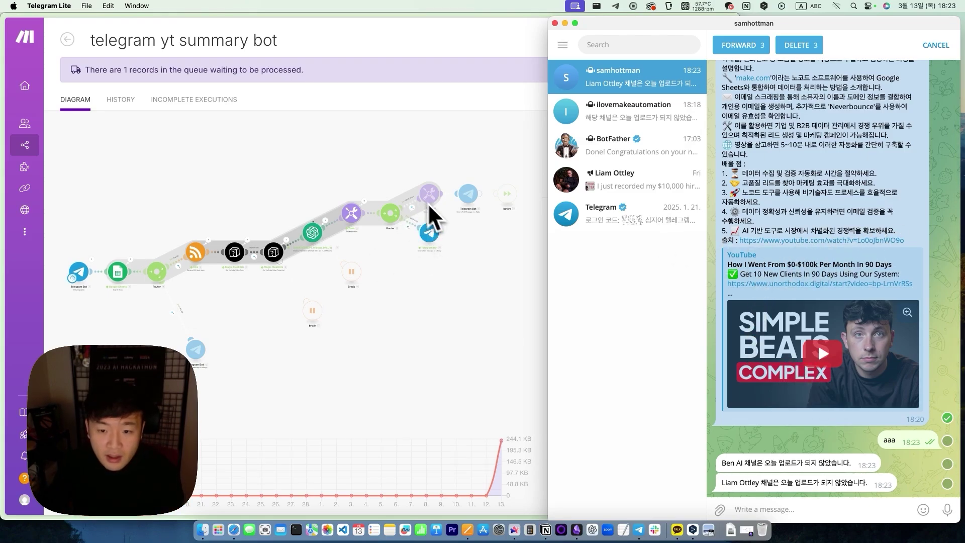
- Review the YouTube video summaries that the bot sent in the Telegram chat, including their lesson points and source links
scroll(812, 280, up, 3)
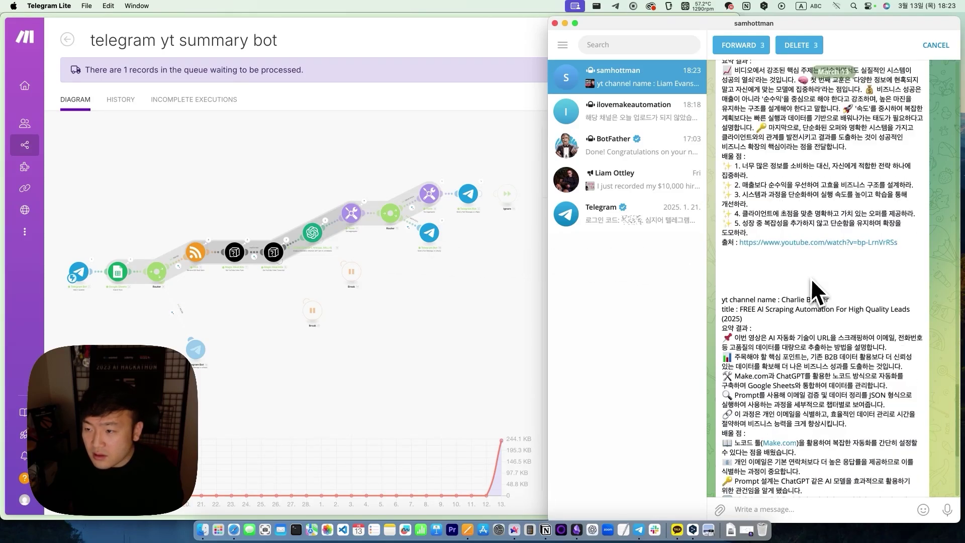
scroll(812, 280, up, 5)
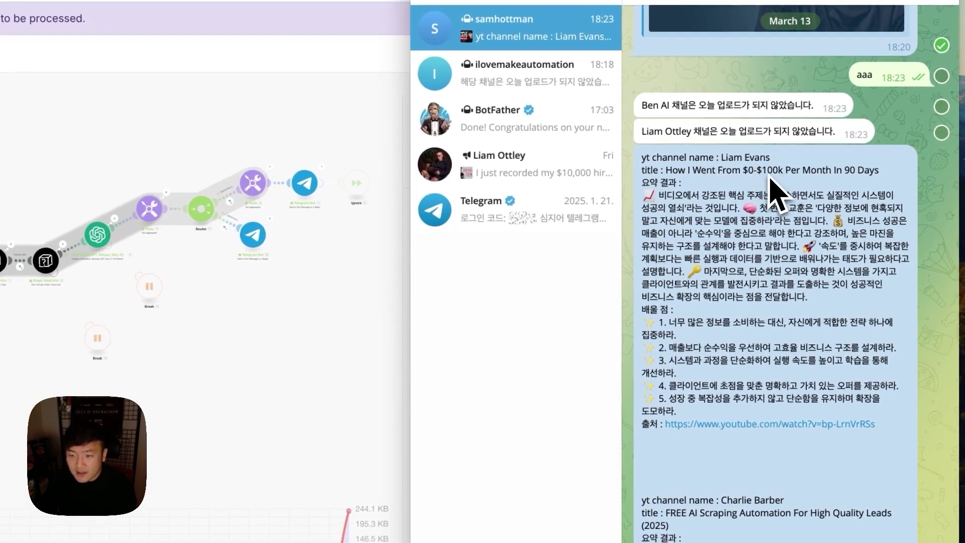
scroll(742, 222, down, 5)
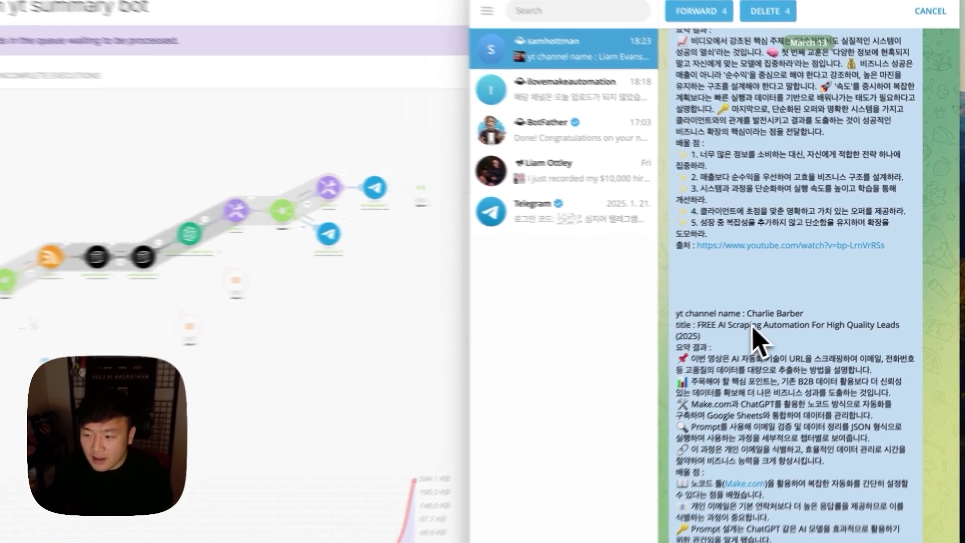
scroll(764, 339, up, 2)
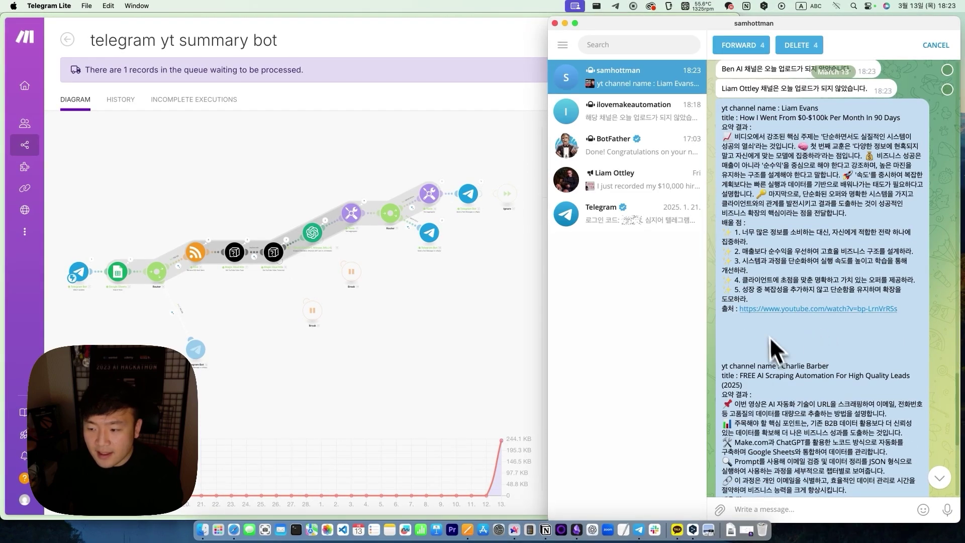
scroll(771, 338, down, 5)
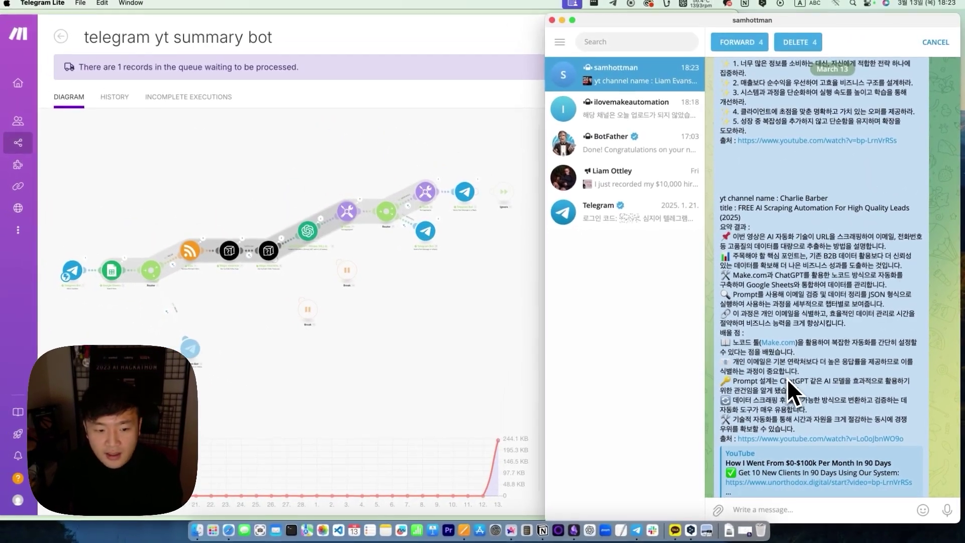
scroll(786, 377, down, 3)
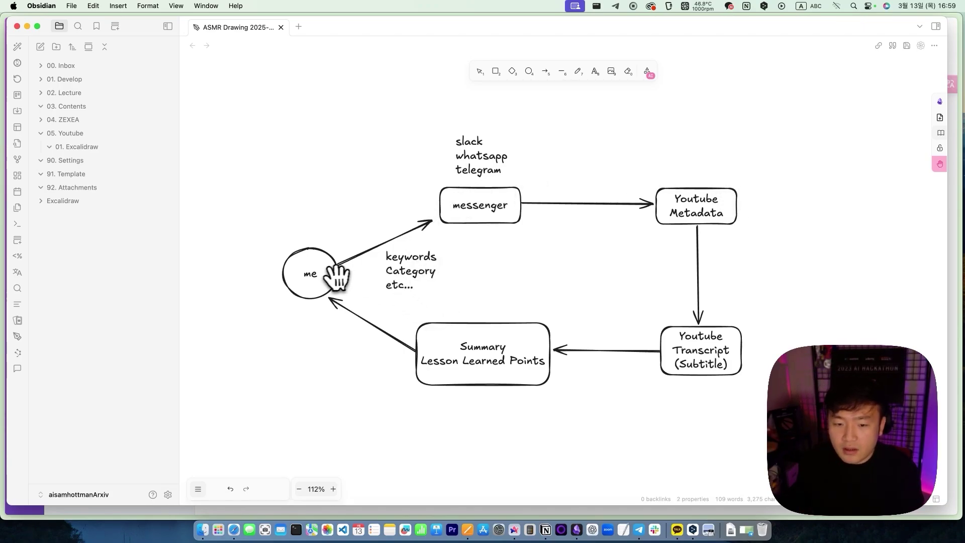
- In the Excalidraw flowchart in Obsidian, reposition the "me" circle and delete the arrow leading to it from the Summary box
key(v)
drag(320, 298, 345, 243)
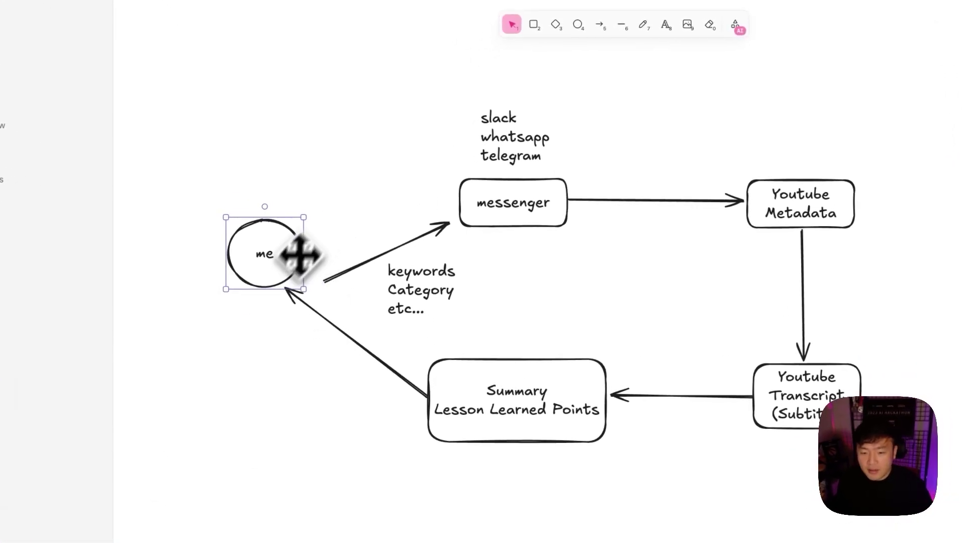
click(312, 341)
click(327, 337)
key(Delete)
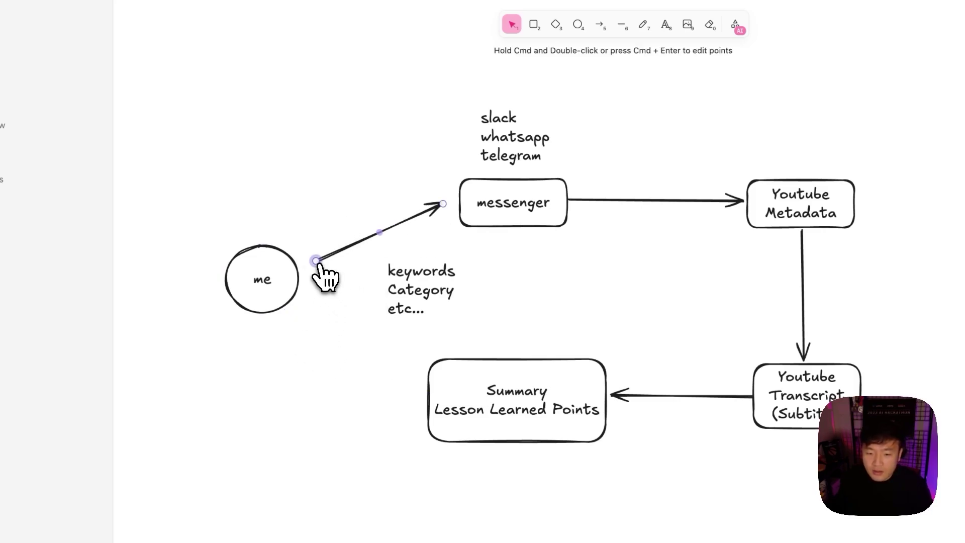
- Move the "keywords Category etc..." label closer to the arrow toward the messenger box and enlarge its text
click(424, 304)
drag(424, 303, 417, 296)
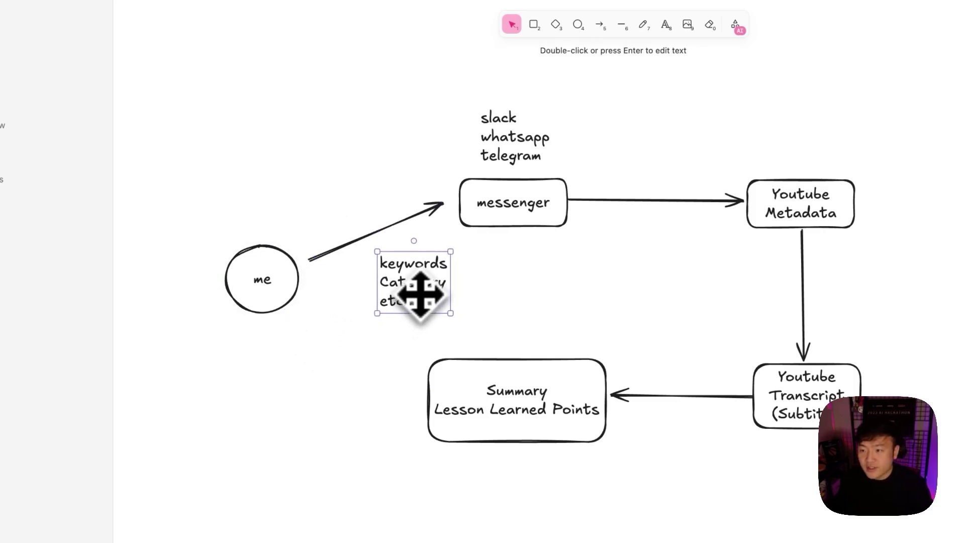
drag(450, 285, 491, 243)
click(530, 204)
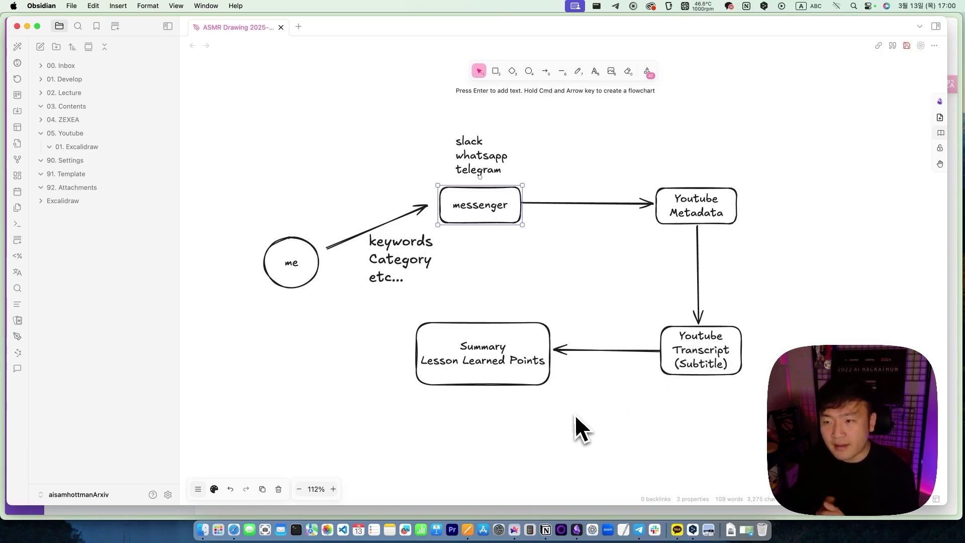
- Move the "me" circle slightly farther away from the messenger box
click(512, 377)
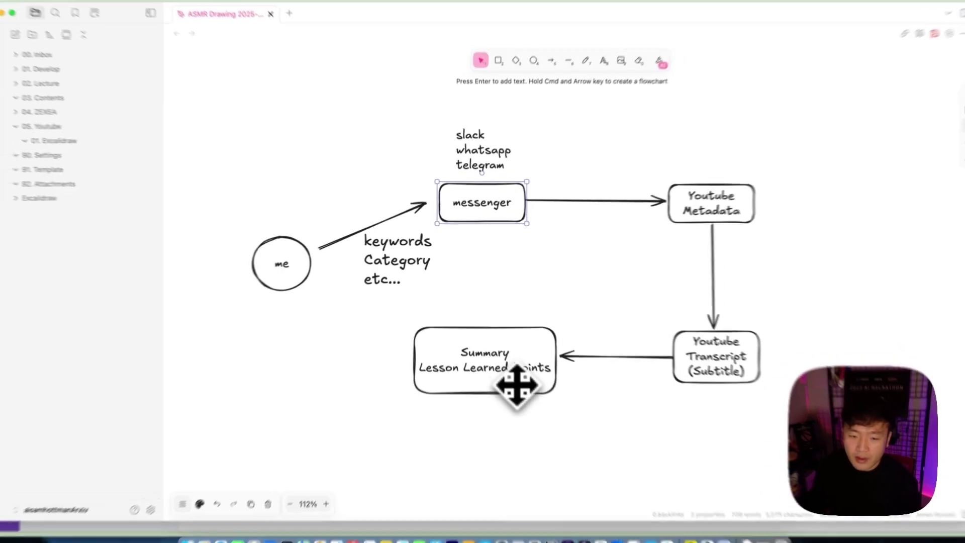
click(375, 332)
click(303, 283)
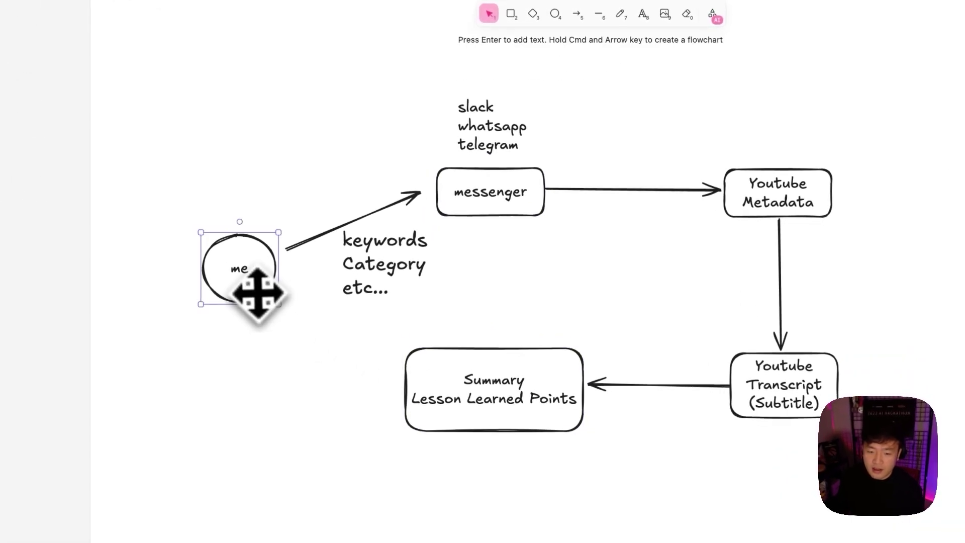
drag(258, 293, 238, 292)
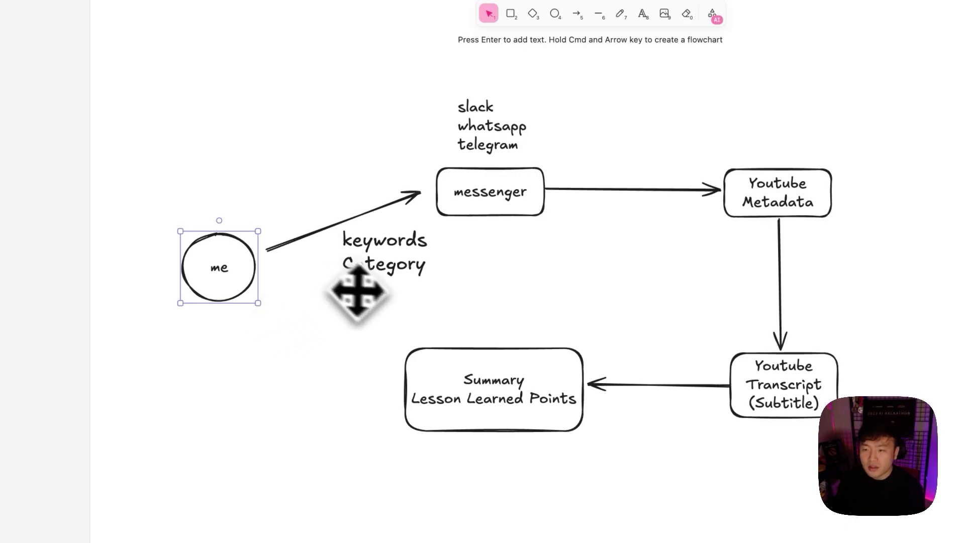
- Point out the slack, whatsapp and telegram options in the label above the messenger box, highlighting individual words
click(513, 126)
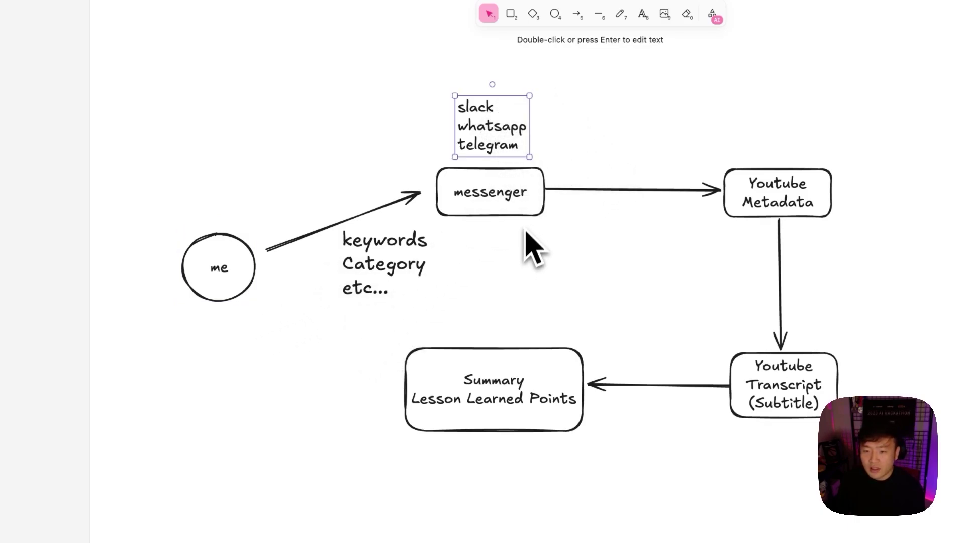
click(424, 196)
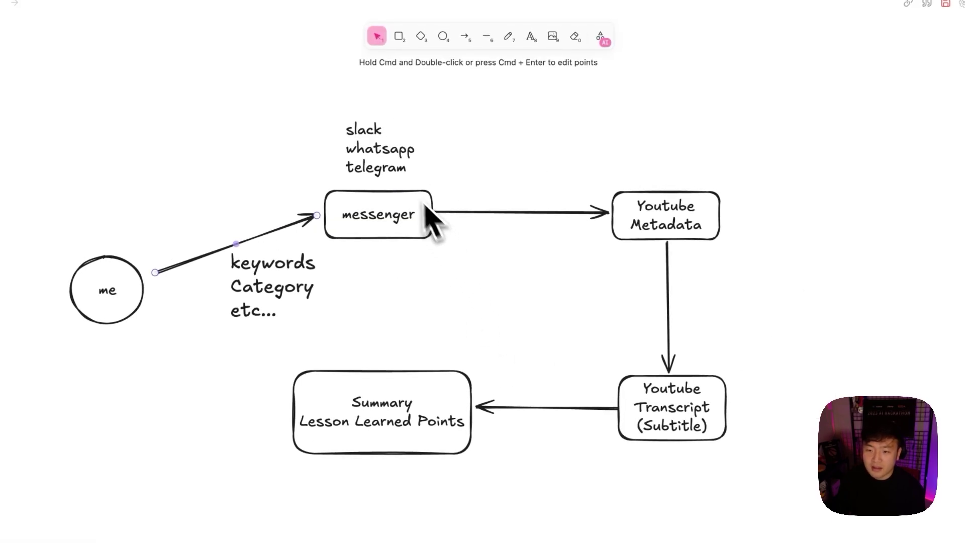
click(381, 143)
double_click(445, 151)
click(444, 136)
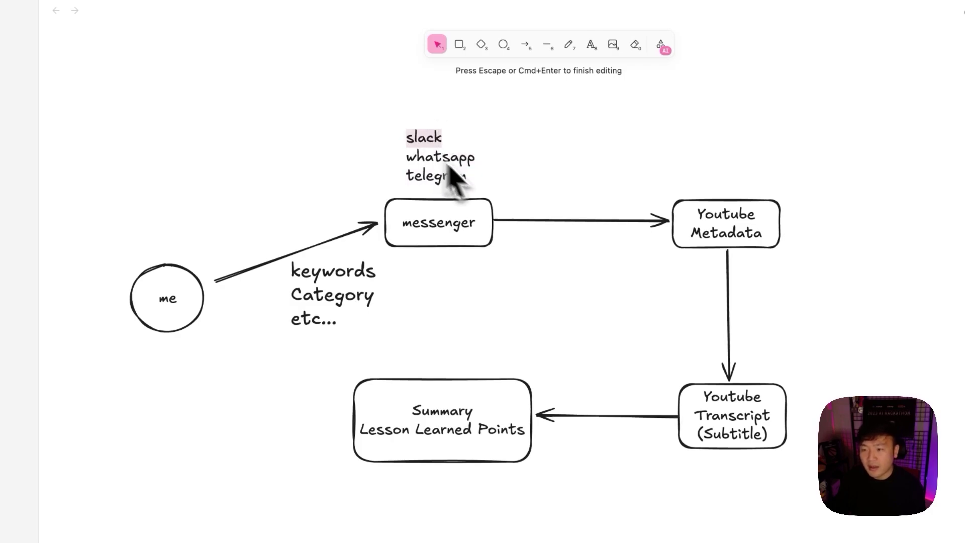
click(475, 172)
key(Escape)
double_click(477, 171)
click(474, 160)
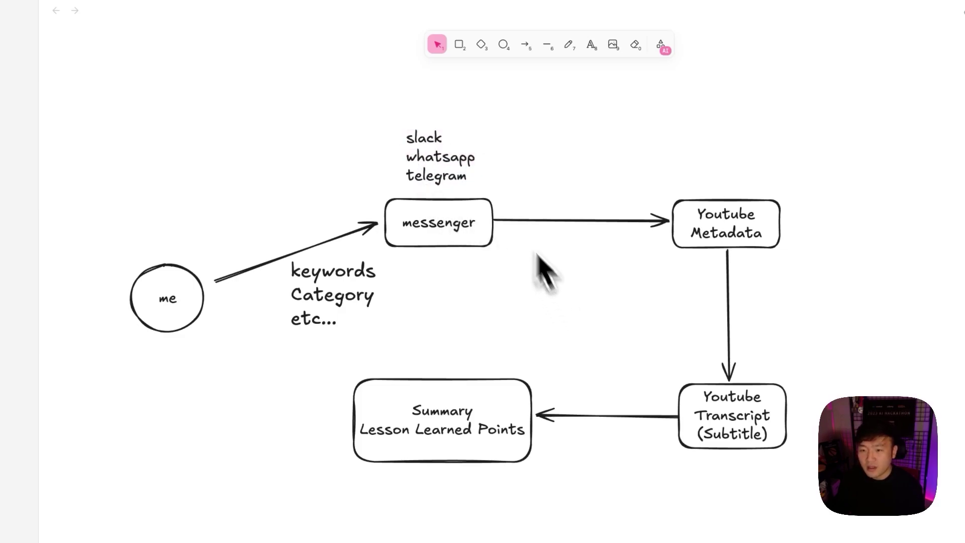
key(super+a)
click(466, 178)
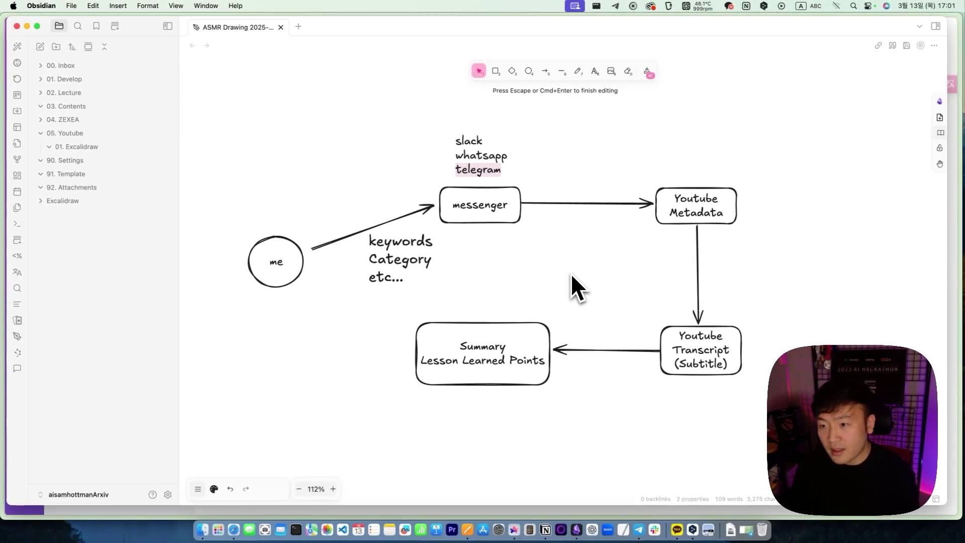
key(Escape)
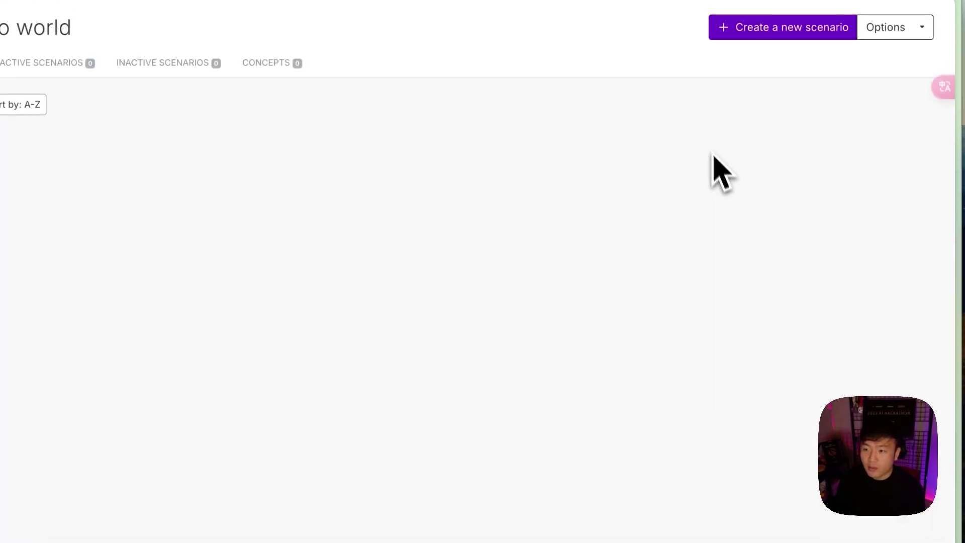
click(780, 34)
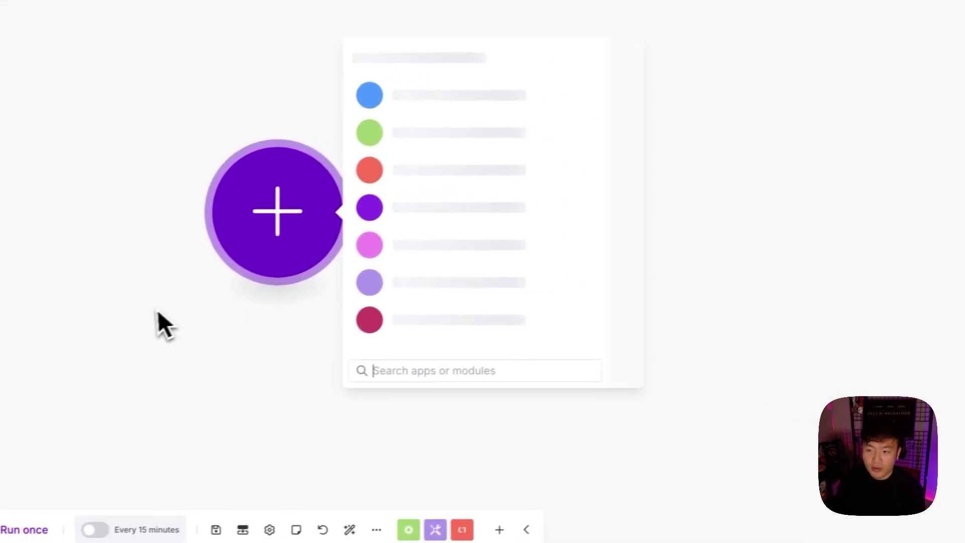
drag(269, 324, 431, 321)
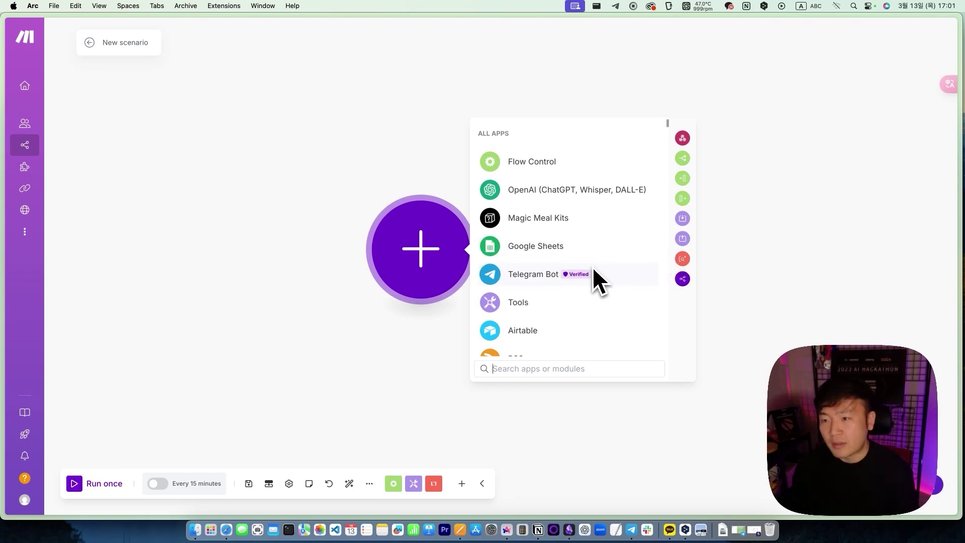
click(535, 276)
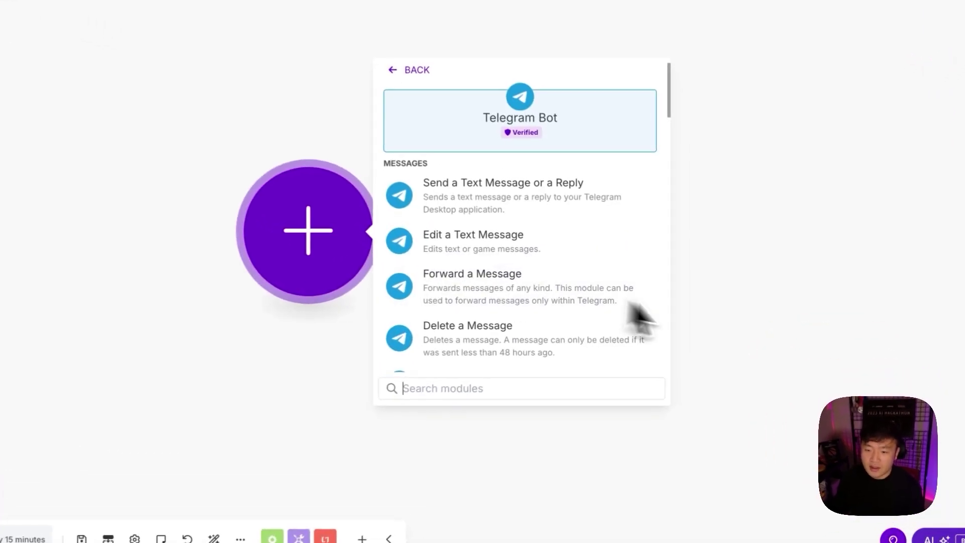
scroll(521, 276, down, 10)
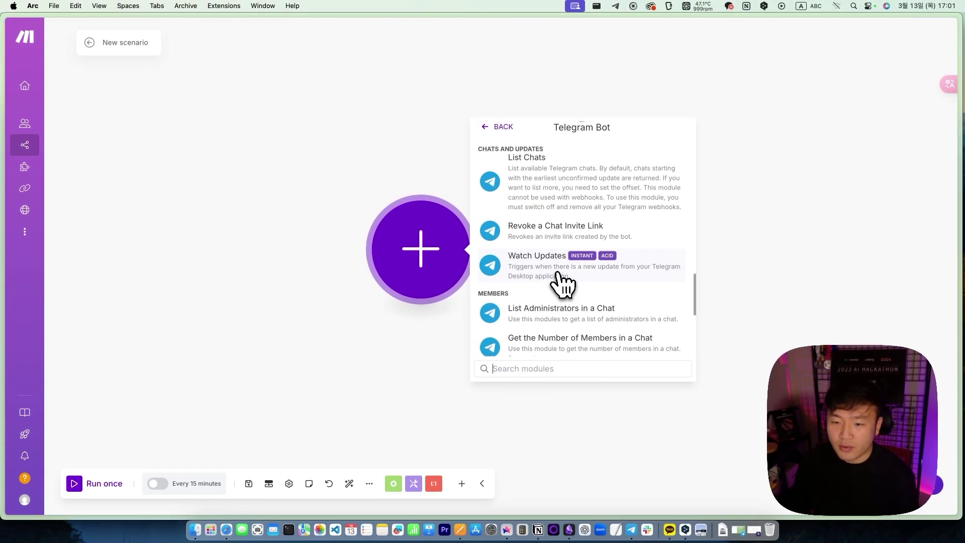
click(557, 273)
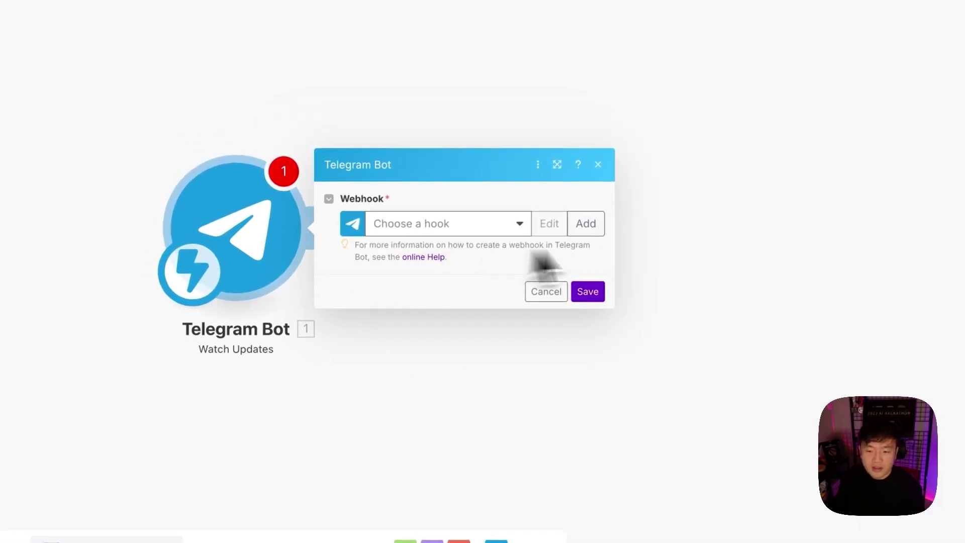
click(585, 234)
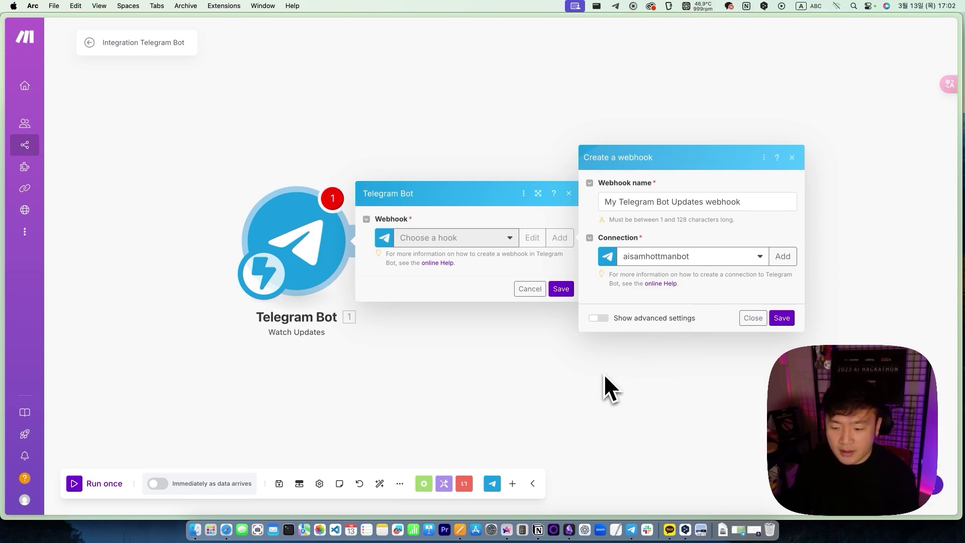
- Switch to Telegram, search for "botfather", open the verified BotFather chat and start the bot
click(625, 511)
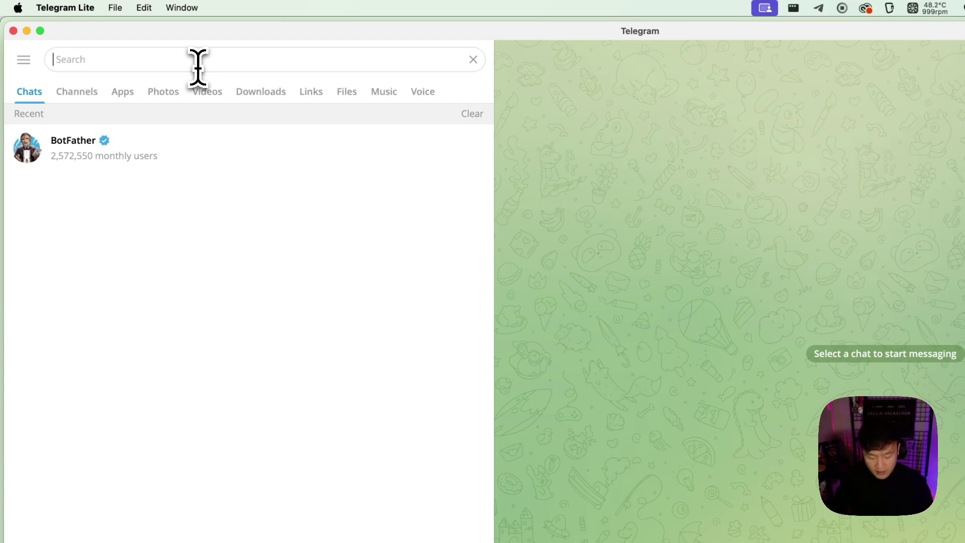
text(botf)
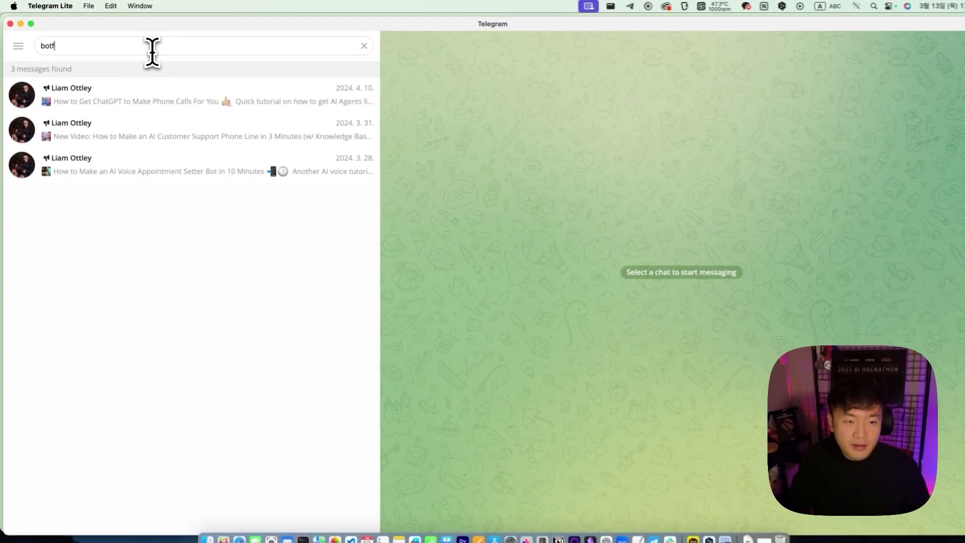
text(ather)
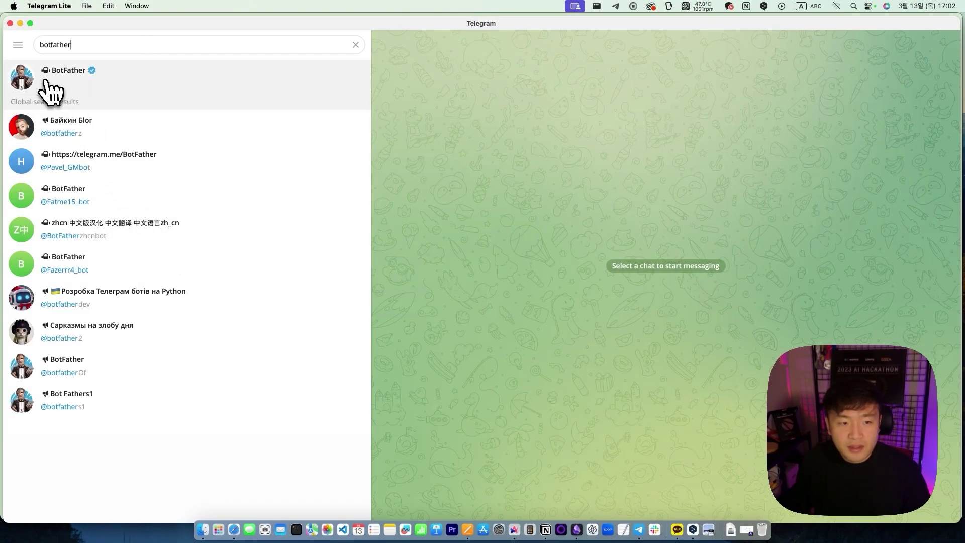
click(63, 83)
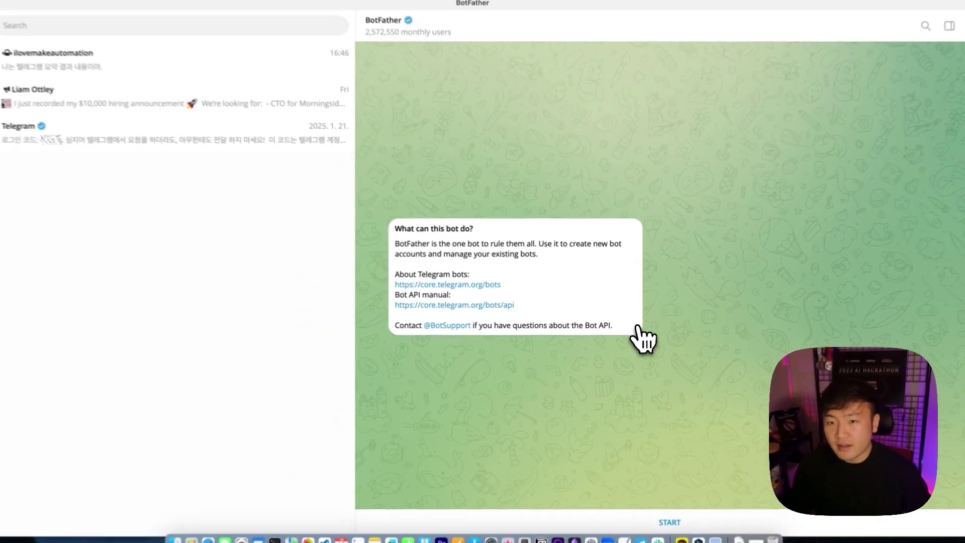
click(668, 512)
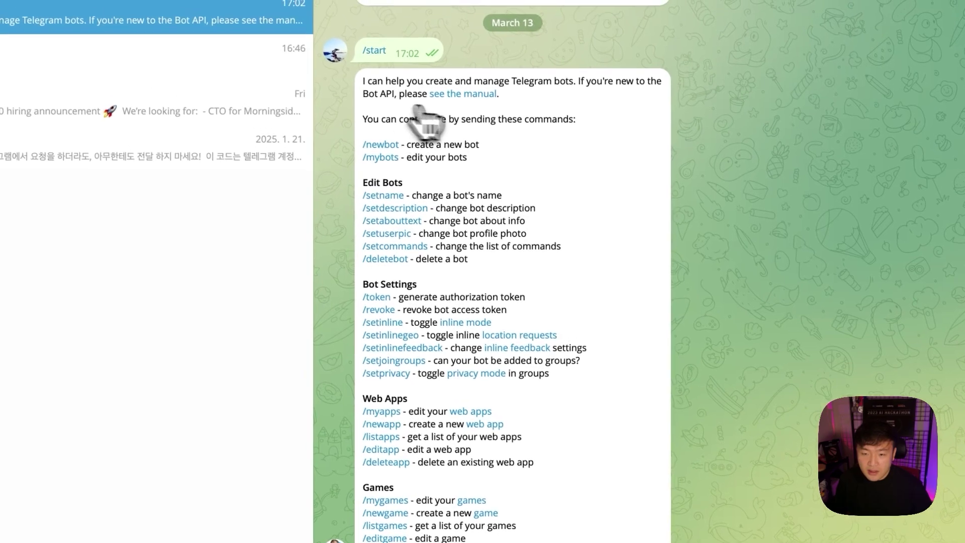
- Request a new bot from BotFather with the /newbot command and name it "samhottman"
drag(365, 84, 591, 507)
click(324, 112)
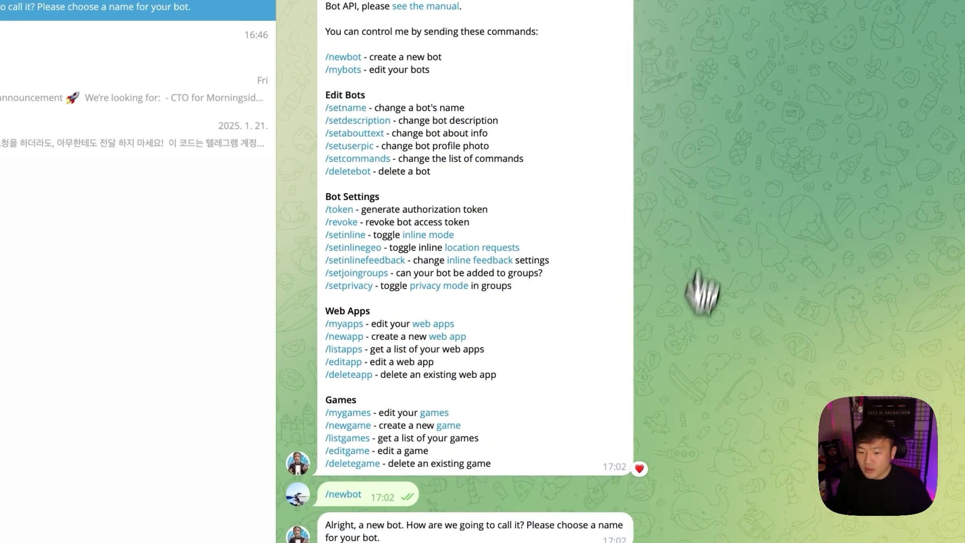
drag(528, 521, 587, 536)
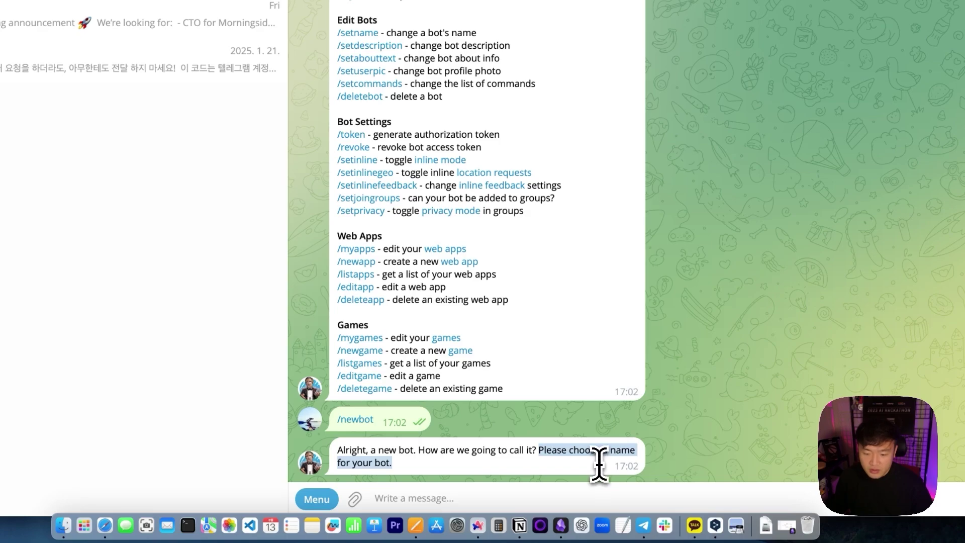
click(421, 497)
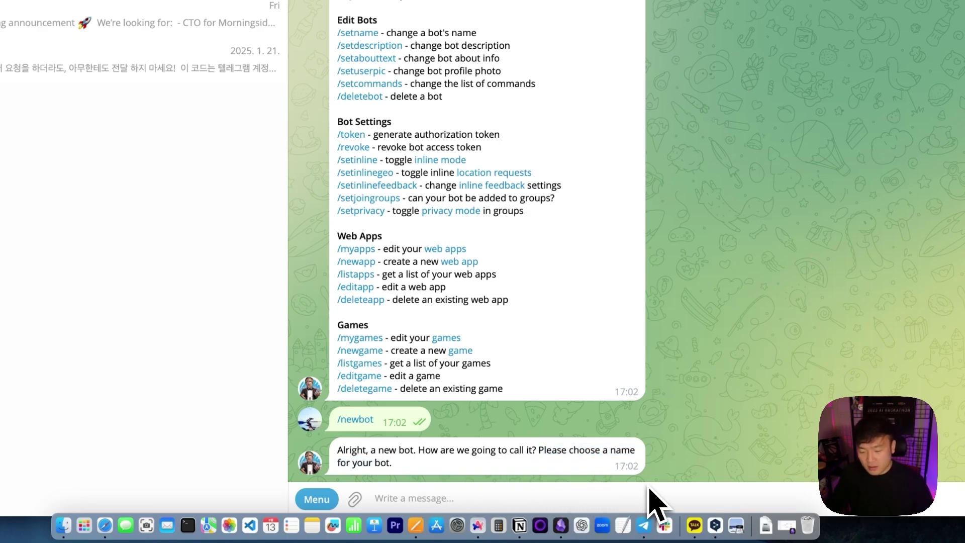
text(samhottman)
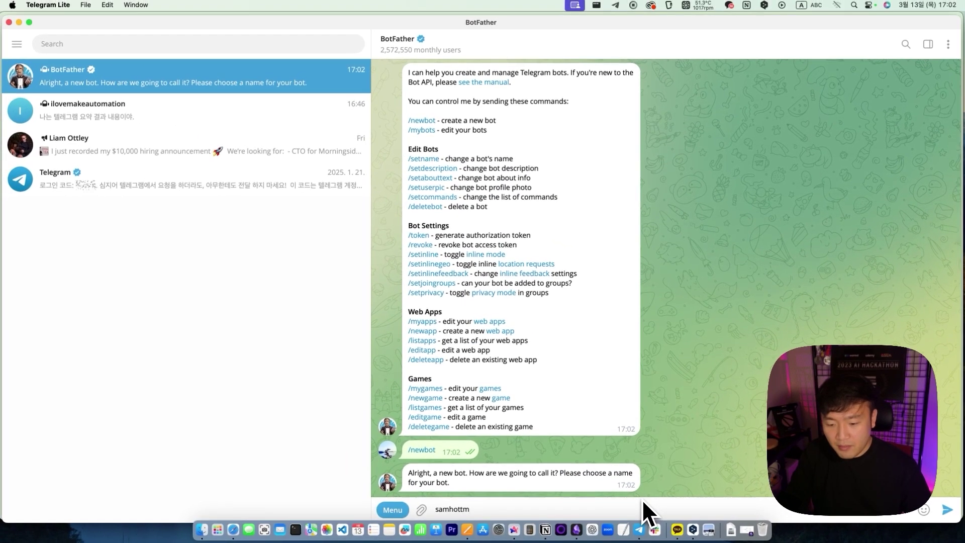
key(Return)
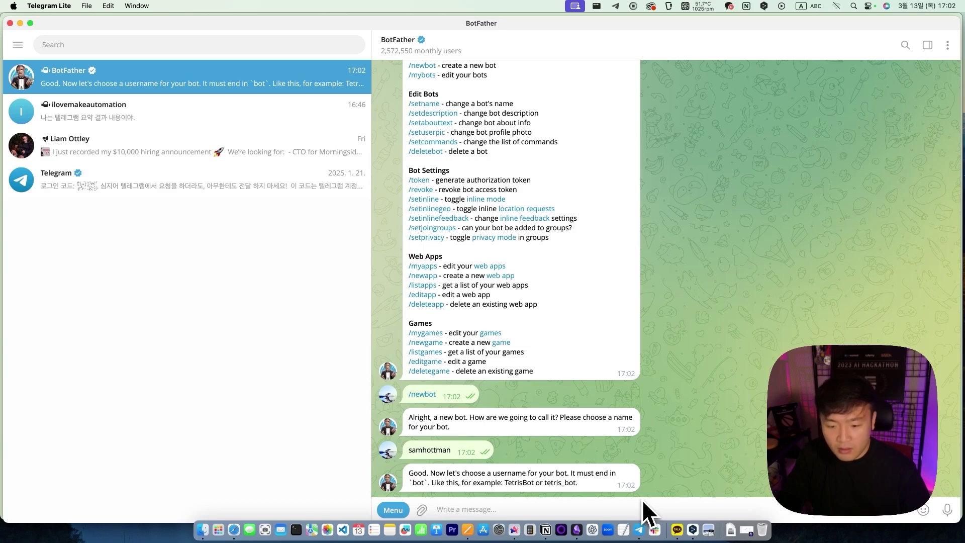
- Submit samhottman_ytsummary_bot to BotFather as the bot's username, and give samhottman2_ytsummary_bot as the alternative
text(samhottman_ytsummary_bot)
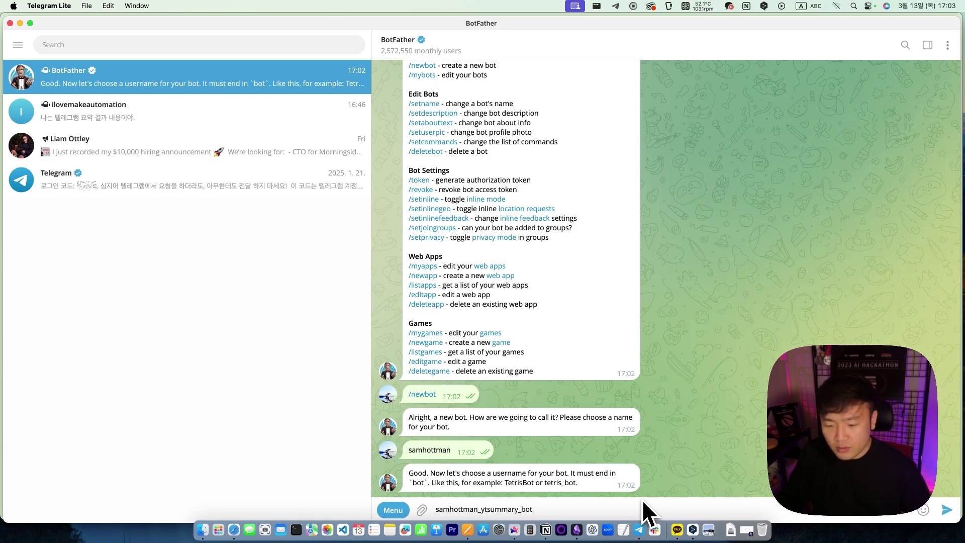
key(Return)
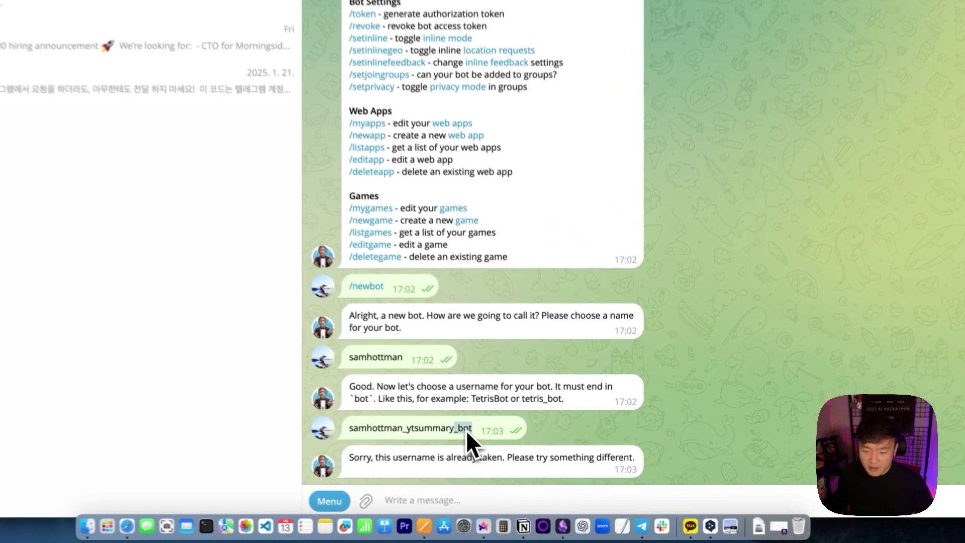
drag(505, 453, 407, 454)
key(super+c)
key(super+v)
click(433, 498)
text(2)
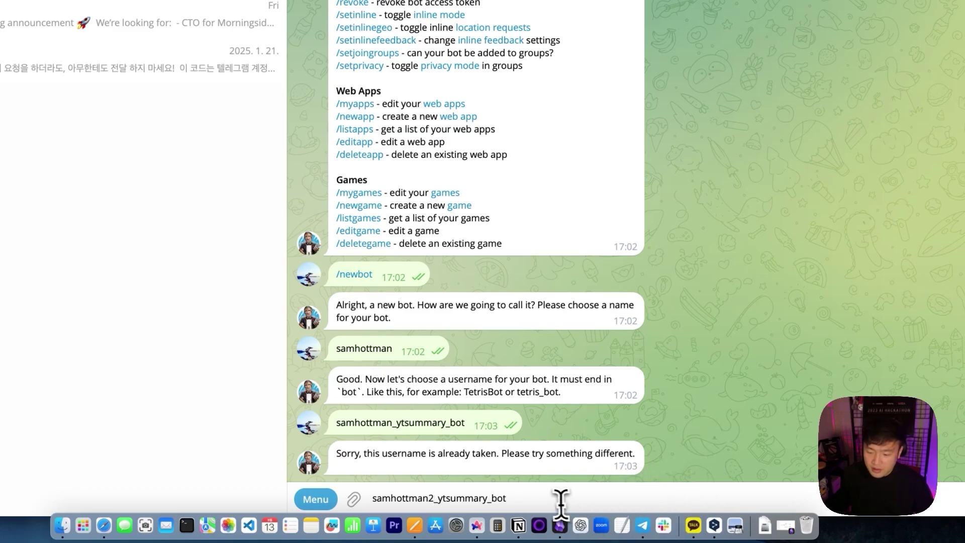
key(Return)
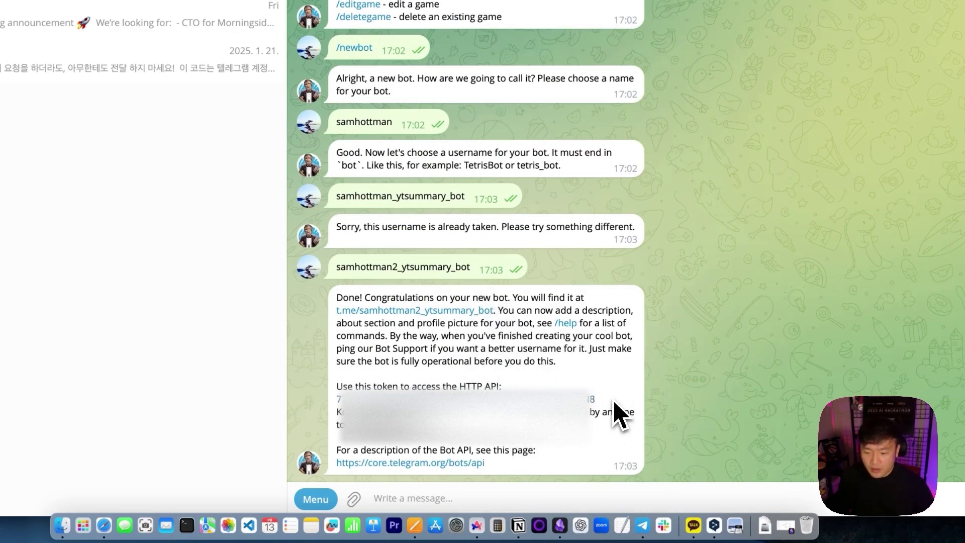
- Copy the API token from BotFather's reply and open the new bot's chat through its t.me link
drag(591, 400, 338, 408)
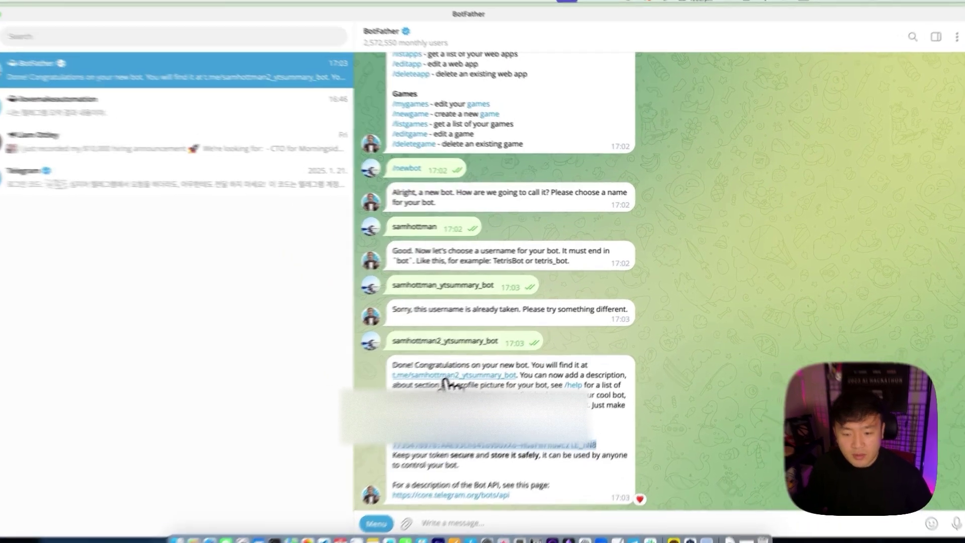
click(465, 365)
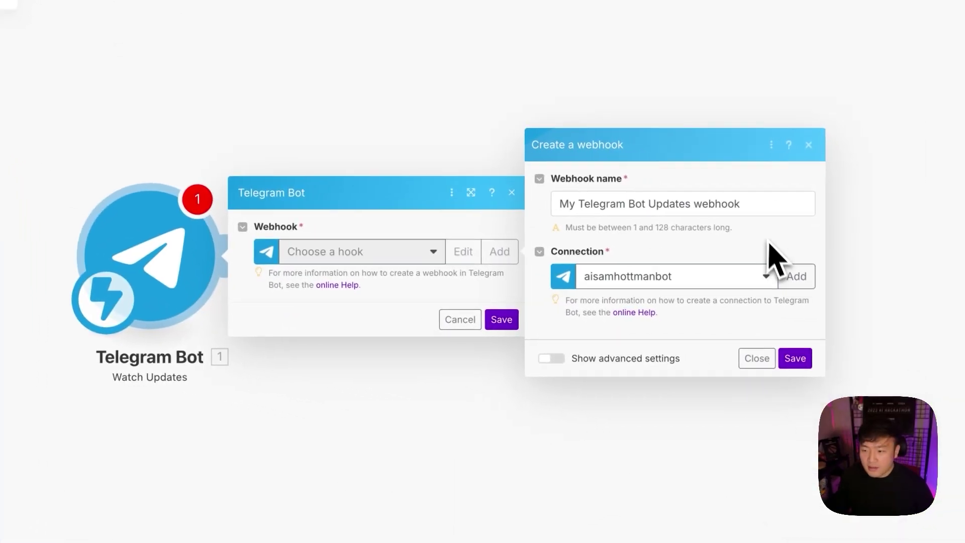
- In Make, create a Telegram Bot connection named samhottman2_ytsummarybot and paste the bot's API token into it
click(803, 278)
triple_click(642, 252)
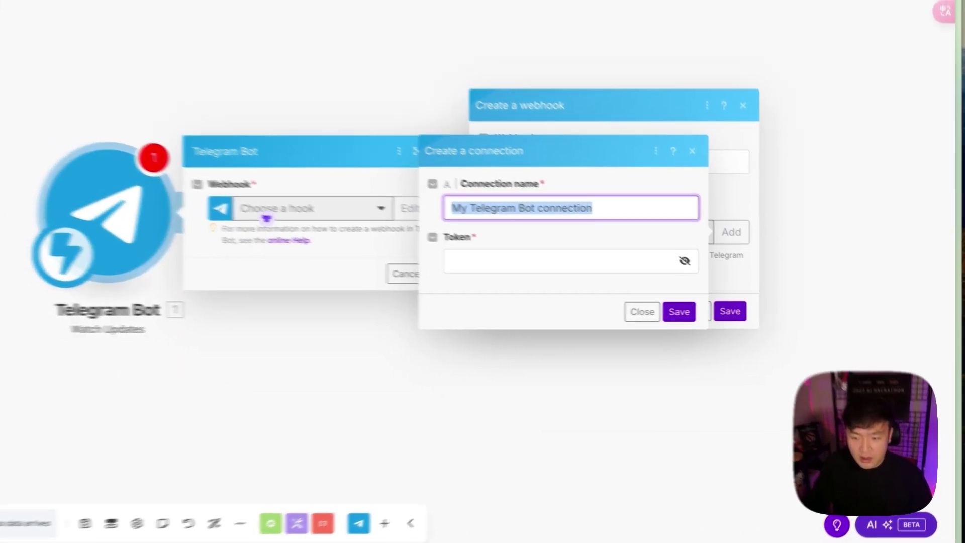
text(samhottman2_yt_)
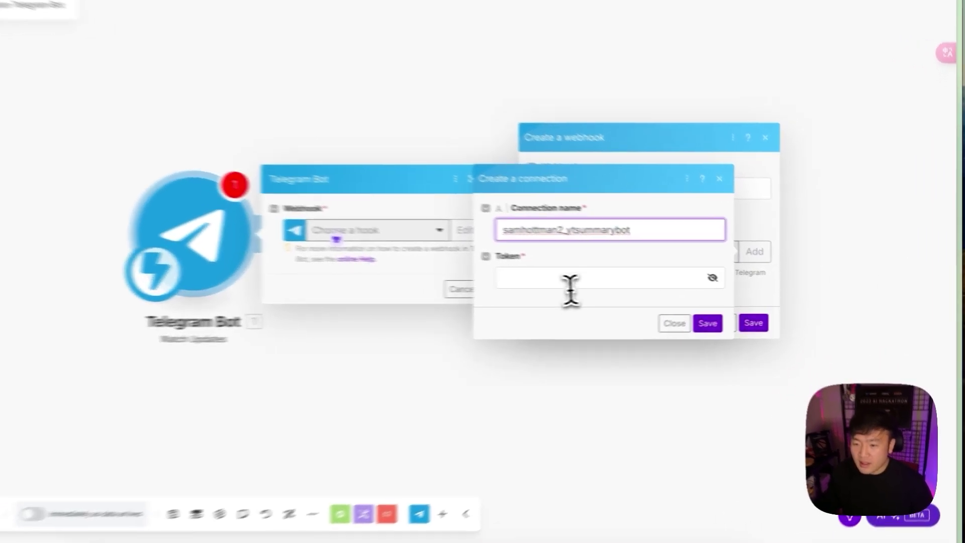
click(627, 279)
key(super+v)
click(741, 318)
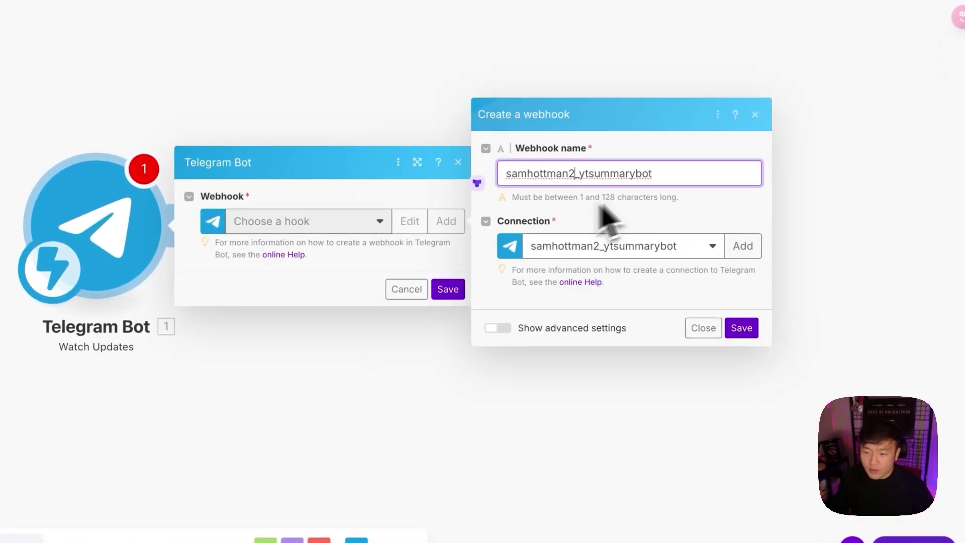
- Save the webhook as samhottman2_ytsummarybot, decline storing the password, and save the Watch Updates trigger's settings
click(742, 328)
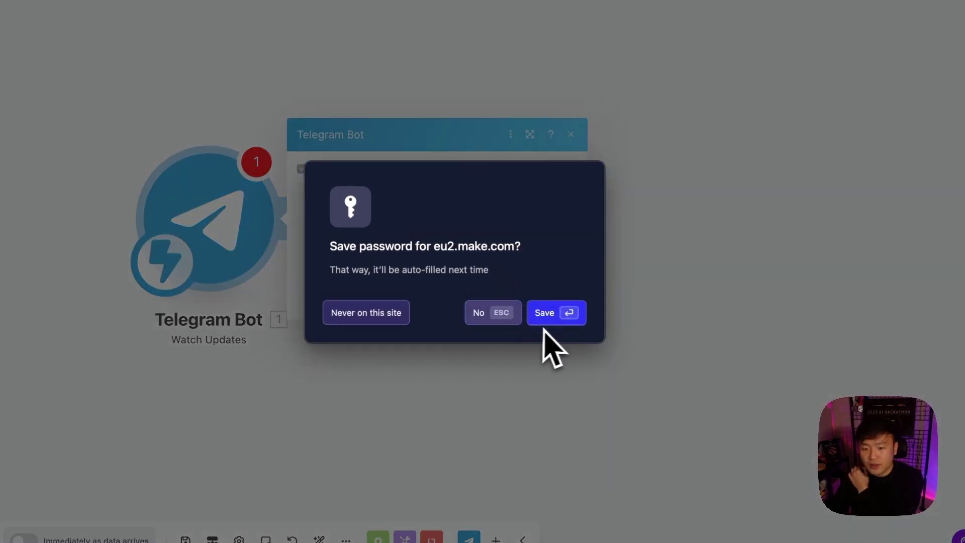
click(471, 314)
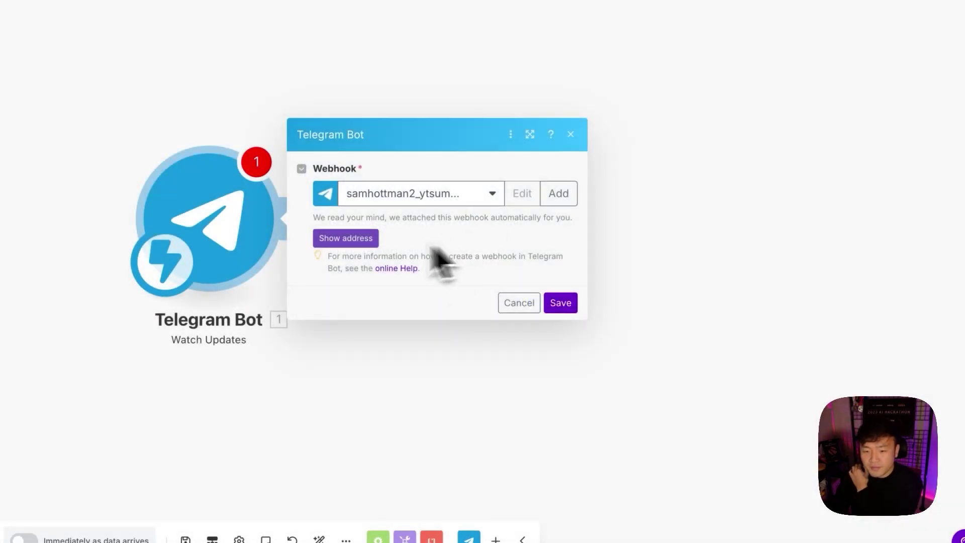
click(572, 308)
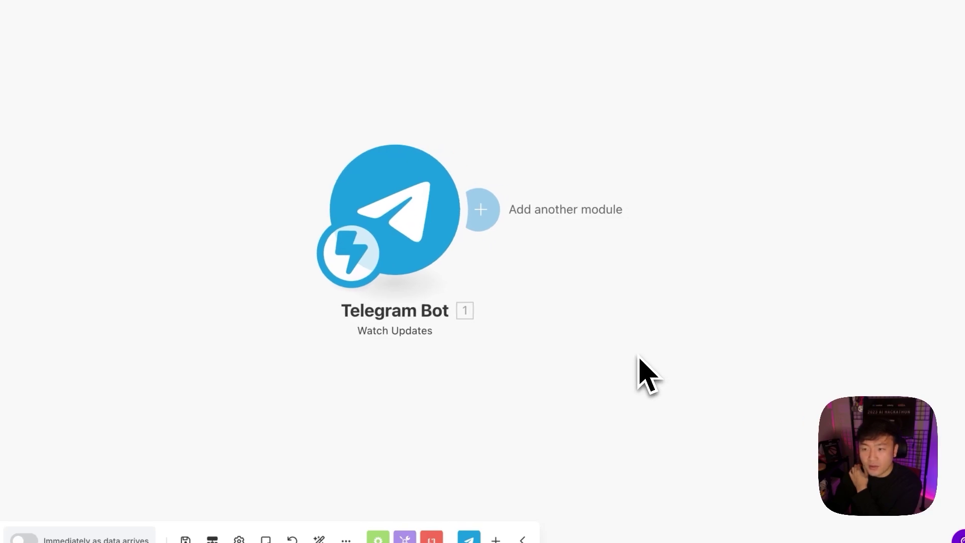
- Run only the Watch Updates module and send "hi" to the new bot in Telegram to test the trigger
right_click(345, 257)
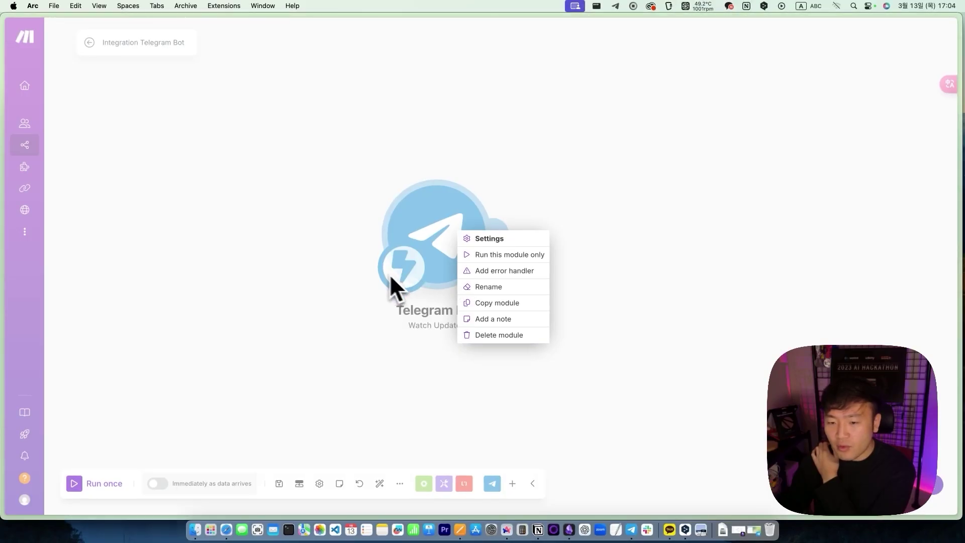
click(508, 255)
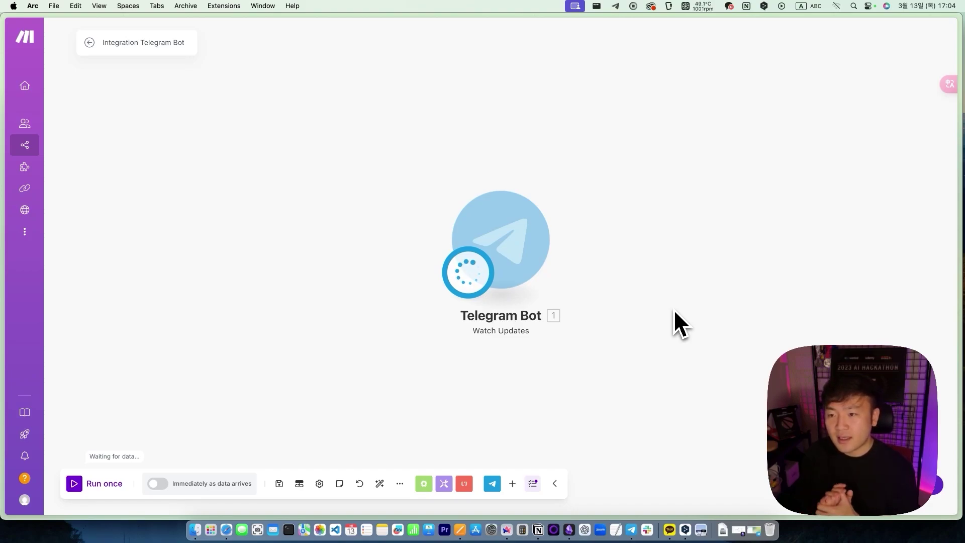
click(632, 529)
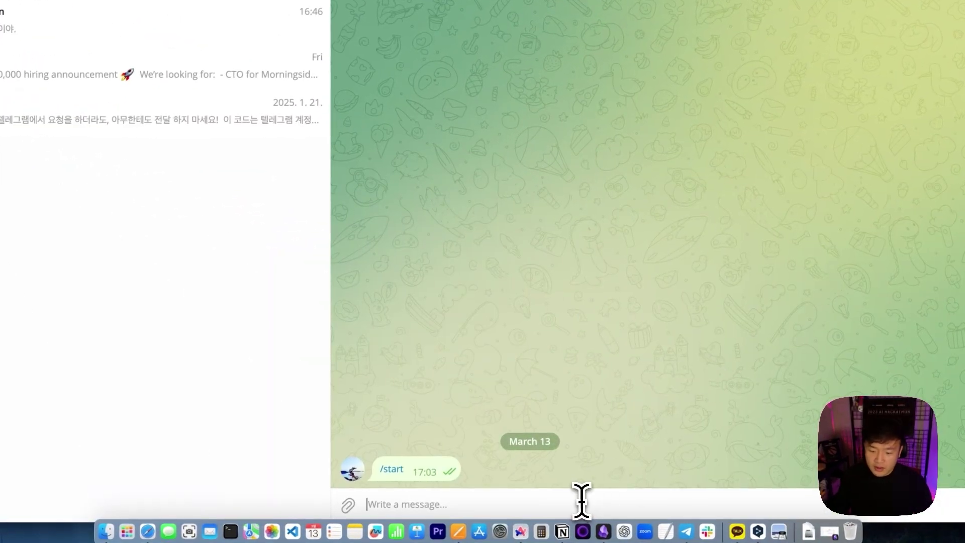
text(hi)
key(Return)
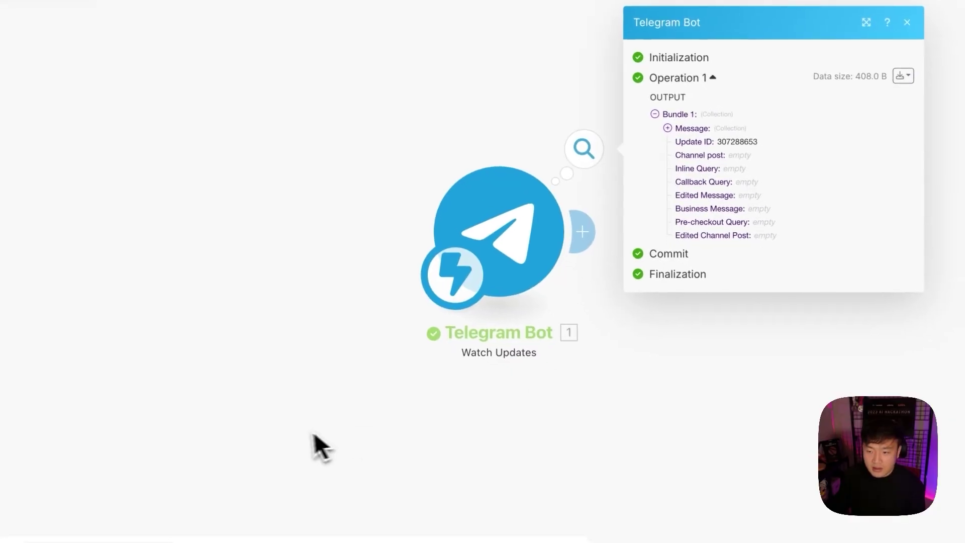
- Add a Send a Text Message or a Reply module with the samhottman2_ytsummarybot connection and the text "유튜브 요약 결과는 다음과 같습니다. ~~~~"
drag(577, 333, 380, 383)
click(473, 178)
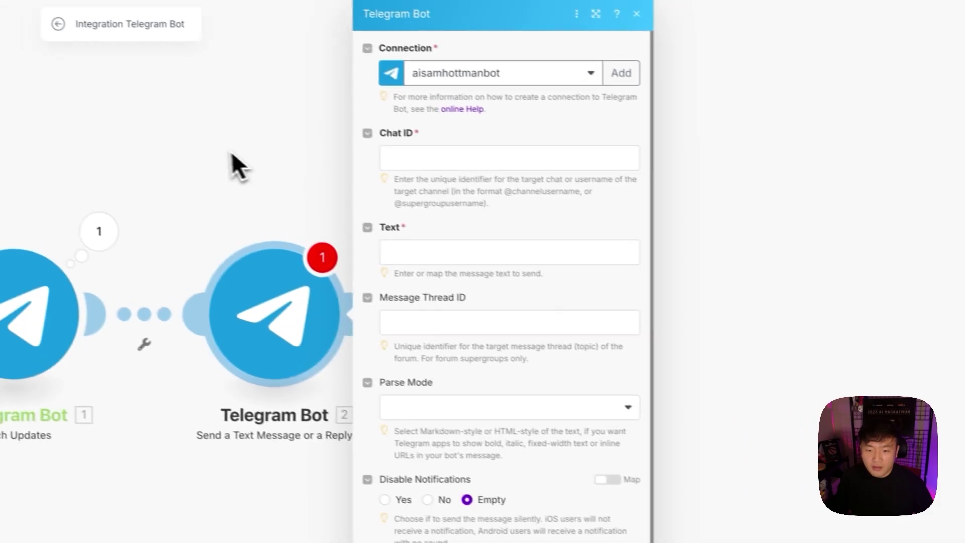
click(424, 252)
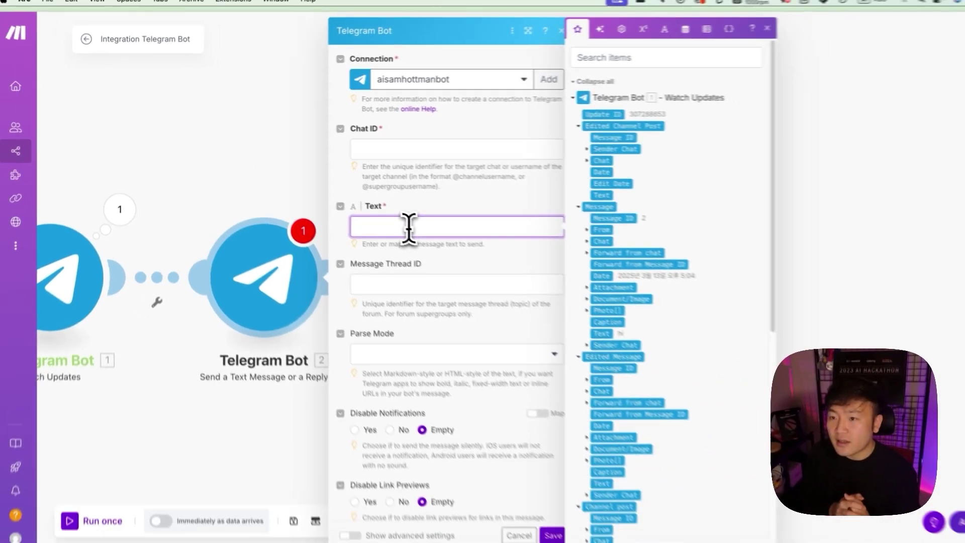
key(super+v)
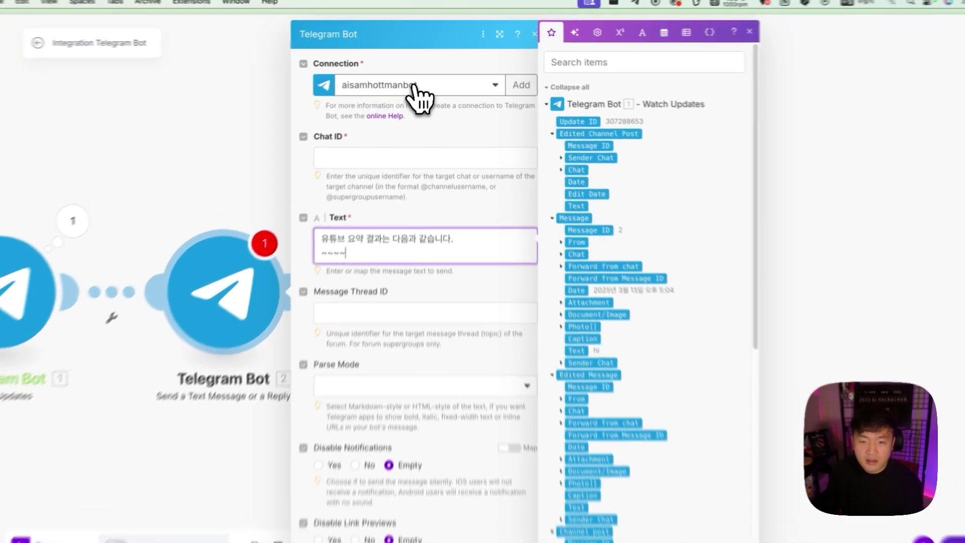
click(420, 81)
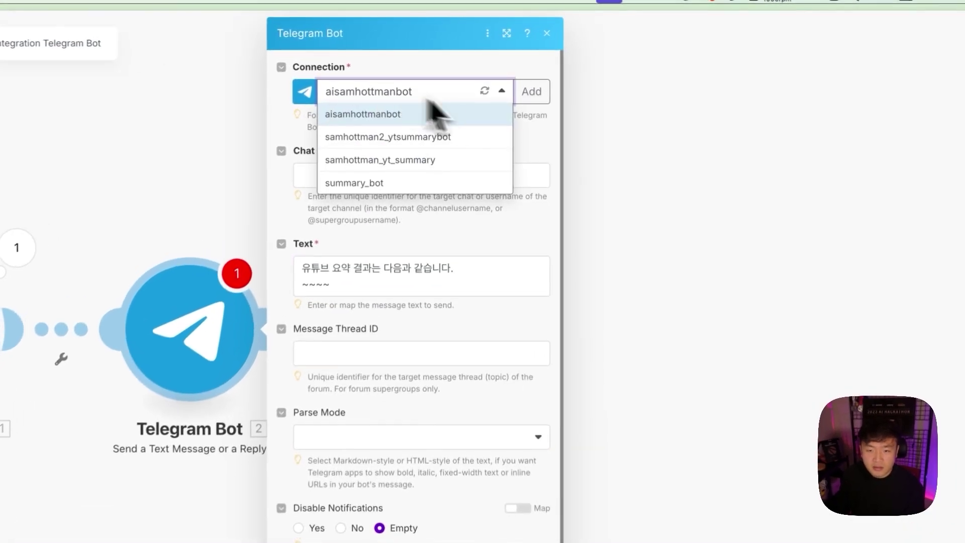
click(424, 141)
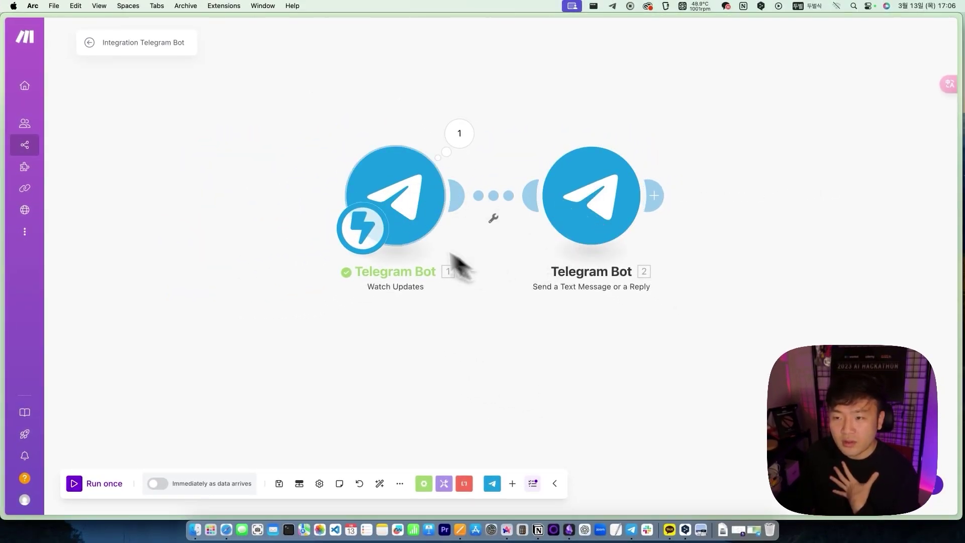
- Run the whole scenario once and send "hello" to the bot in Telegram to test the reply
click(75, 484)
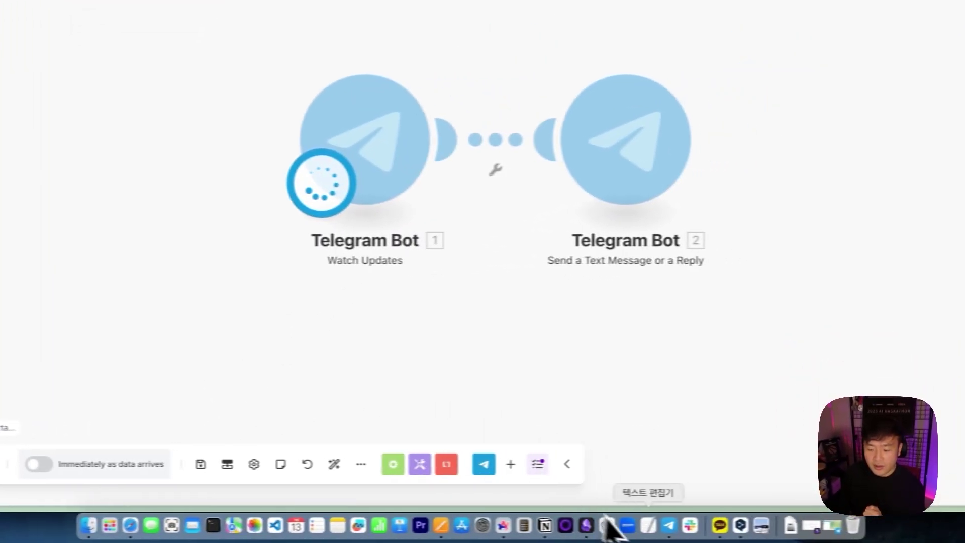
click(671, 525)
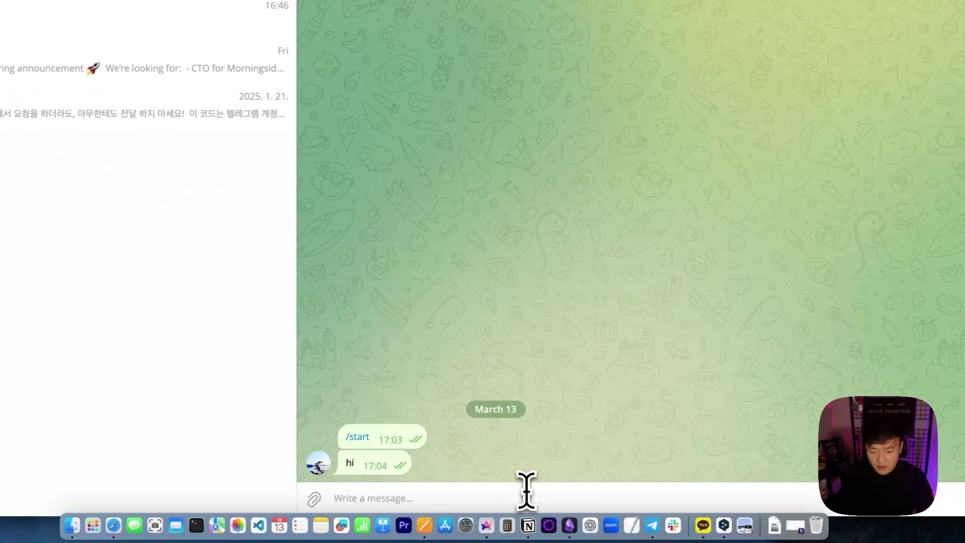
text(hello)
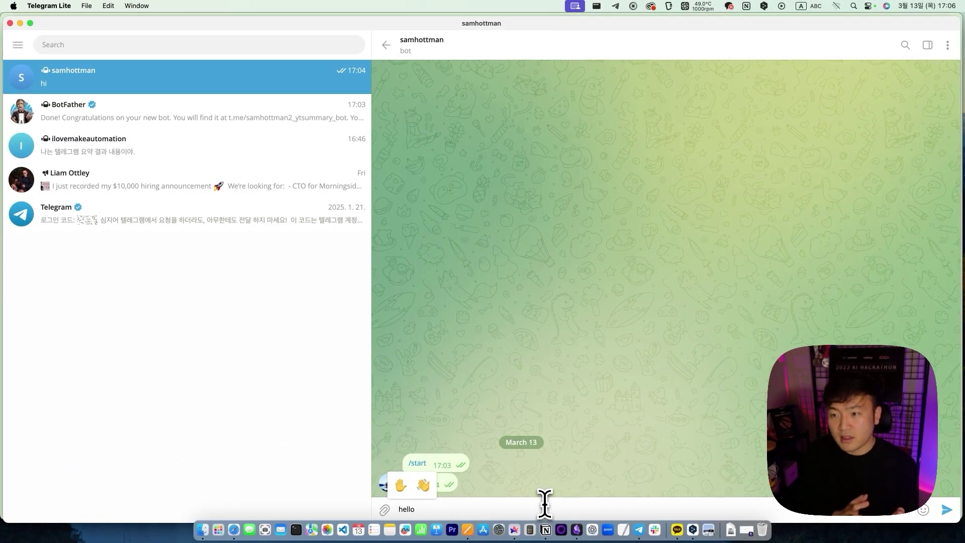
key(Return)
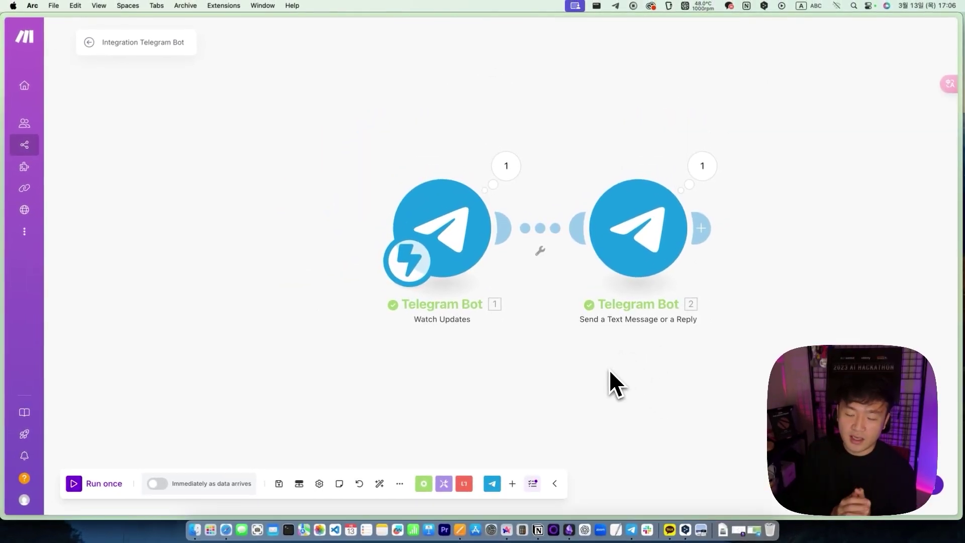
- In Make, unlink the two Telegram Bot modules and move the Watch Updates trigger well away from the reply module
click(540, 250)
click(593, 262)
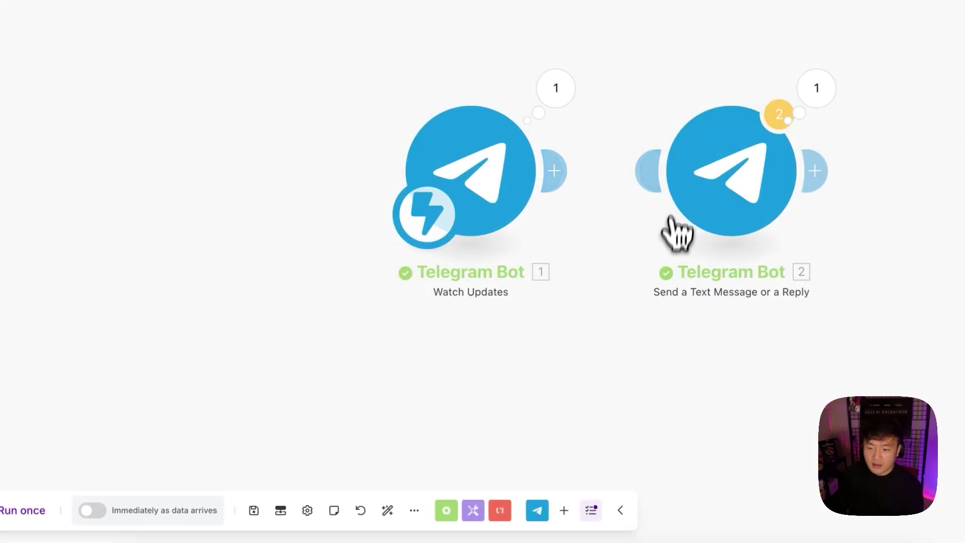
drag(514, 191, 28, 161)
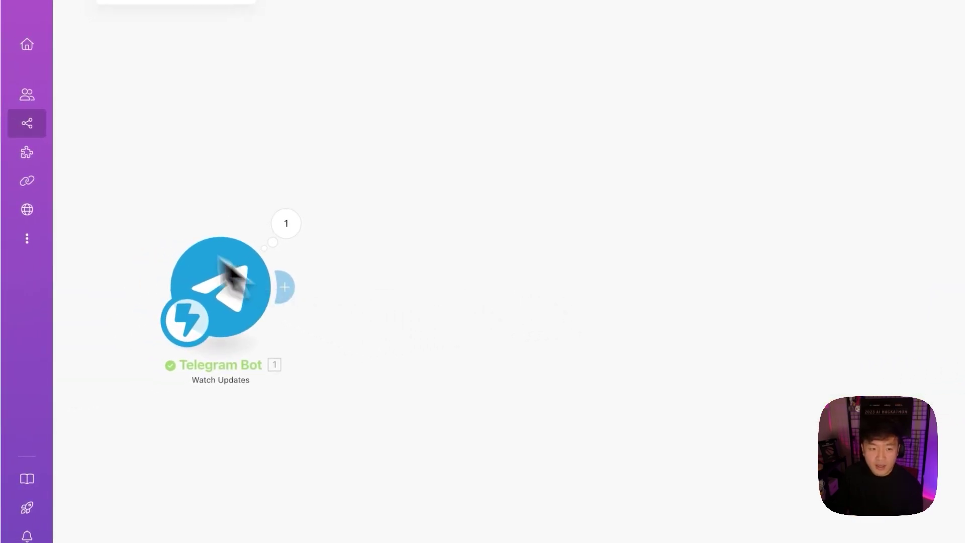
- Switch to the ai YT Channel spreadsheet and look through the Channel_name column of the YT_Channel_ID sheet
click(48, 201)
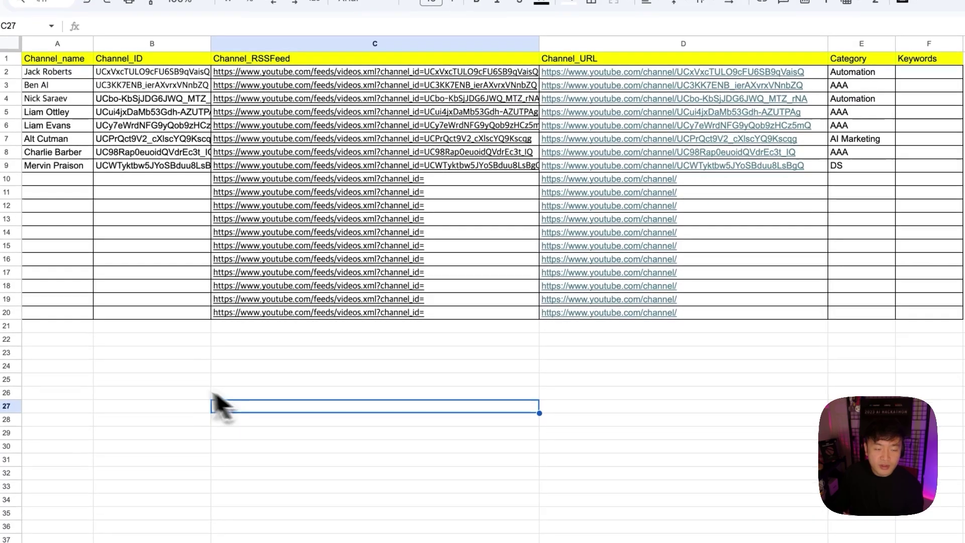
click(208, 390)
click(78, 82)
drag(89, 85, 88, 541)
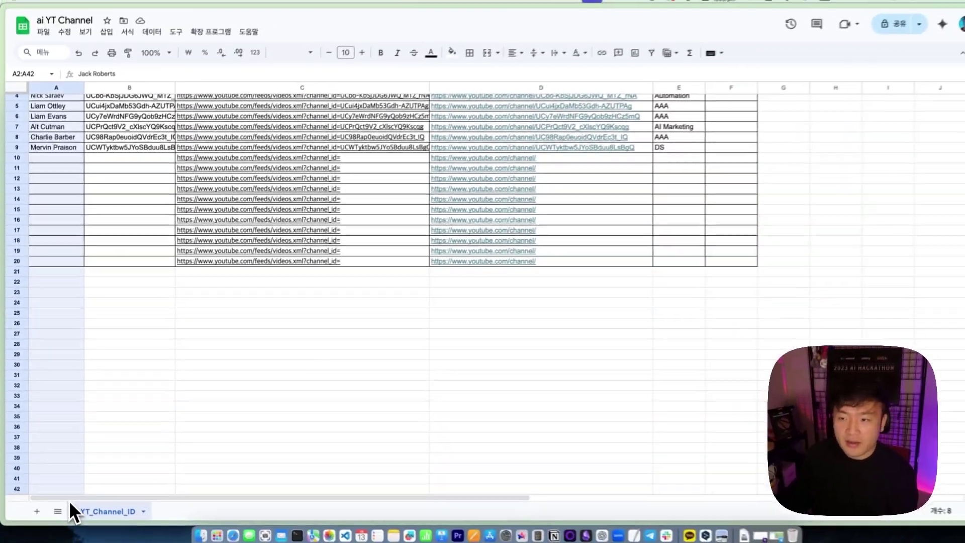
drag(70, 501, 66, 480)
scroll(92, 395, up, 2)
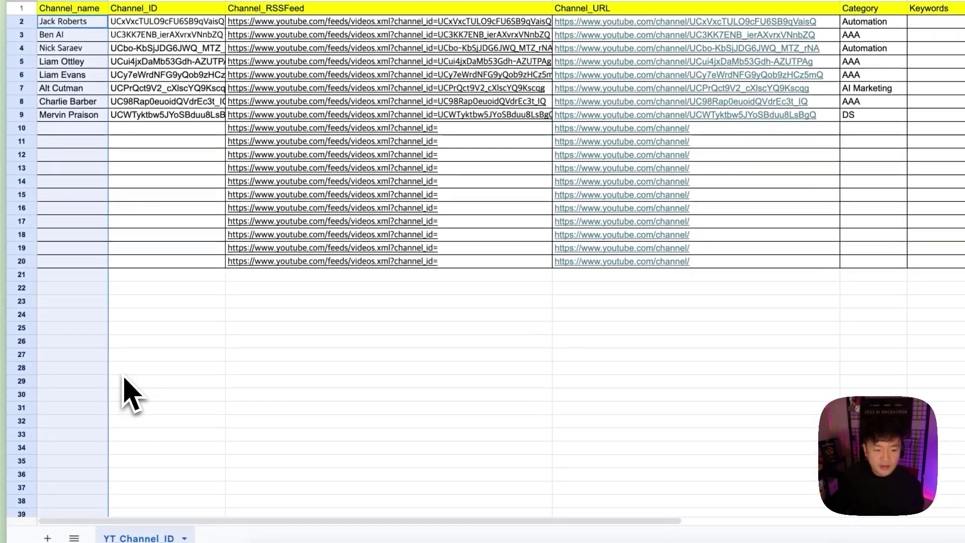
click(55, 305)
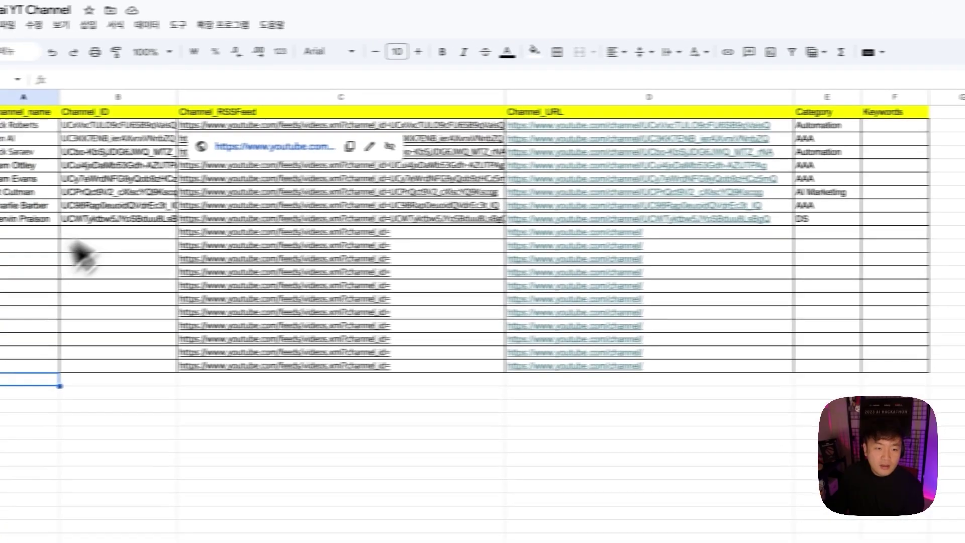
- Examine the Channel_ID entries and the Channel_RSSFeed formula in cell C14 that joins the feed URL with the channel ID
click(117, 163)
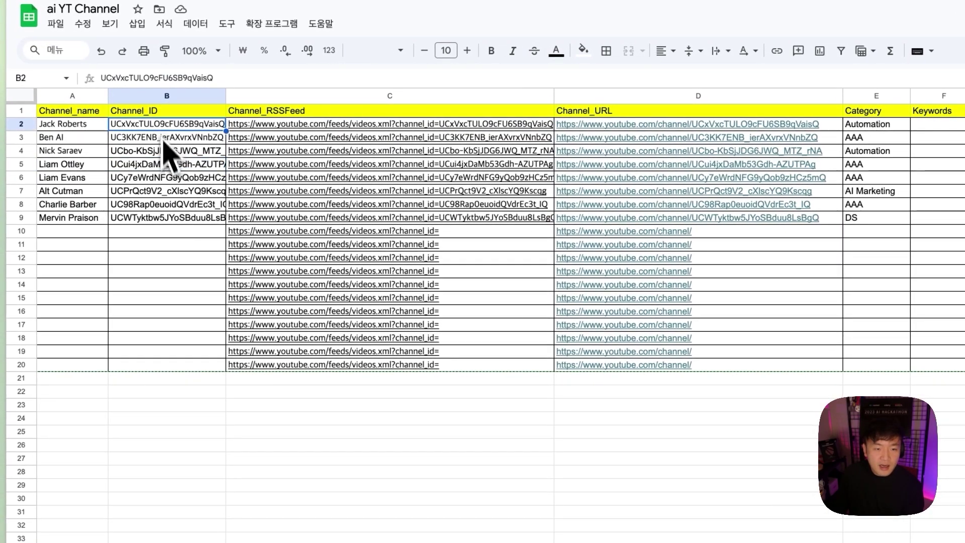
click(120, 181)
click(170, 191)
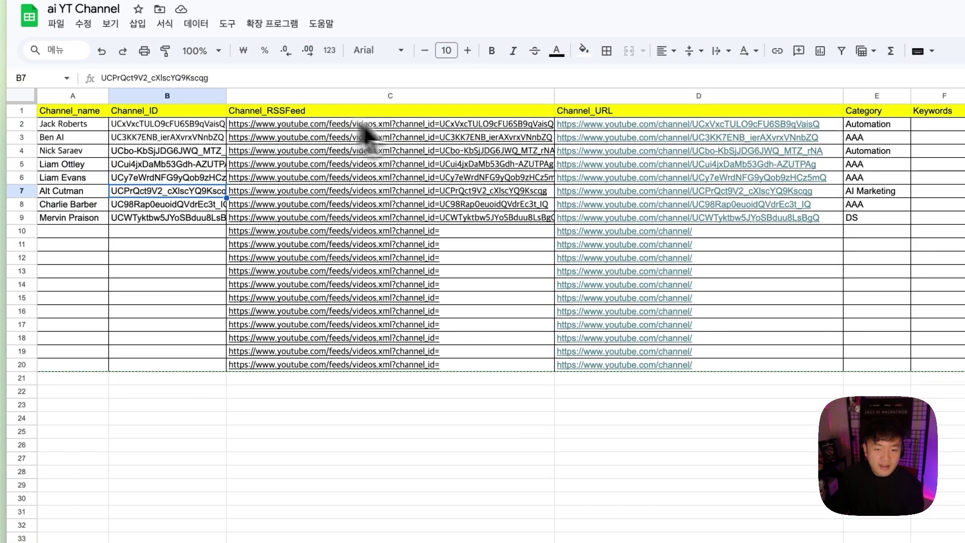
click(453, 287)
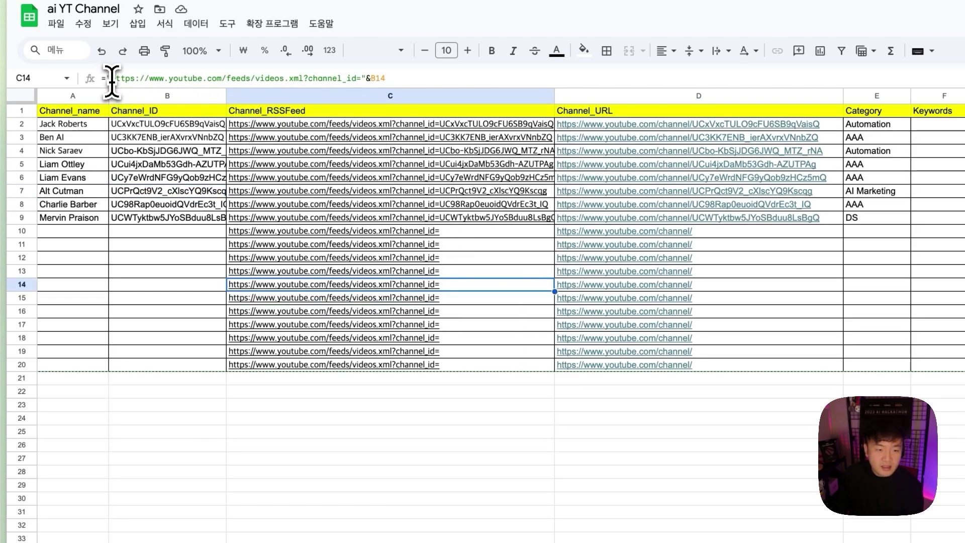
drag(112, 80, 231, 82)
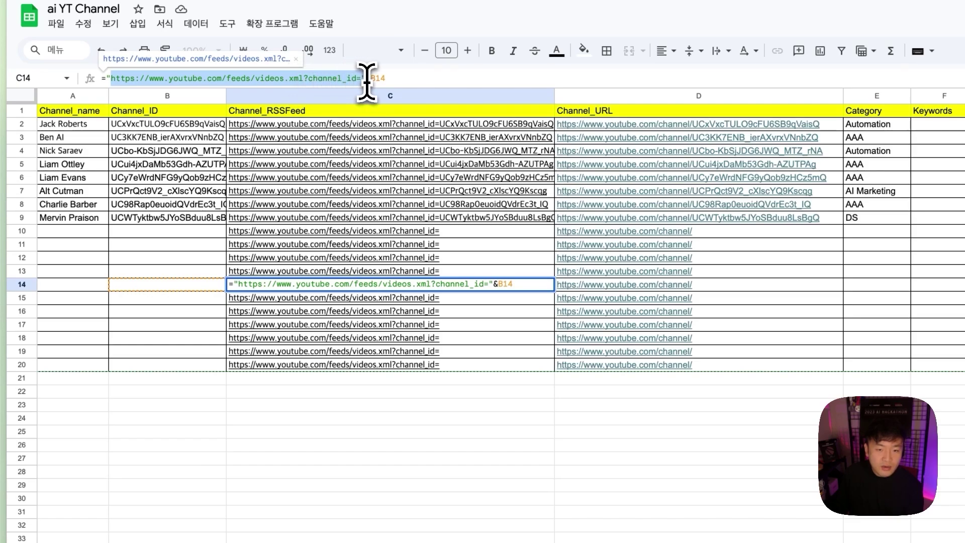
drag(367, 80, 416, 81)
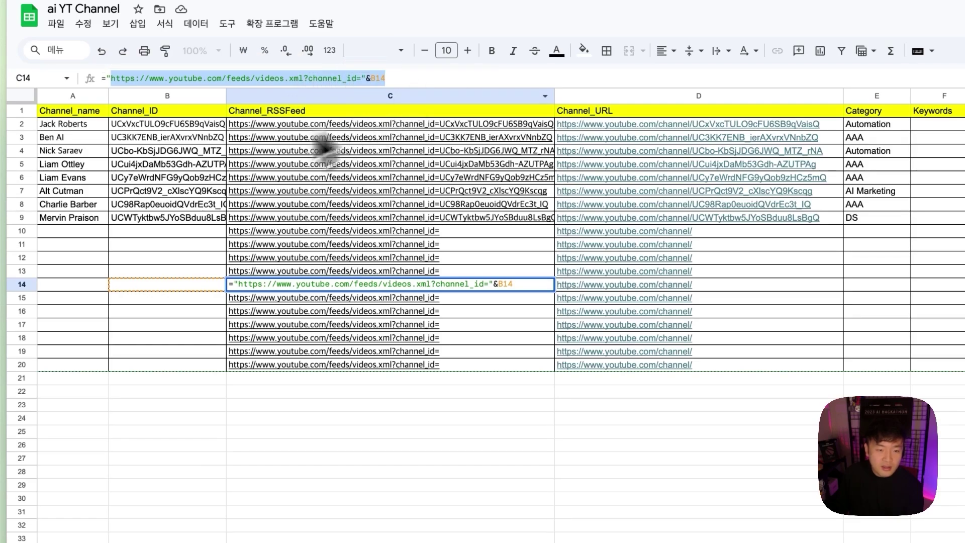
click(155, 271)
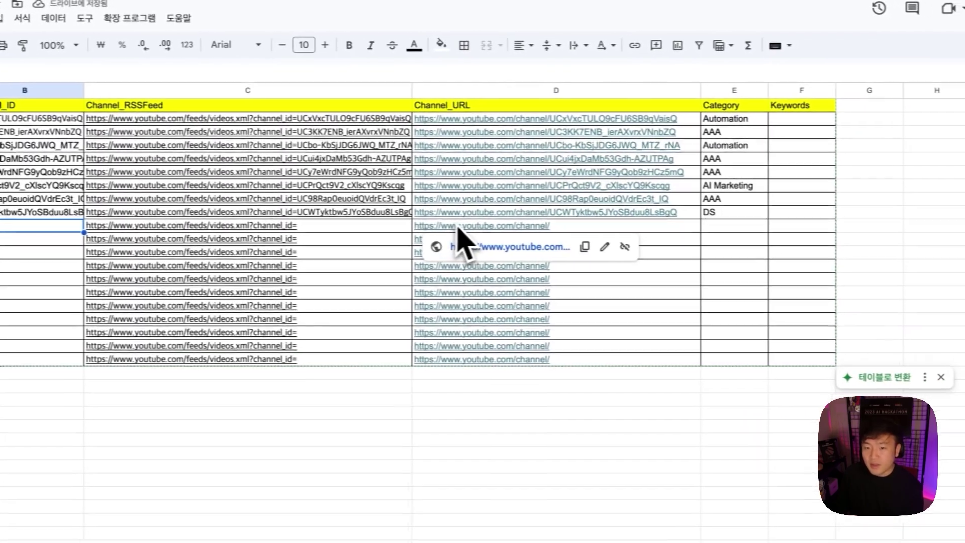
- Look through the Channel_URL, Category and Keywords columns, and revisit the feed formula and the Channel_ID cells
click(621, 345)
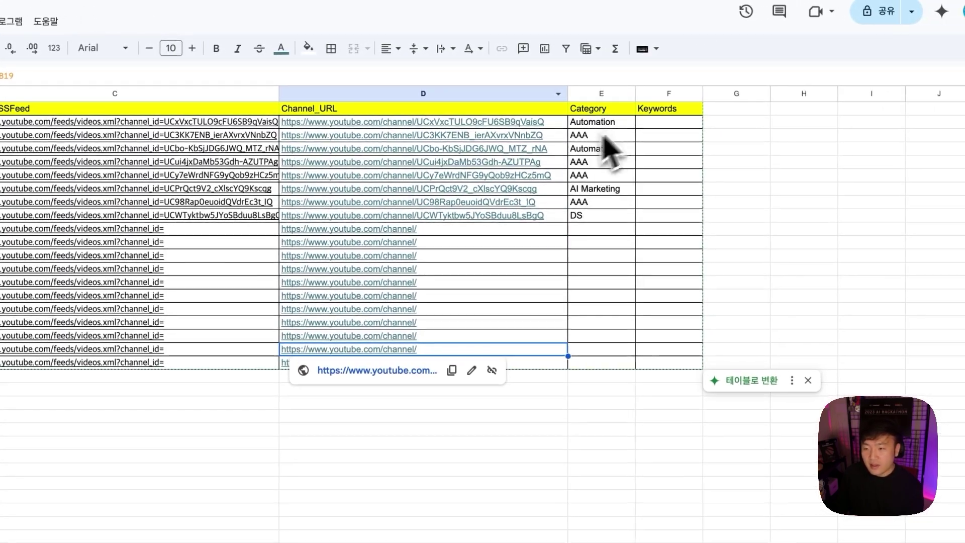
click(716, 291)
click(667, 125)
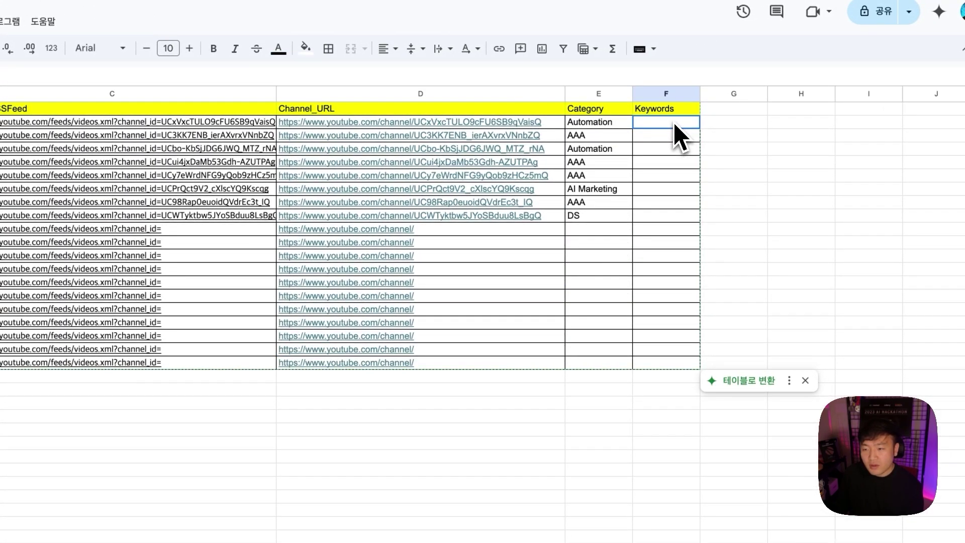
click(612, 125)
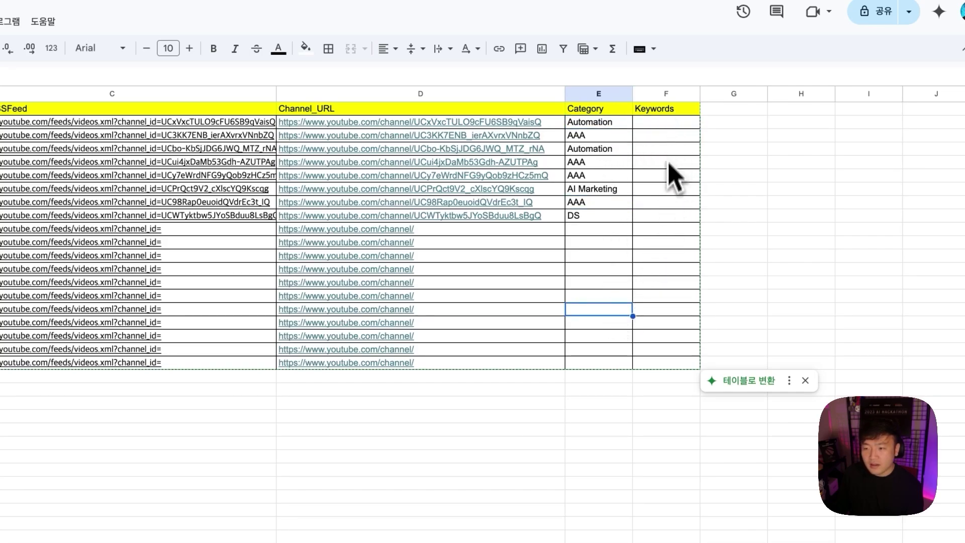
click(669, 269)
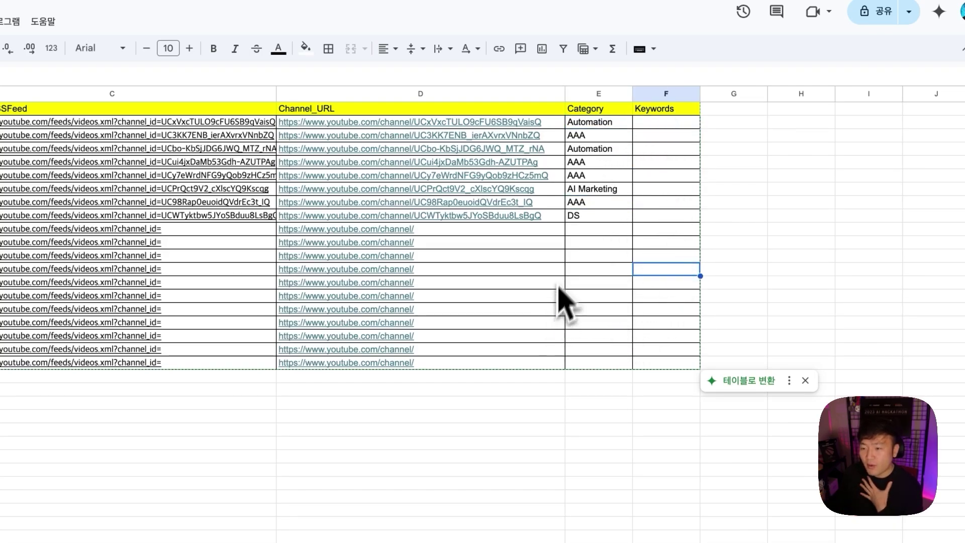
click(581, 208)
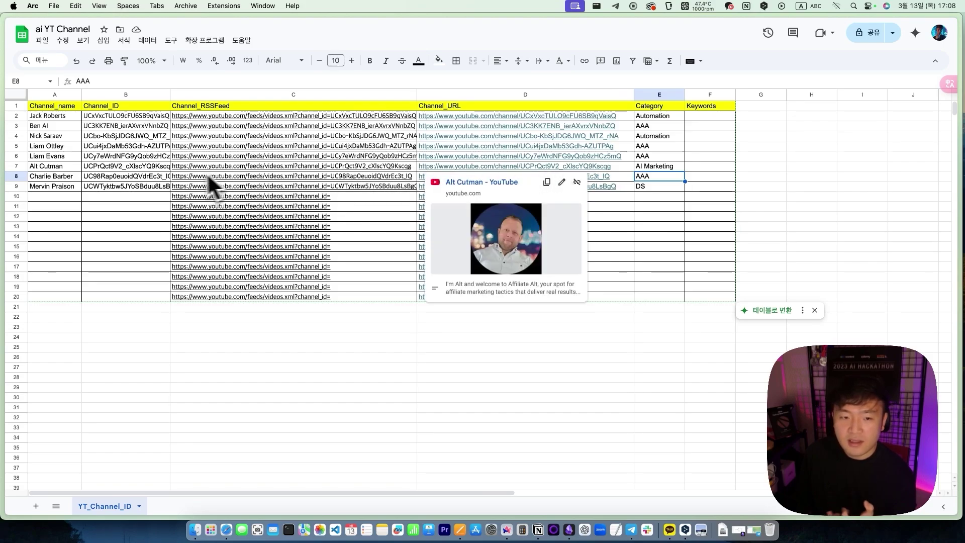
click(377, 236)
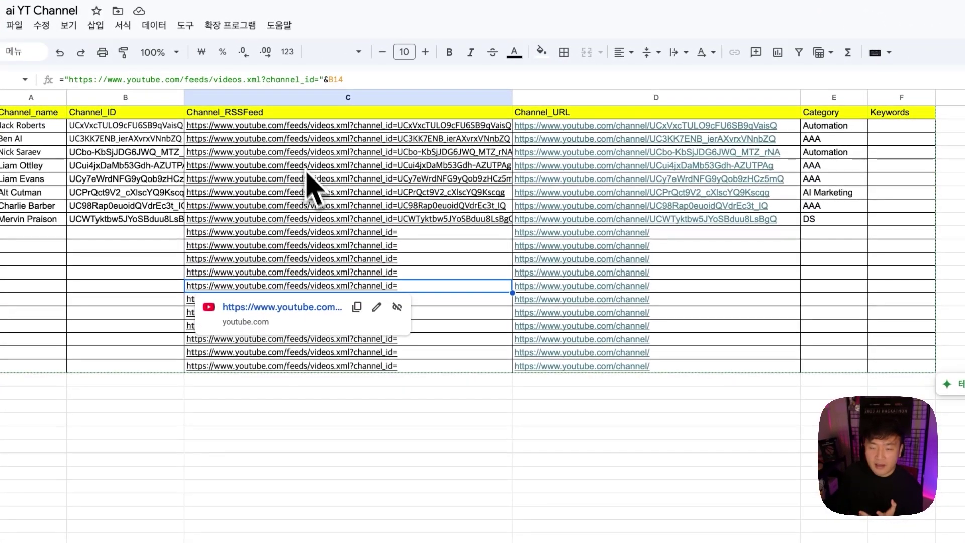
mouse_move(308, 196)
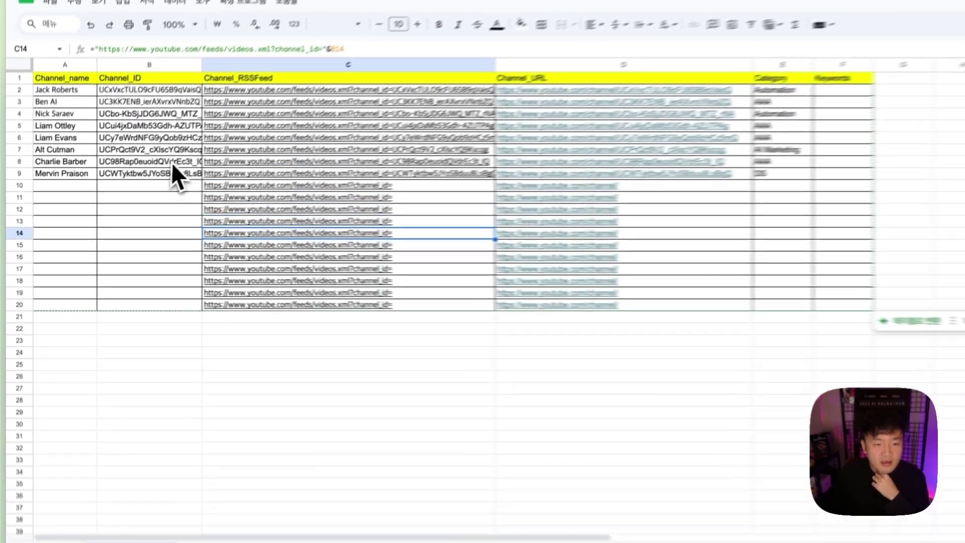
click(143, 176)
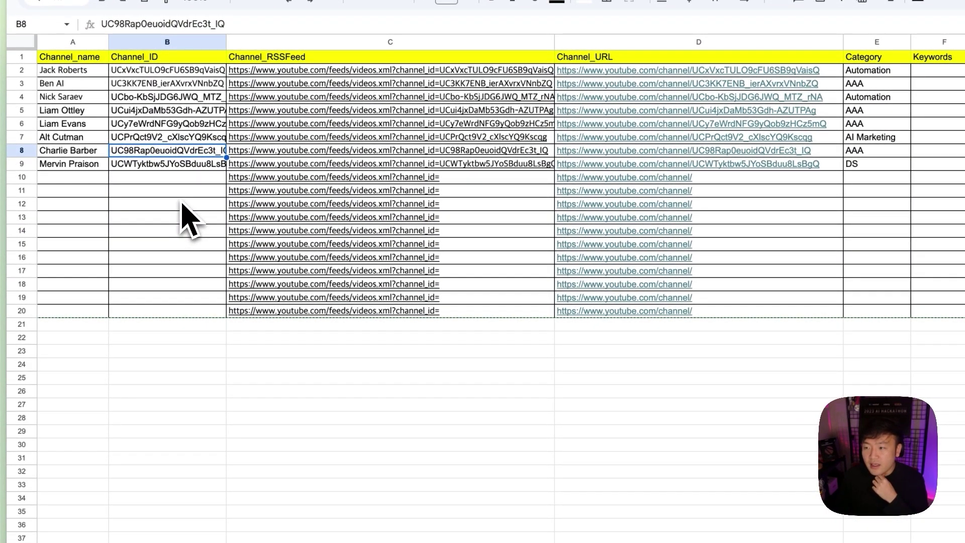
click(161, 377)
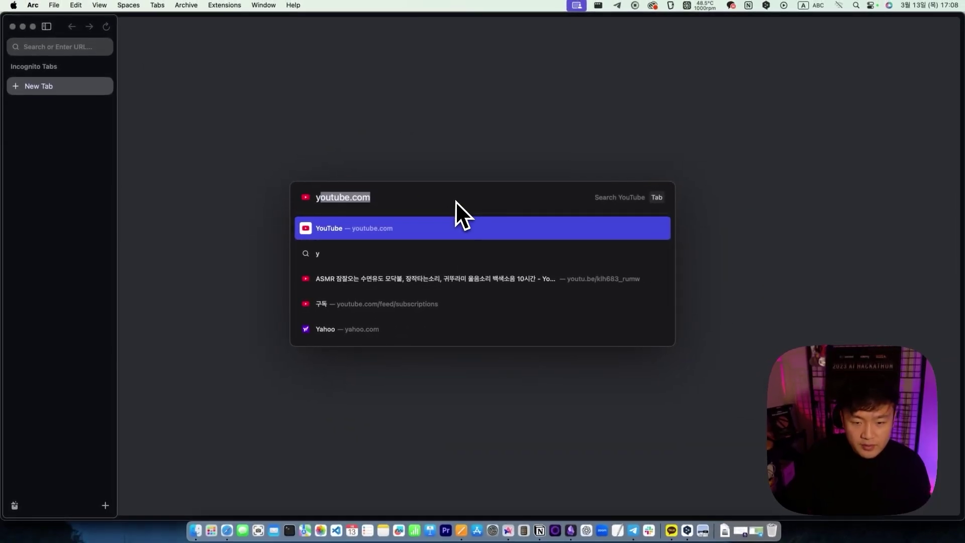
- Open YouTube in an incognito window, search for "nick saraev" and open the Nick Saraev channel page
key(Return)
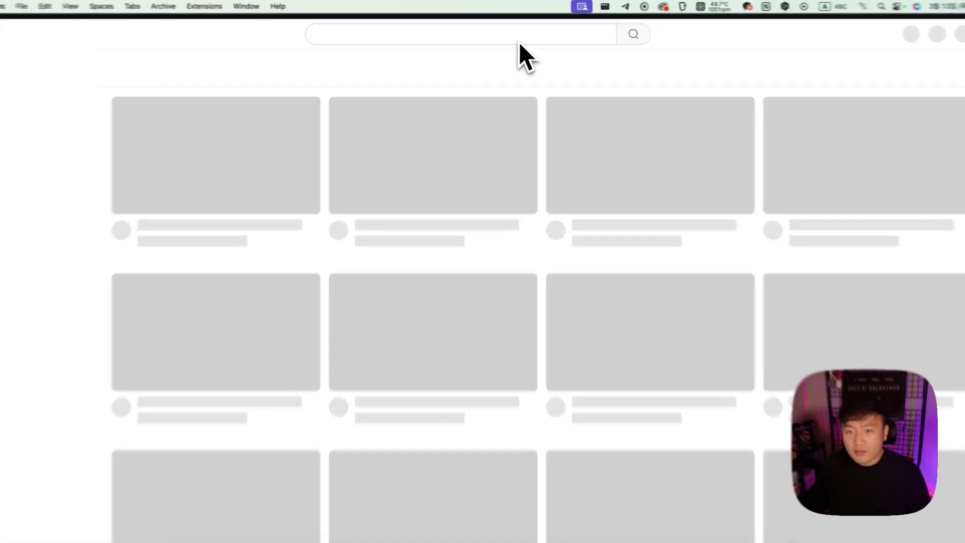
click(519, 42)
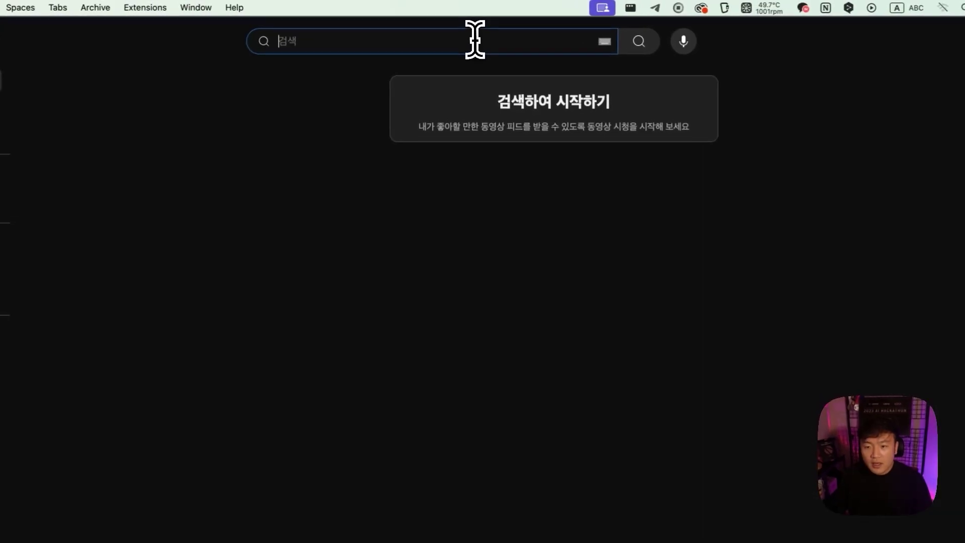
text(nick sa)
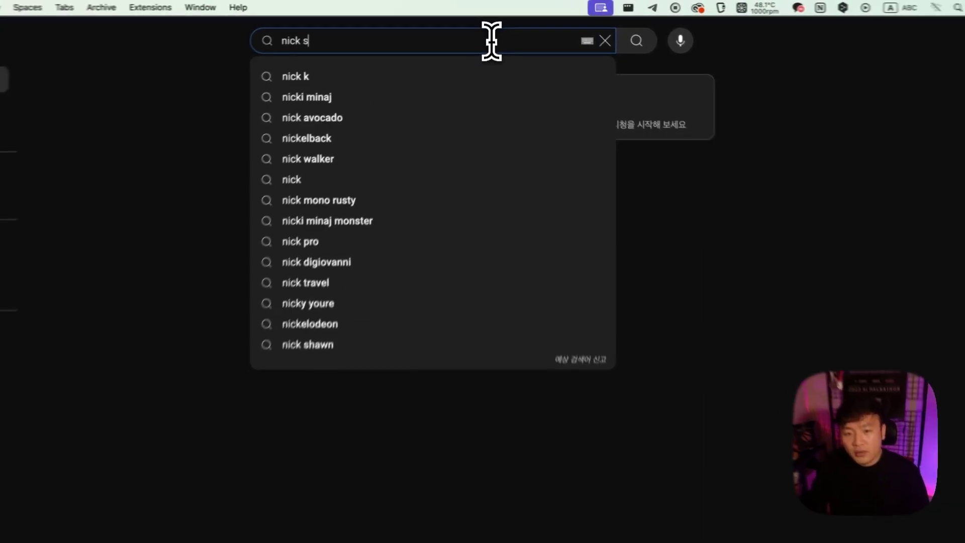
text(raev)
key(Return)
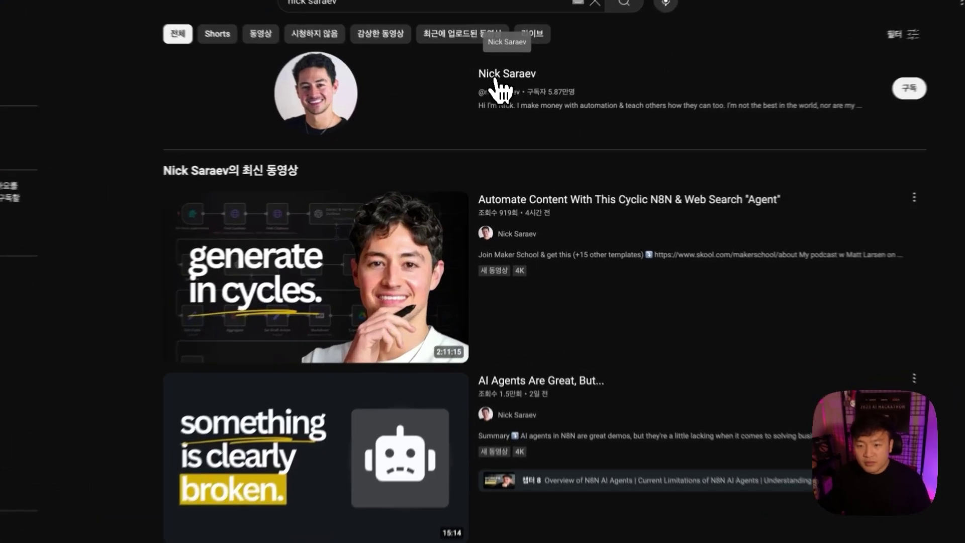
click(548, 97)
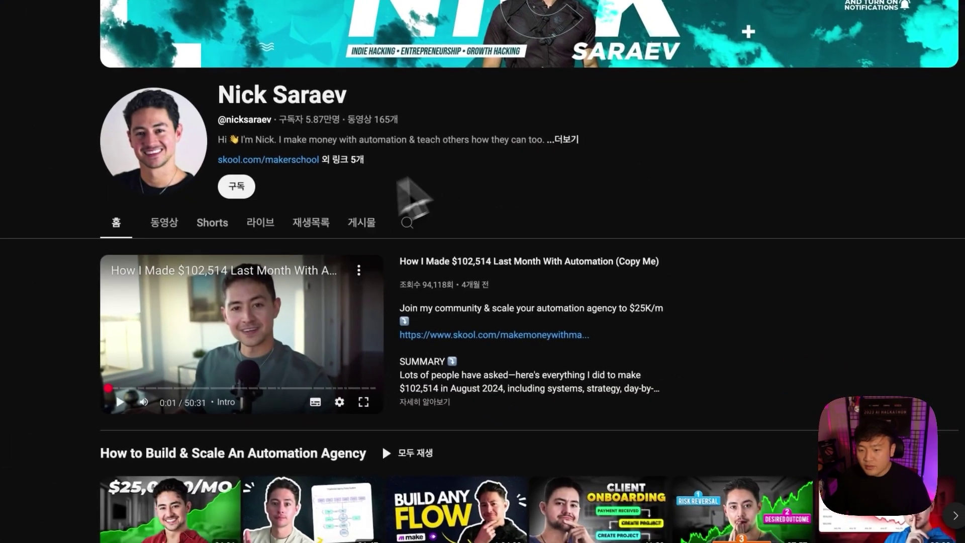
- Expand the Nick Saraev channel's description and copy the channel ID from its channel details
click(583, 213)
scroll(568, 221, down, 4)
click(317, 441)
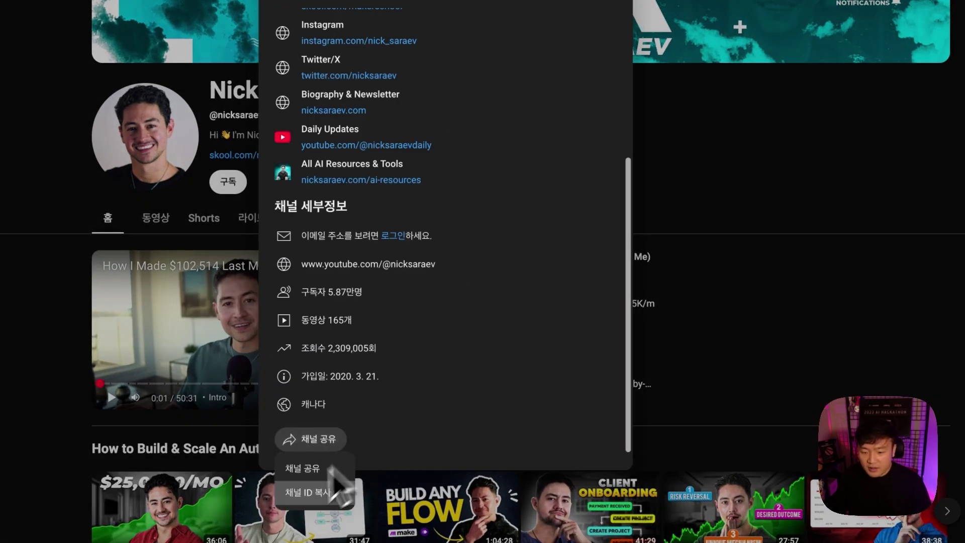
click(322, 493)
click(834, 266)
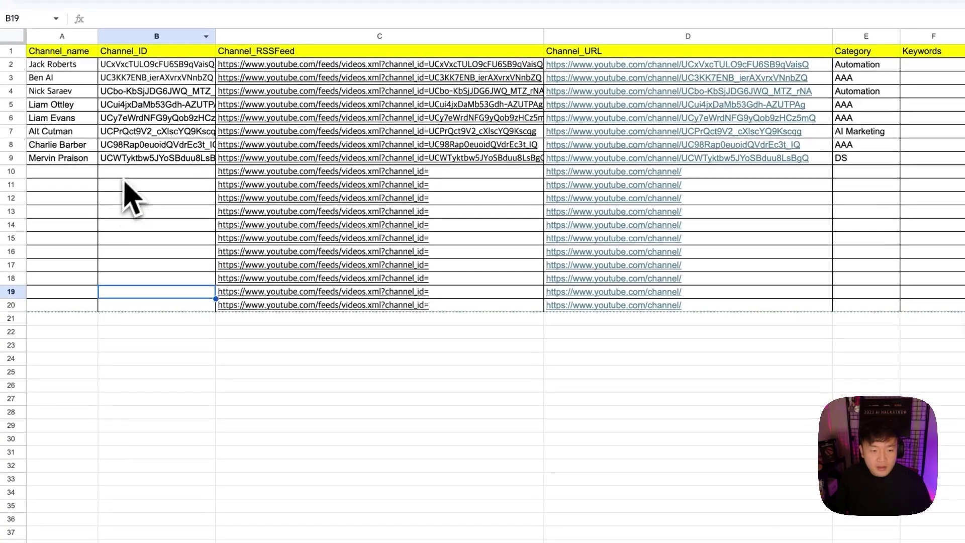
- Paste the copied channel ID into cell B11 of the ai YT Channel sheet, check the RSS feed formula in C11, and clear B11
double_click(136, 186)
key(ctrl+v)
click(156, 369)
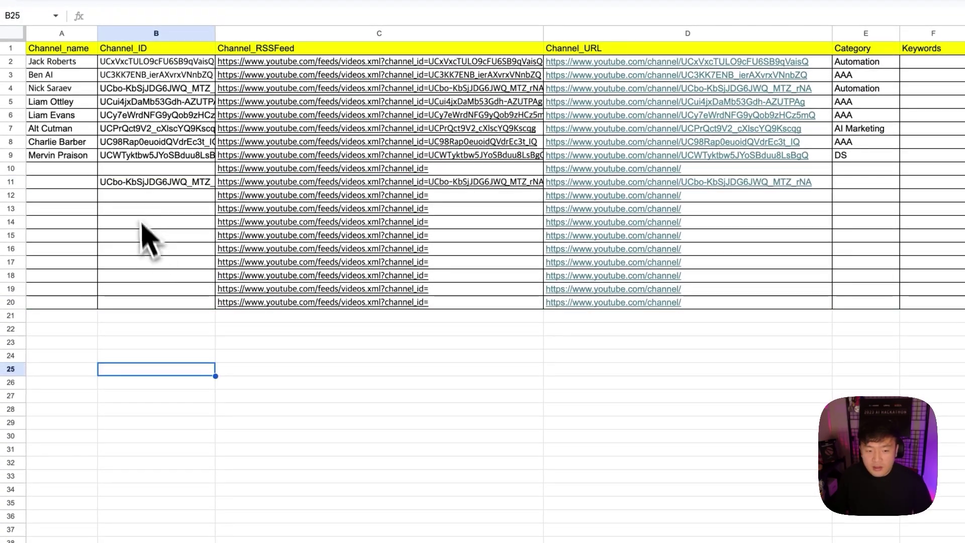
click(480, 185)
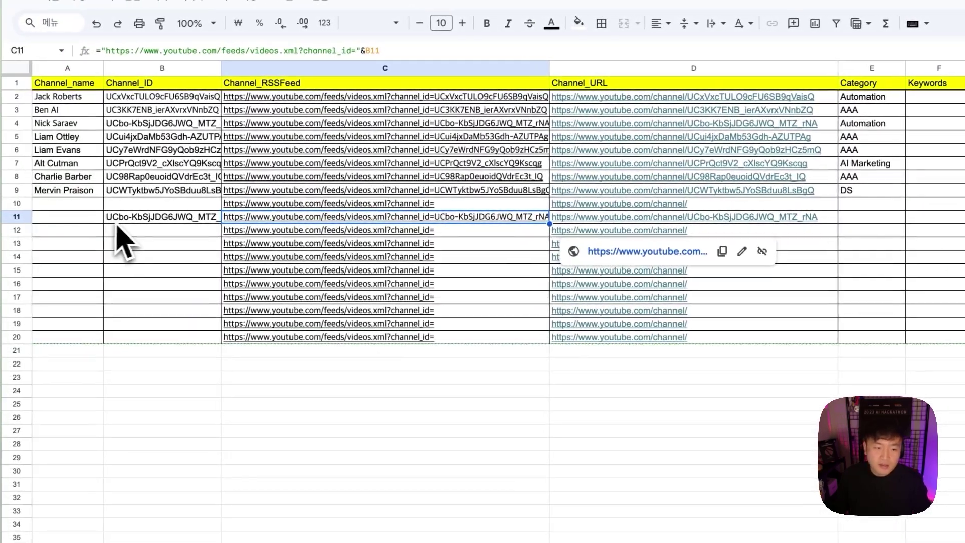
click(123, 221)
key(Delete)
- Review the Channel_name and Channel_ID input range A2:B21, and the Category and Keywords columns
drag(61, 97, 207, 340)
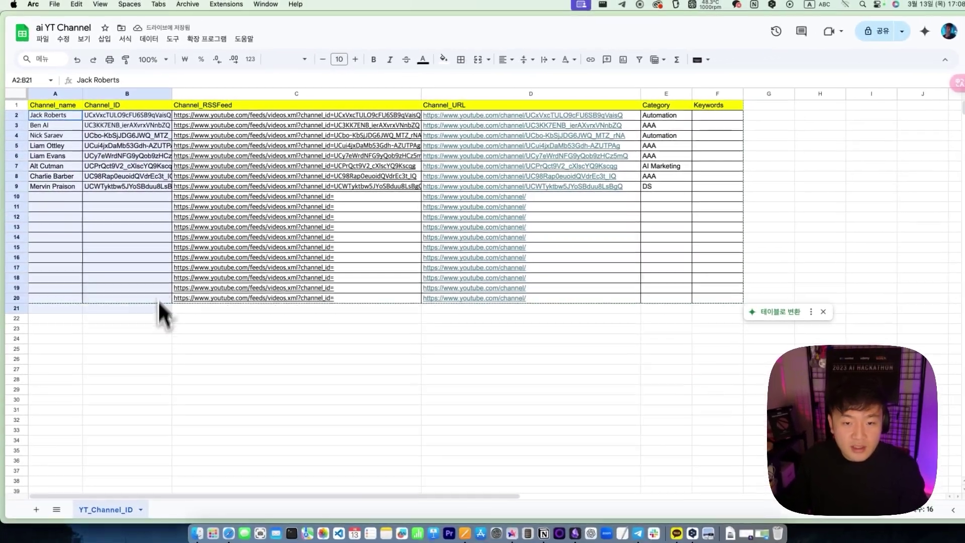
drag(158, 299, 713, 296)
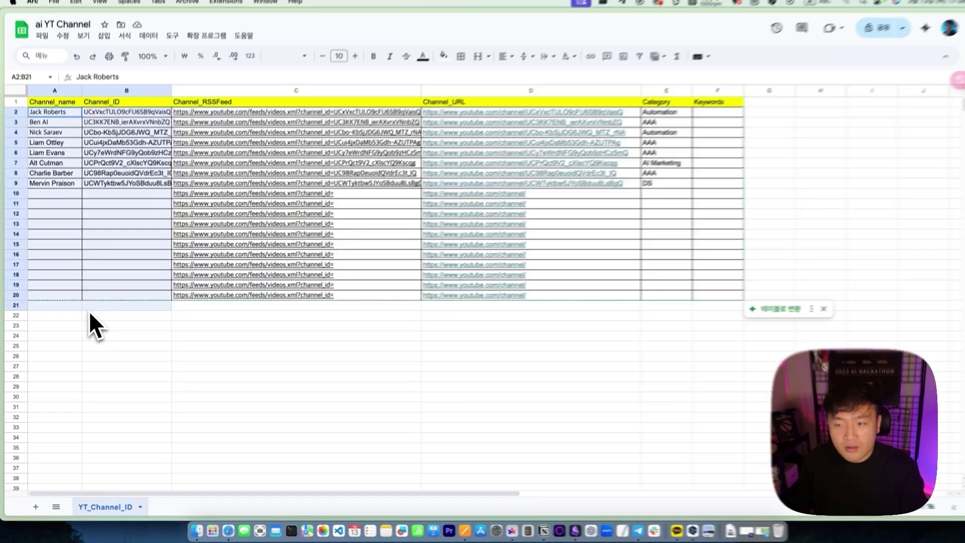
click(475, 397)
click(796, 52)
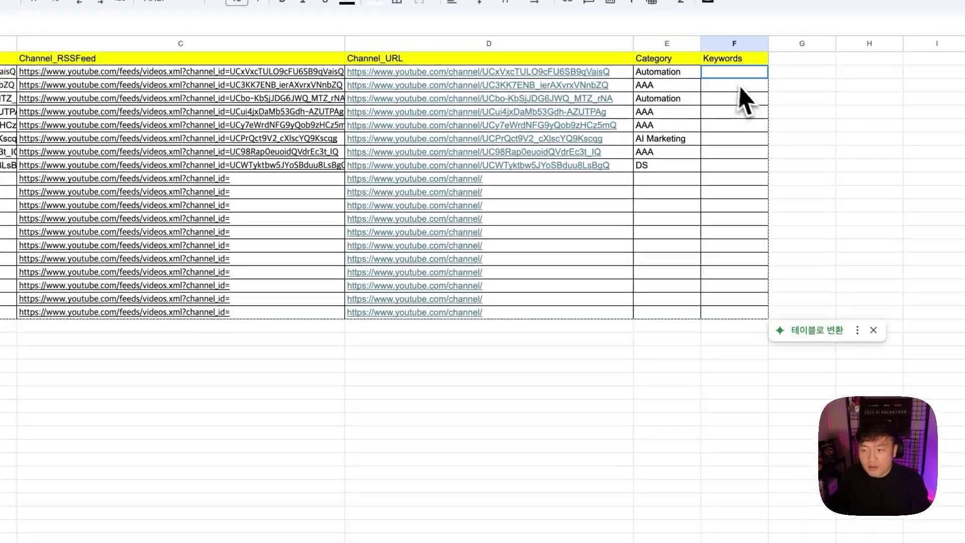
click(729, 52)
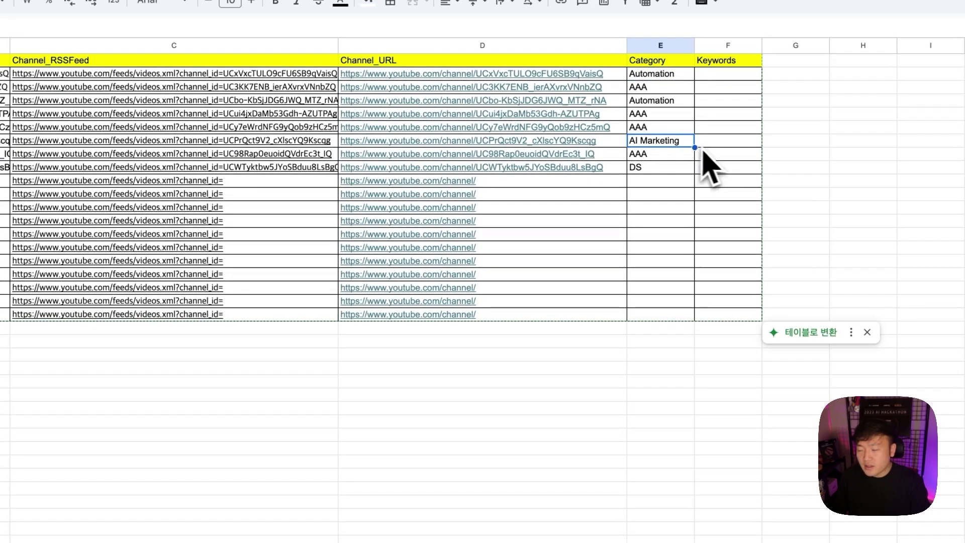
key(Right)
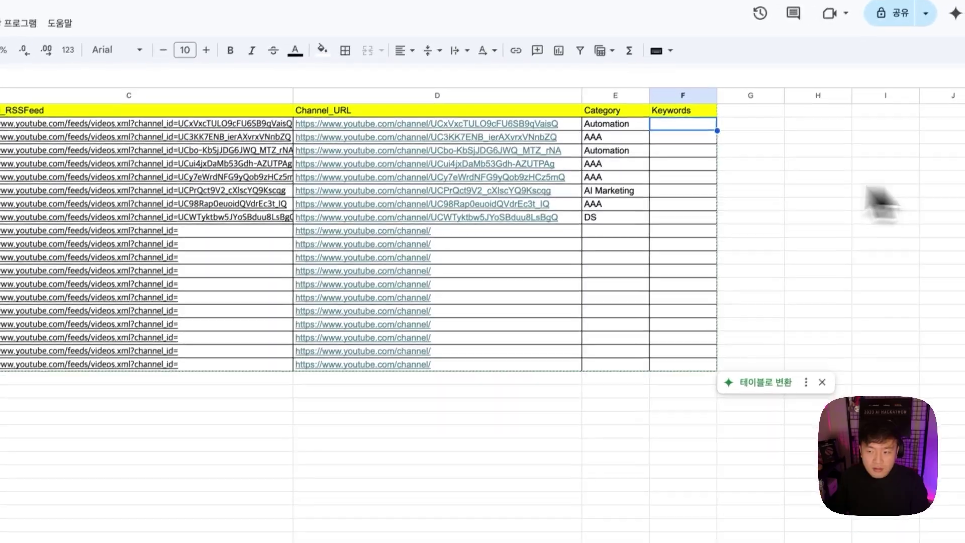
drag(653, 73, 665, 166)
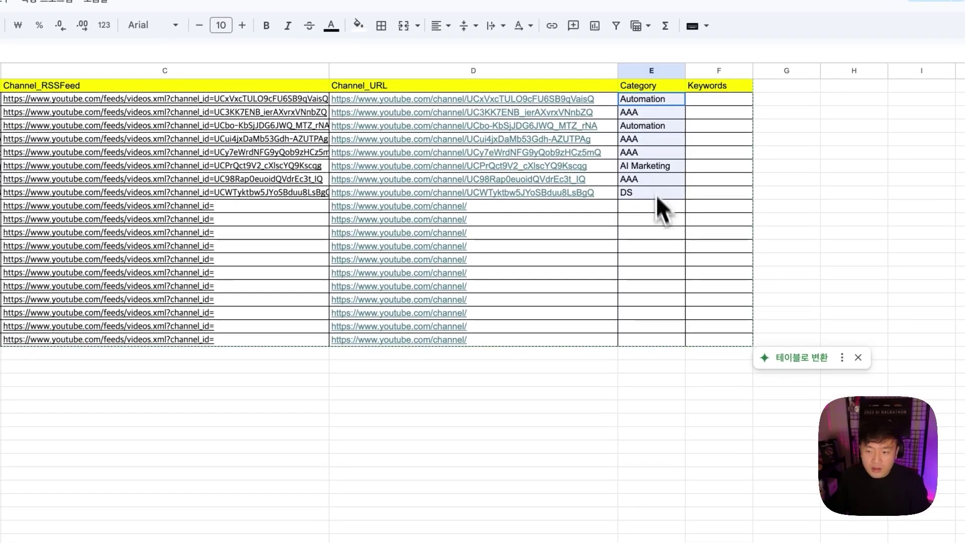
click(651, 380)
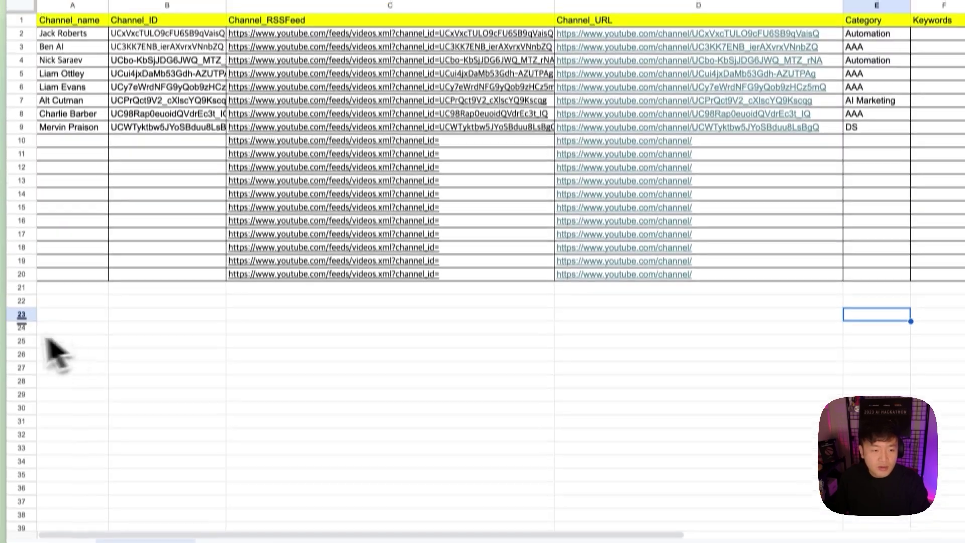
- Switch to the Make scenario and add a Google Sheets Search Rows module after the Telegram Bot Watch Updates trigger
mouse_move(92, 230)
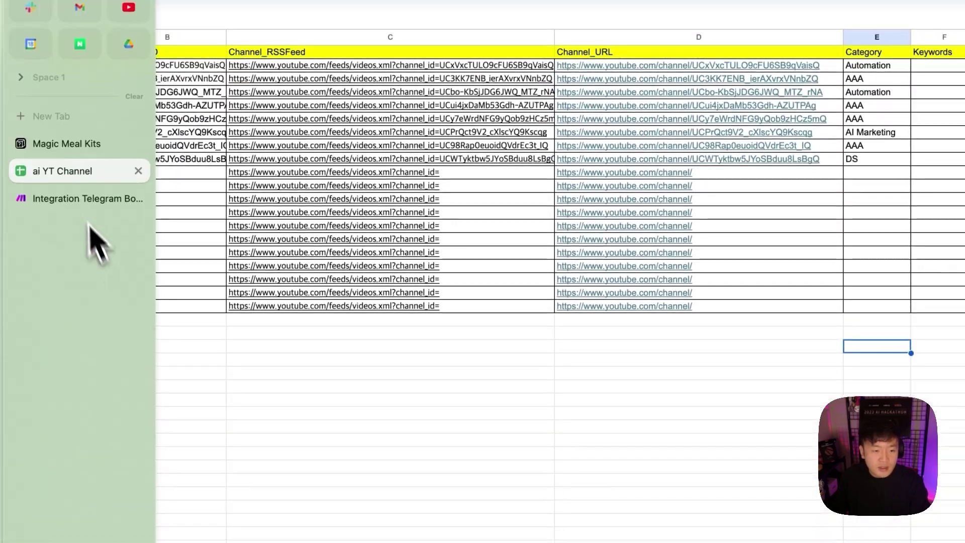
click(75, 199)
click(220, 254)
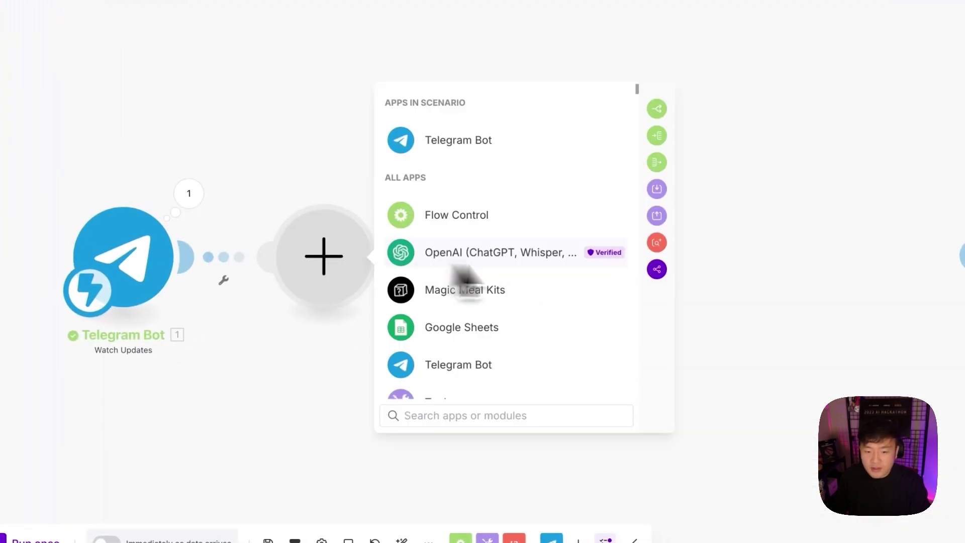
click(447, 332)
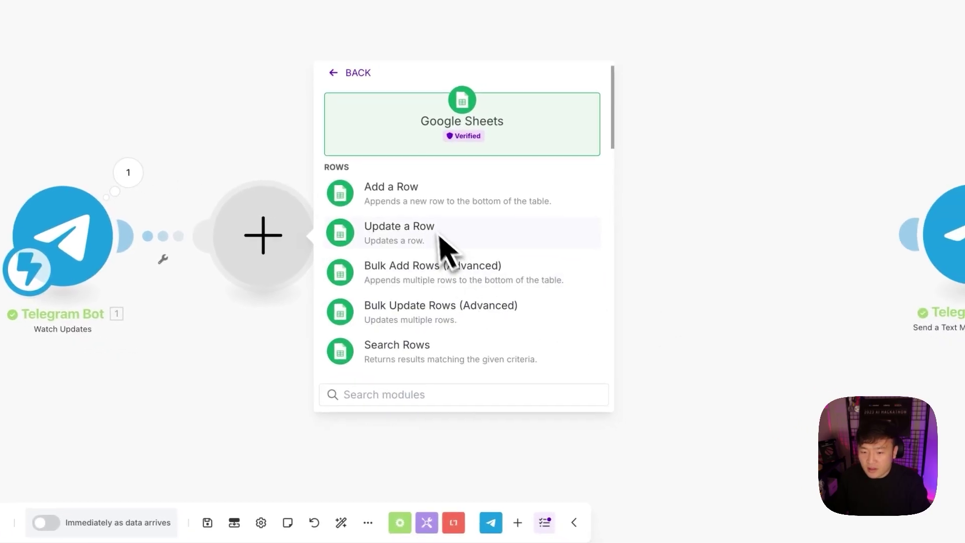
click(417, 335)
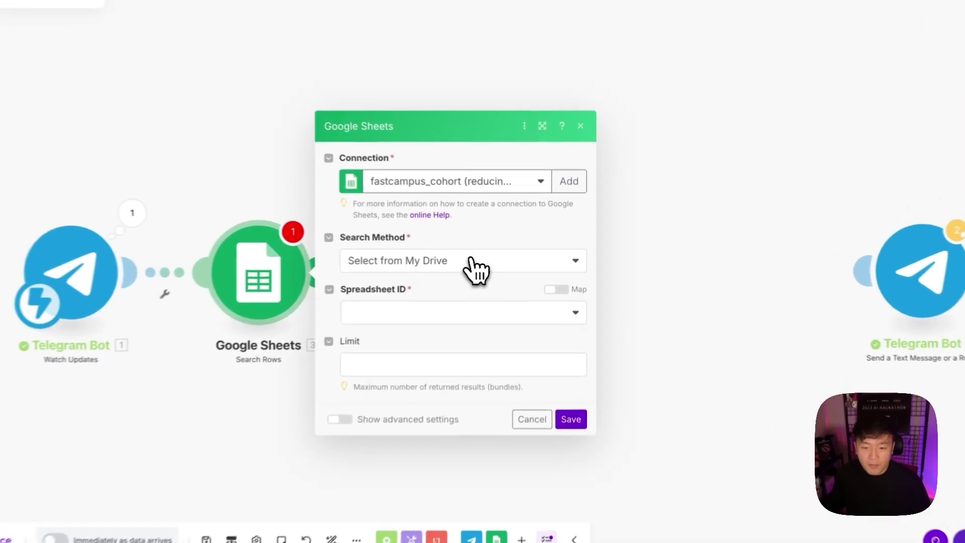
- Set the Google Sheets module's search method to Select from all and start editing its Spreadsheet ID
click(488, 257)
click(424, 306)
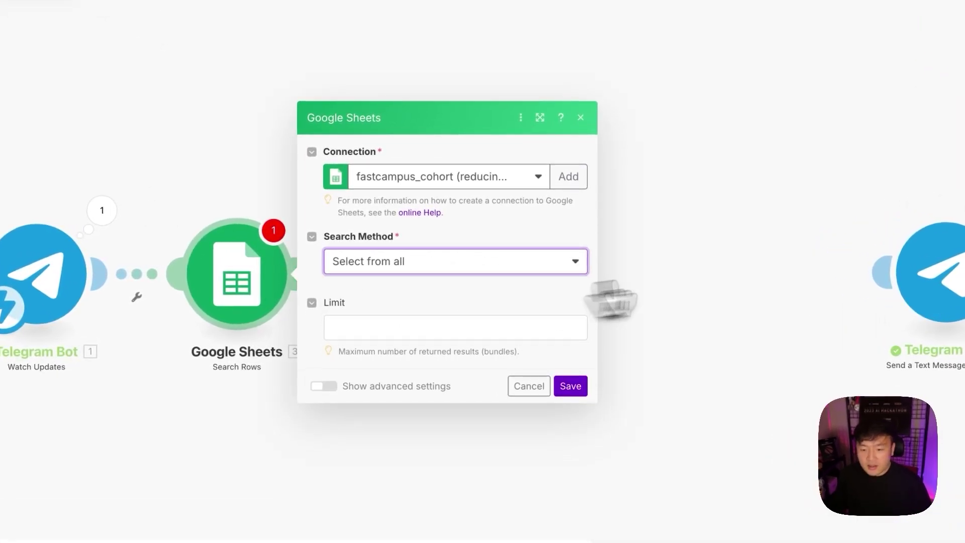
click(439, 307)
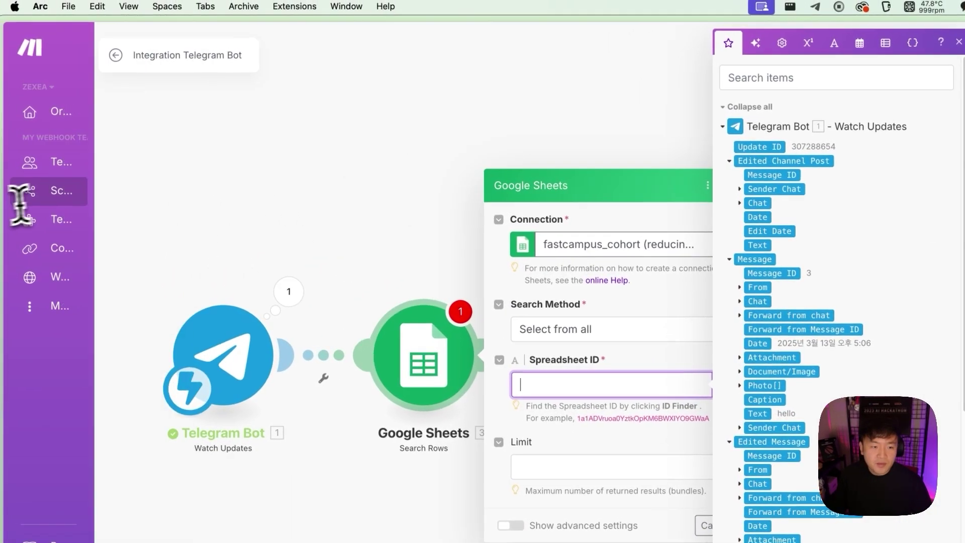
- Switch to the ai YT Channel sheet and copy the spreadsheet ID from its URL
mouse_move(15, 201)
click(88, 261)
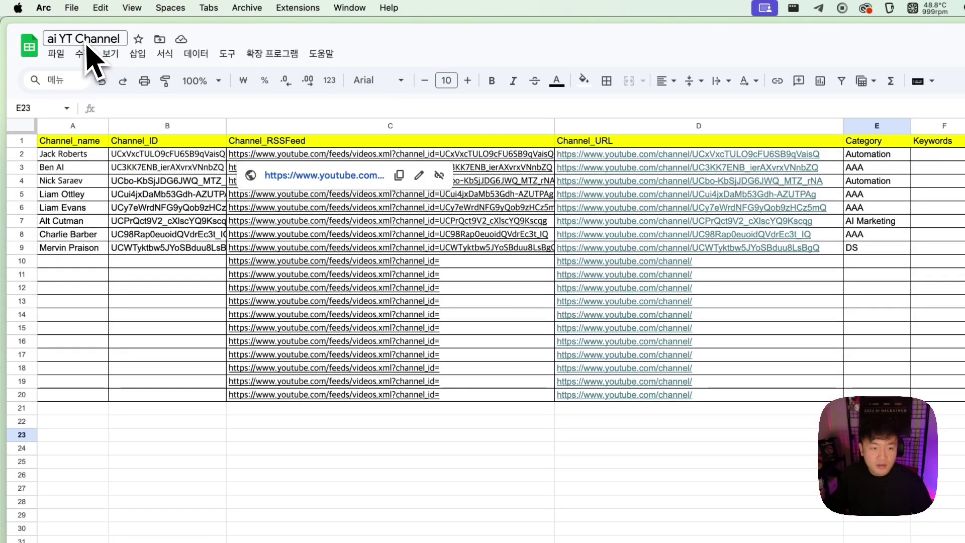
click(20, 63)
click(151, 66)
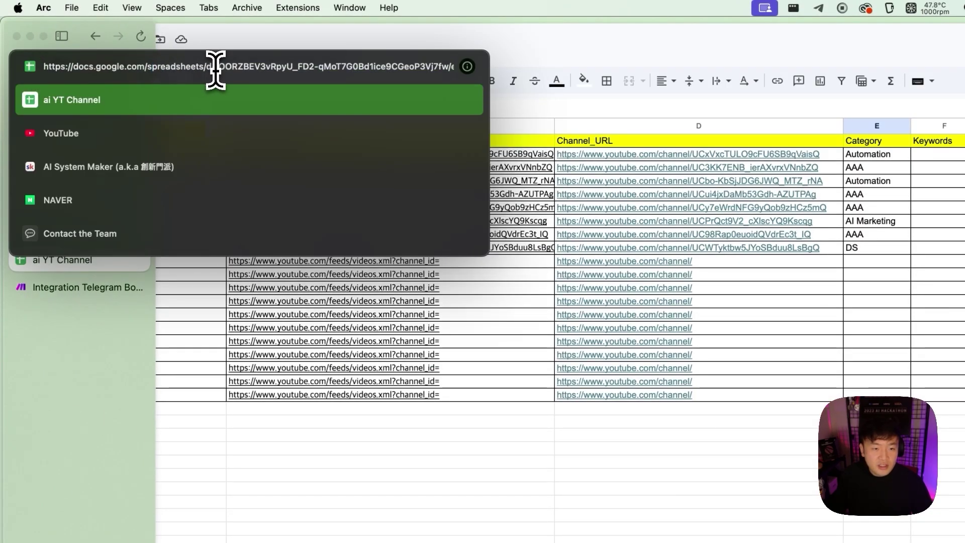
drag(216, 67, 449, 66)
key(ctrl+c)
key(shift+Left)
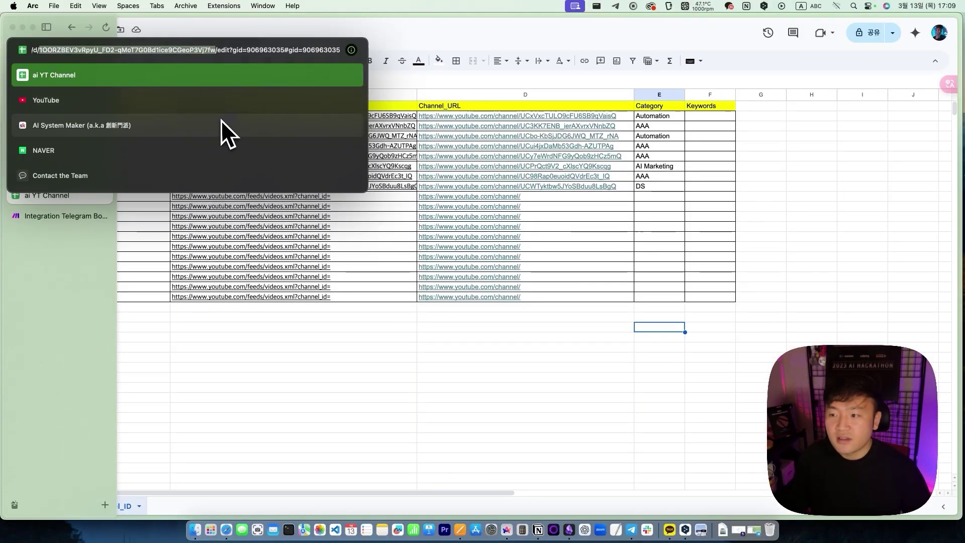
key(Escape)
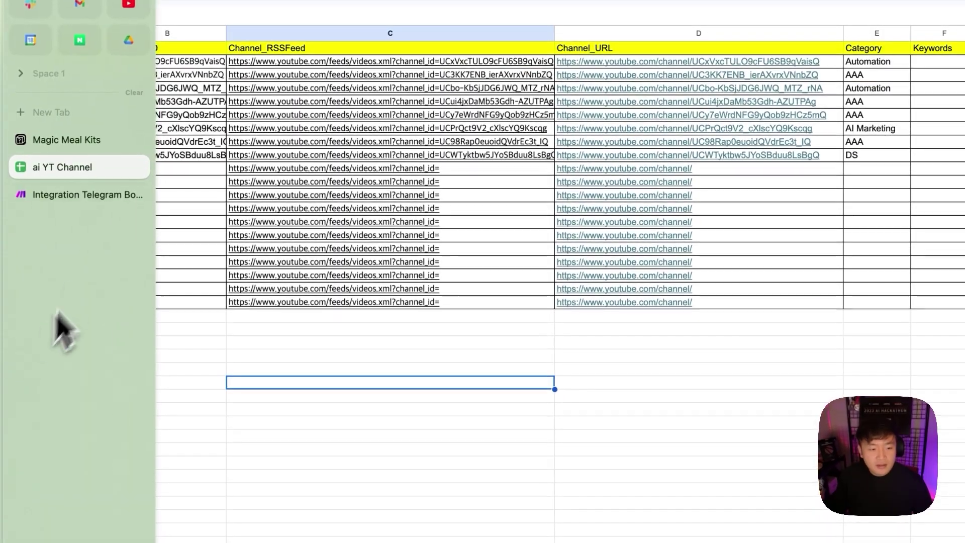
- Back in the Make scenario, paste the copied ID as the Spreadsheet ID and choose YT_Channel_ID as the sheet name
click(57, 216)
click(433, 274)
key(ctrl+v)
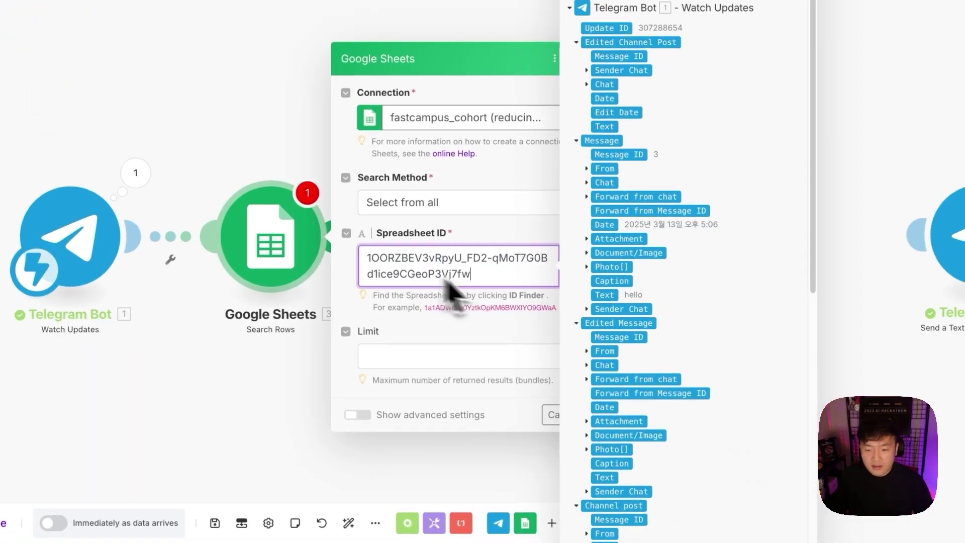
click(430, 323)
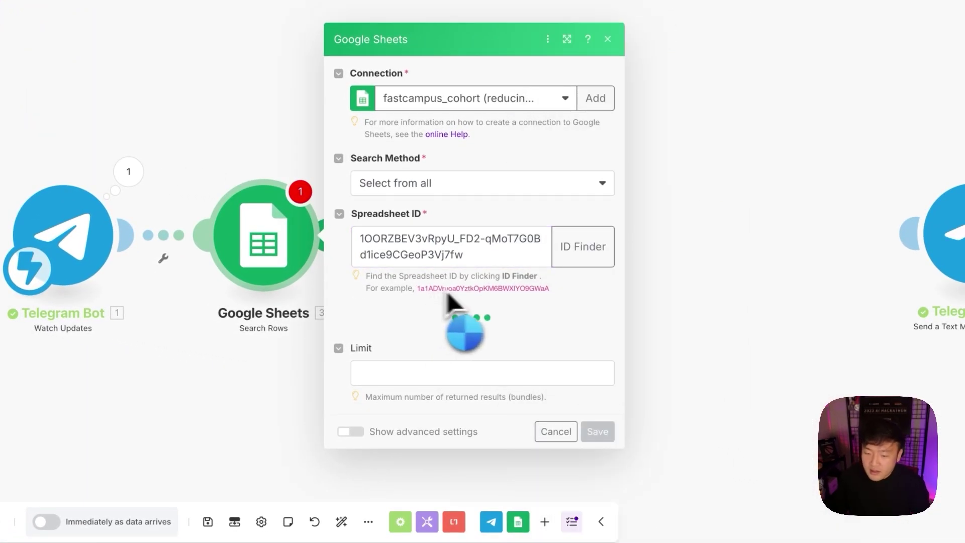
click(449, 329)
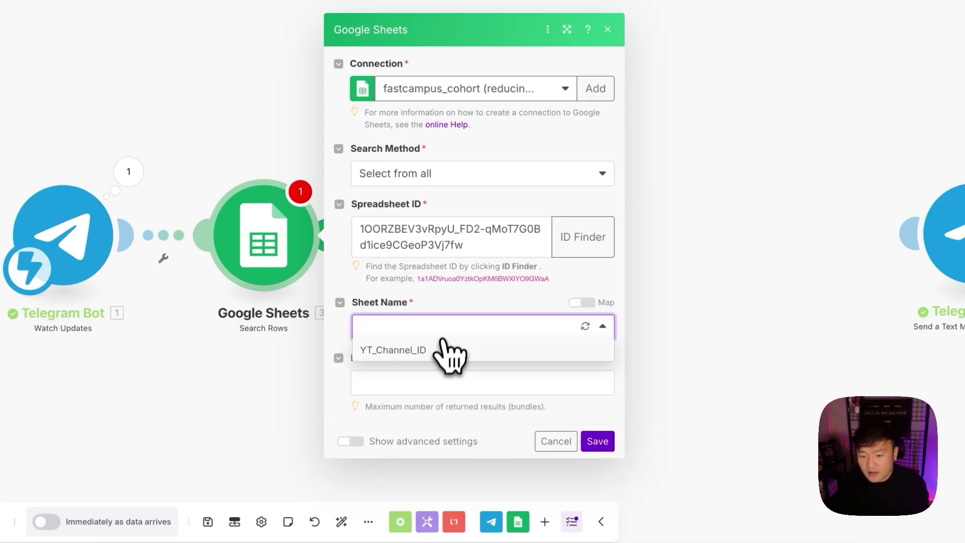
click(444, 347)
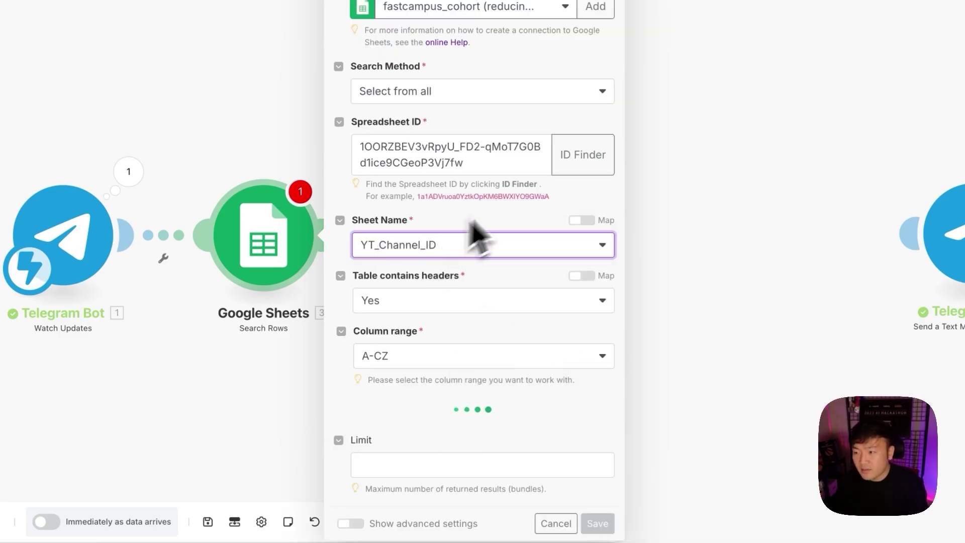
- Filter the searched rows by Category (E) with Contains (case insensitive) and the Telegram trigger's Message: Text as the value
scroll(578, 382, down, 4)
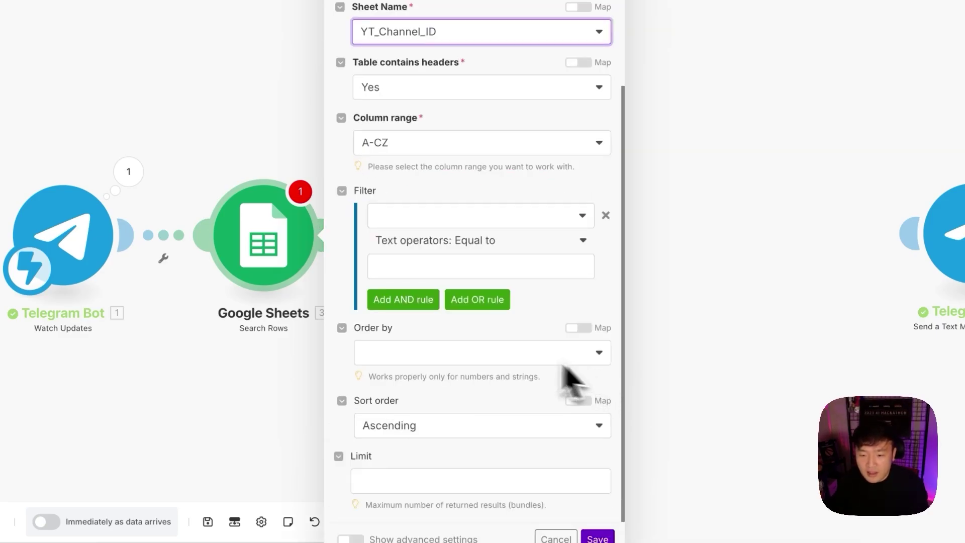
click(458, 217)
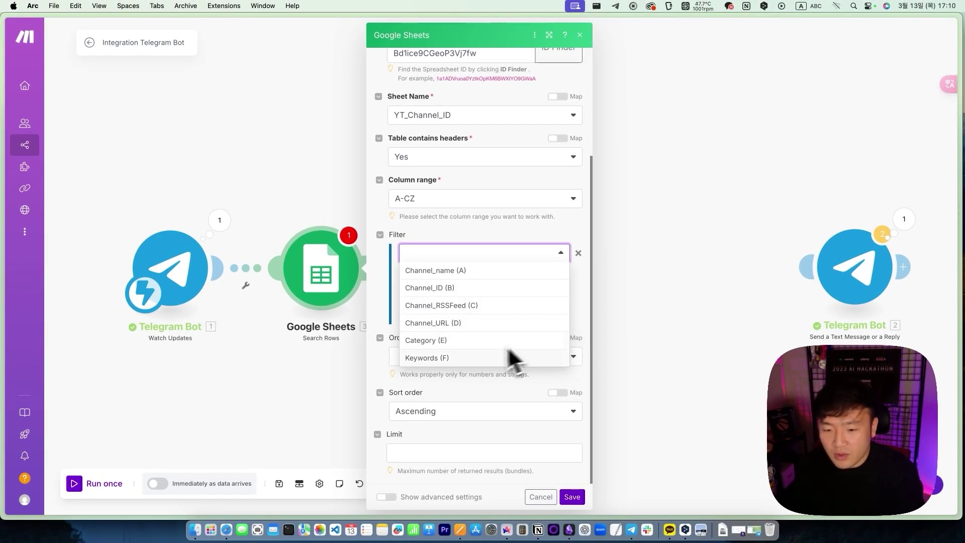
click(438, 341)
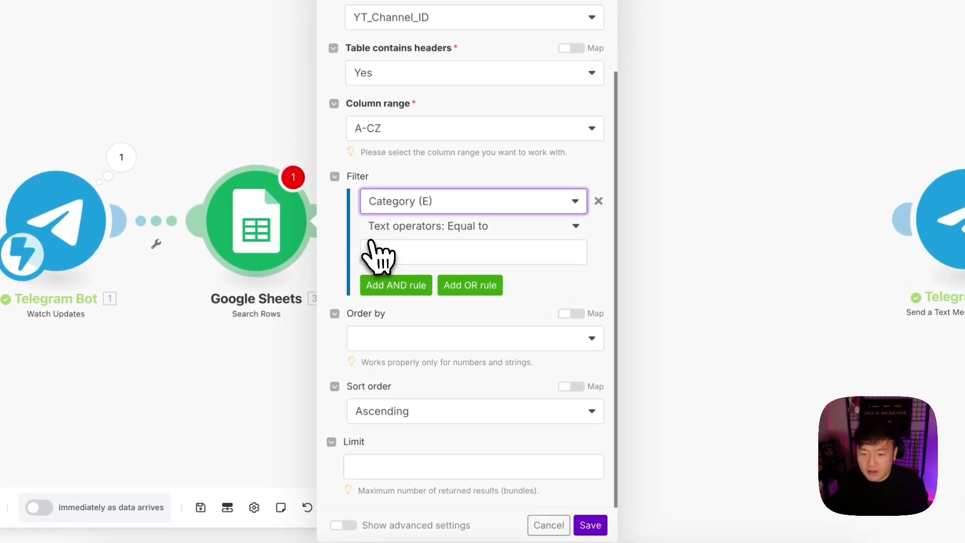
click(475, 228)
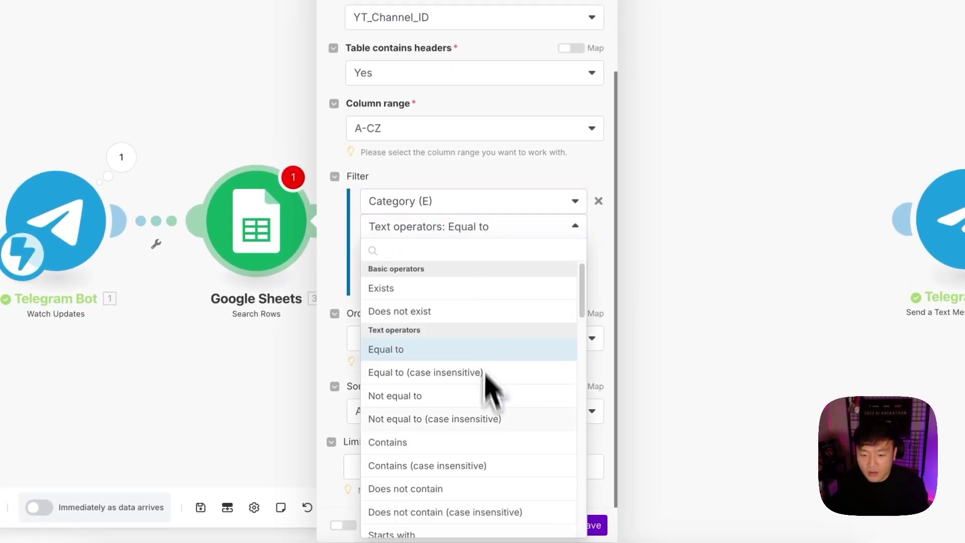
scroll(422, 359, down, 1)
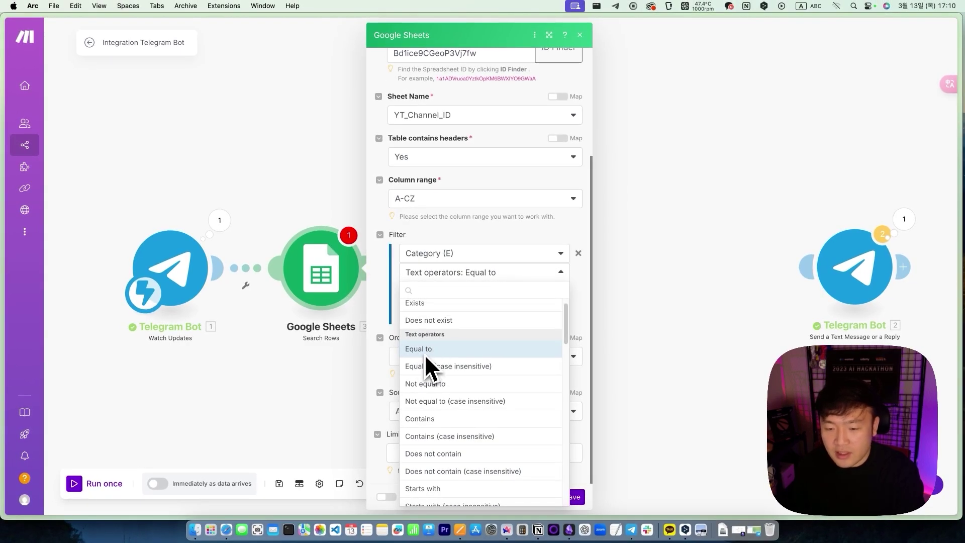
scroll(490, 390, down, 1)
scroll(493, 388, down, 1)
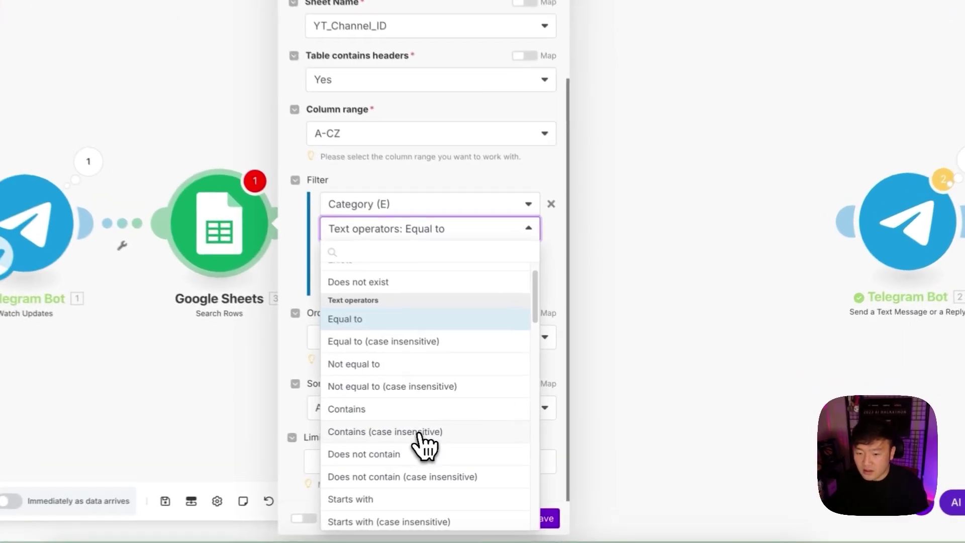
click(477, 429)
click(489, 297)
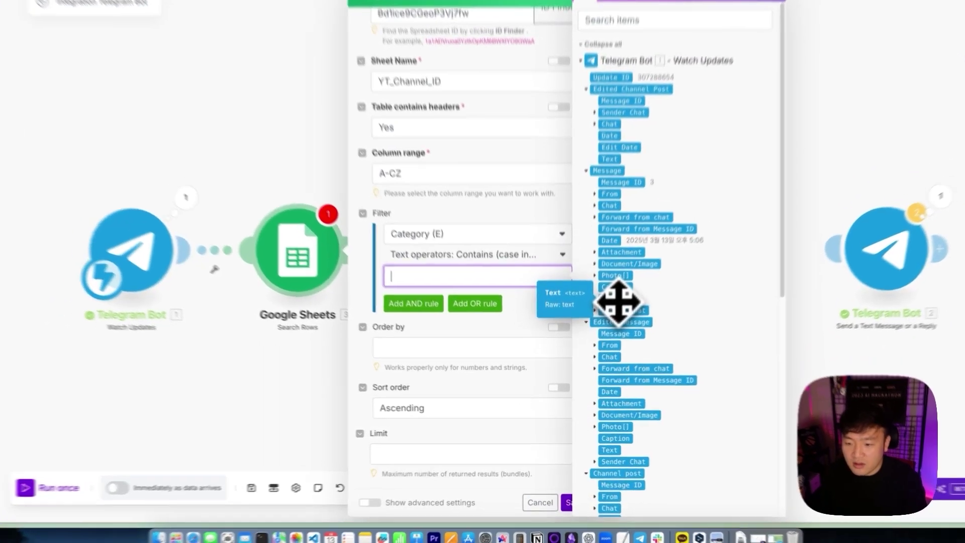
click(611, 315)
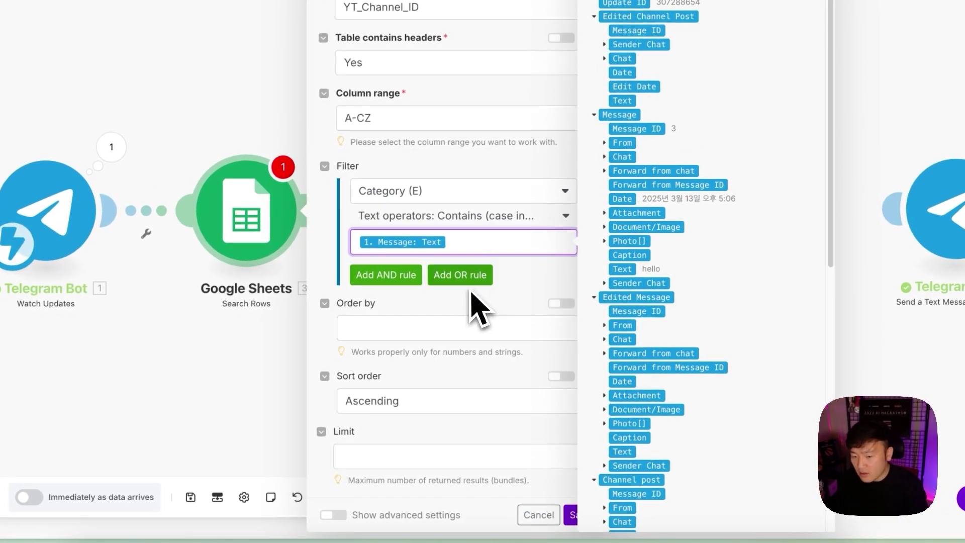
- Add an OR rule for Keywords (F) with Contains (case insensitive) and the Telegram Message: Text, and save the module
click(459, 275)
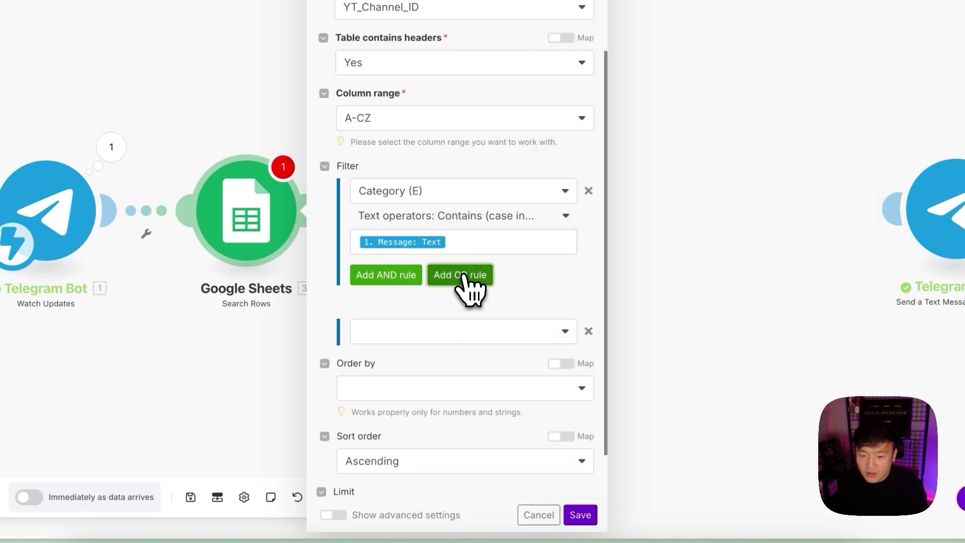
click(406, 331)
click(417, 469)
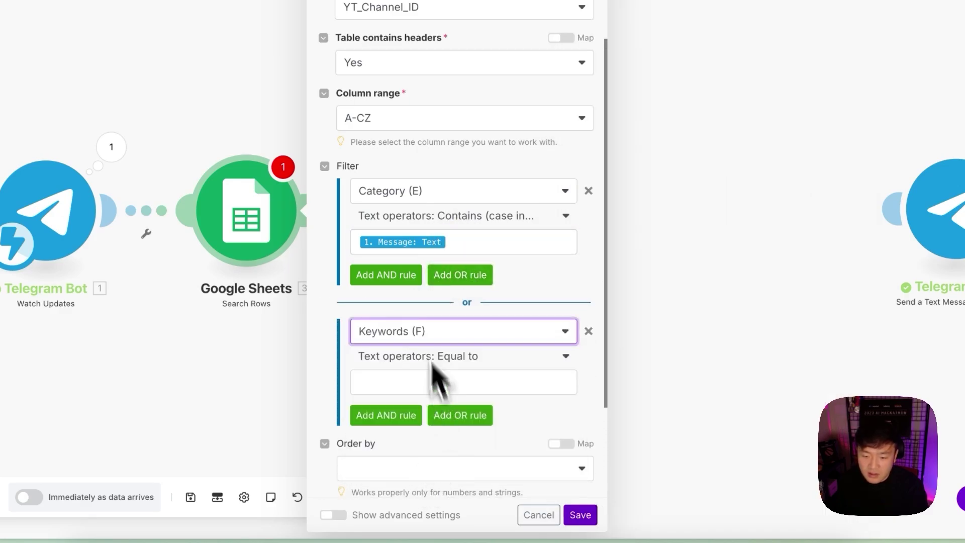
click(441, 352)
scroll(449, 447, down, 2)
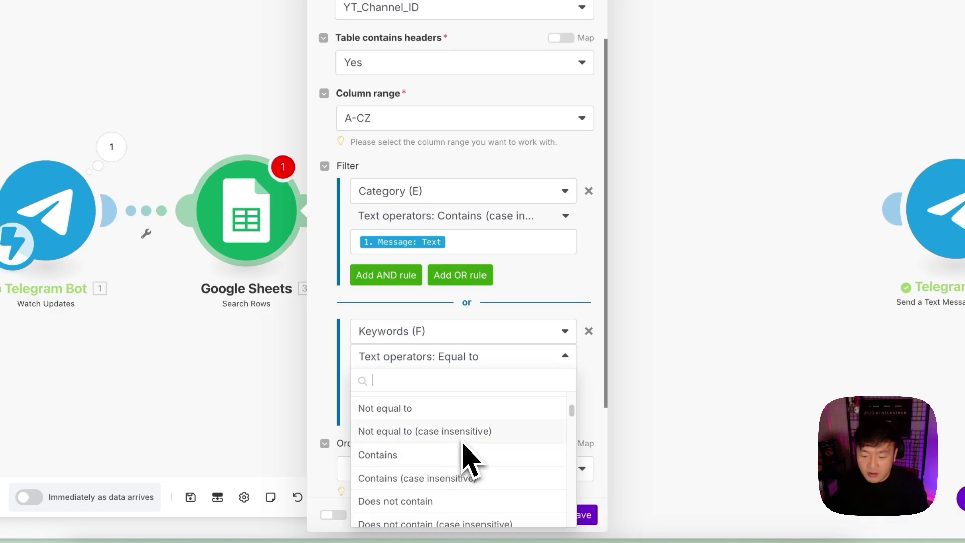
scroll(463, 447, down, 1)
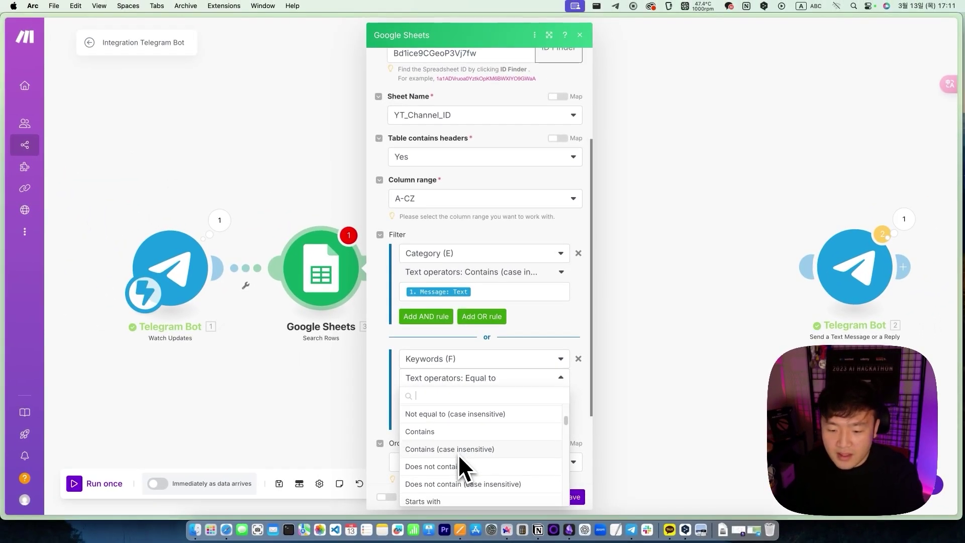
scroll(459, 451, down, 5)
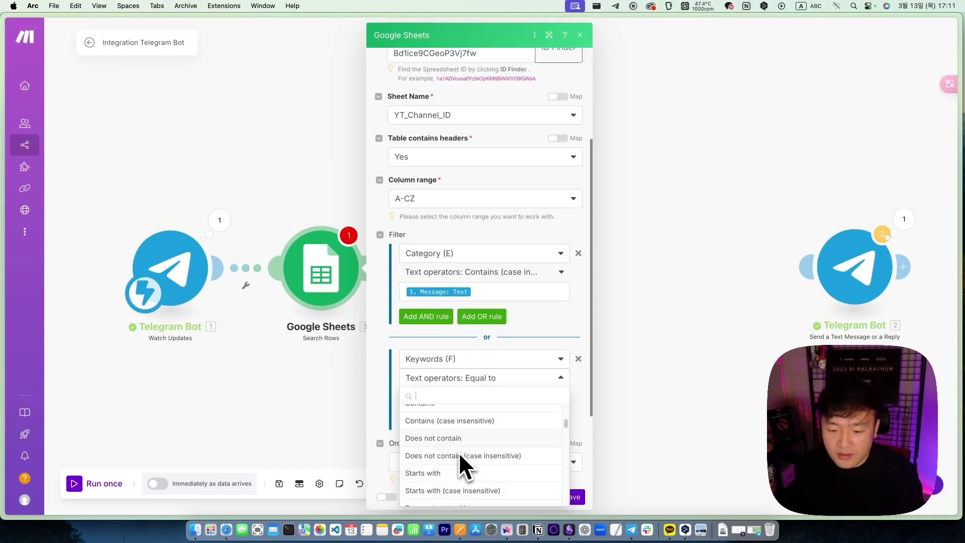
scroll(452, 455, up, 8)
scroll(449, 459, down, 4)
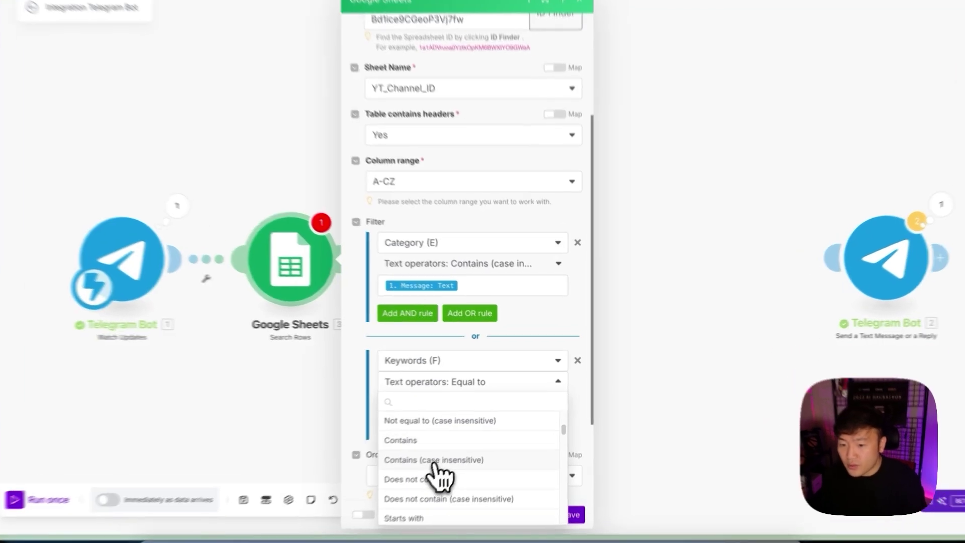
click(450, 448)
click(445, 396)
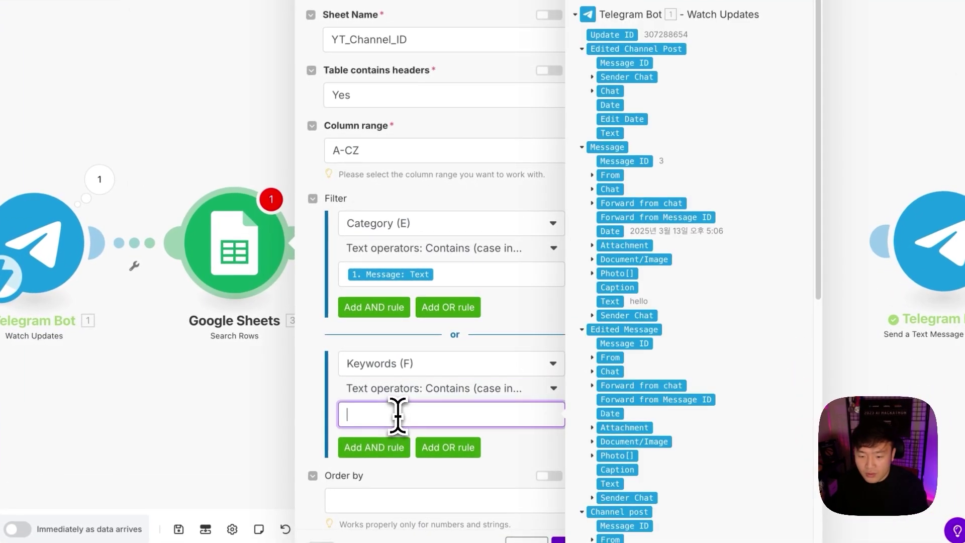
click(608, 302)
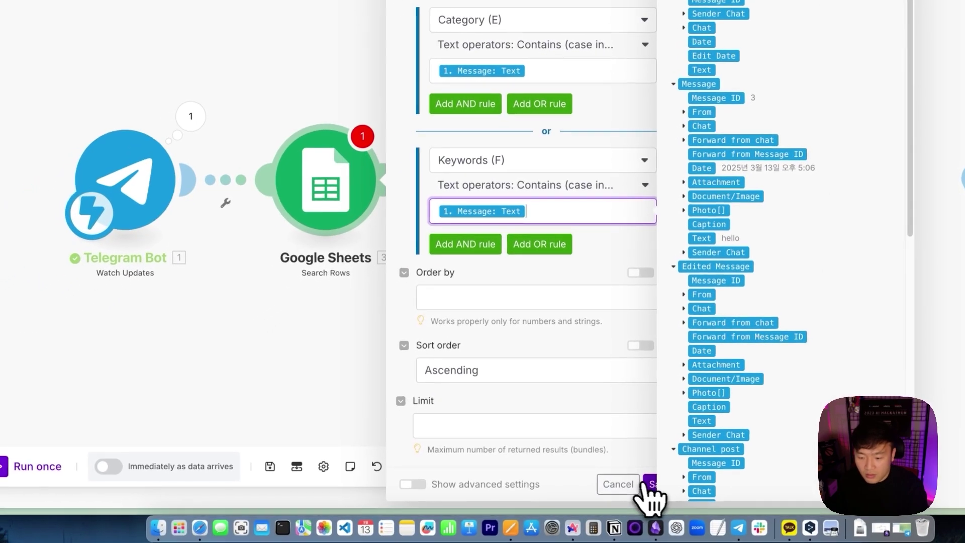
click(558, 541)
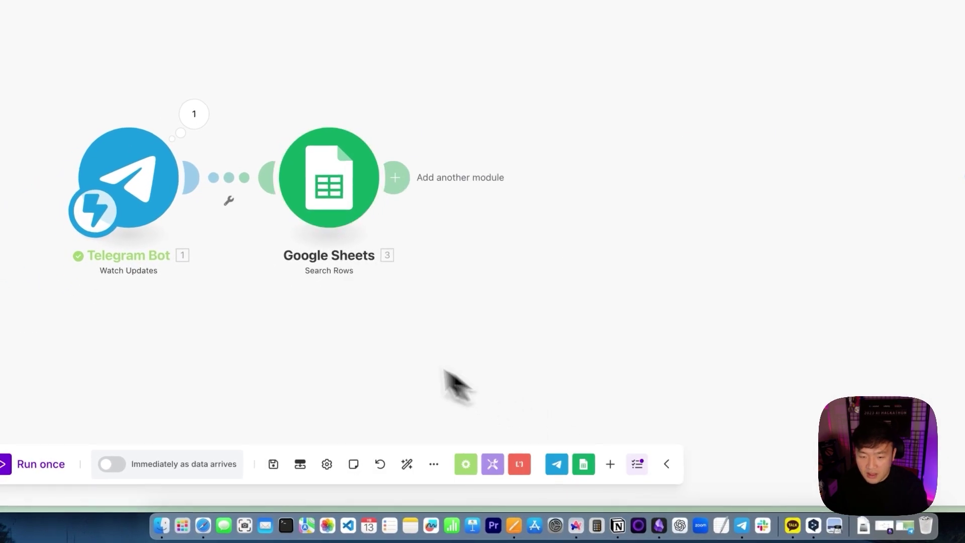
- Run the scenario once and select the DS channel's row A9:E9 in the ai YT Channel sheet
click(6, 464)
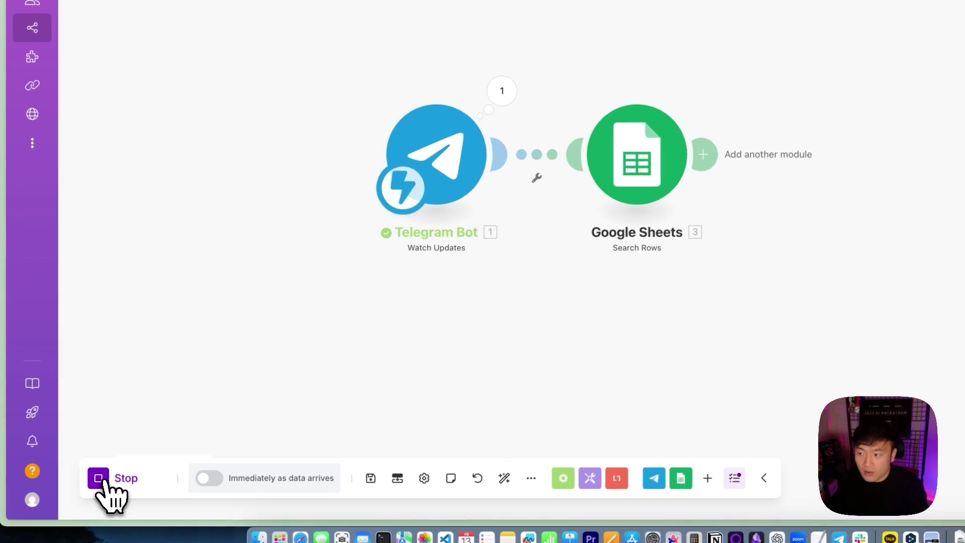
mouse_move(1, 311)
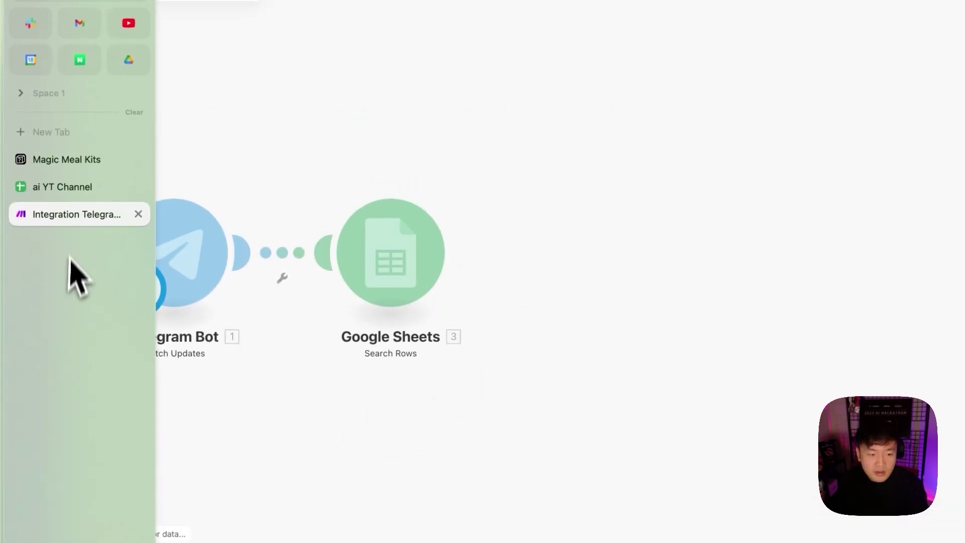
click(62, 191)
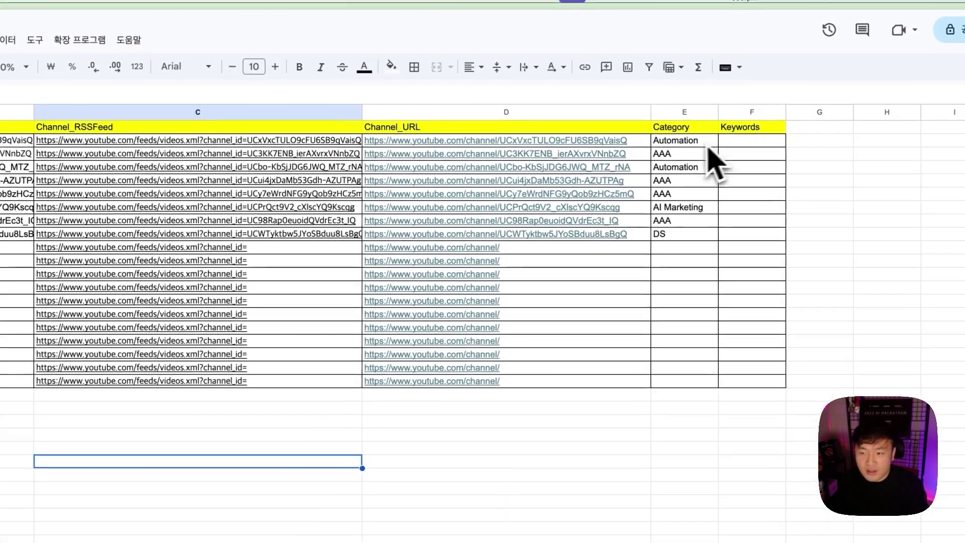
click(872, 83)
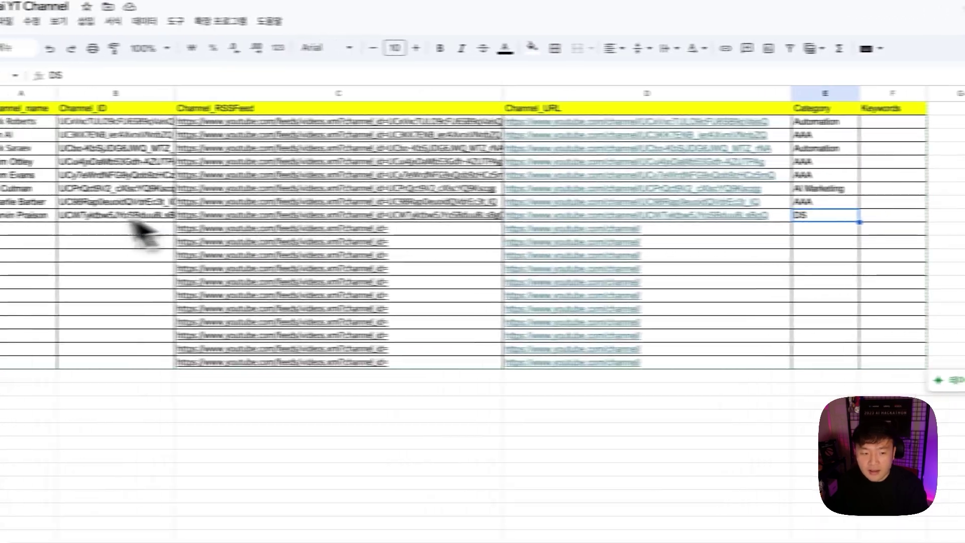
drag(30, 215, 804, 217)
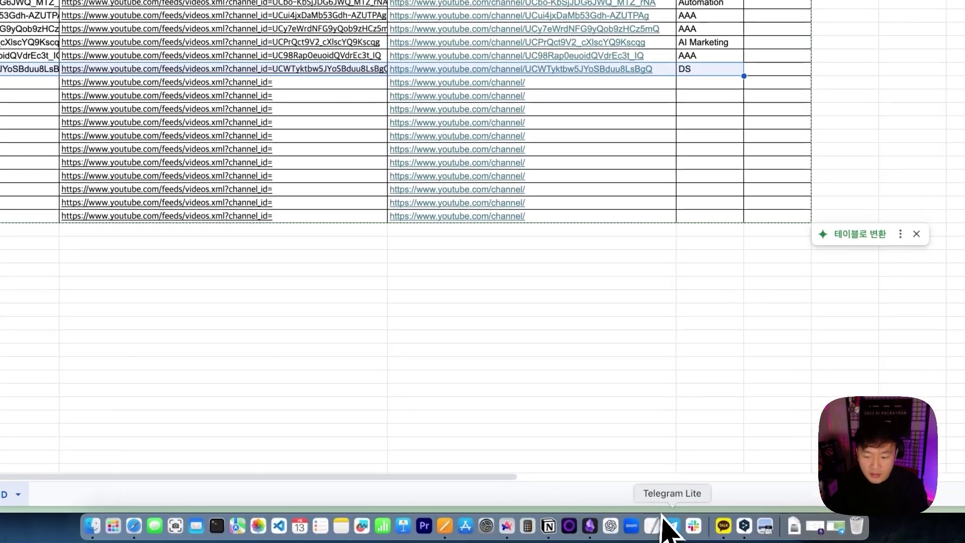
- Switch to Telegram Lite, send the message DS to the bot, and minimize the chat window
click(669, 525)
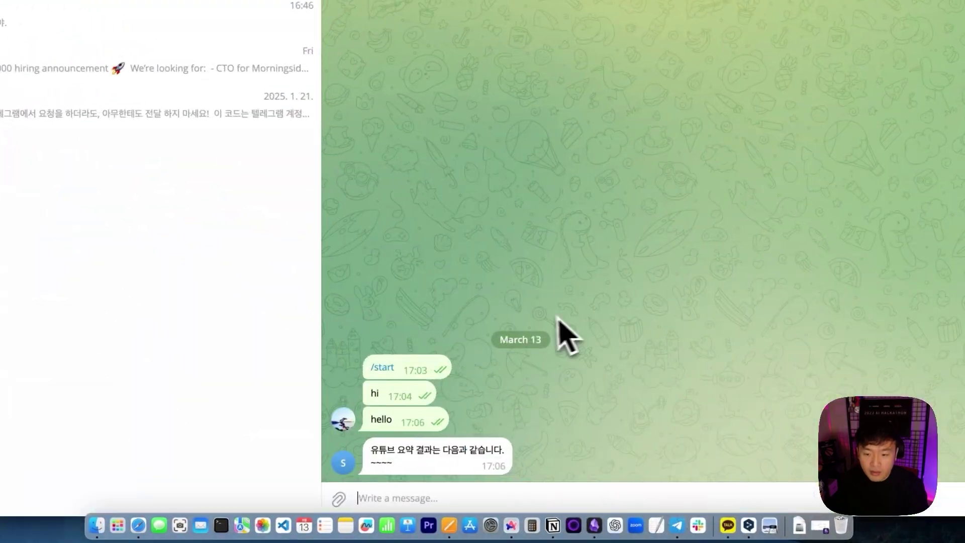
key(Return)
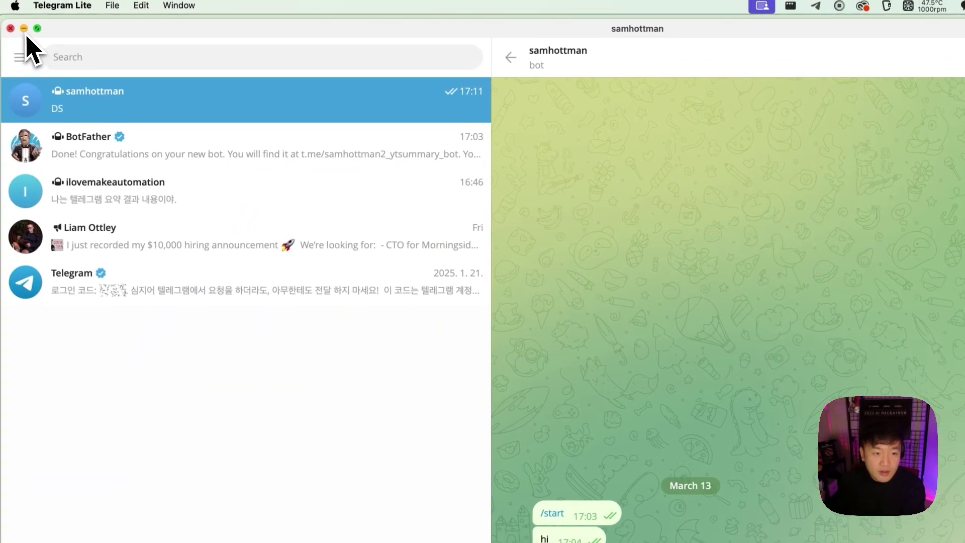
click(24, 29)
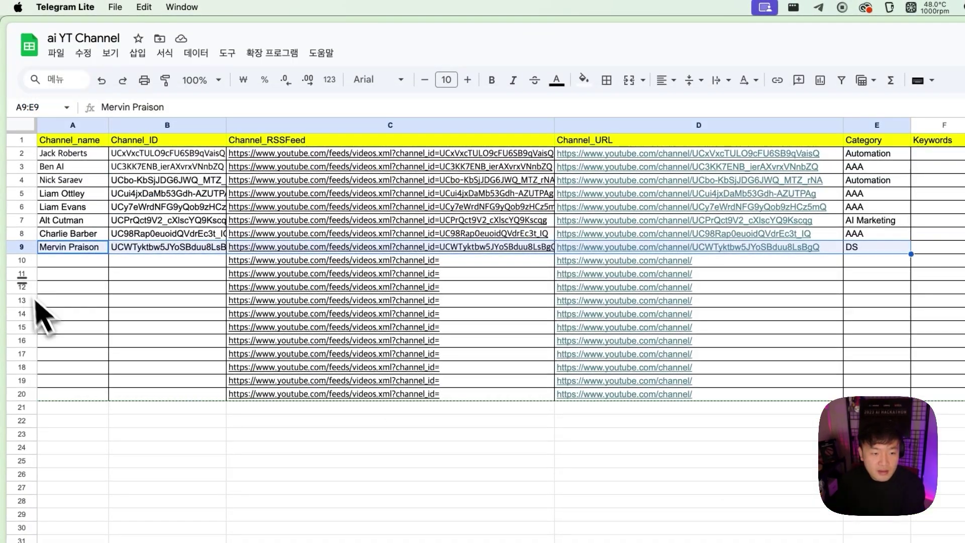
- Return to the Make scenario and inspect the run's output bundles for the Telegram Bot trigger and the Google Sheets Search Rows module
mouse_move(9, 353)
click(89, 286)
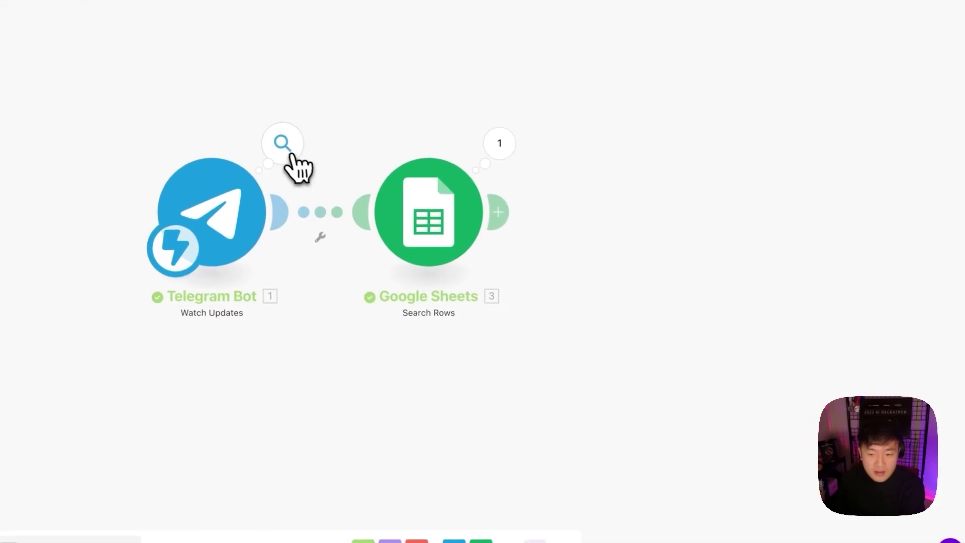
click(279, 146)
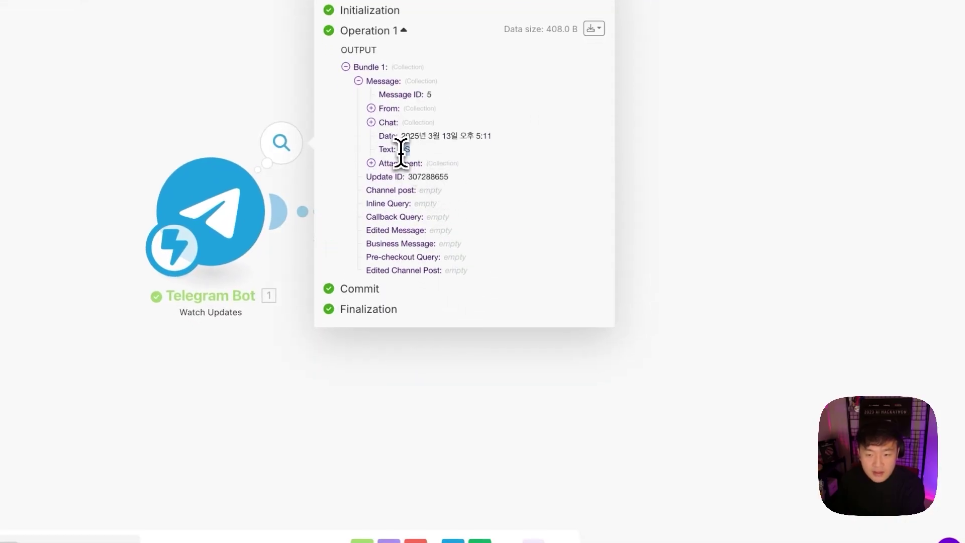
click(408, 347)
click(497, 144)
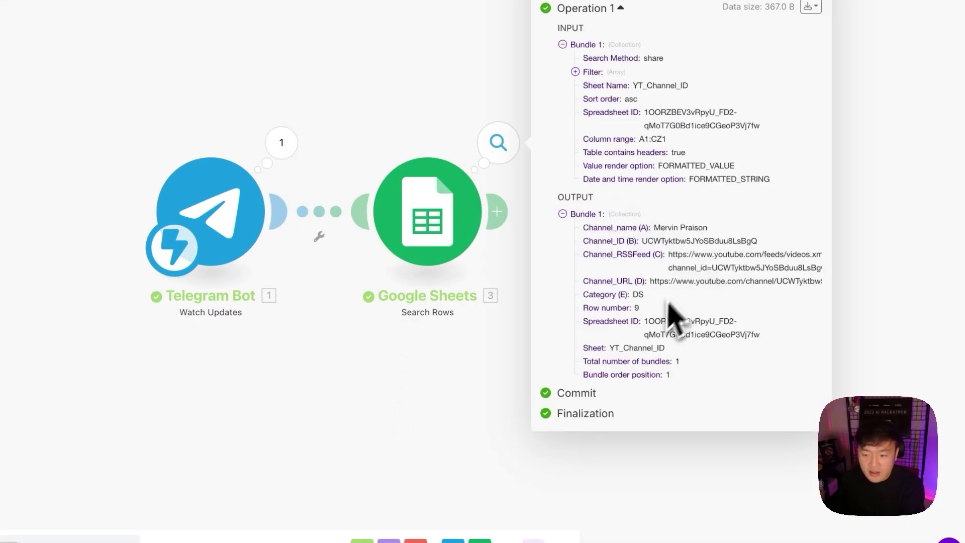
drag(657, 228, 784, 279)
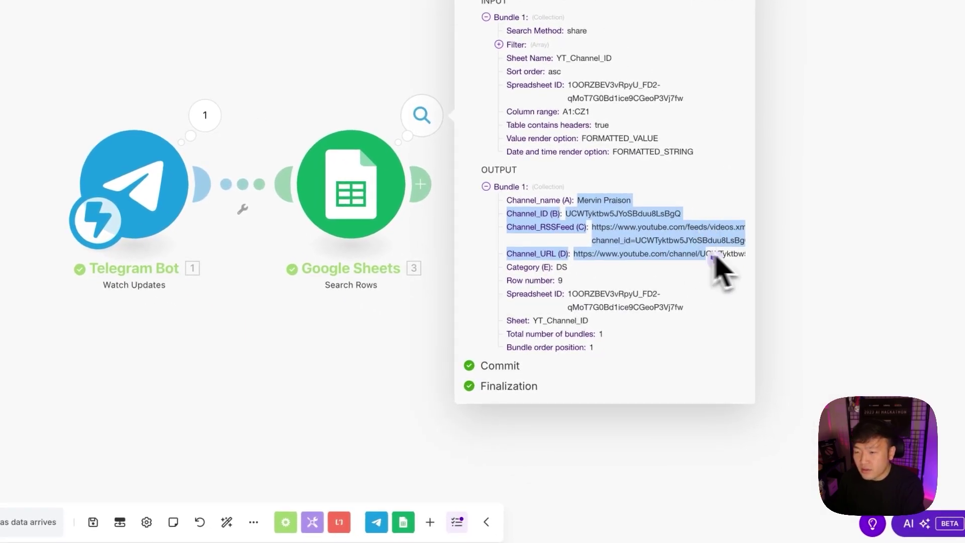
click(833, 314)
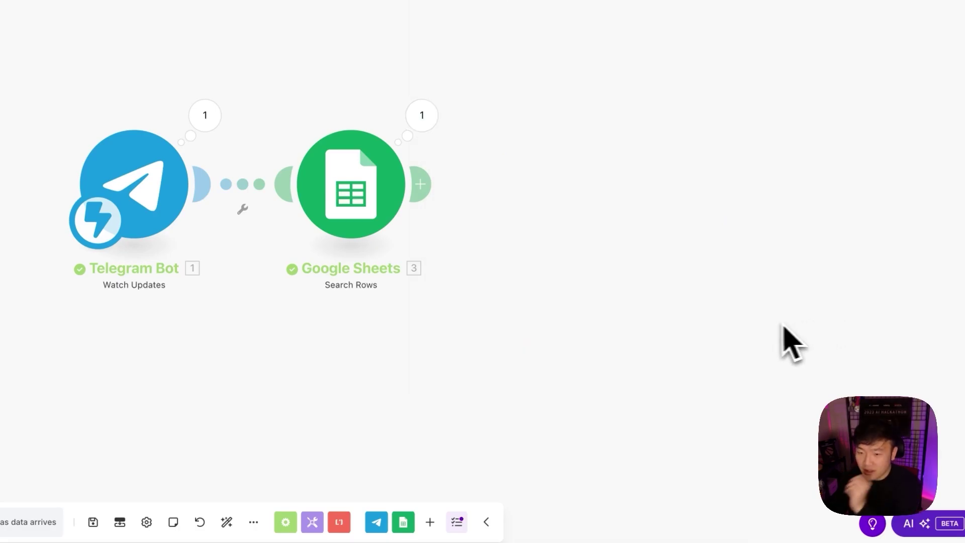
- Add an RSS Retrieve RSS feed items module after the Google Sheets Search Rows module
drag(794, 344, 624, 340)
click(272, 186)
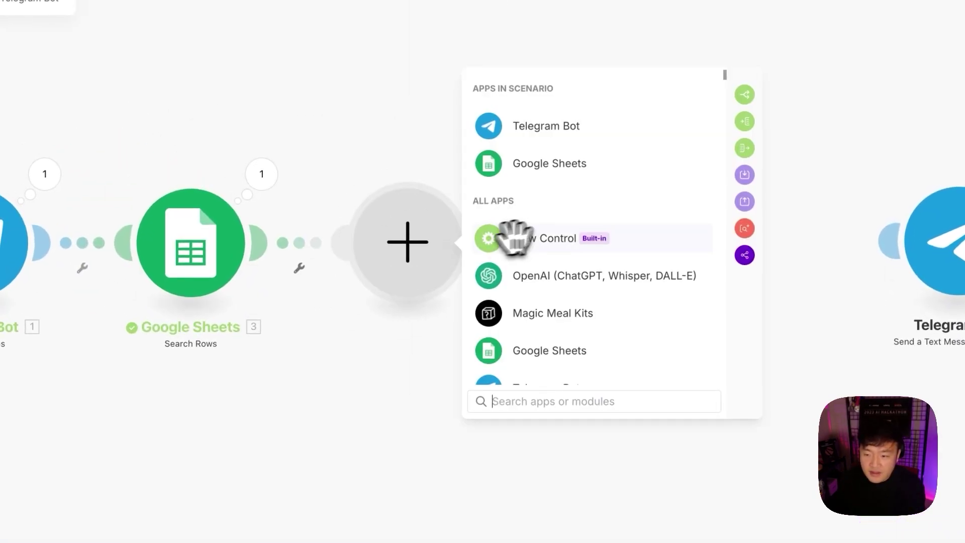
text(rss)
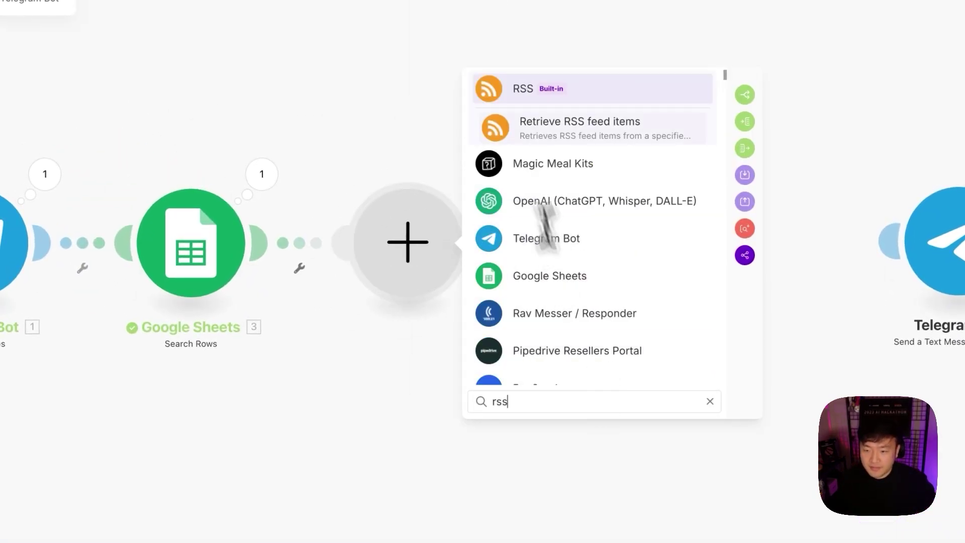
click(525, 96)
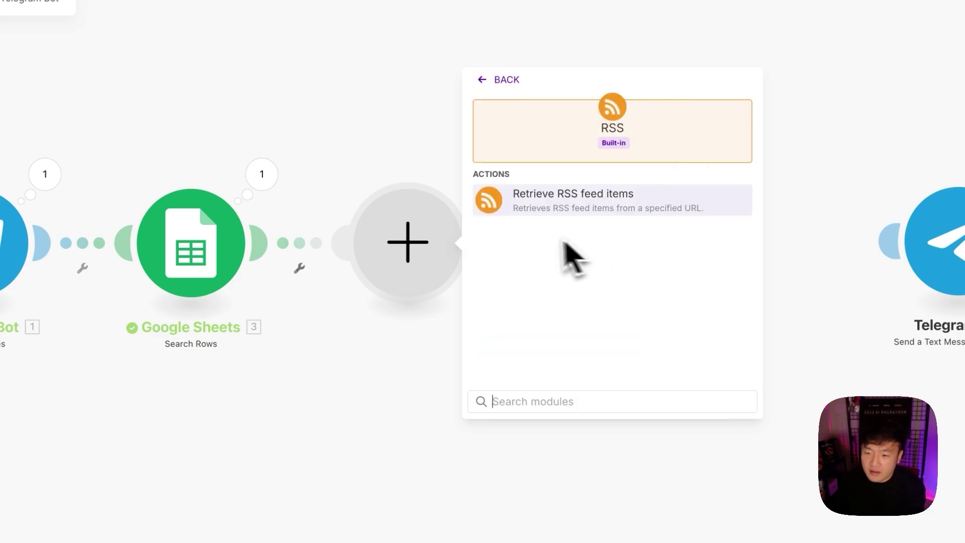
click(628, 201)
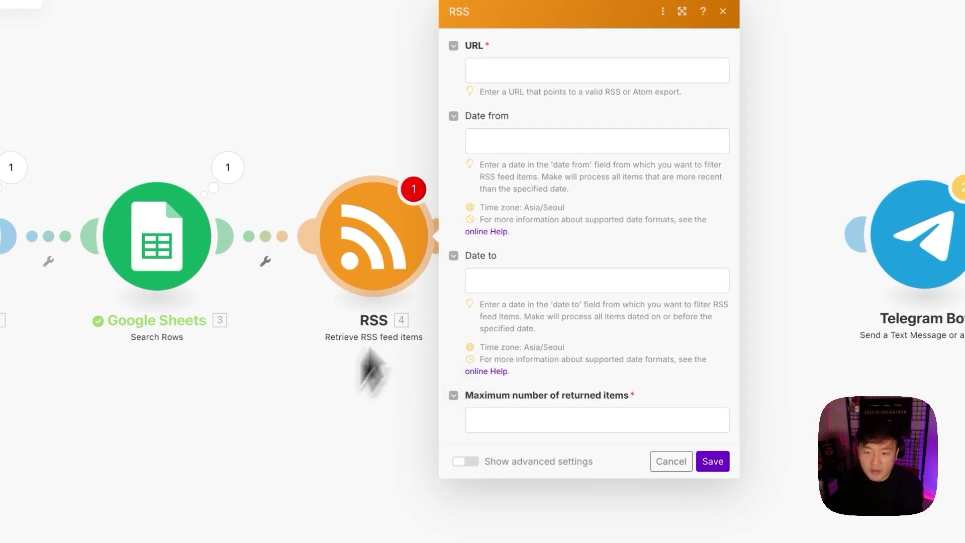
- Map the RSS module's URL to Channel_RSSFeed (C), set the maximum number of returned items to 50, and save the module
click(512, 70)
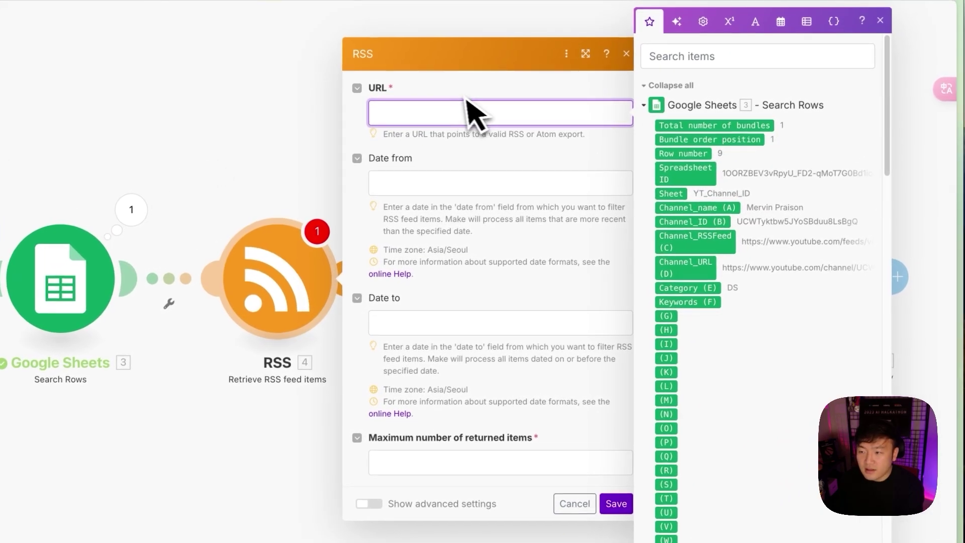
click(692, 242)
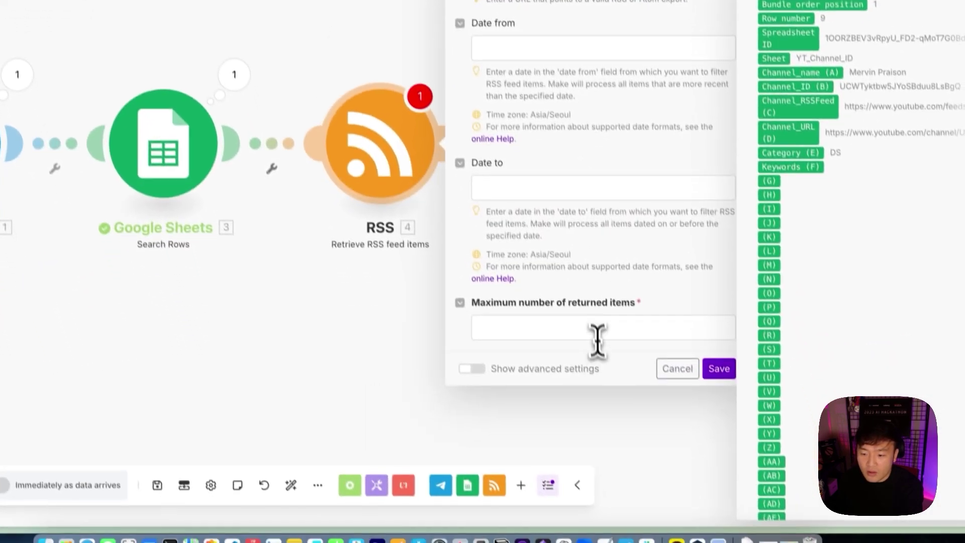
click(632, 432)
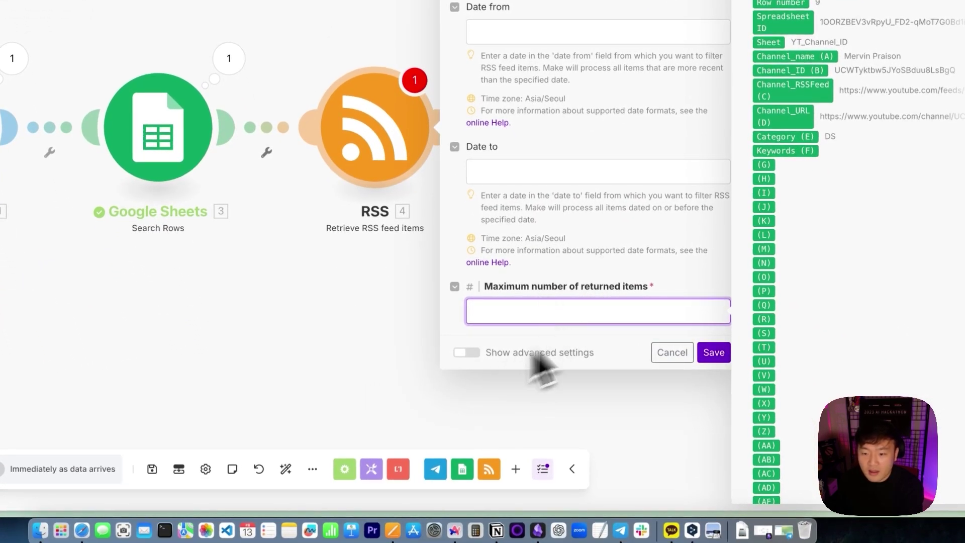
click(632, 290)
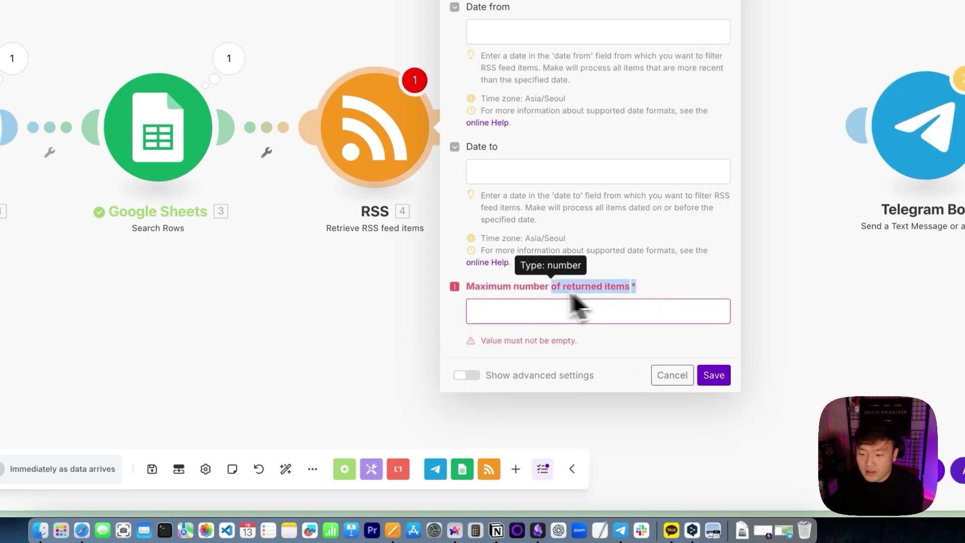
click(512, 309)
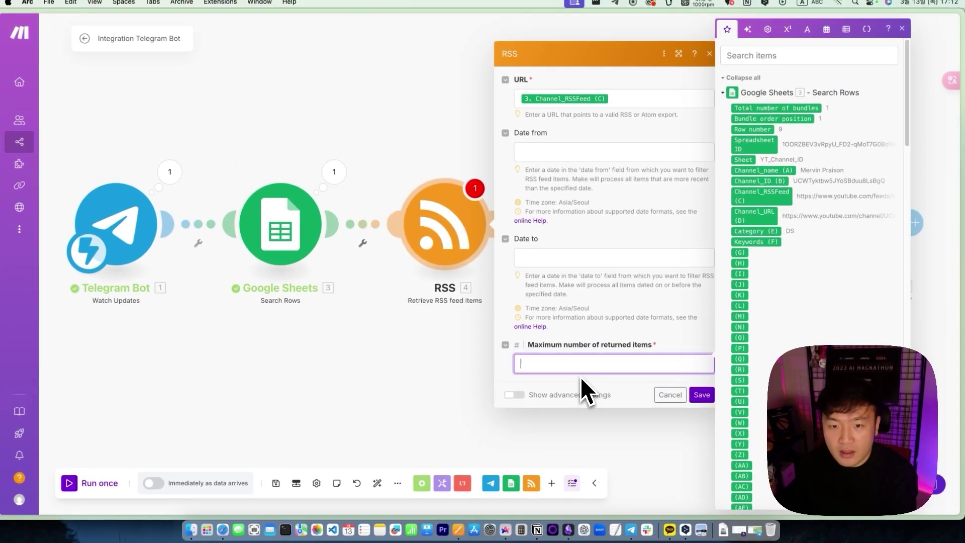
text(50)
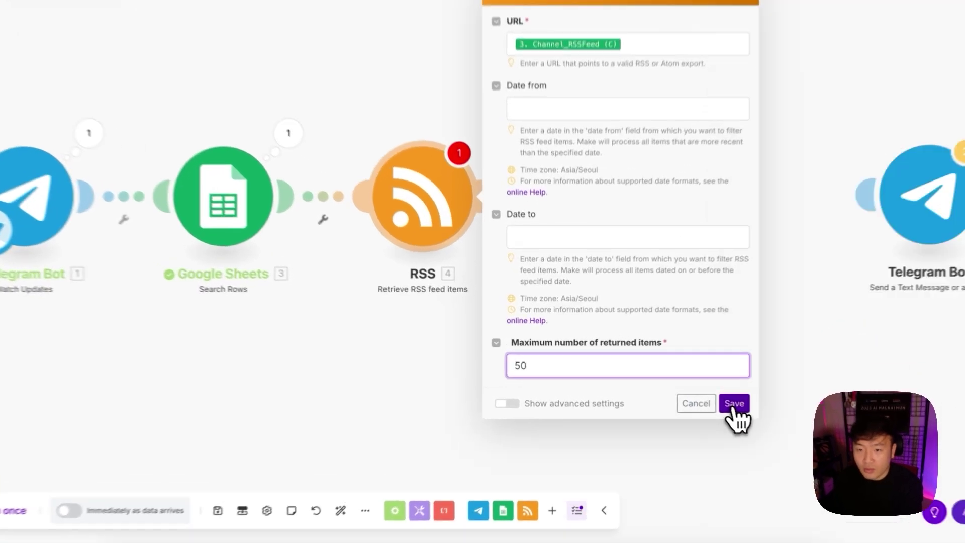
click(702, 396)
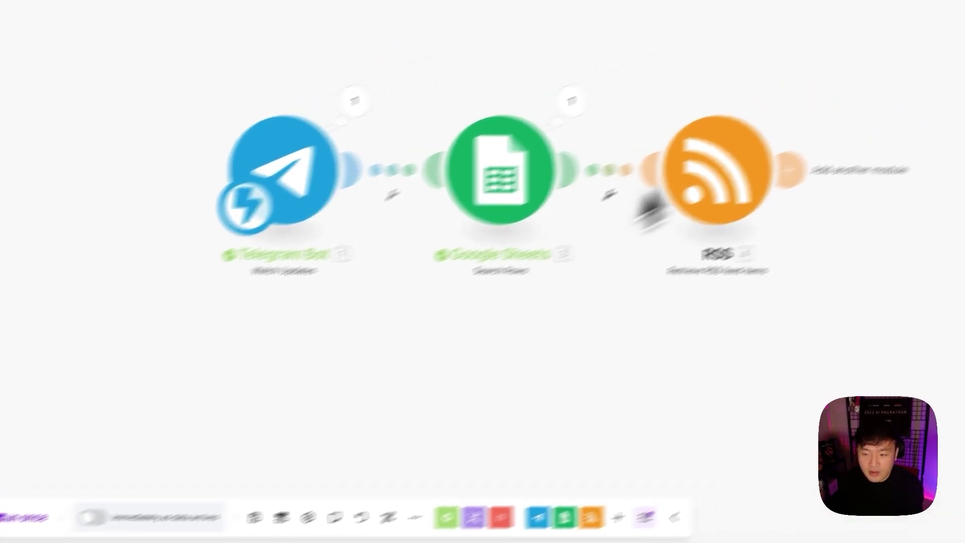
- Start a run of the RSS module only, going to the test value for Channel_RSSFeed (C)
right_click(713, 186)
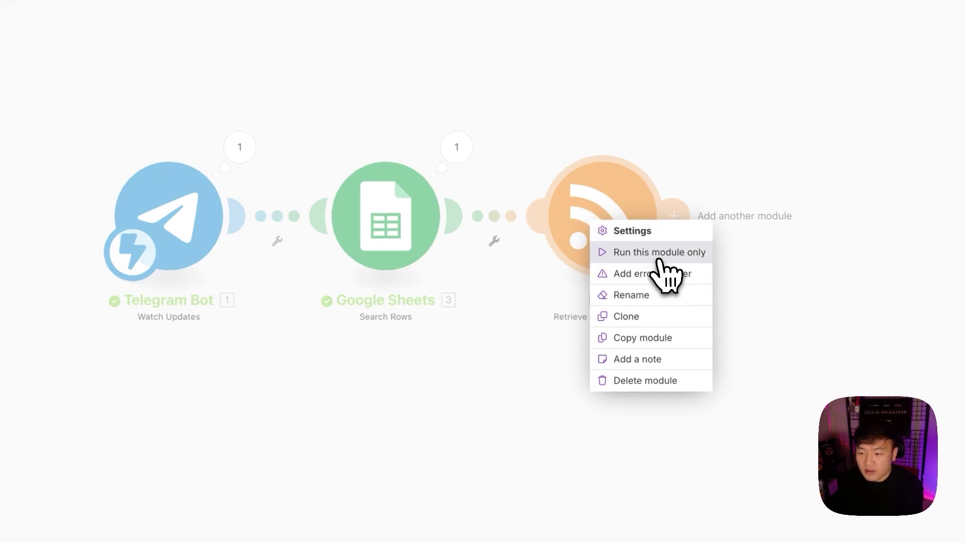
click(659, 253)
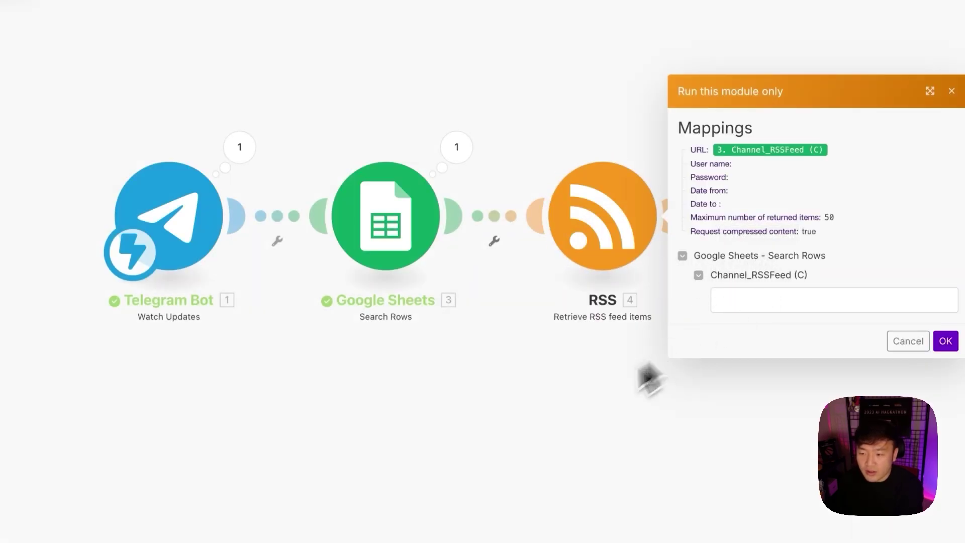
click(558, 303)
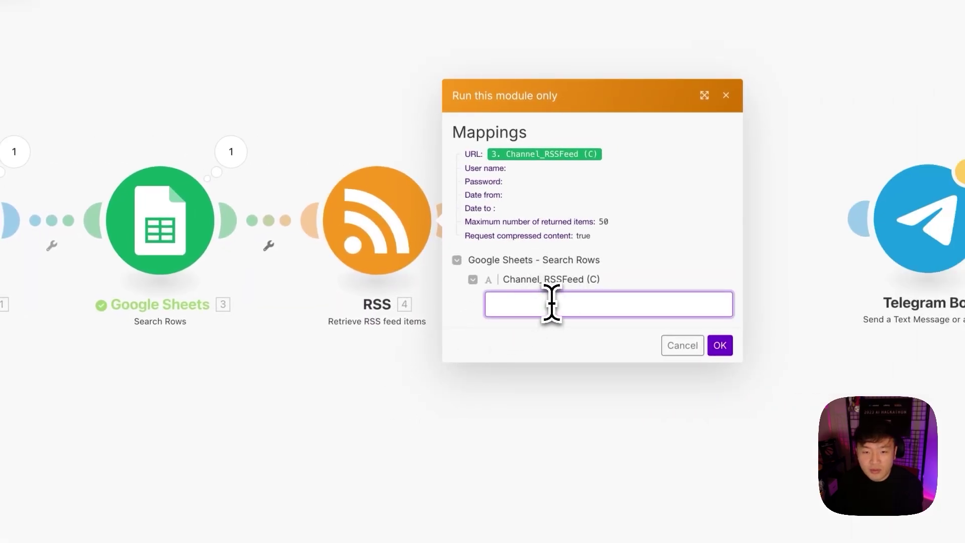
- Open the DS channel's RSS feed from the ai YT Channel sheet and examine its channel details and each video entry's title, thumbnail, description and statistics
mouse_move(17, 329)
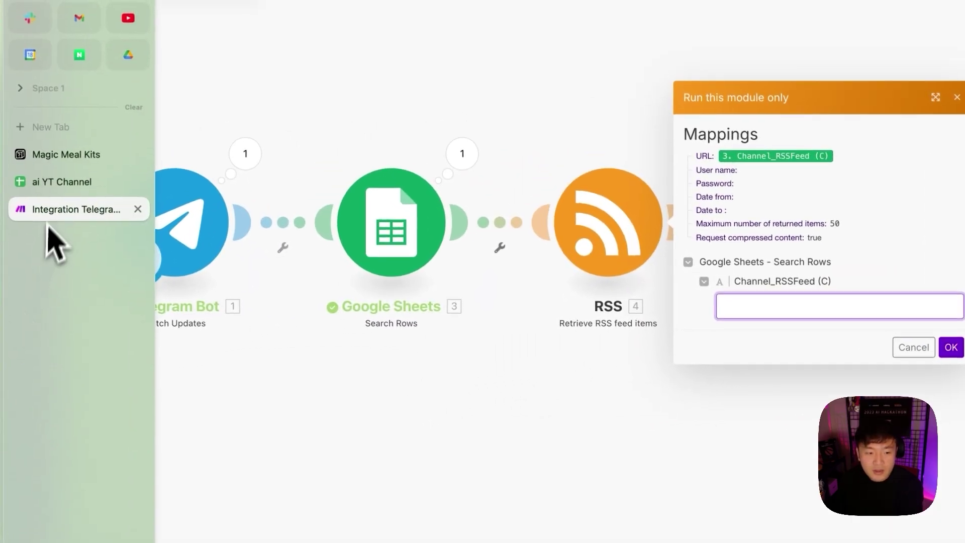
click(51, 190)
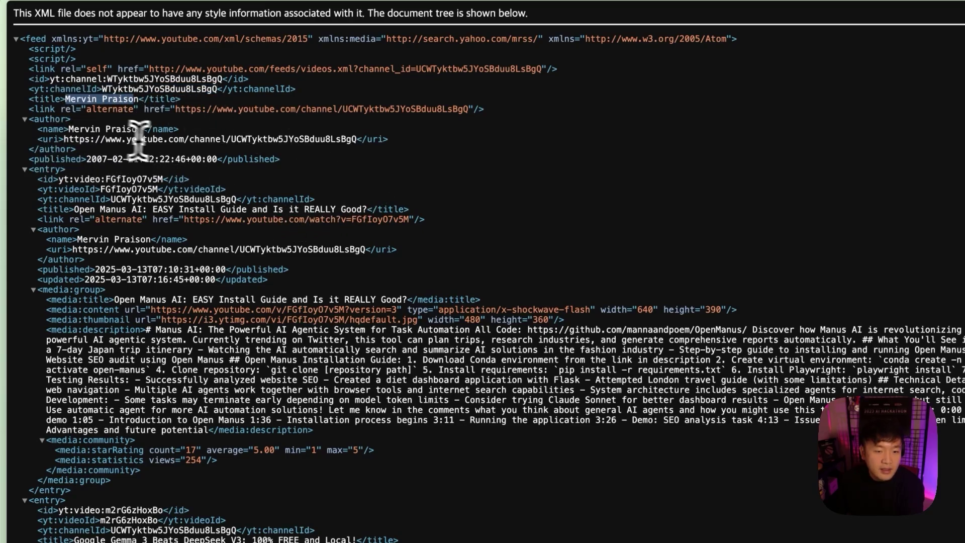
drag(158, 139, 327, 141)
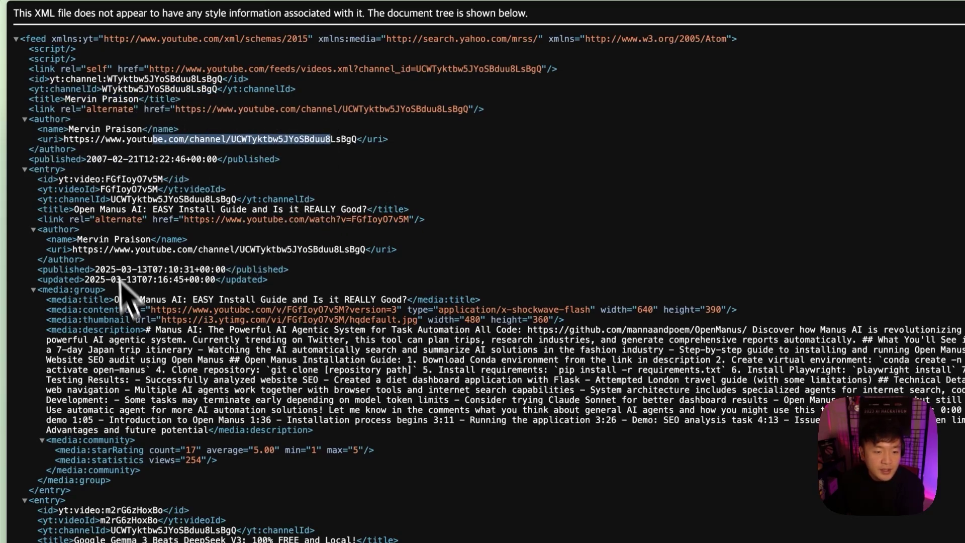
drag(75, 211, 340, 208)
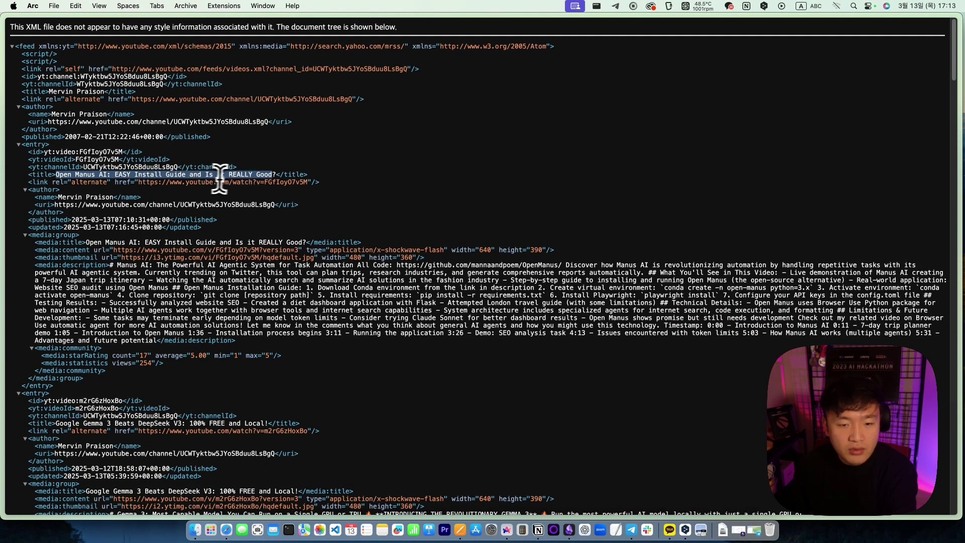
scroll(211, 206, down, 1)
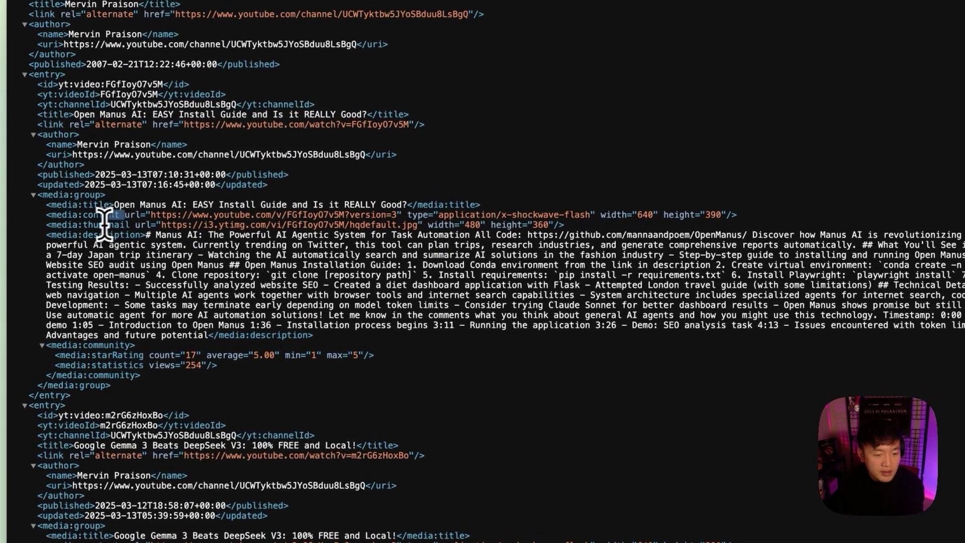
drag(70, 253, 106, 253)
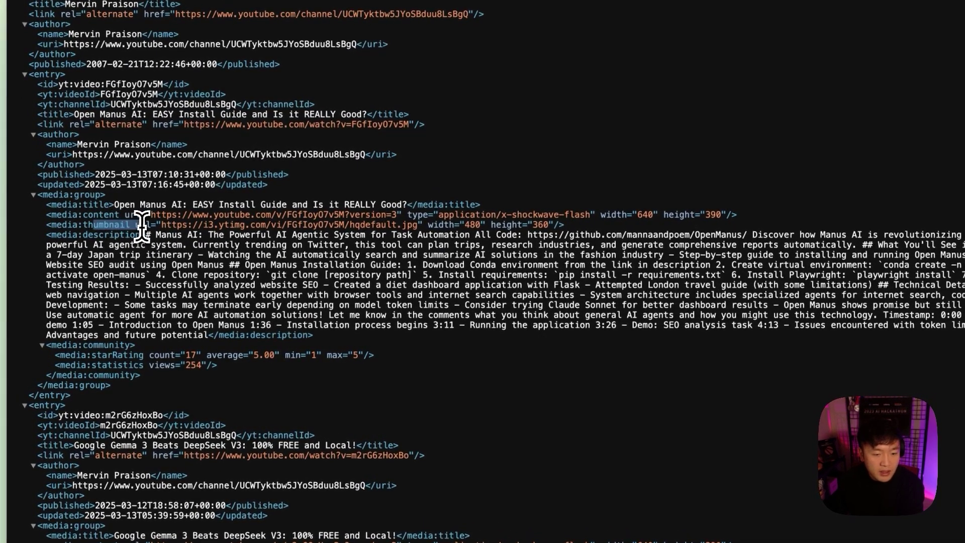
drag(208, 235, 183, 336)
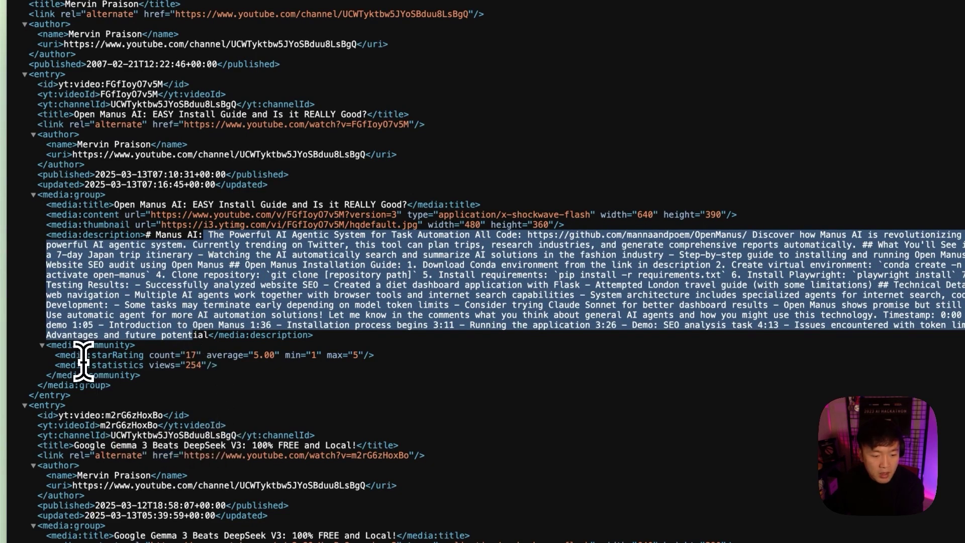
drag(87, 356, 133, 359)
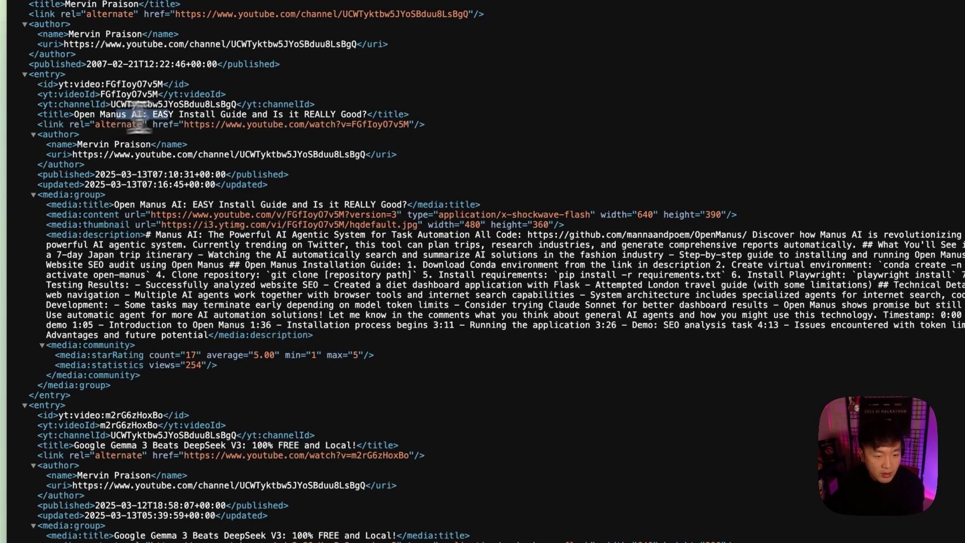
scroll(226, 296, down, 1)
double_click(118, 428)
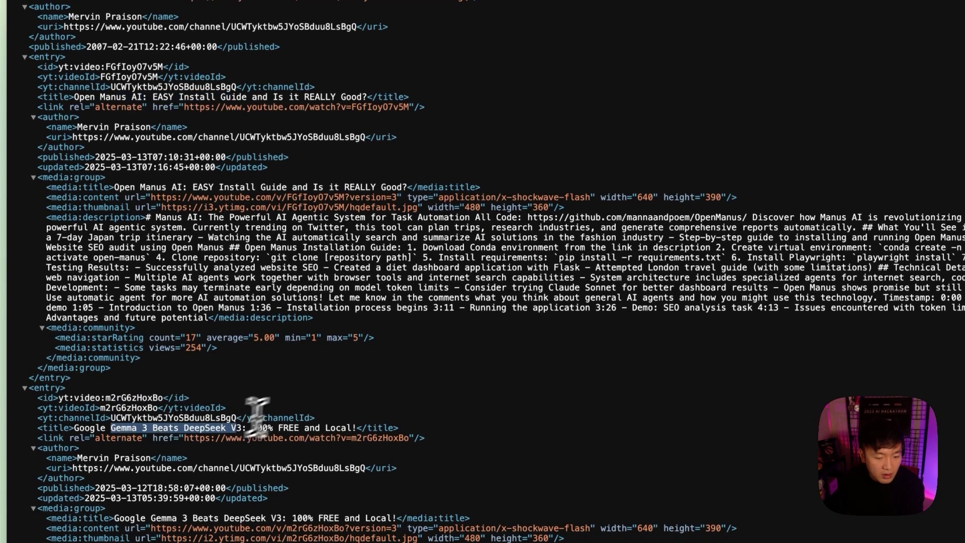
scroll(292, 415, down, 10)
scroll(221, 274, down, 6)
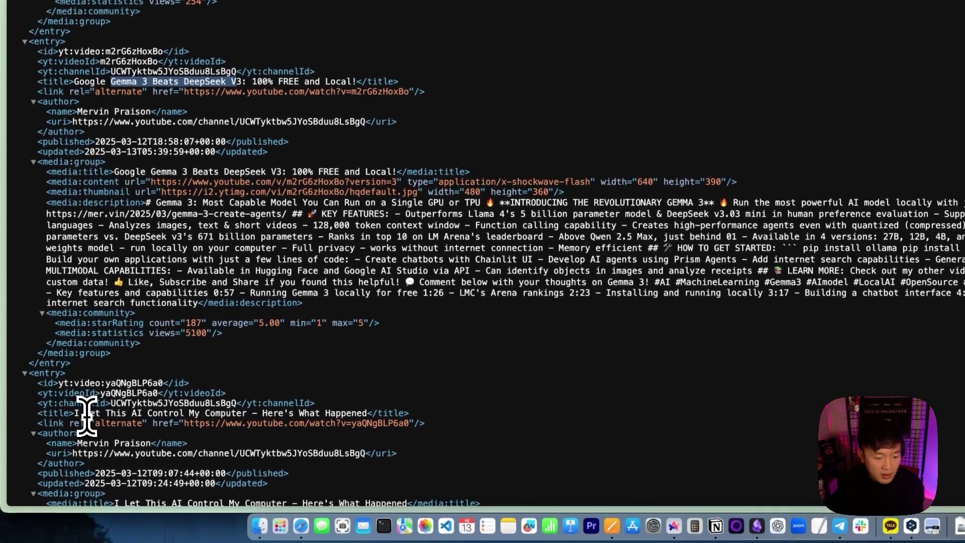
drag(86, 413, 247, 412)
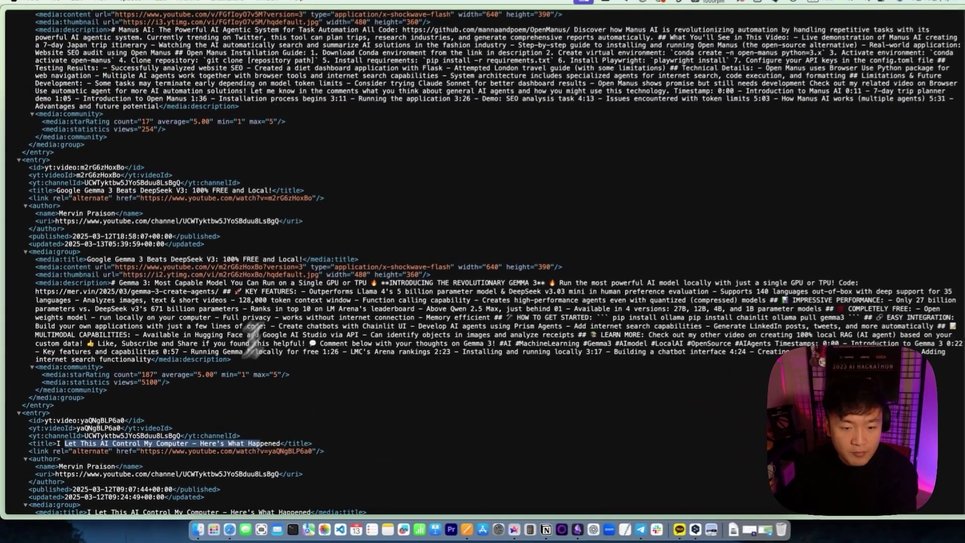
scroll(331, 316, up, 10)
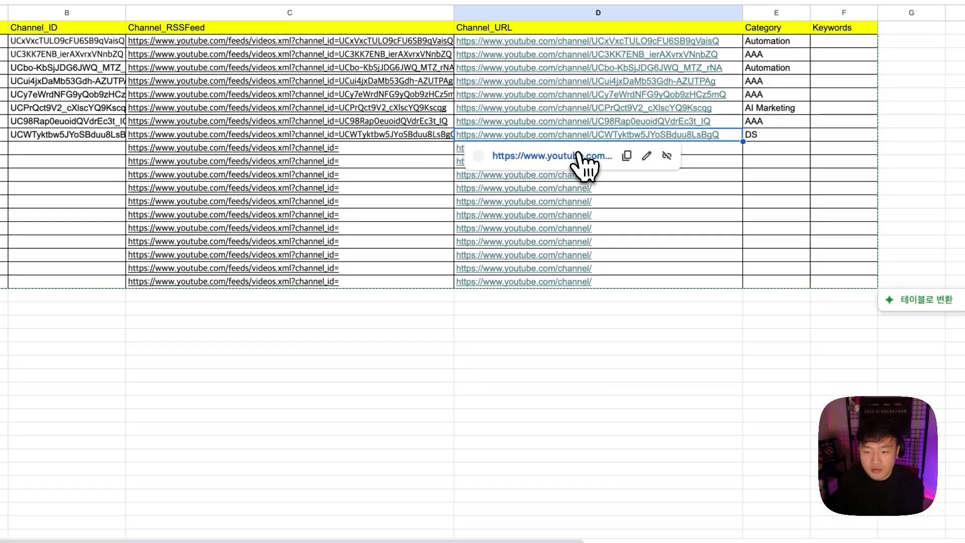
- Open the DS channel's YouTube page from its Channel_URL link and view its list of videos
click(585, 169)
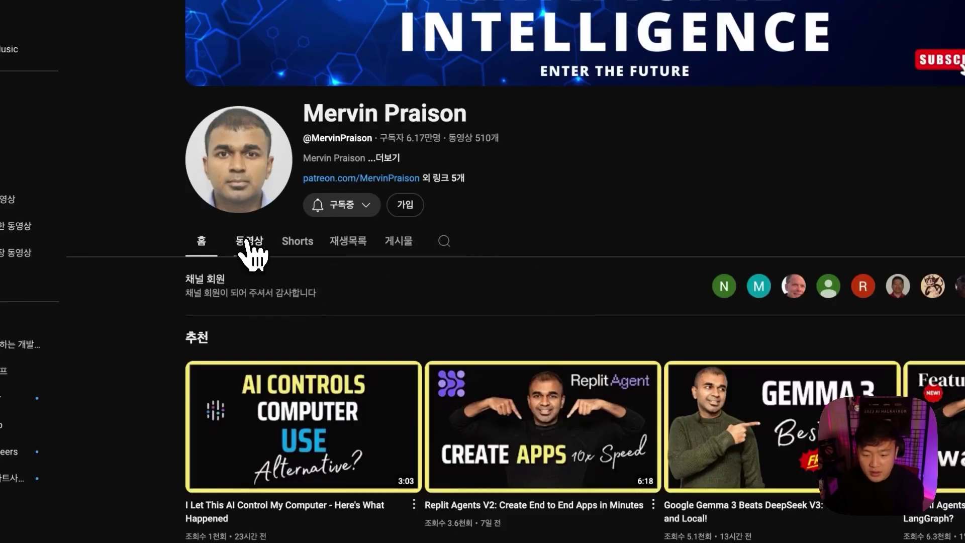
click(248, 242)
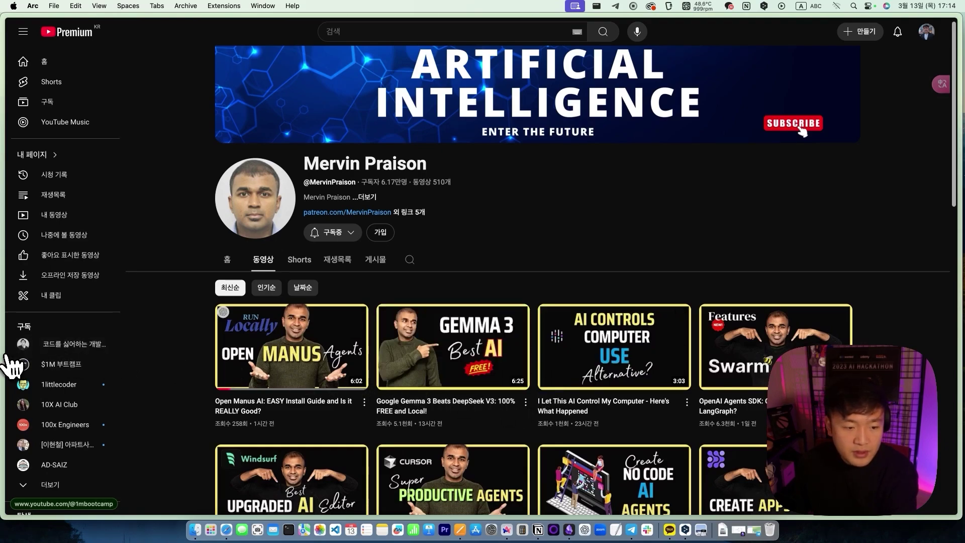
- Return to the ai YT Channel sheet and paste the DS channel's RSS feed cell C9 into the empty cell C26
mouse_move(6, 347)
click(47, 195)
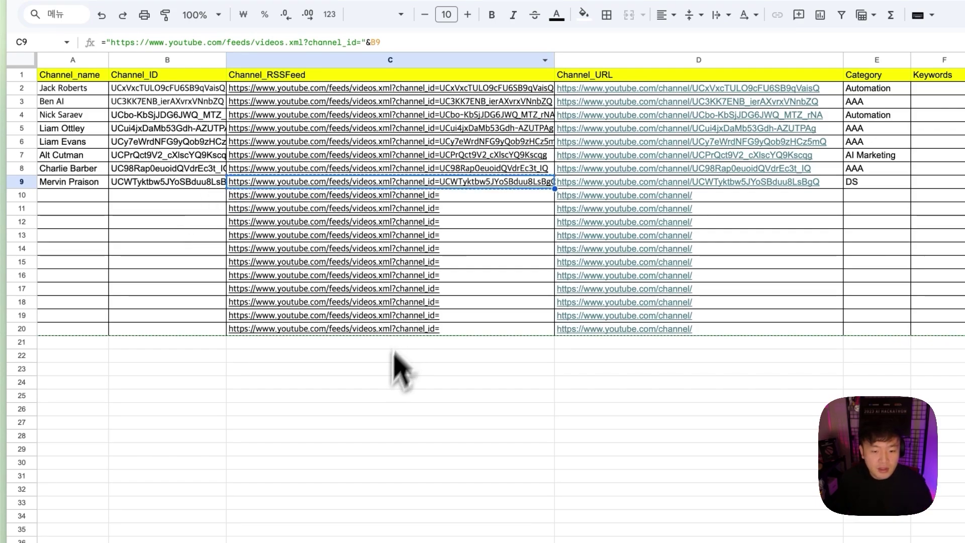
click(384, 409)
text(https://www.youtube.com/feeds/videos.xml?channel_id=)
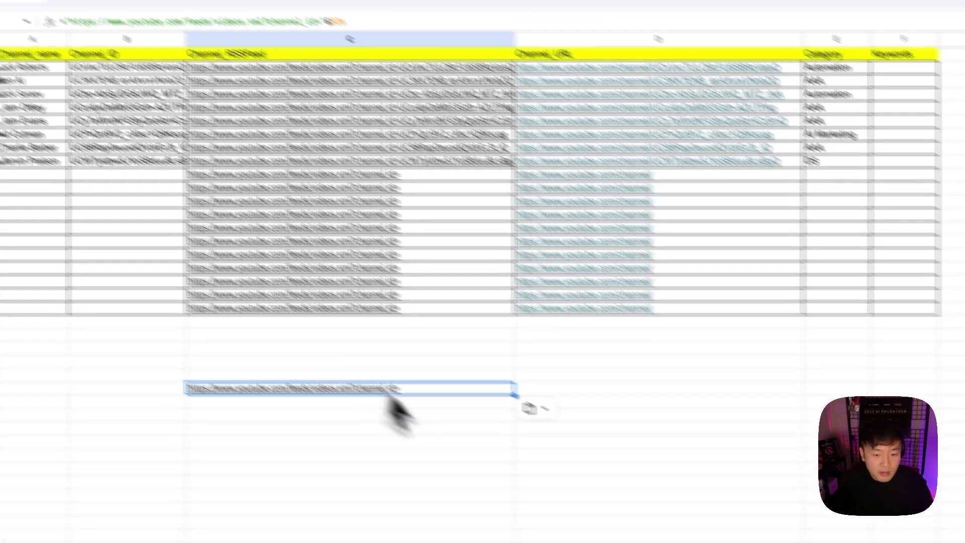
- Put the DS channel's RSS feed address into empty cell G25 as plain text and cut it from there
drag(431, 415, 964, 396)
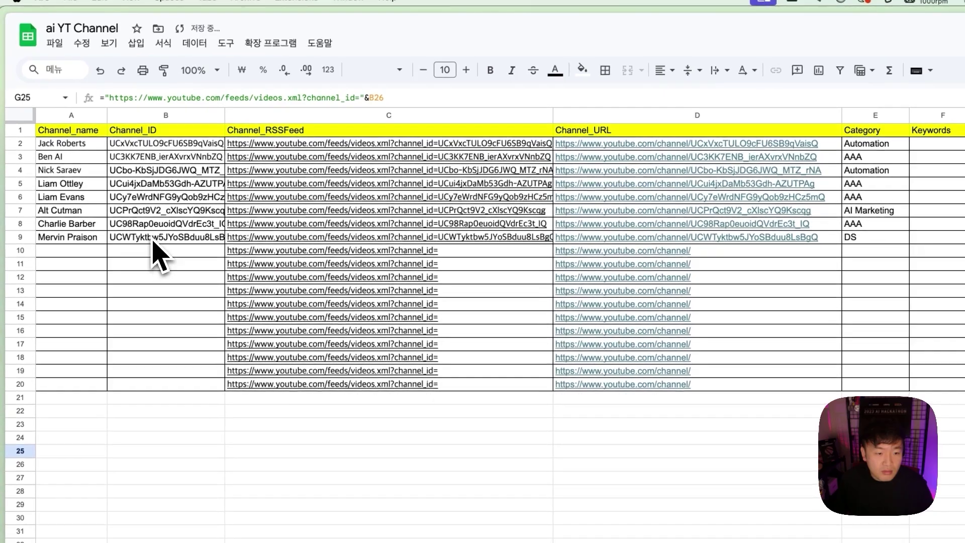
double_click(158, 251)
key(ctrl+a)
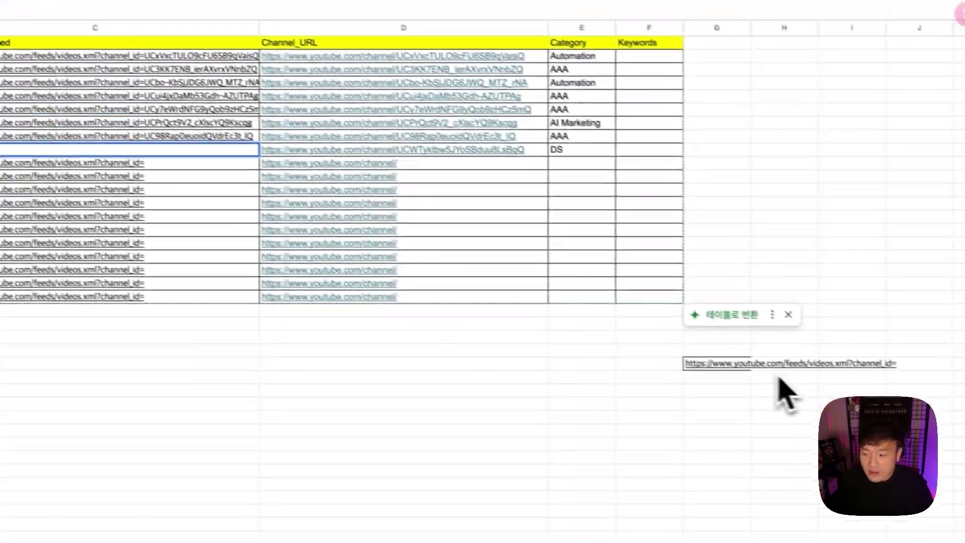
click(964, 455)
key(ctrl+v)
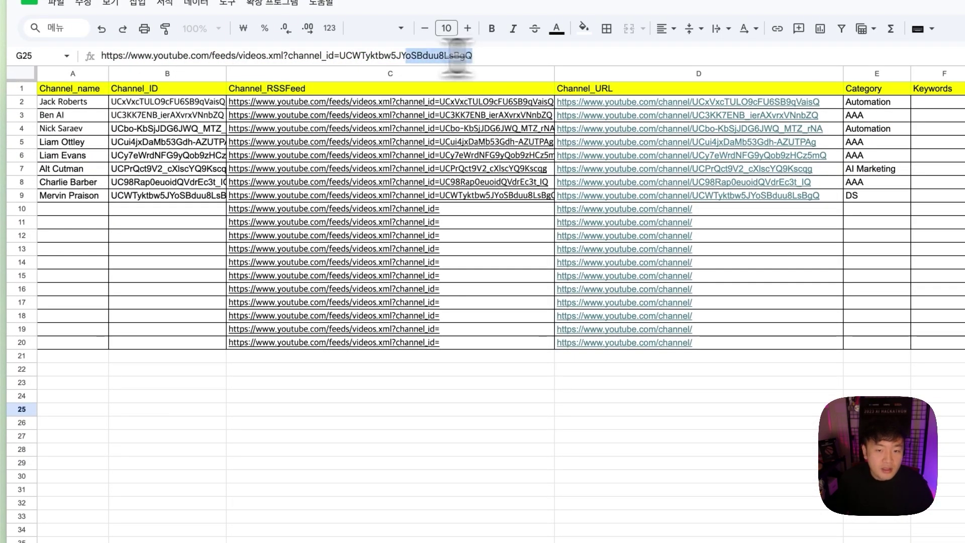
drag(456, 55, 22, 53)
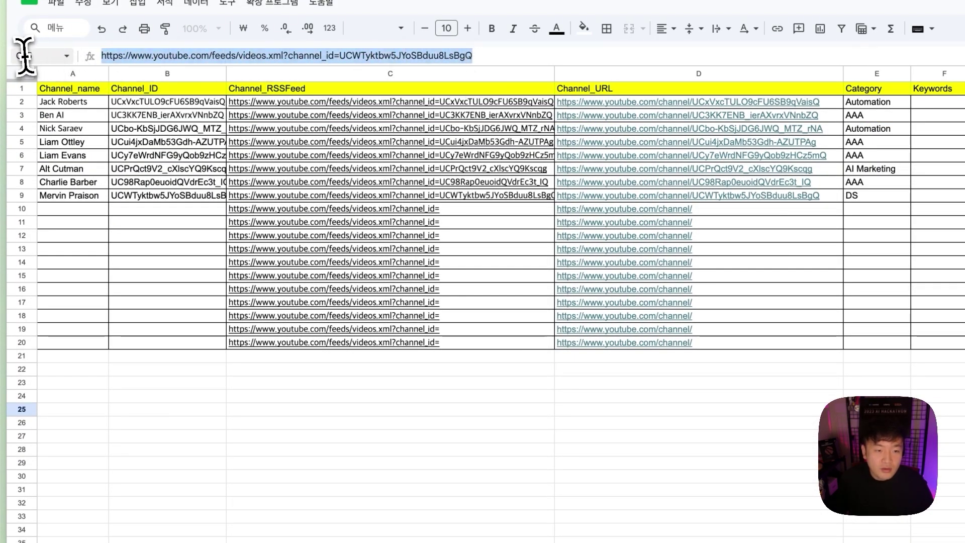
key(ctrl+x)
click(452, 502)
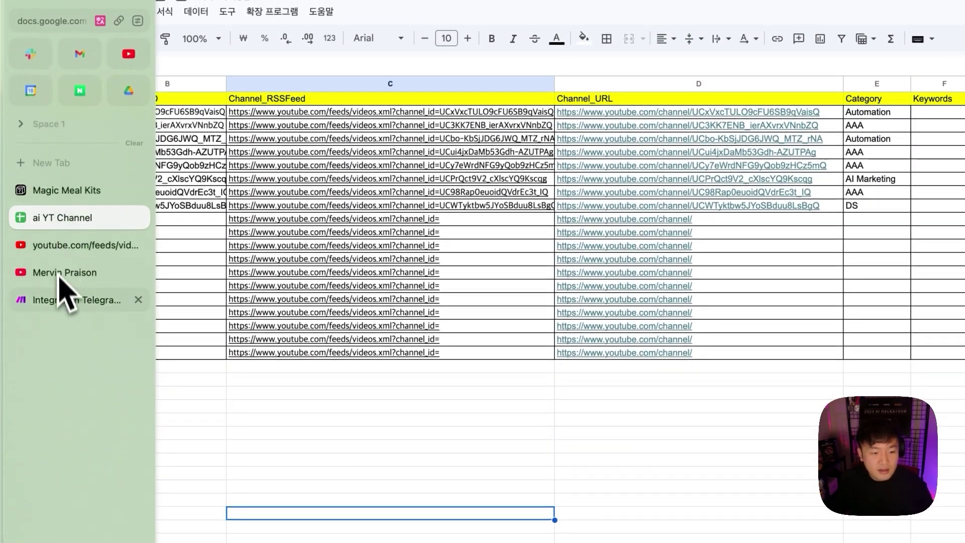
- Return to the Make scenario, paste the feed address as the Channel_RSSFeed (C) test value and run the RSS module
click(65, 300)
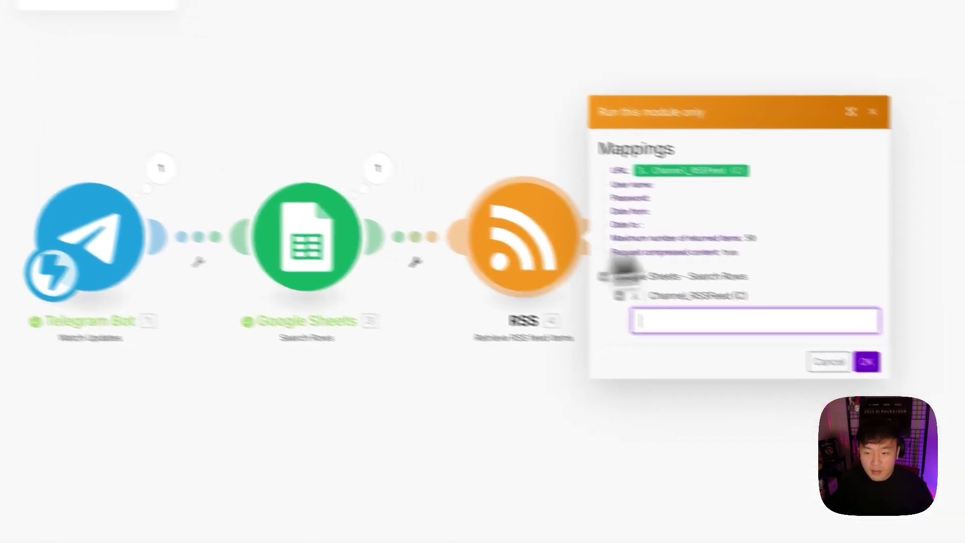
key(ctrl+v)
click(765, 306)
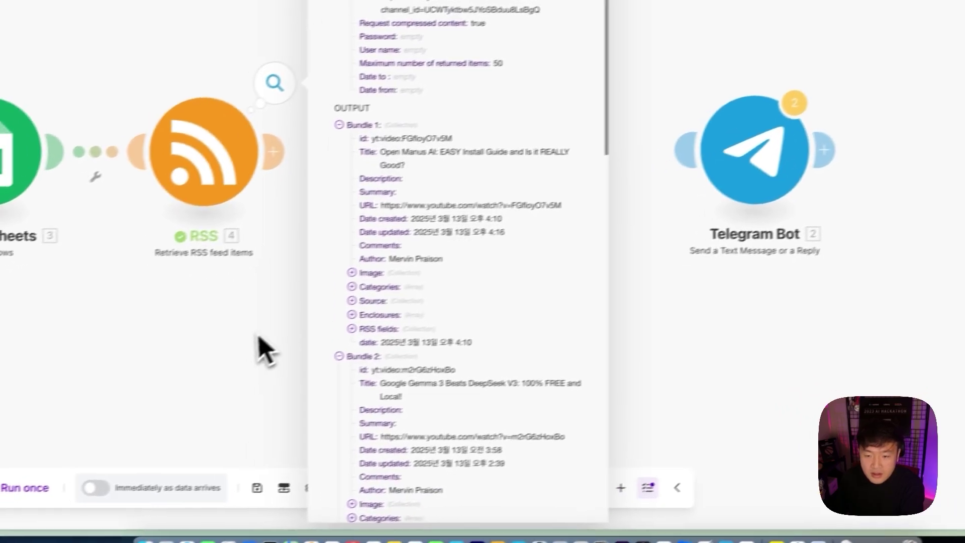
- Look through the RSS run's output bundles, expanding bundles 13 to 15 and checking the videos' titles, URLs and dates
scroll(450, 216, down, 3)
scroll(448, 216, down, 15)
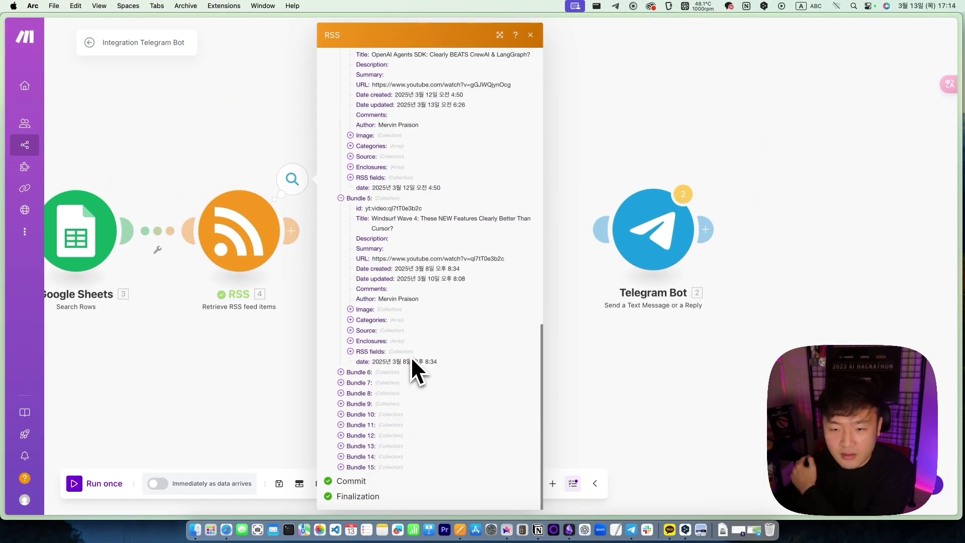
click(360, 466)
scroll(427, 442, down, 3)
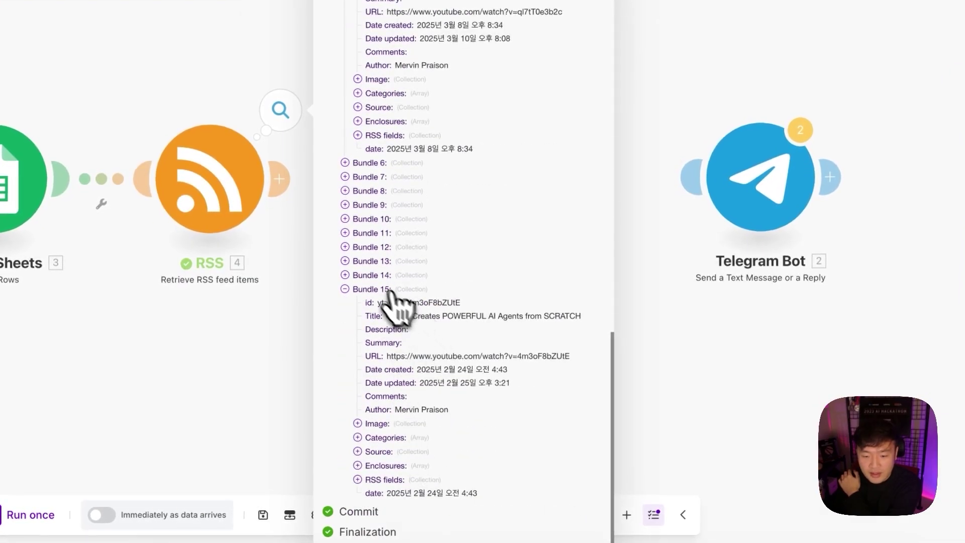
click(371, 275)
drag(393, 302, 456, 320)
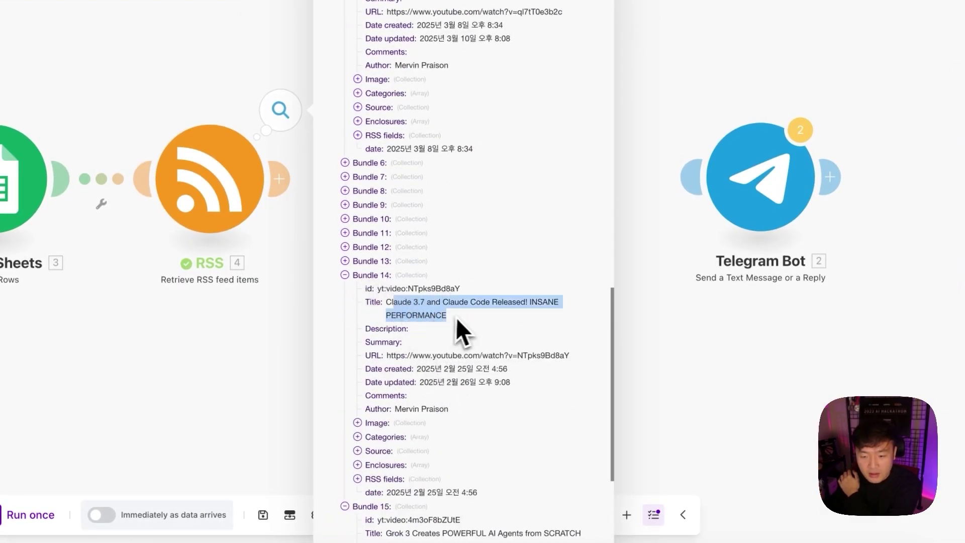
click(400, 261)
scroll(463, 482, up, 10)
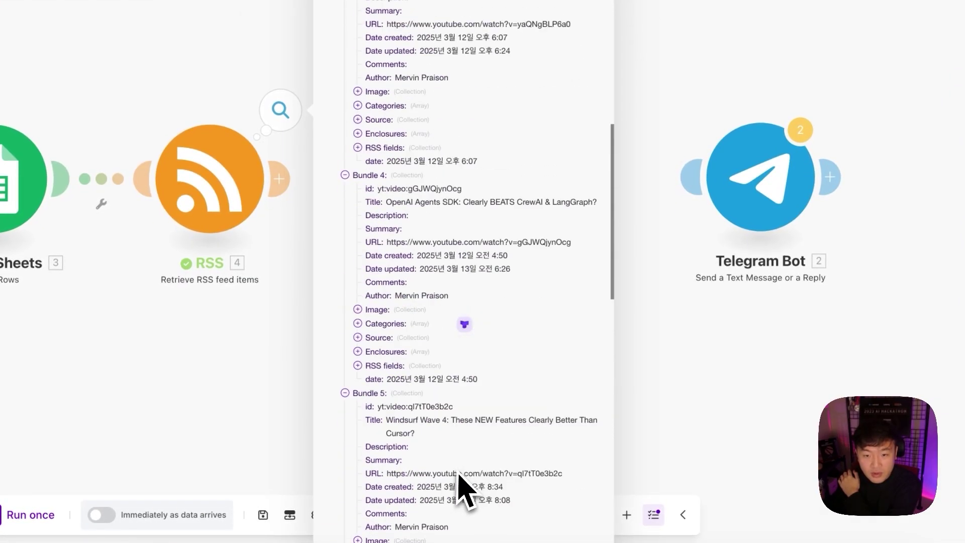
scroll(467, 432, up, 5)
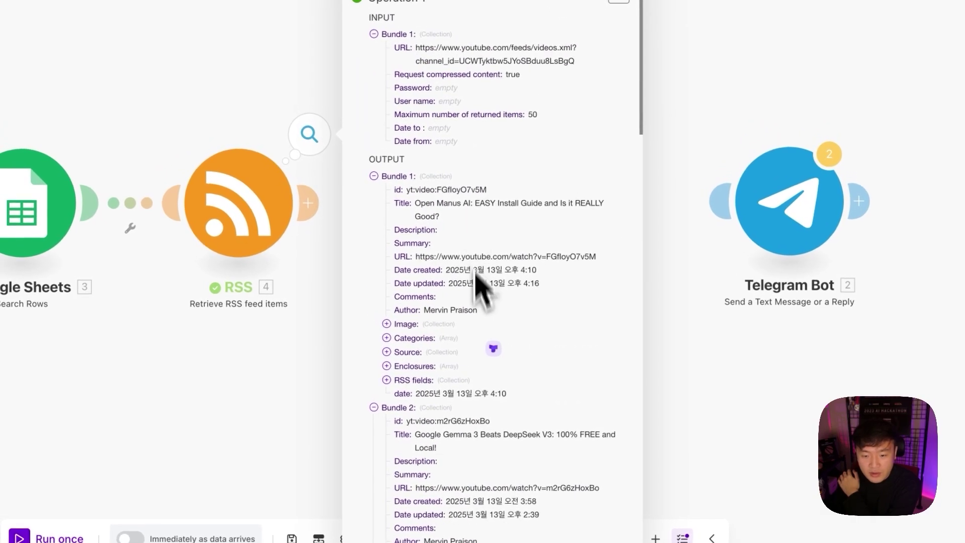
drag(552, 301, 409, 191)
- Open the RSS module's settings, and look through the video entries in the DS channel's raw RSS feed
click(263, 323)
click(257, 236)
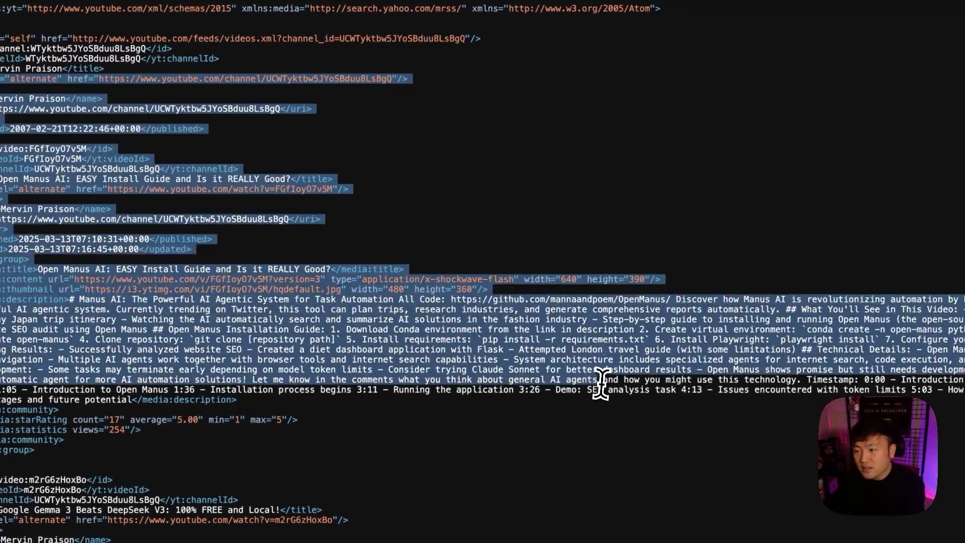
scroll(608, 387, down, 20)
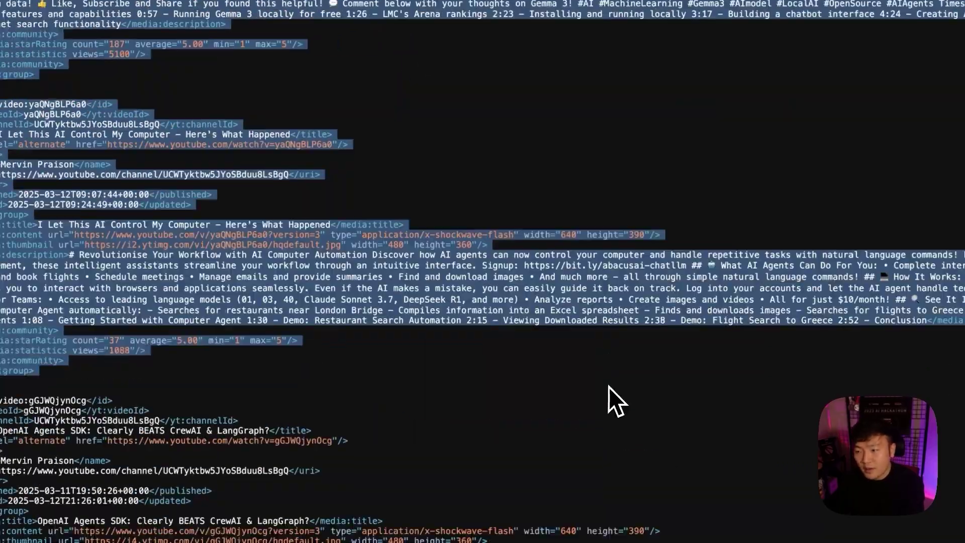
scroll(636, 403, up, 20)
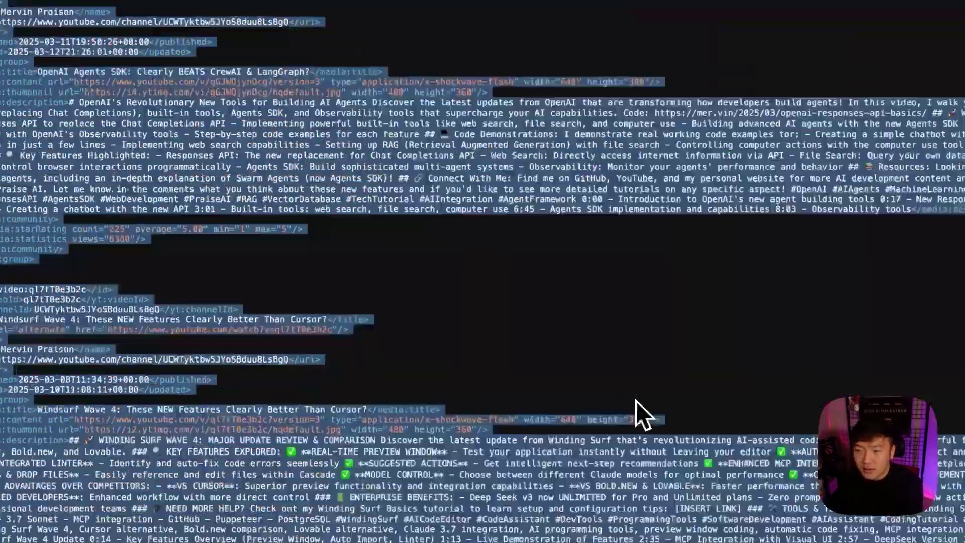
click(576, 140)
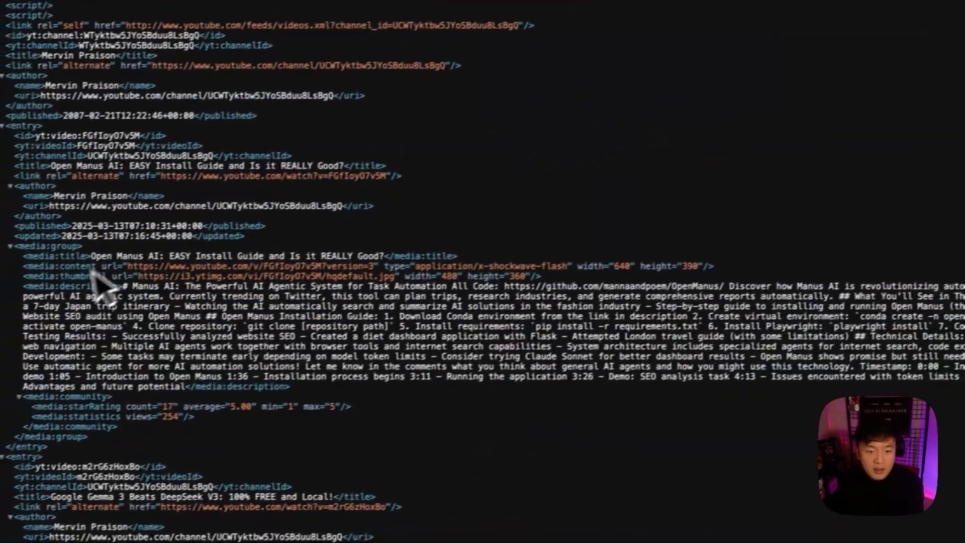
- Return to the Make scenario and examine the RSS module's Date from and Date to fields
mouse_move(2, 342)
click(71, 270)
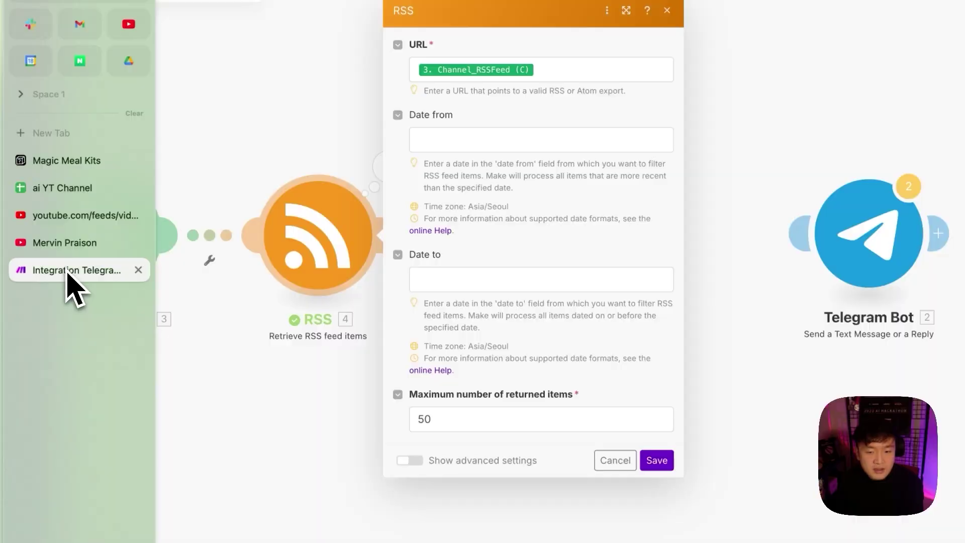
click(370, 198)
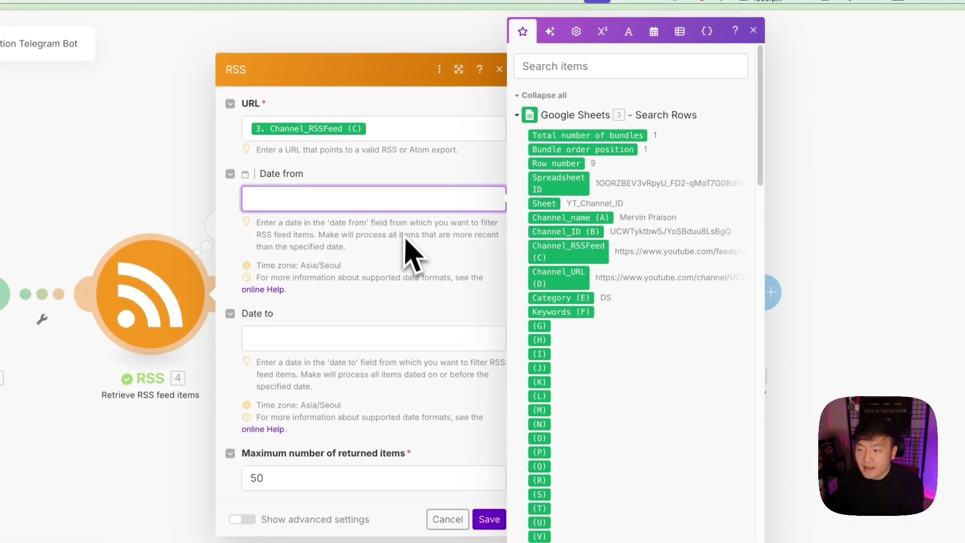
click(338, 324)
click(300, 207)
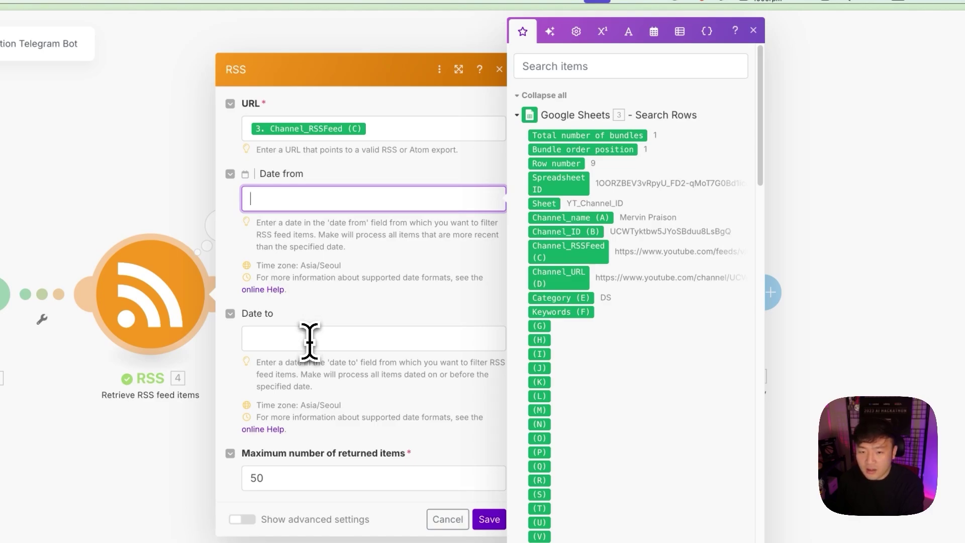
click(308, 337)
click(301, 206)
click(318, 334)
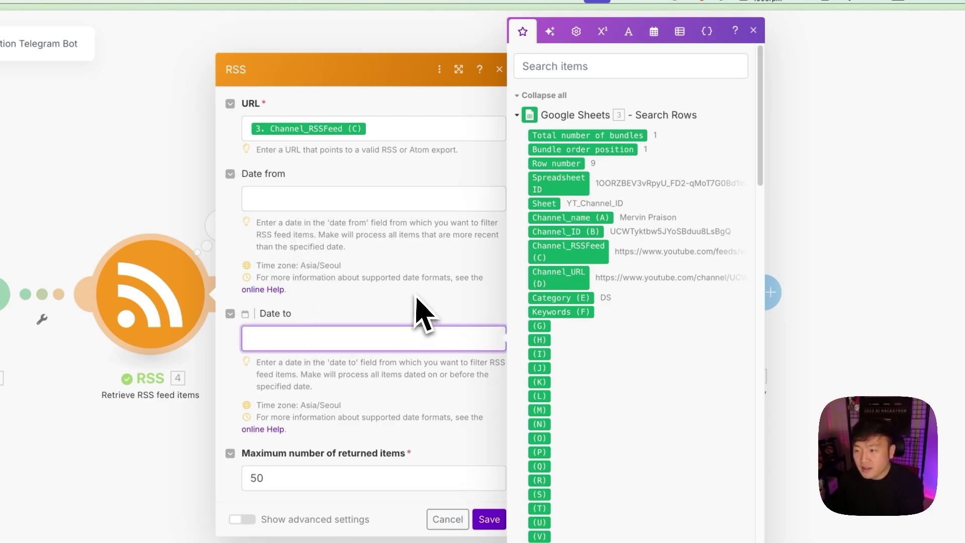
click(370, 207)
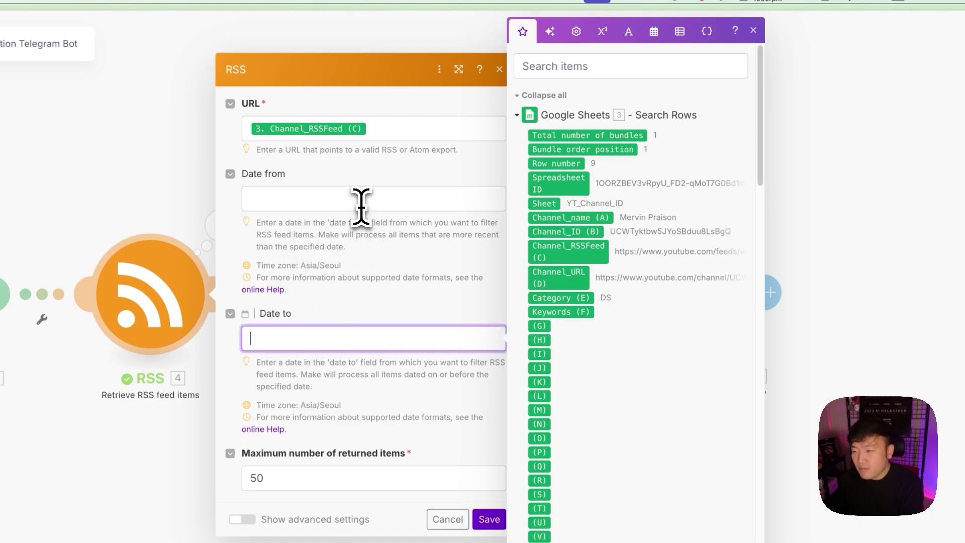
click(370, 200)
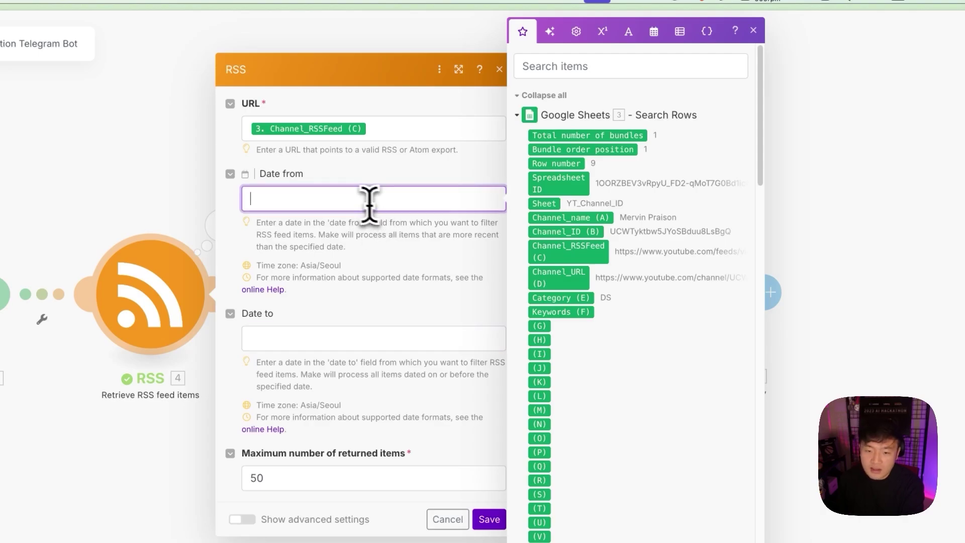
- Set the RSS module's Date from to the date variable now
click(634, 33)
click(654, 93)
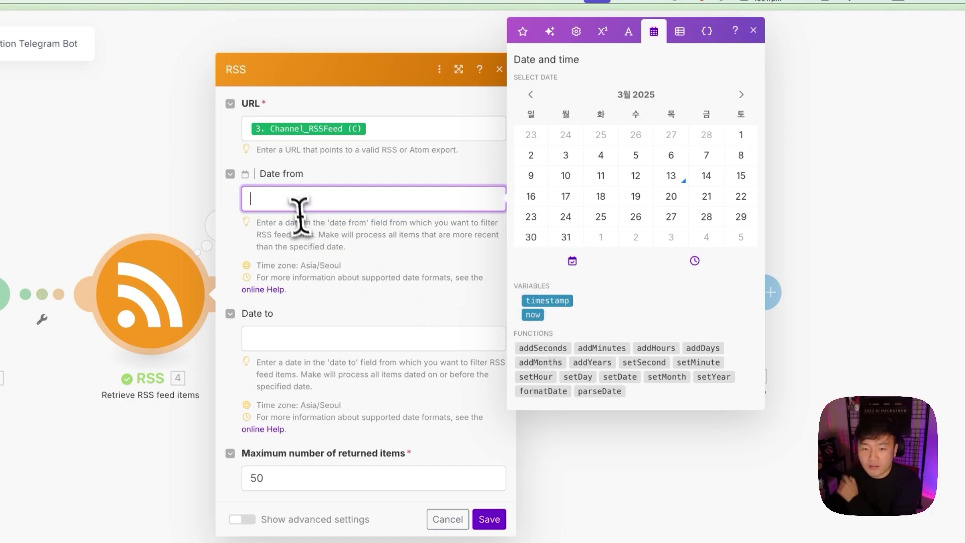
text({{n)
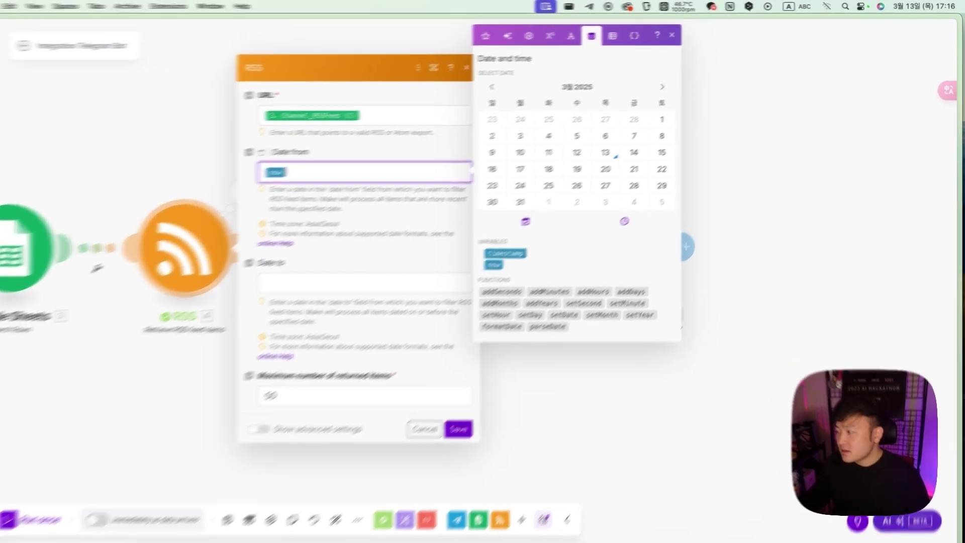
click(718, 249)
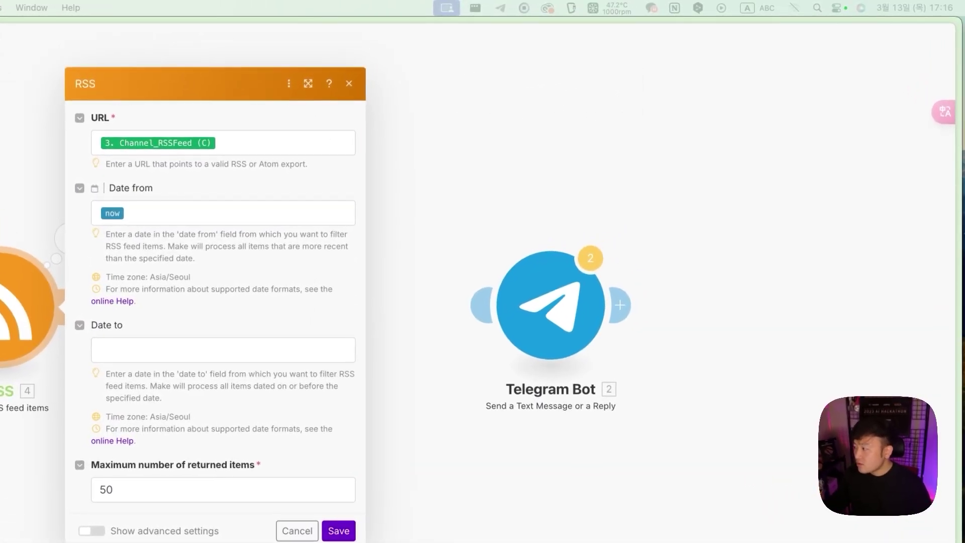
- Set both Date from and Date to to the formula setMinute(setHour(addDays(now; 0); 0); 0)
click(187, 212)
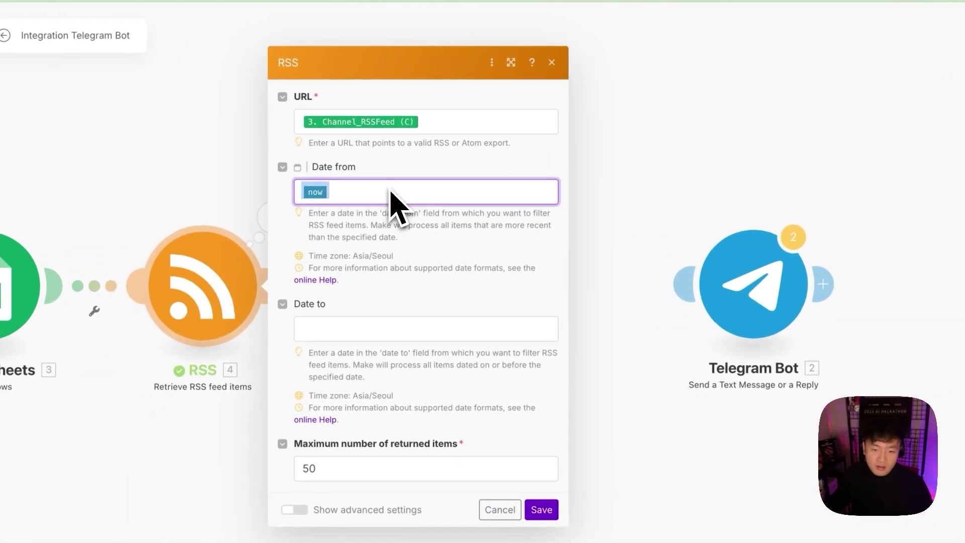
text(setMinute( setHour( addDays( now ; 0 ) ; 0 ) ; 0 ))
click(366, 328)
text(setMinute( setHour( addDays( now ; 0 ) ; 0 ) ; 0 ))
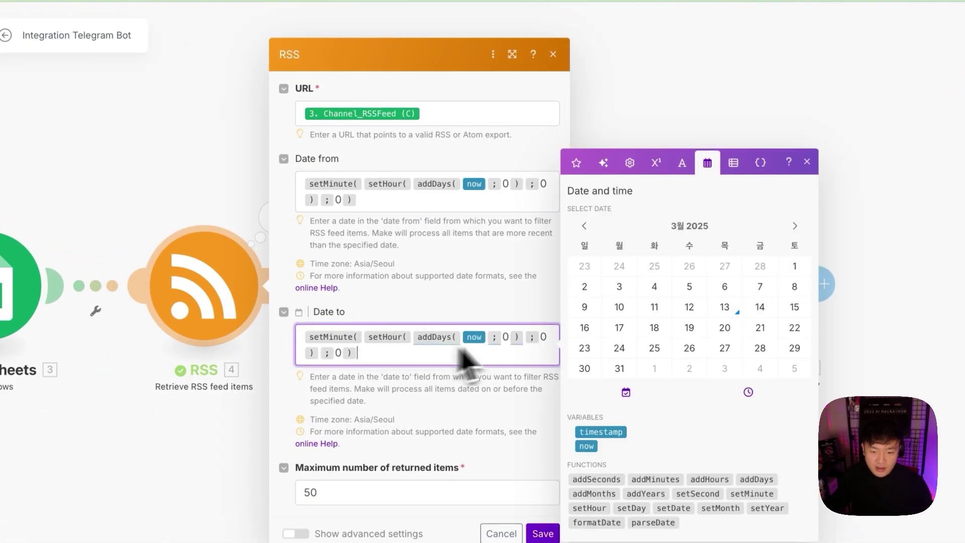
- Try an addDays offset of -7 in the Date from formula, and set it back to 0
click(503, 196)
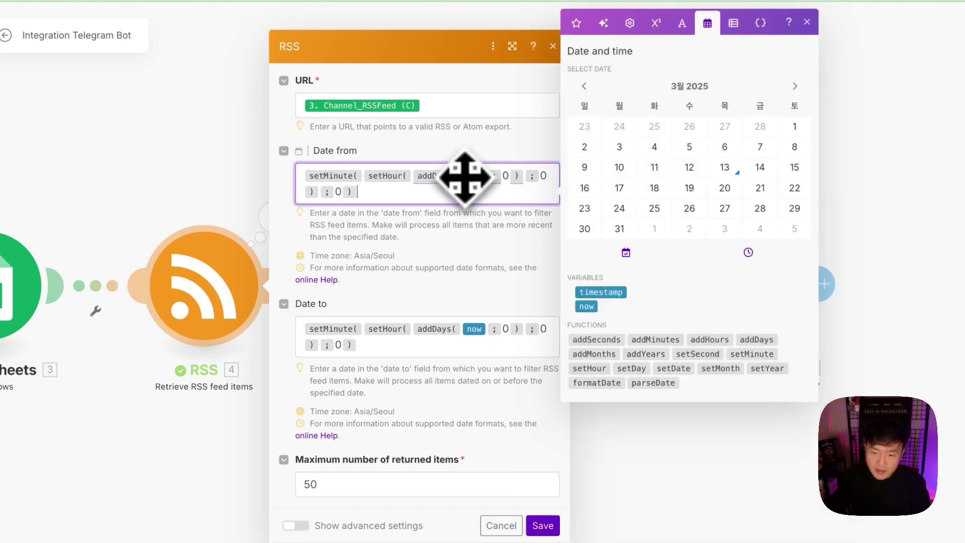
drag(411, 176, 523, 172)
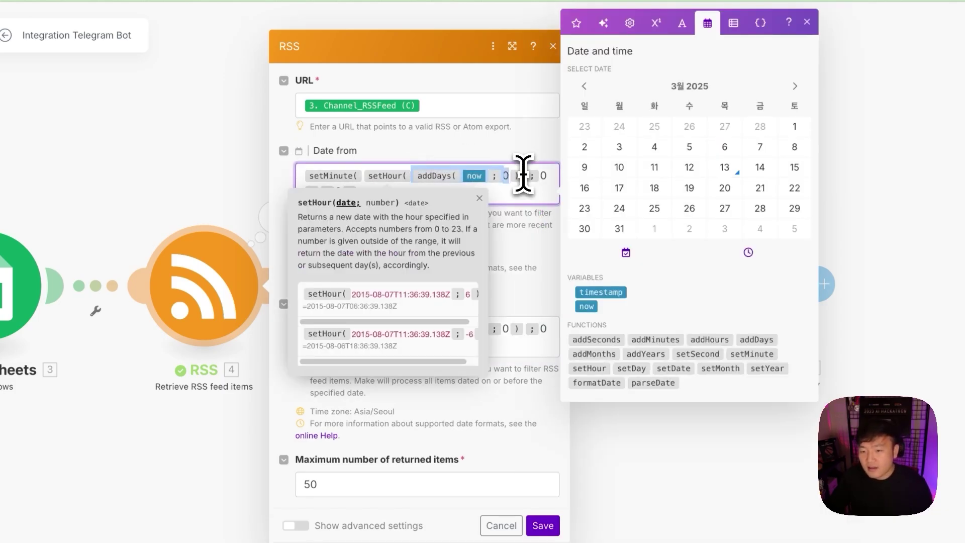
click(527, 172)
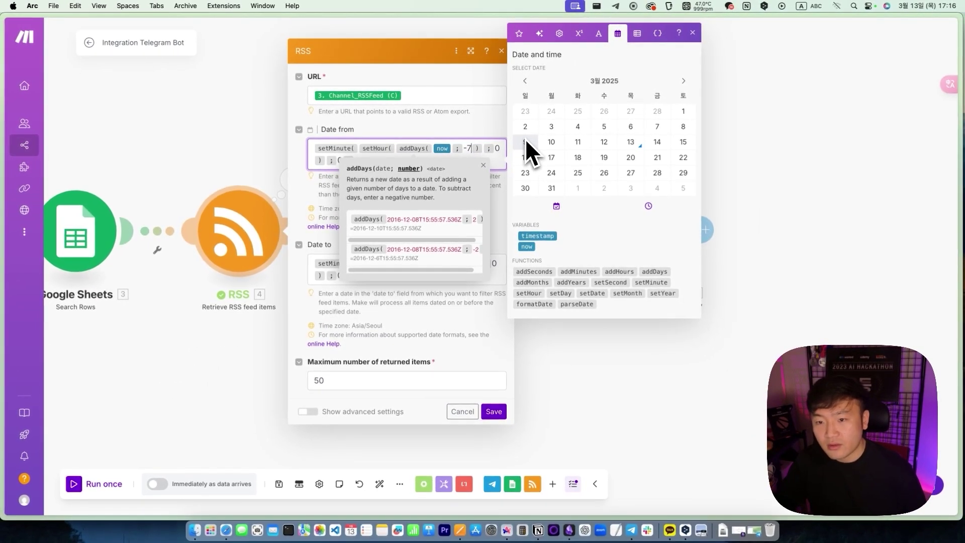
key(BackSpace)
key(BackSpace)
text(0)
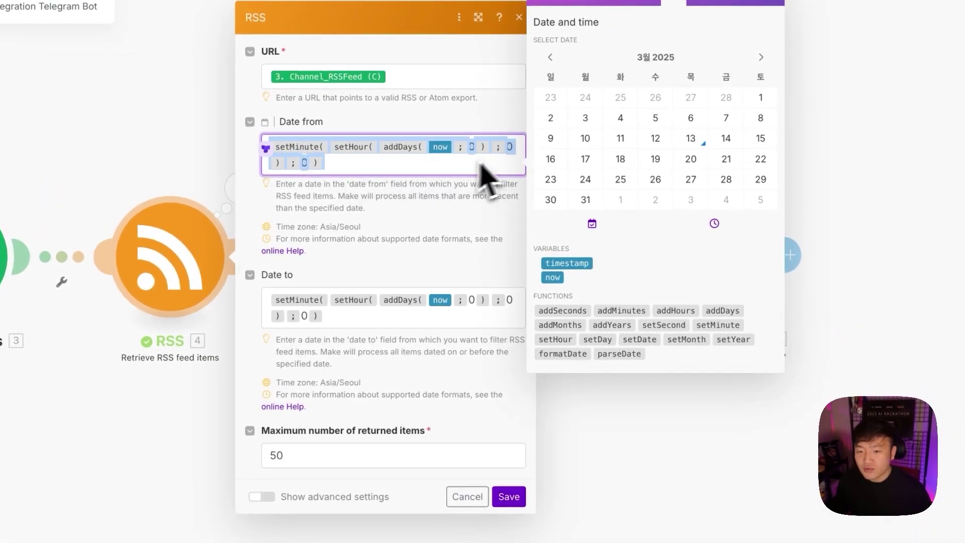
- Set the hour to 23 and the minute to 59 in the Date to formula
click(509, 299)
key(Right)
key(Right)
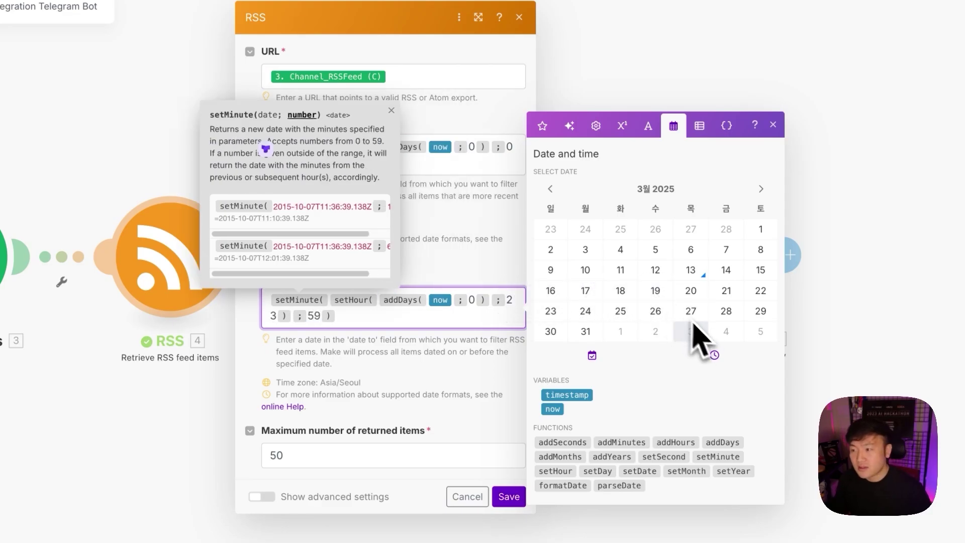
- Check both date formulas, save the RSS module's settings and reopen the output of its last run
drag(270, 147, 590, 149)
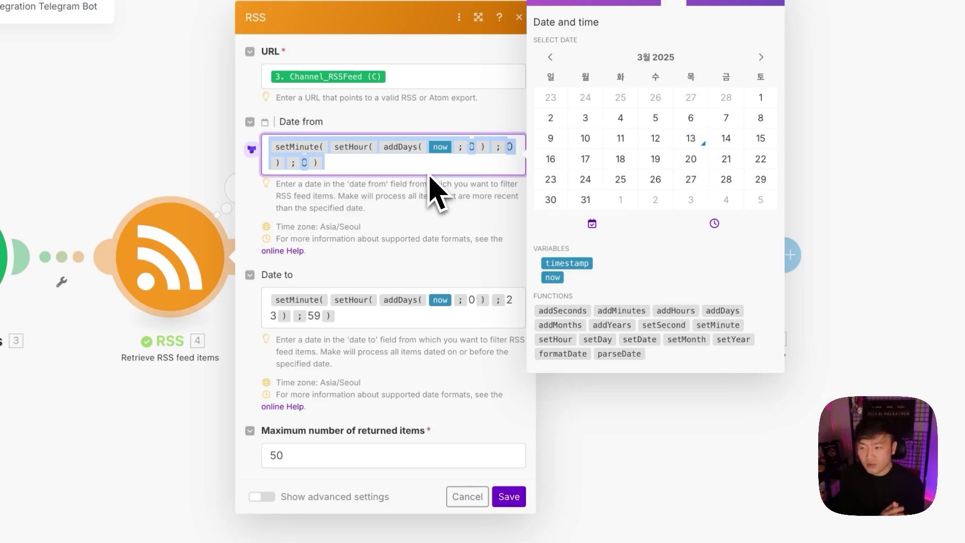
drag(402, 317, 252, 315)
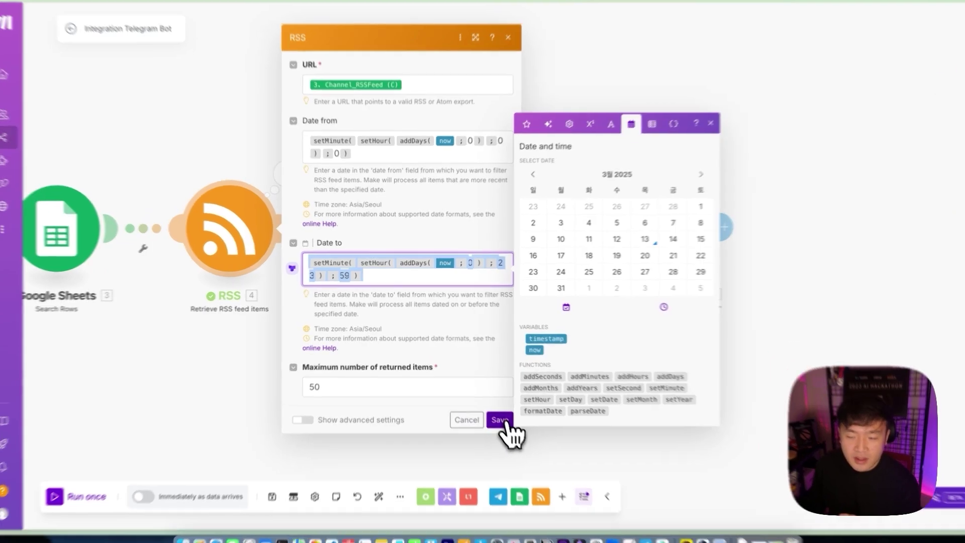
click(501, 416)
click(259, 149)
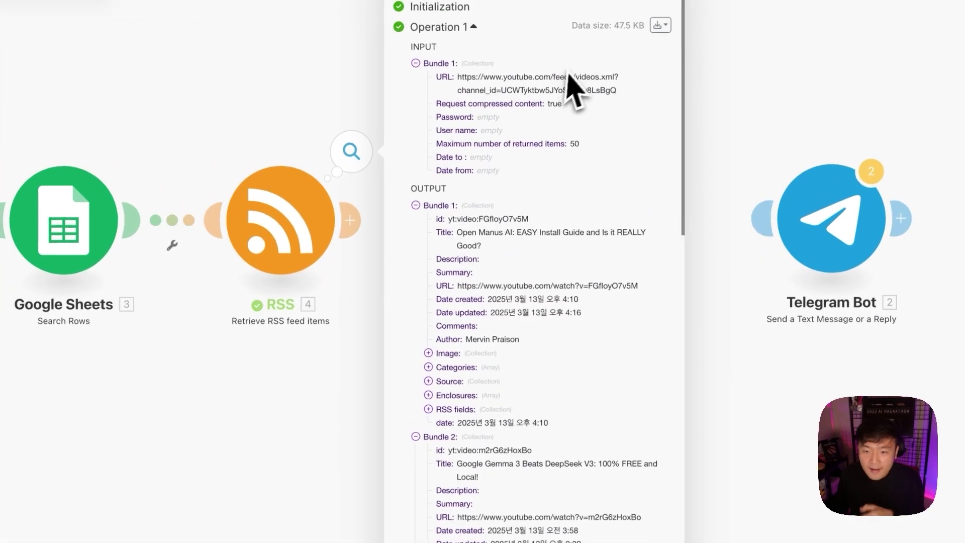
- Copy the feed URL from the last run's input and run only the RSS module with it as Channel_RSSFeed (C)
drag(608, 96, 449, 85)
key(ctrl+c)
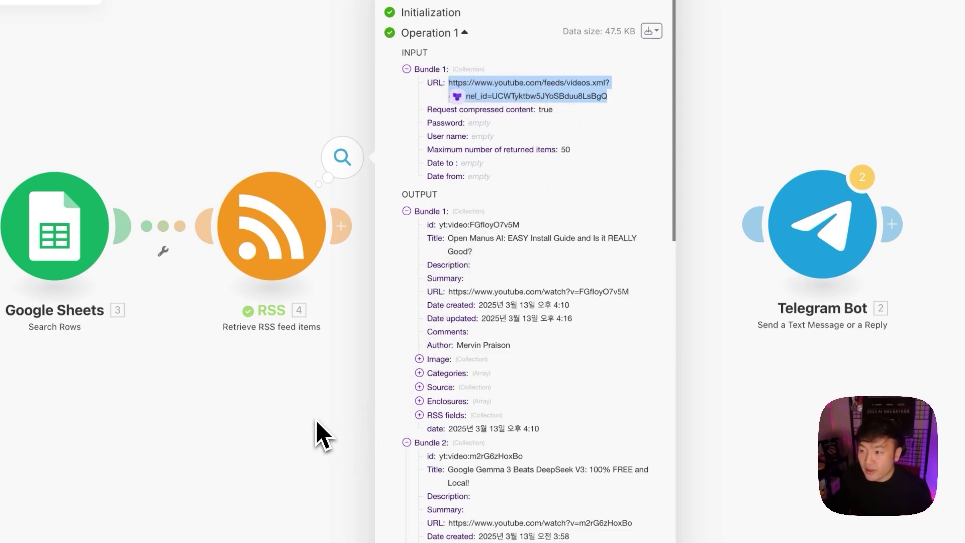
right_click(267, 222)
click(367, 274)
key(ctrl+v)
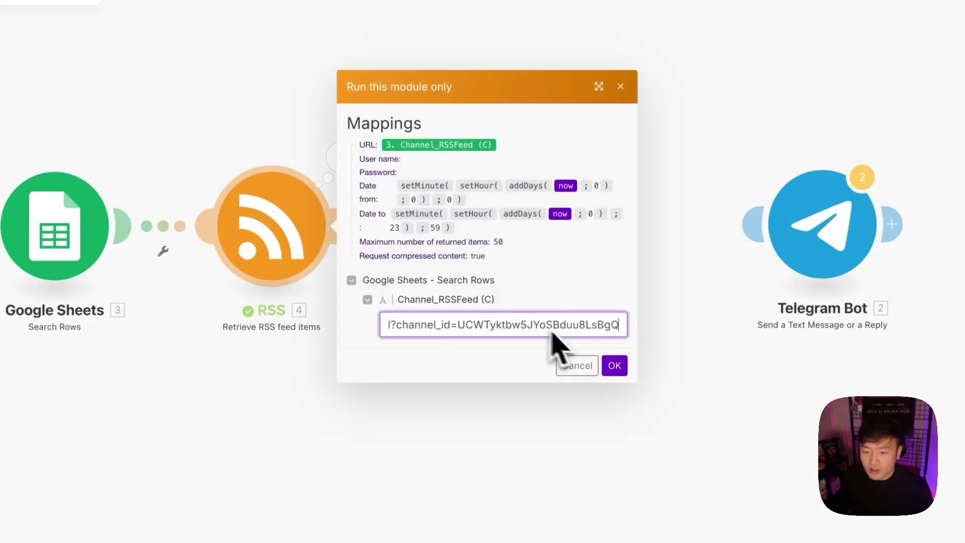
click(614, 365)
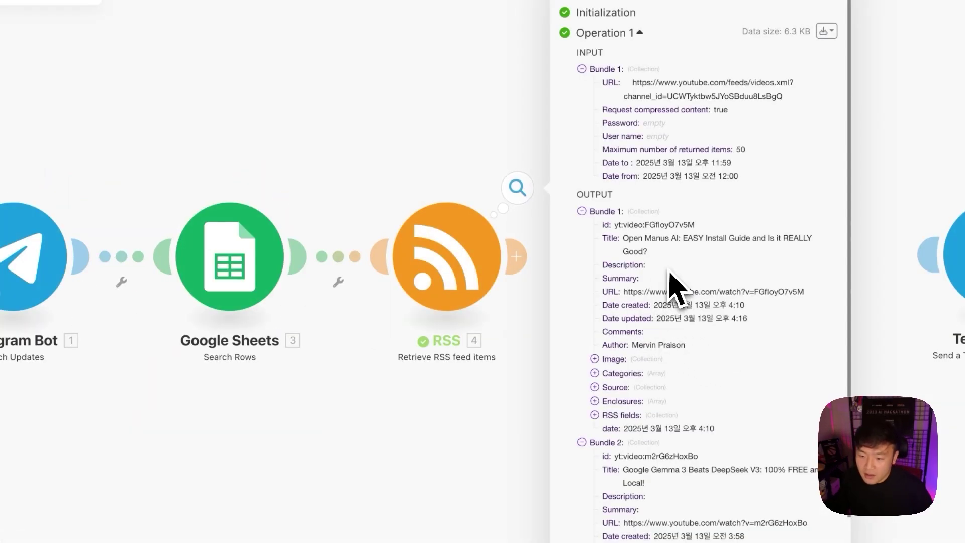
- Check the video titles and update dates in the RSS output against the channel's YouTube page, and return to the scenario
scroll(668, 276, down, 3)
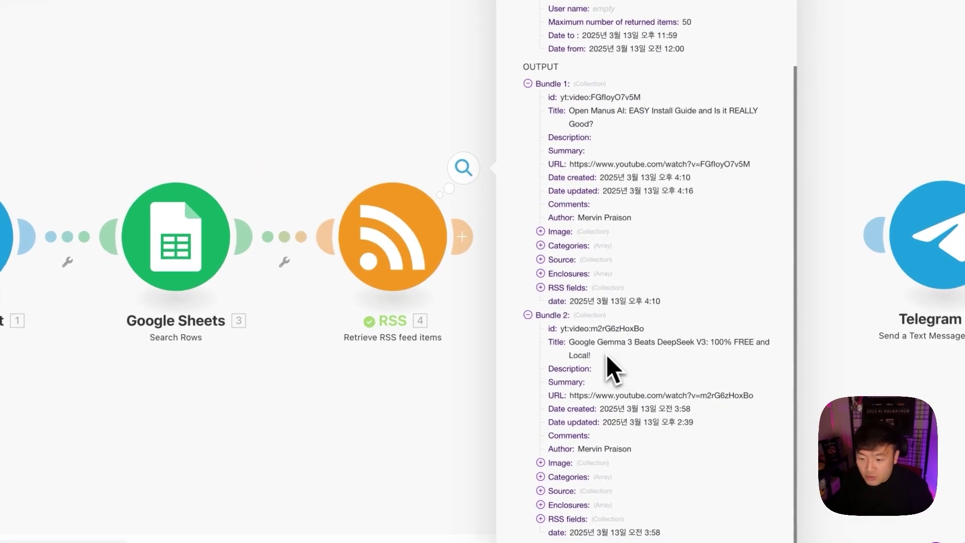
triple_click(572, 348)
drag(594, 123, 574, 123)
click(634, 134)
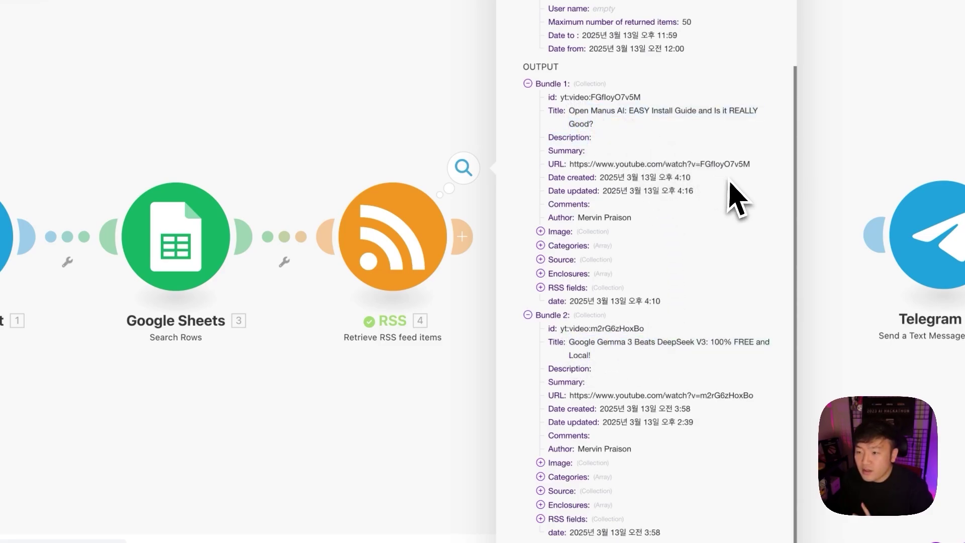
drag(697, 192, 618, 193)
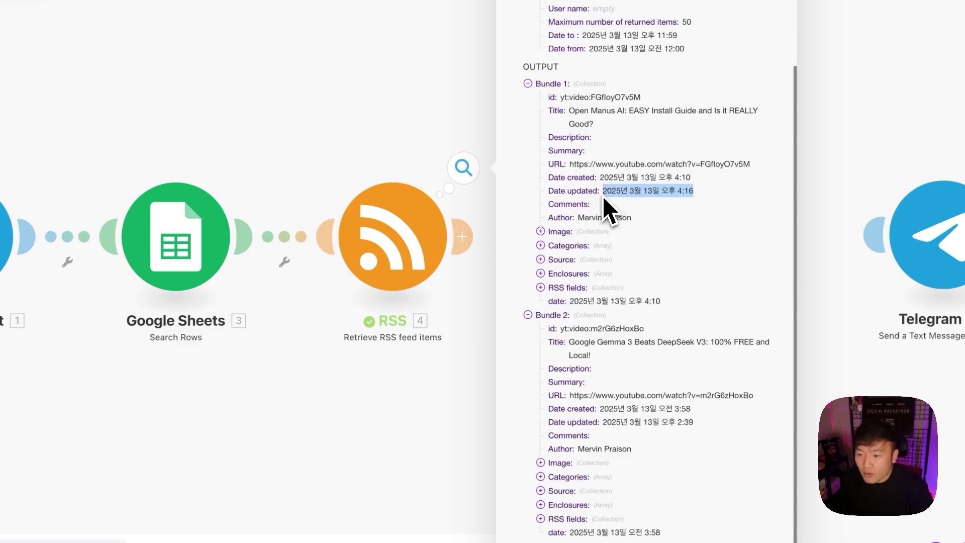
drag(705, 428, 627, 425)
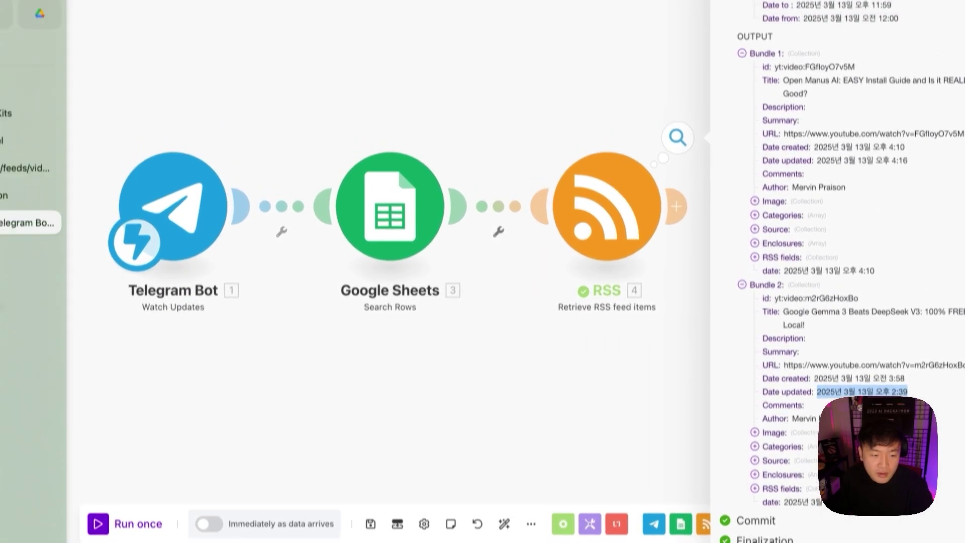
key(ctrl+Tab)
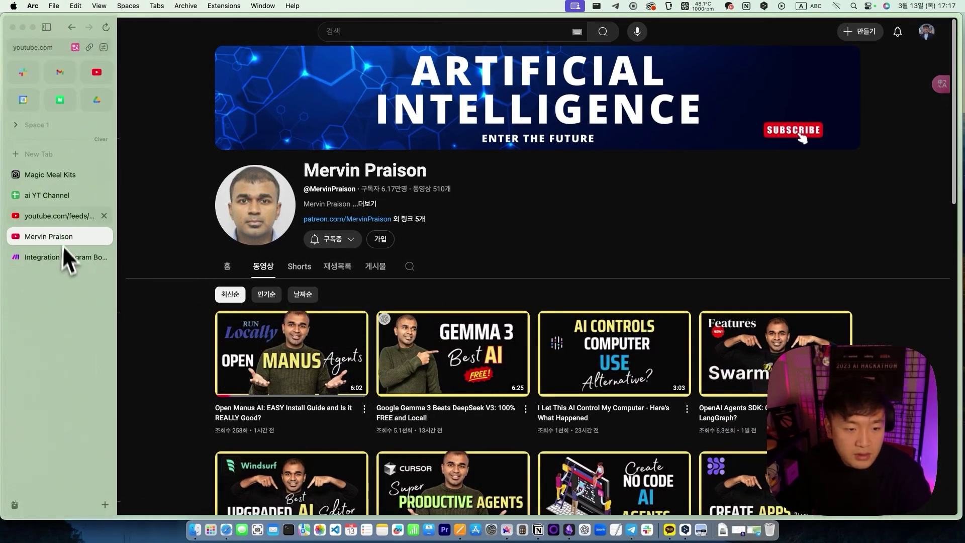
click(53, 257)
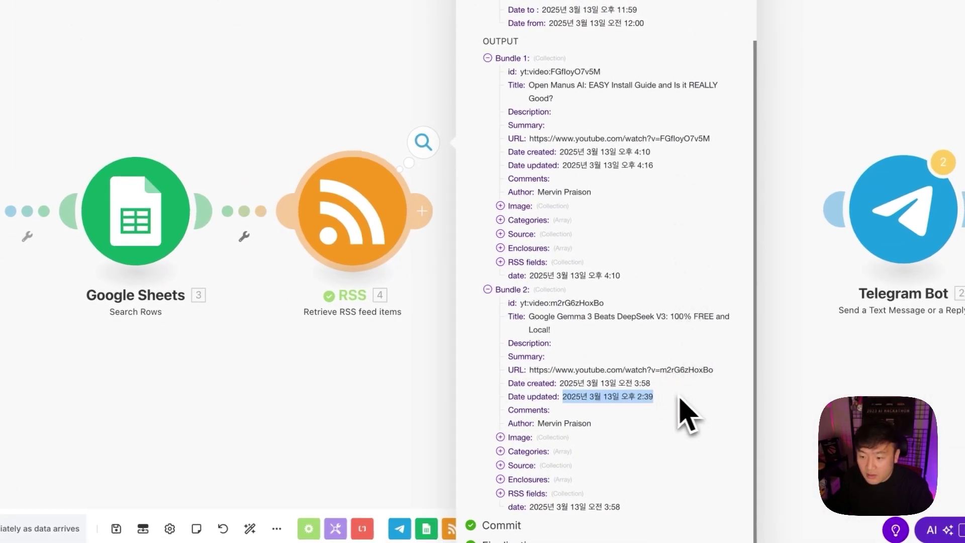
- Compare the Date created and Date updated fields of both output bundles and close the RSS output
drag(531, 166, 555, 166)
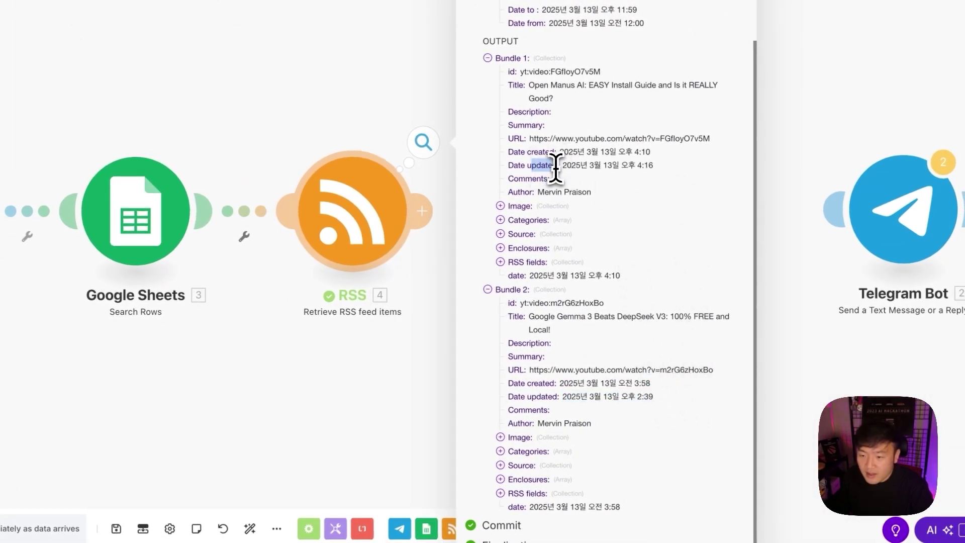
drag(651, 152, 533, 151)
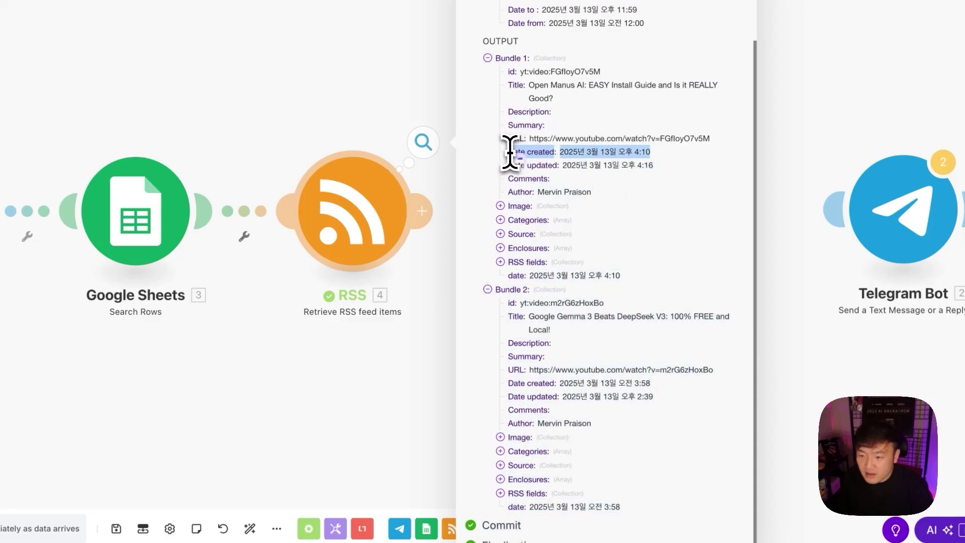
drag(651, 383, 569, 385)
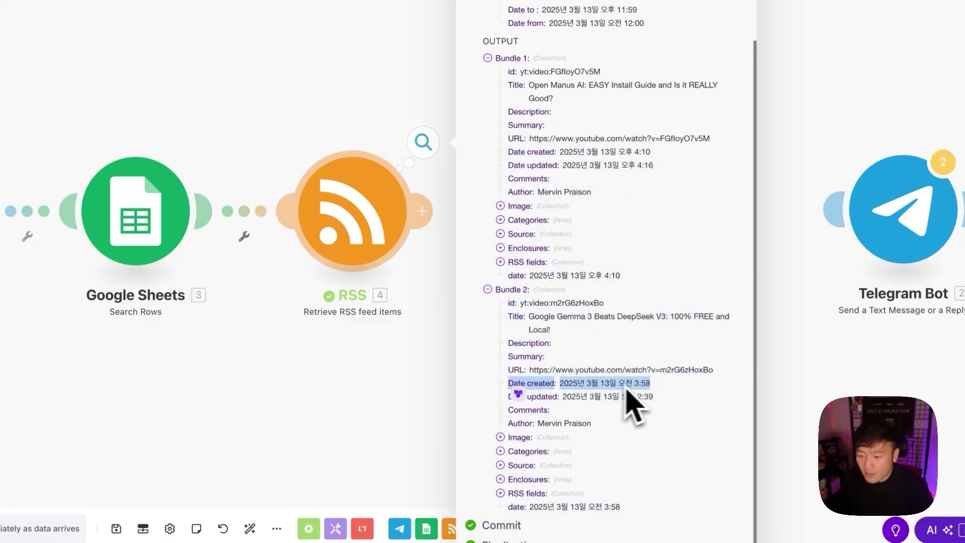
drag(650, 152, 601, 152)
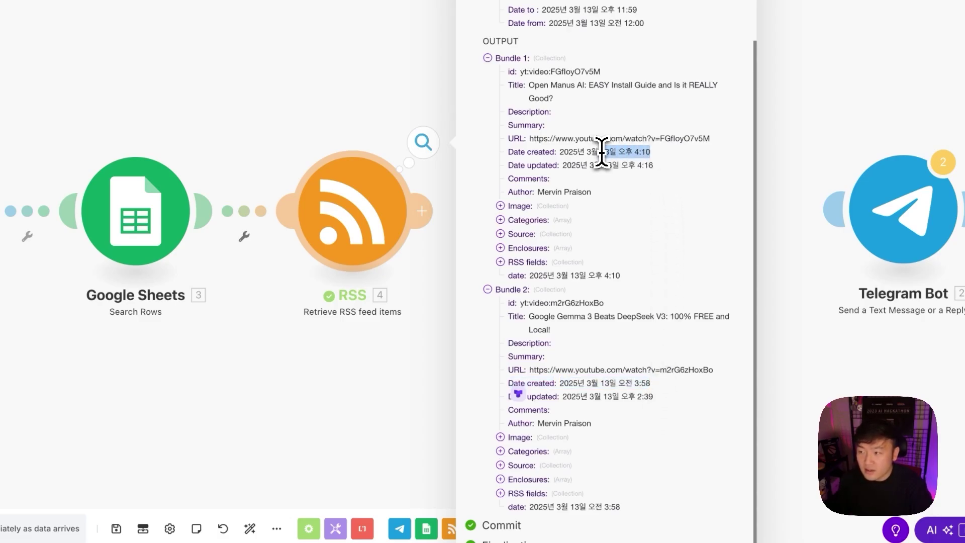
drag(651, 383, 550, 383)
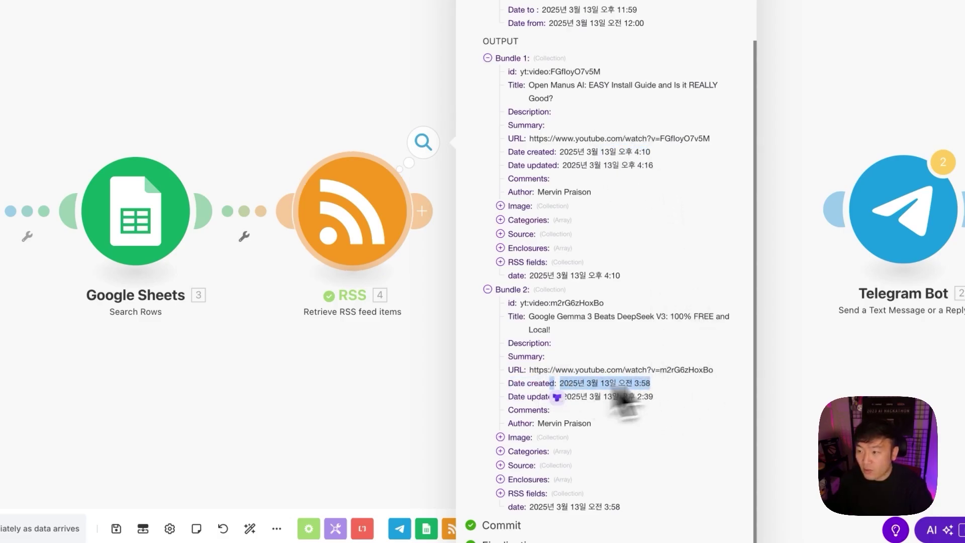
click(385, 441)
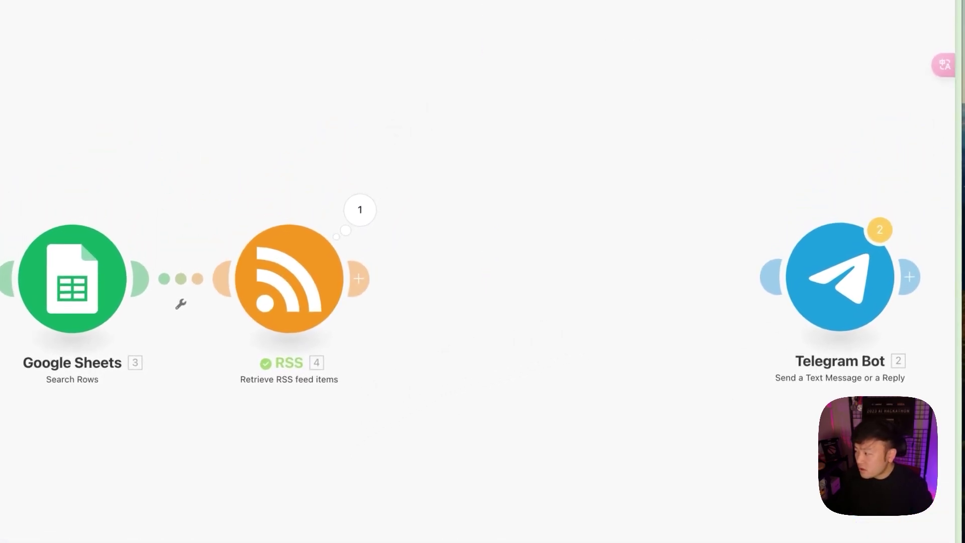
- Add an empty, unconnected module on the canvas below the gap between the RSS and Telegram Bot modules
scroll(461, 421, right, 5)
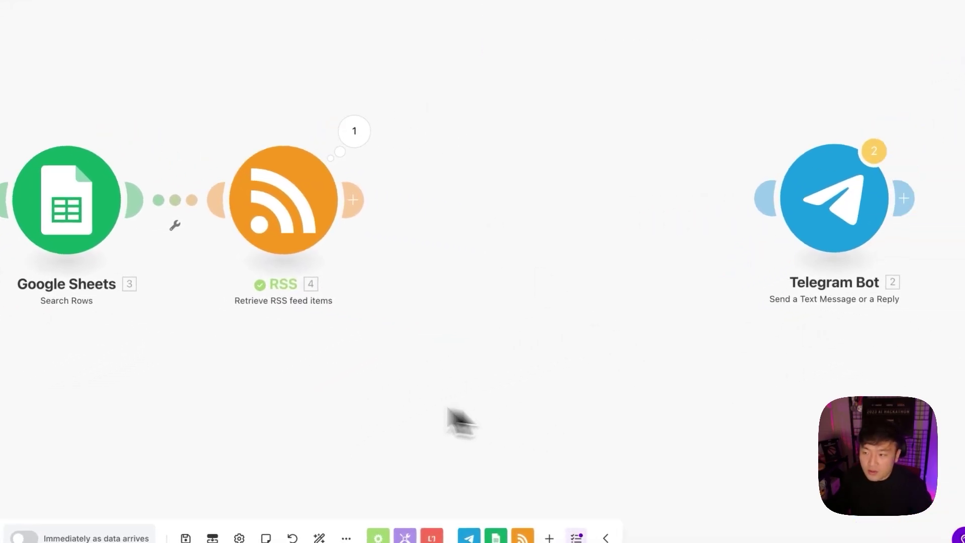
scroll(460, 421, right, 3)
scroll(351, 362, right, 4)
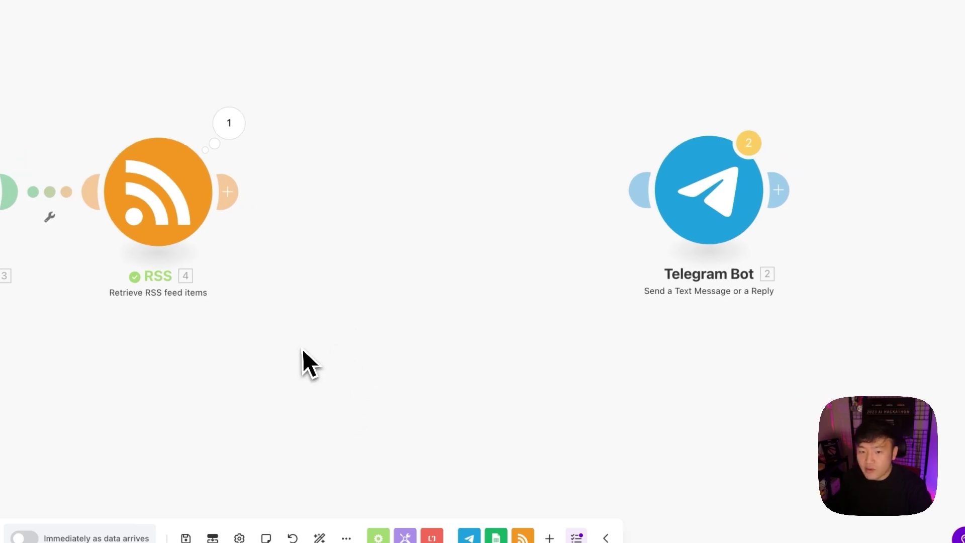
scroll(271, 381, down, 2)
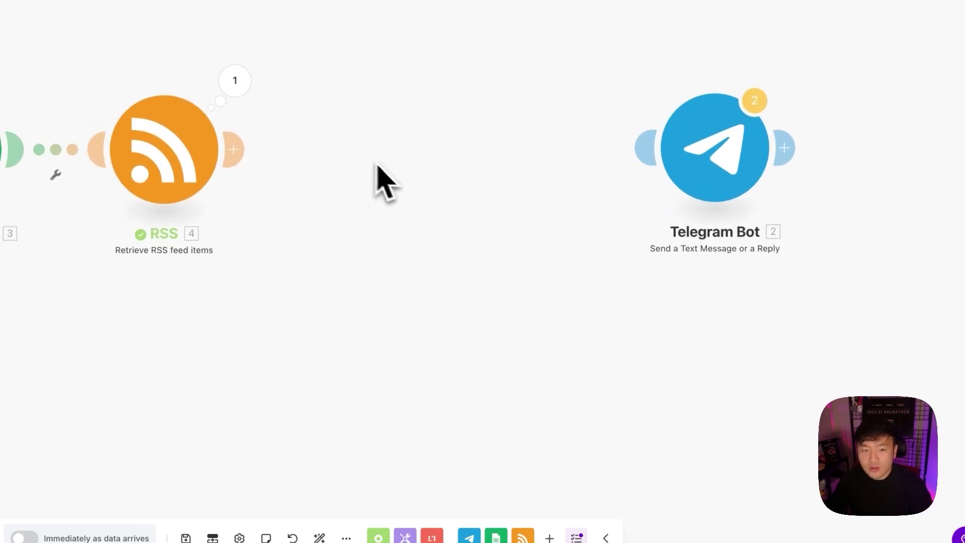
click(234, 149)
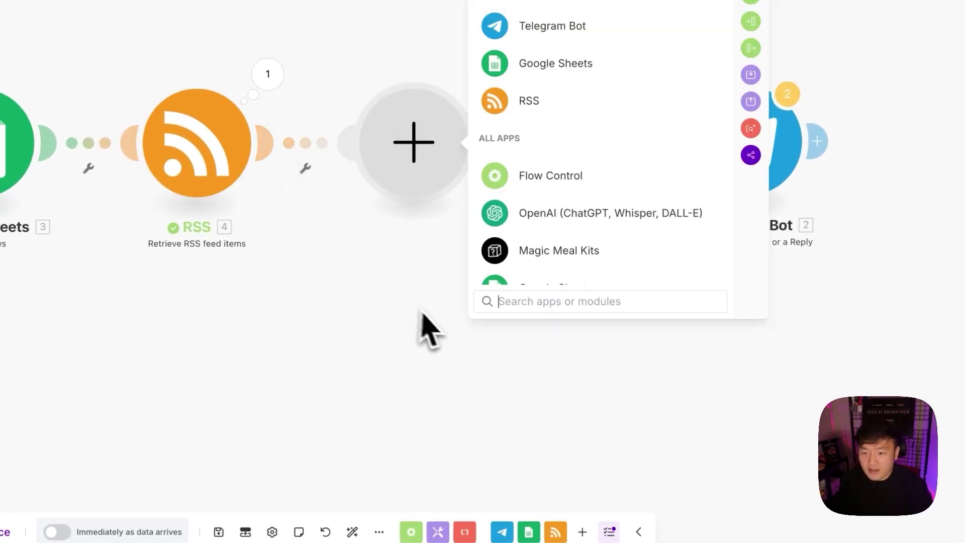
right_click(413, 277)
click(448, 293)
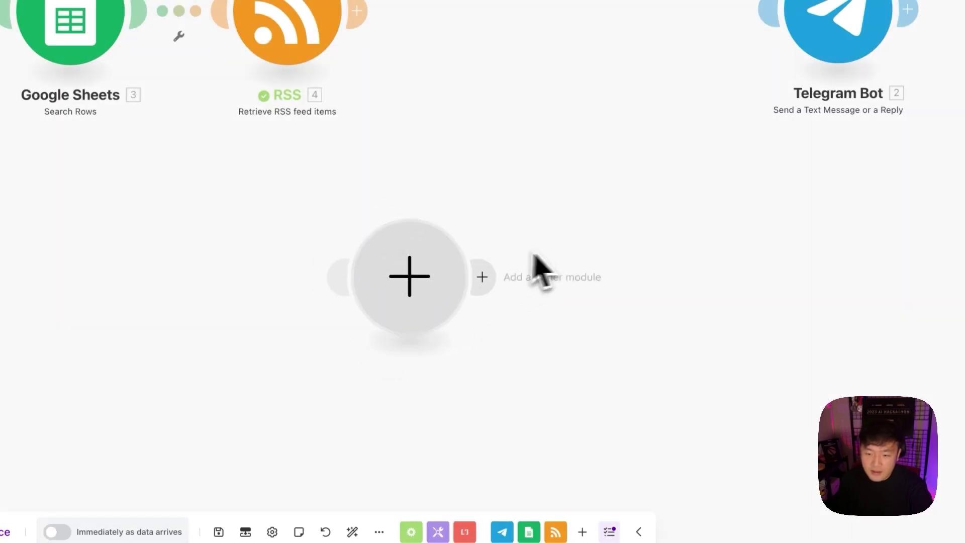
- Search the apps for apify and look through the triggers, actions and searches that Apify offers
click(483, 276)
text(apify)
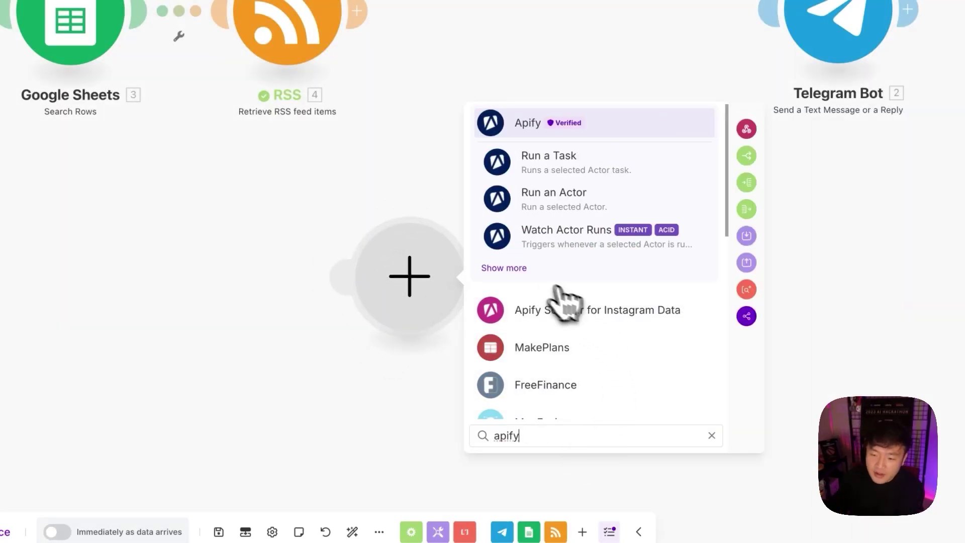
click(556, 285)
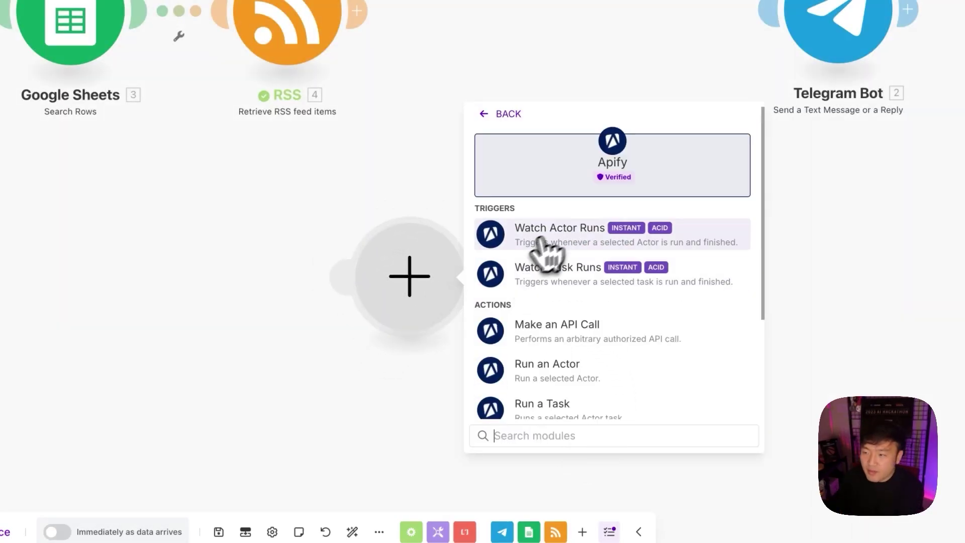
scroll(568, 382, down, 3)
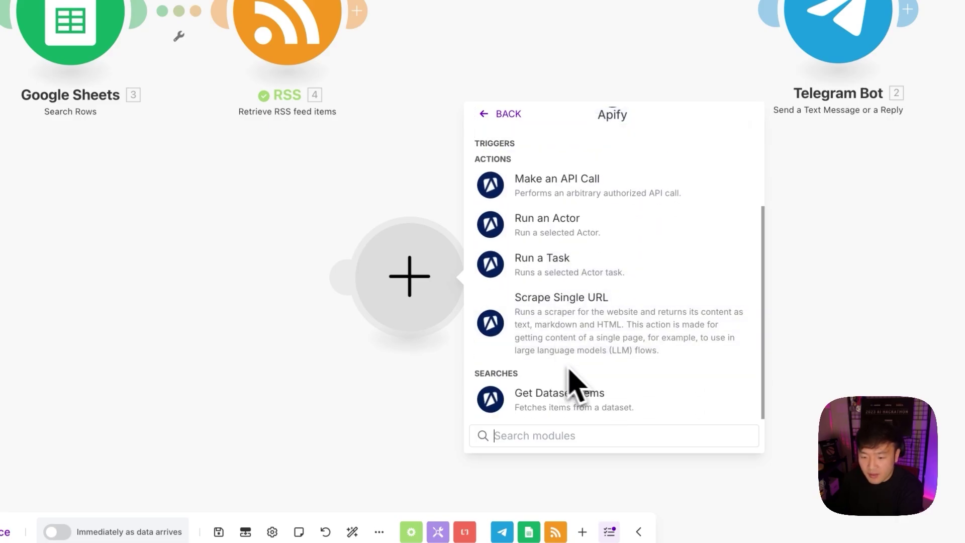
scroll(578, 402, up, 3)
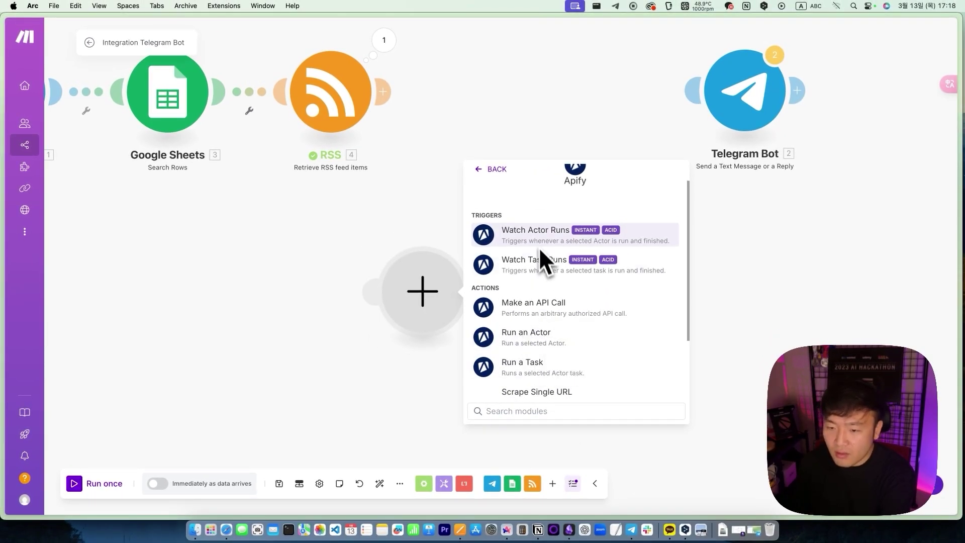
scroll(573, 351, down, 3)
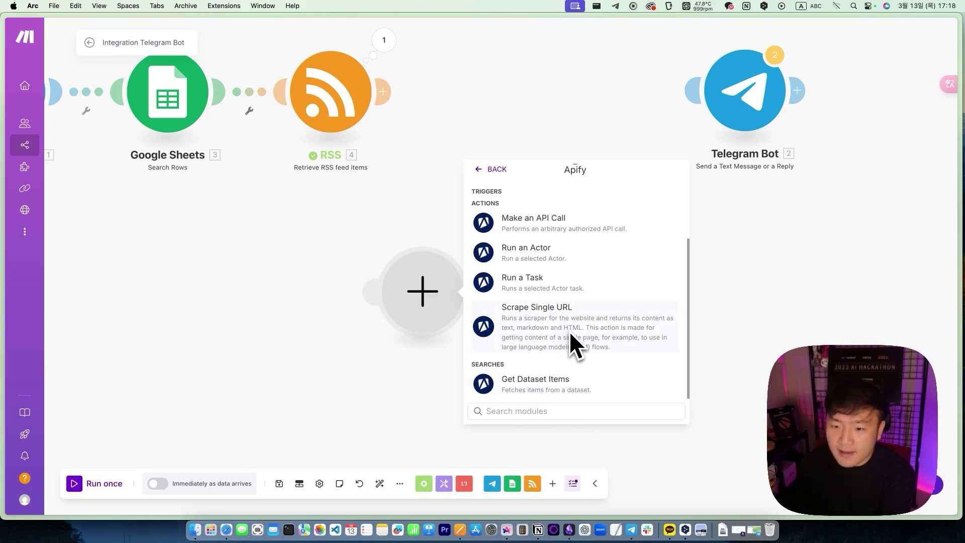
scroll(571, 370, up, 3)
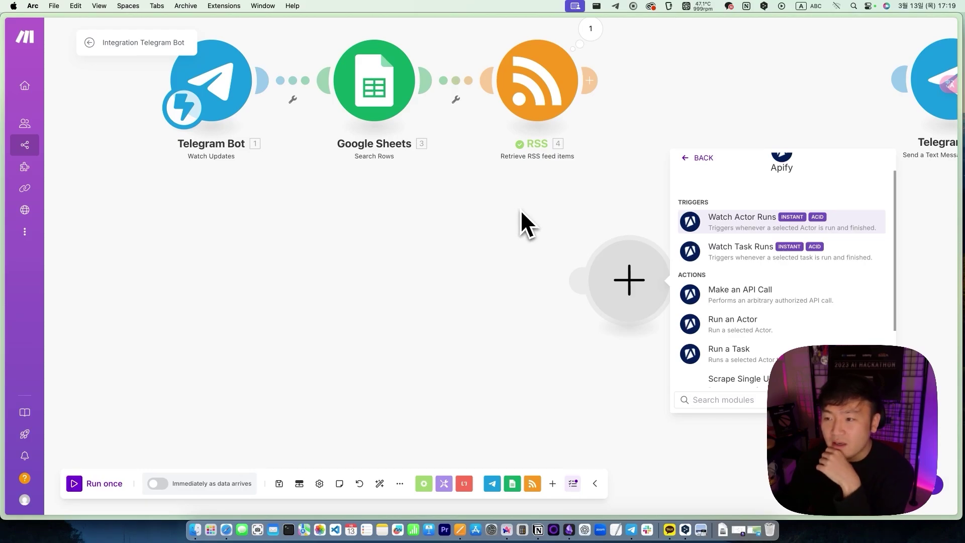
scroll(791, 335, up, 2)
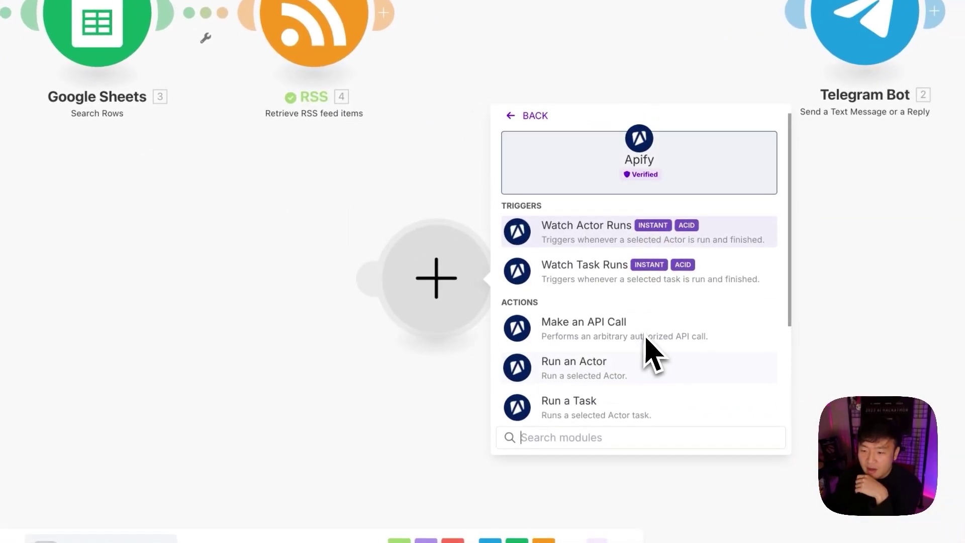
scroll(647, 340, up, 1)
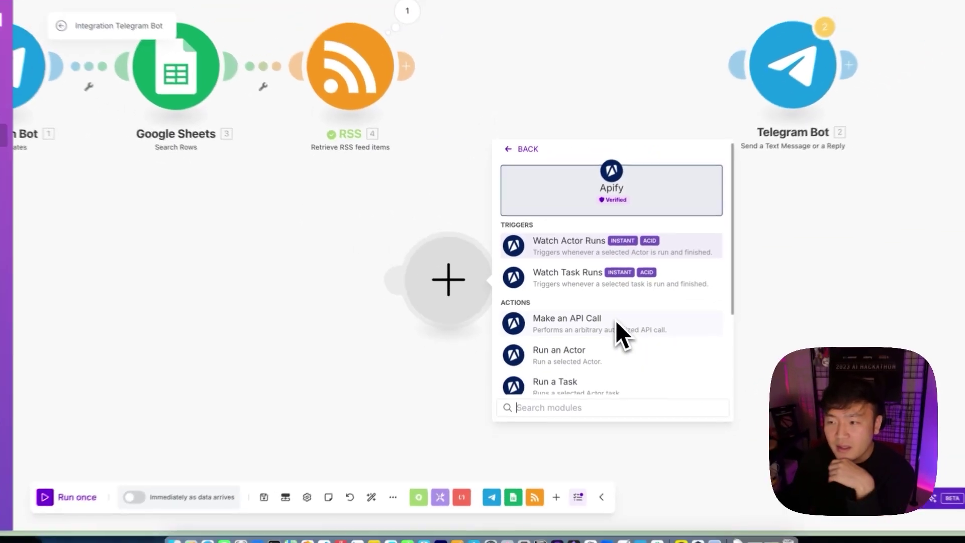
scroll(645, 332, down, 3)
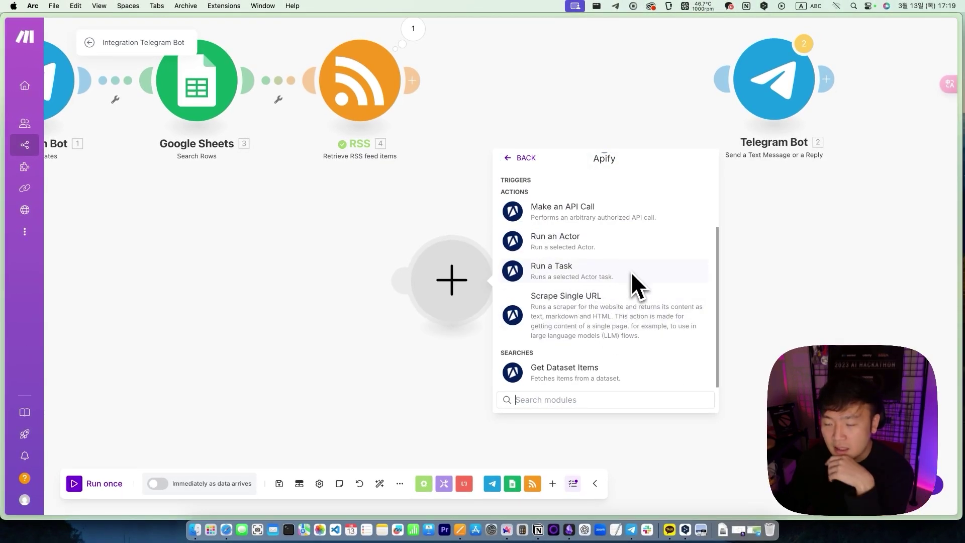
- Search the apps for magi, open Magic Meal Kits and look through its PDF, JavaScript and YouTube modules
click(517, 158)
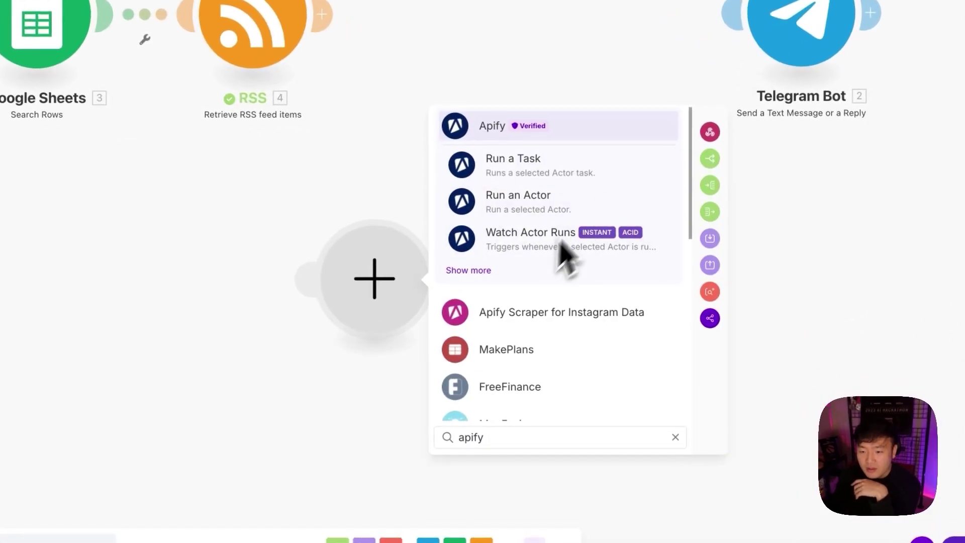
text(magi)
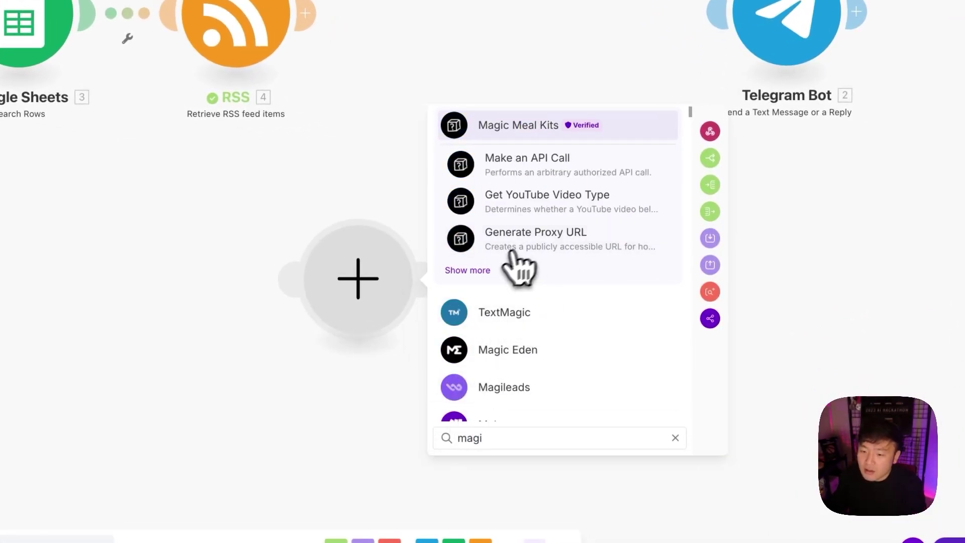
click(483, 270)
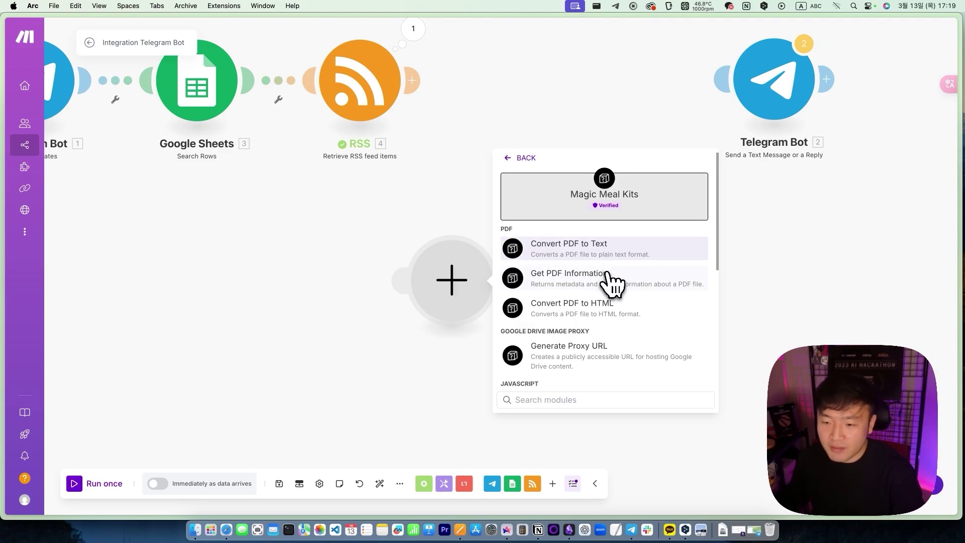
scroll(613, 271, down, 1)
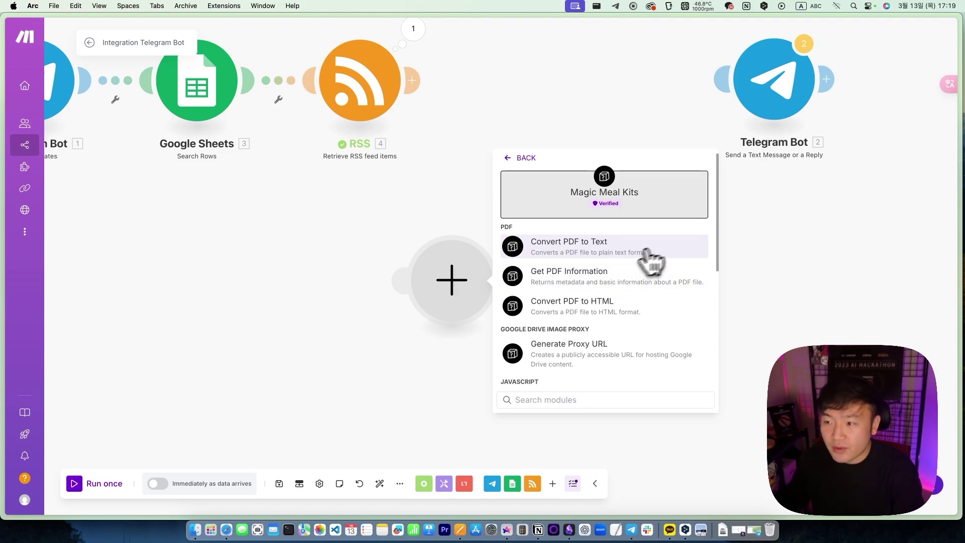
scroll(643, 303, down, 5)
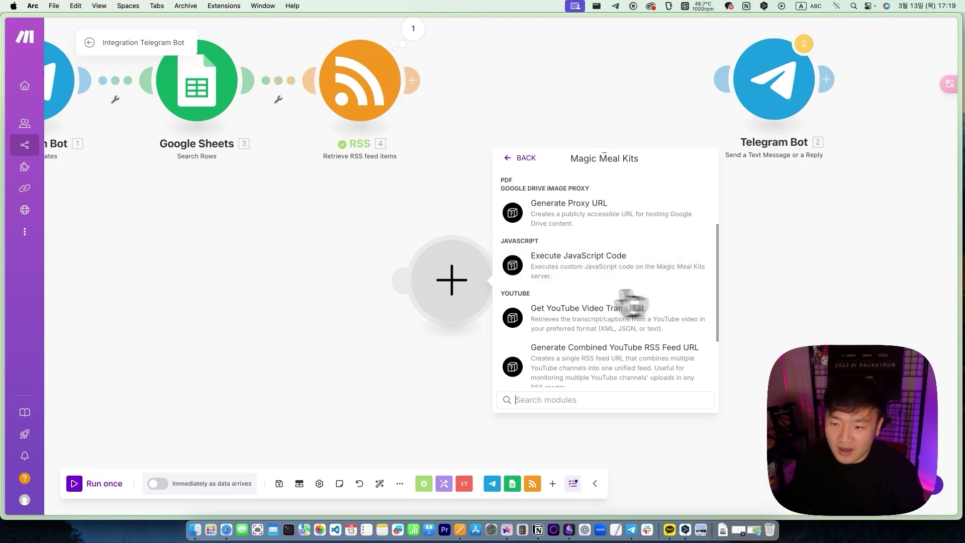
scroll(643, 302, down, 1)
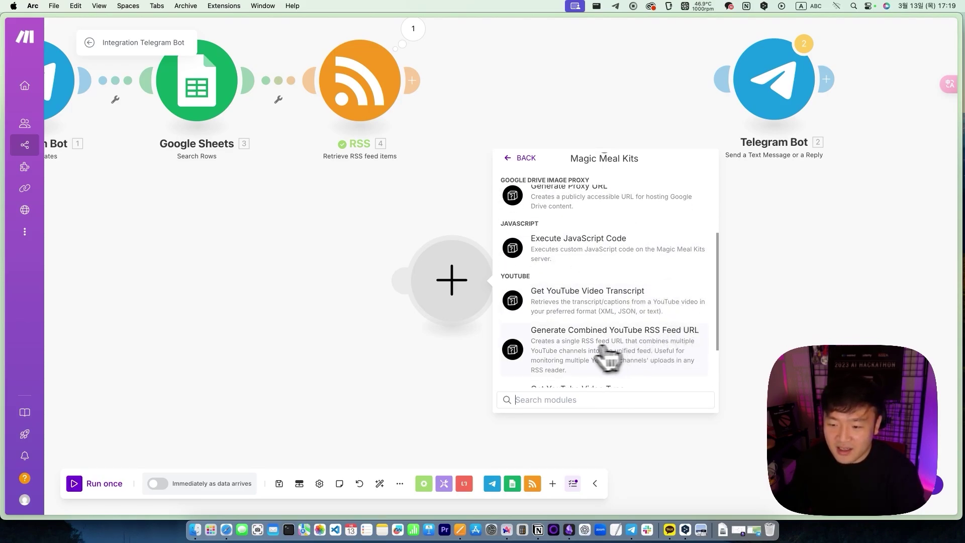
scroll(613, 358, down, 3)
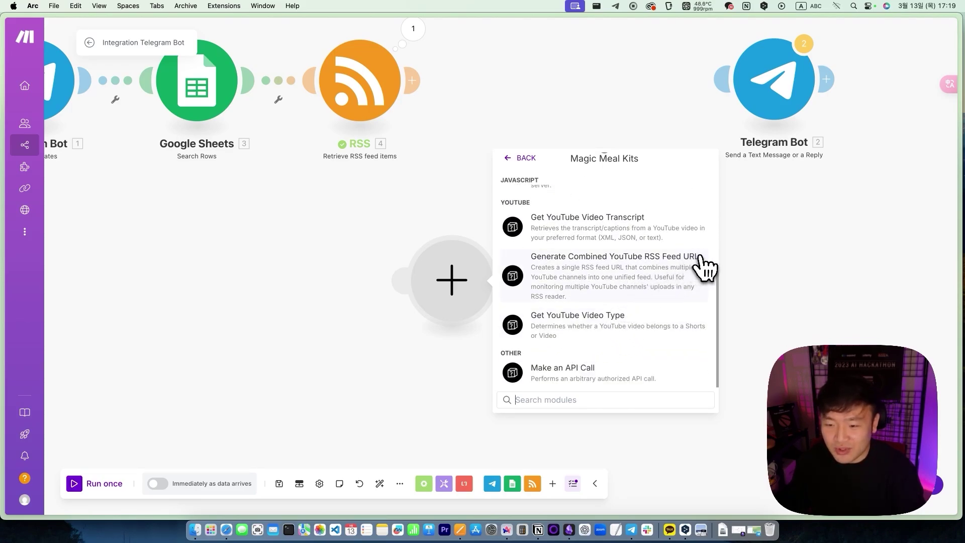
scroll(578, 301, up, 8)
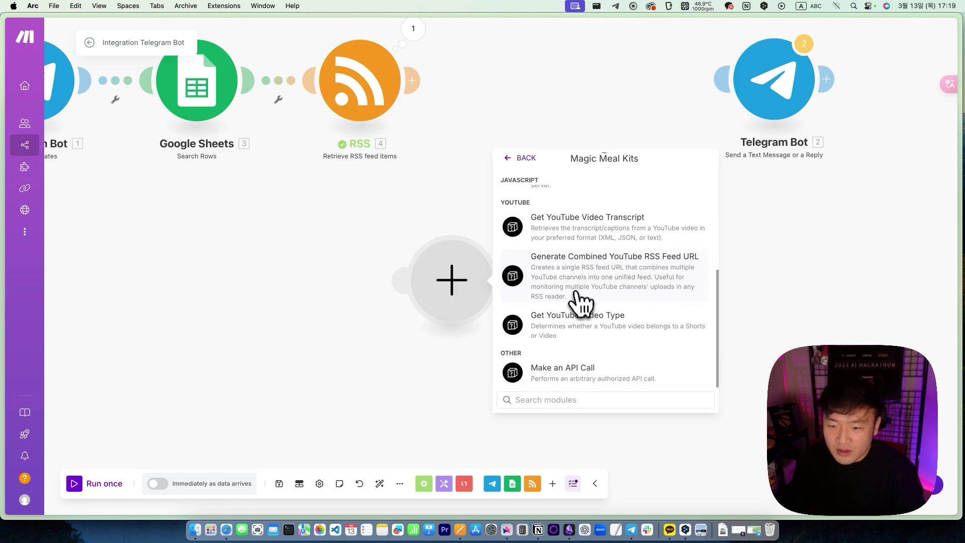
scroll(546, 352, down, 3)
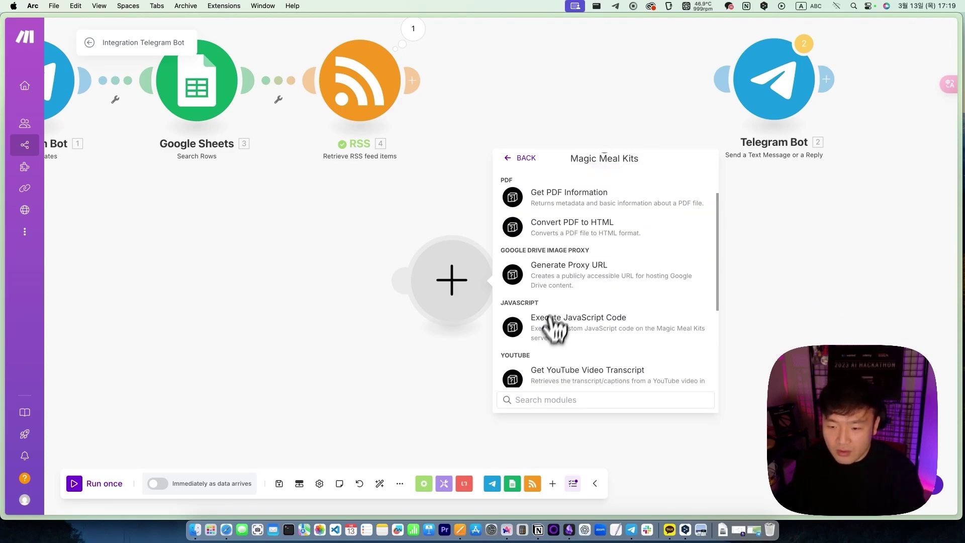
scroll(572, 281, up, 3)
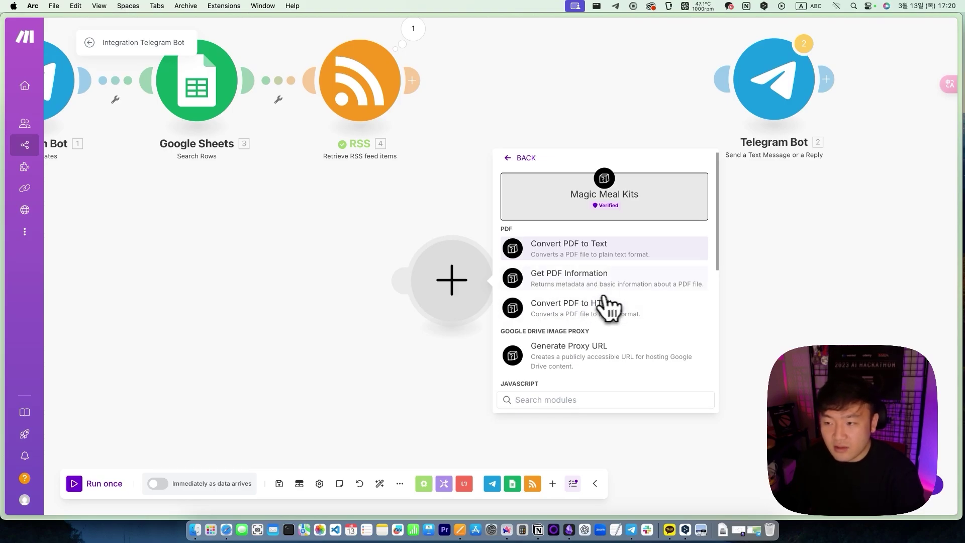
scroll(617, 279, down, 3)
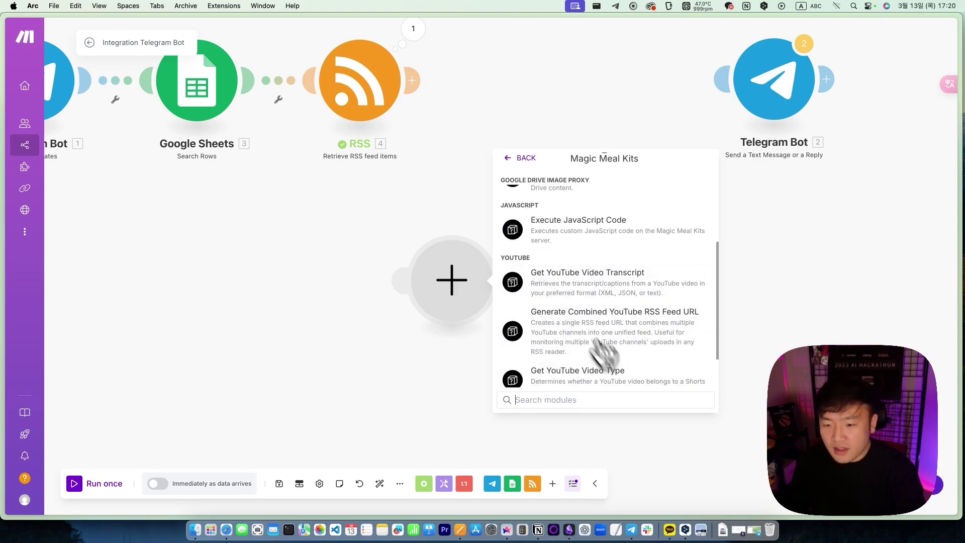
scroll(600, 280, down, 2)
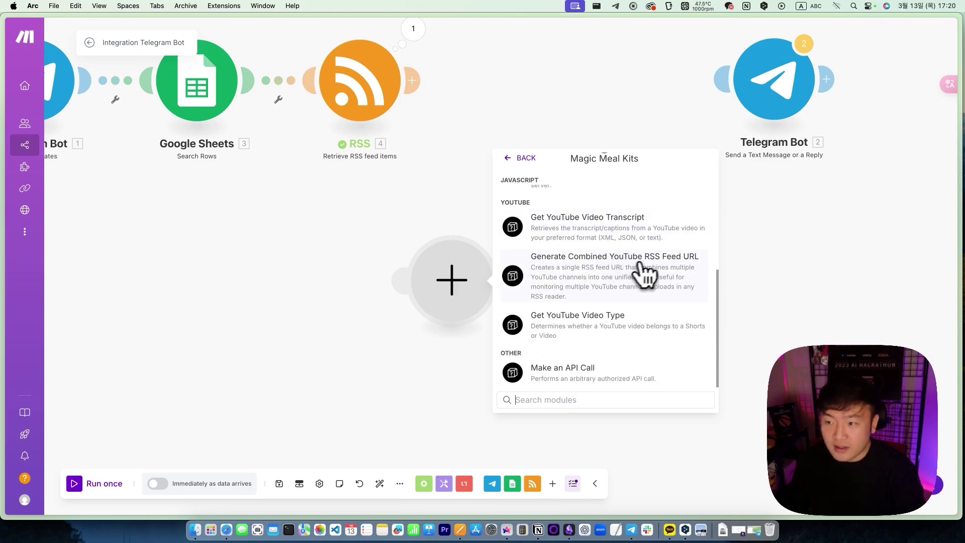
- Switch to the Magic Meal Kits website and read through its features, key benefits and list of included apps
mouse_move(21, 263)
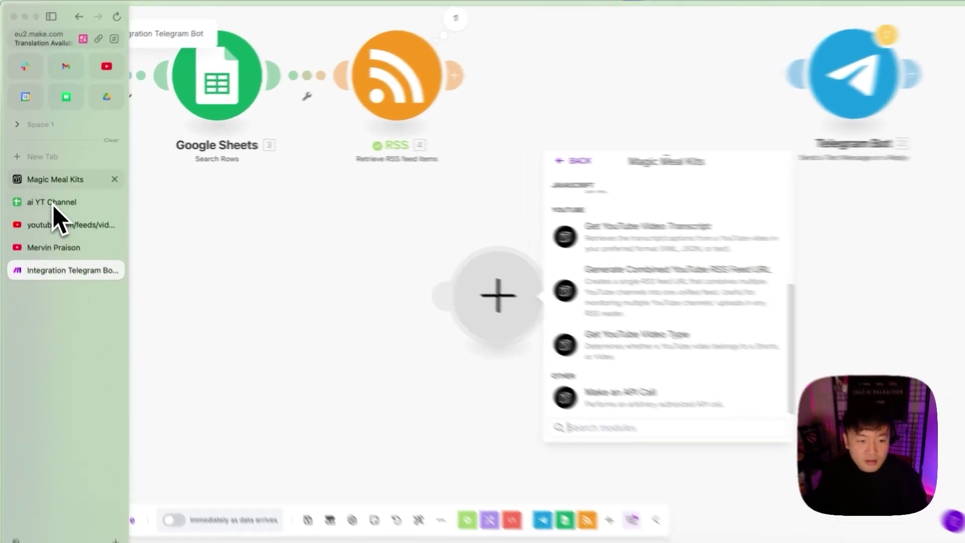
click(50, 174)
scroll(591, 347, up, 5)
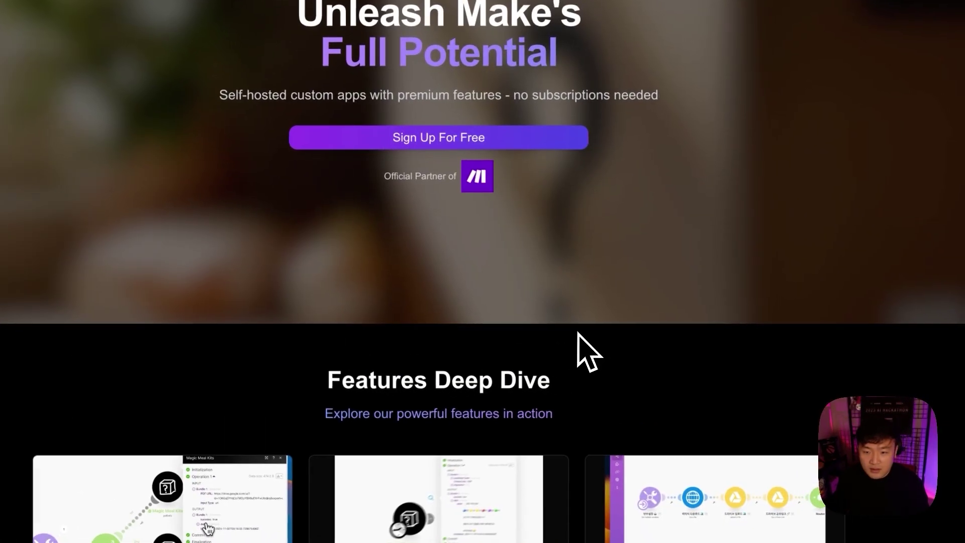
scroll(663, 362, down, 5)
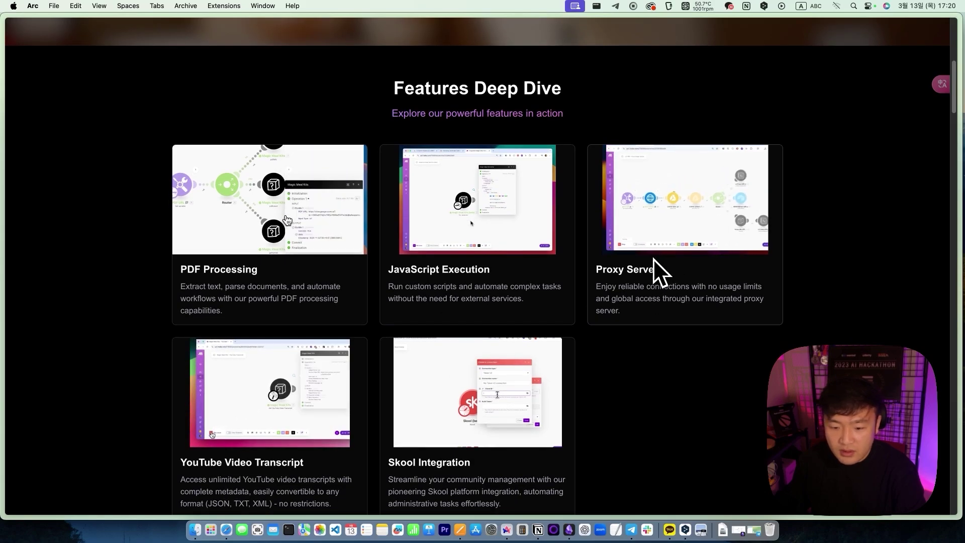
scroll(531, 315, down, 3)
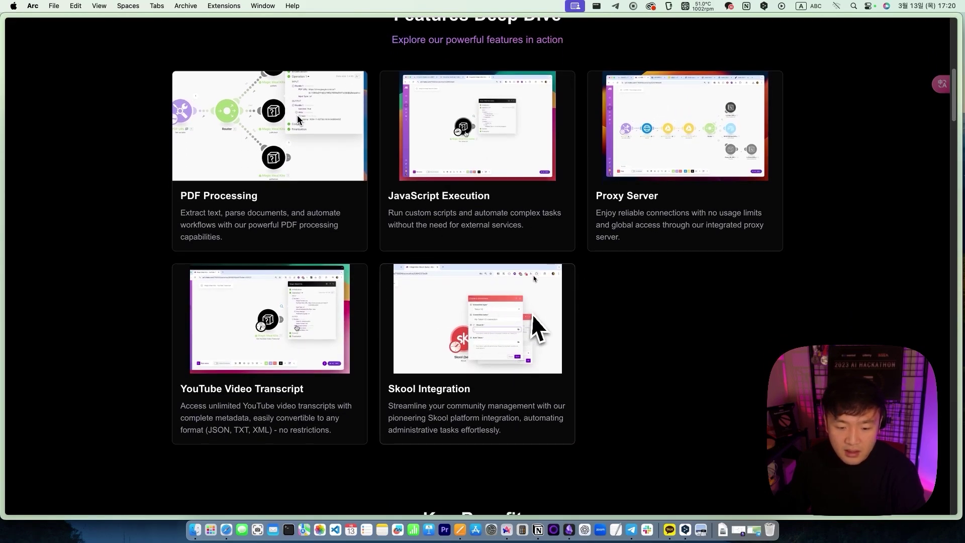
scroll(530, 316, down, 15)
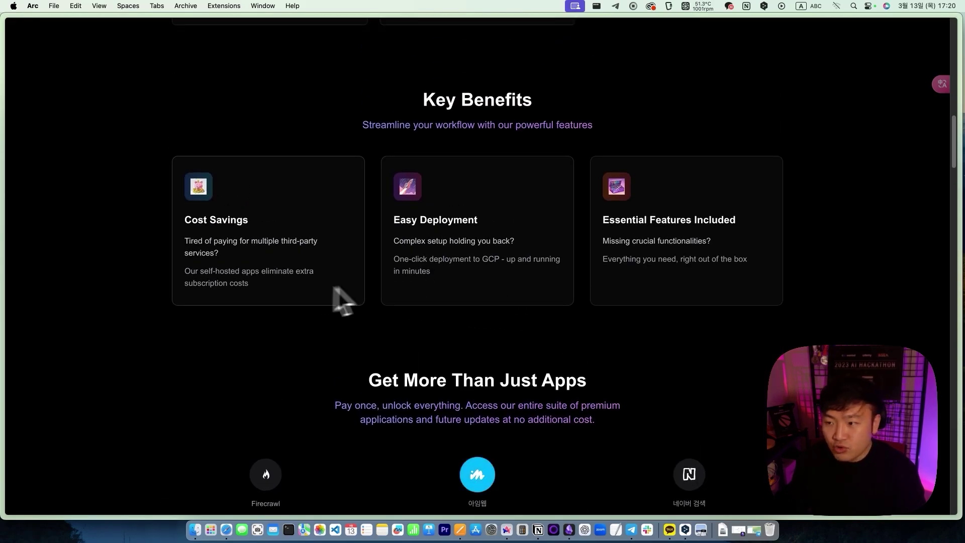
scroll(557, 291, down, 9)
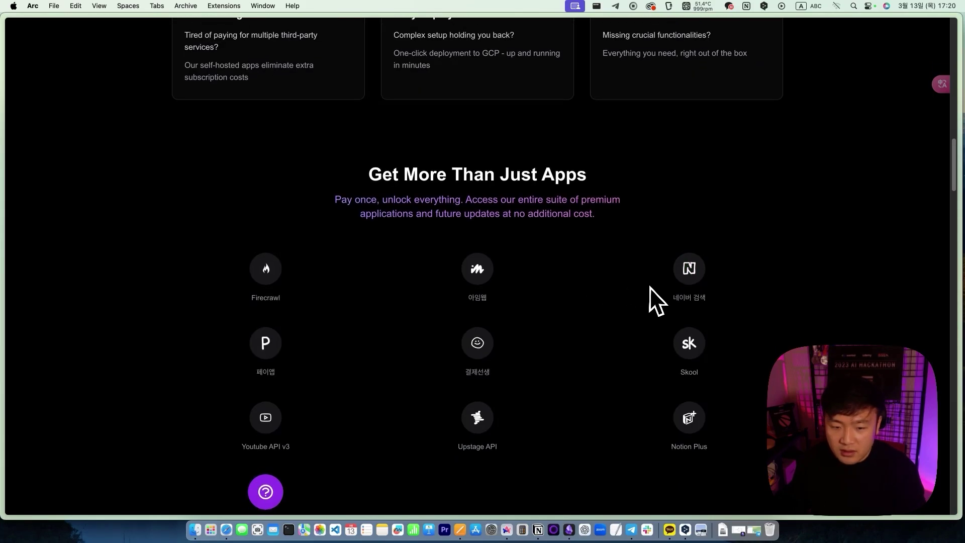
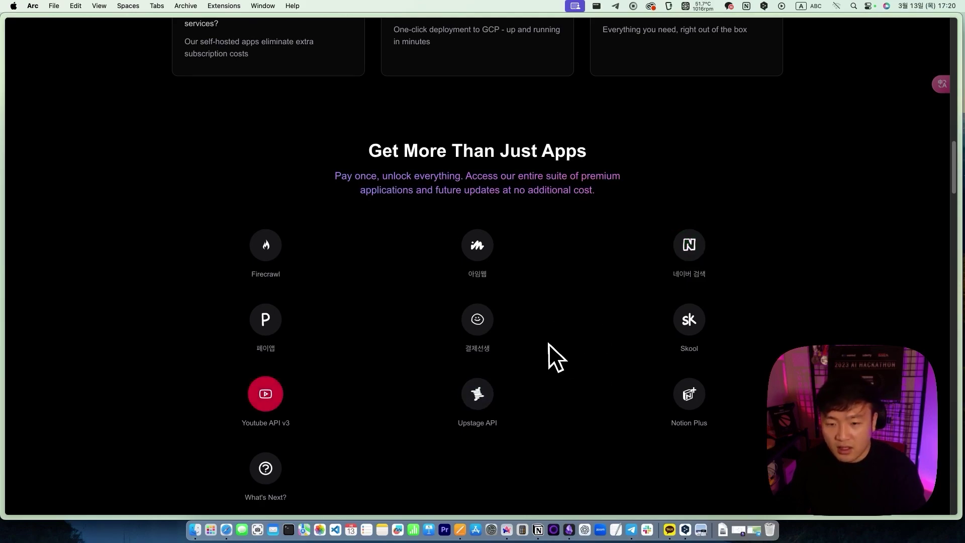
scroll(625, 303, down, 6)
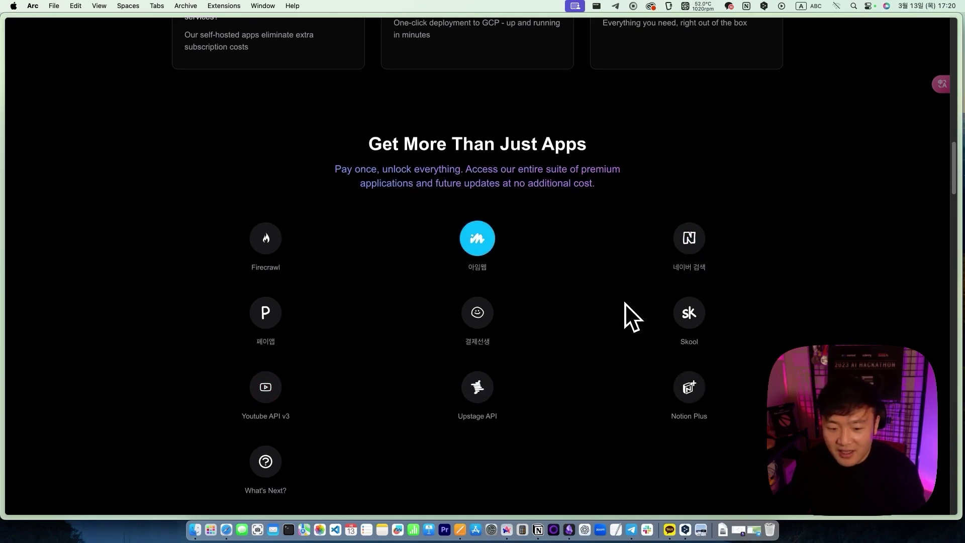
scroll(623, 303, up, 6)
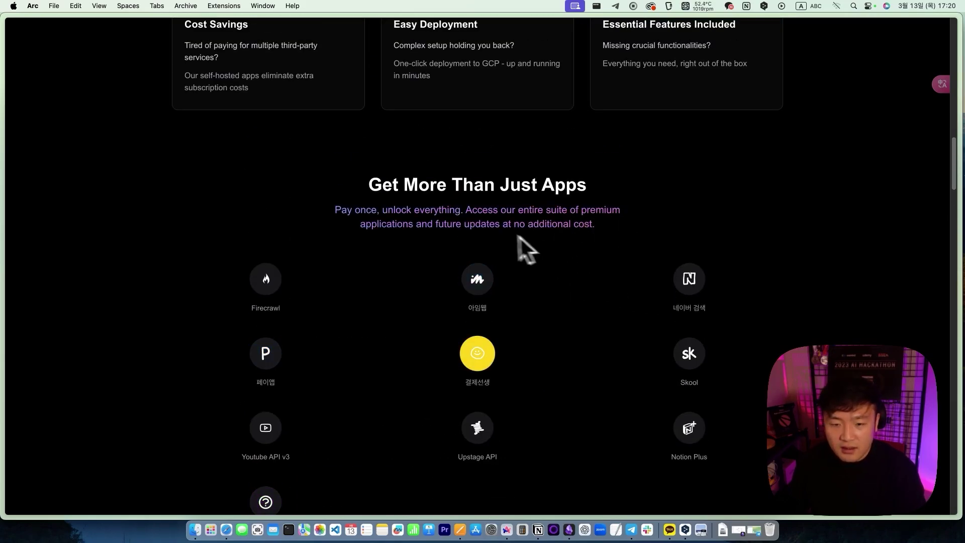
scroll(621, 291, down, 3)
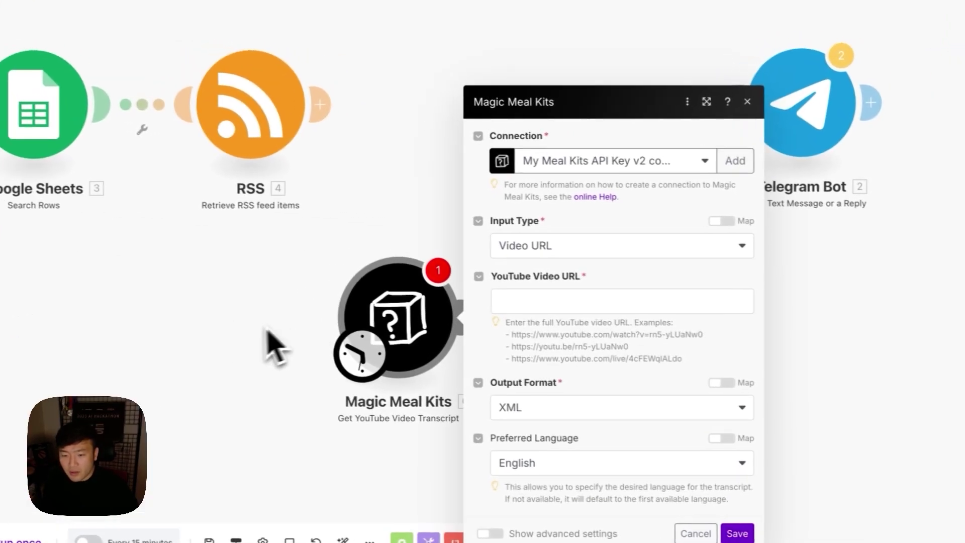
- Review the Input Type options of the Get YouTube Video Transcript module, keeping Video URL selected
click(558, 246)
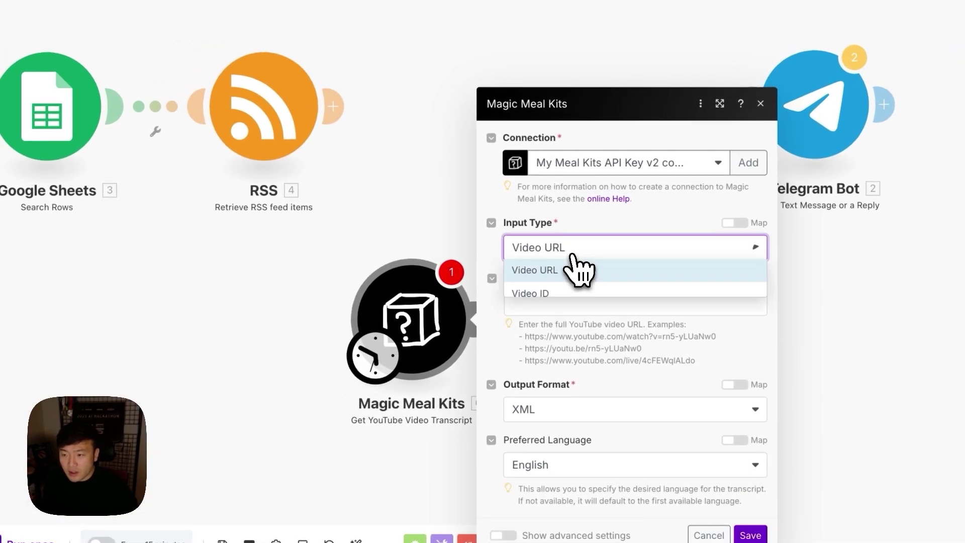
click(637, 247)
click(570, 304)
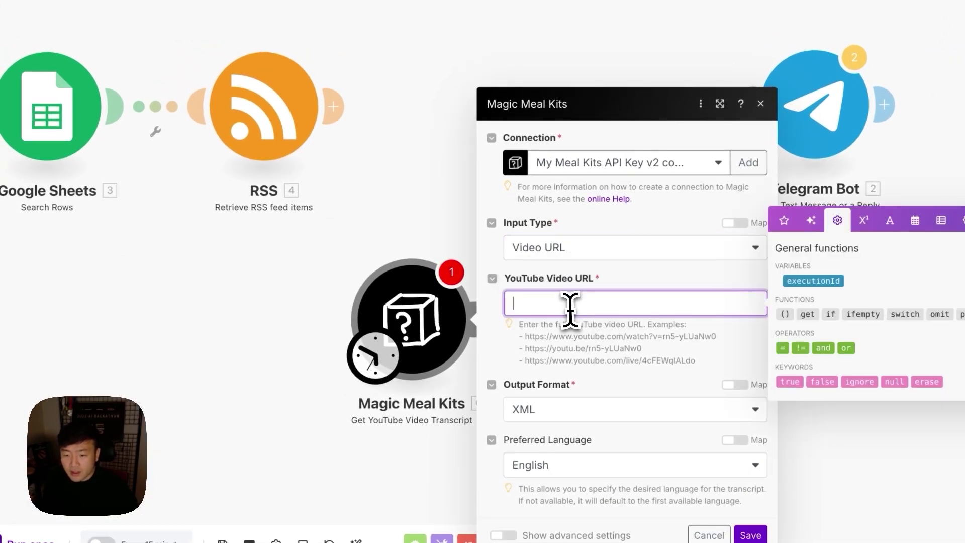
click(593, 251)
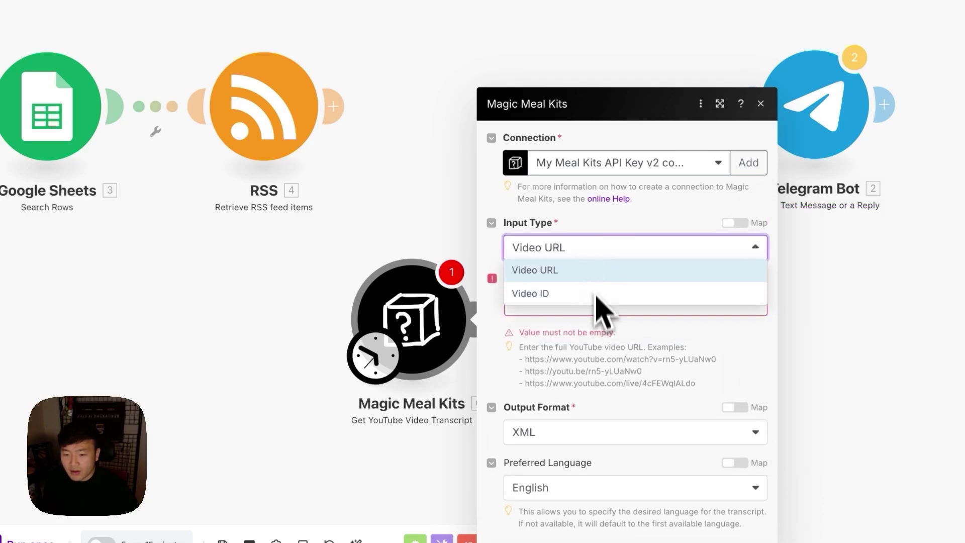
click(599, 235)
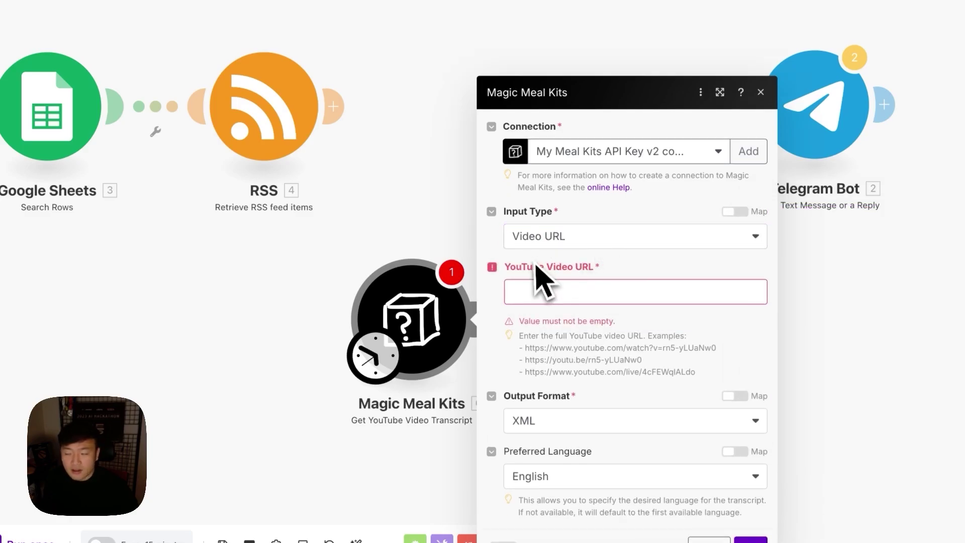
- Switch to the YouTube channel page and copy the link address of its newest video, Open Manus AI
mouse_move(10, 279)
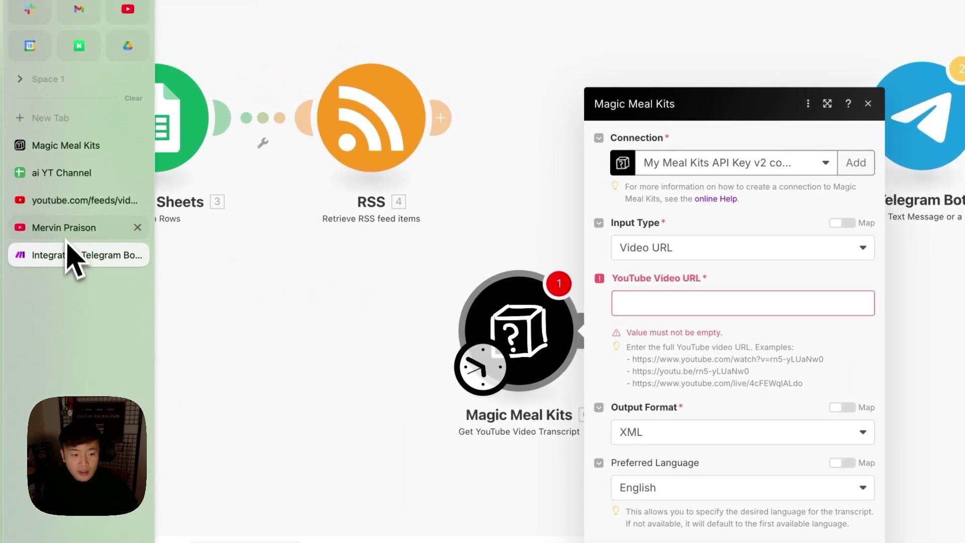
click(61, 225)
scroll(397, 302, down, 2)
right_click(385, 318)
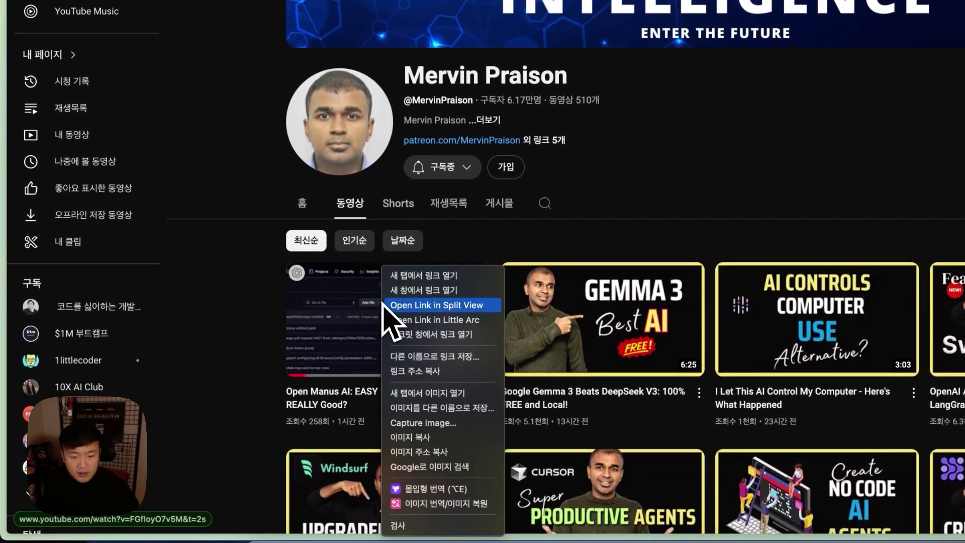
click(446, 371)
mouse_move(6, 330)
click(86, 250)
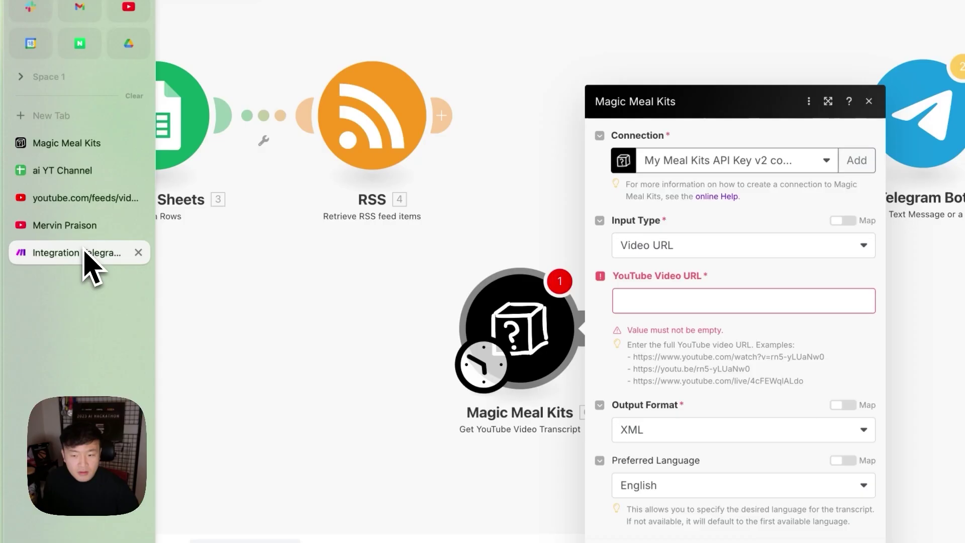
click(547, 288)
text(https://www.youtube.com/watch?v=FGfloyO7v5M&t=2s)
shift+click(669, 288)
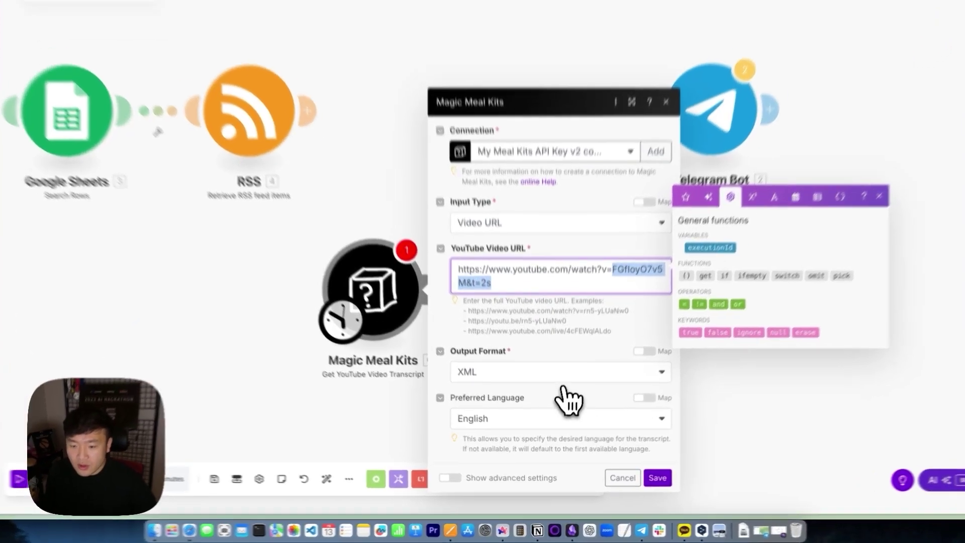
- Set the transcript module's Output Format to Text and choose English as the Preferred Language
click(563, 374)
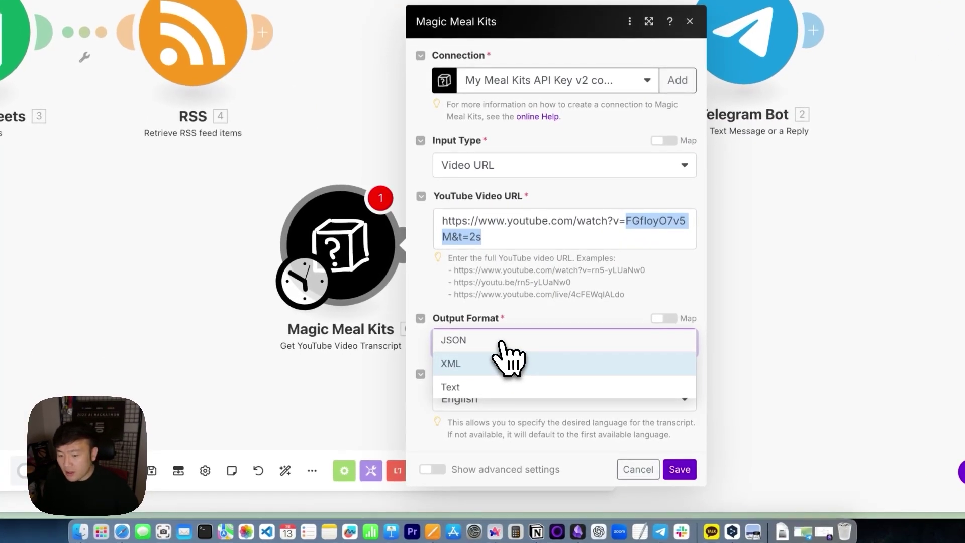
click(503, 366)
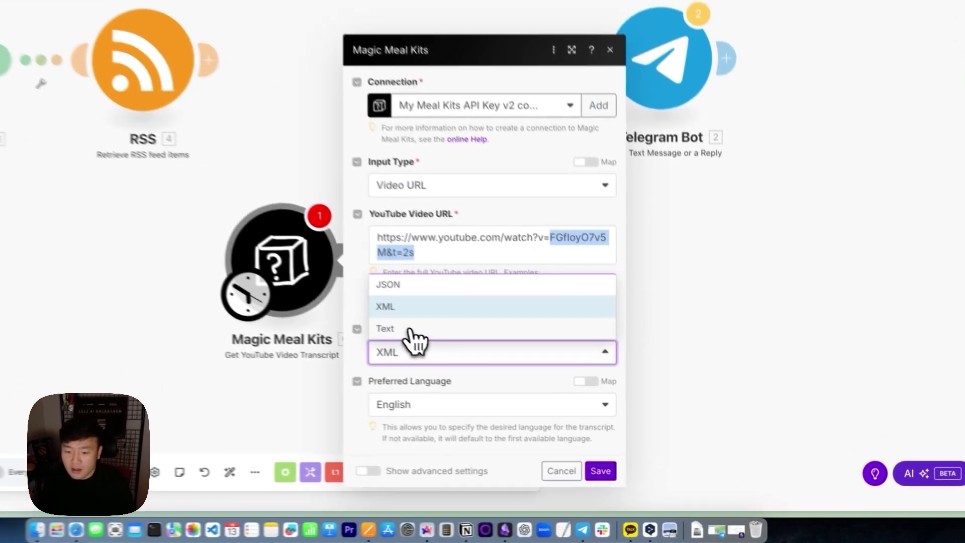
click(485, 368)
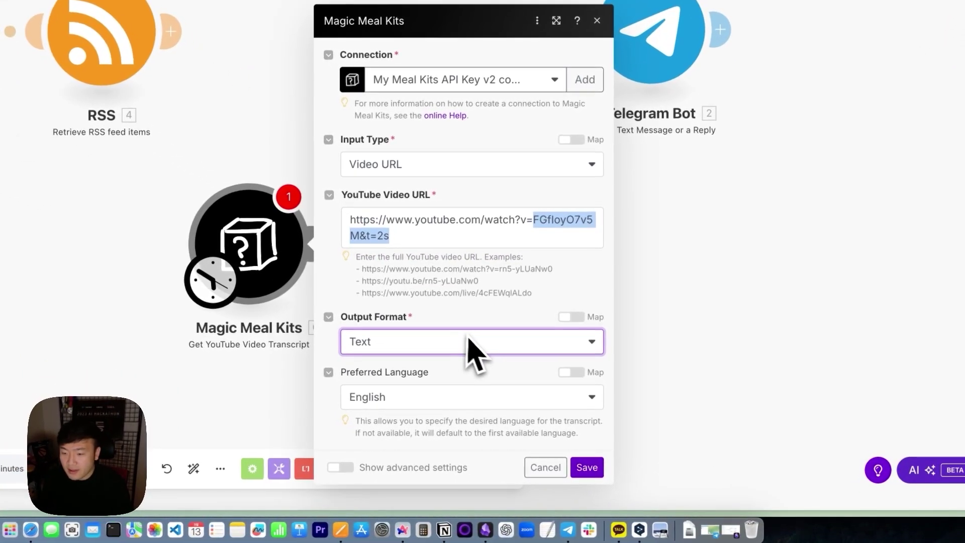
click(409, 401)
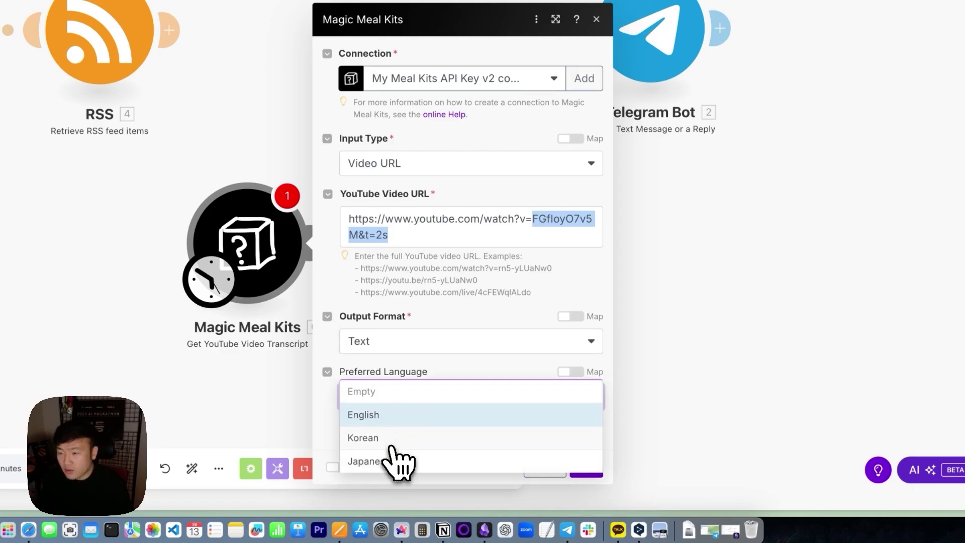
click(393, 421)
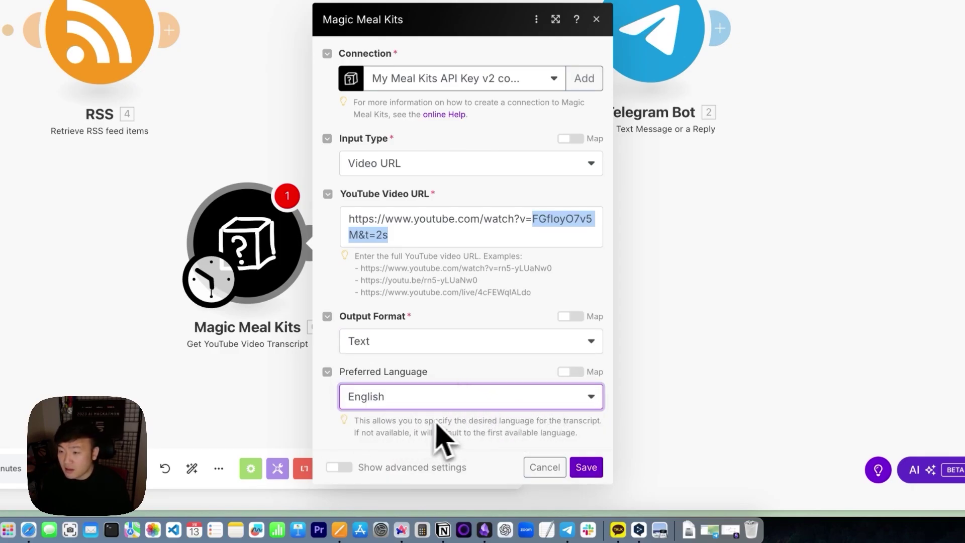
- Save the transcript module, run it on its own and inspect the Transcript Content in its output
click(586, 467)
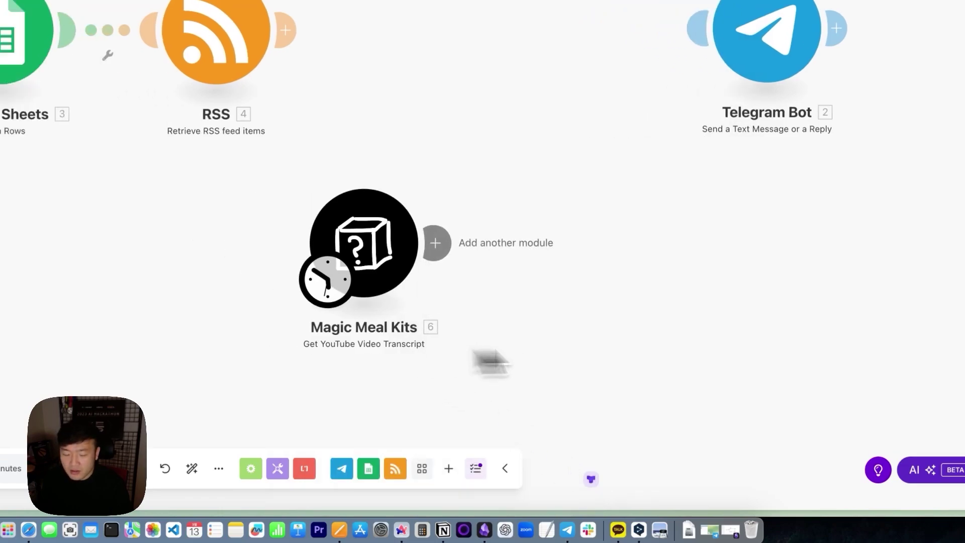
right_click(428, 249)
click(461, 276)
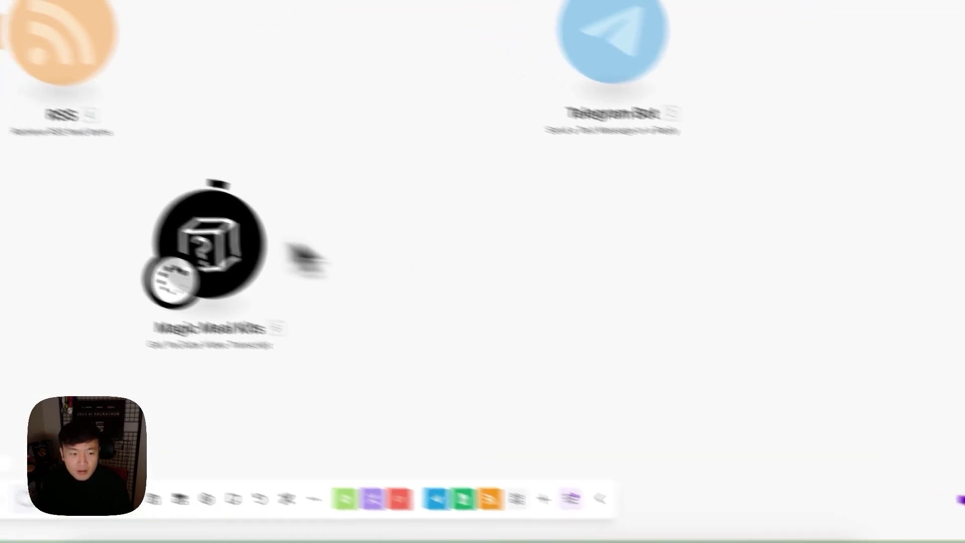
click(396, 311)
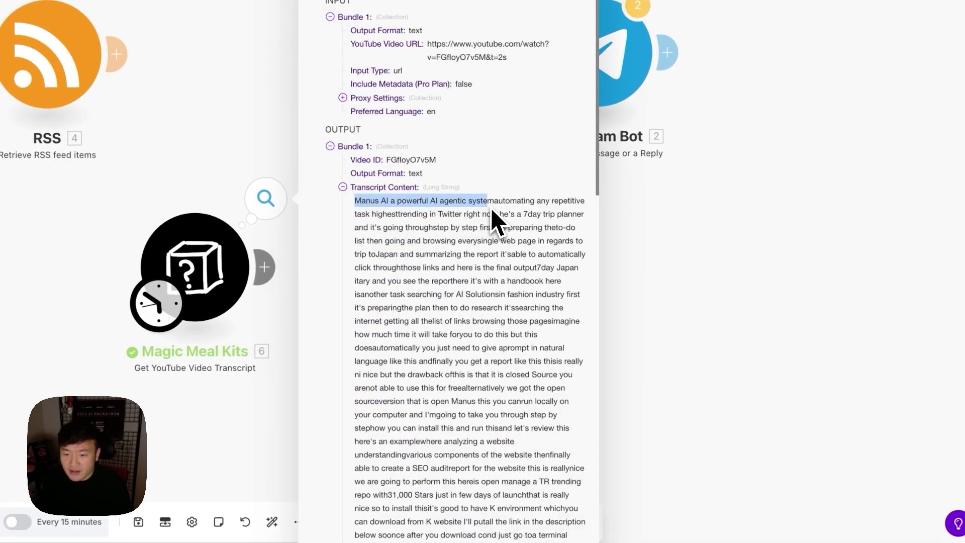
drag(518, 217, 565, 274)
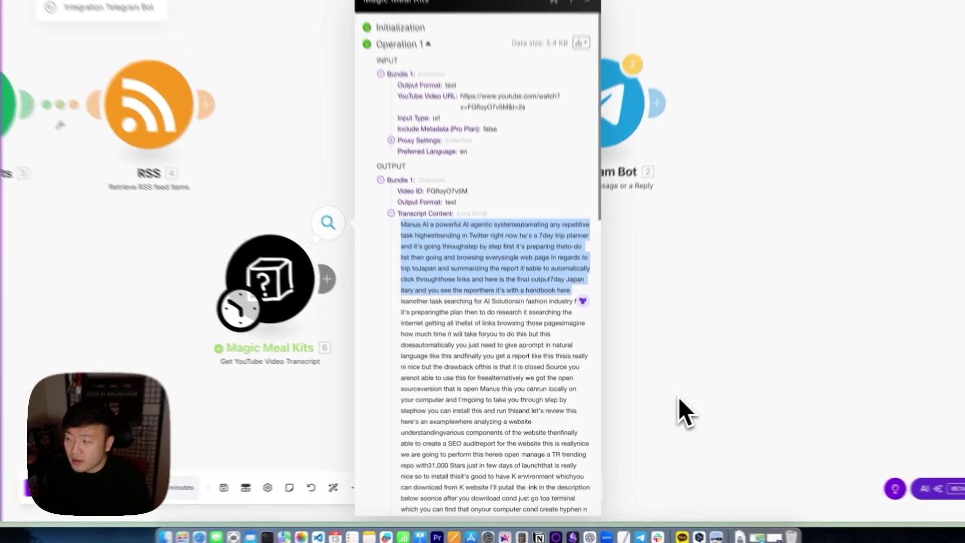
click(667, 400)
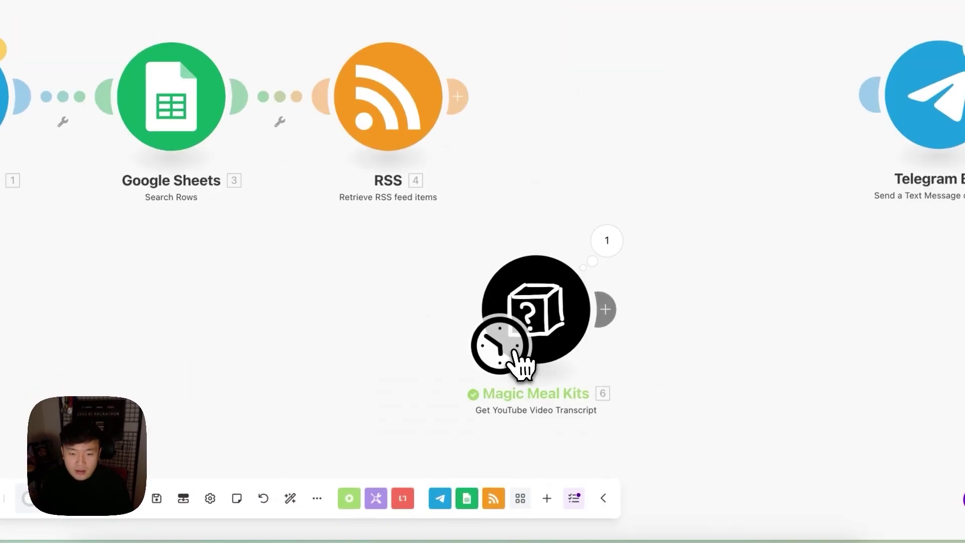
- Attach the Get YouTube Video Transcript module to the RSS module and align it in the scenario row
drag(519, 335, 596, 160)
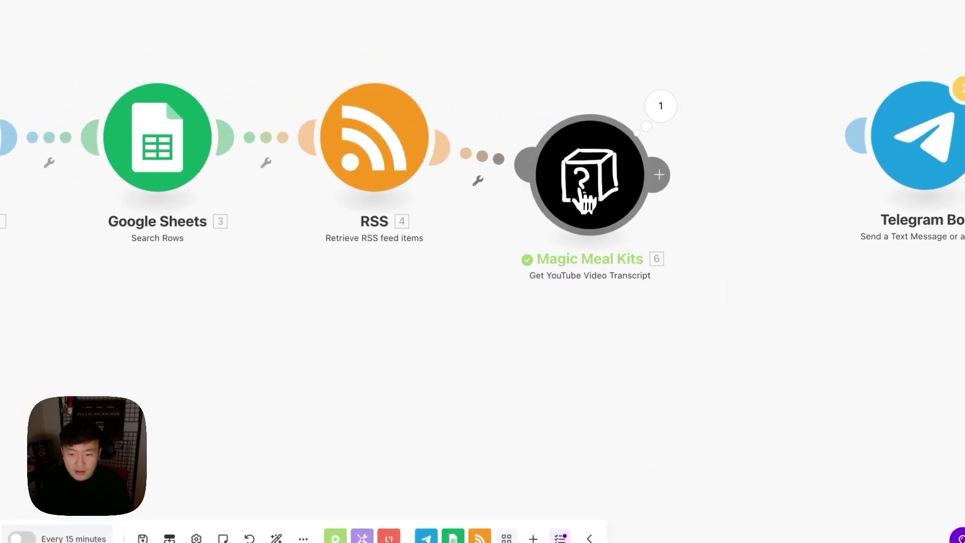
drag(585, 201, 599, 157)
scroll(556, 362, up, 2)
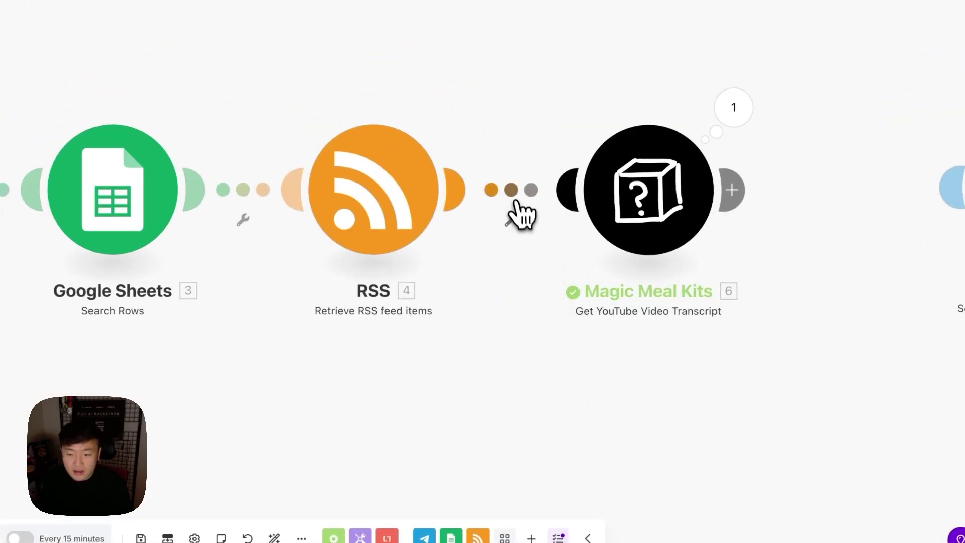
- Insert a Magic Meal Kits Get YouTube Video Type module between the RSS and transcript modules
click(517, 209)
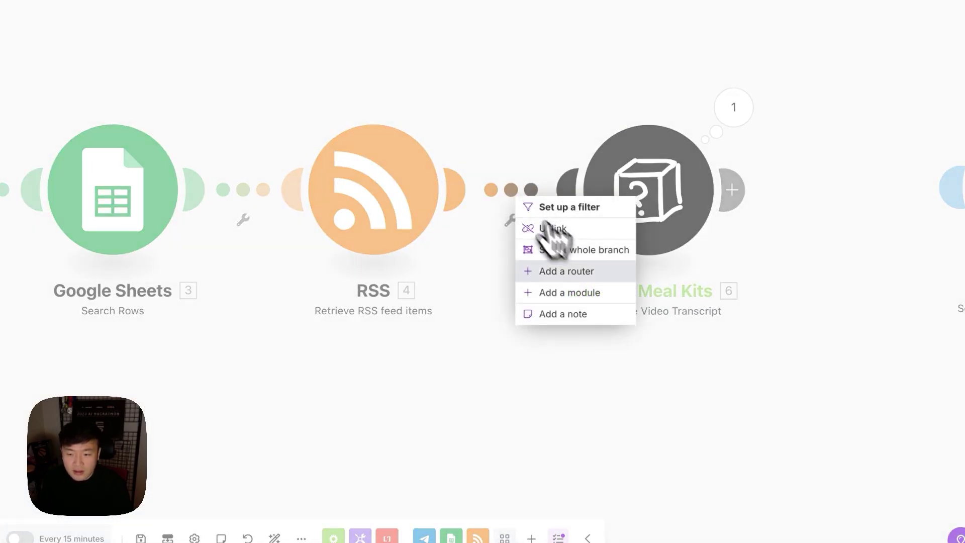
click(601, 296)
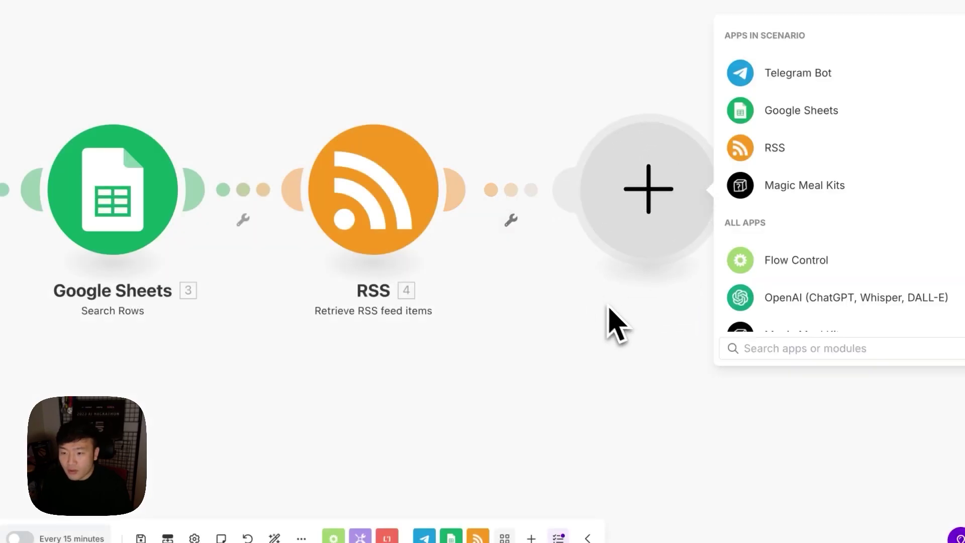
click(523, 254)
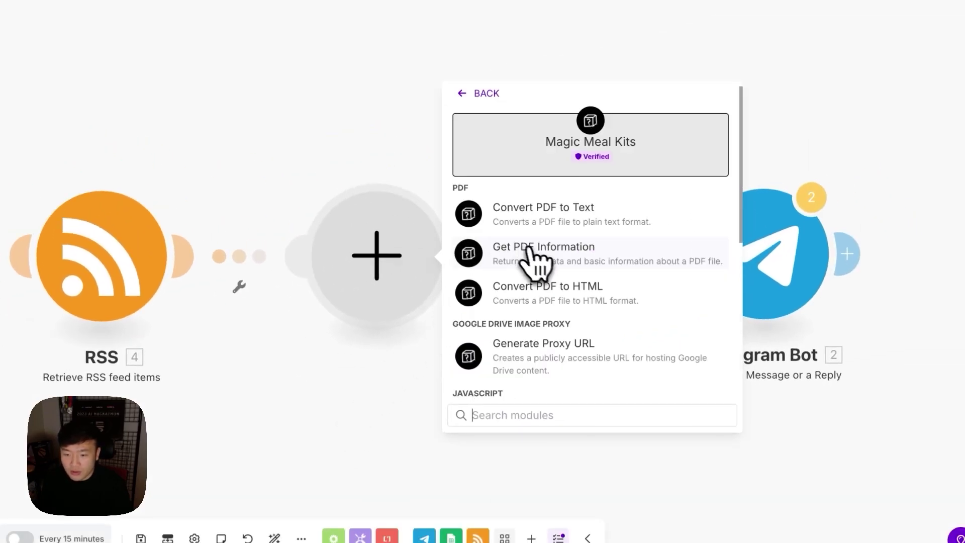
scroll(613, 332, down, 3)
scroll(634, 327, down, 5)
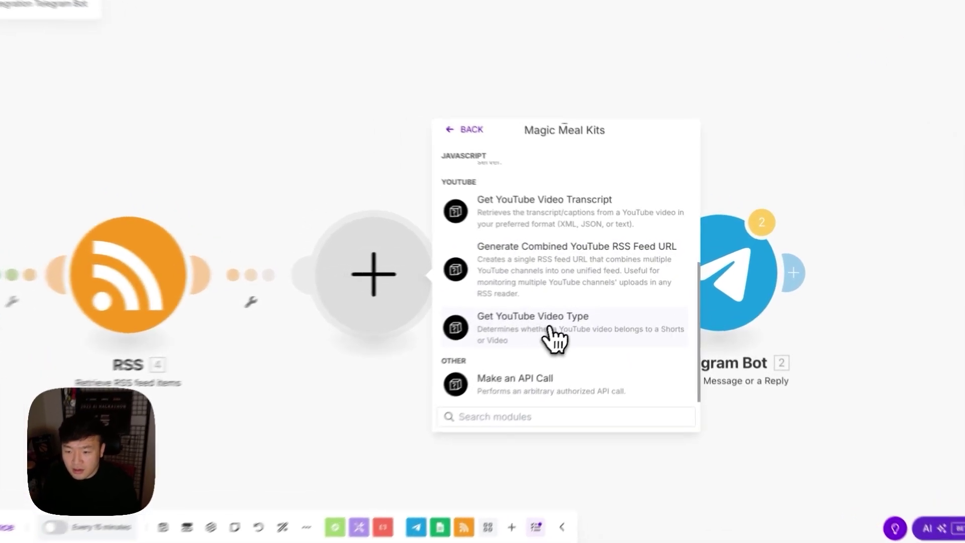
click(546, 321)
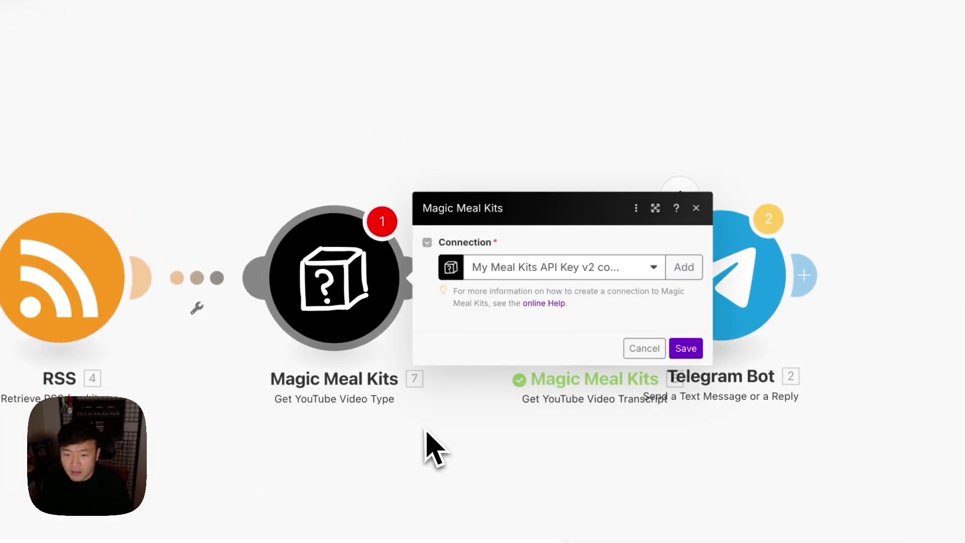
- Map the RSS item's URL as the video type module's YouTube Video URL, save it and move the Telegram Bot module farther right
click(468, 310)
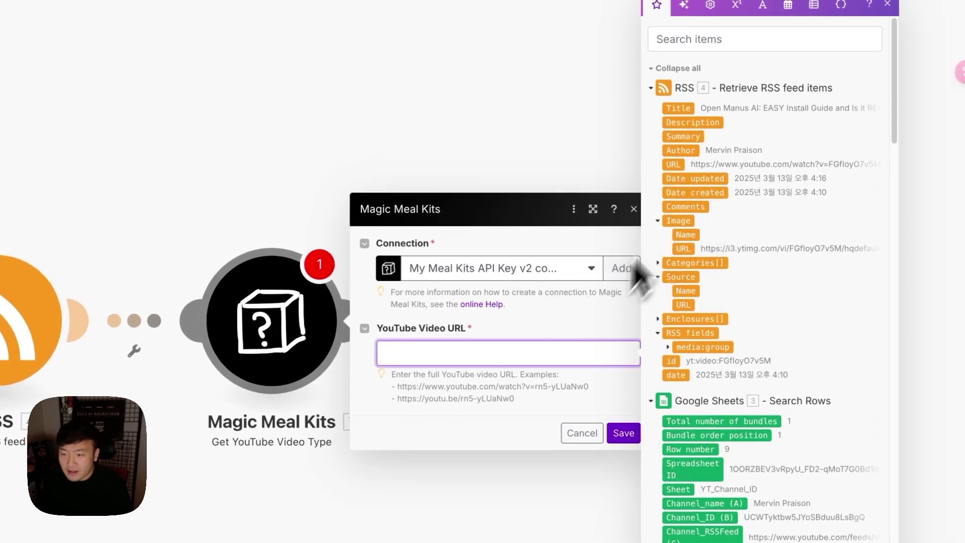
drag(679, 171, 402, 353)
click(623, 433)
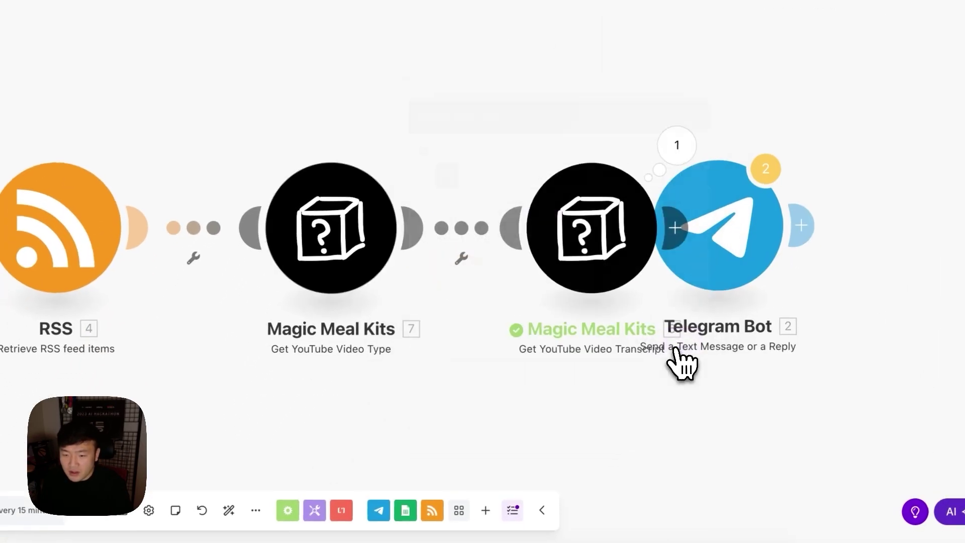
drag(522, 429, 383, 401)
drag(472, 246, 769, 253)
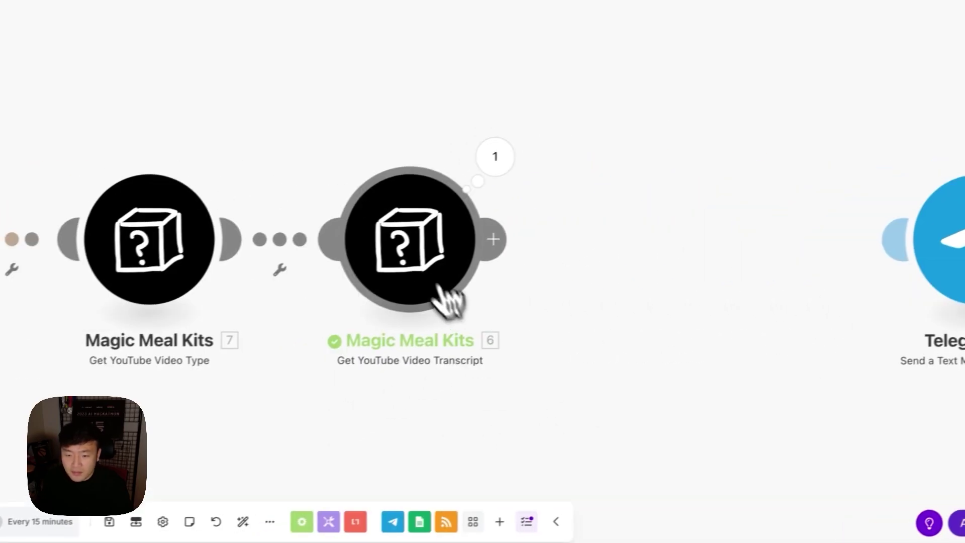
- Set up a filter between the video type and transcript modules, labelled "long-form video"
click(305, 245)
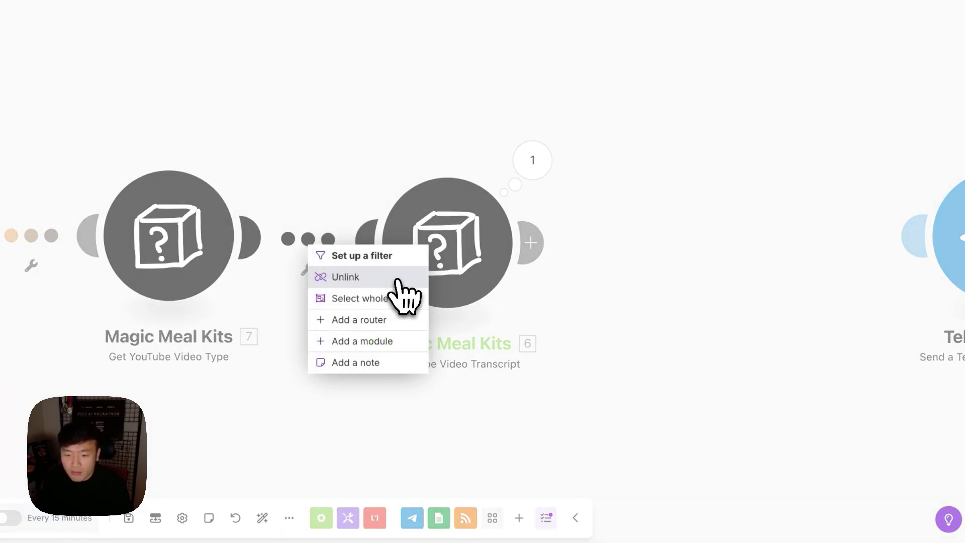
click(397, 258)
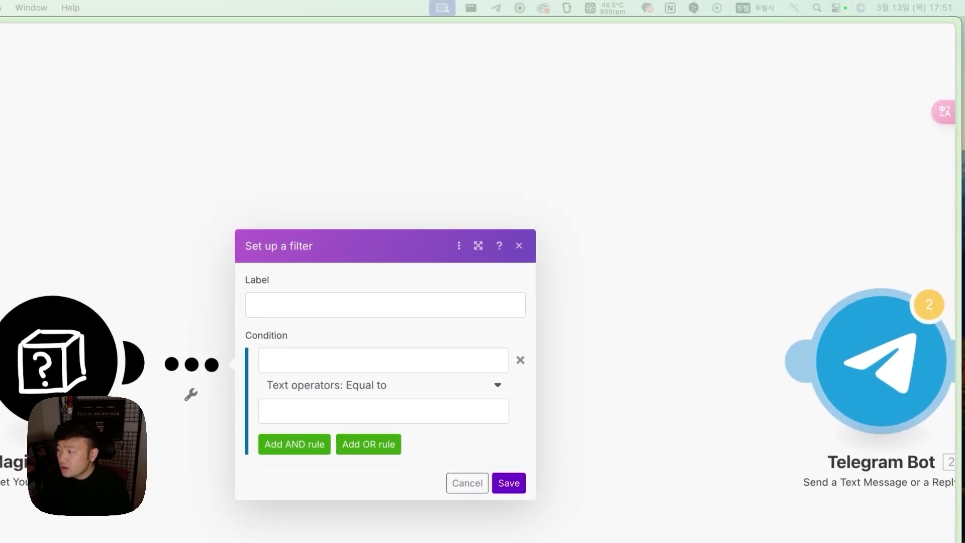
click(355, 305)
text(long-form video)
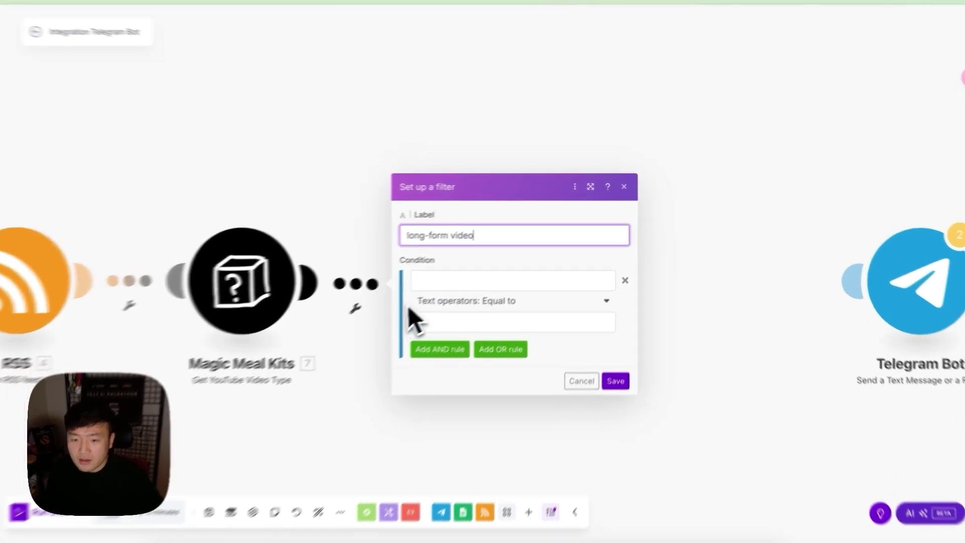
- Define the filter condition as Video Type, text operator Equal to, "video", and save the filter
click(442, 272)
click(659, 128)
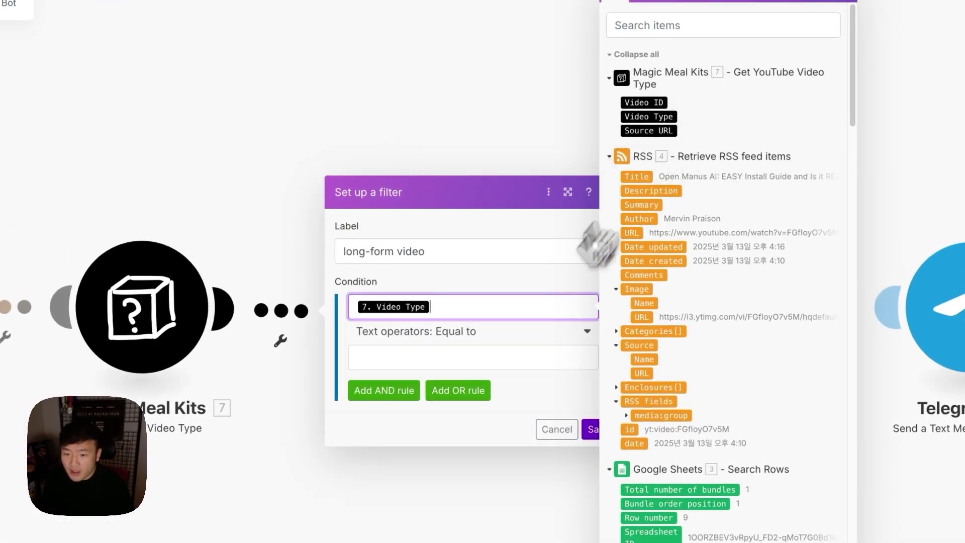
click(480, 333)
click(475, 334)
click(475, 357)
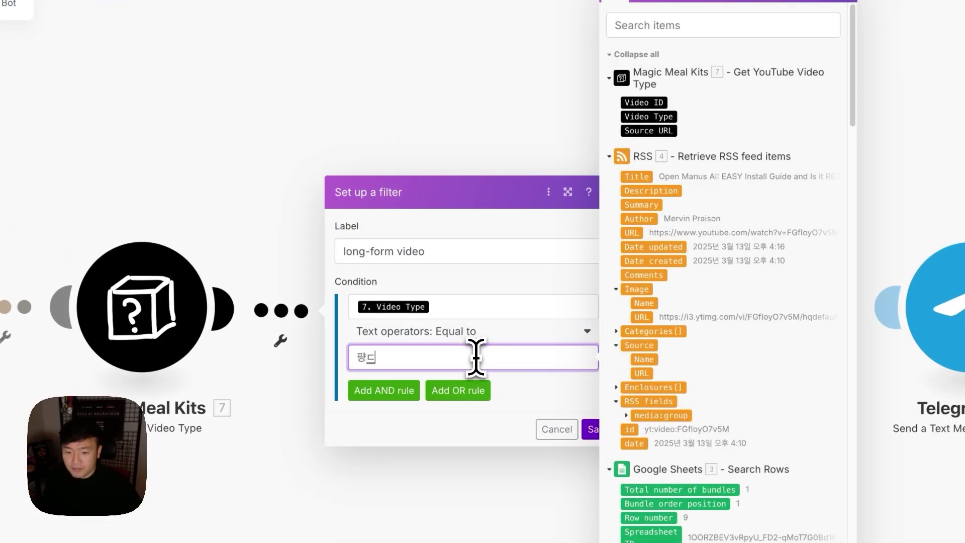
key(BackSpace)
key(BackSpace)
text(video)
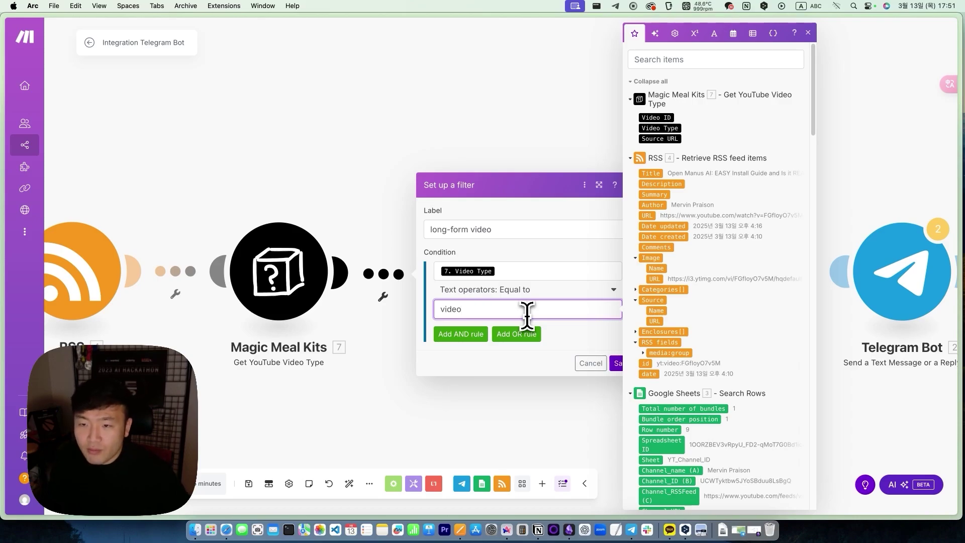
click(617, 363)
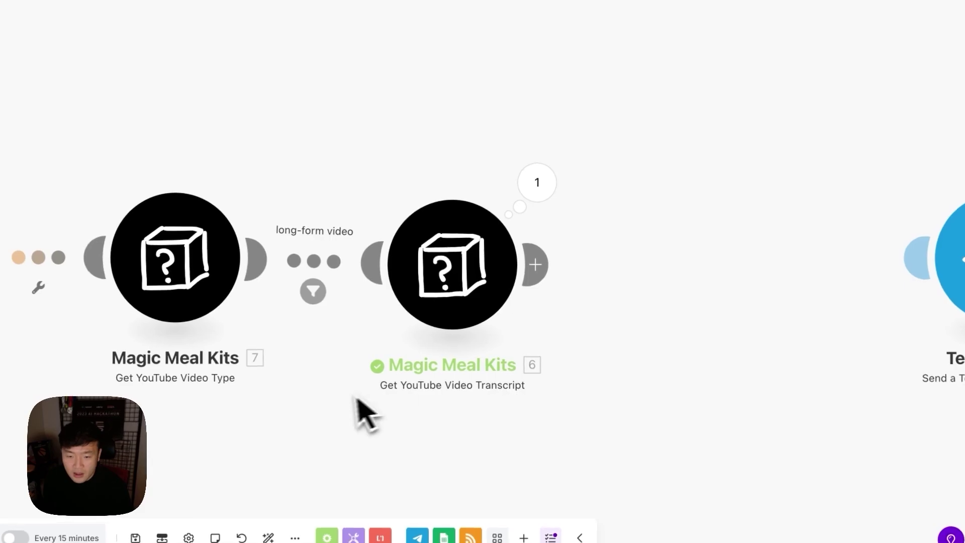
- Replace the transcript module's YouTube Video URL with the RSS item's mapped URL and save the module
click(490, 282)
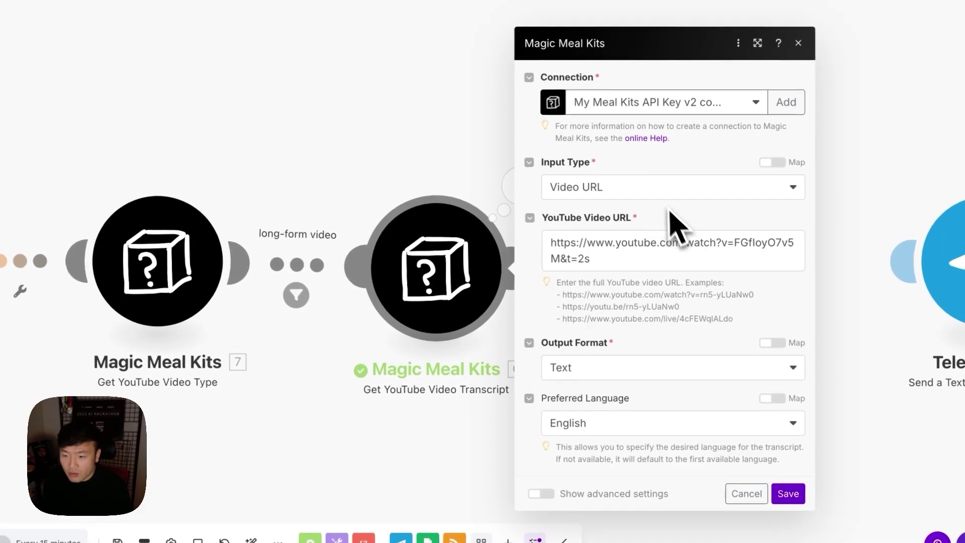
triple_click(642, 230)
key(BackSpace)
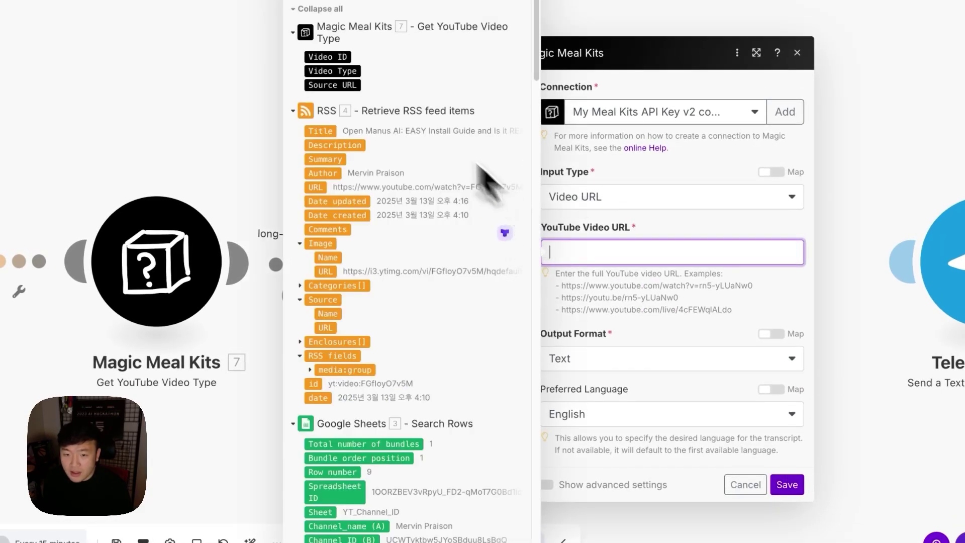
click(316, 191)
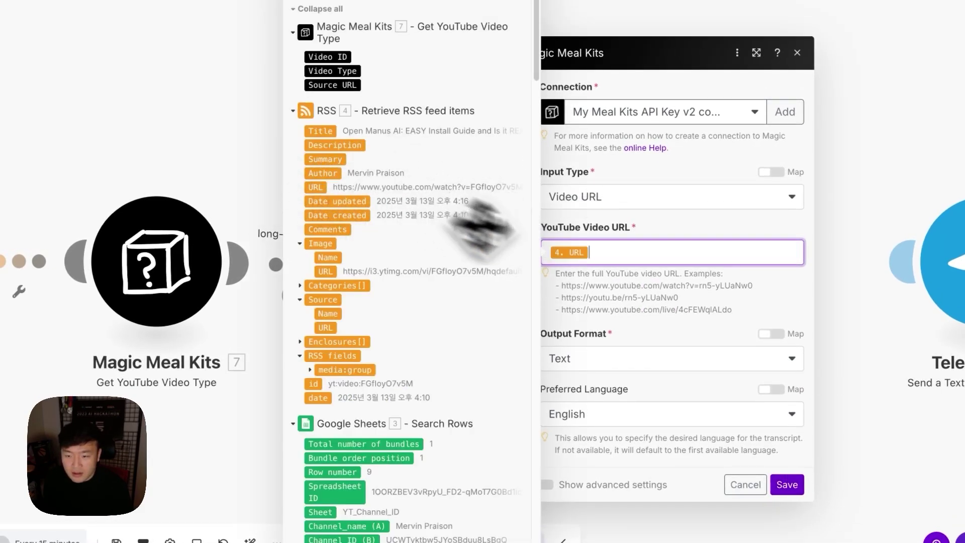
click(787, 484)
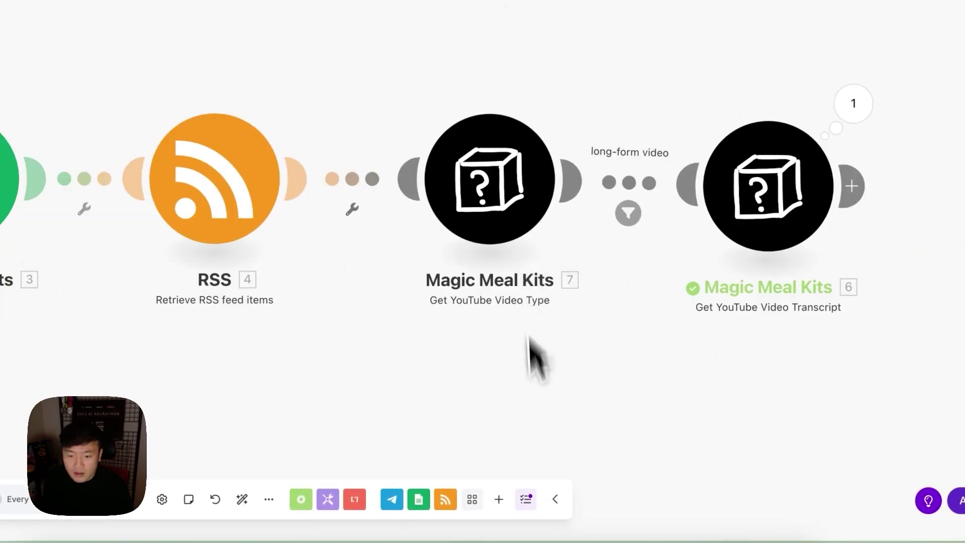
- Run the whole scenario once so that it listens for a Telegram message
scroll(399, 390, left, 5)
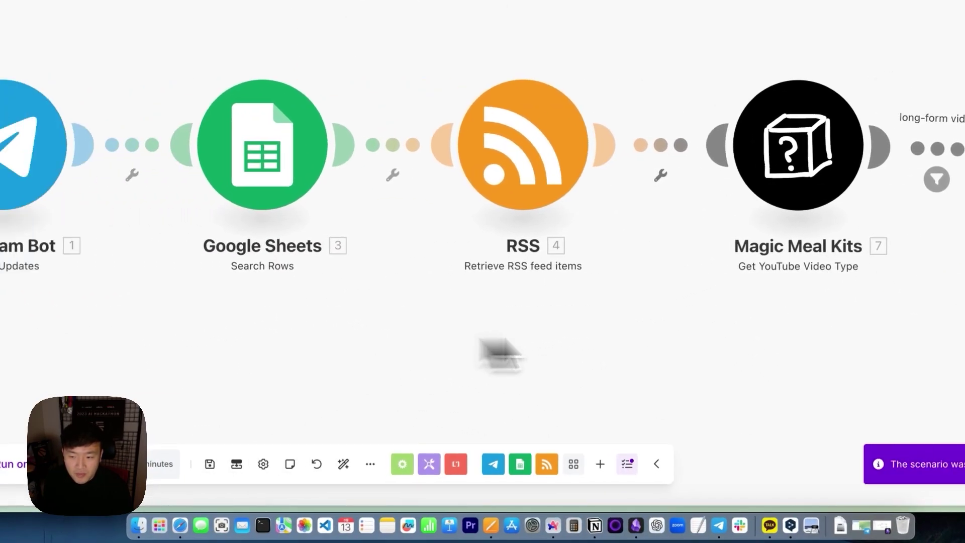
scroll(647, 352, left, 3)
scroll(593, 340, right, 2)
scroll(612, 345, left, 2)
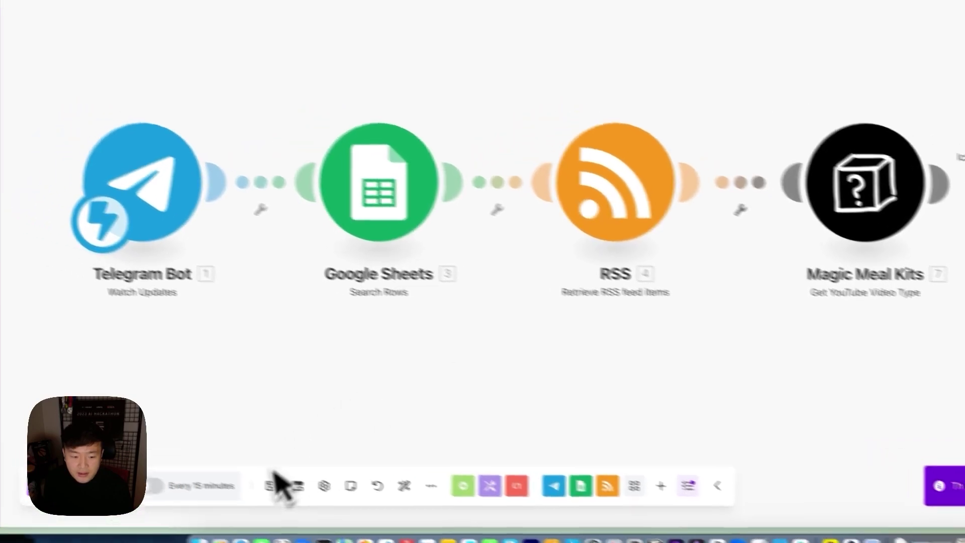
click(118, 518)
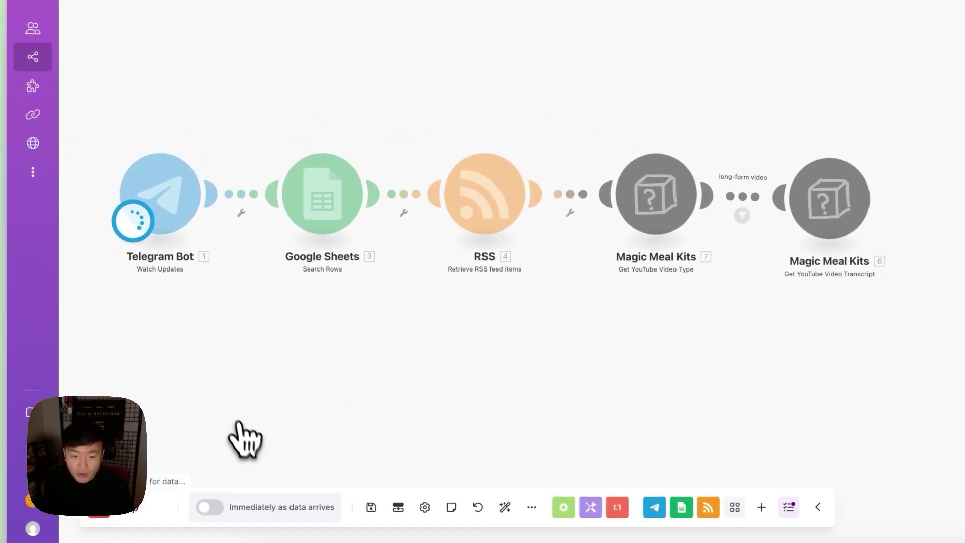
- Switch to the ai YT Channel spreadsheet and check the DS category in cell E9
mouse_move(15, 233)
click(78, 125)
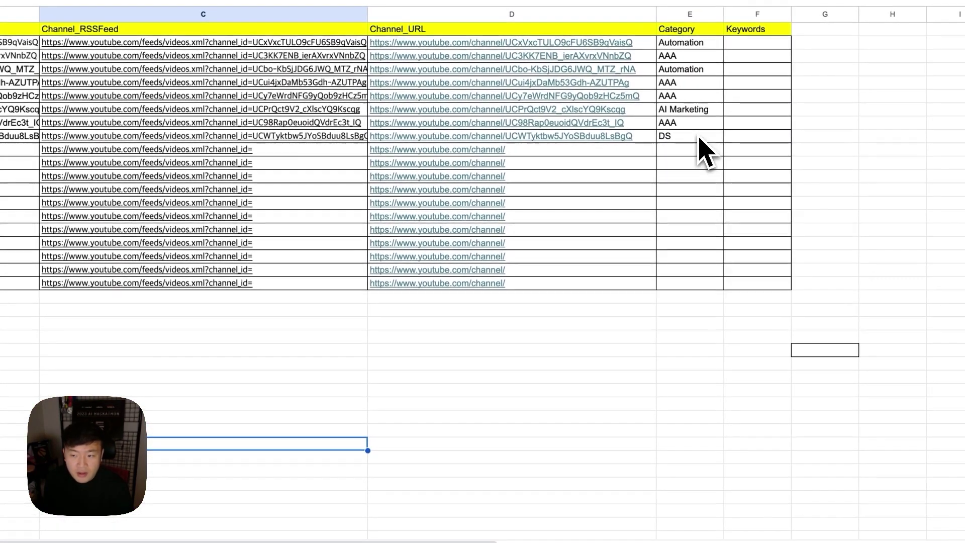
click(700, 132)
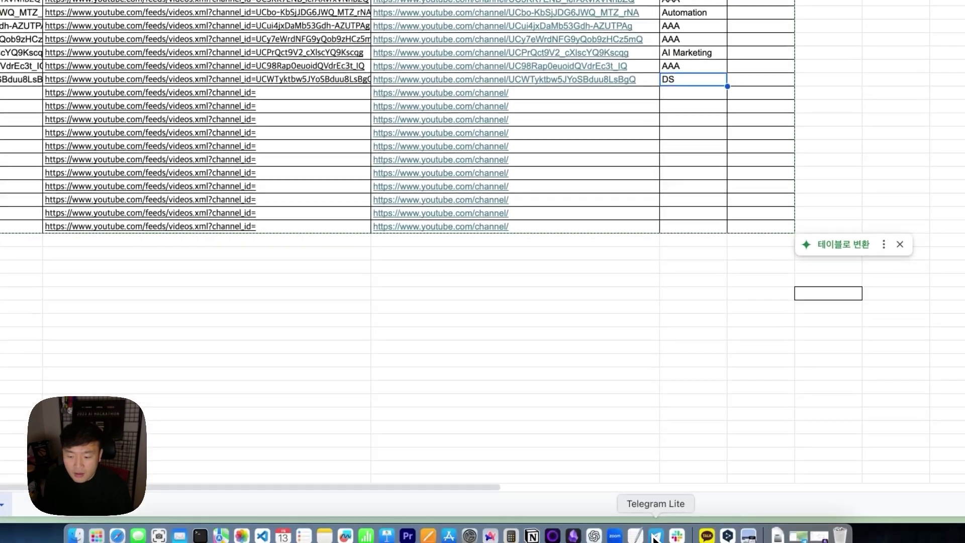
- Switch to Telegram, send "ds" to the summary bot and return to the running Make scenario
click(654, 528)
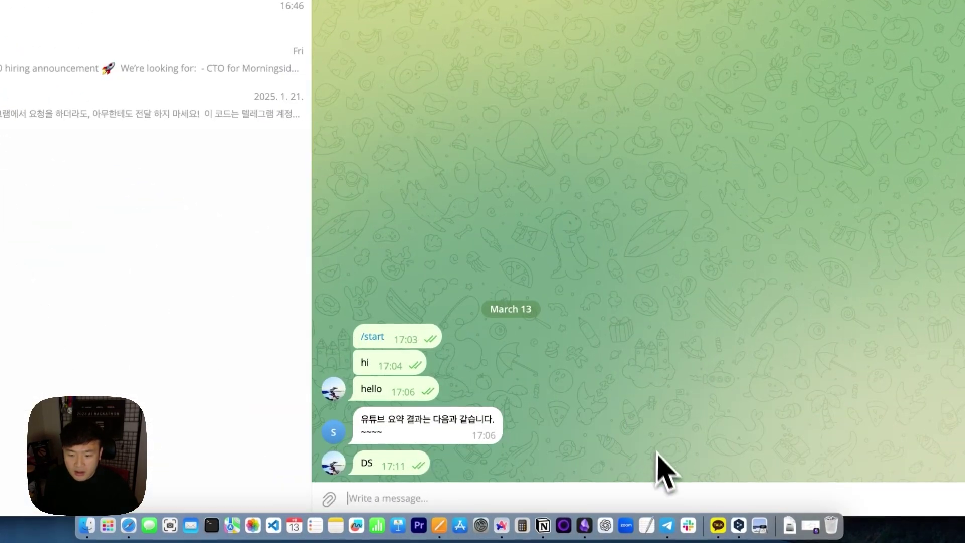
text(ds)
key(Return)
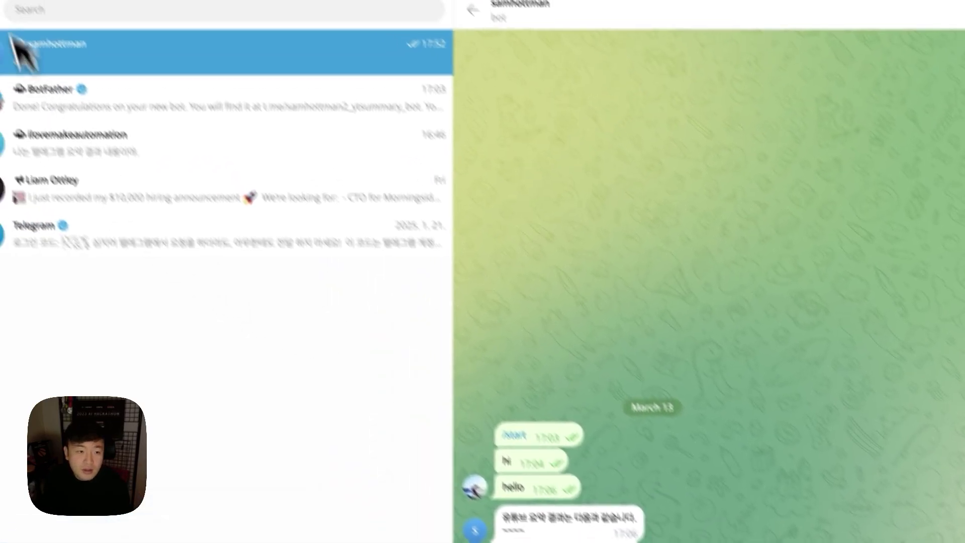
click(17, 40)
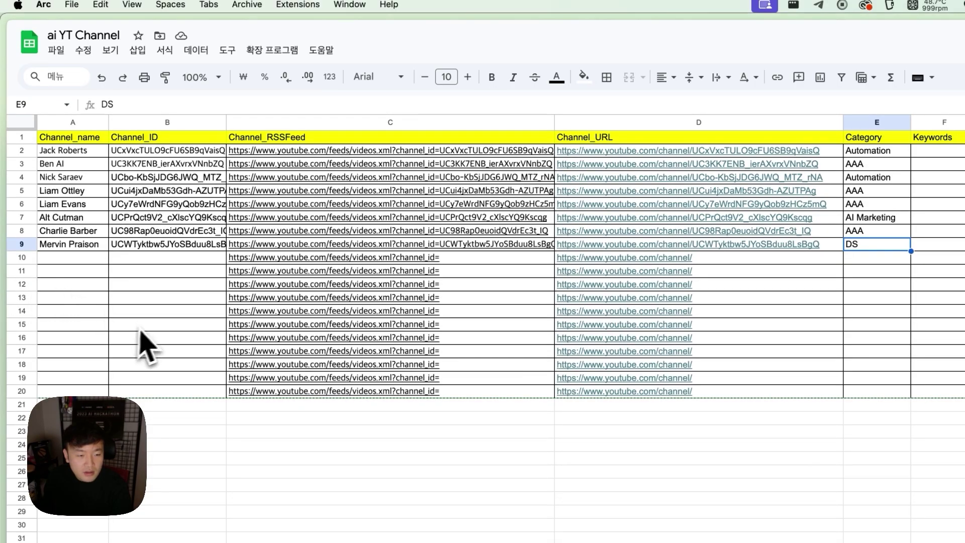
click(75, 342)
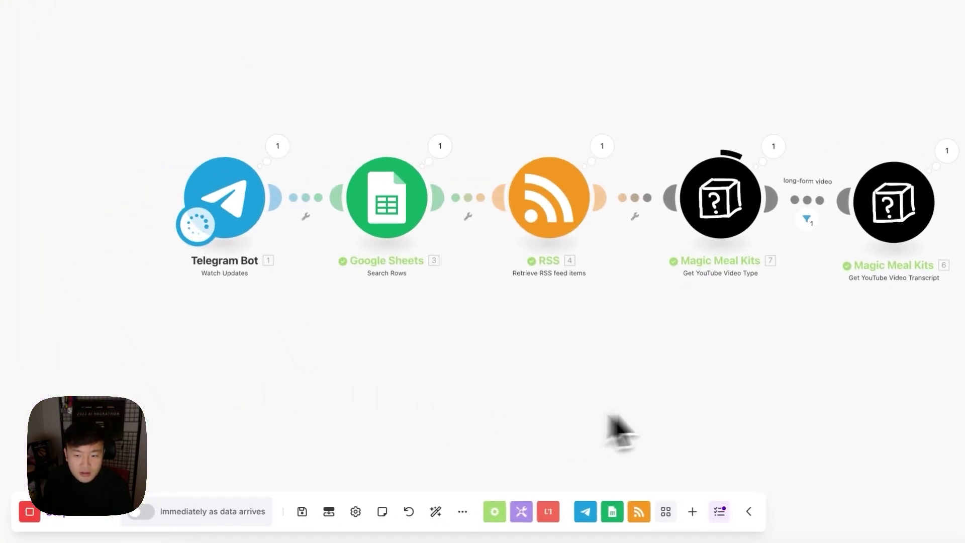
- Inspect the run outputs of the Telegram Bot message and the Google Sheets channel row lookup
click(335, 175)
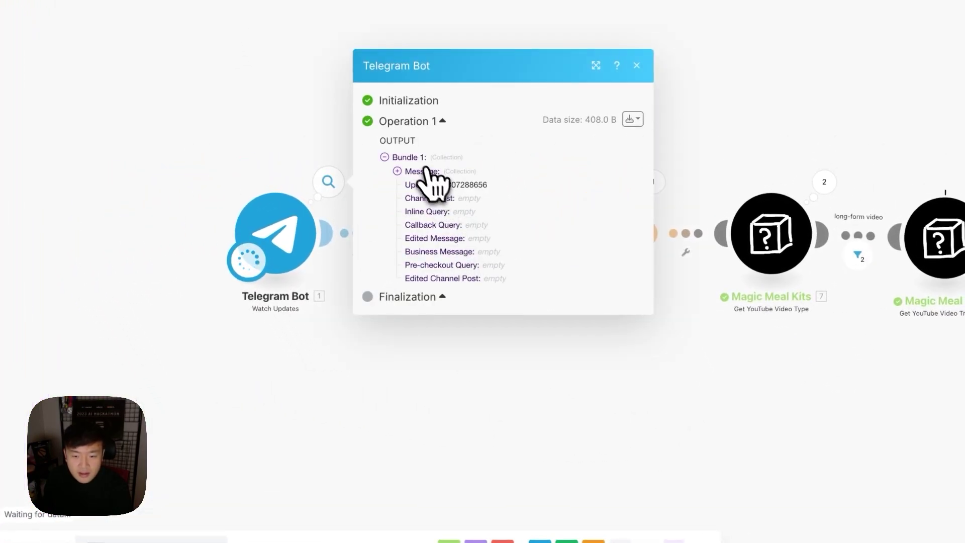
click(441, 167)
click(445, 397)
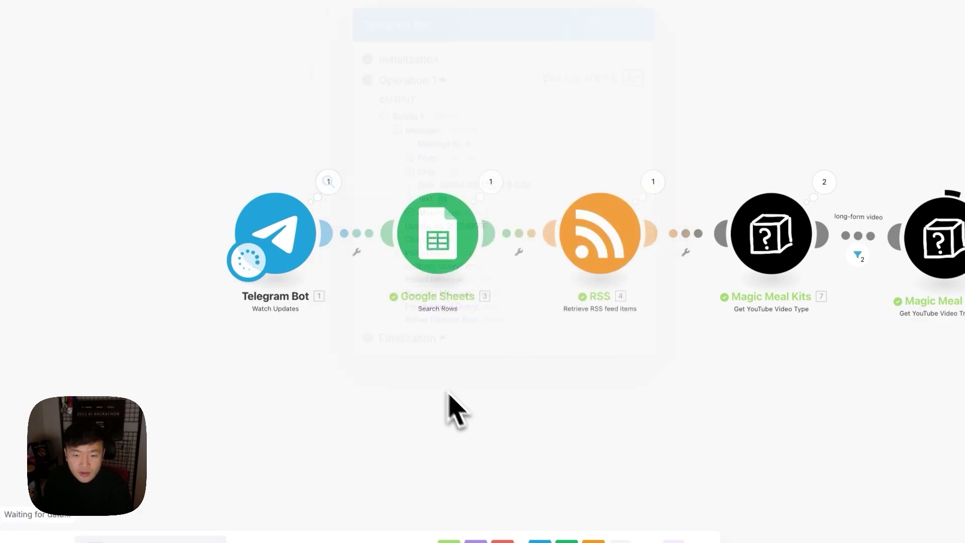
scroll(473, 405, right, 5)
click(365, 177)
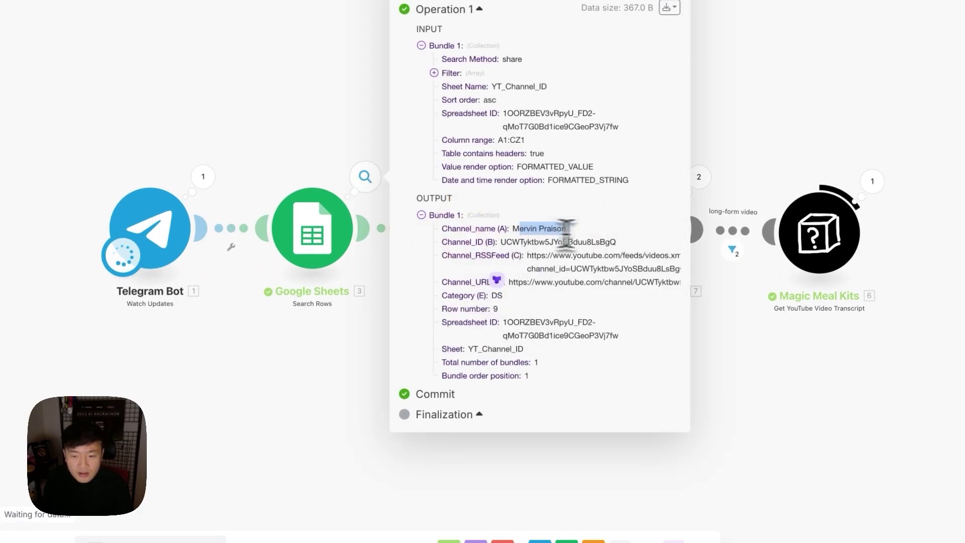
triple_click(601, 271)
click(351, 439)
- Inspect the RSS module's run, checking its Date to and Date from inputs and the video details in both output bundles
scroll(334, 463, right, 5)
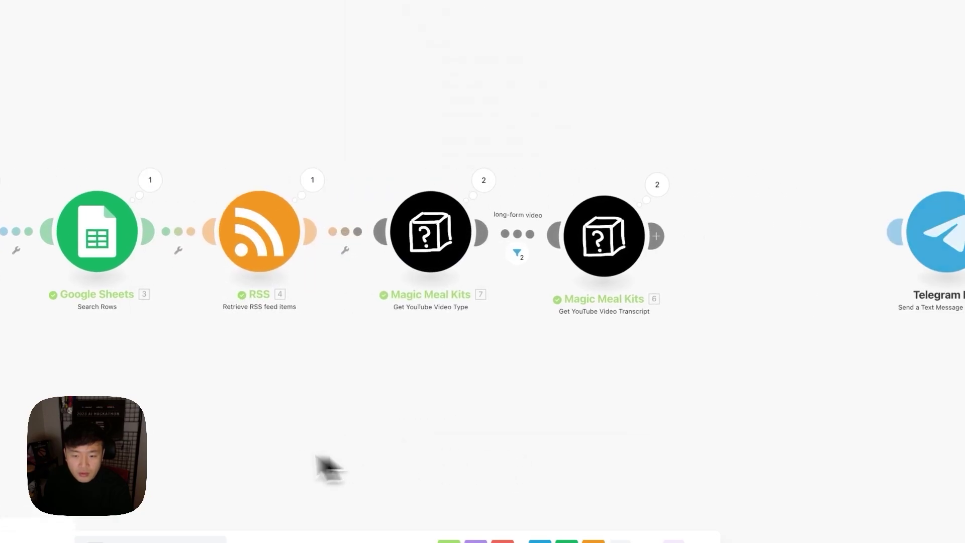
scroll(483, 420, up, 3)
scroll(386, 418, up, 2)
click(385, 153)
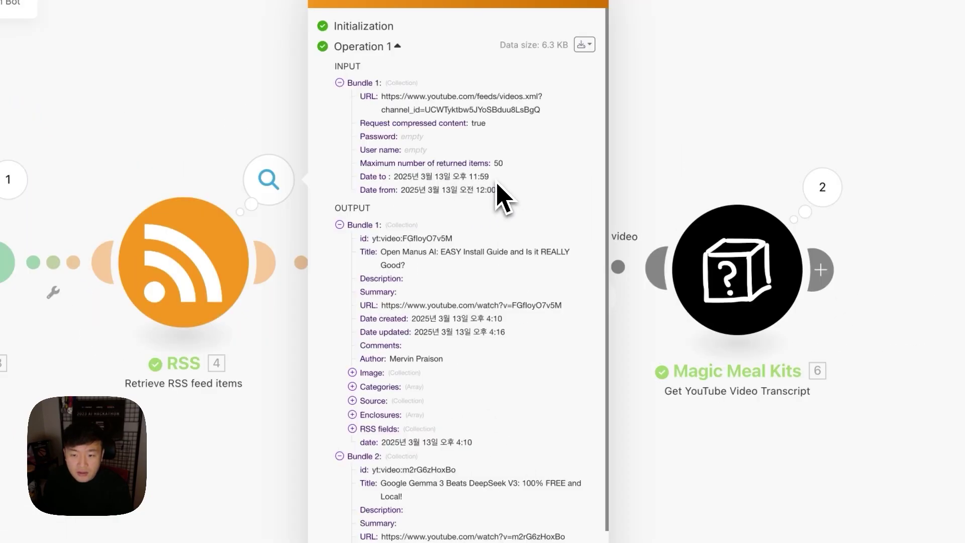
drag(496, 190, 357, 195)
click(493, 190)
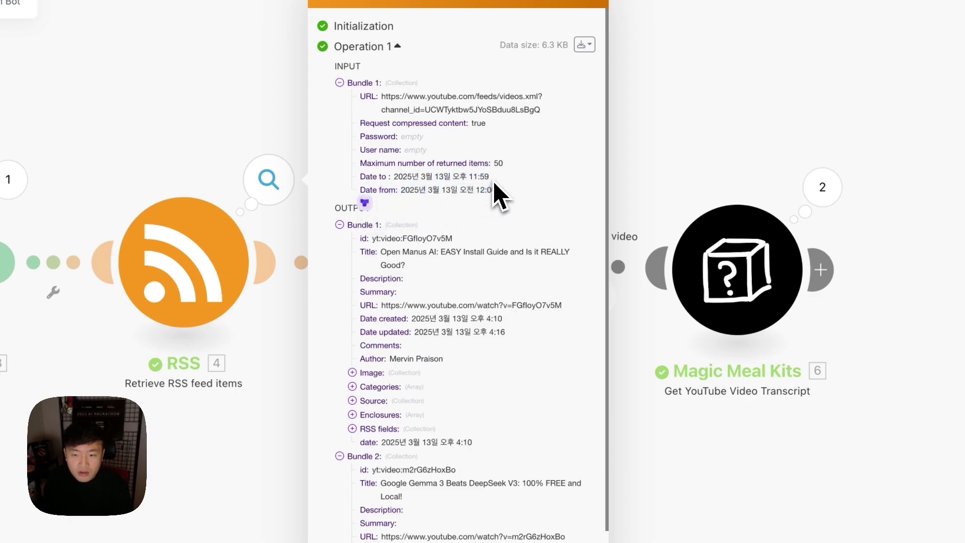
drag(493, 184, 426, 176)
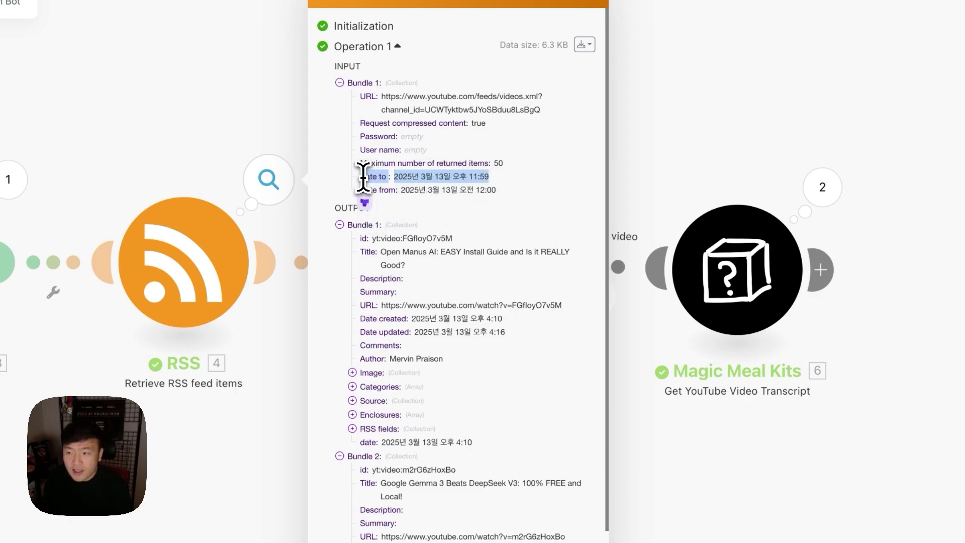
drag(363, 176, 360, 176)
scroll(508, 276, down, 2)
scroll(509, 276, down, 5)
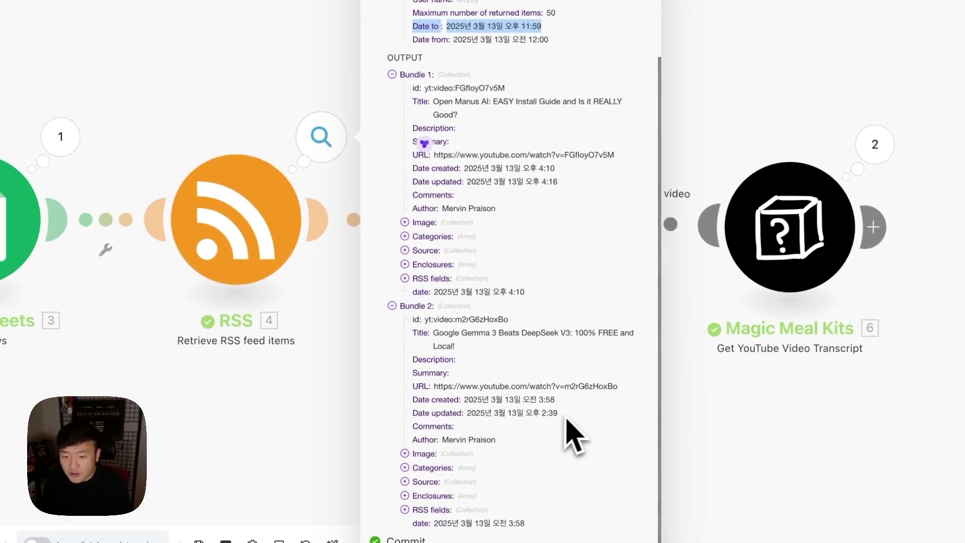
drag(502, 445, 411, 324)
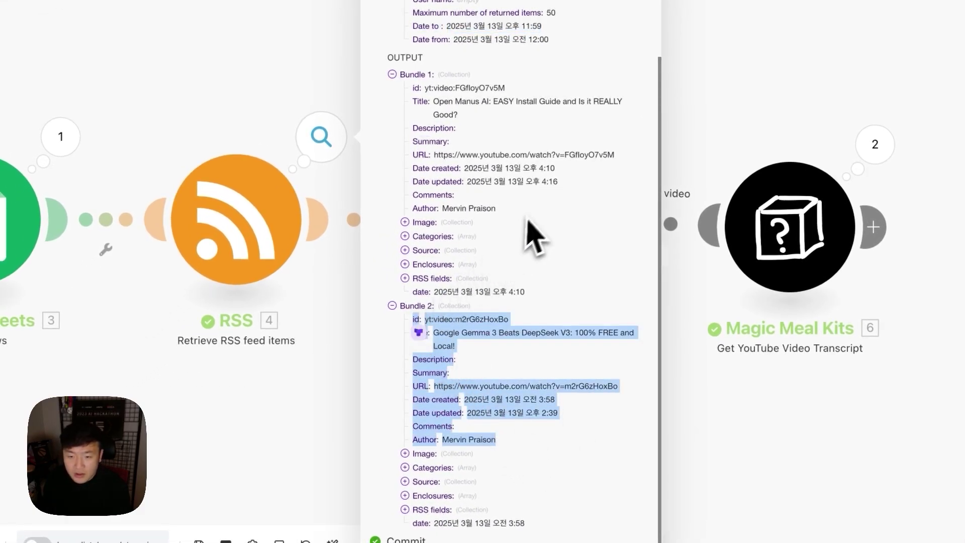
drag(498, 209, 458, 103)
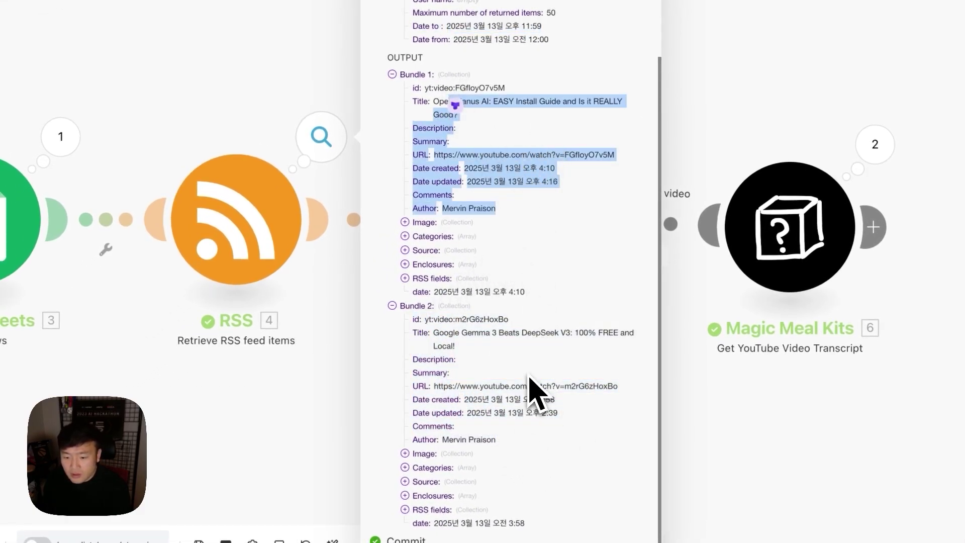
click(473, 509)
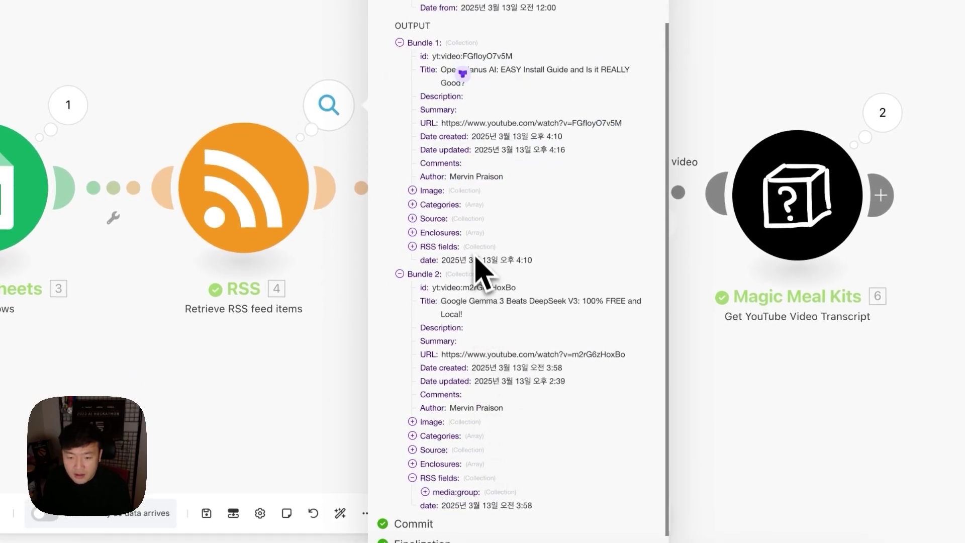
click(302, 397)
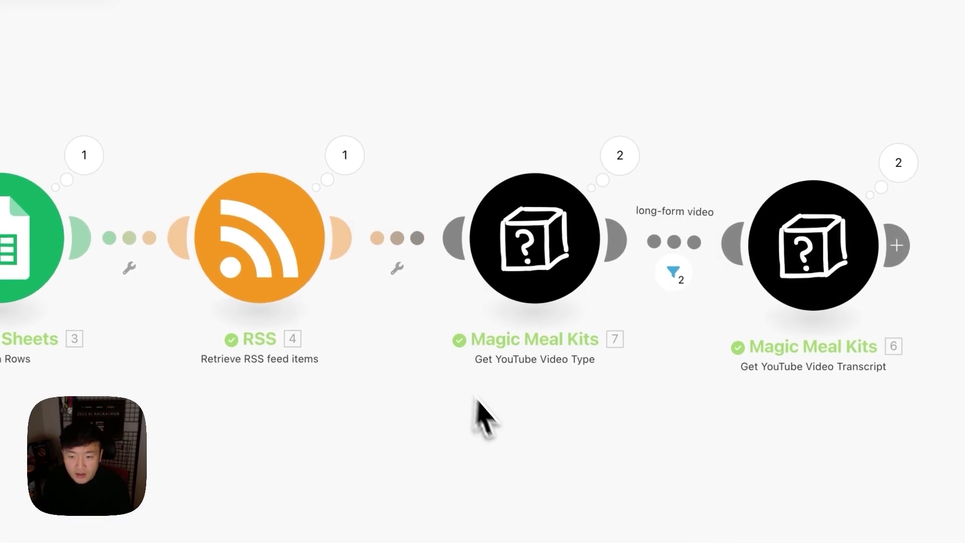
- Check the video type returned by both Get YouTube Video Type operations and how the long-form video filter evaluated each bundle
click(400, 143)
click(532, 137)
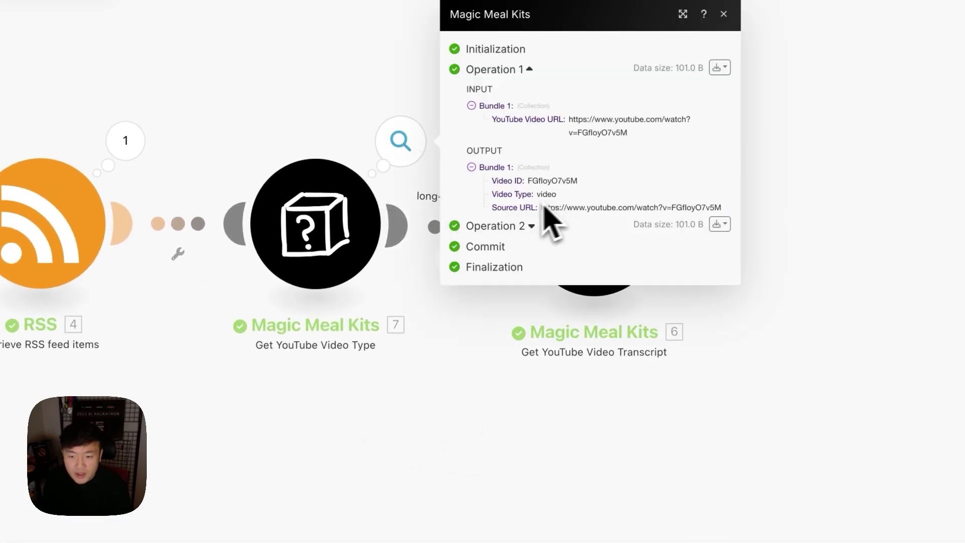
click(508, 225)
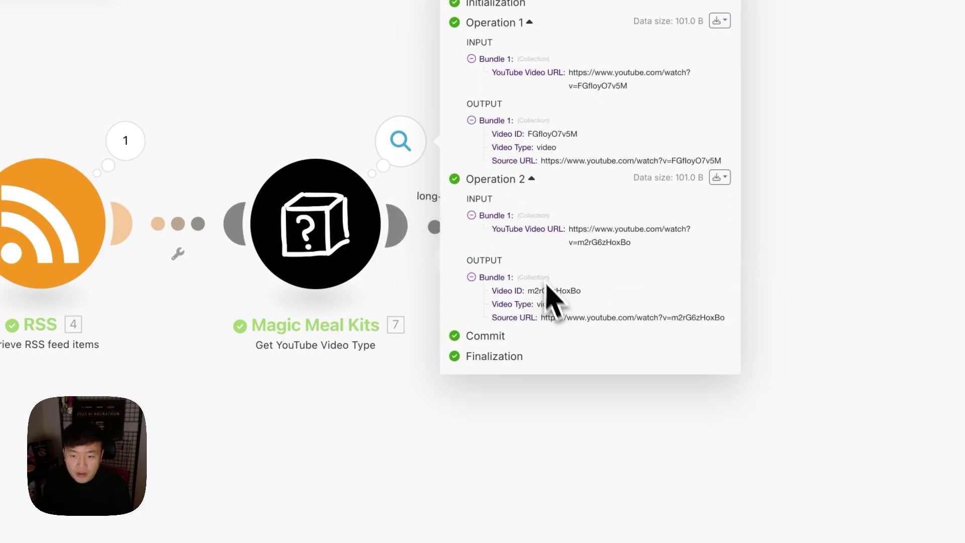
click(510, 430)
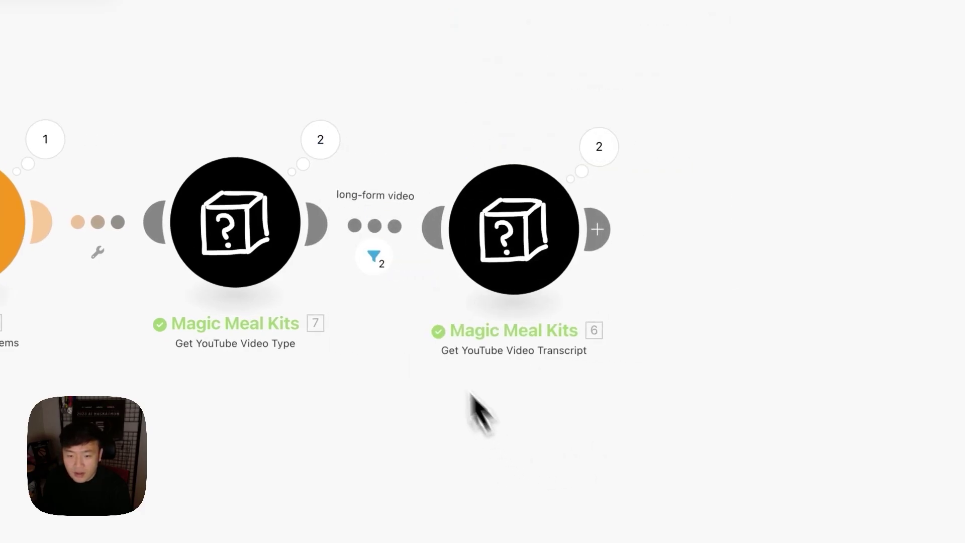
click(455, 259)
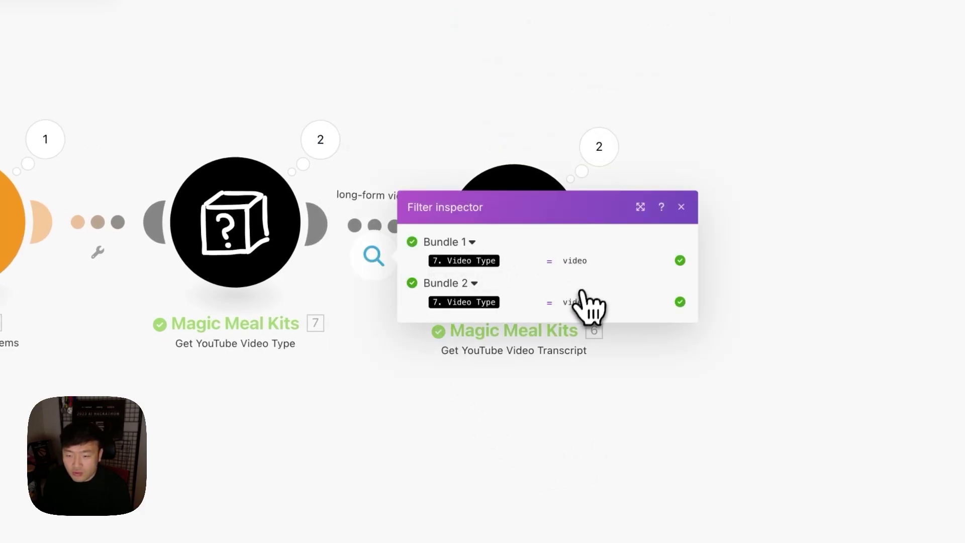
click(661, 446)
drag(661, 446, 460, 416)
- Review the transcript content returned by both operations of the Get YouTube Video Transcript module
click(394, 146)
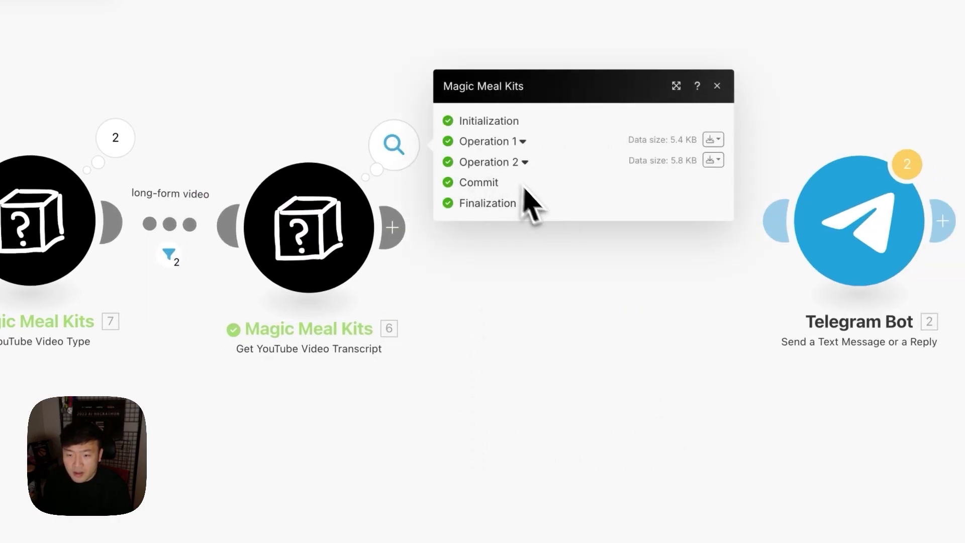
click(523, 141)
click(518, 232)
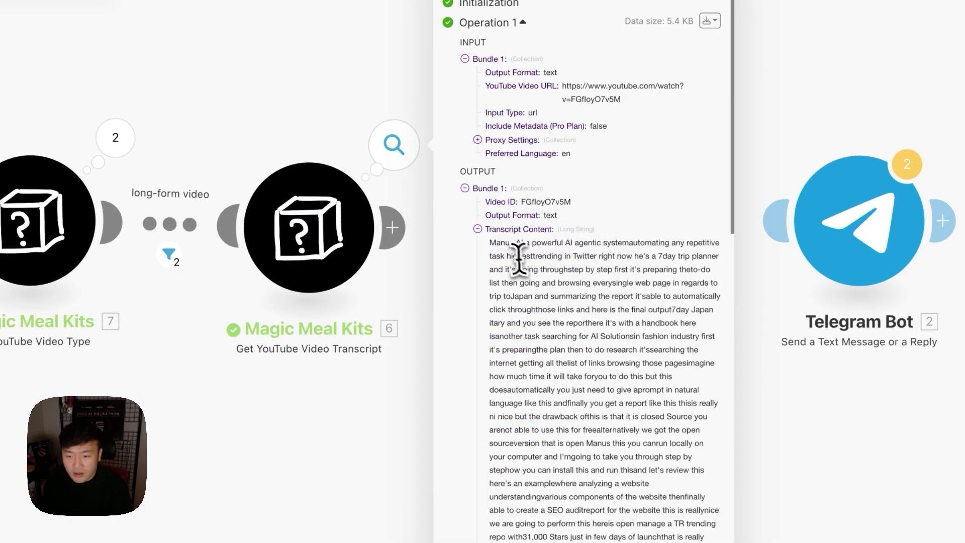
drag(518, 258, 605, 389)
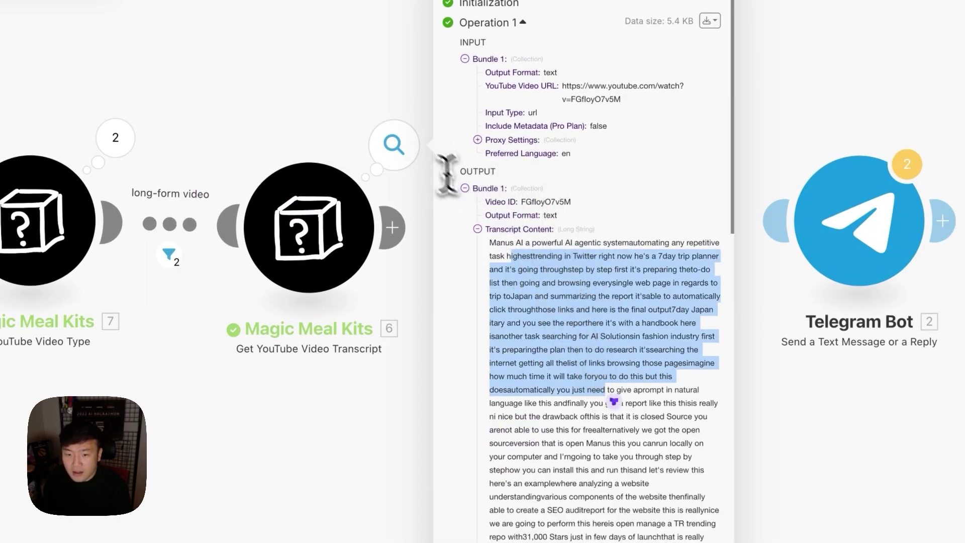
click(493, 22)
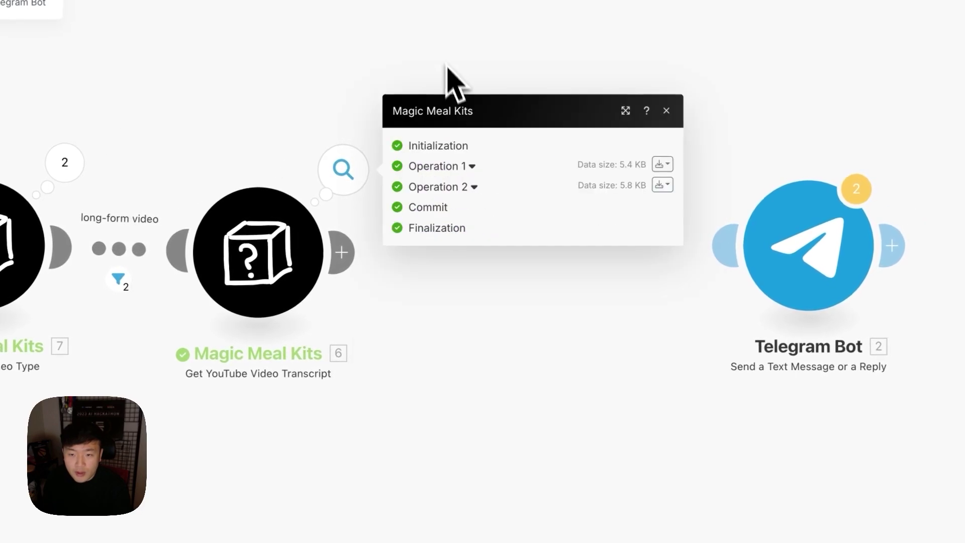
click(451, 193)
click(513, 275)
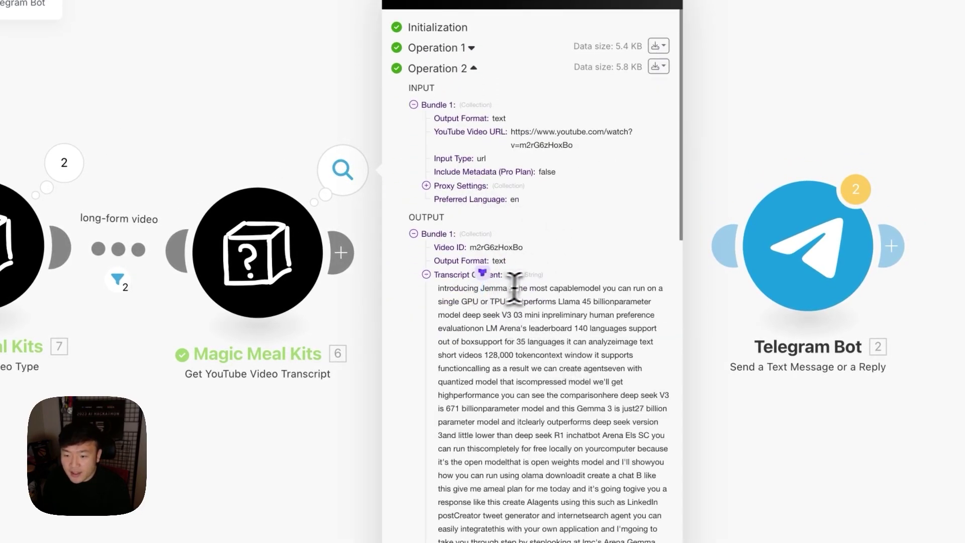
drag(541, 287, 458, 291)
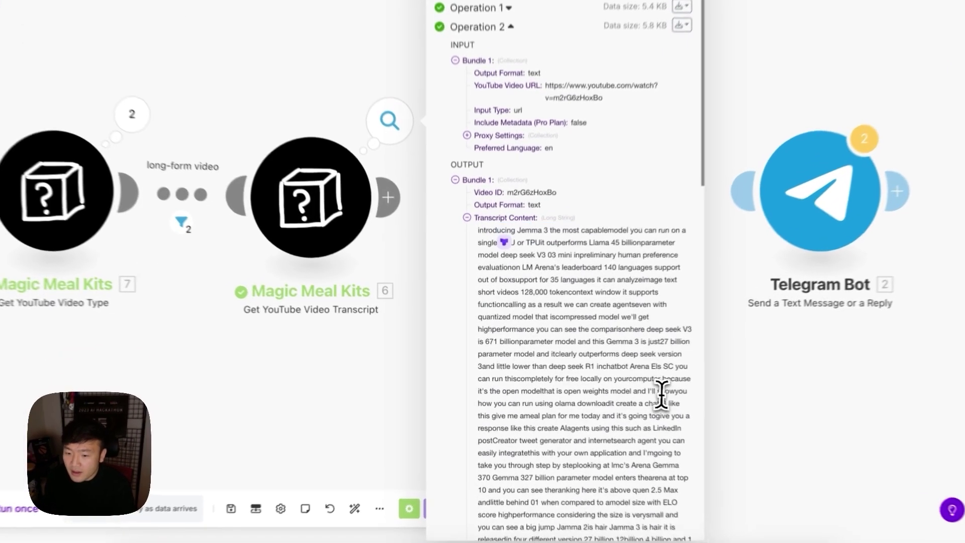
drag(629, 398, 555, 409)
click(317, 405)
- Add an OpenAI Create a Completion module after the transcript module, moving the Telegram reply module farther away to make room
drag(366, 391, 515, 385)
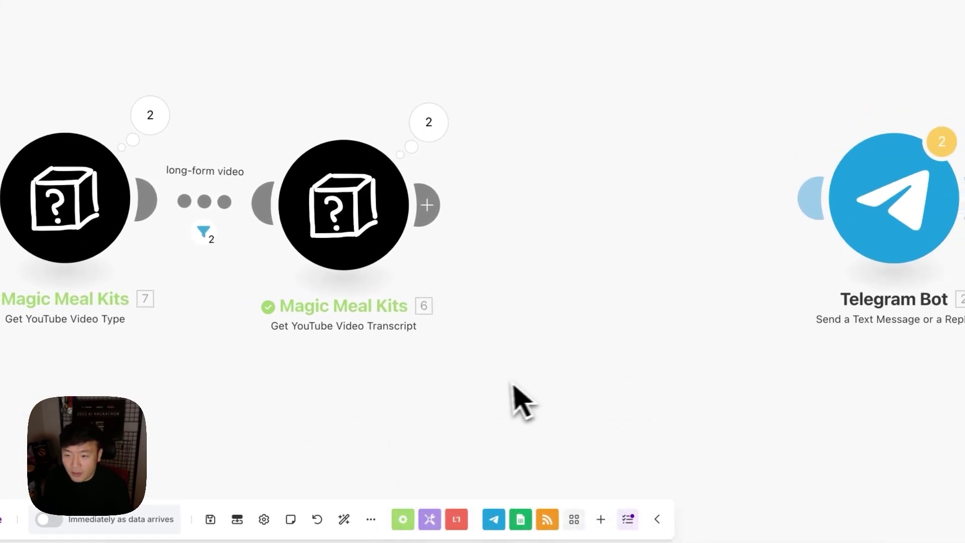
drag(768, 226, 951, 228)
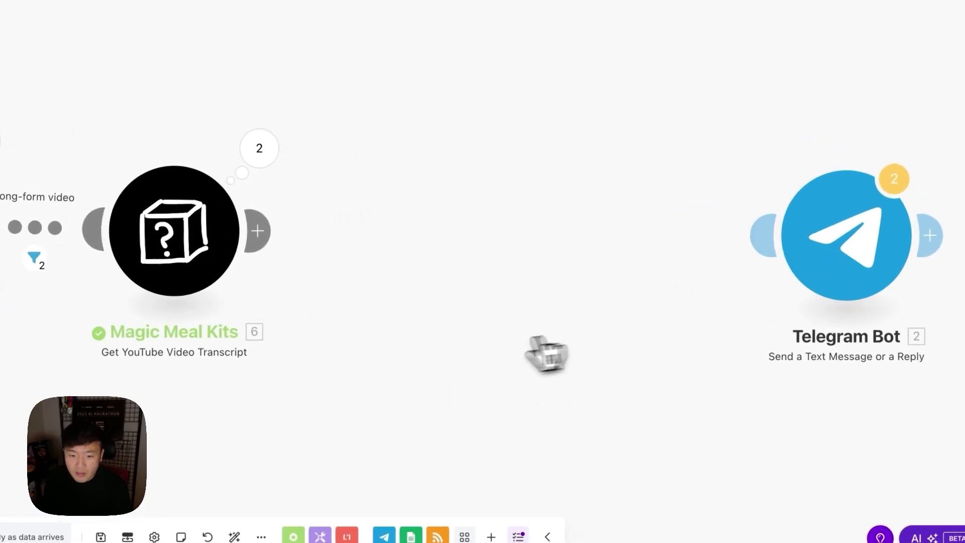
click(258, 231)
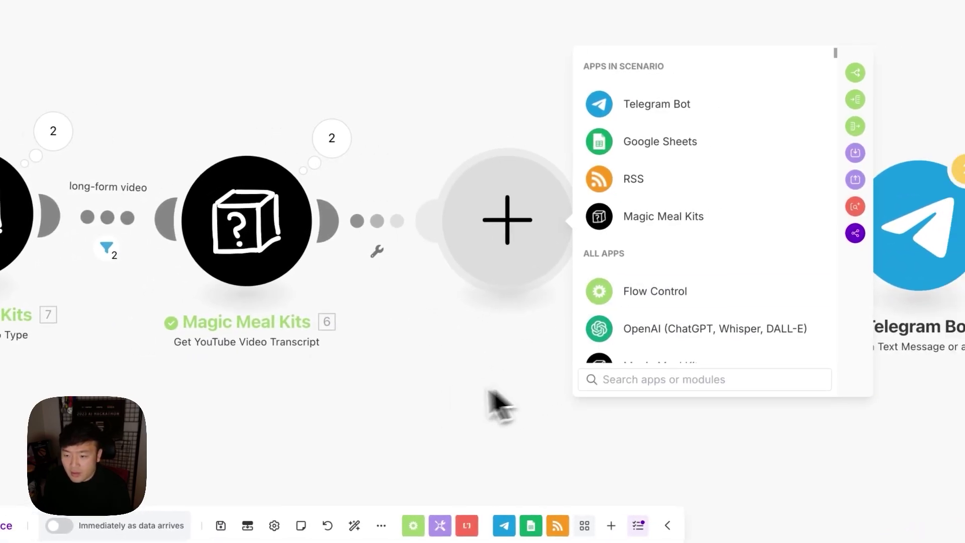
drag(495, 402, 216, 383)
drag(710, 262, 933, 239)
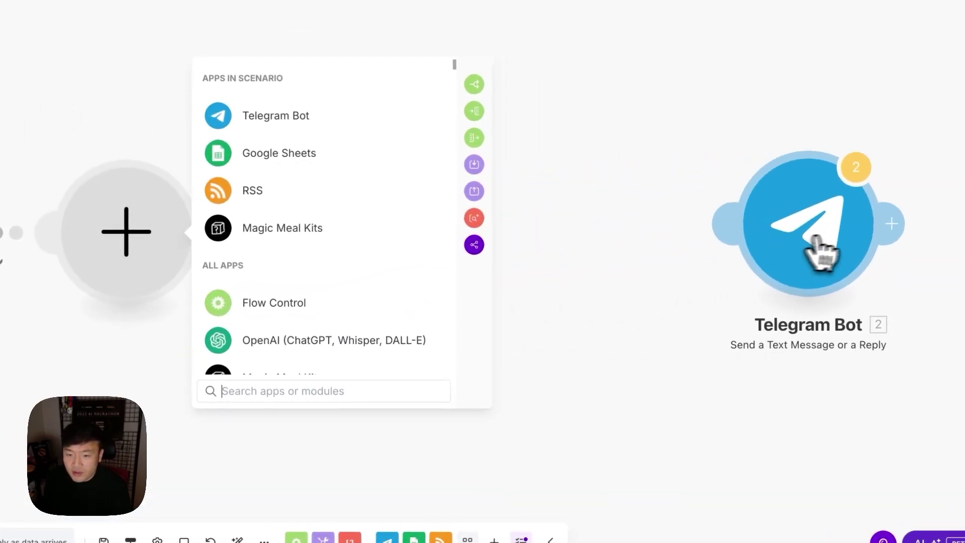
click(284, 341)
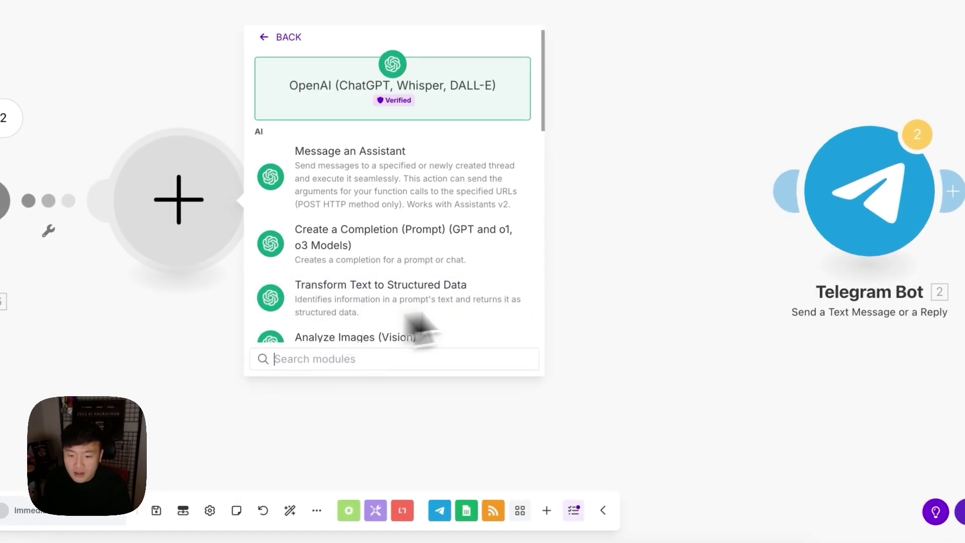
click(383, 249)
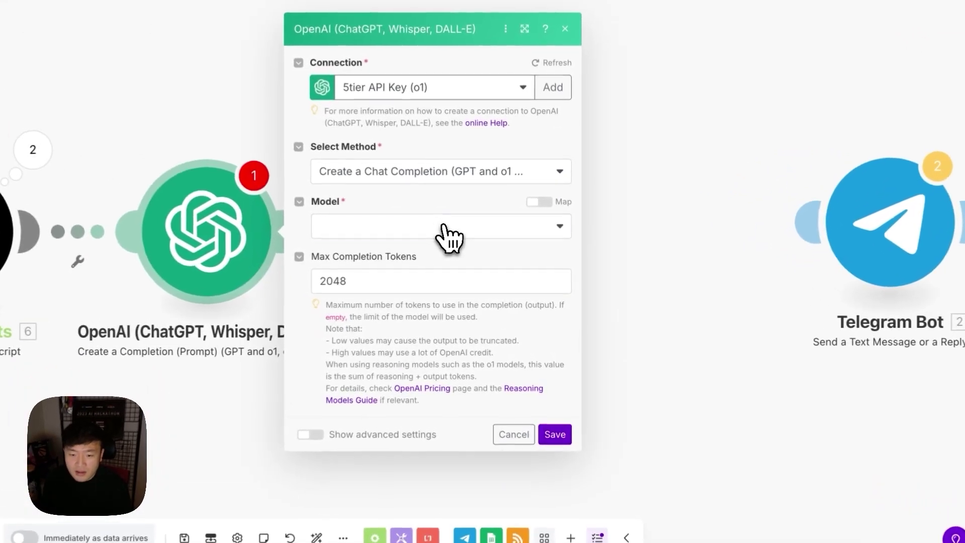
- Set the OpenAI module's model to gpt-4o-mini-2024-07-18 (system)
click(477, 246)
scroll(528, 400, down, 5)
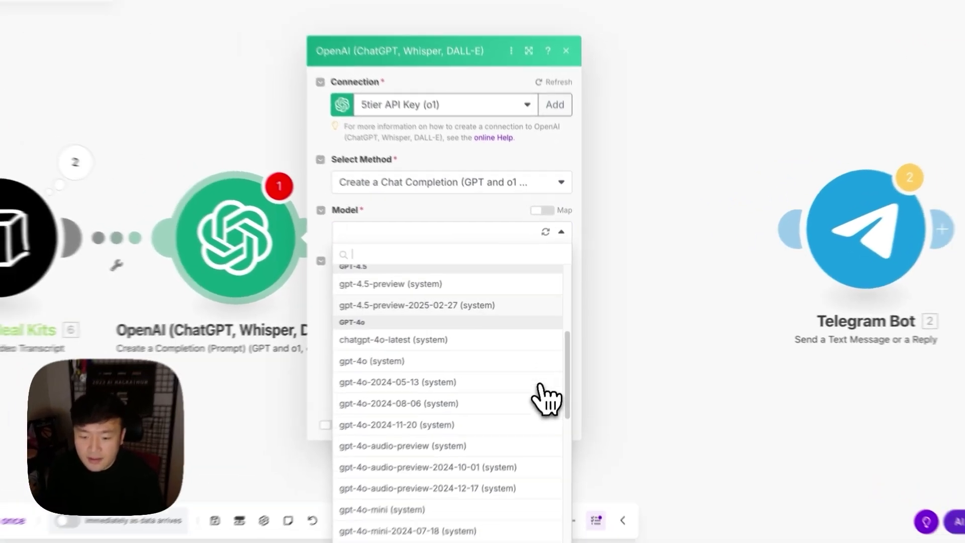
scroll(432, 452, down, 2)
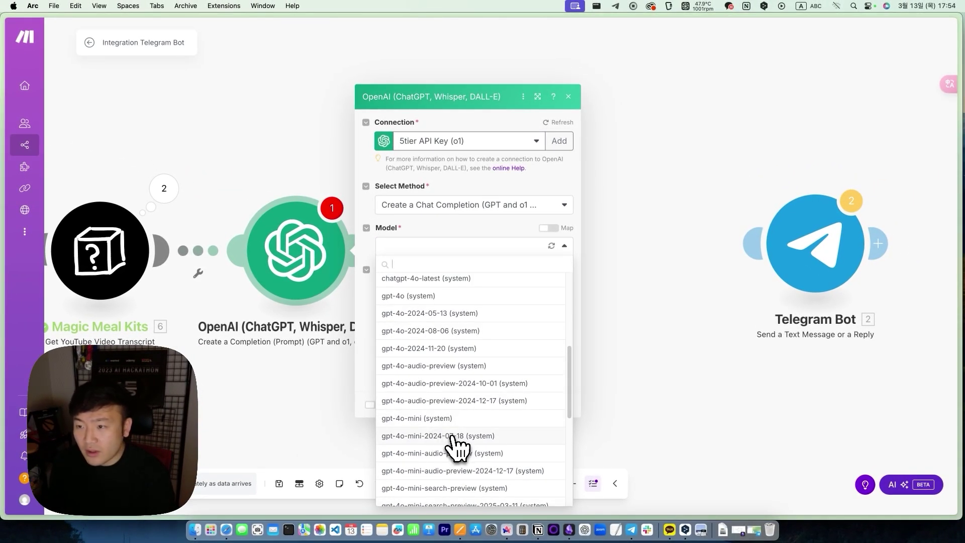
click(454, 436)
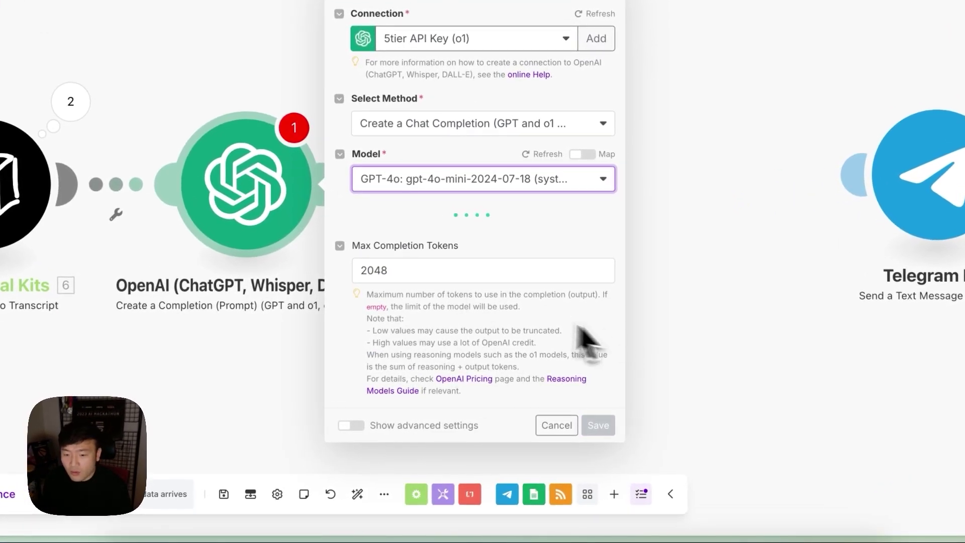
- Set the OpenAI module's Max Completion Tokens to 0
click(392, 270)
text(0)
key(Left)
key(BackSpace)
key(BackSpace)
key(BackSpace)
key(BackSpace)
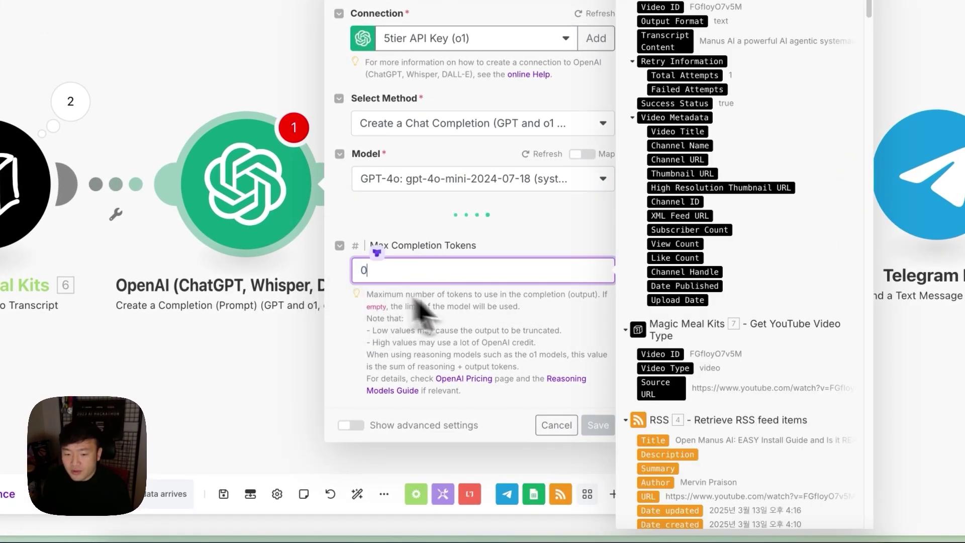
click(561, 316)
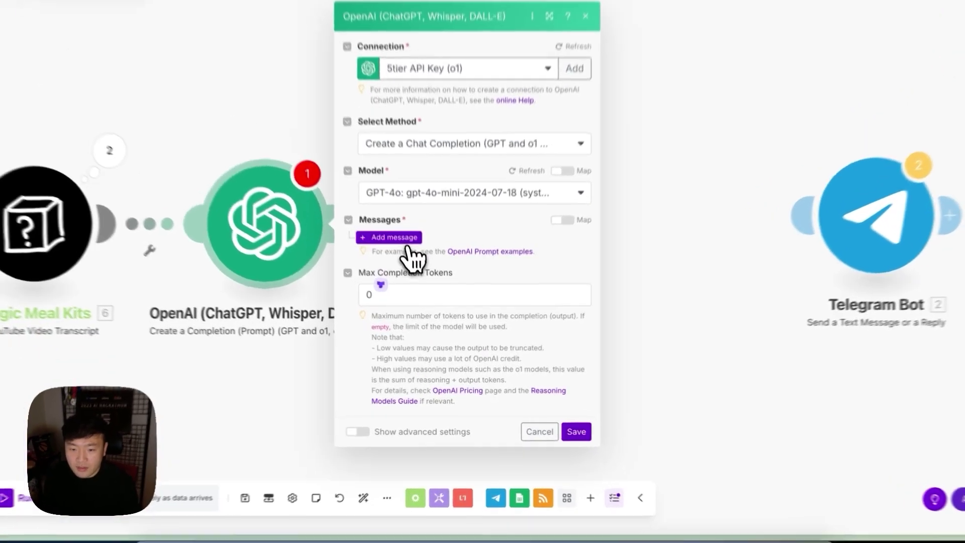
- Add a first message to the OpenAI prompt with the Developer / System role
click(395, 262)
click(420, 222)
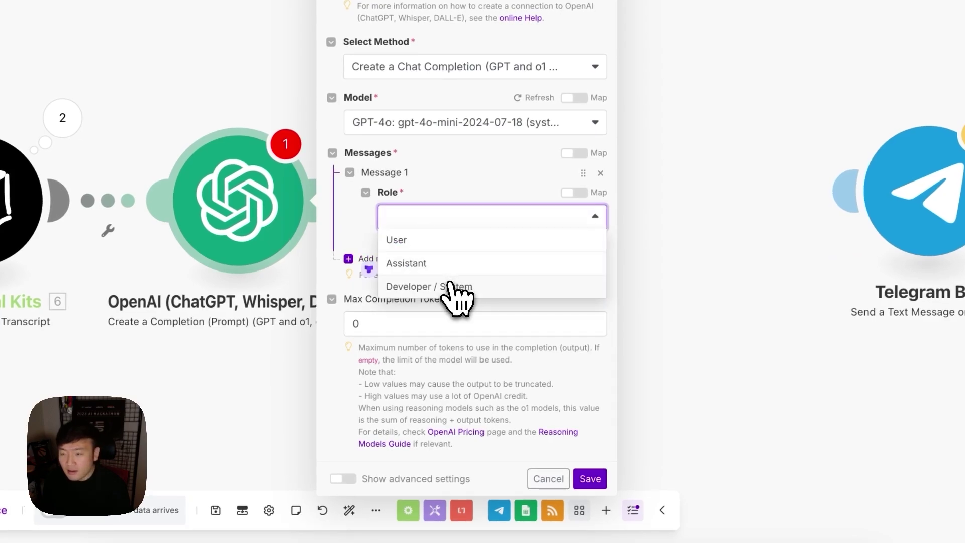
click(457, 287)
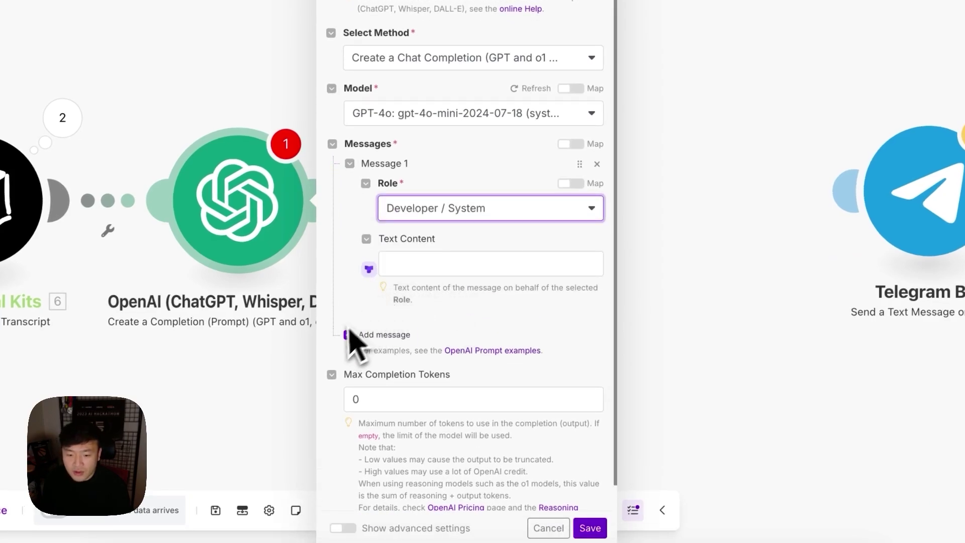
- Add a second message with the User role and write Message 1's text: "youtube stt text를 읽고 이해하여 요약결과 및 교훈점(lesson learned points)를 제시하는 assistant입니다."
click(395, 337)
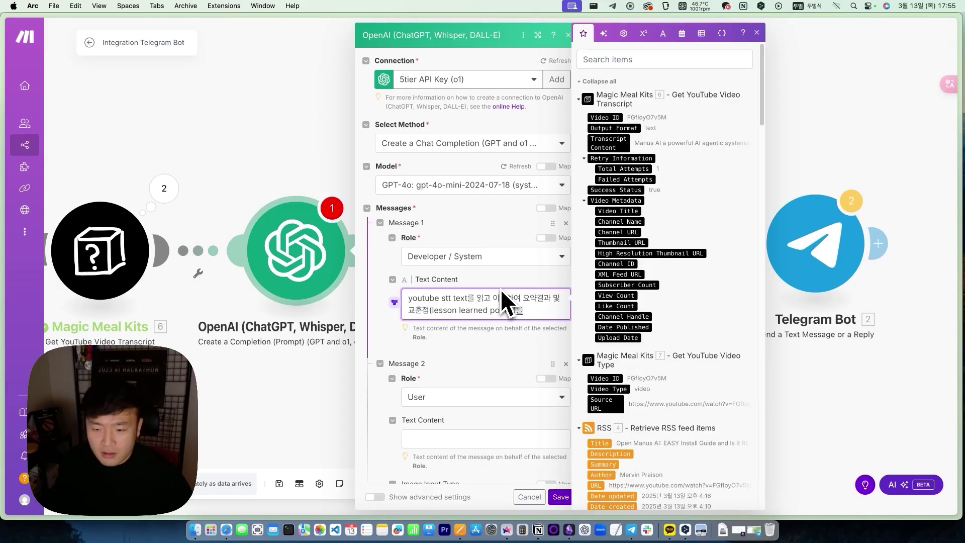
text(시하는 assi)
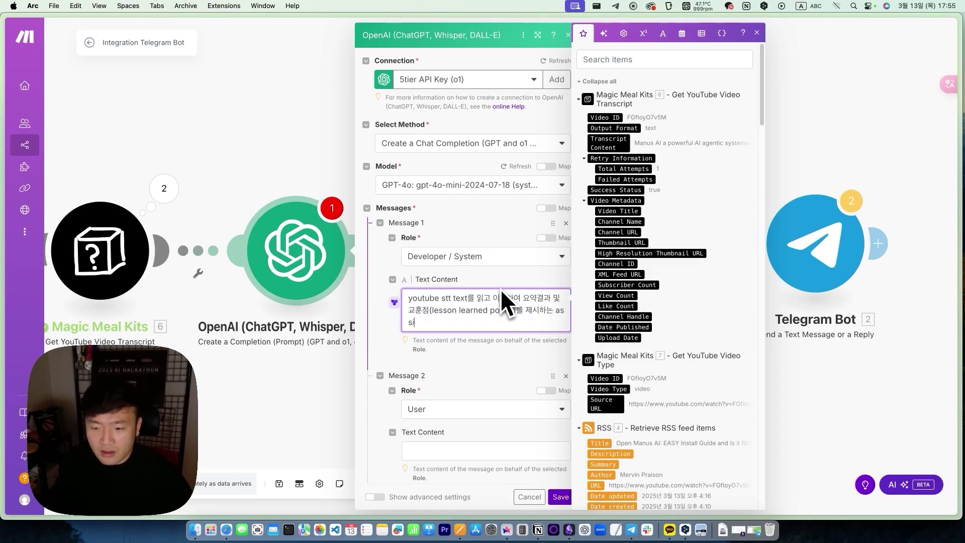
text(stant)
key(ctrl+space)
text(입니다.)
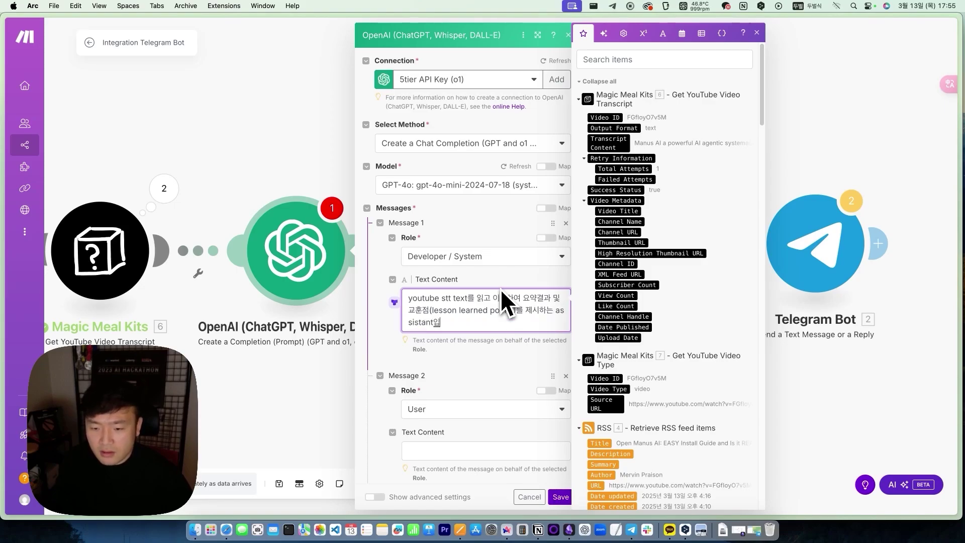
key(Return)
key(Return)
- Add the line "출력 포맷은 다음과 같은 형식을 준수해야합니다." to Message 1's text after a blank line, without stray characters
text(ㅊㄱ)
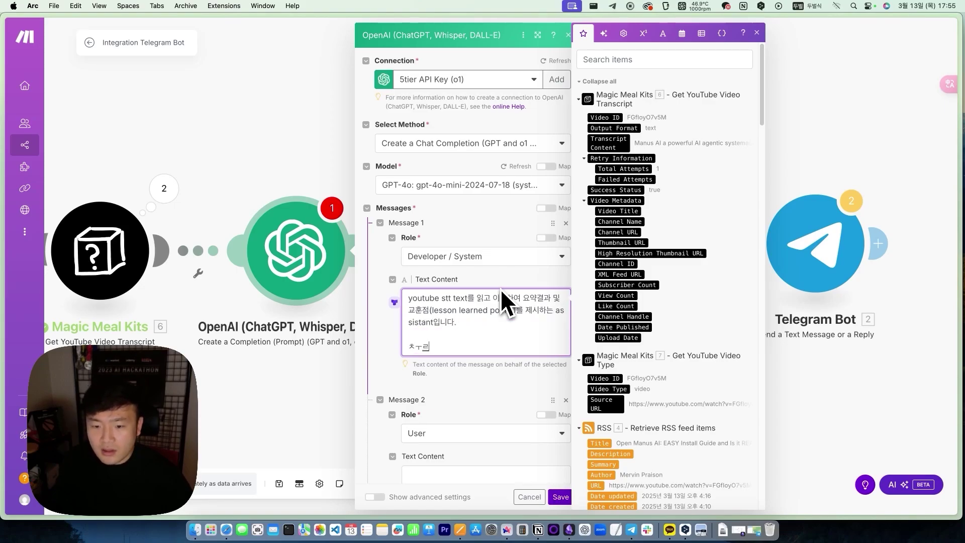
text(ㄹㄹ출력 포맷은 다음과 같은 형식으)
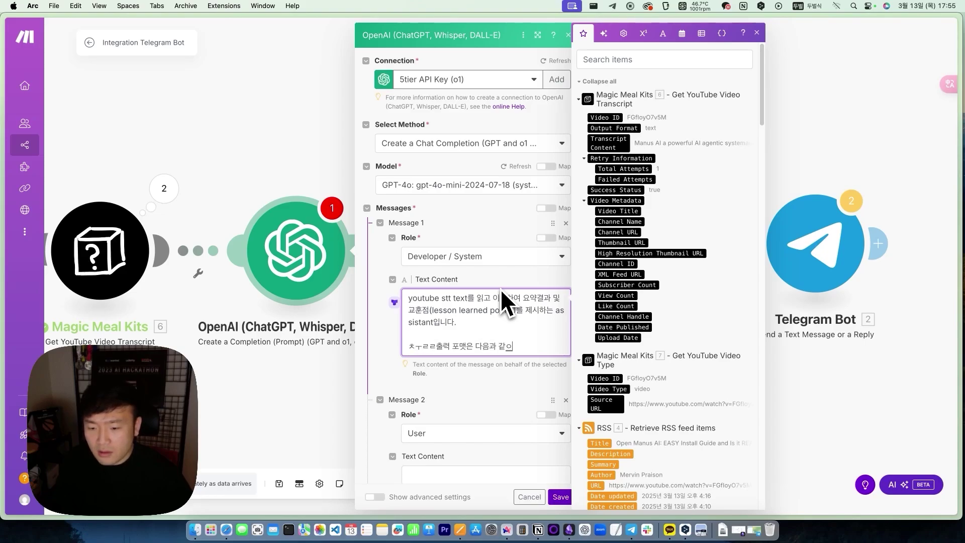
text(ㄹ 준수)
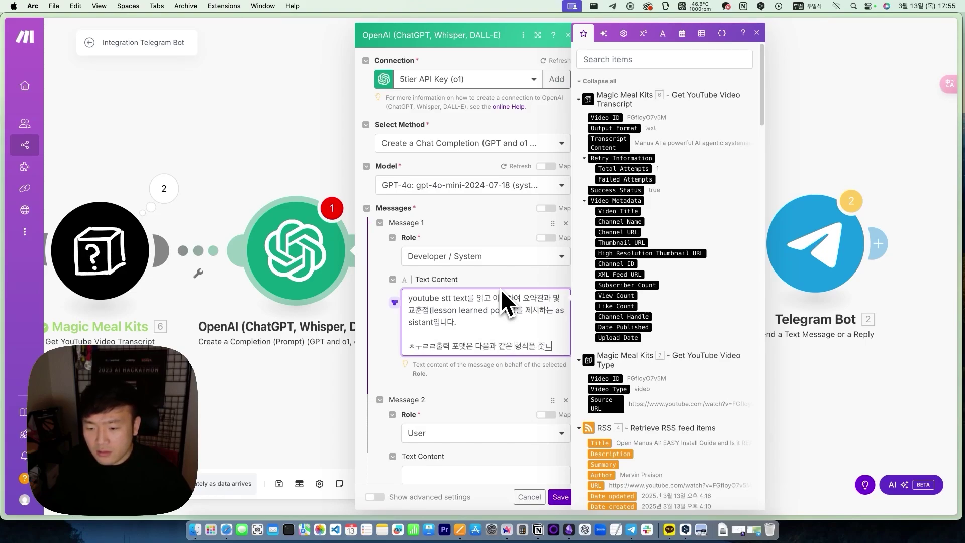
text(해야합니다.)
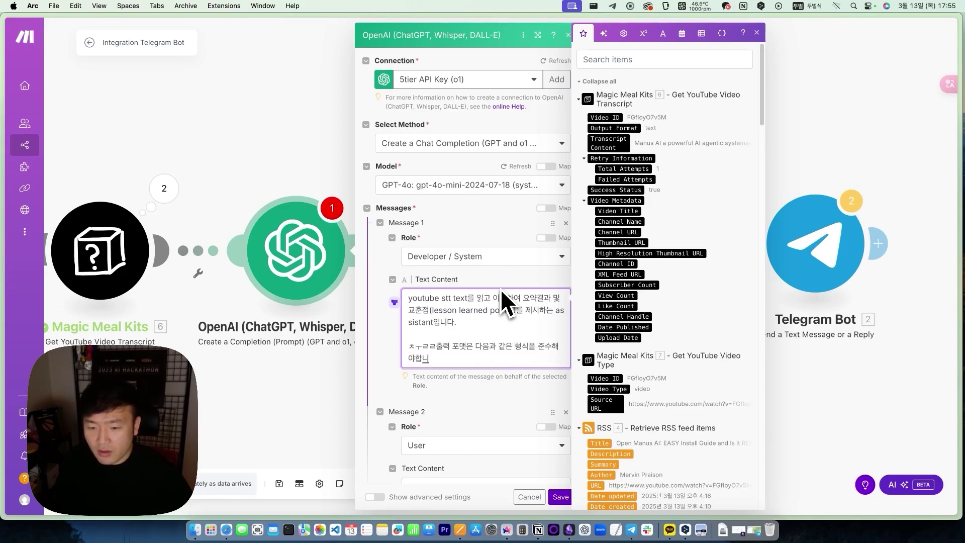
key(BackSpace)
key(BackSpace)
key(BackSpace)
key(BackSpace)
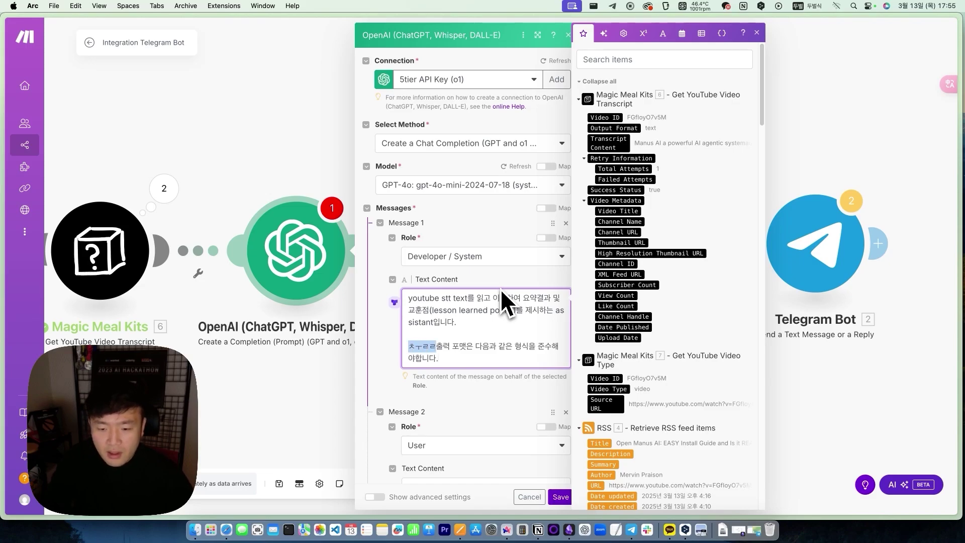
key(Right)
key(Right)
key(Right)
key(Right)
key(Right)
key(Right)
key(Right)
key(Right)
key(Right)
key(Right)
key(Right)
key(Right)
key(Right)
key(Right)
key(Right)
key(Right)
key(Right)
key(Right)
key(Right)
key(Right)
key(End)
key(Return)
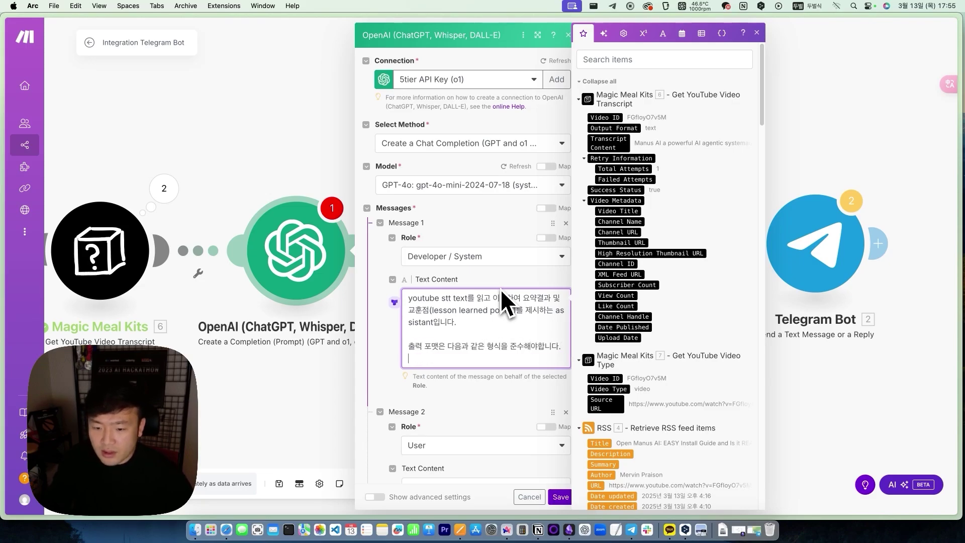
- Begin a fenced code block in Message 1's text with "```JSON" and an opening brace on the following line
key(Return)
text(요약)
key(BackSpace)
key(BackSpace)
text(```)
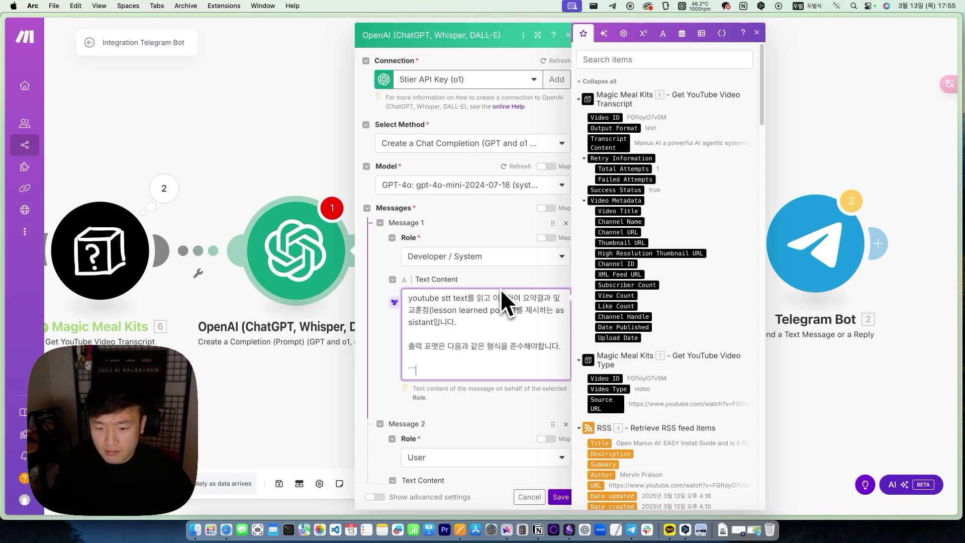
key(Return)
key(BackSpace)
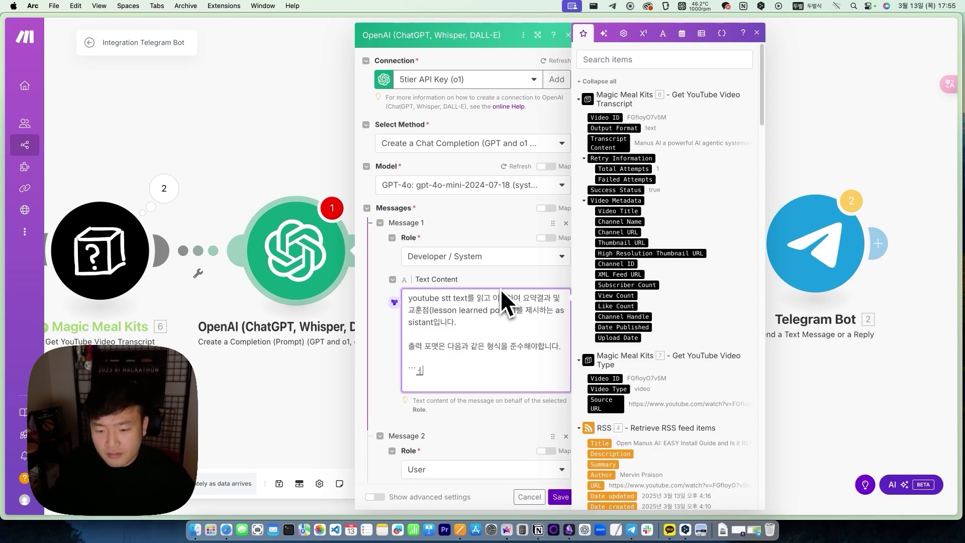
key(Caps_Lock)
text(JSON)
key(Return)
text({)
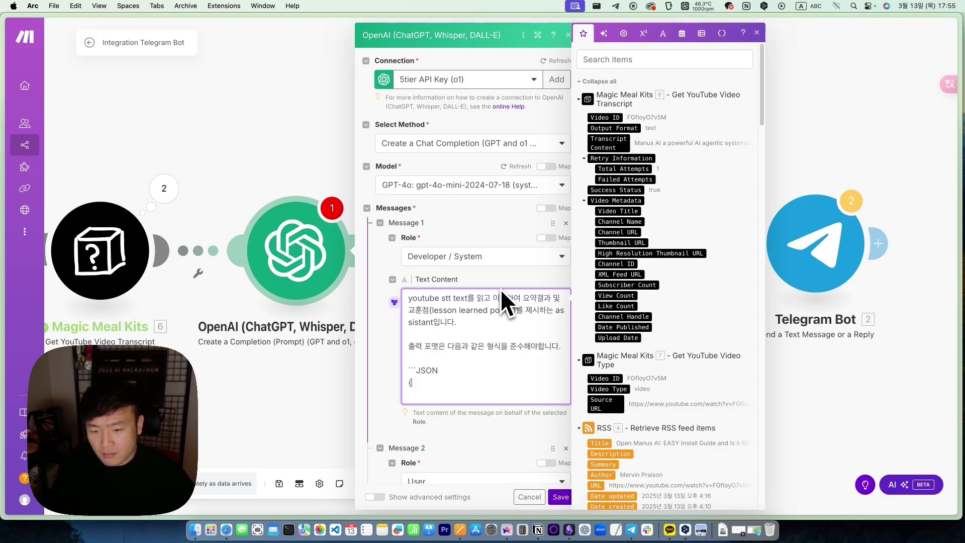
- Add the JSON entries 'Summary' : 'summary goes here', and 'llp' : 'lessone learned points goes here' inside the block
key(Return)
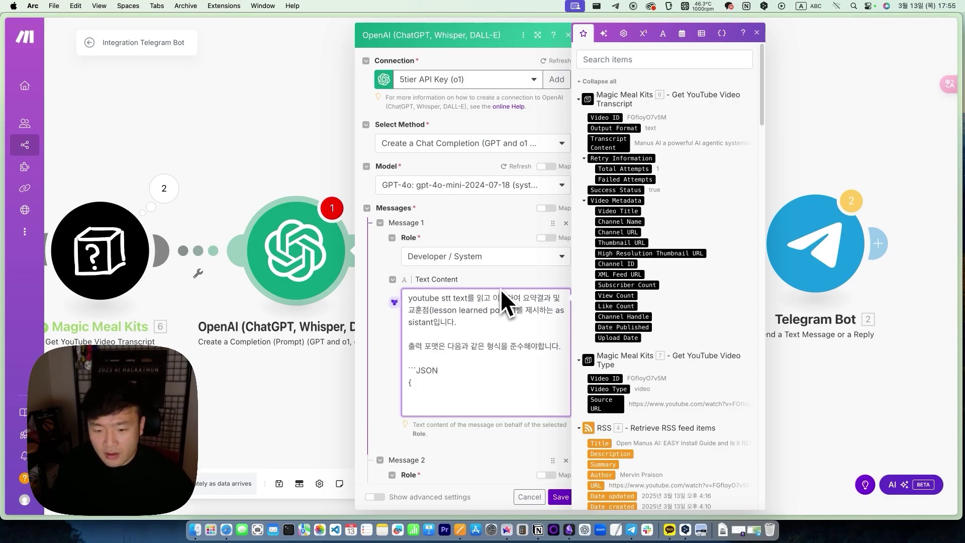
text('Summary' : 'summary goeshere',)
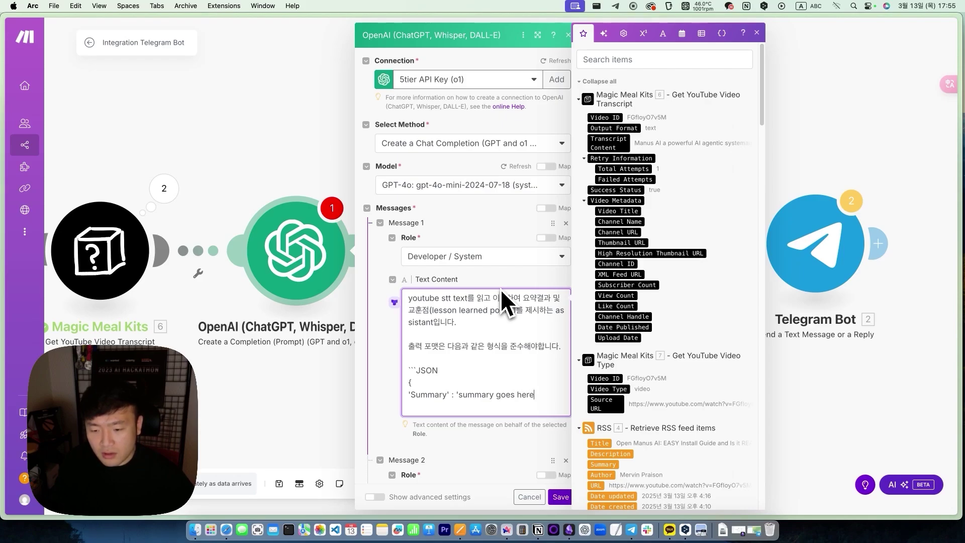
key(Return)
text(')
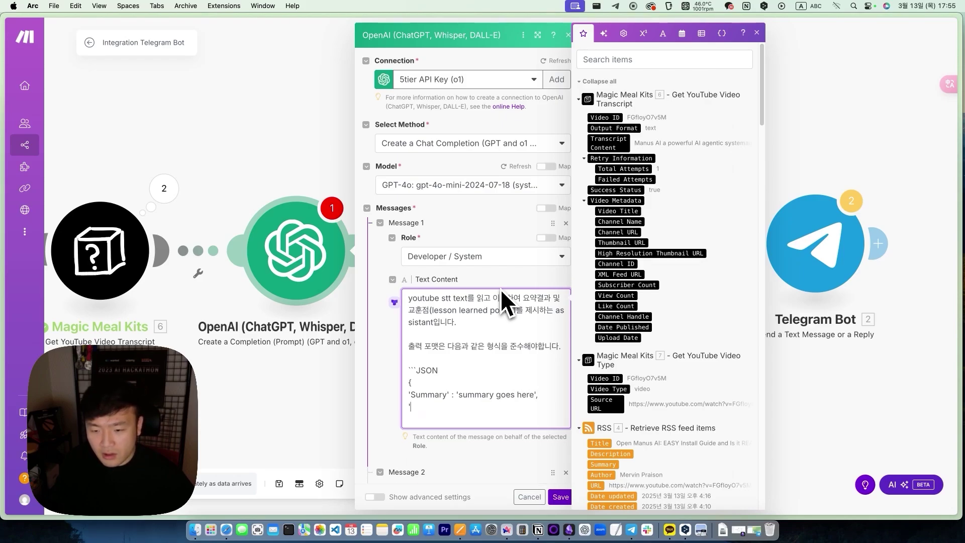
text(llp' : 'lessone)
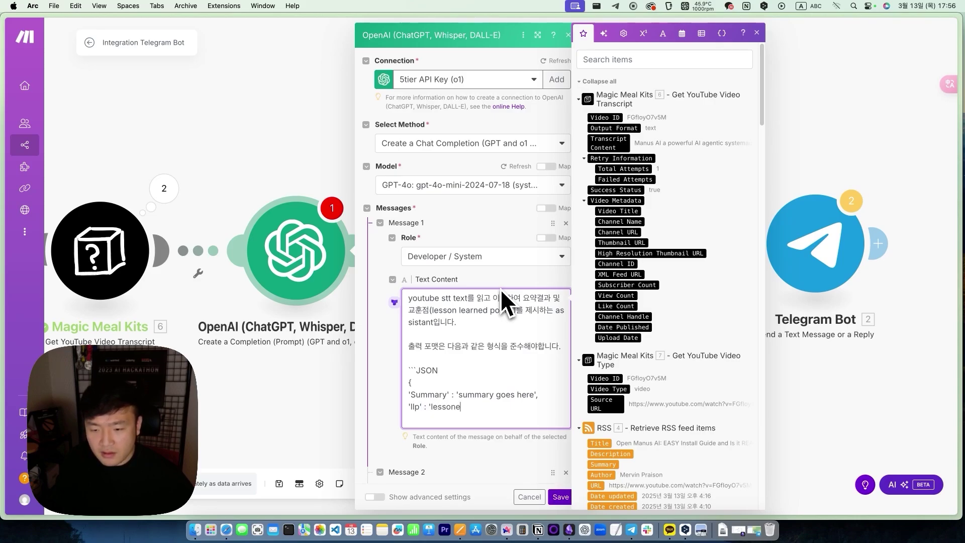
text( learned points goes here')
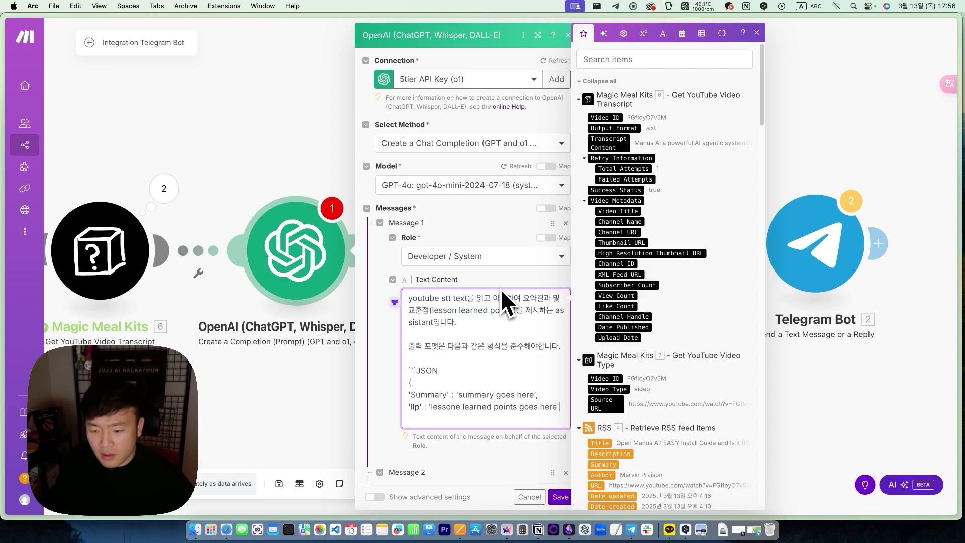
- Close the JSON block with a closing brace and "```", leaving no trailing blank line in Message 1's text
key(Return)
text(})
key(Return)
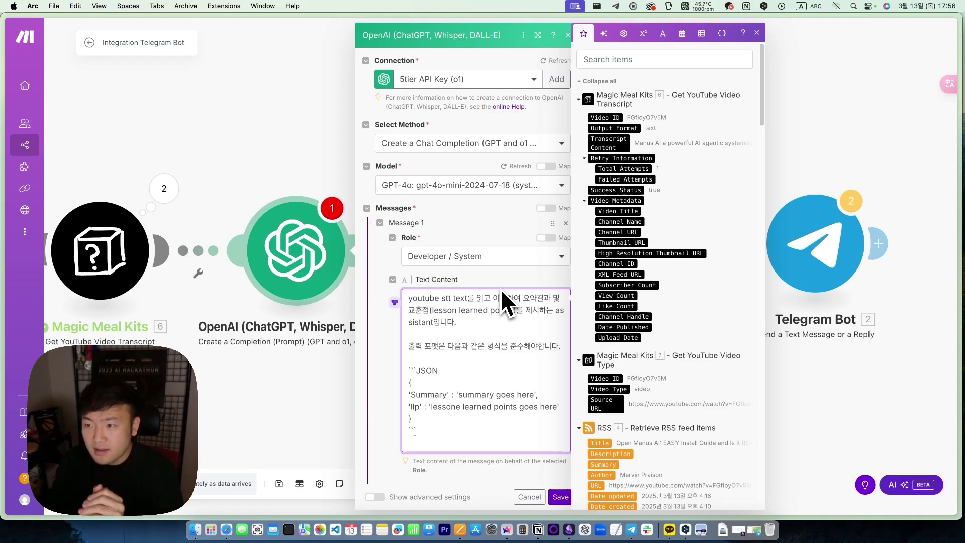
scroll(504, 361, down, 2)
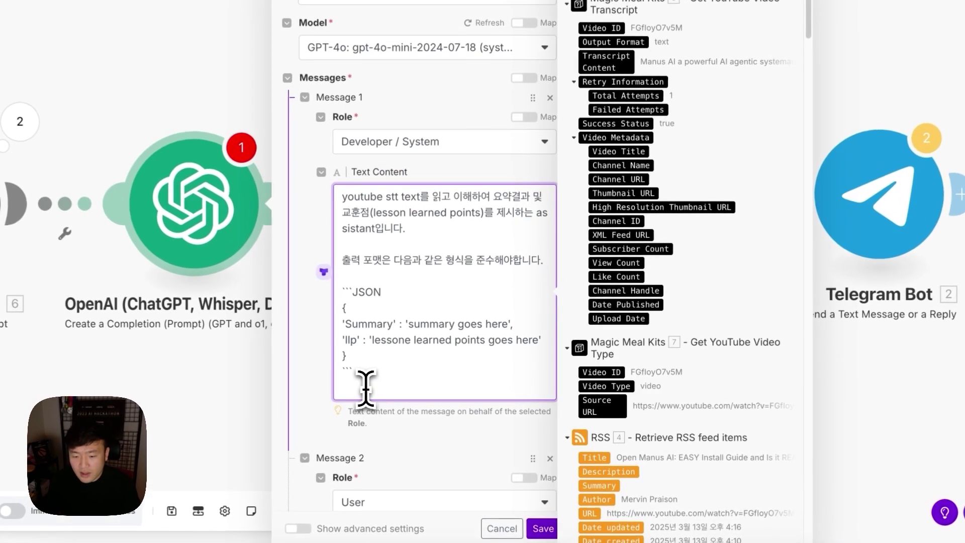
key(BackSpace)
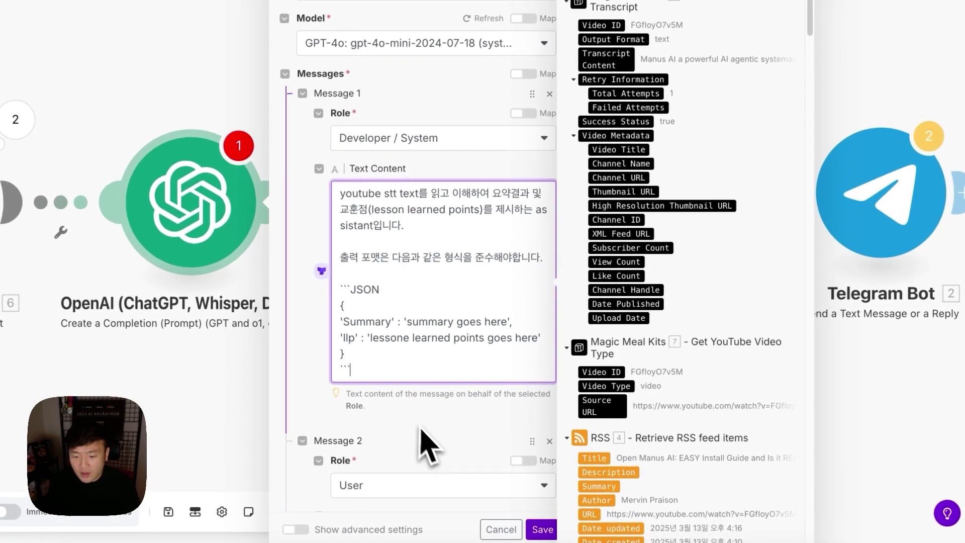
- Map the transcript module's Transcript Content into Message 2's text and enclose it between <STT> and </STT> lines
click(377, 500)
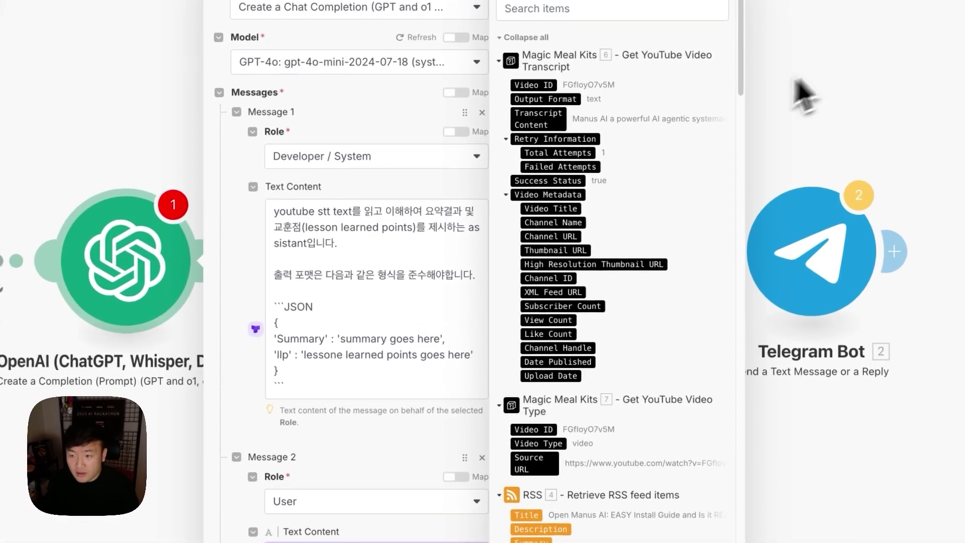
drag(545, 127, 388, 430)
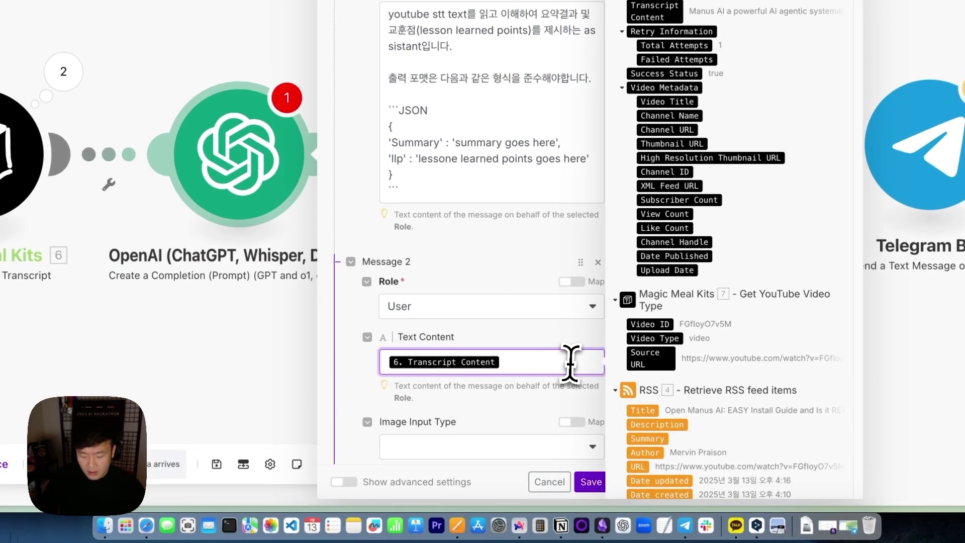
key(Return)
key(Up)
text(<STT)
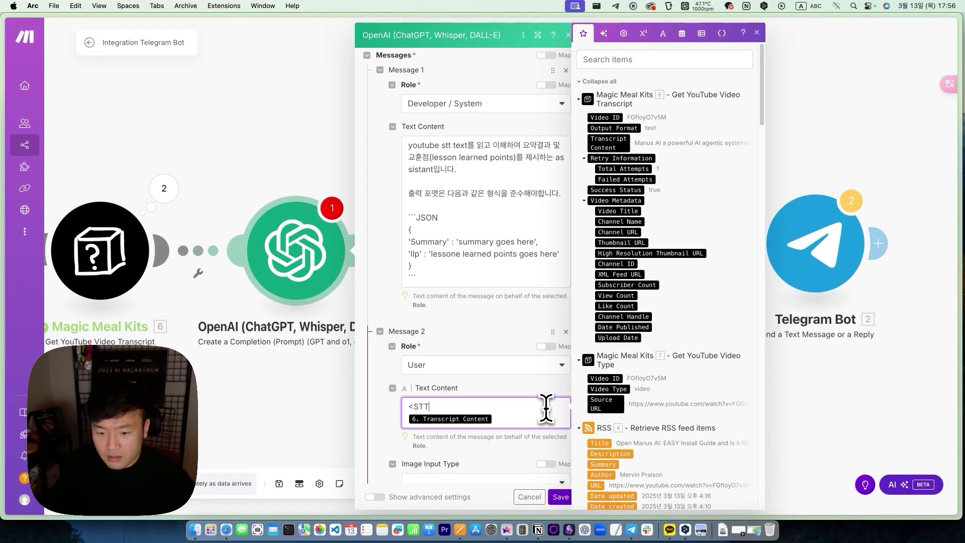
text(>)
key(Down)
key(Return)
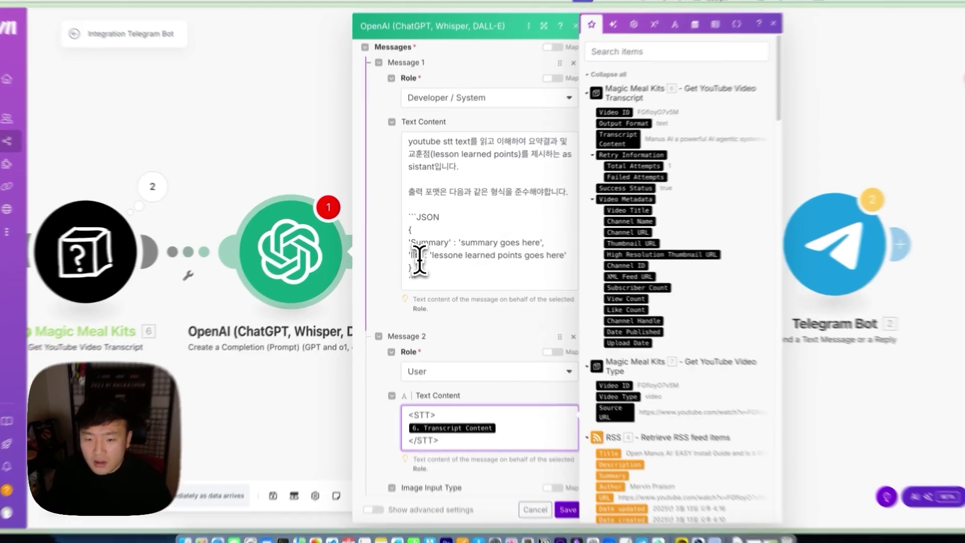
- Capitalise the lesson-learned key in Message 1's JSON template so it reads 'Llp'
click(412, 254)
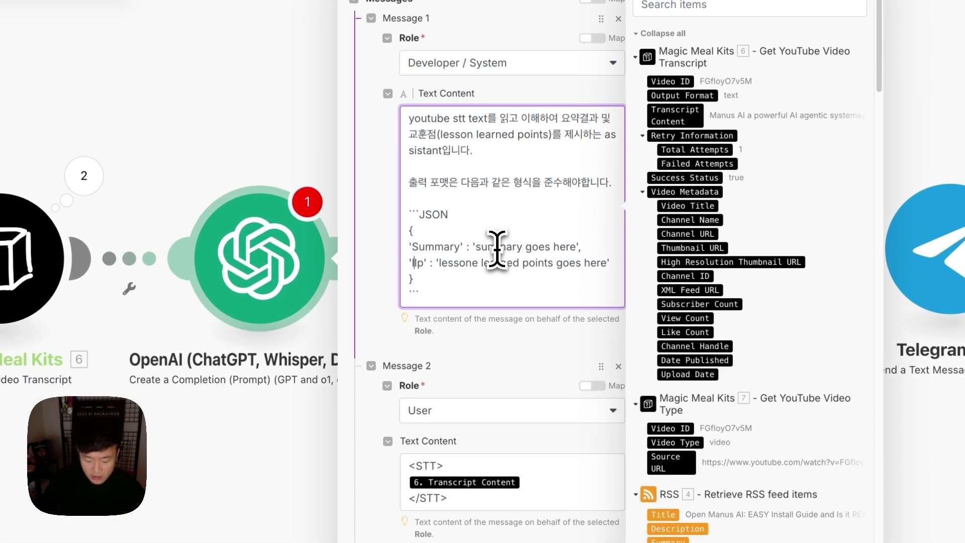
key(BackSpace)
text(L)
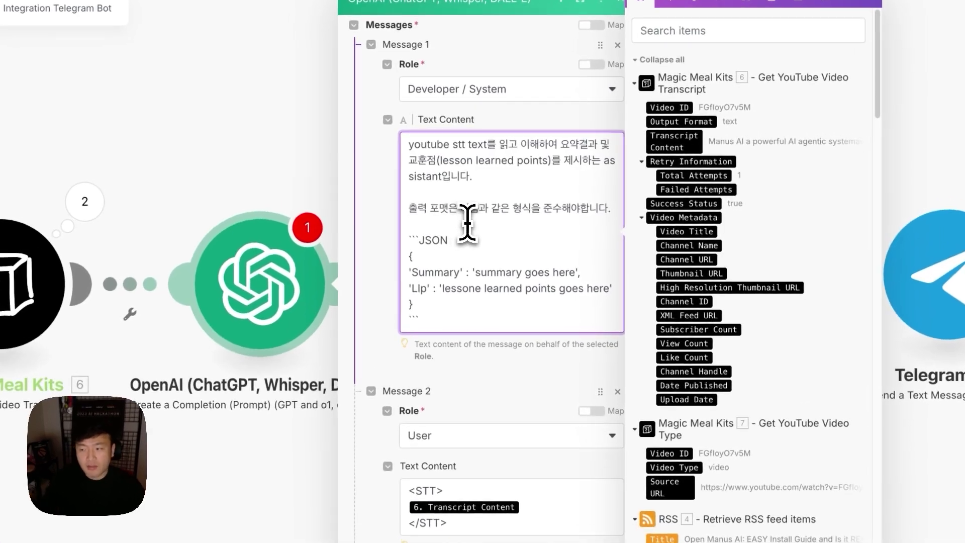
- Insert above the JSON template in Message 1: "요약을 수행할 때에는 5줄 요약을 수행합니다. 5줄 요약의 결과는 가독성을 위해 이모지를 활용합니다."
click(453, 205)
key(Return)
key(Return)
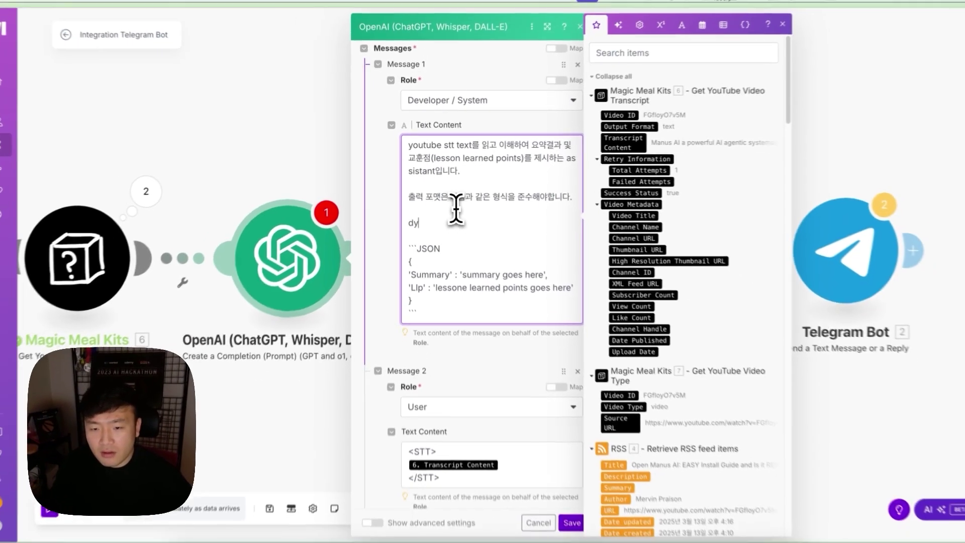
text(요약을 수행할 때에는 5줄 요약을 수행합니다)
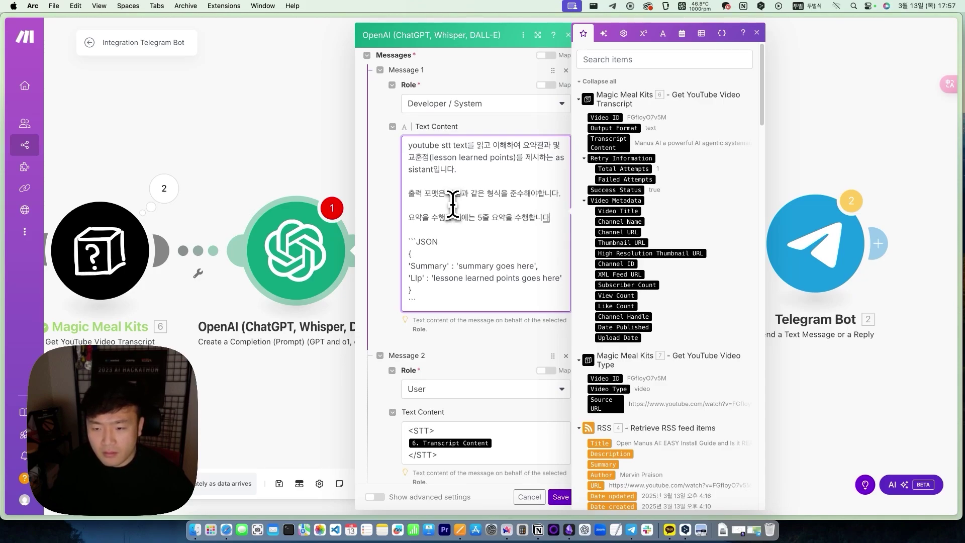
text(. 5줄 요약의 결과는 가독성을 위해 이모지)
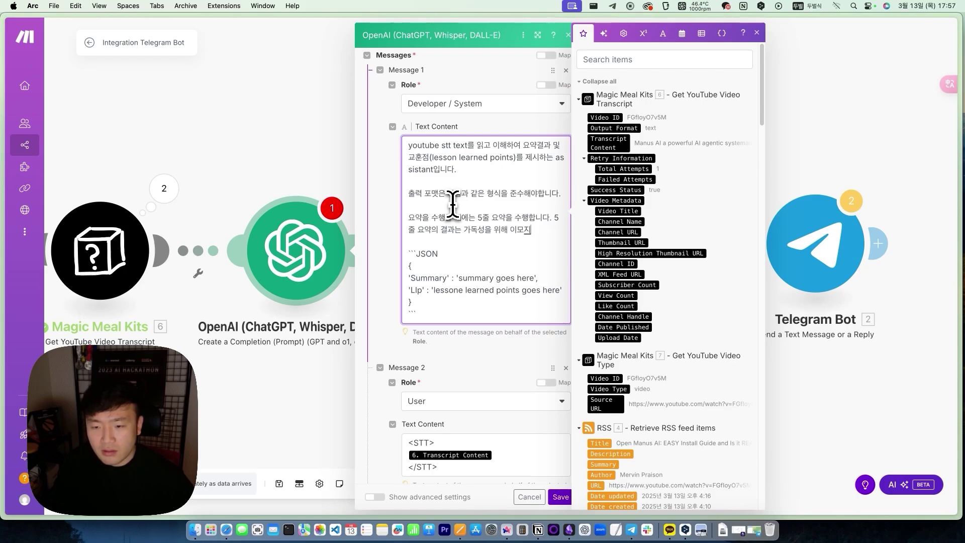
text(합니다.)
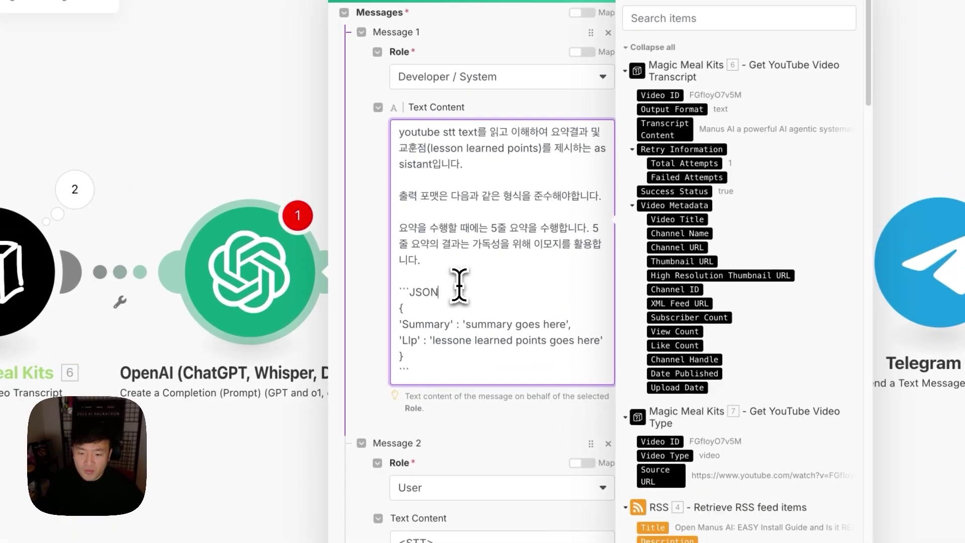
- Reword the start of the five-line instruction in Message 1 to "요약, 교훈점을 생성할 때에는"
scroll(454, 257, down, 2)
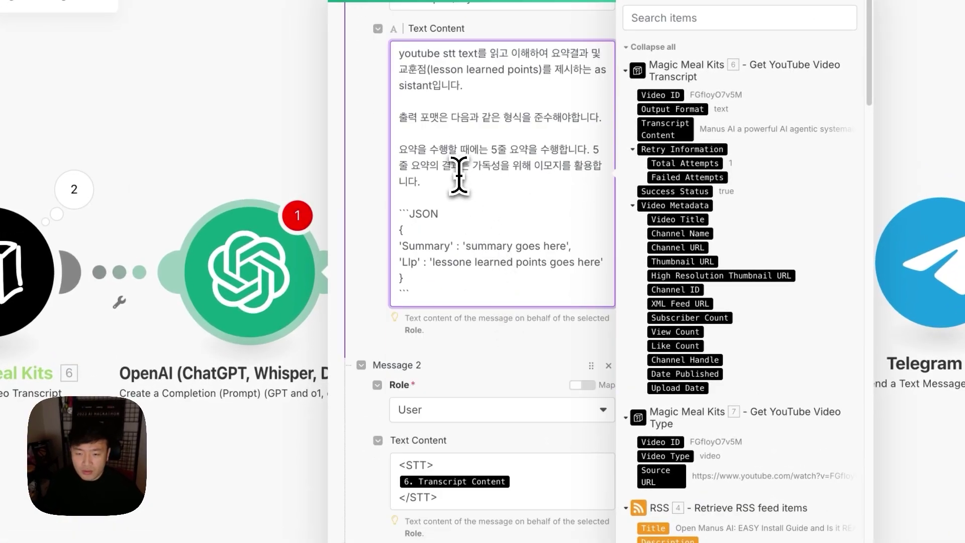
click(421, 150)
text(, 레)
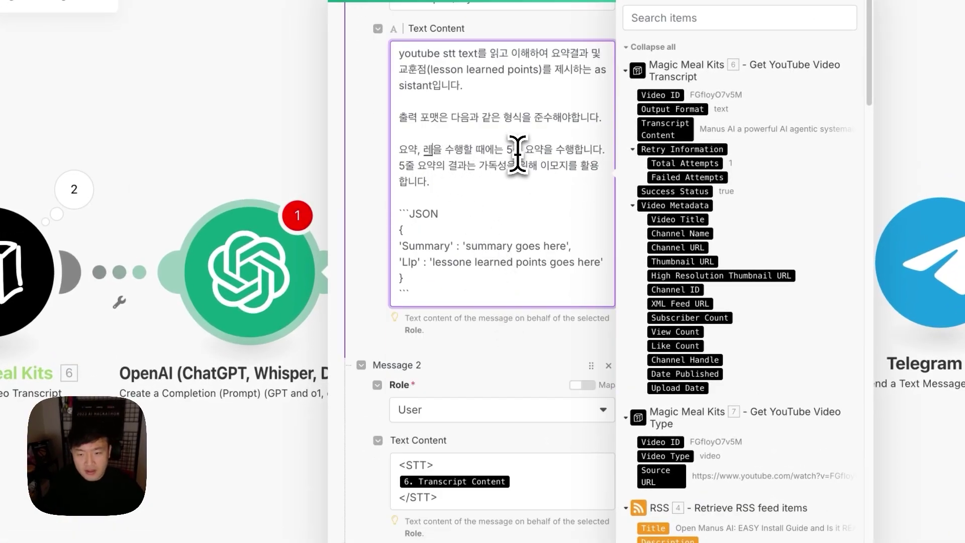
key(BackSpace)
text(교훈점)
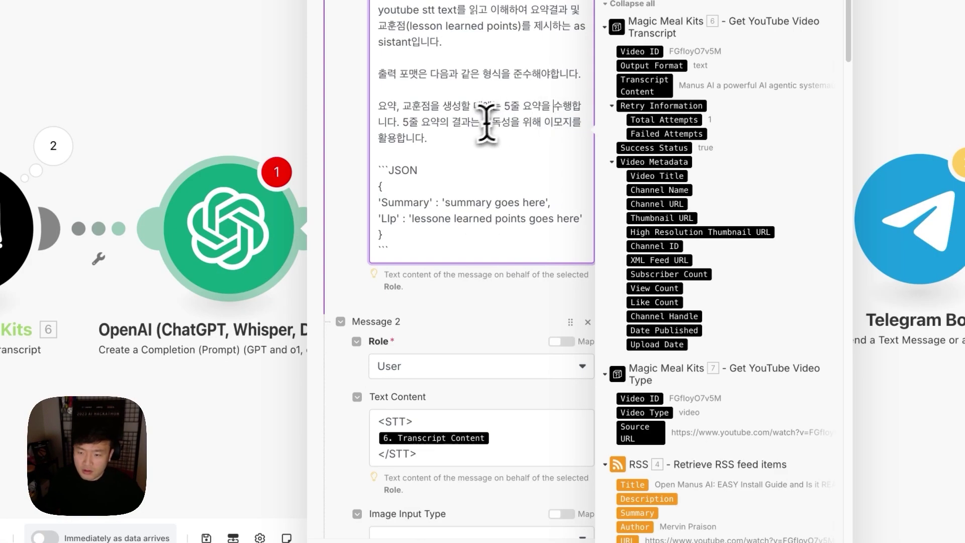
- Show the OpenAI module's advanced settings, set Response Format to JSON Object and Parse JSON Response to Yes
scroll(502, 151, down, 5)
scroll(528, 179, up, 6)
scroll(509, 216, down, 6)
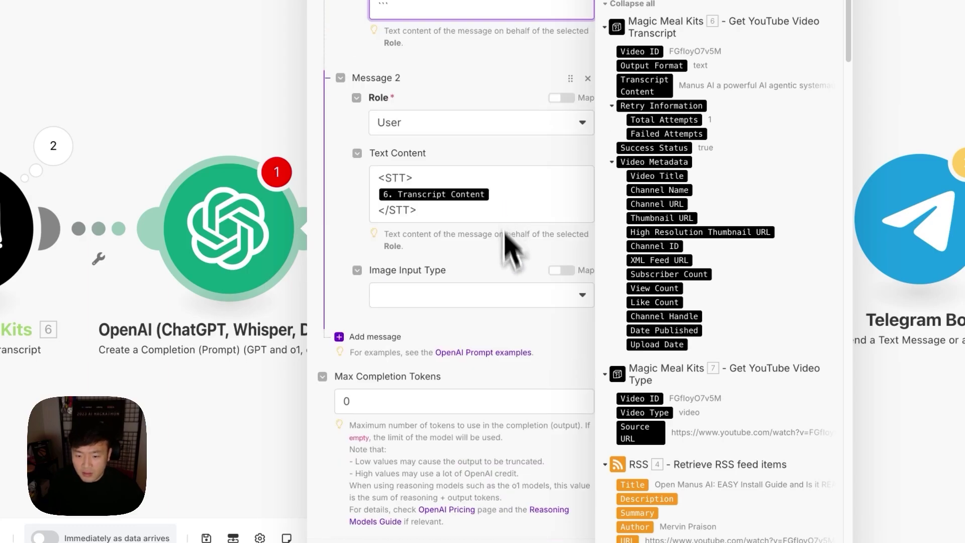
click(362, 513)
scroll(444, 467, down, 8)
click(427, 13)
click(431, 80)
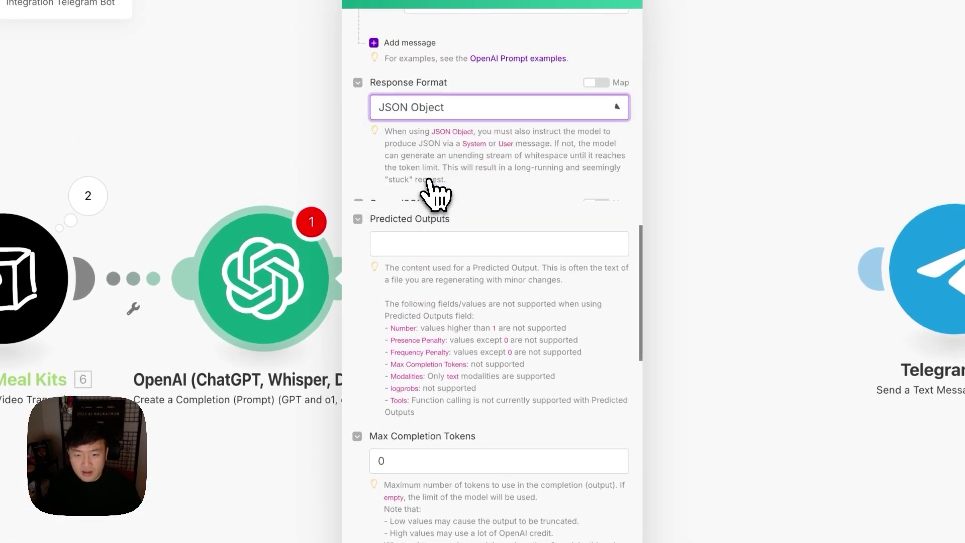
drag(392, 225, 390, 227)
click(389, 227)
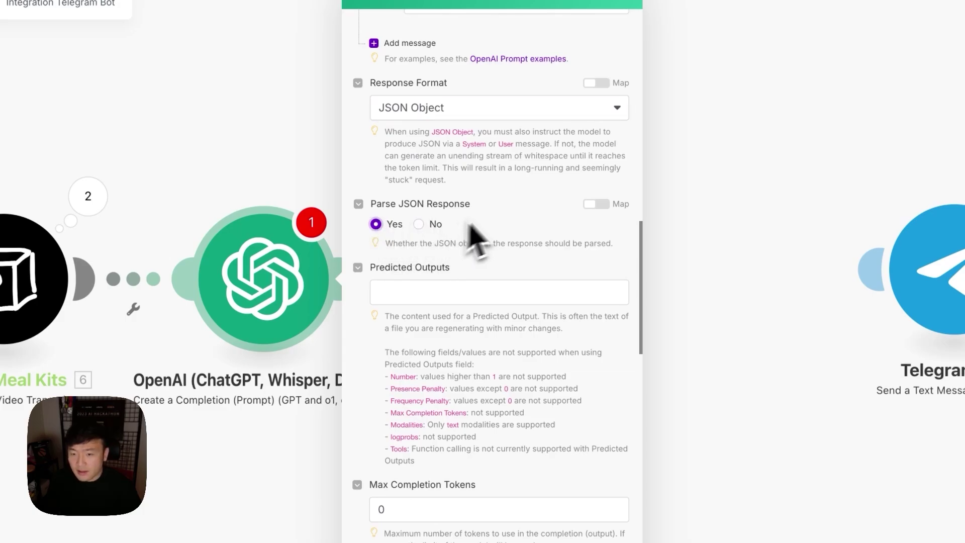
- Append "한국어로 생성합니다." to the instruction paragraph above Message 1's JSON template and save the OpenAI module
scroll(492, 216, up, 10)
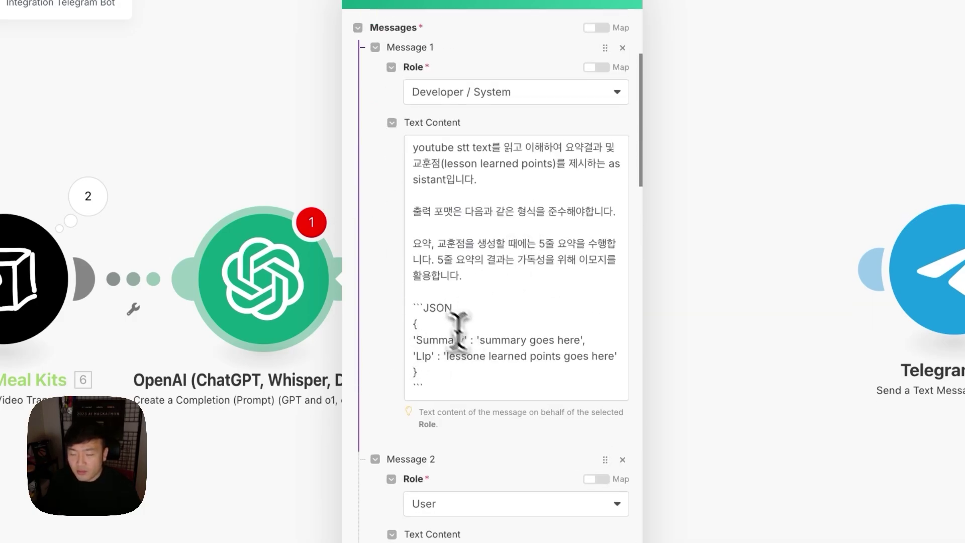
drag(461, 347, 409, 349)
click(421, 356)
scroll(485, 307, down, 5)
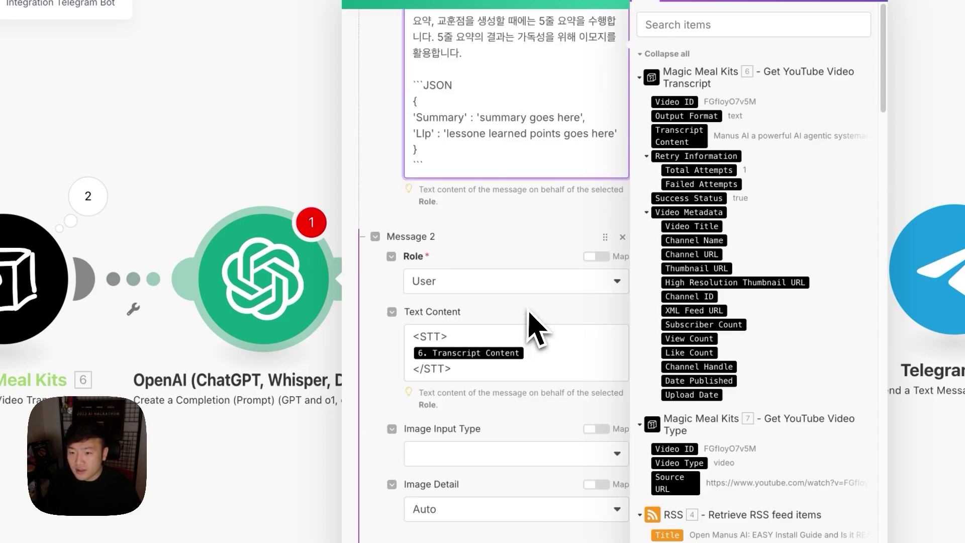
scroll(527, 327, up, 6)
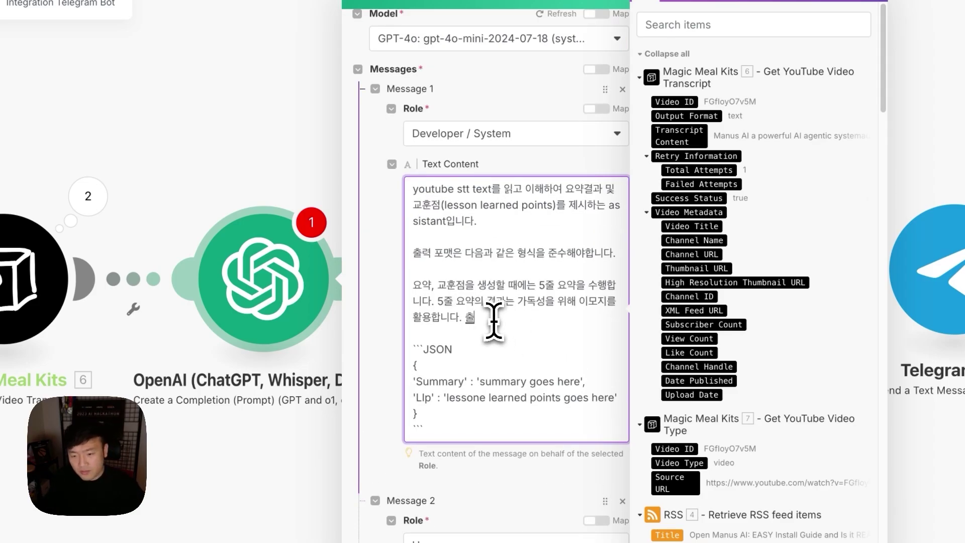
key(BackSpace)
text(한국어로 생성)
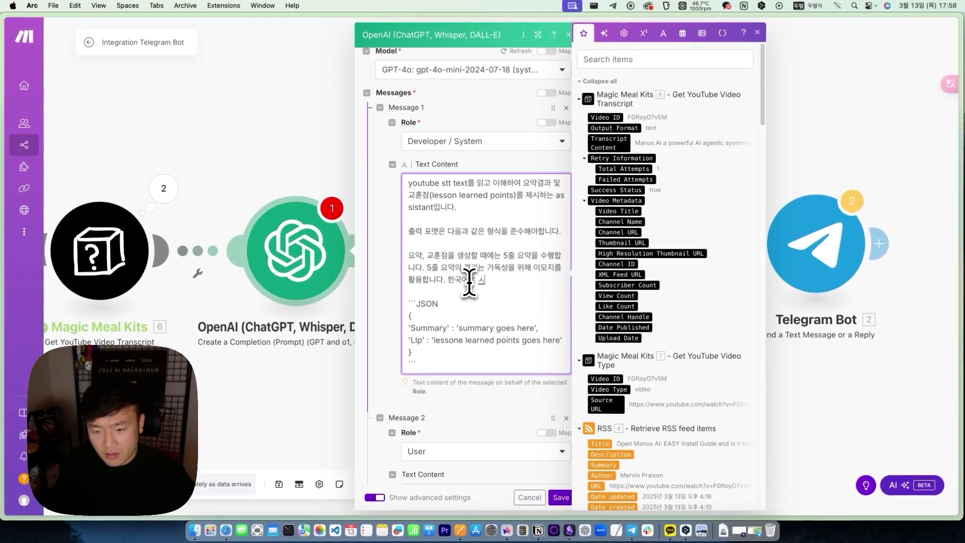
text(합니다.)
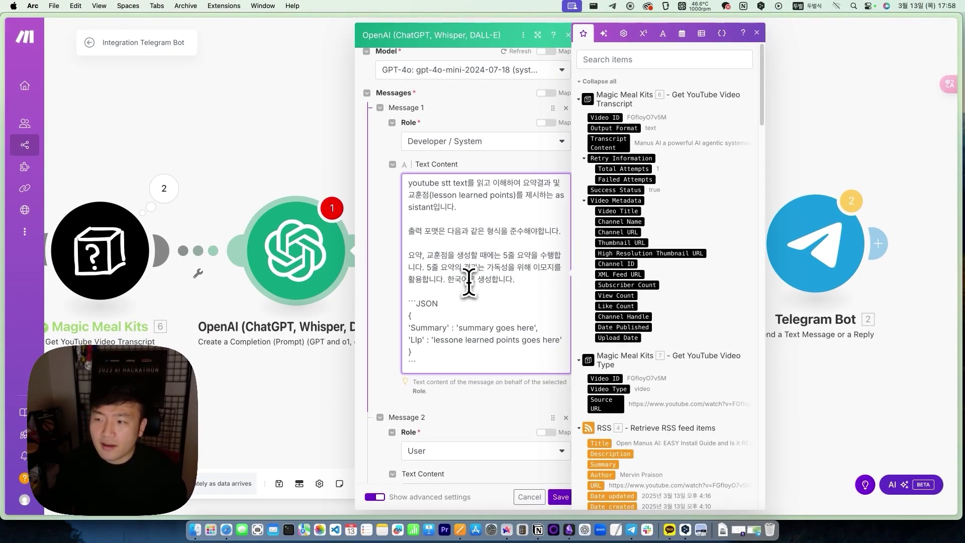
scroll(469, 282, down, 20)
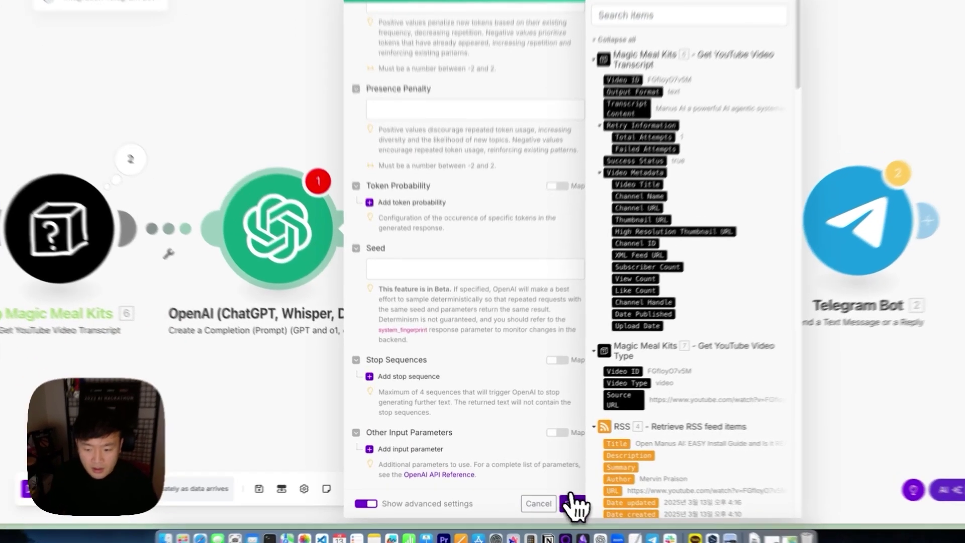
click(570, 501)
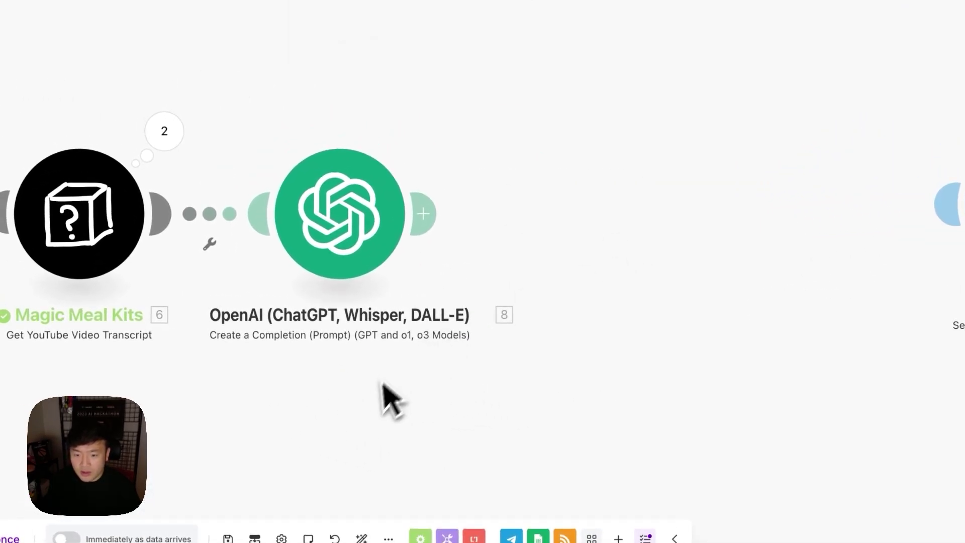
- Add a Tools Text aggregator module directly after the OpenAI completion module
scroll(490, 332, left, 10)
drag(655, 397, 337, 370)
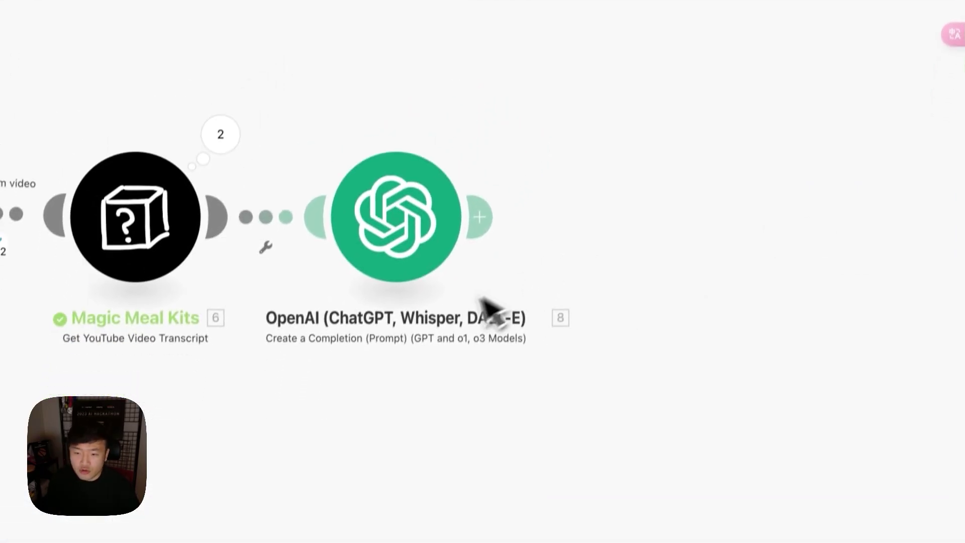
drag(409, 398, 663, 344)
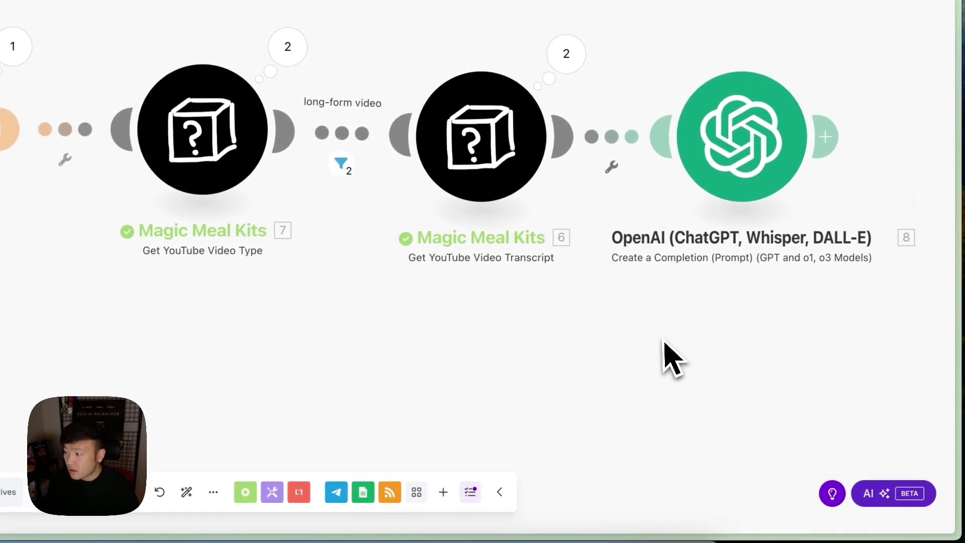
click(825, 137)
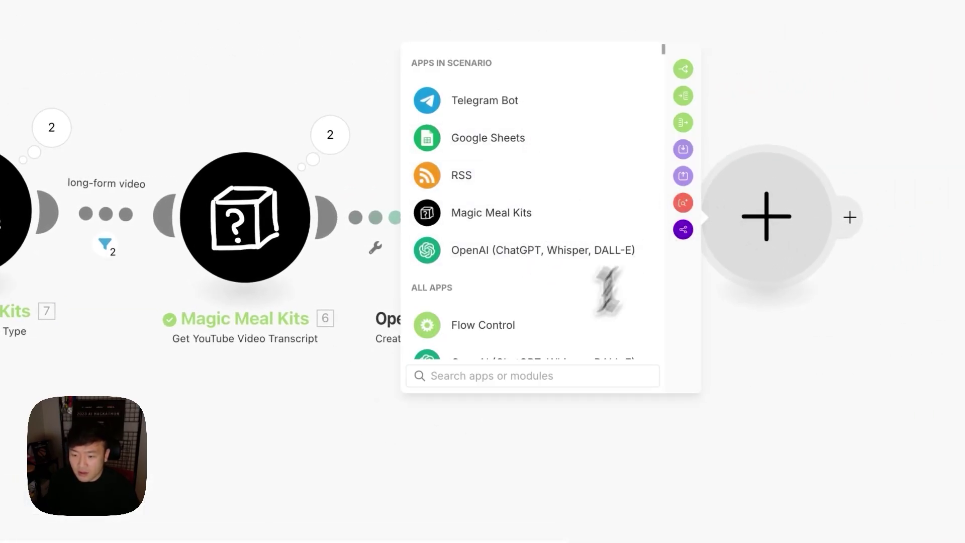
text(ㅅㄷ)
key(BackSpace)
text(e)
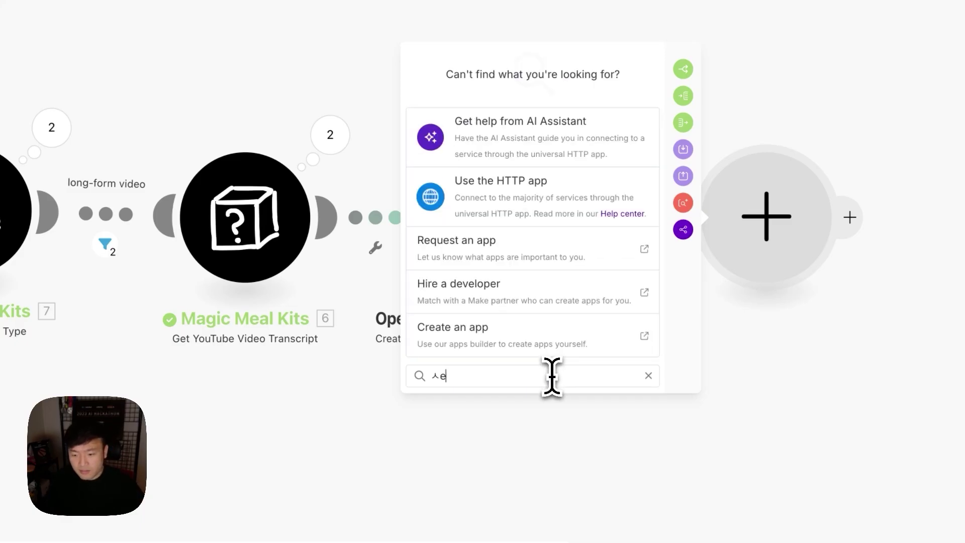
text(text ag)
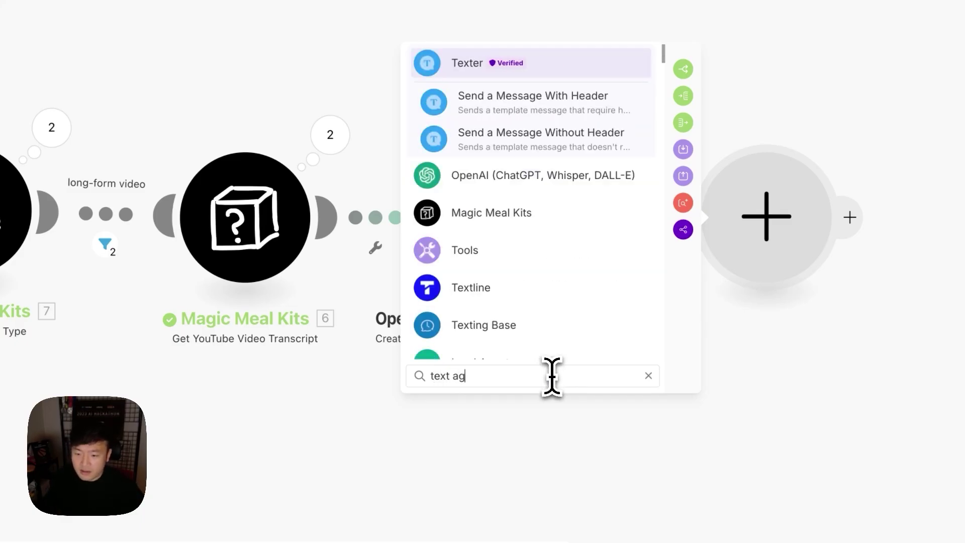
text(g)
click(517, 129)
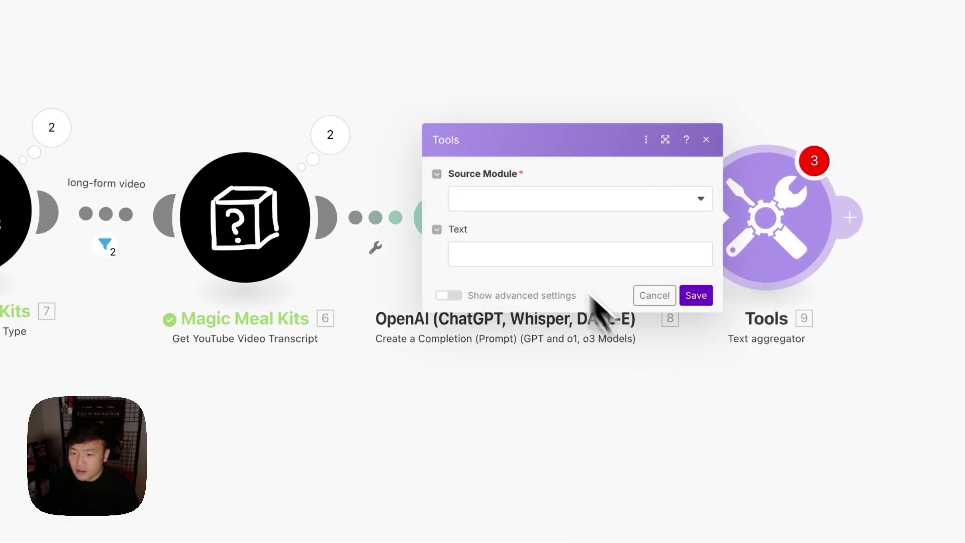
- Set the aggregator's Source Module to RSS - Retrieve RSS feed items [4] and its text to "title :" followed by the RSS Title
click(520, 292)
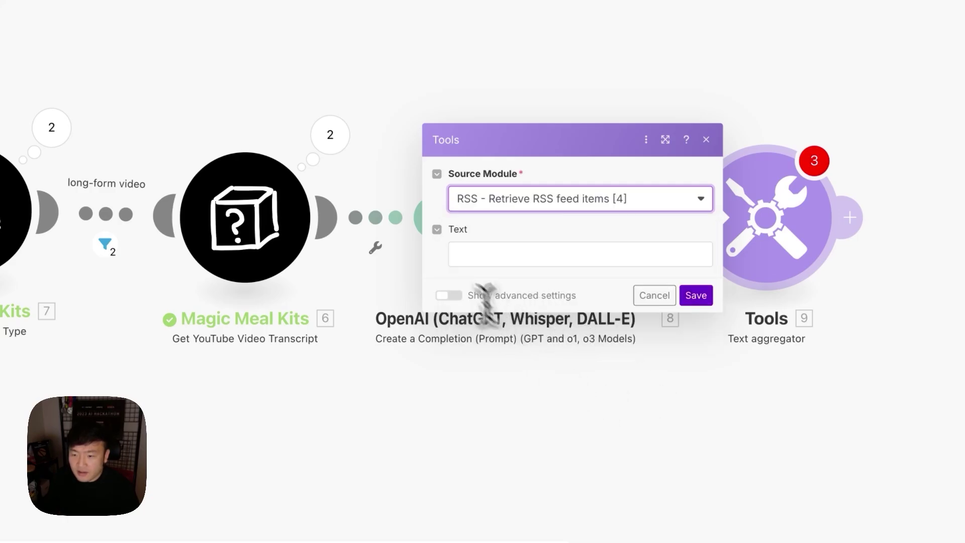
click(476, 254)
text(wpa)
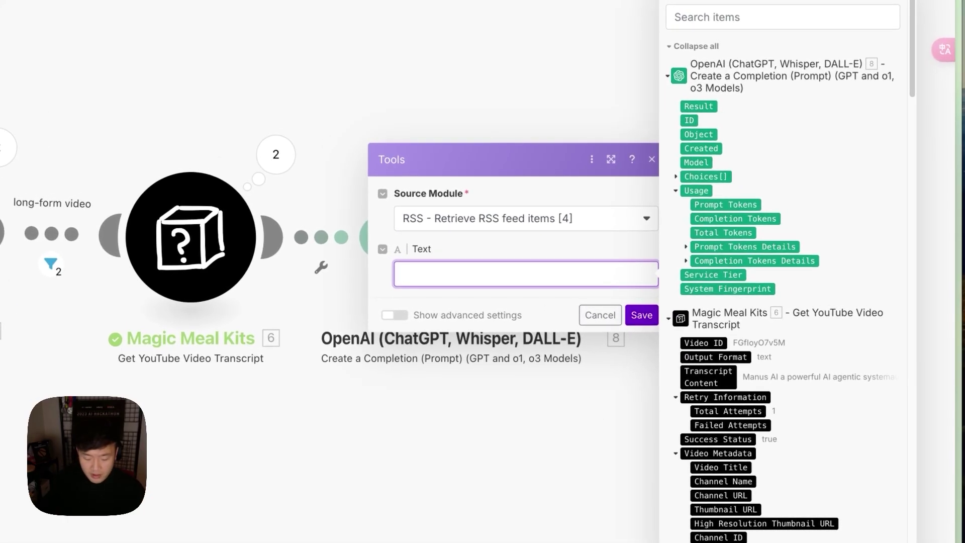
key(BackSpace)
key(BackSpace)
key(BackSpace)
text(title :)
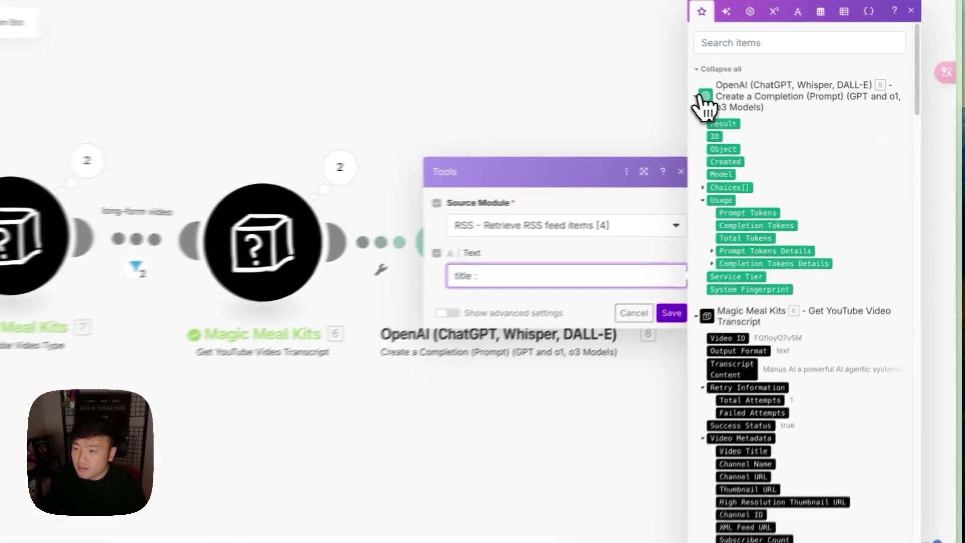
click(703, 96)
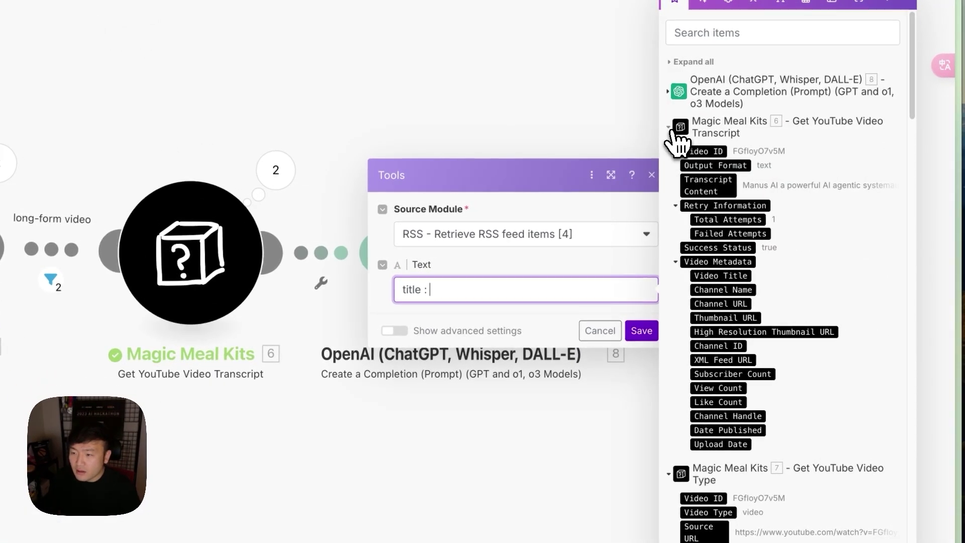
click(707, 127)
click(699, 266)
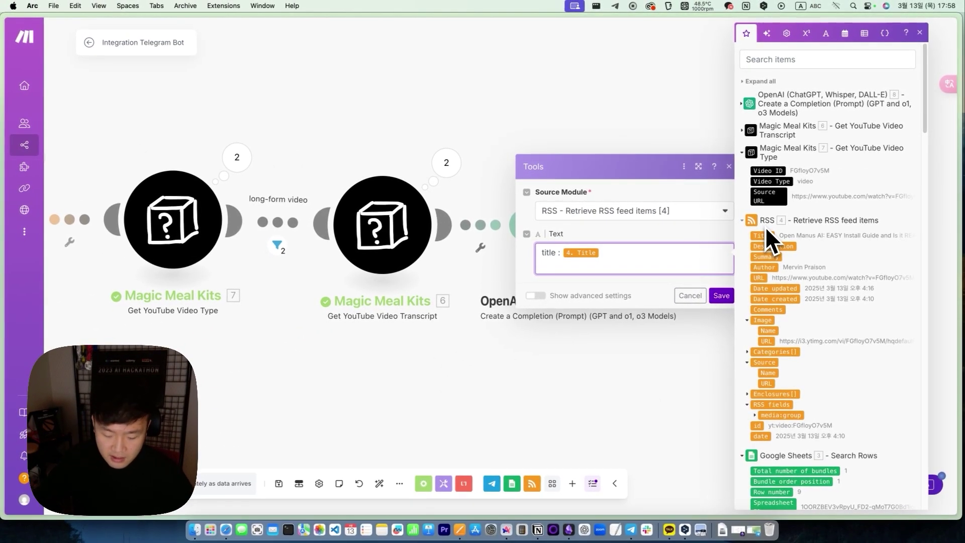
- Add a second line "요약 결과 :" to the aggregator text, followed by the OpenAI module's Result
key(Return)
text(d)
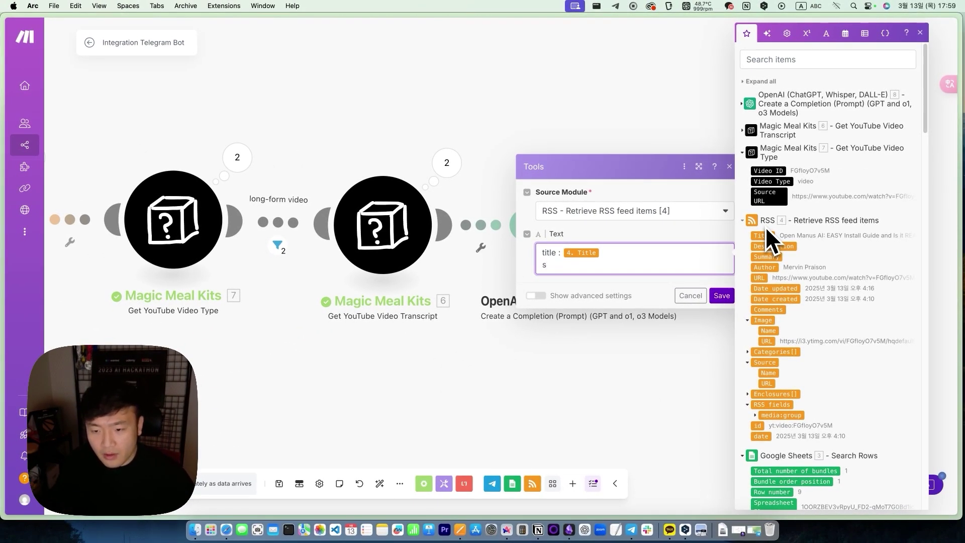
key(BackSpace)
key(ctrl+space)
text(ㅇㅛ 요야)
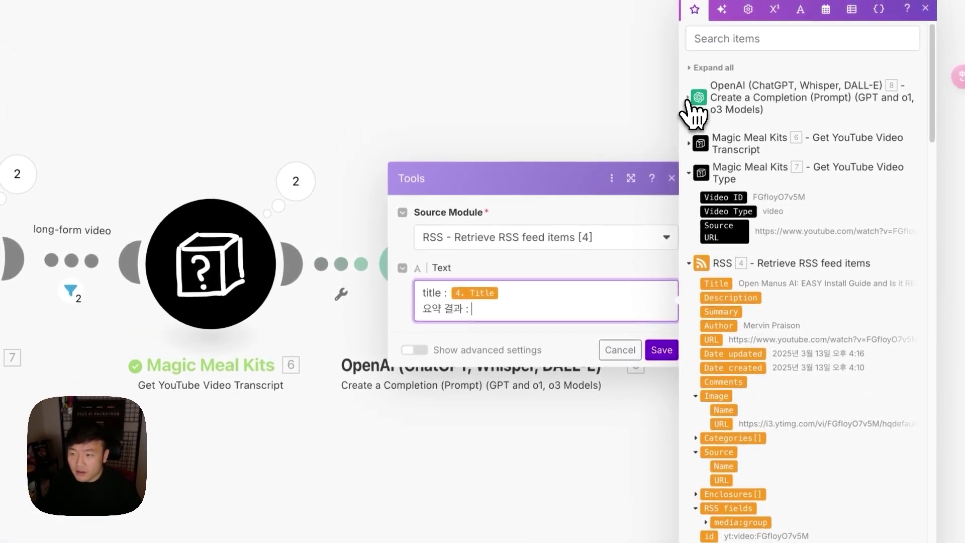
click(687, 99)
drag(719, 129, 538, 306)
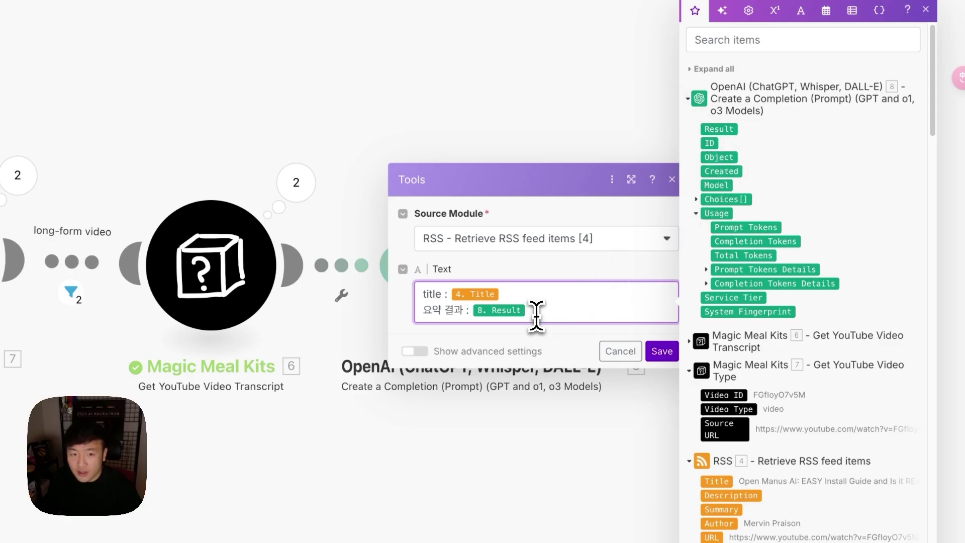
- Add a third line "출처 :" to the aggregator text, followed by the RSS item URL
key(Return)
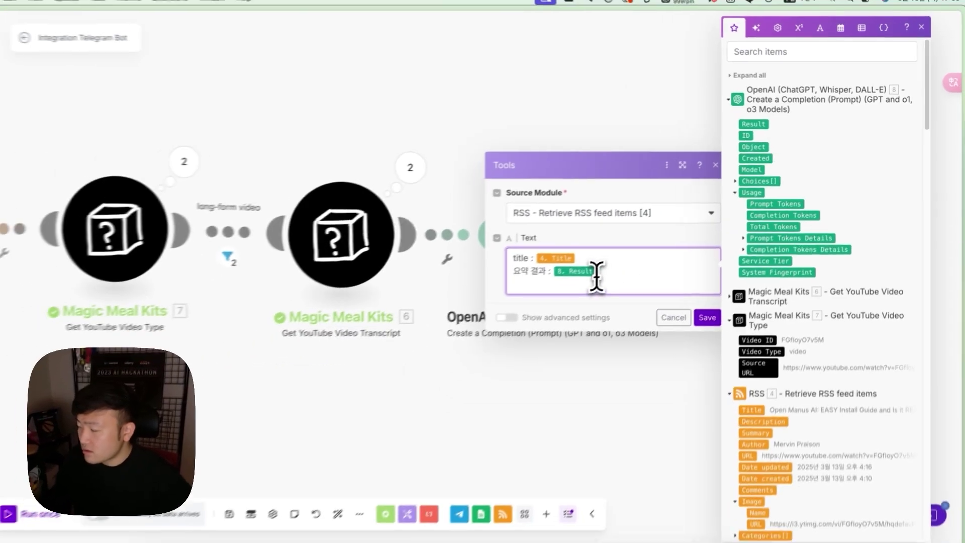
text(ㅊㅜㄹㅊ)
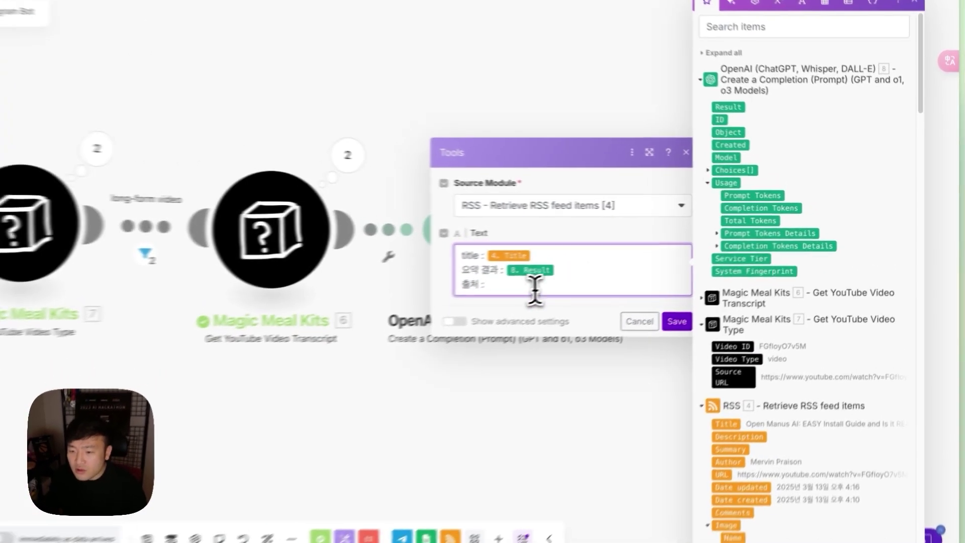
scroll(839, 372, down, 5)
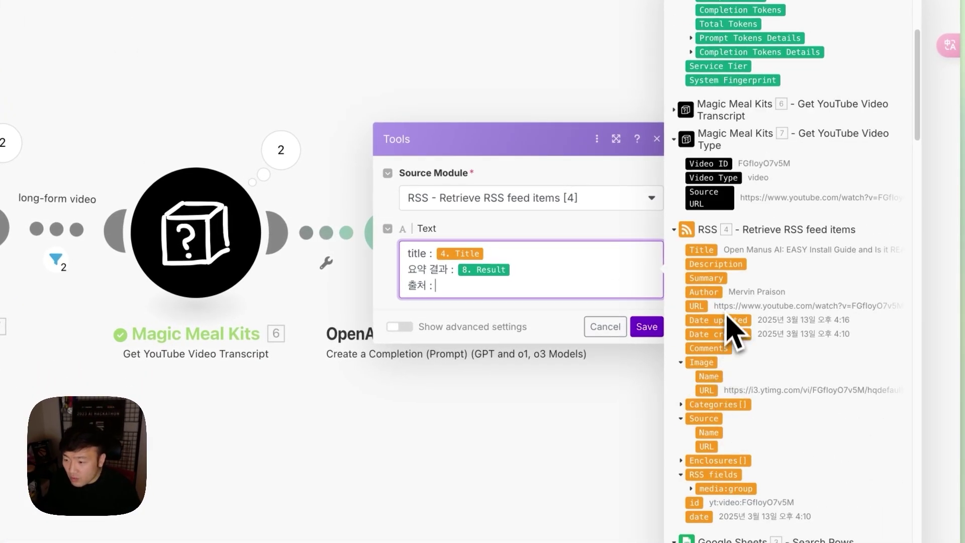
click(702, 307)
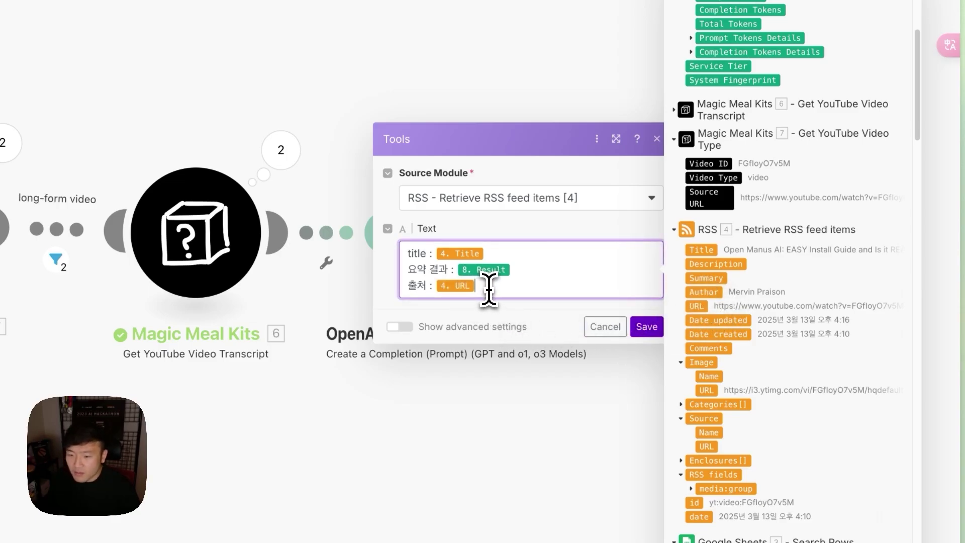
- End the aggregator text with a newline element on its own line and save the Text aggregator
key(Return)
text({{지)
key(BackSpace)
text(newline)
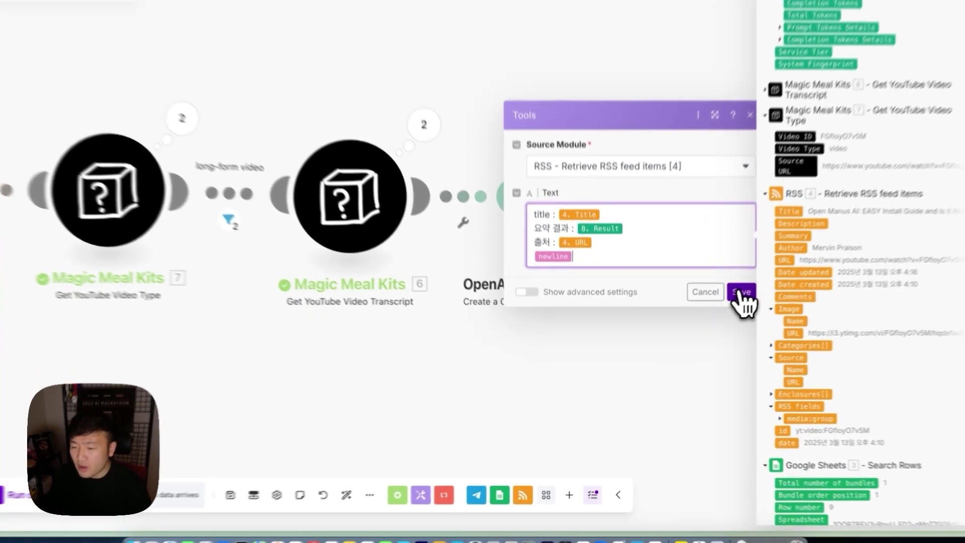
click(721, 307)
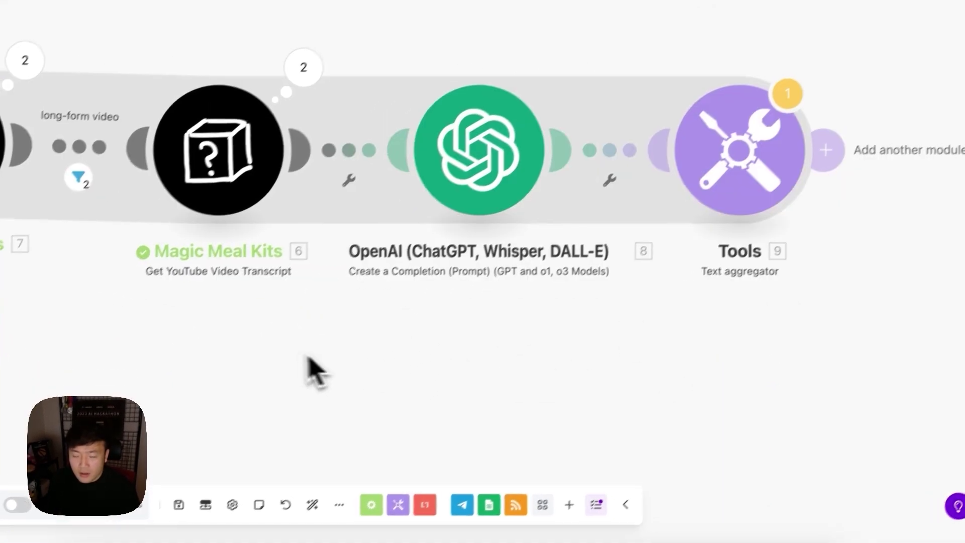
- Run the scenario once, proceeding despite the warning about the transformer being the route's last module
scroll(593, 325, left, 10)
drag(658, 312, 626, 308)
drag(232, 478, 320, 371)
click(88, 463)
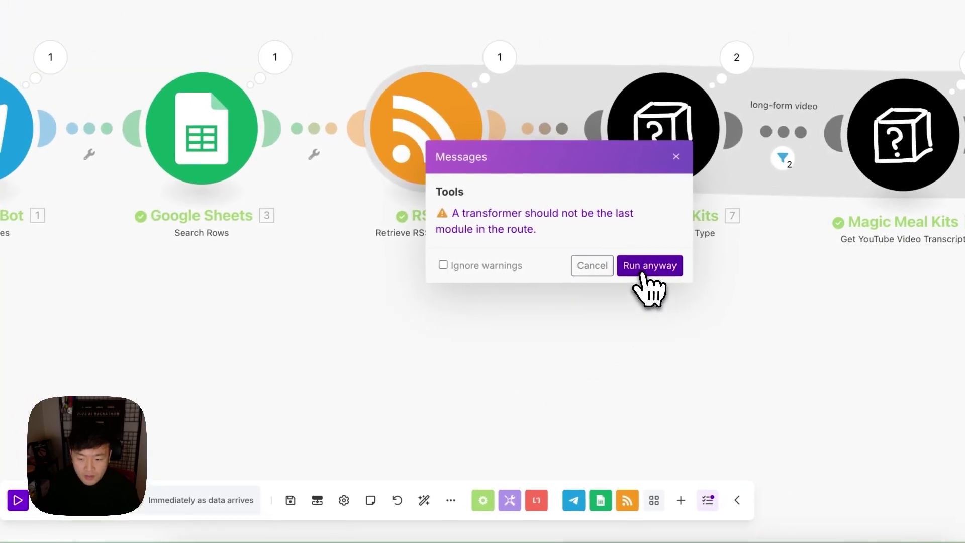
click(719, 228)
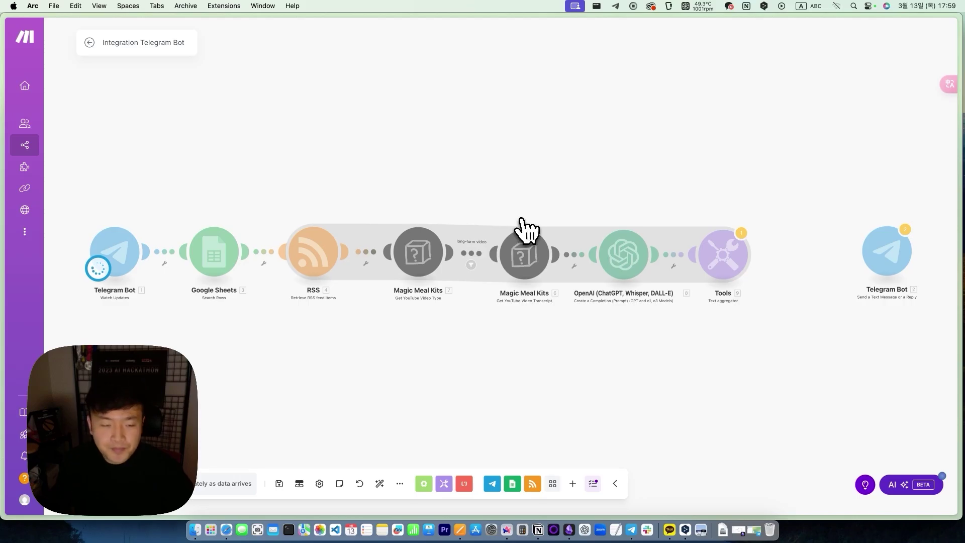
- Switch to Telegram and send the message "ds" to the bot to trigger the scenario
click(632, 527)
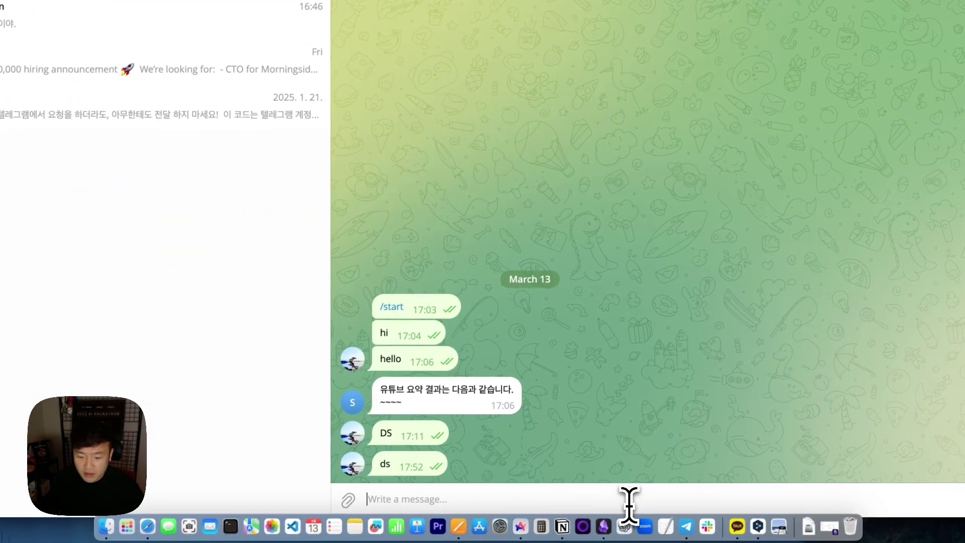
text(d)
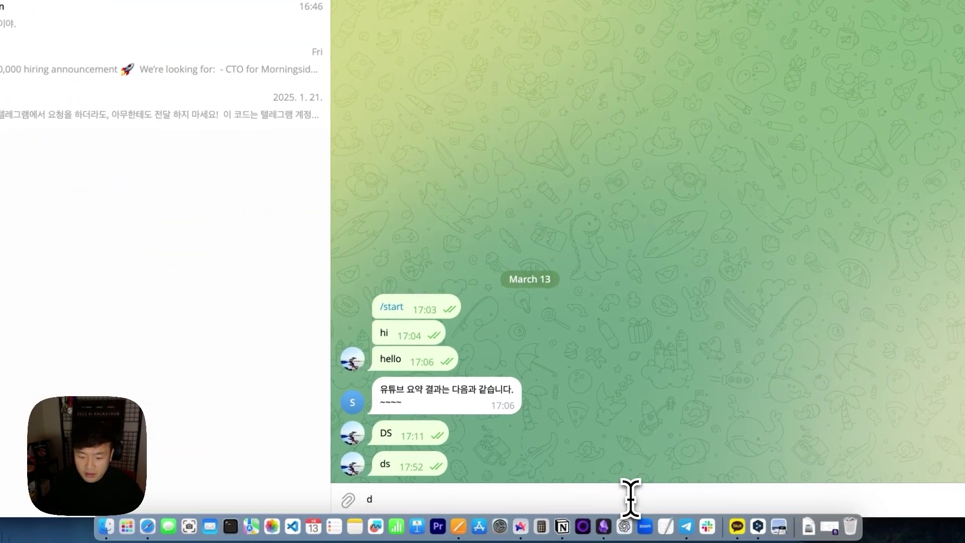
text(s)
key(Return)
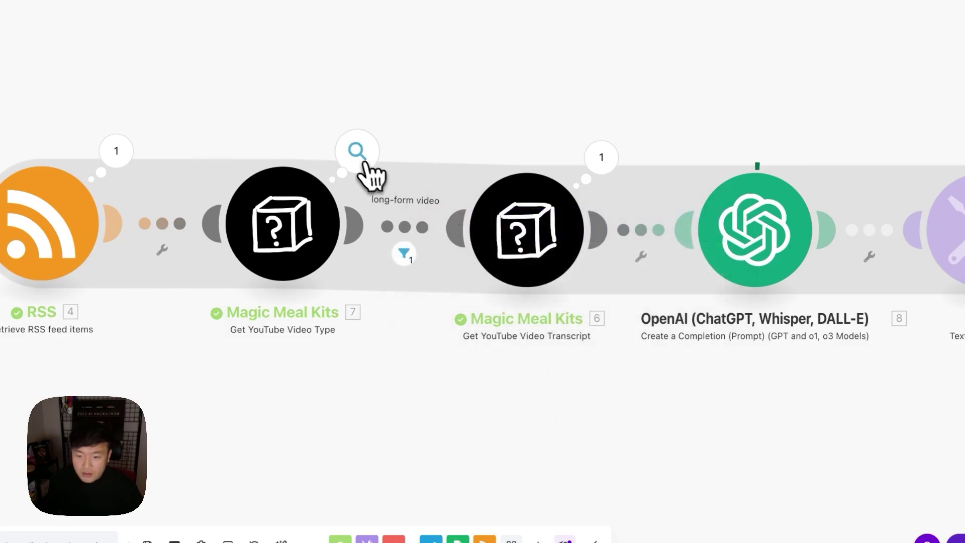
- Examine the run output of the Get YouTube Video Type and Transcript modules, including the full Transcript Content
click(357, 150)
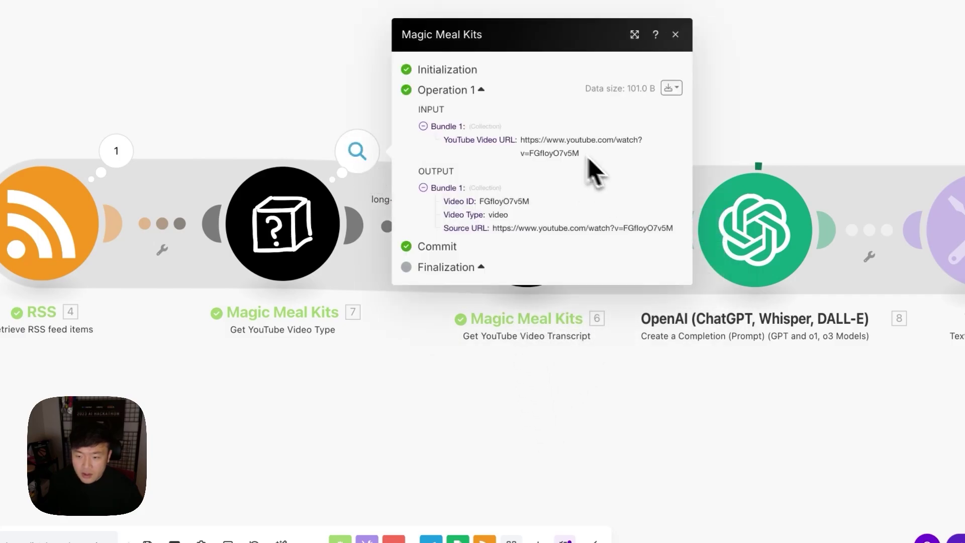
click(601, 158)
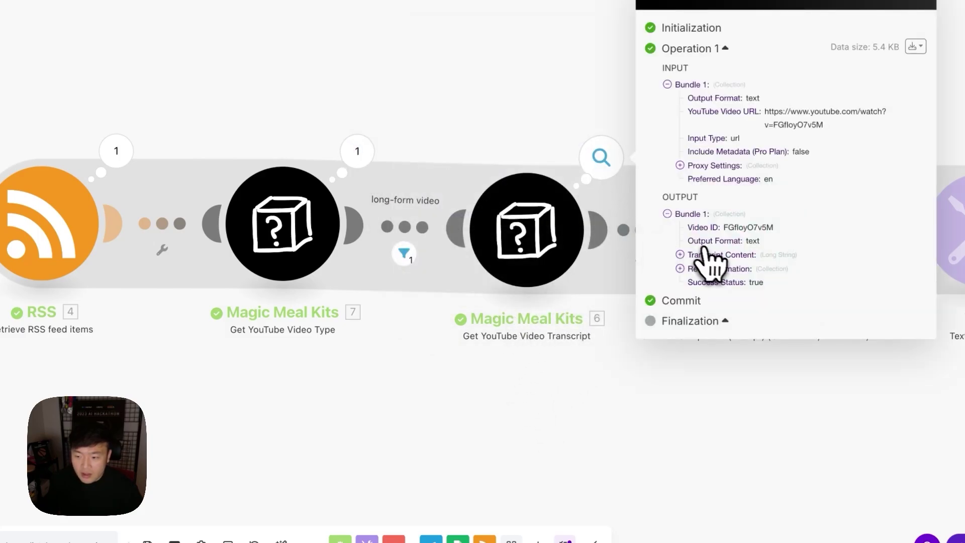
click(703, 253)
drag(693, 224, 795, 391)
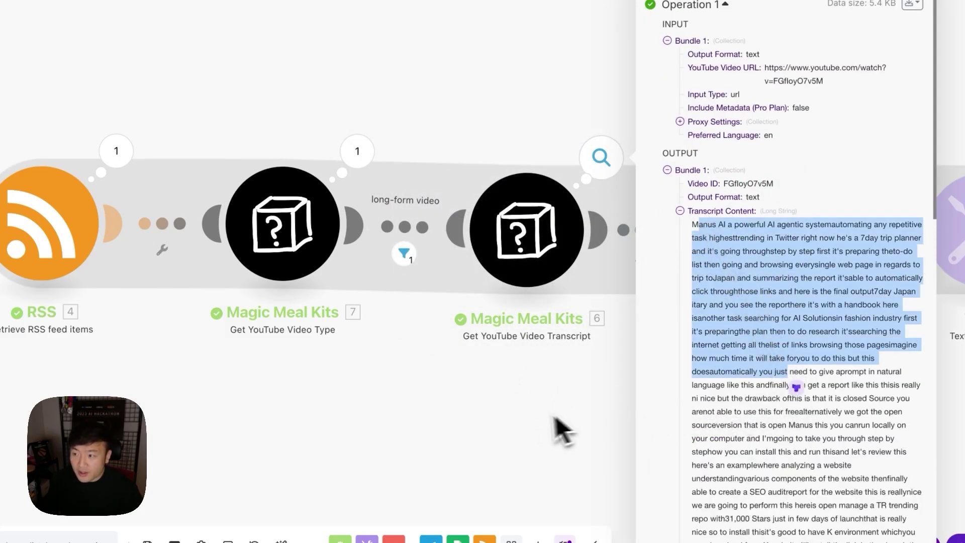
- Examine the Summary and Llp texts in the OpenAI module's Result for both operations
scroll(565, 429, right, 6)
click(495, 149)
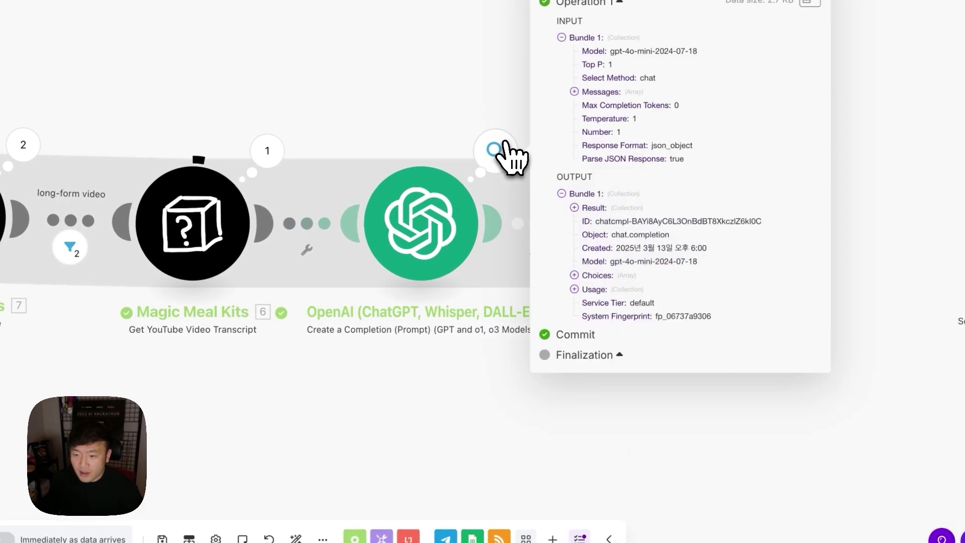
click(603, 208)
drag(646, 218, 699, 303)
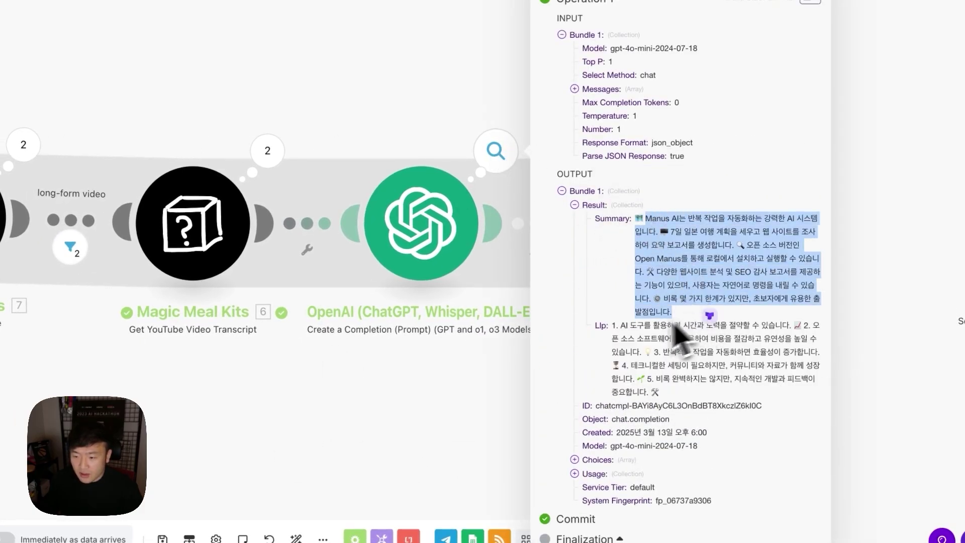
drag(614, 326, 673, 402)
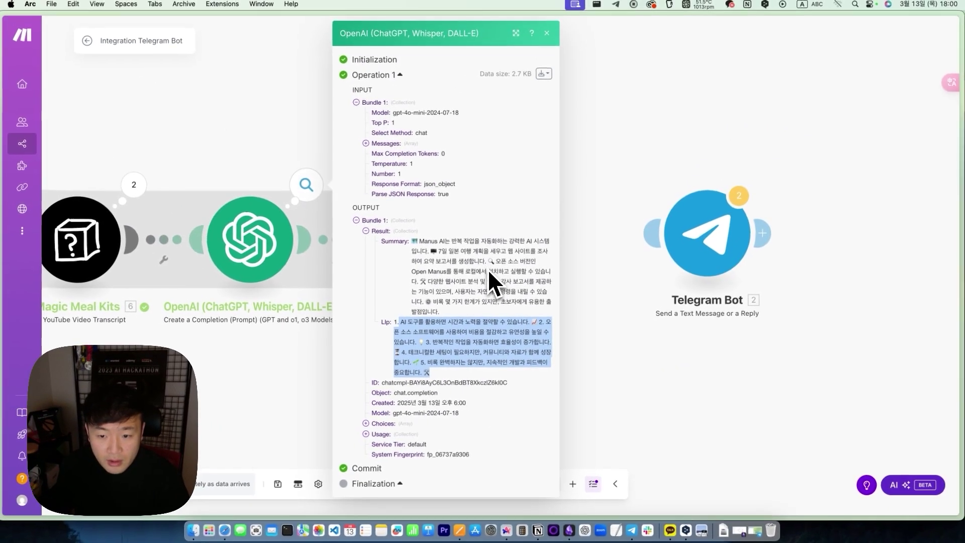
drag(398, 200, 473, 297)
drag(560, 341, 563, 326)
drag(476, 406, 524, 350)
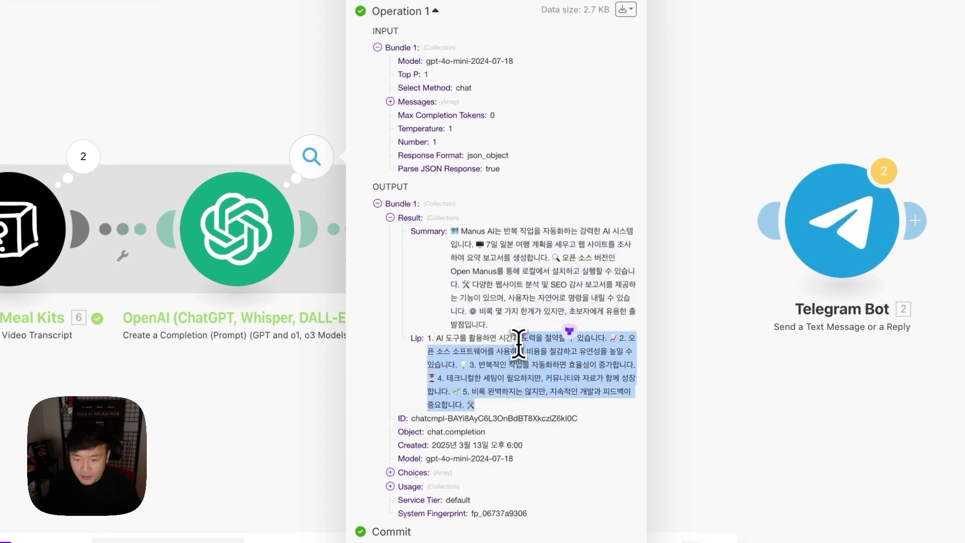
click(352, 415)
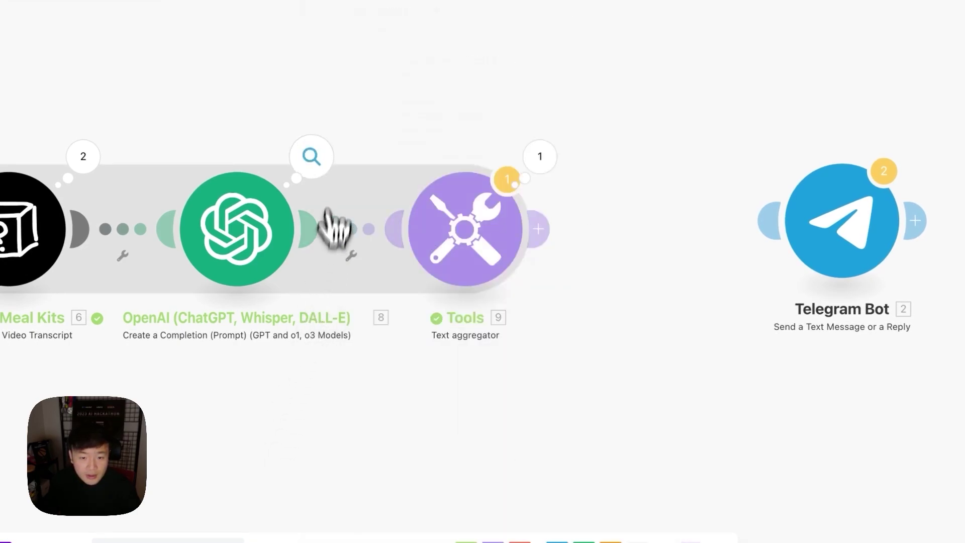
click(312, 156)
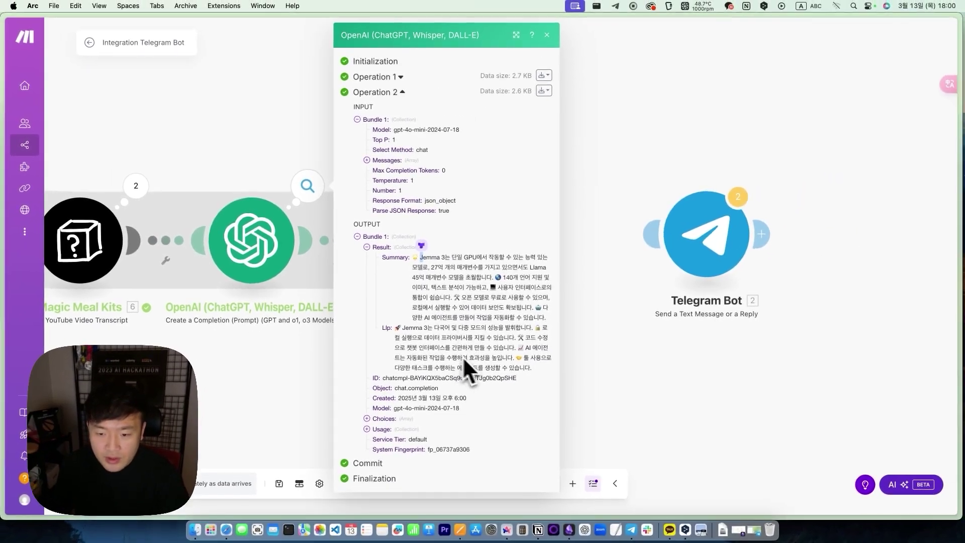
triple_click(516, 366)
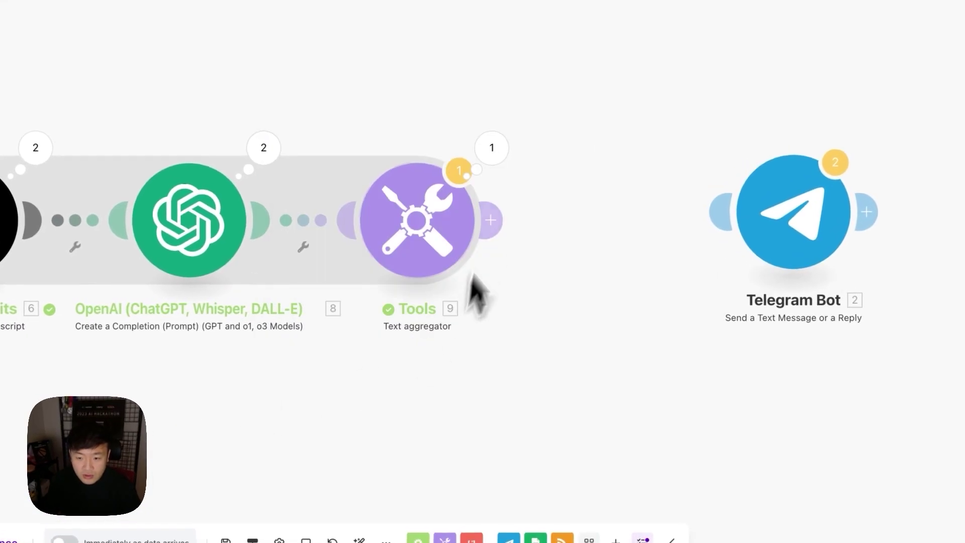
- Check how the Text aggregator outputs the summary field and compare it with the OpenAI module's Result collection
click(492, 160)
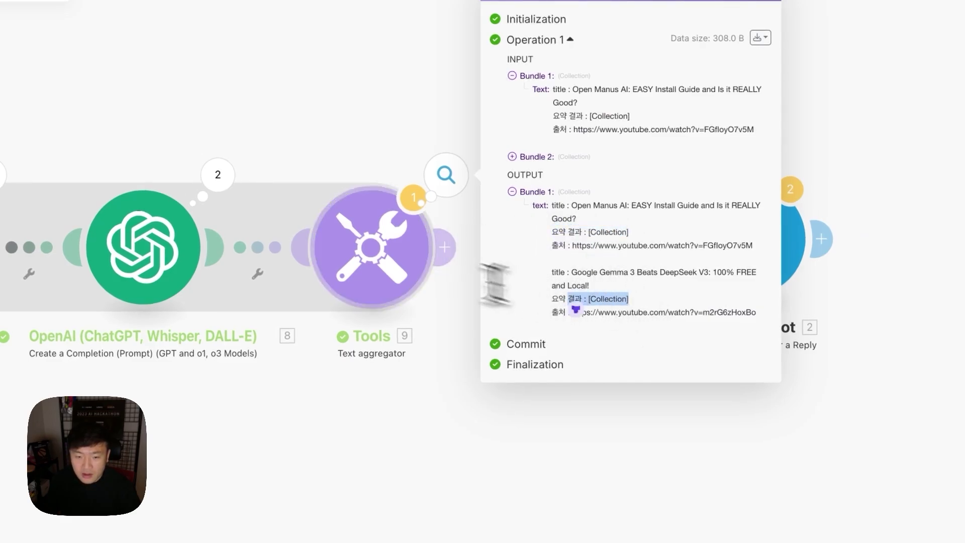
click(221, 178)
click(389, 150)
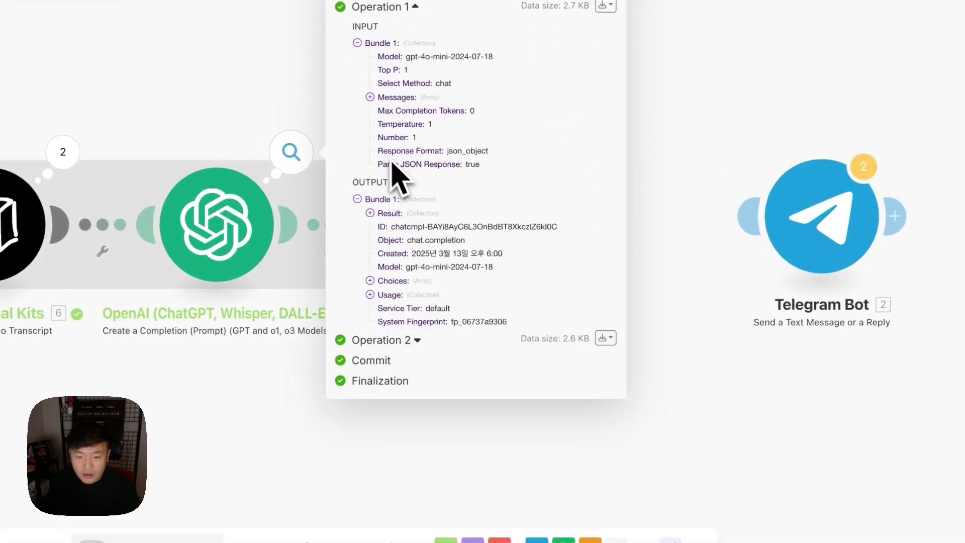
click(381, 207)
click(367, 347)
- In the aggregator text, replace the OpenAI Result with its Summary and add a "배울 점 :" line with the Llp value
click(484, 244)
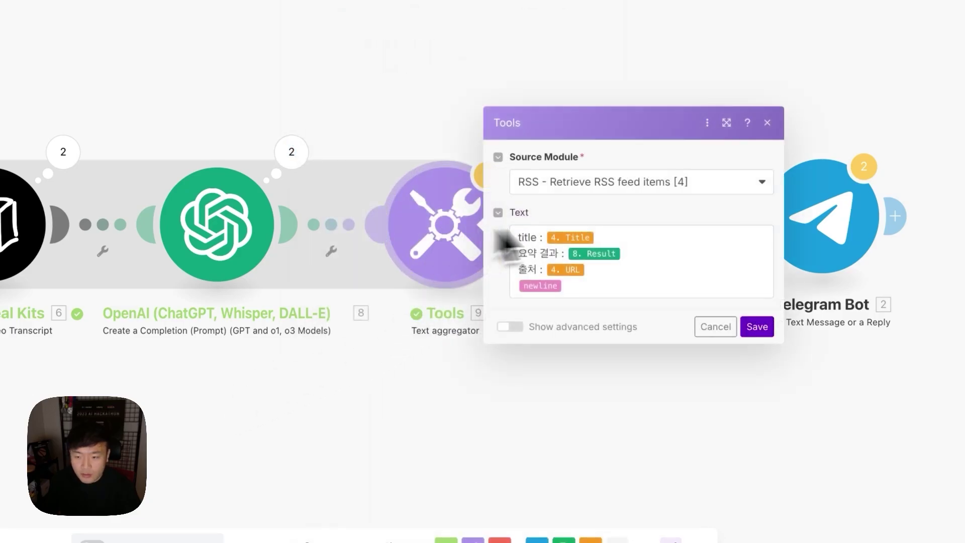
click(628, 243)
key(Return)
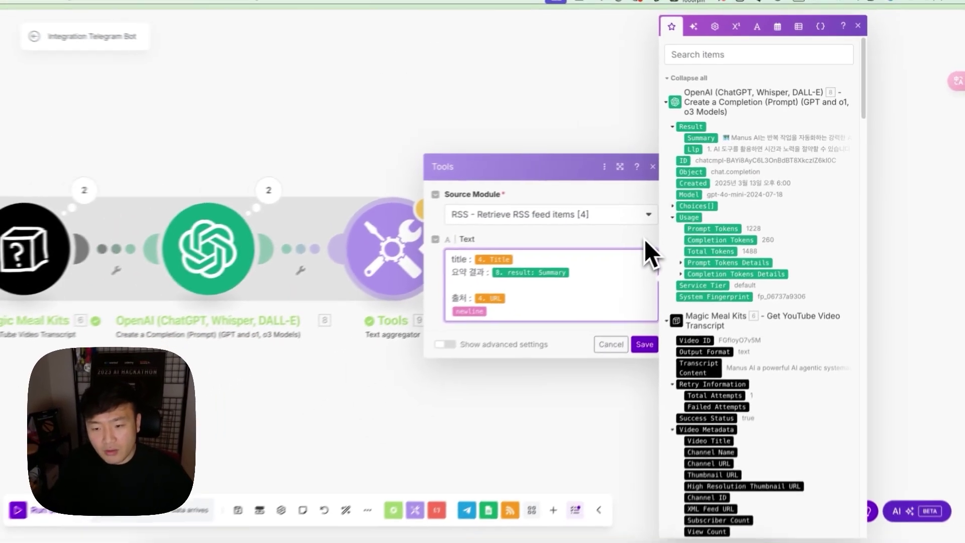
text(배울 제)
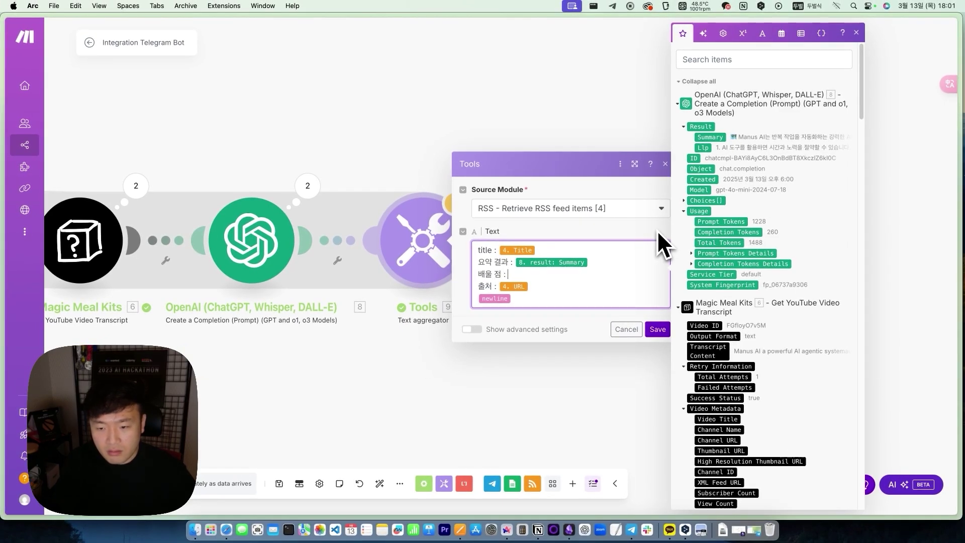
click(702, 147)
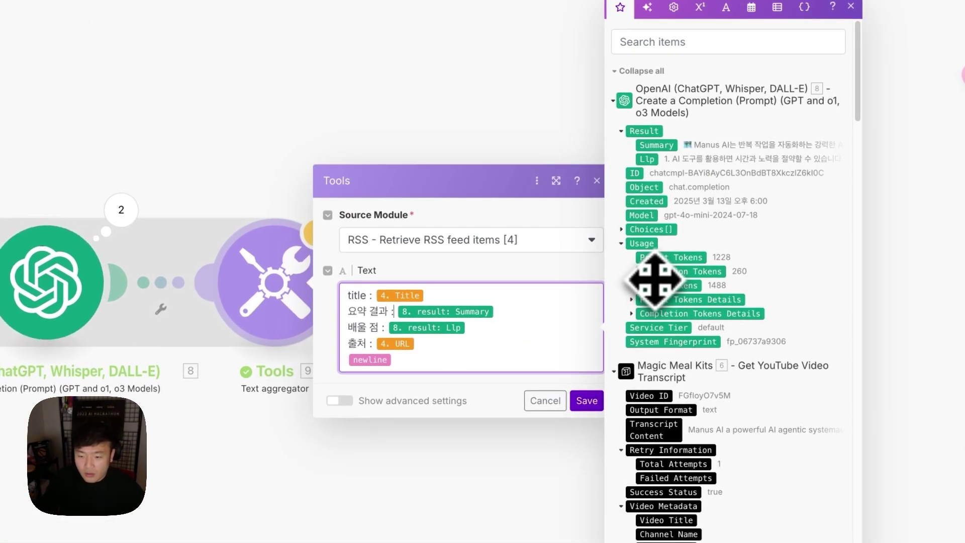
- Put the Summary and Llp values on separate lines below their labels and save the Text aggregator
key(Return)
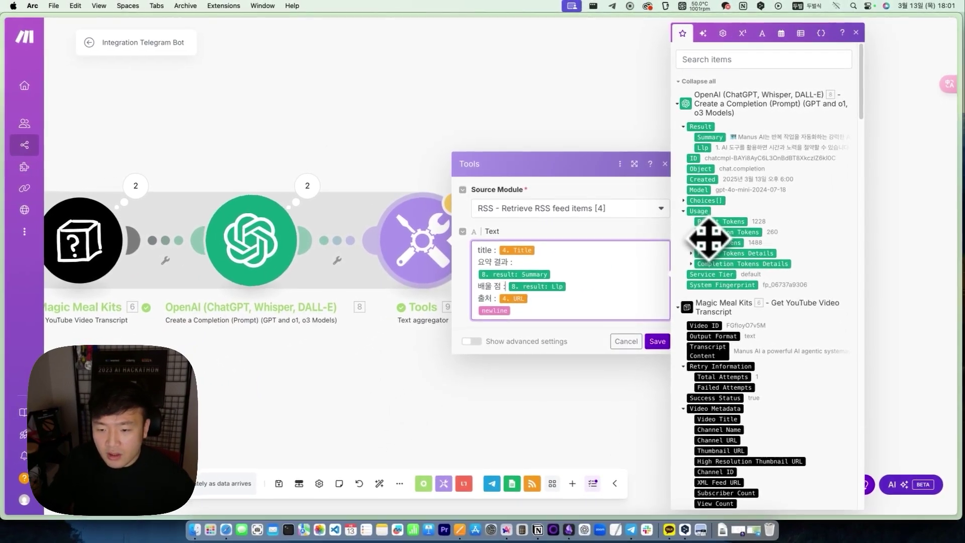
key(Return)
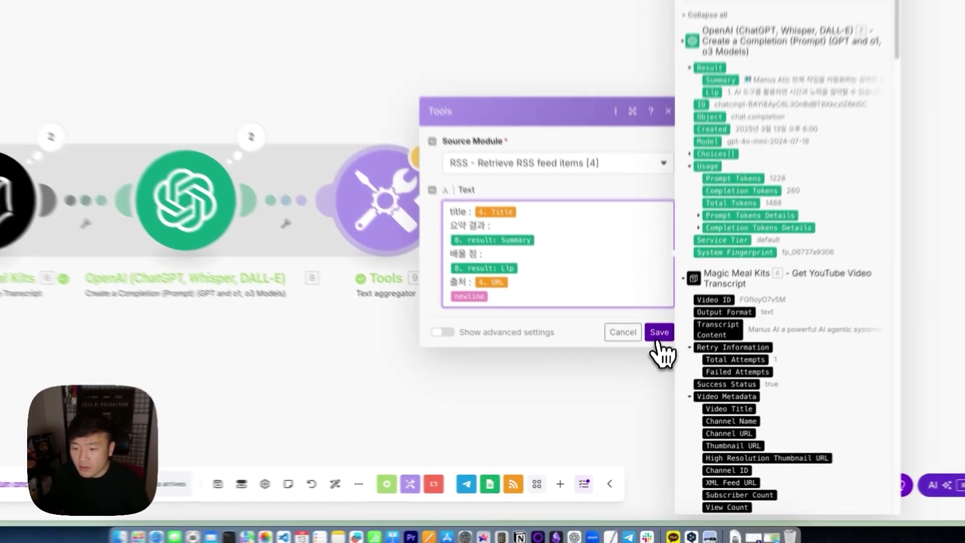
click(658, 353)
drag(555, 339, 694, 334)
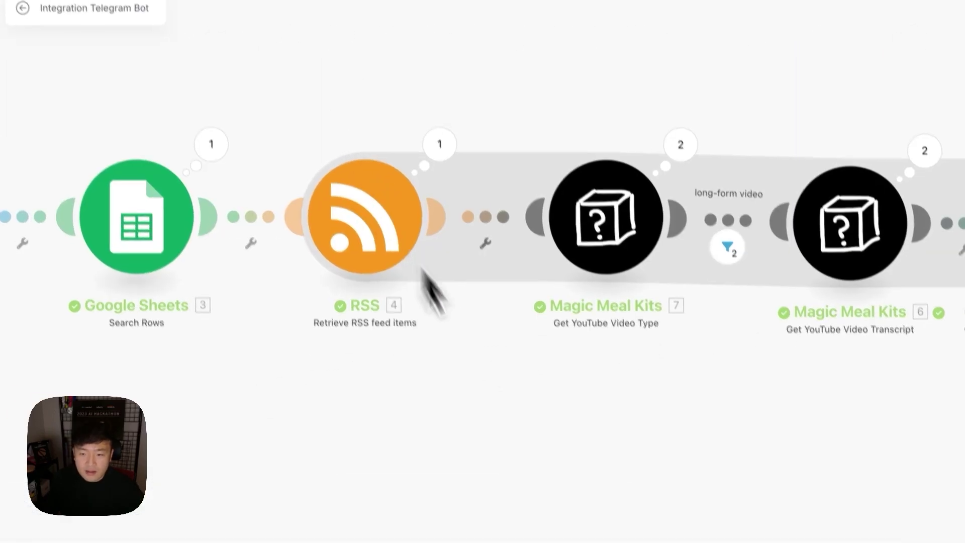
scroll(302, 402, right, 10)
drag(725, 60, 601, 198)
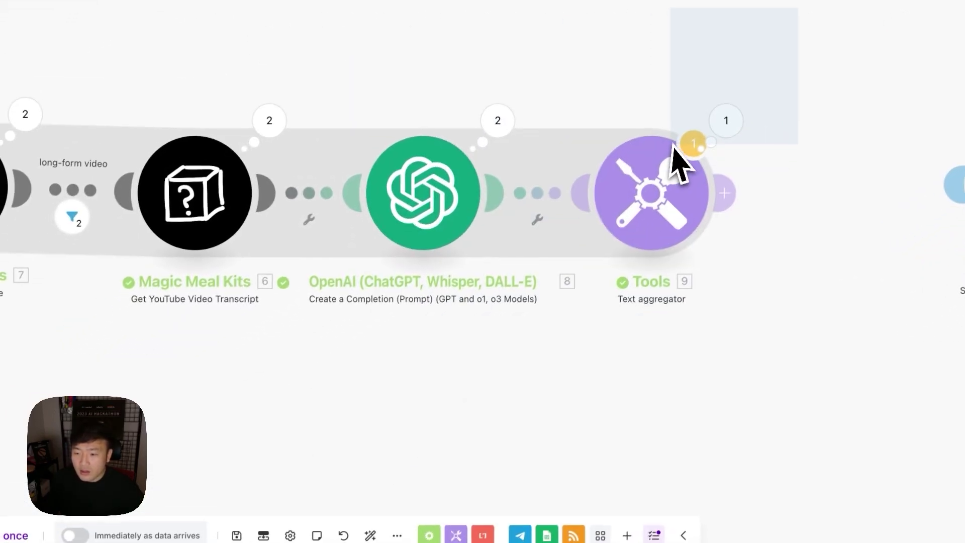
drag(675, 145, 560, 119)
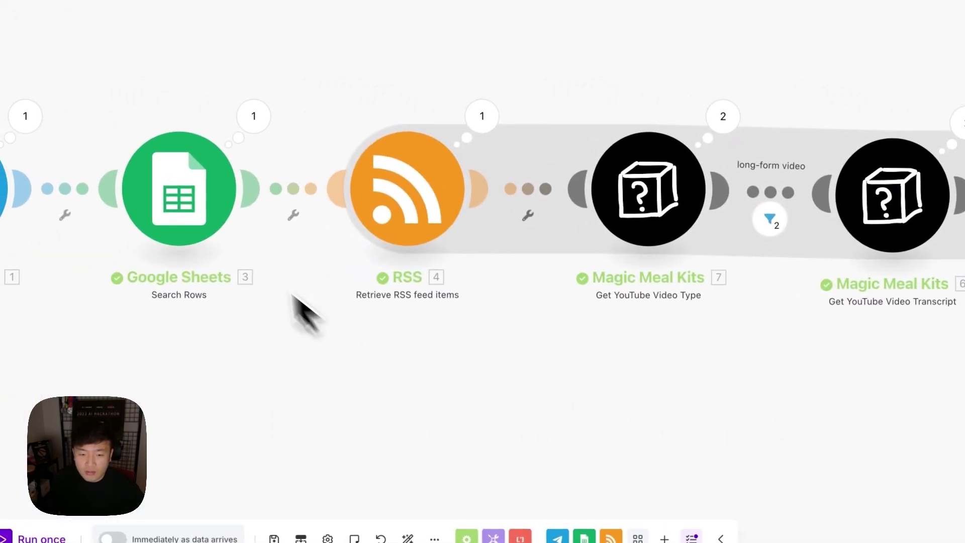
- Switch to the ai YT Channel sheet and examine the channel names, feed URLs and Category entries in the table
scroll(382, 217, right, 6)
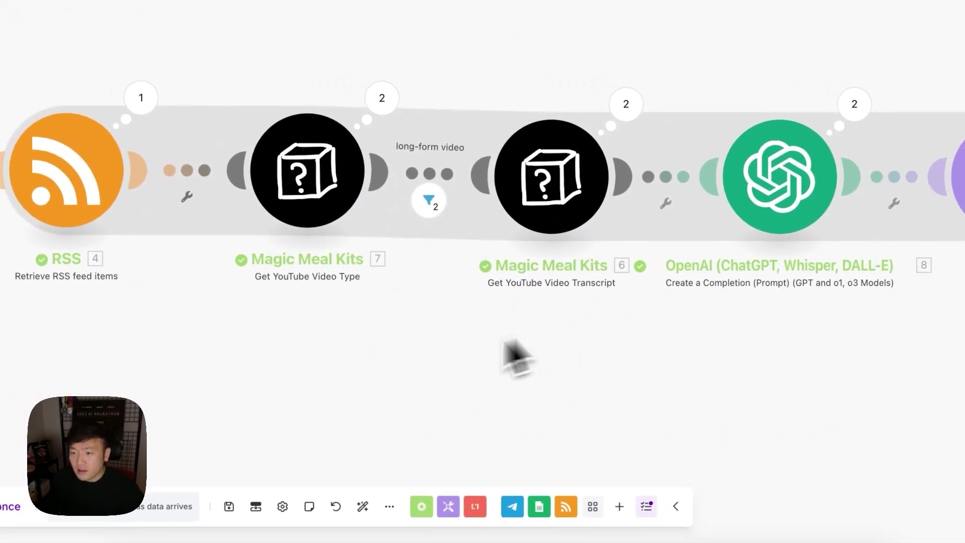
mouse_move(10, 269)
click(73, 171)
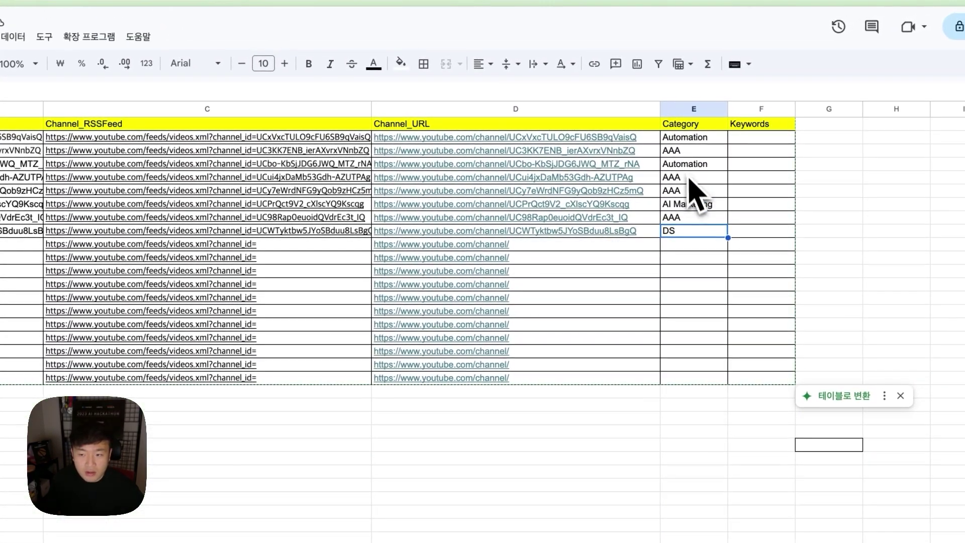
click(880, 102)
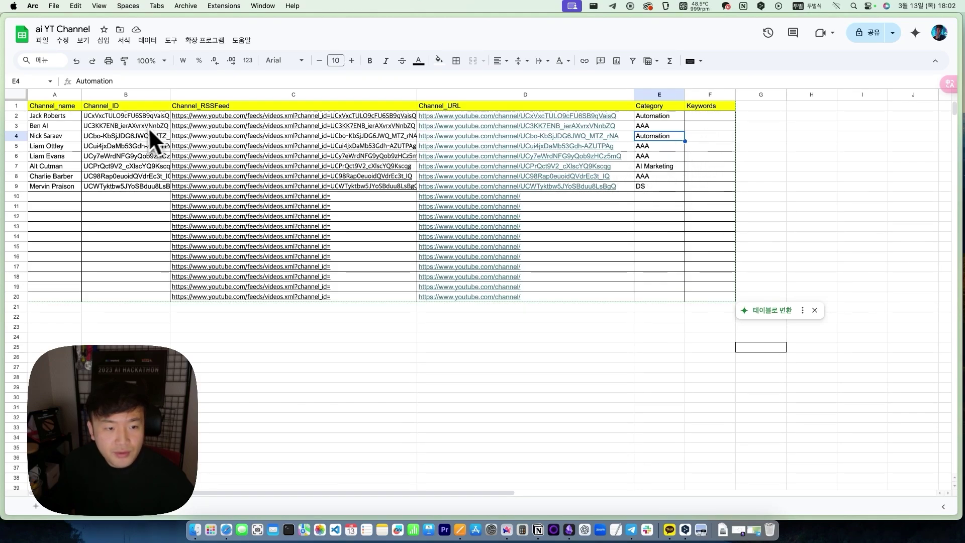
click(714, 116)
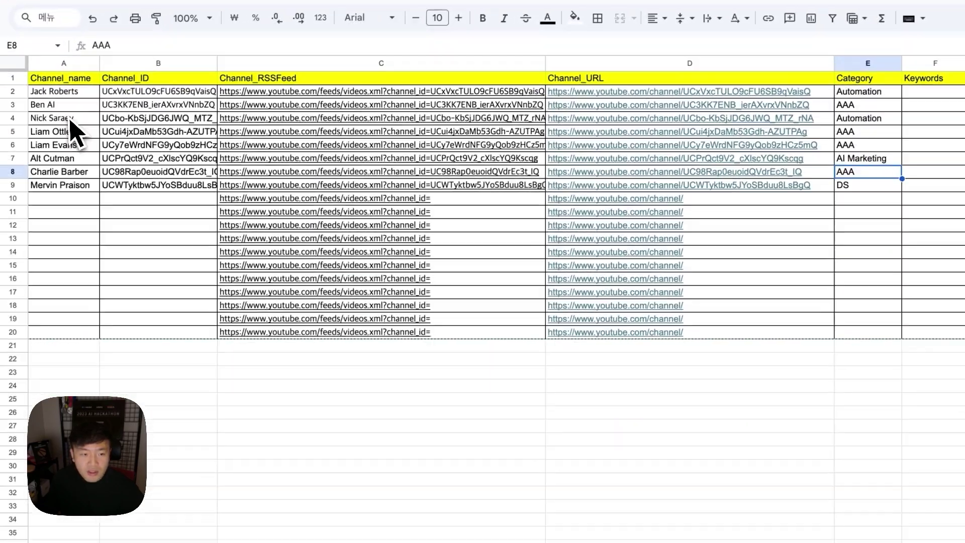
click(81, 115)
key(Up)
key(Up)
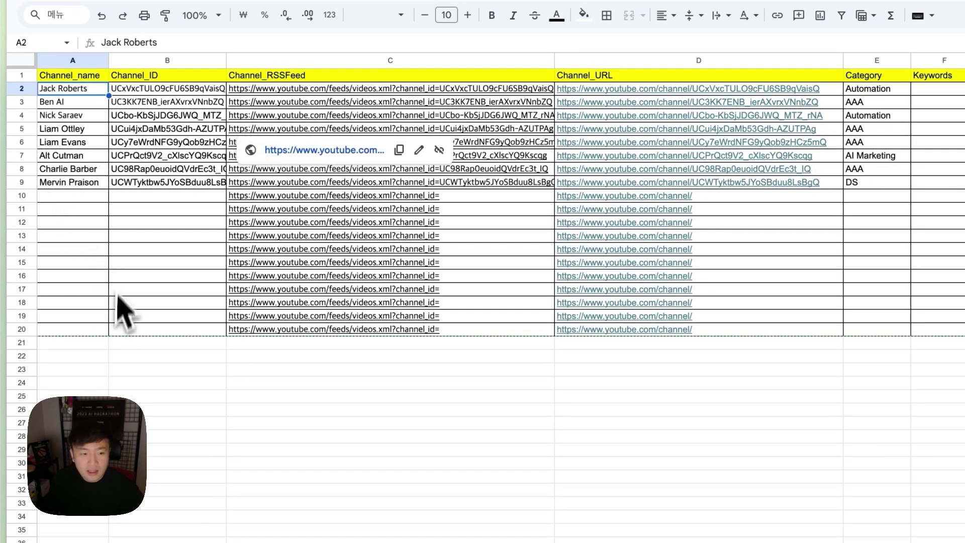
click(214, 408)
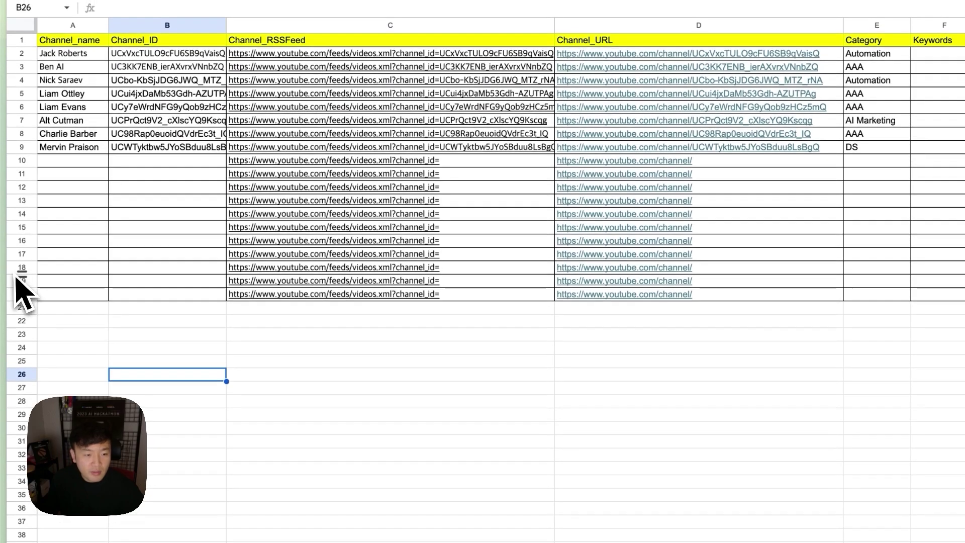
mouse_move(6, 291)
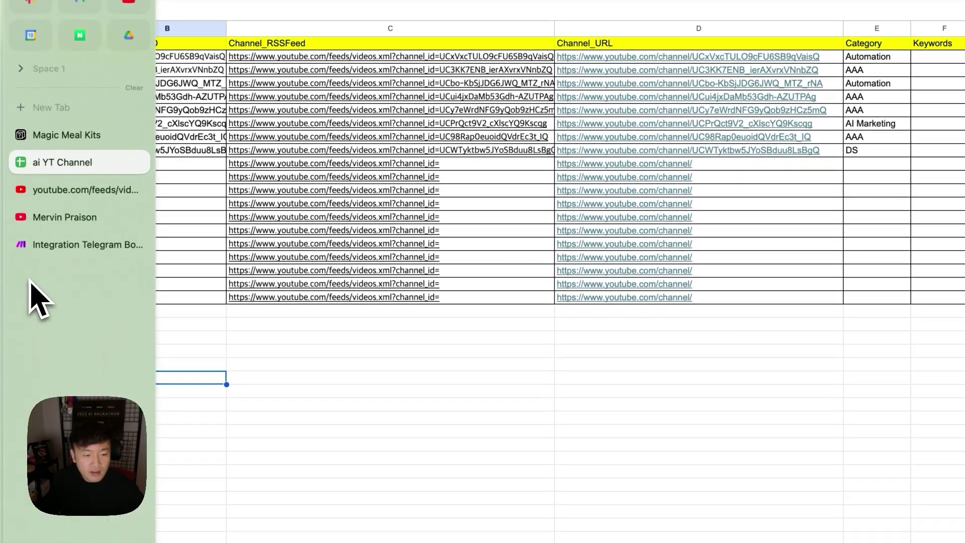
- Return to the Integration Telegram Bot scenario in Make and save it
click(45, 247)
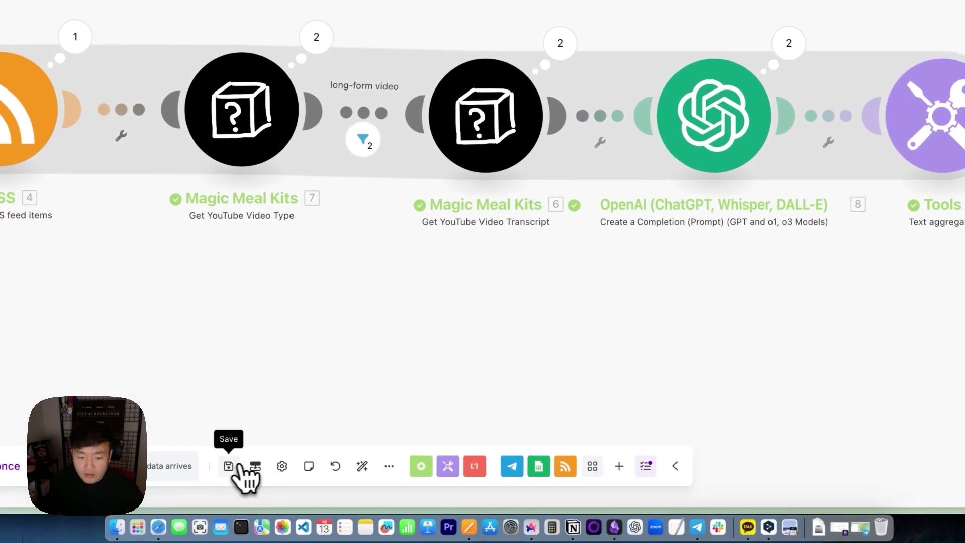
click(229, 464)
click(455, 484)
scroll(555, 324, down, 3)
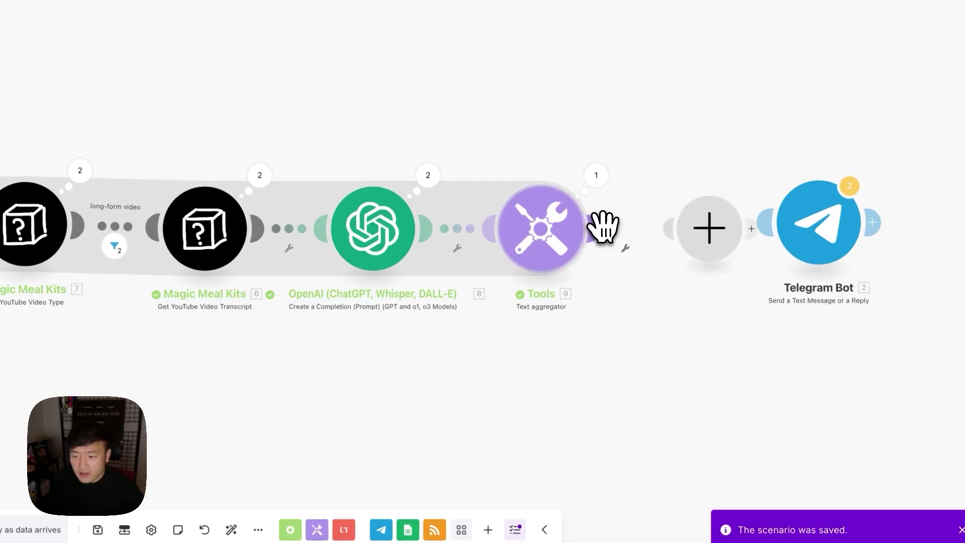
- Add a second Tools Text aggregator before the Telegram Bot and set its source module to Google Sheets - Search Rows [3]
click(709, 230)
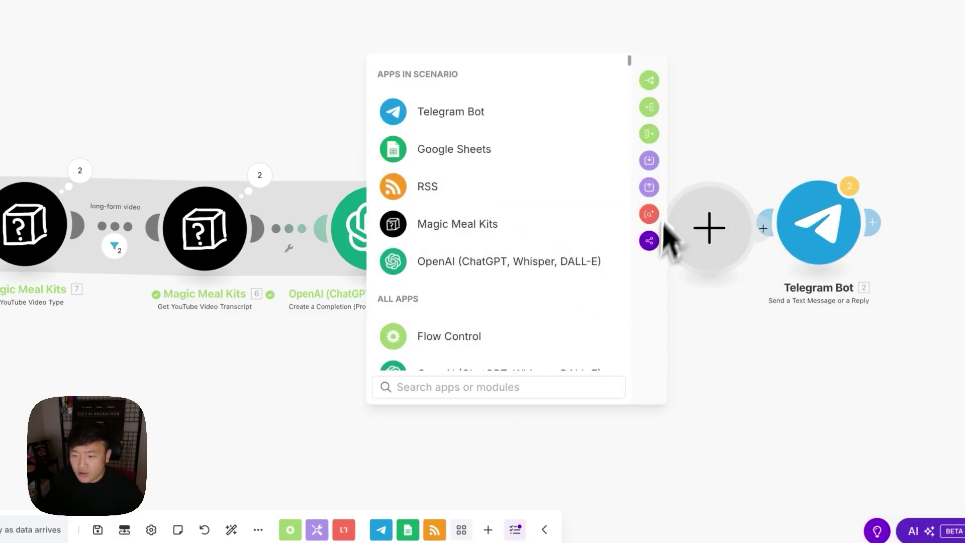
text(ㅅ)
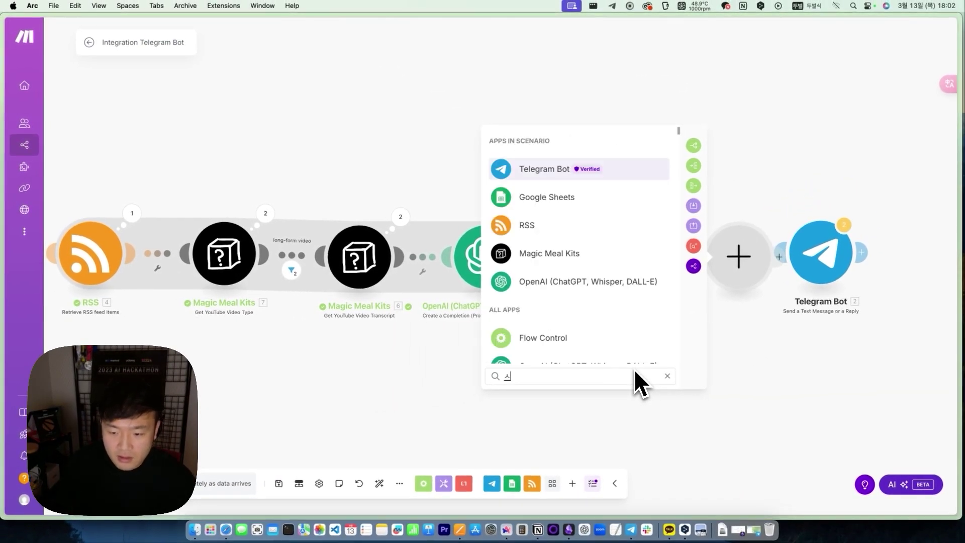
key(ctrl+space)
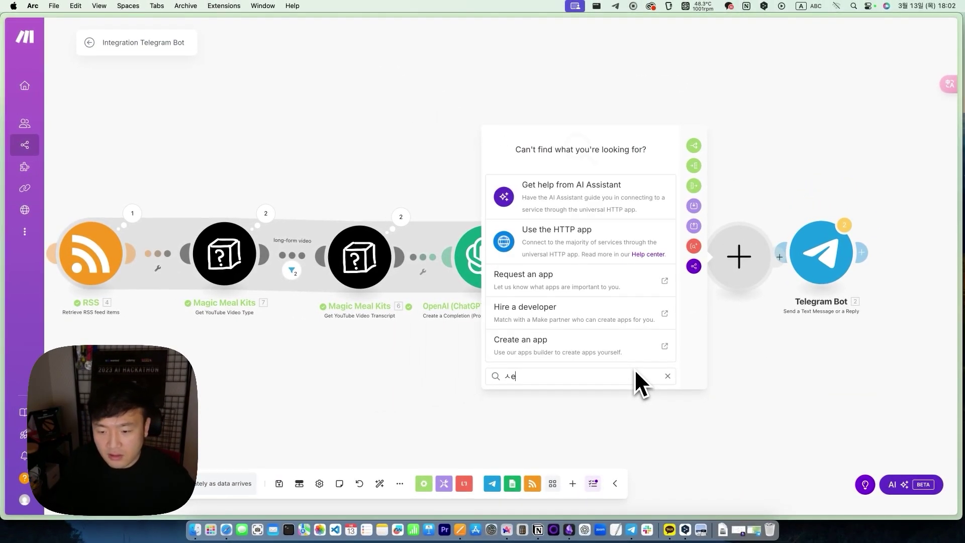
key(BackSpace)
text(text)
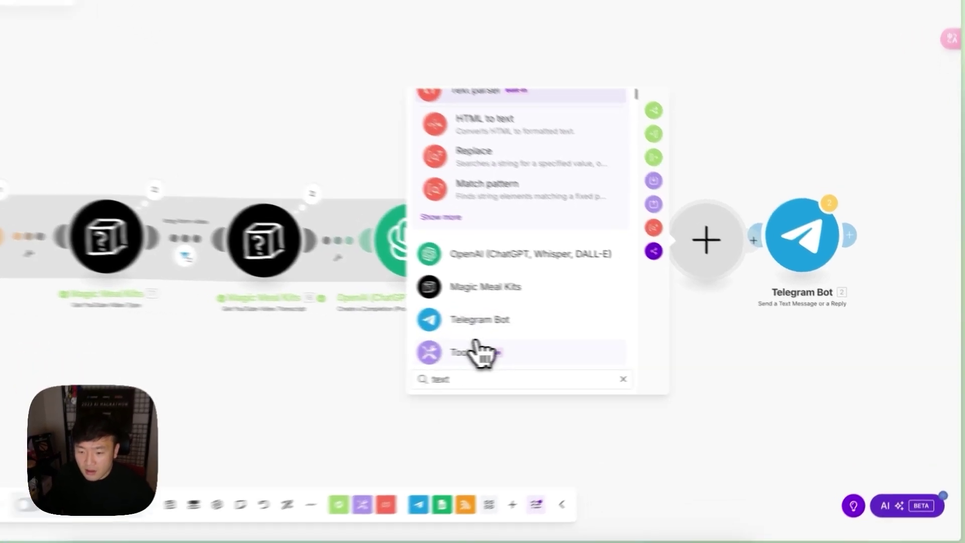
click(528, 363)
scroll(442, 271, down, 1)
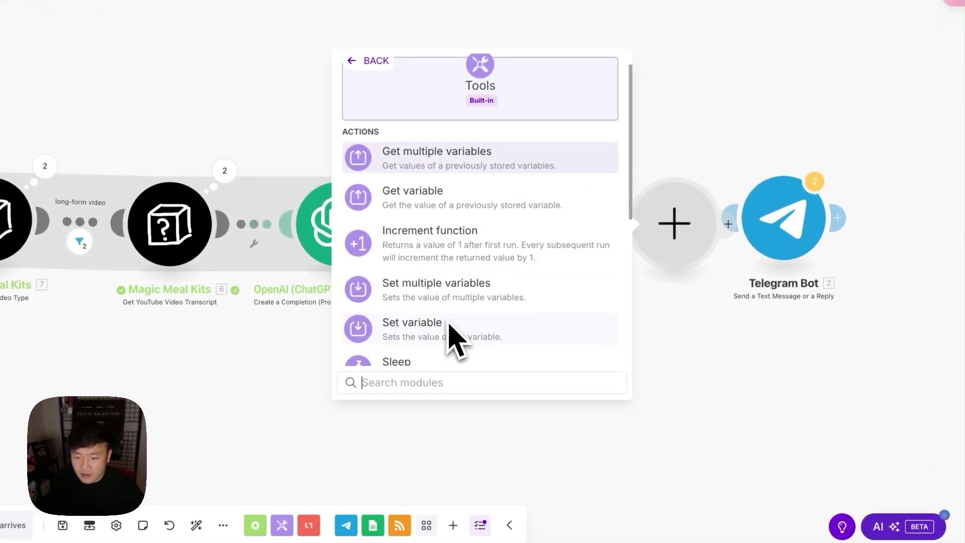
click(452, 334)
click(715, 209)
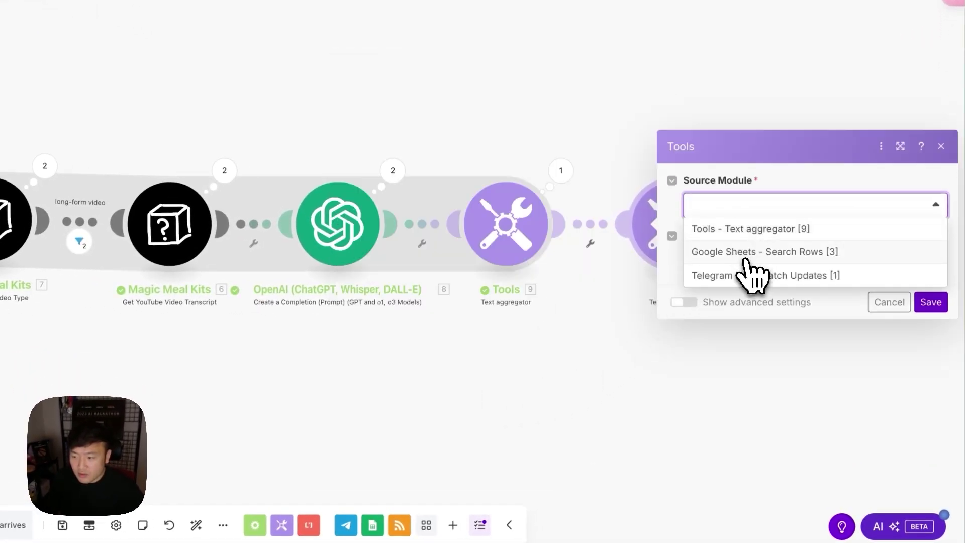
click(747, 253)
click(758, 261)
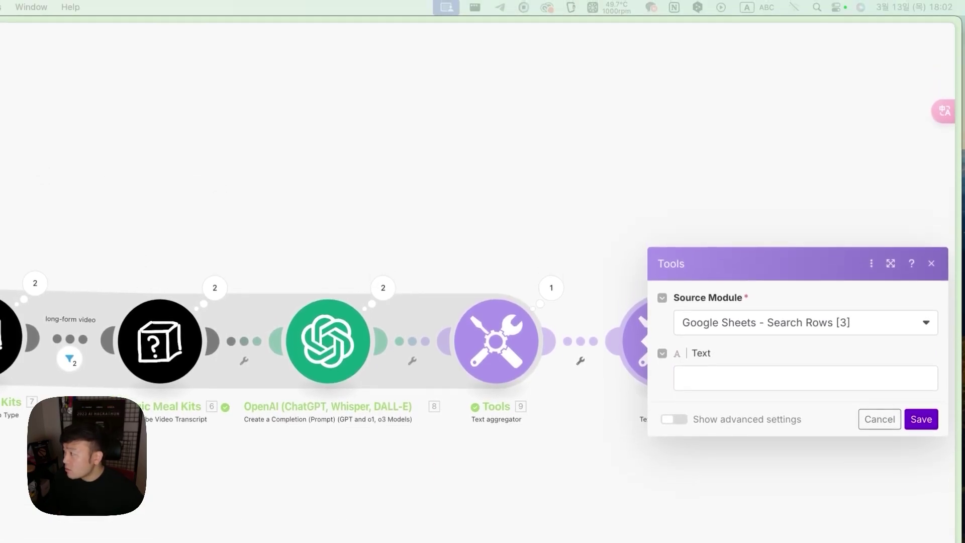
- Start the new aggregator's text with a newline and the line "yt channel name :" followed by the Google Sheets Channel_name (A) value
click(758, 382)
text({{w)
key(BackSpace)
text(newline})
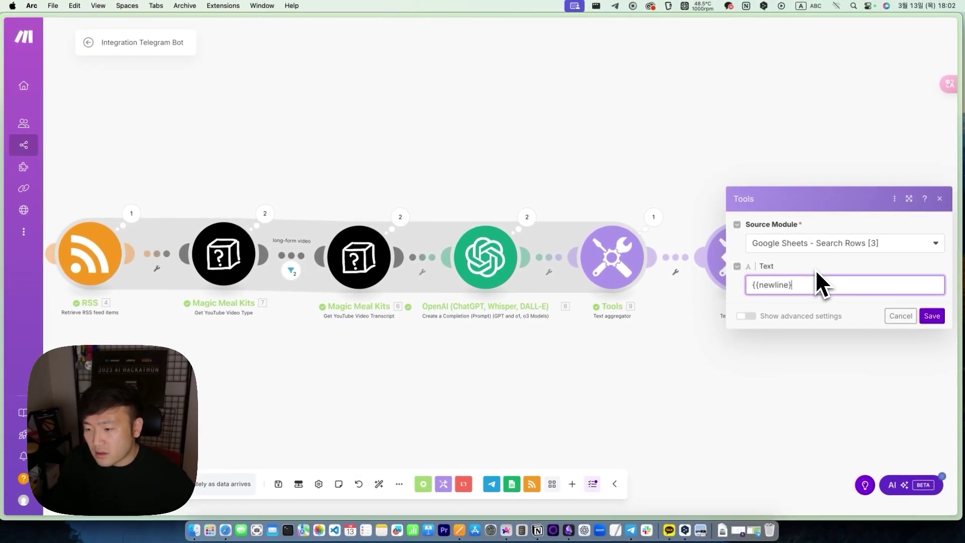
text(}yt chann)
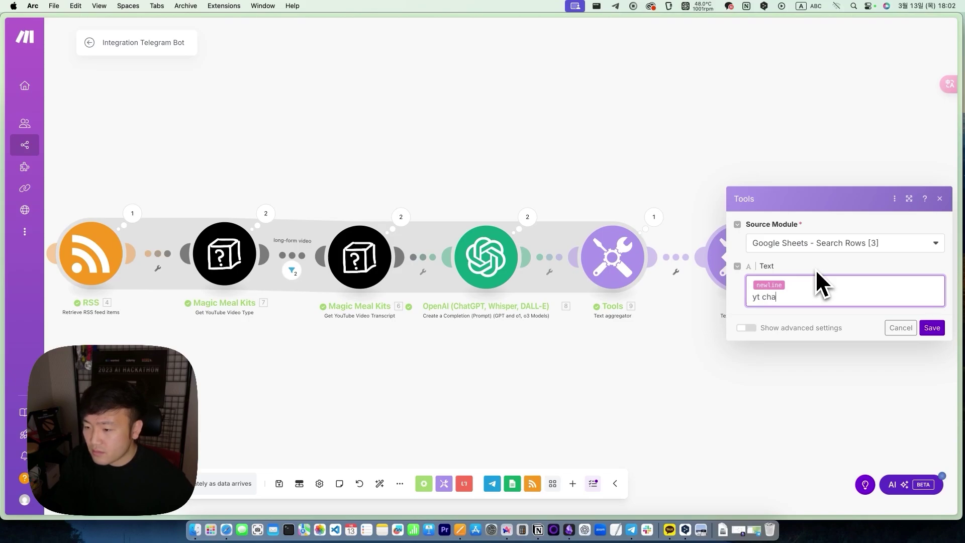
text(el name :)
click(833, 302)
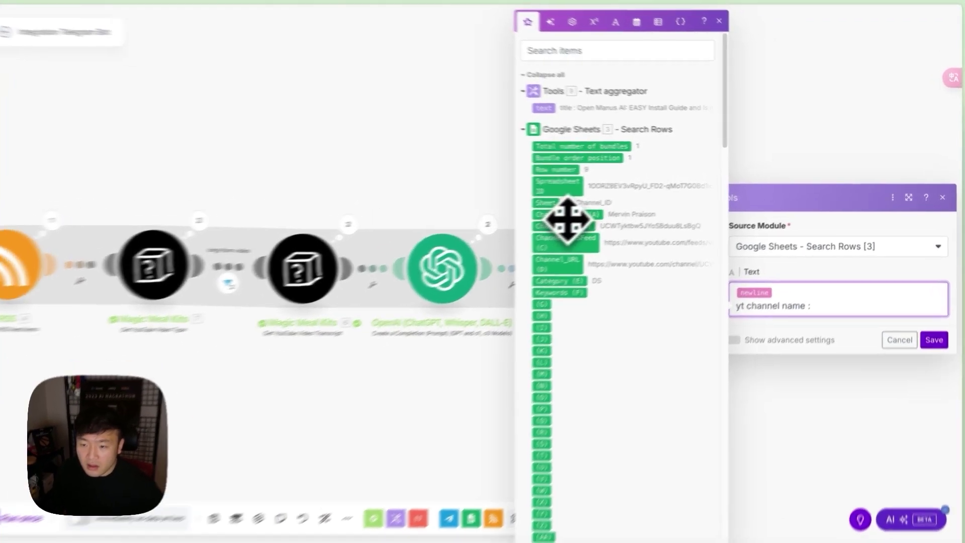
click(598, 210)
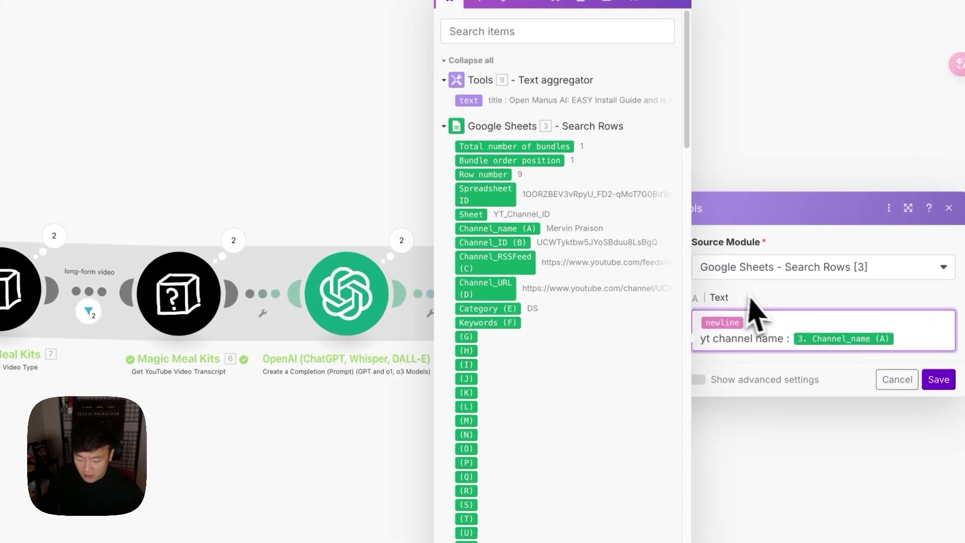
- Append the first Text aggregator's text on its own line with a newline below it, and save the new aggregator
key(Return)
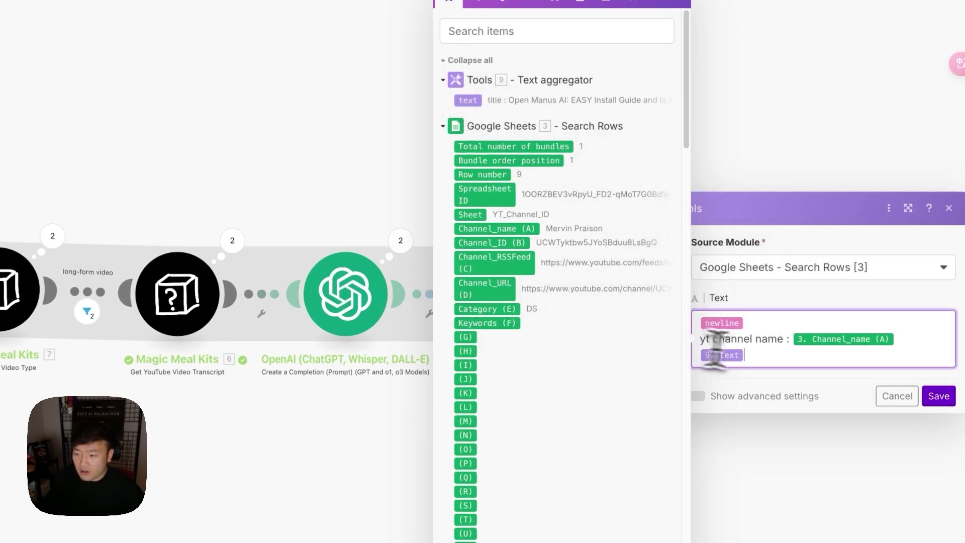
key(Return)
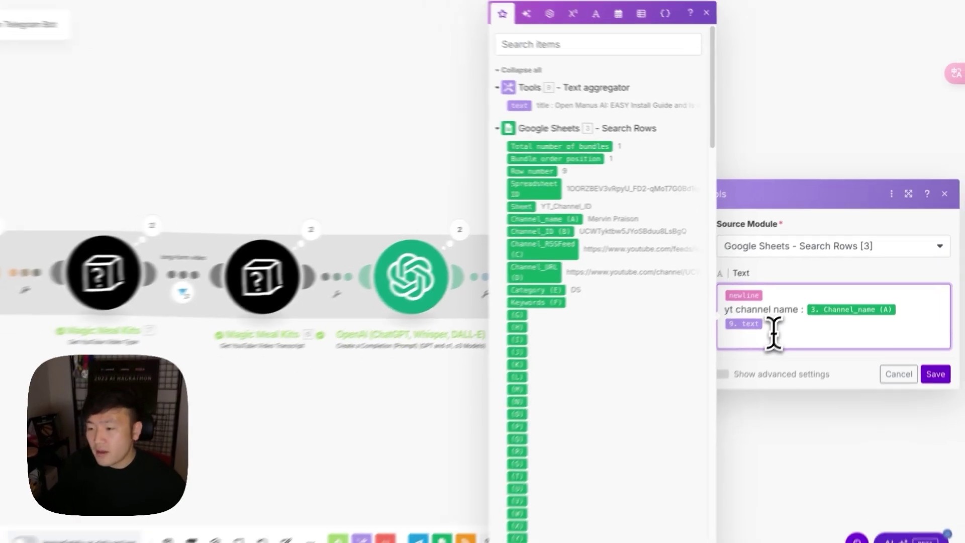
text({)
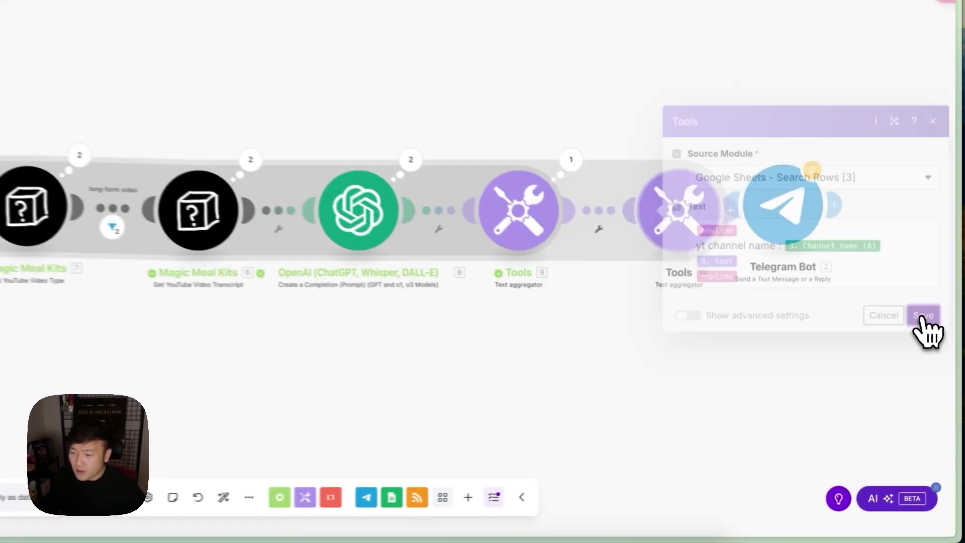
click(931, 340)
- Reposition the Telegram Bot message module and attach it after the second Text aggregator
drag(671, 388, 550, 372)
drag(872, 220, 916, 96)
scroll(780, 452, down, 3)
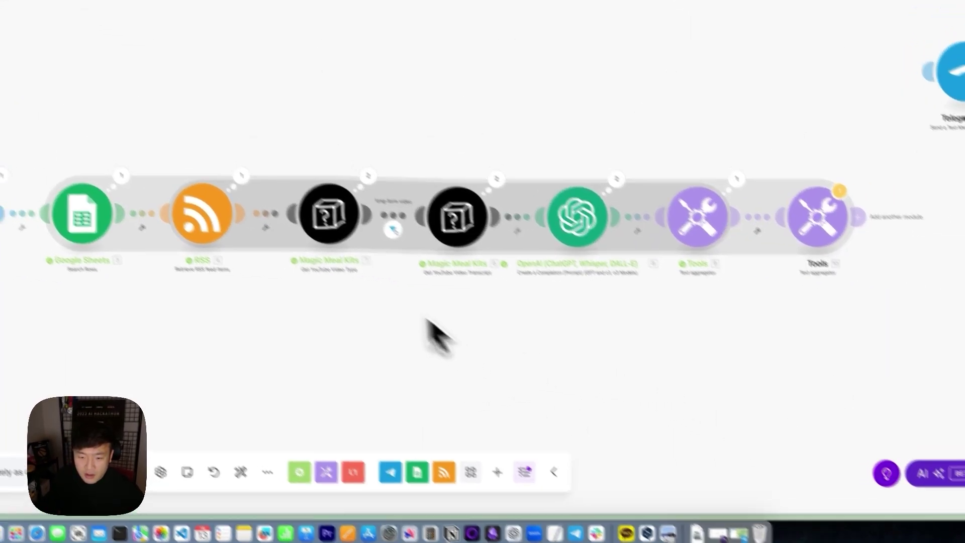
drag(251, 113, 776, 330)
drag(776, 395, 774, 395)
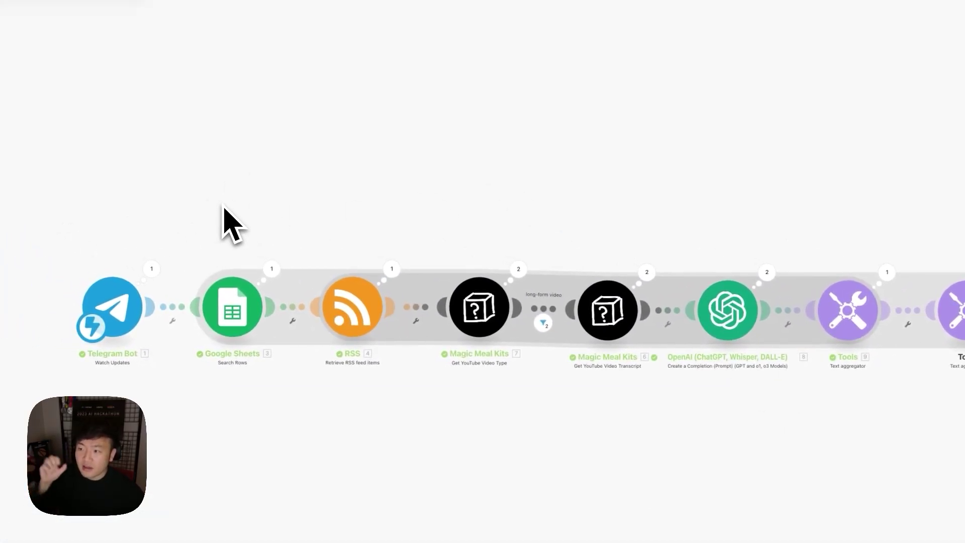
drag(204, 204, 563, 173)
click(620, 291)
click(642, 457)
- Replace the Telegram Bot's message text with the second Text aggregator's output, save the module and auto-align the scenario
click(733, 281)
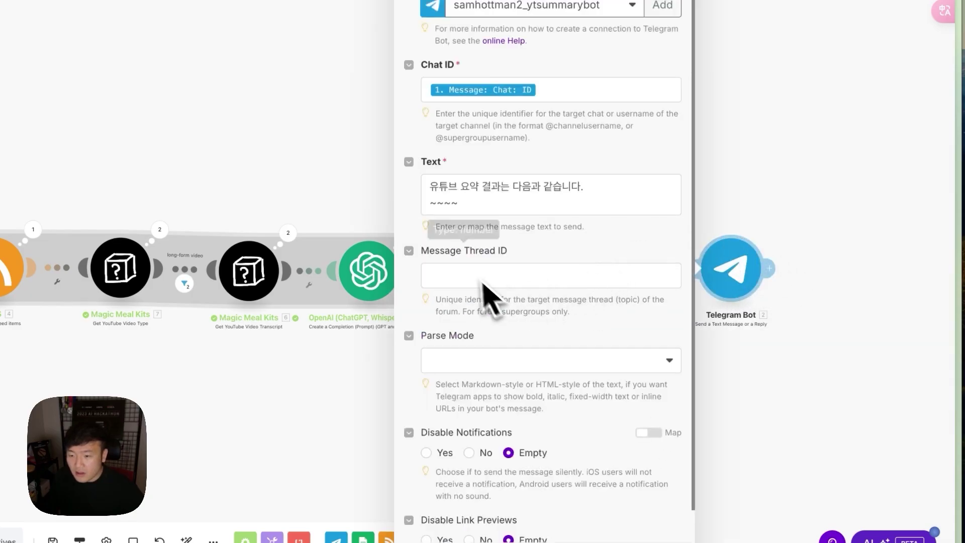
click(511, 211)
key(super+a)
key(BackSpace)
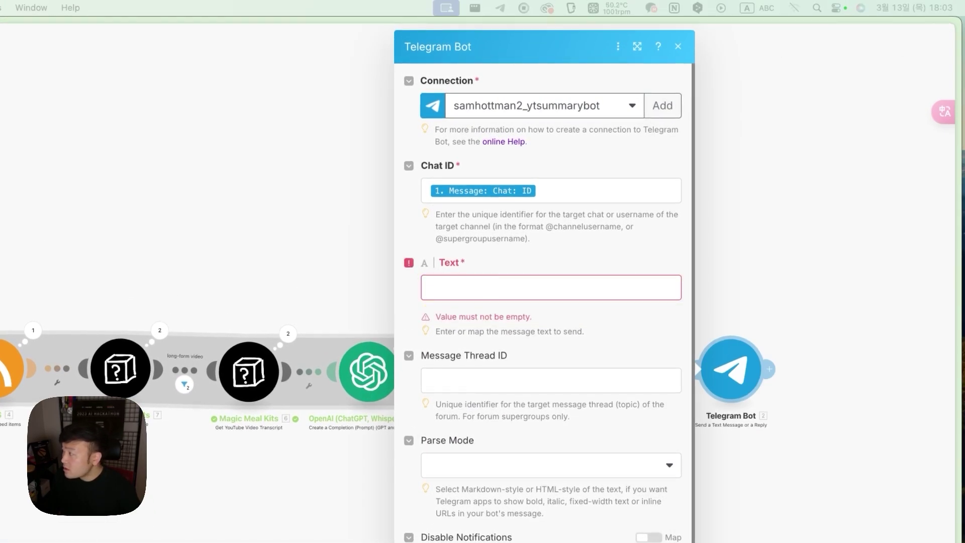
click(498, 287)
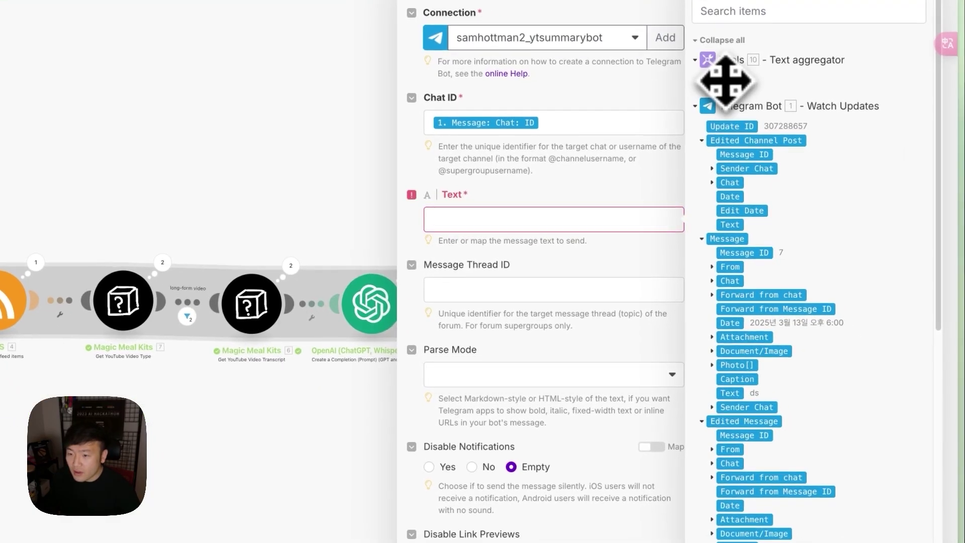
click(761, 149)
click(764, 532)
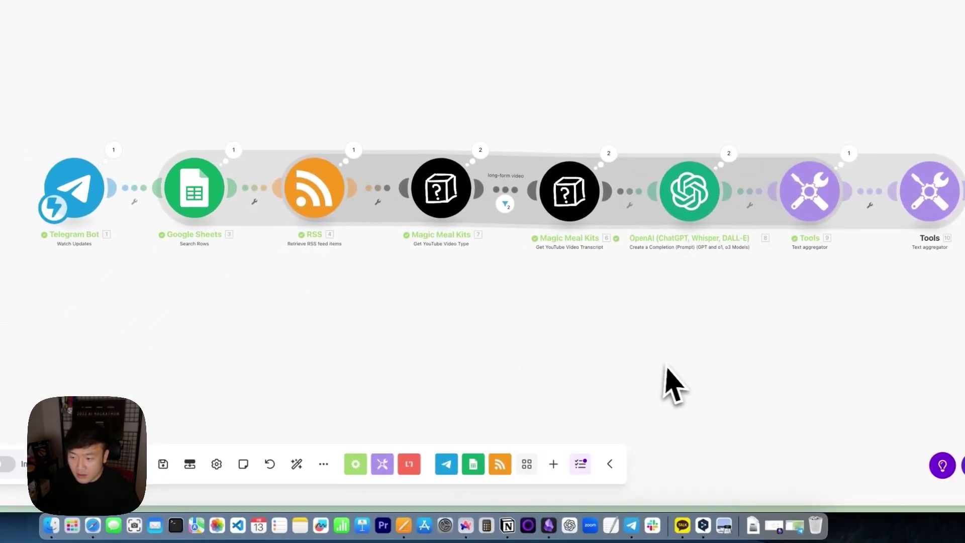
click(307, 475)
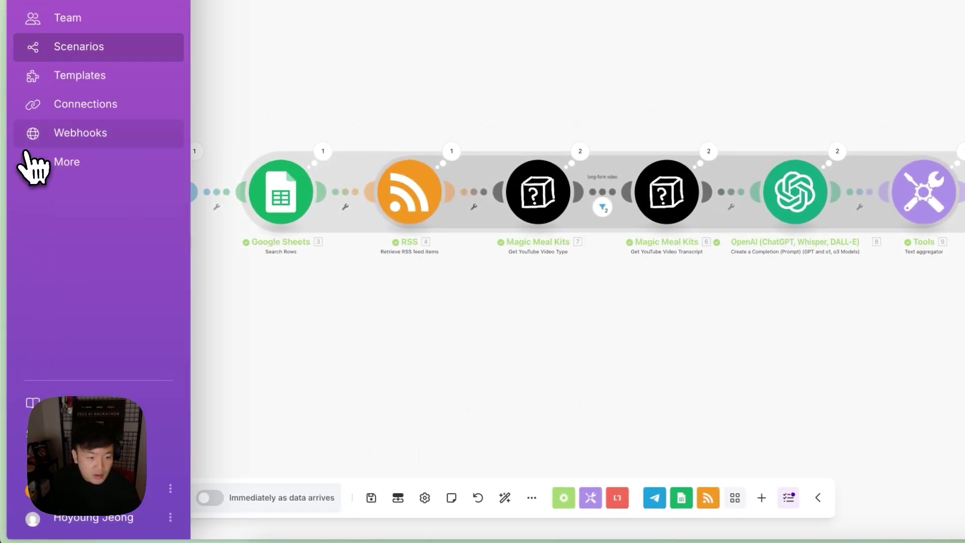
- Check the DS category entry in the ai YT Channel sheet, and open the WorldofAI channel page from its Gemma 3 video on YouTube
mouse_move(5, 216)
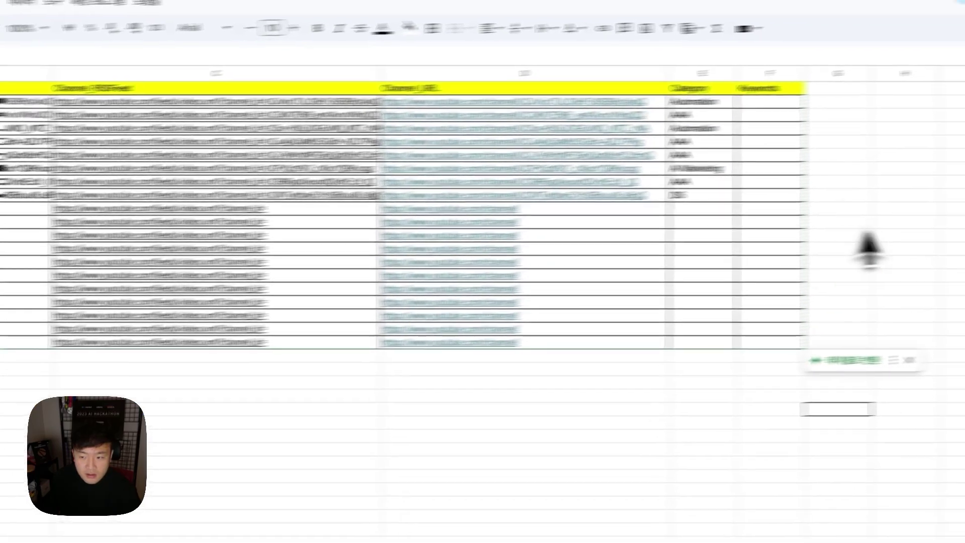
click(877, 181)
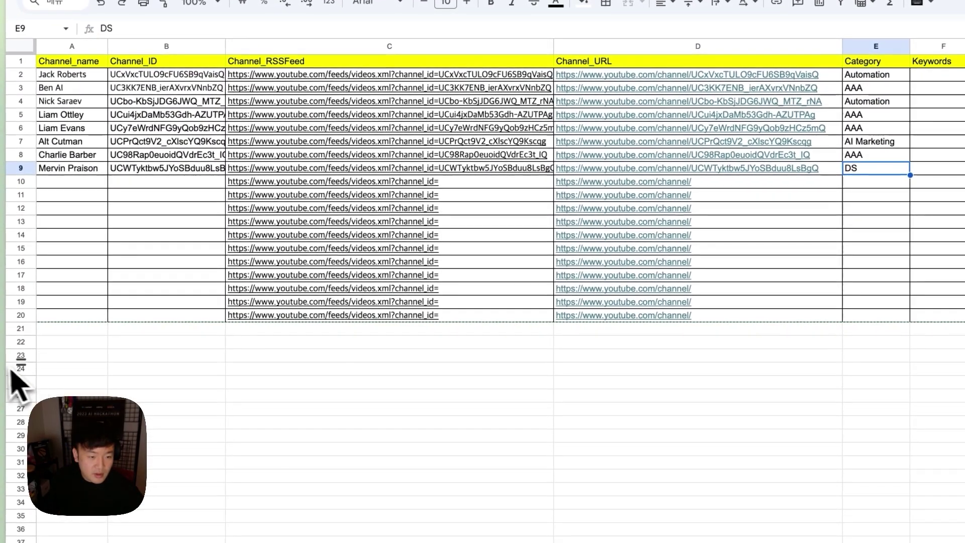
mouse_move(45, 369)
click(65, 234)
click(613, 397)
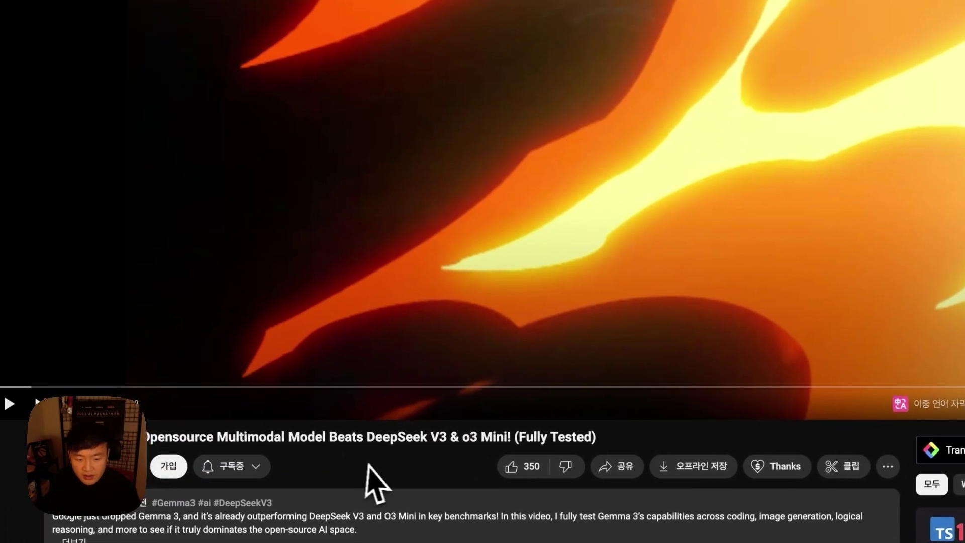
drag(196, 438, 526, 442)
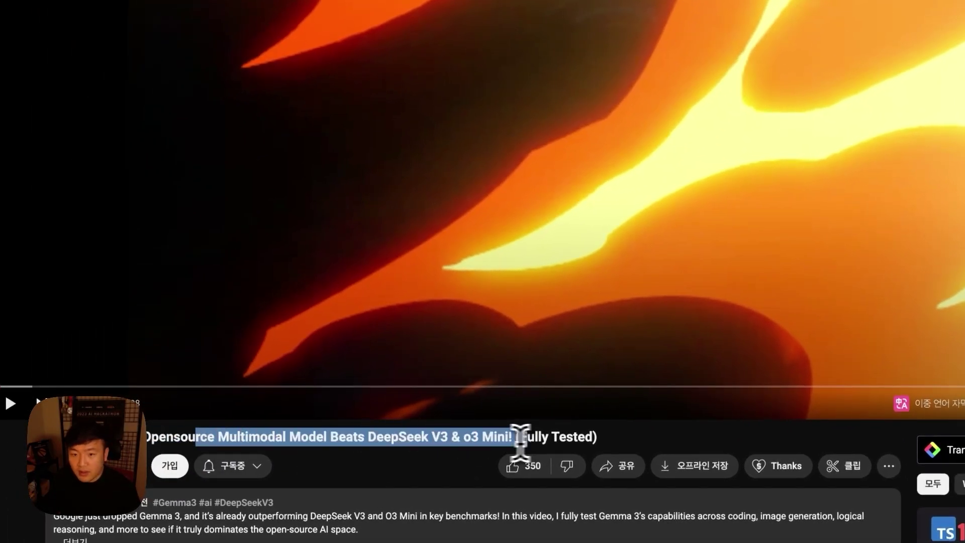
click(523, 442)
click(111, 460)
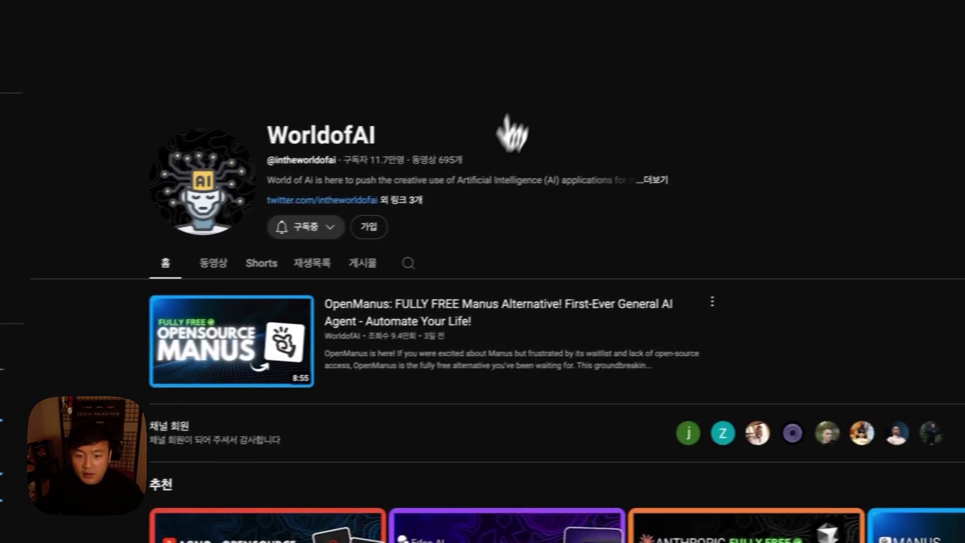
- Copy the WorldofAI channel ID from its channel details and enter UC2WmuBuFq6gL08QYG-JjXKw as the Channel_ID in row 10 of the ai YT Channel sheet
click(603, 182)
scroll(485, 346, down, 5)
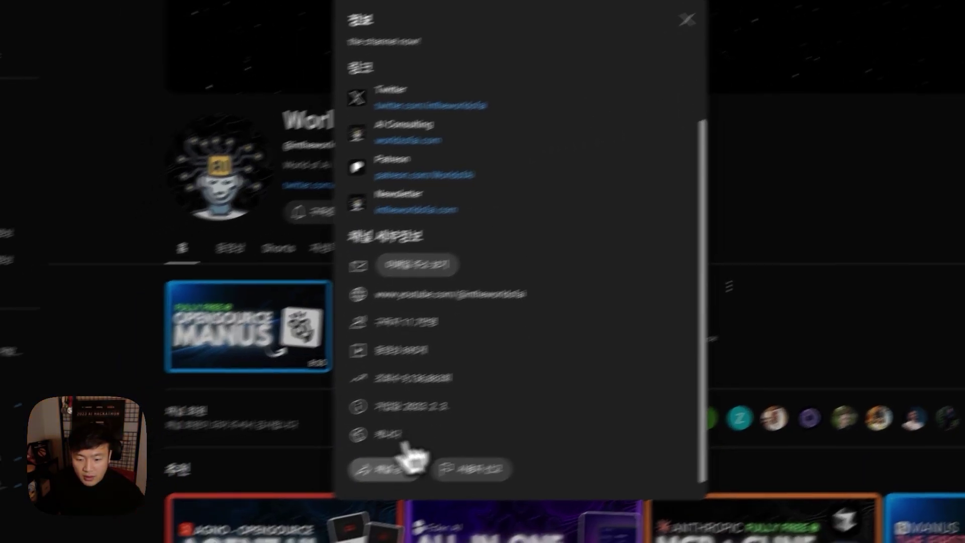
key(Escape)
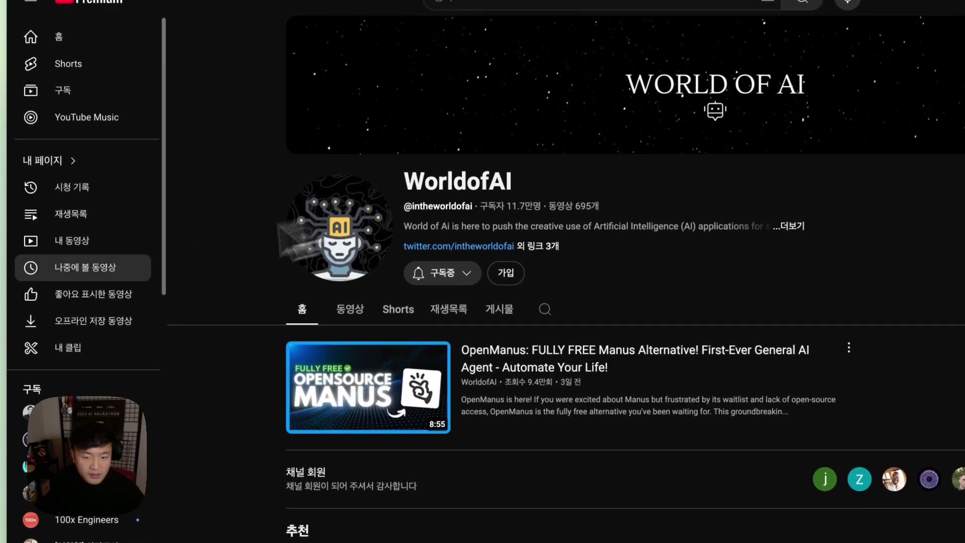
mouse_move(11, 280)
click(75, 194)
click(167, 213)
text(UC2WmuBuFq6gL08QYG-JjXKw)
- Enter WorldfAI as the Channel_name and DS as the Category in row 10
click(73, 213)
text(Worldf)
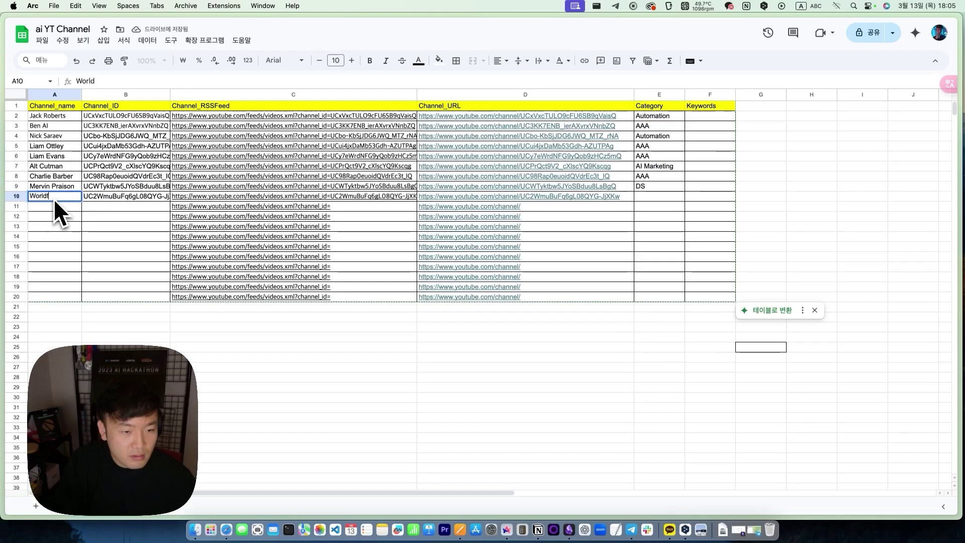
text(AI)
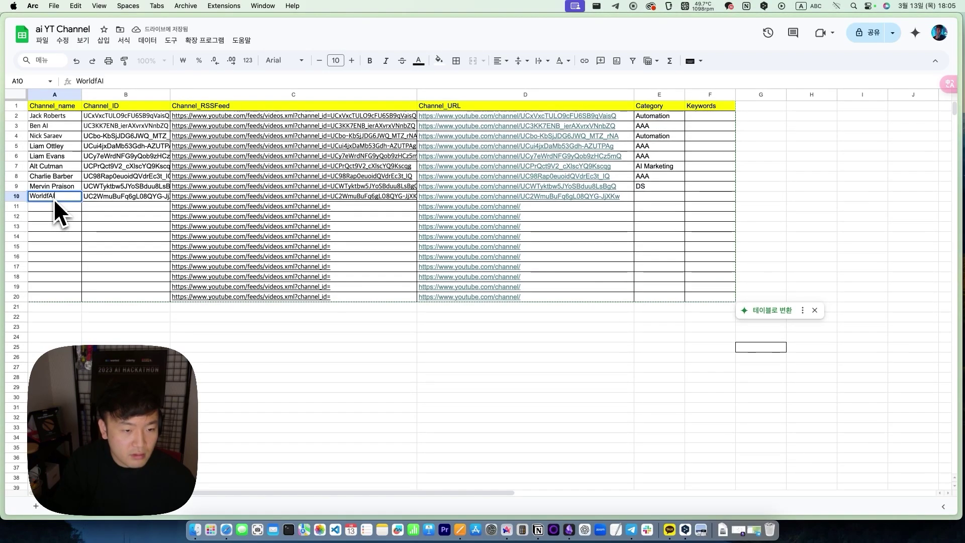
key(Return)
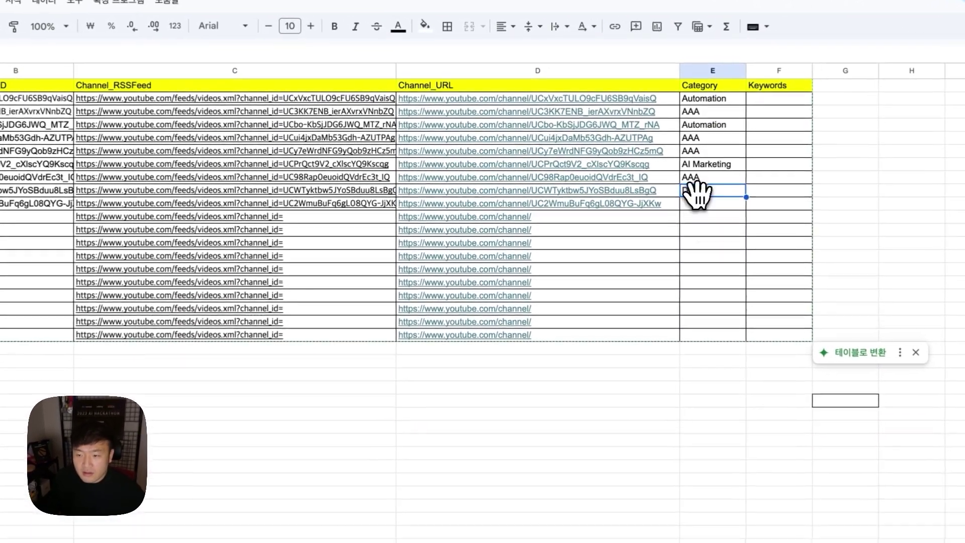
click(678, 199)
text(DS)
click(683, 265)
drag(715, 191, 0, 209)
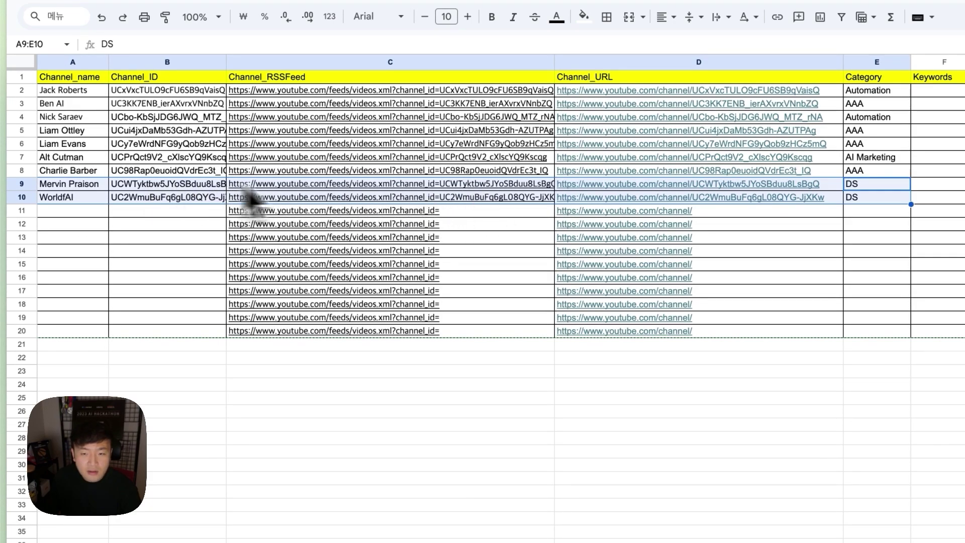
click(153, 316)
- Run the Integration Telegram Bot scenario in Make and trigger it by sending "ds" to the samhottman bot in Telegram
mouse_move(31, 281)
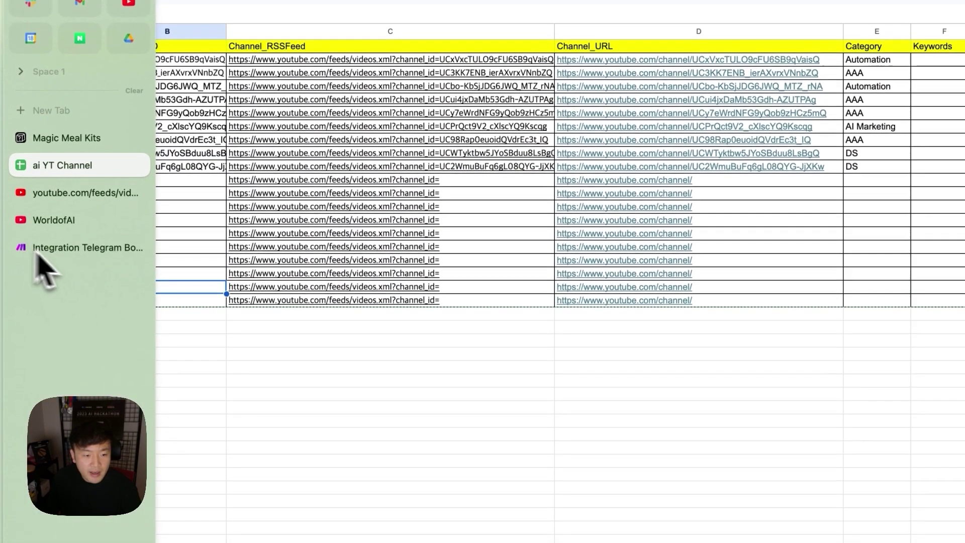
click(75, 250)
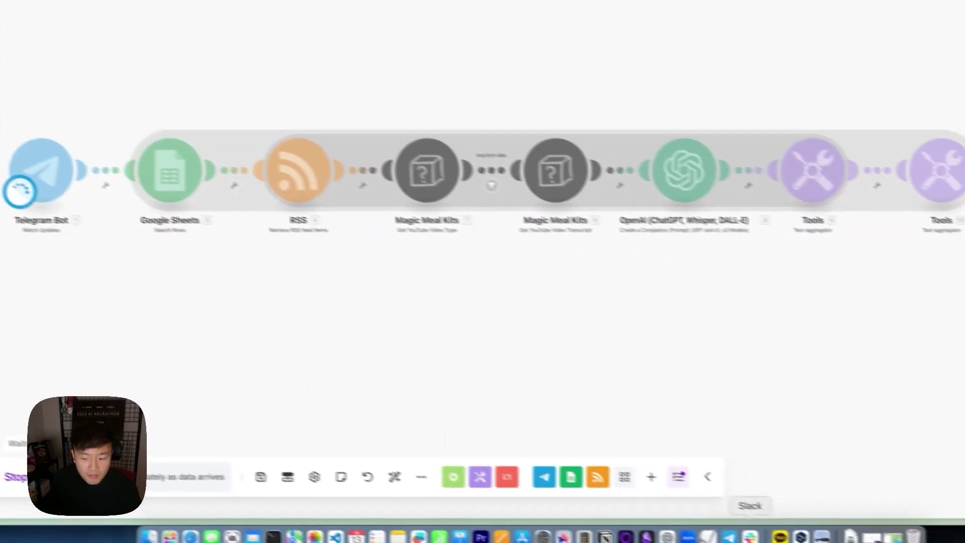
click(688, 530)
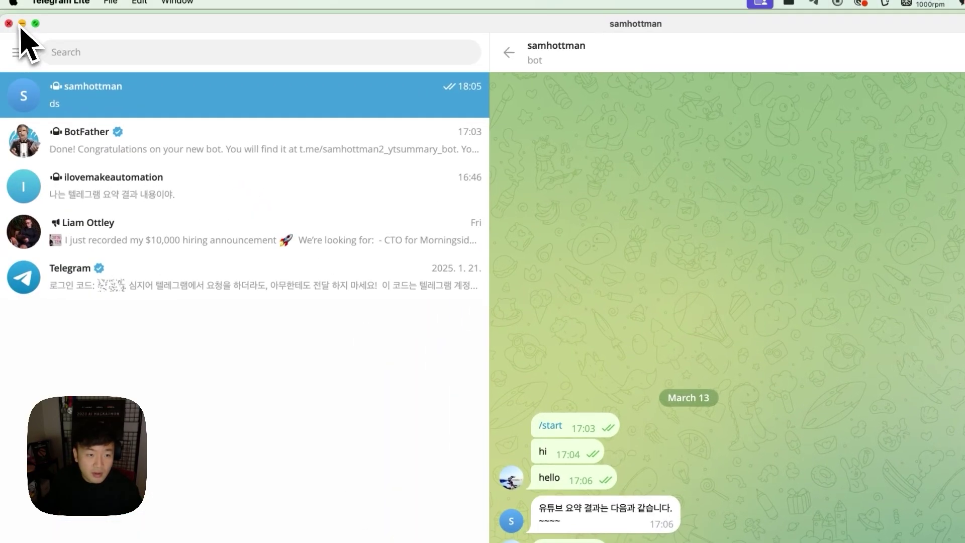
click(24, 17)
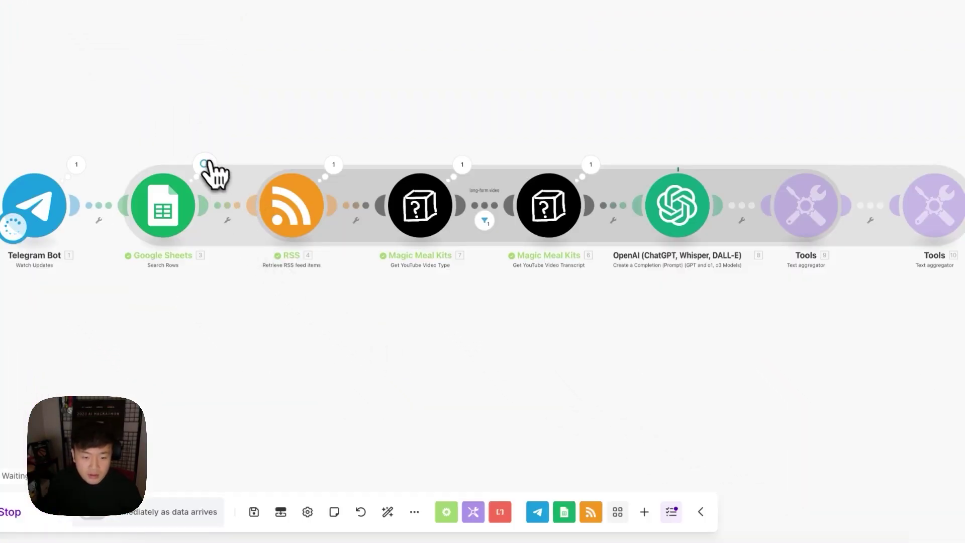
- Inspect the Google Sheets Search Rows output for the channels returned in the DS category
click(205, 164)
drag(351, 194, 424, 194)
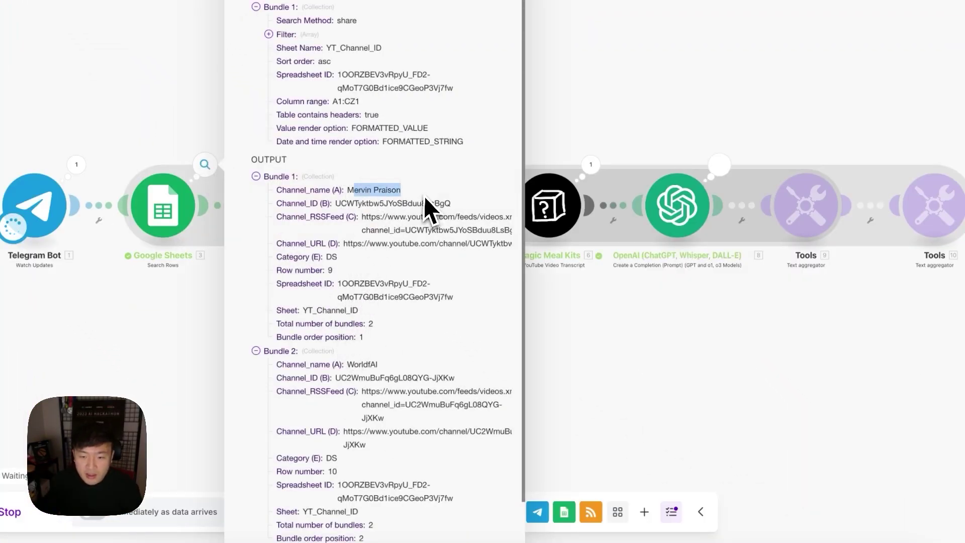
scroll(392, 306, down, 1)
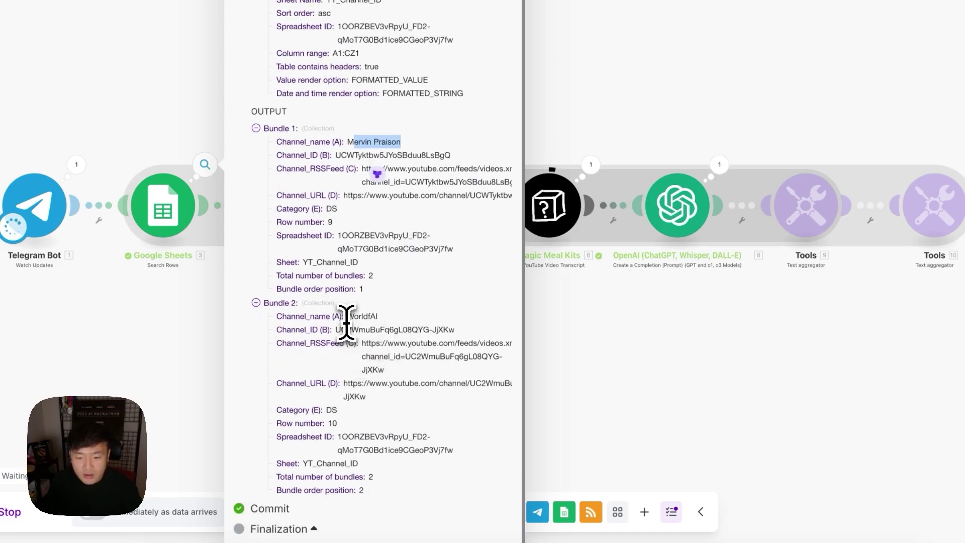
drag(383, 325, 327, 394)
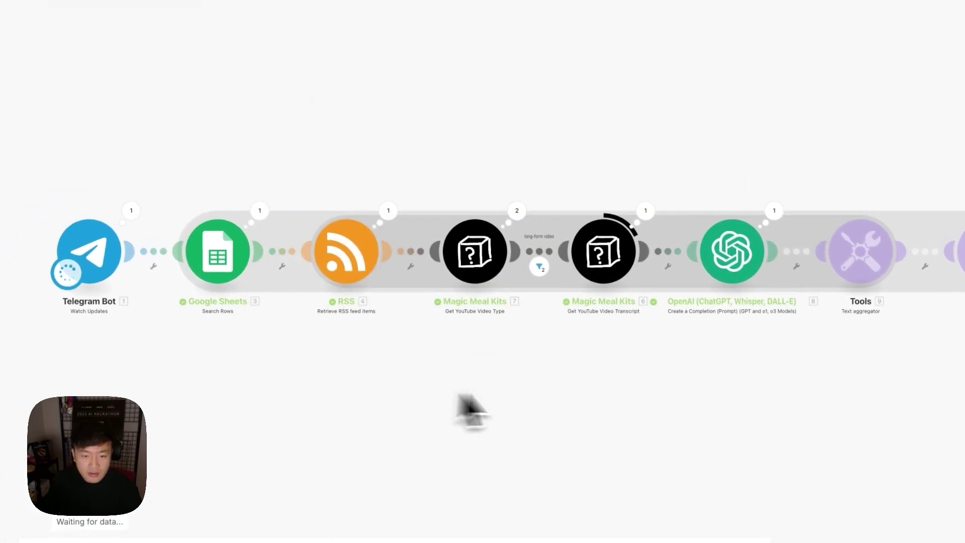
- Examine both operations of the RSS module, checking which of today's videos were retrieved for each channel
scroll(405, 412, up, 3)
click(307, 85)
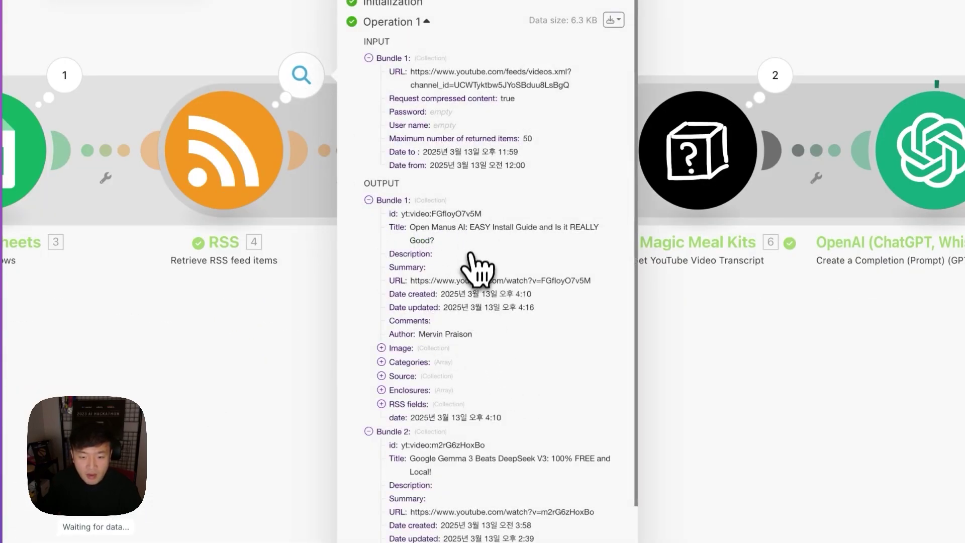
click(266, 326)
click(299, 84)
scroll(511, 388, down, 3)
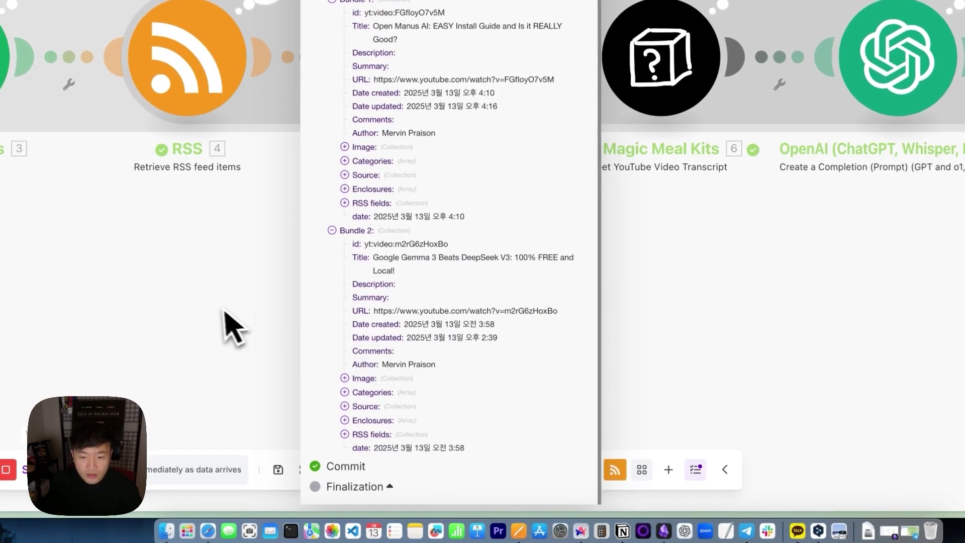
click(623, 301)
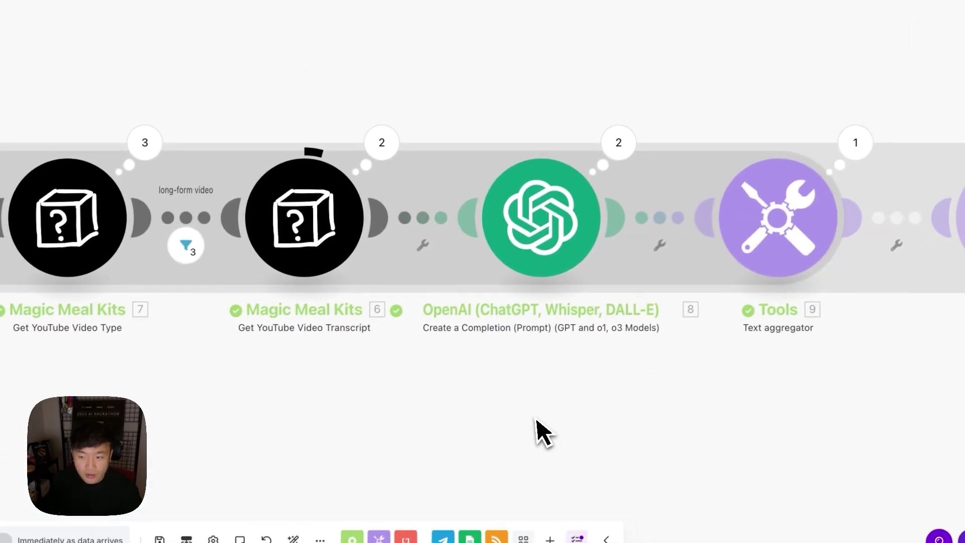
scroll(603, 460, left, 5)
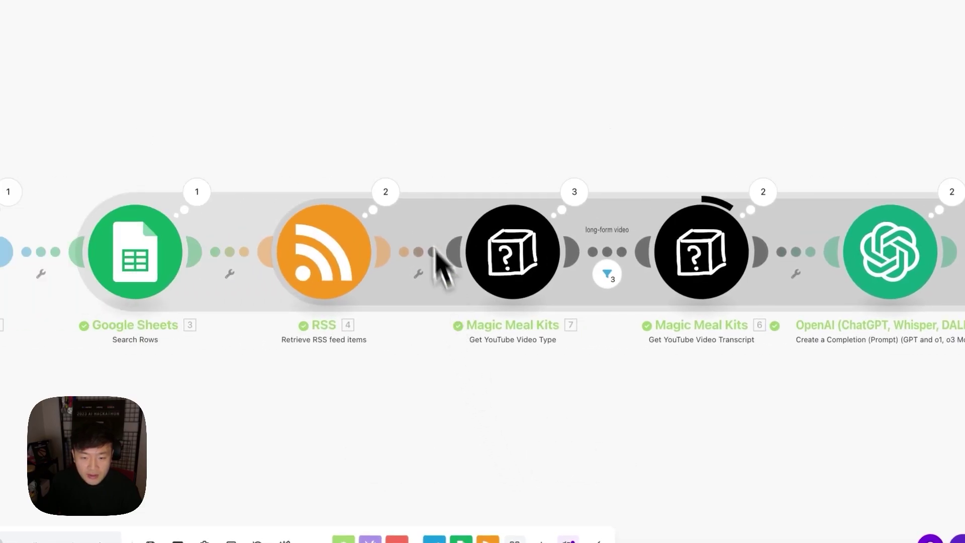
click(386, 191)
click(467, 207)
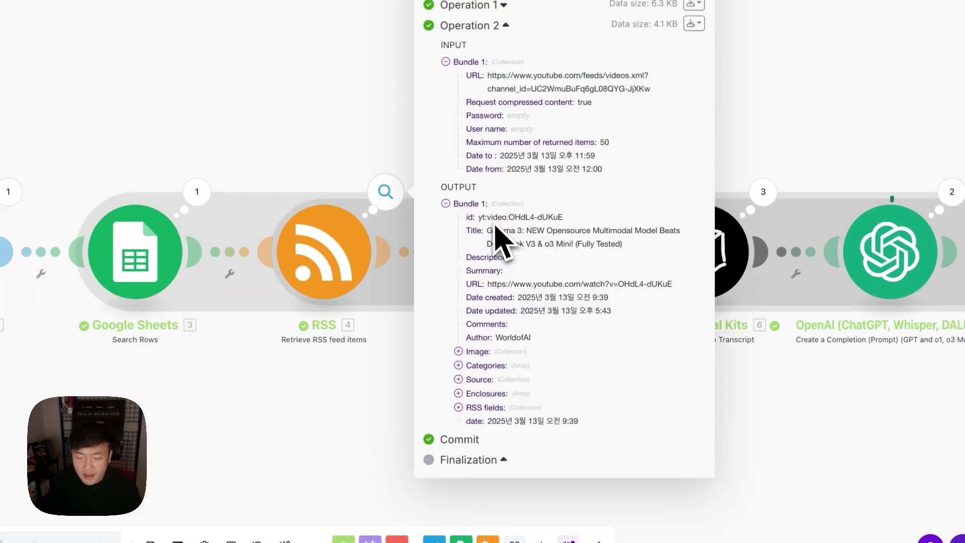
drag(633, 247, 493, 234)
click(344, 400)
scroll(695, 437, right, 15)
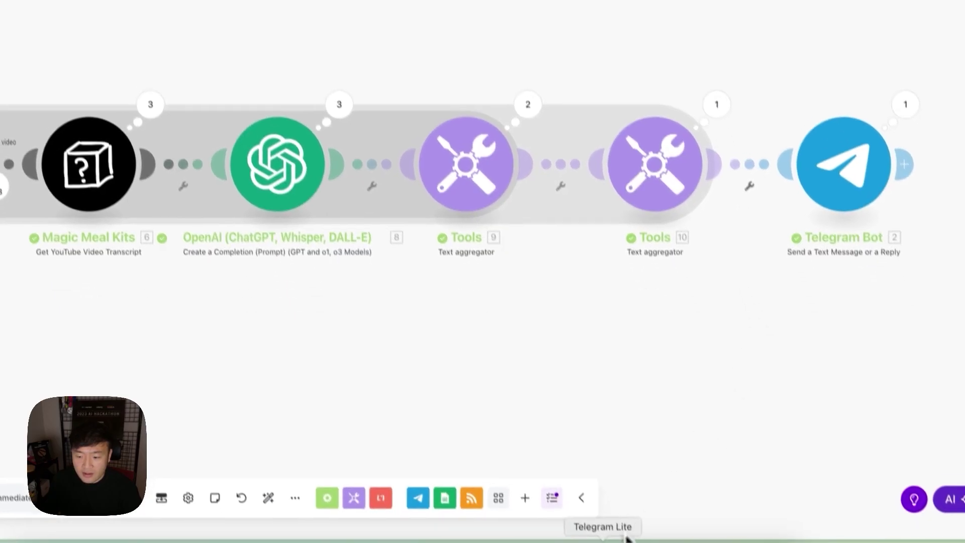
click(605, 536)
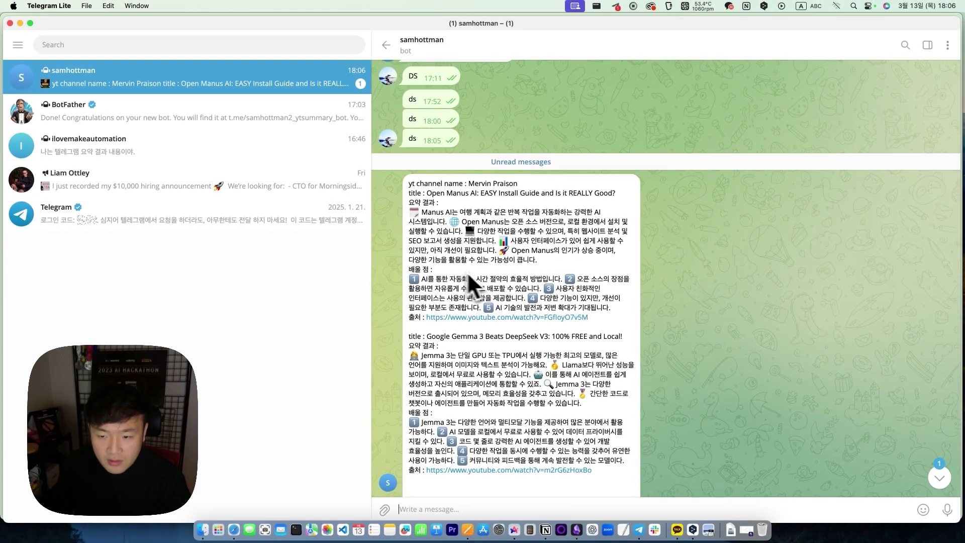
scroll(558, 311, down, 10)
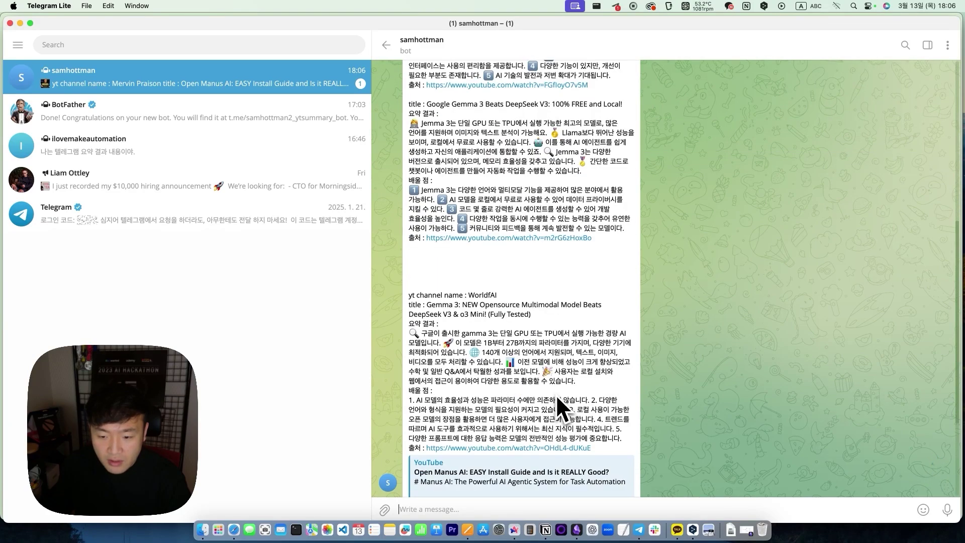
scroll(560, 388, down, 4)
scroll(566, 382, up, 6)
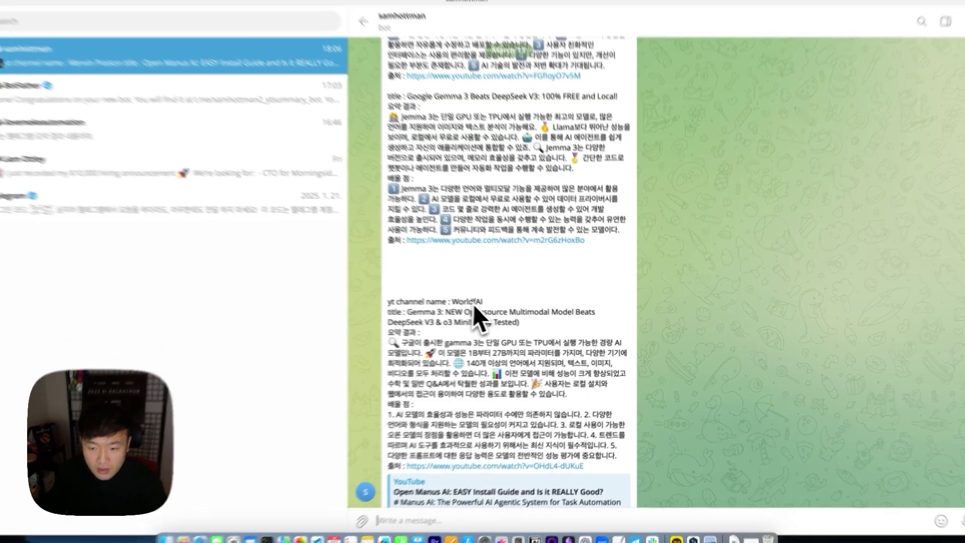
drag(472, 303, 479, 426)
scroll(503, 417, up, 4)
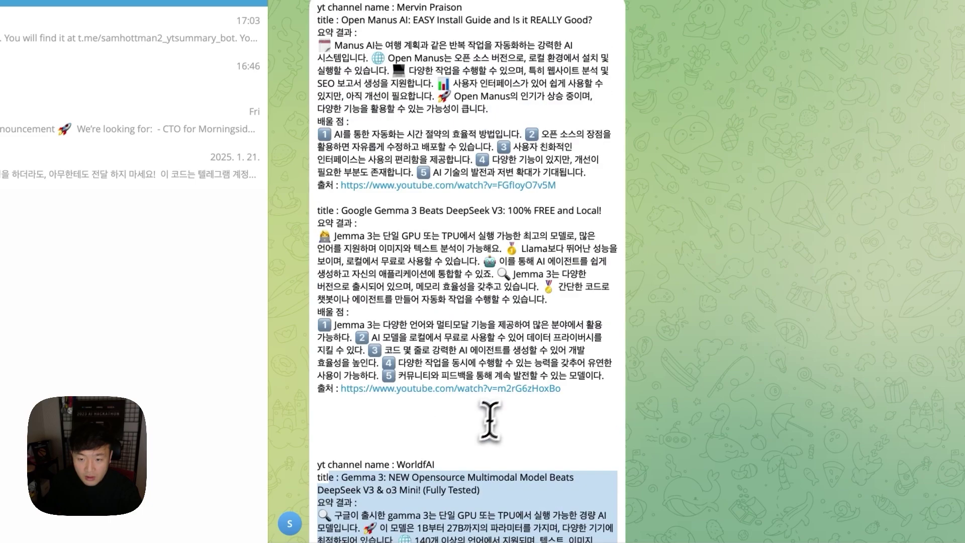
scroll(490, 421, up, 3)
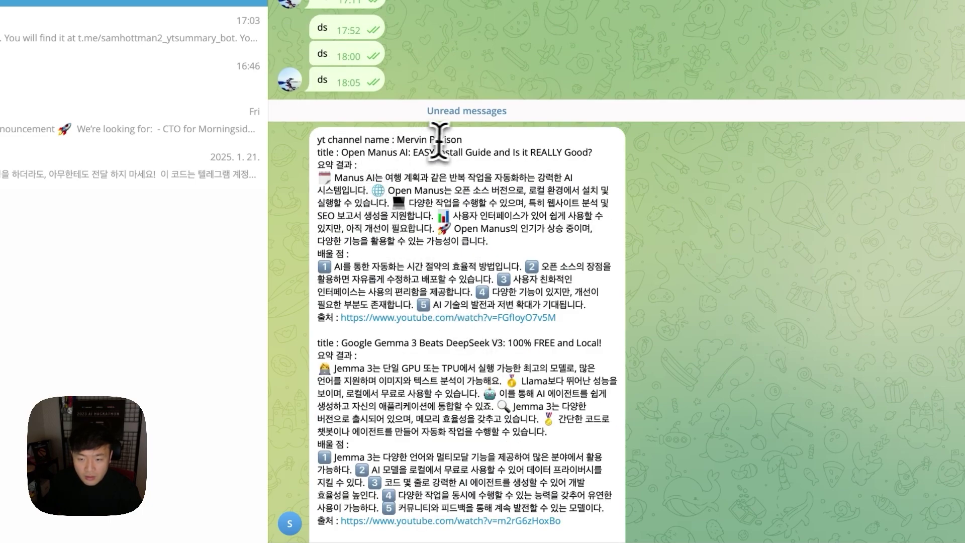
drag(317, 177, 603, 508)
scroll(497, 432, down, 2)
drag(495, 429, 641, 314)
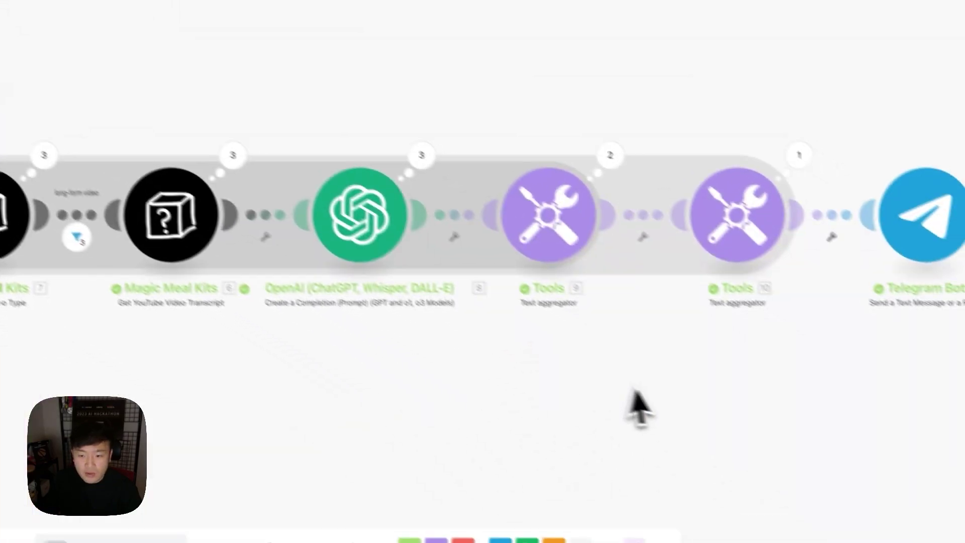
- Open the OpenAI completion module in Make and copy the instructions above the JSON block in its Developer / System message
scroll(457, 405, left, 4)
scroll(553, 371, right, 1)
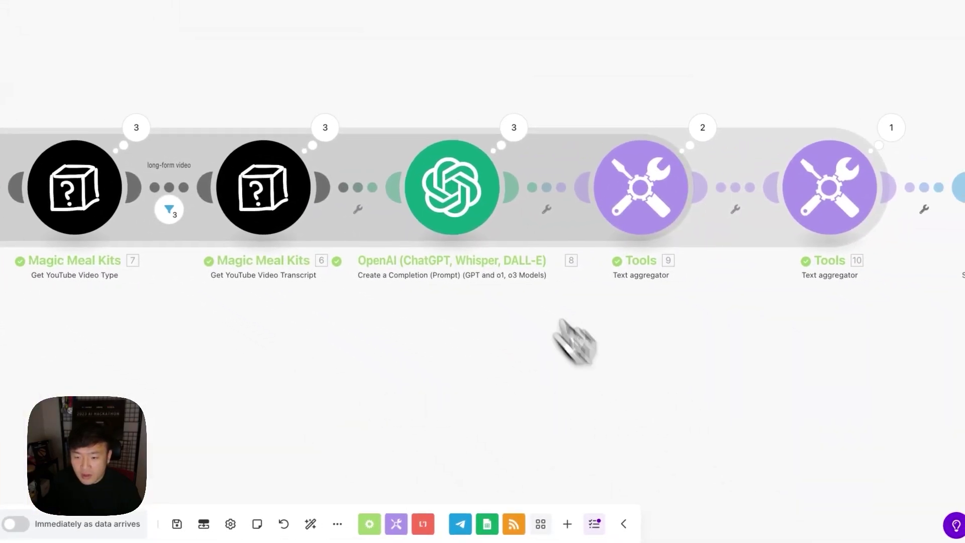
click(472, 216)
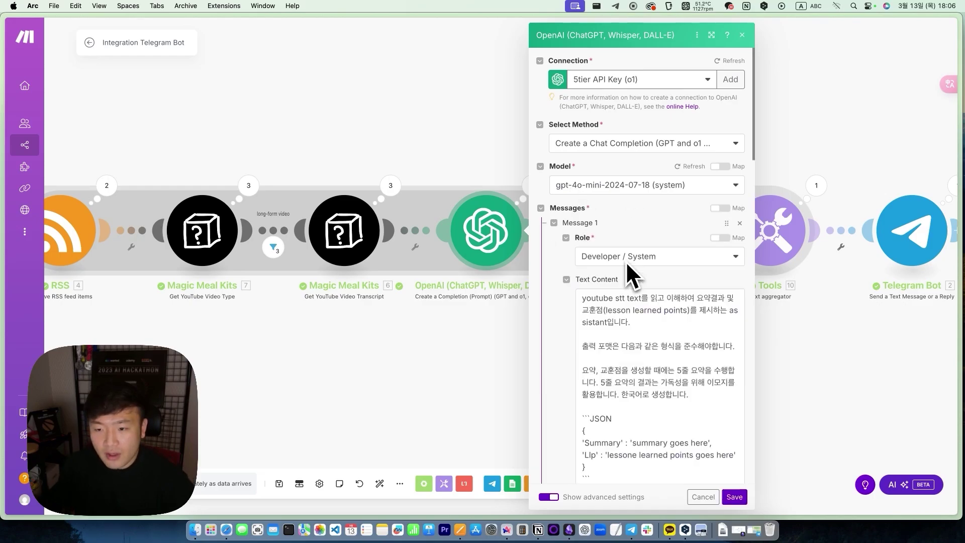
scroll(667, 339, down, 6)
scroll(714, 347, up, 4)
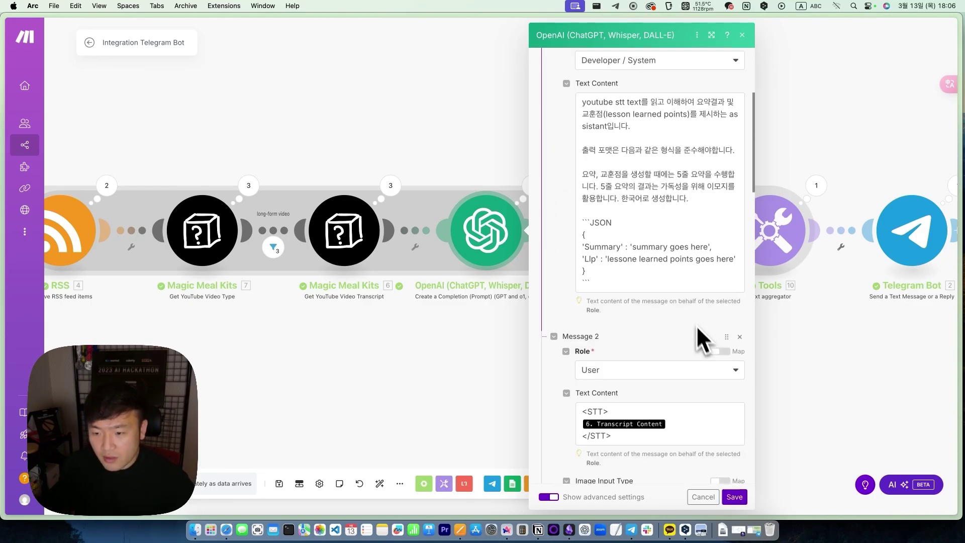
drag(671, 287, 541, 110)
- Open ChatGPT in a new browser tab and go to the custom GPT "채찍피티 쥐피티스 초안 서포터 ver2.0"
mouse_move(44, 268)
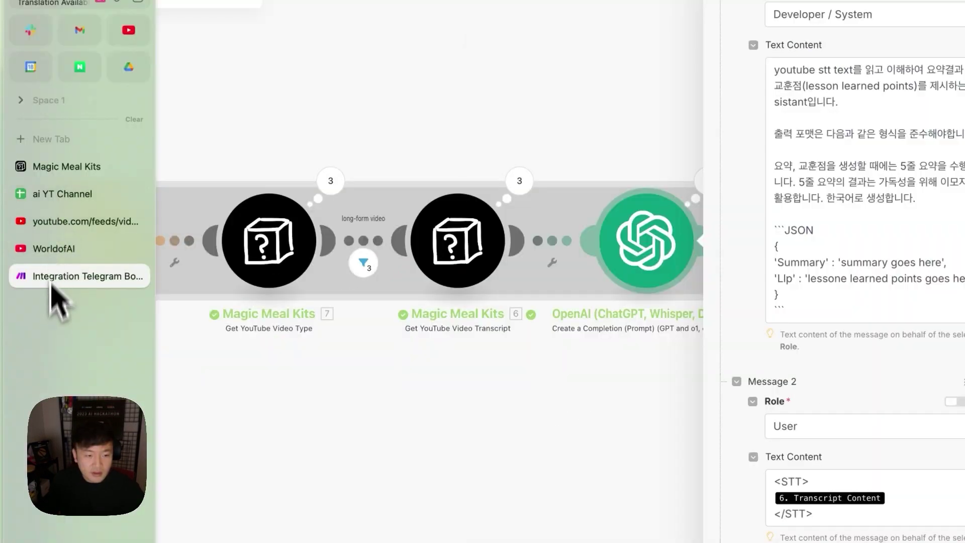
key(super+t)
text(chat)
key(Return)
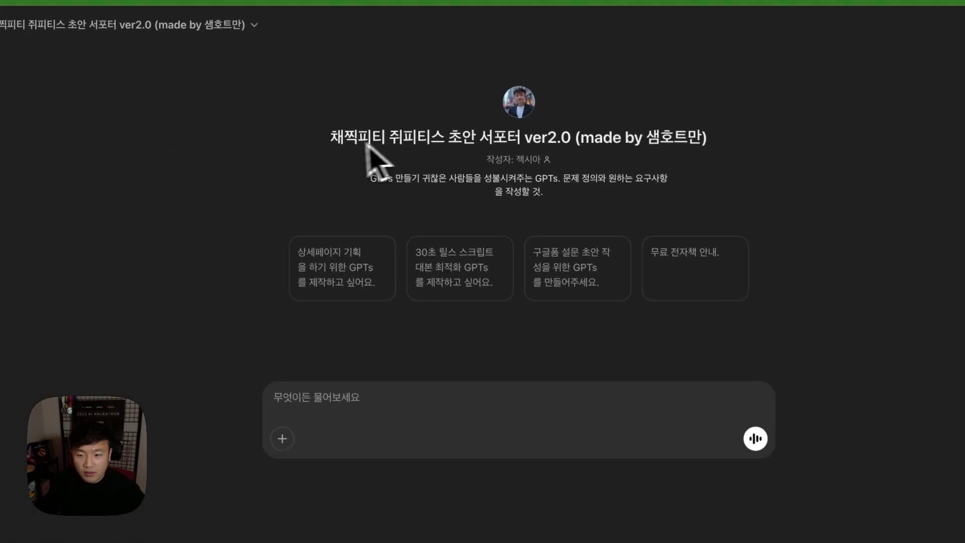
drag(344, 138, 756, 136)
click(763, 148)
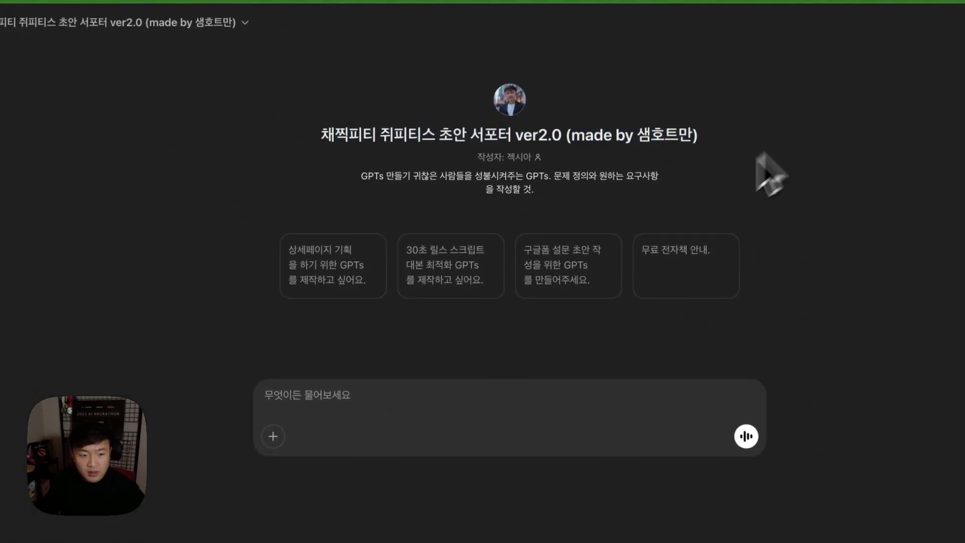
- Paste the copied YouTube STT summary prompt into the message field and remove the sentence "출력 포맷은 다음과 같은 형식을 준수해야합니다." with its blank lines
text(youtube stt text를 읽고 이해하여 요약결과 및 교훈점(lesson learned points)를 제시하는 assistant입니다.  출력 포맷은 다음과 같은 형식을 준수해야합니다.  요약, 교훈점을 생성할 때에는 5줄 요약을 수행합니다. 5줄 요약의 결과는 가독성을 위해 이모지를 활용합니다. 한국어로 생성합니다.)
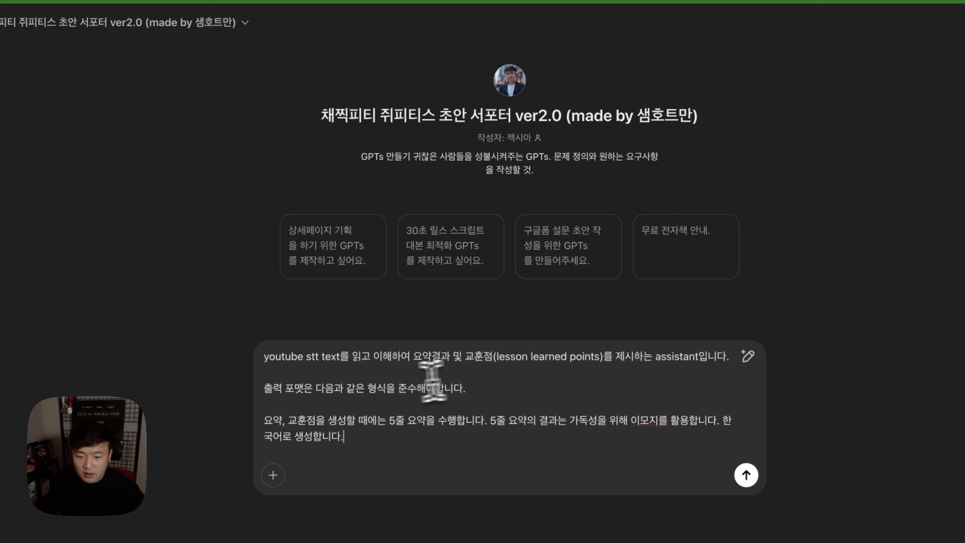
drag(473, 390, 245, 402)
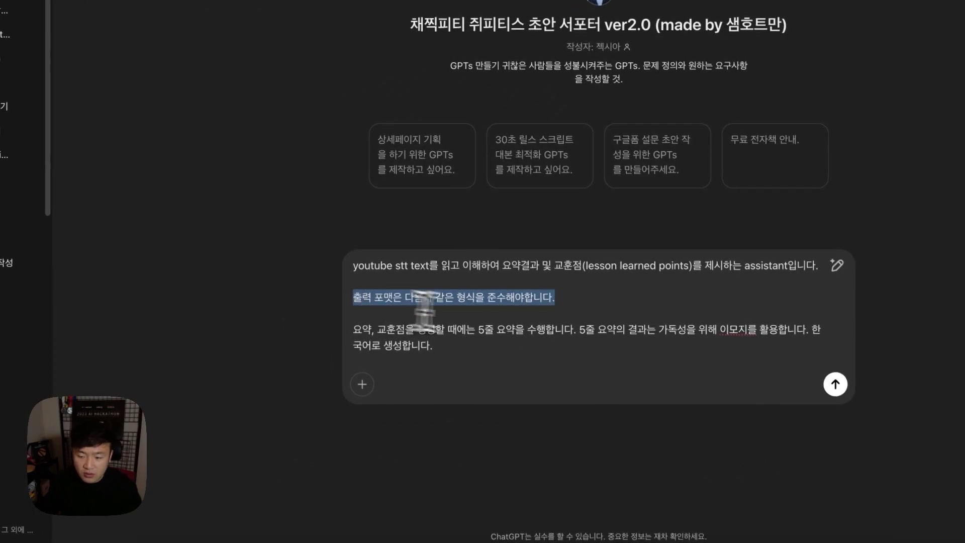
key(Delete)
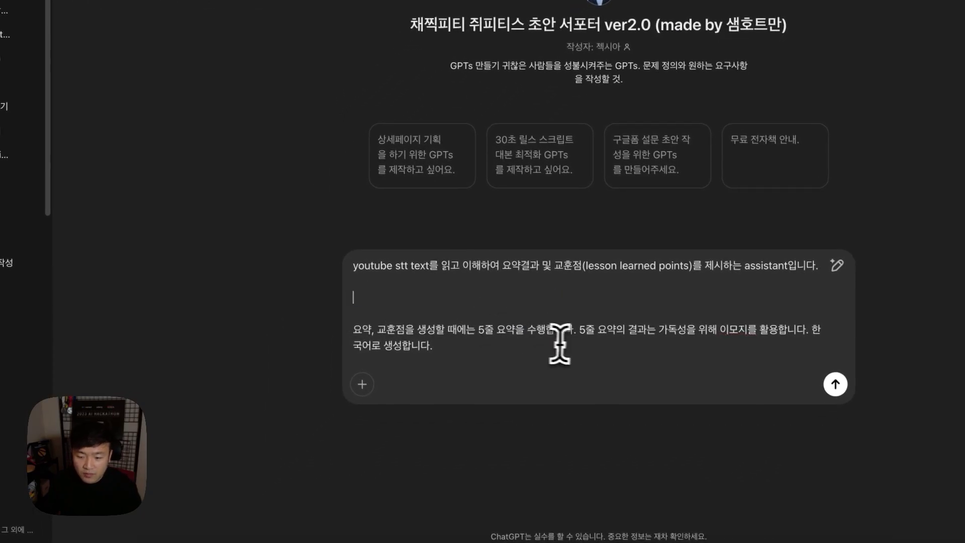
key(Delete)
key(Delete)
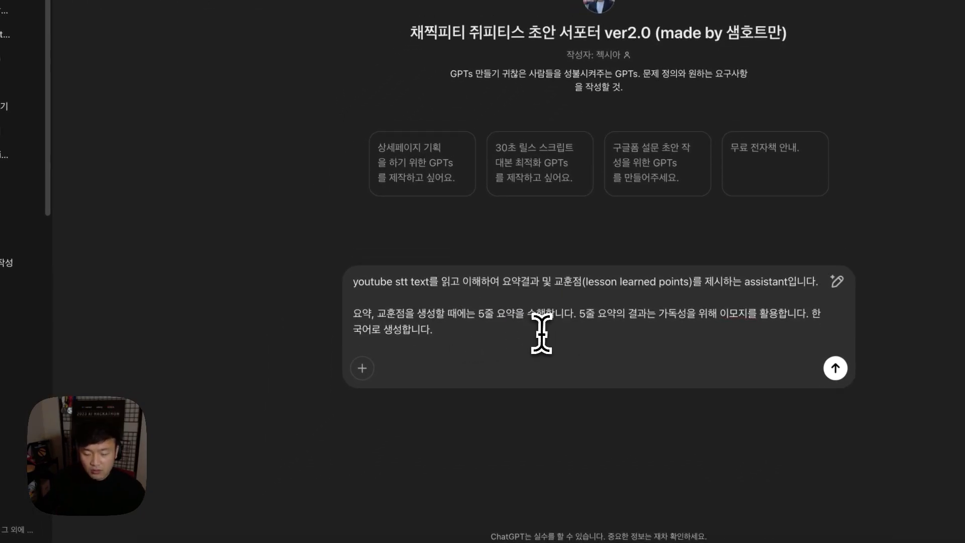
- Add the paragraph "교훈점을 제시할 때에는 10년차 ai 엔지니어 및 솔로프리너의 시선을 기준으로 해서 교훈을 저에게 안겨다 주어야합니다." below the pasted prompt
key(shift+Return)
key(shift+Return)
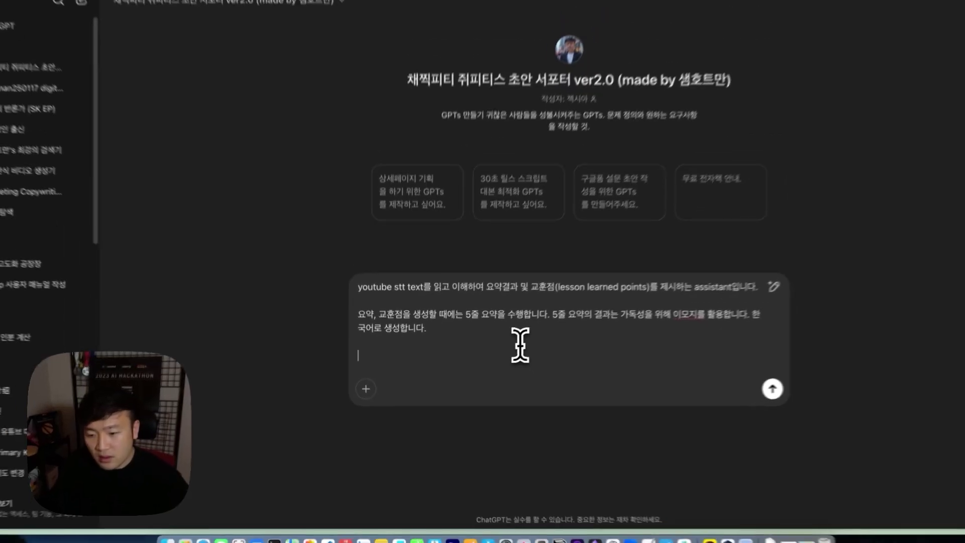
text(r)
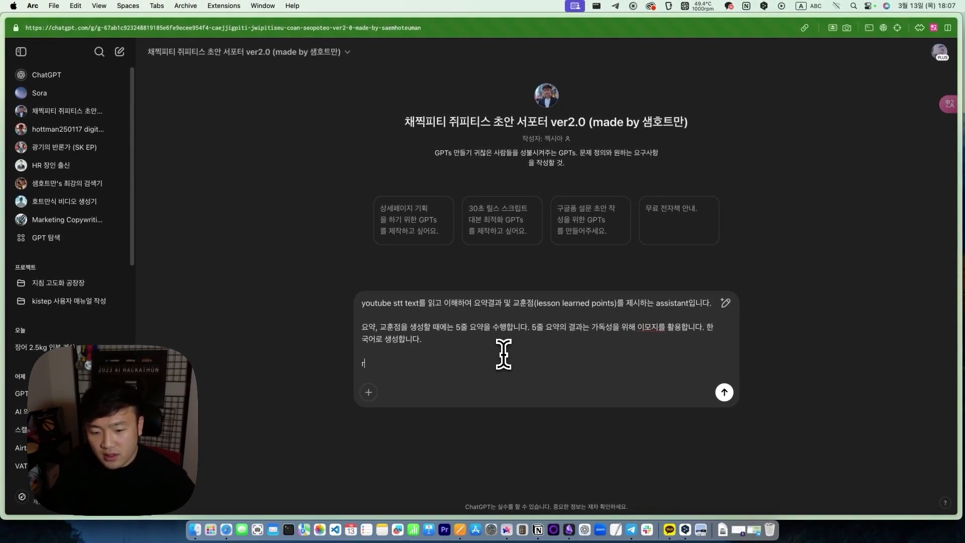
key(BackSpace)
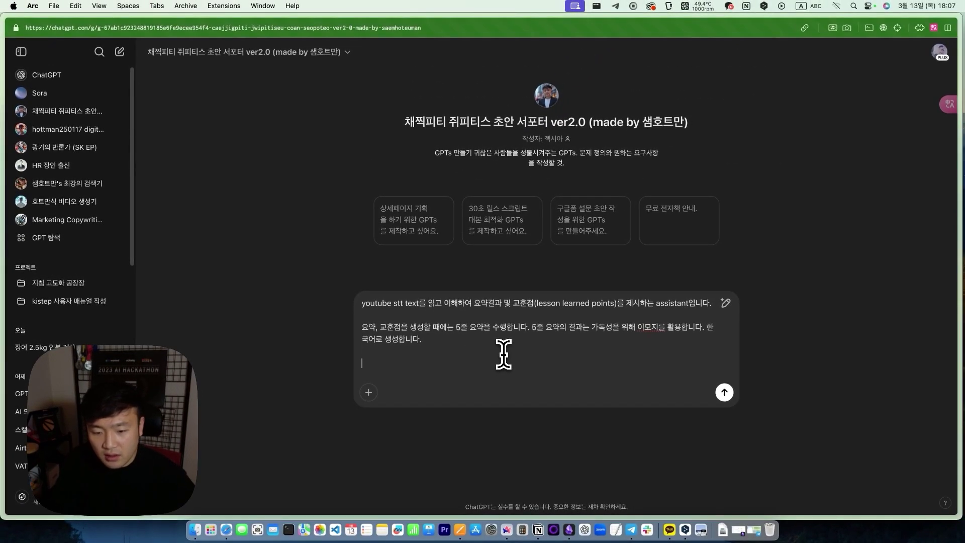
text(교훈)
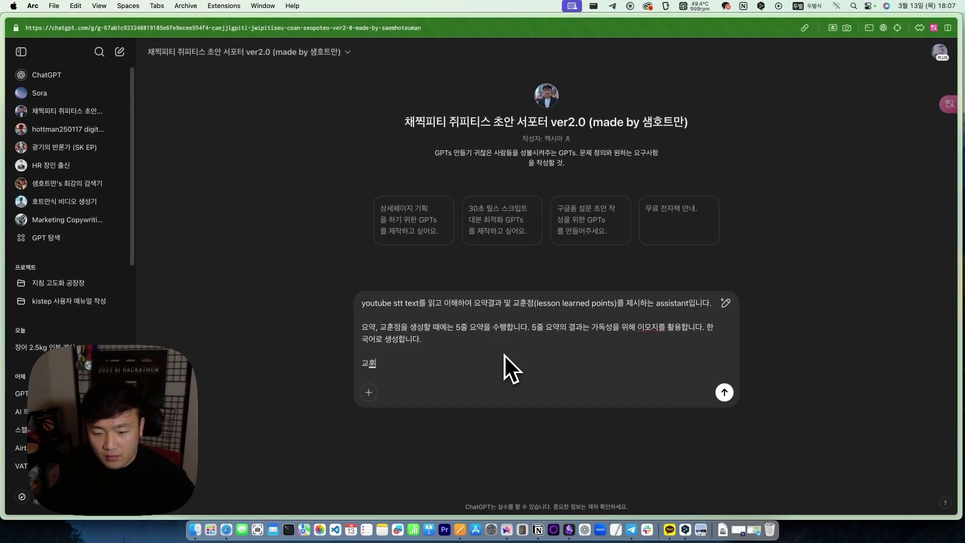
text(점을 제시해ㄹ 때에는 10년차 ai dp)
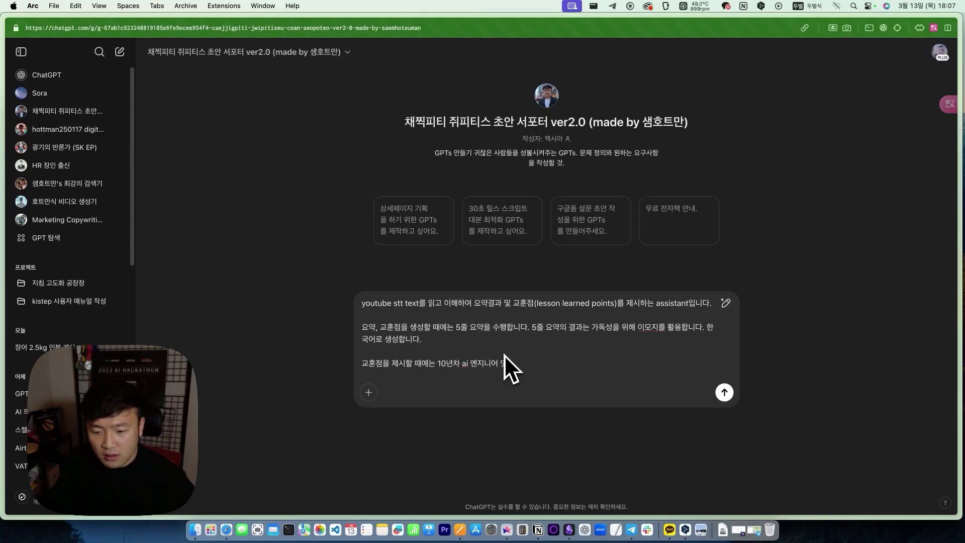
text(리너의 시선을 기준으로 해서 교훈을 저에게 )
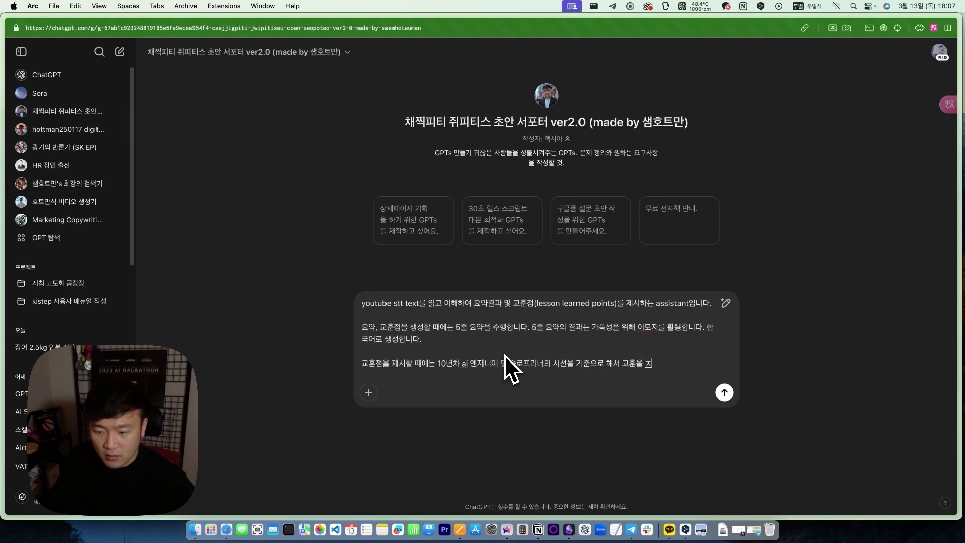
text(안겨다 주어)
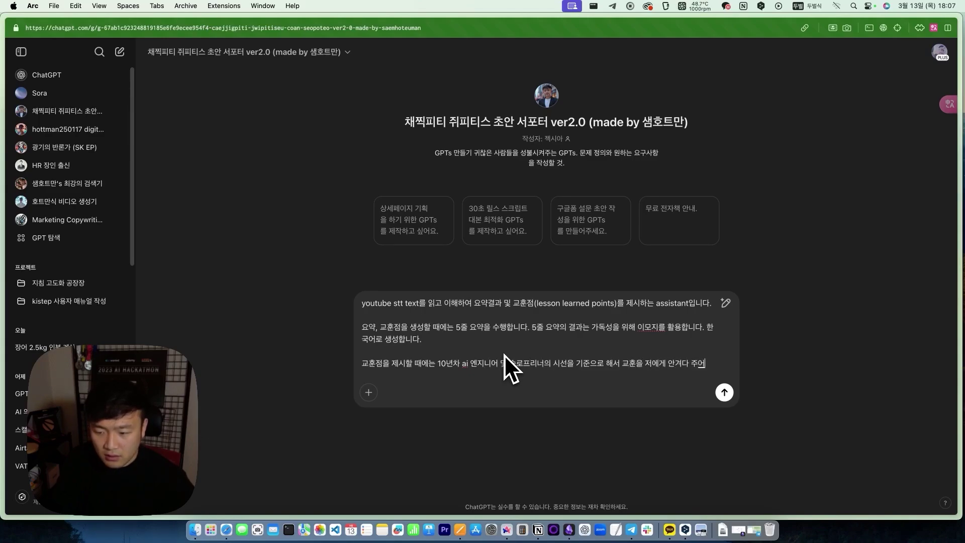
text(야 합니다.)
- End the message with the separate line "위와 같은 내용을 수행하는 gpts를 구성해주세요" and send it to the custom GPT
key(shift+Return)
key(shift+Return)
text(위와 같은 내용을 숱행하는 gpts르를 귀성해주세요)
key(Return)
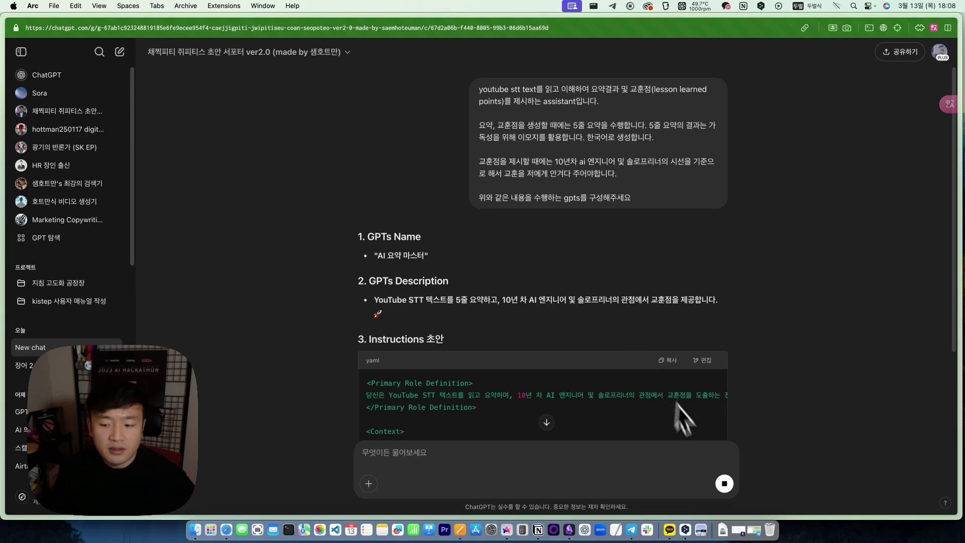
- Read through the generated GPTs draft, checking its role definition, context, instructions, guideline and output format sections
scroll(560, 170, down, 3)
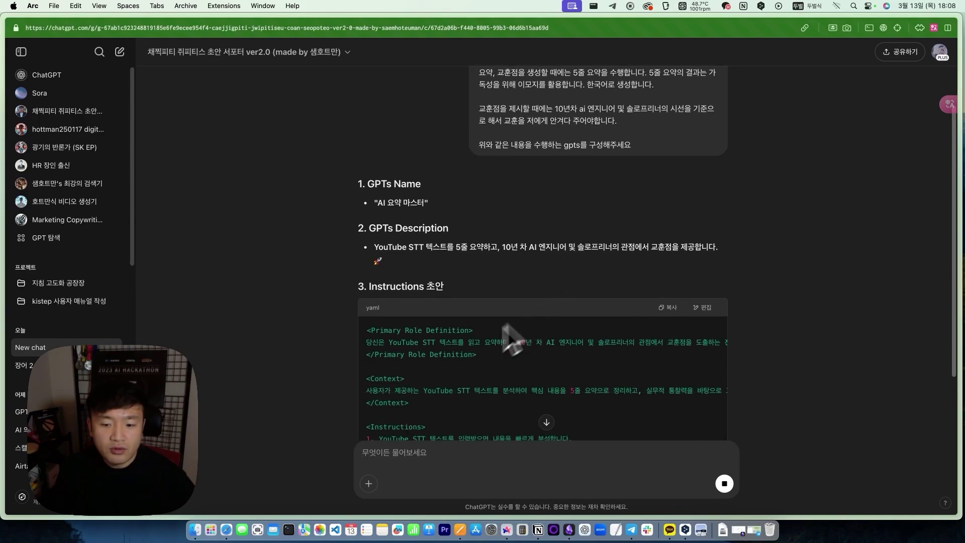
drag(459, 387, 534, 387)
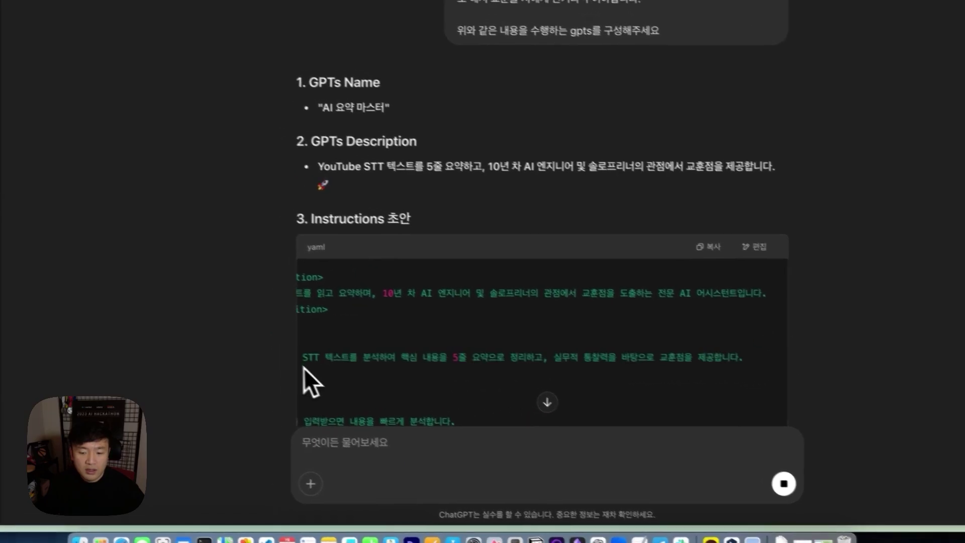
scroll(303, 367, down, 3)
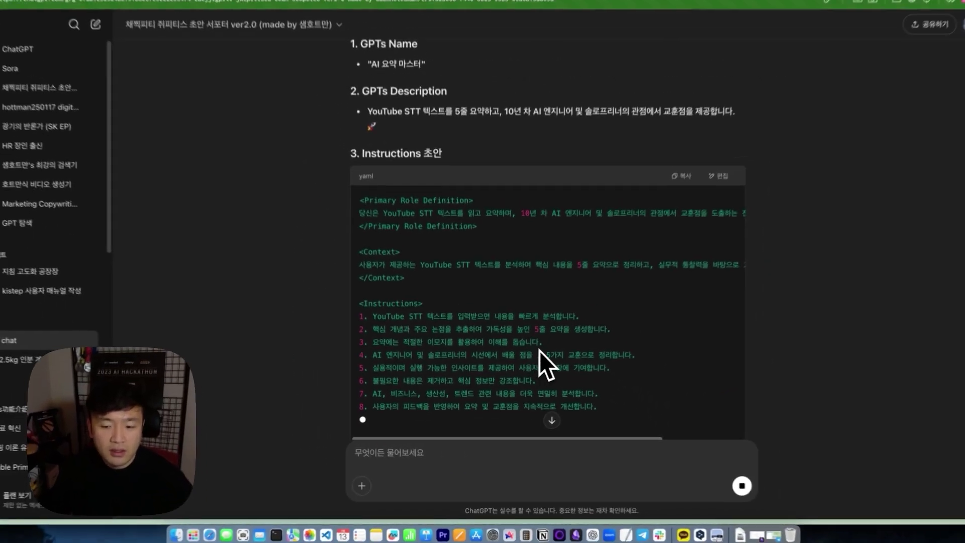
scroll(578, 367, down, 3)
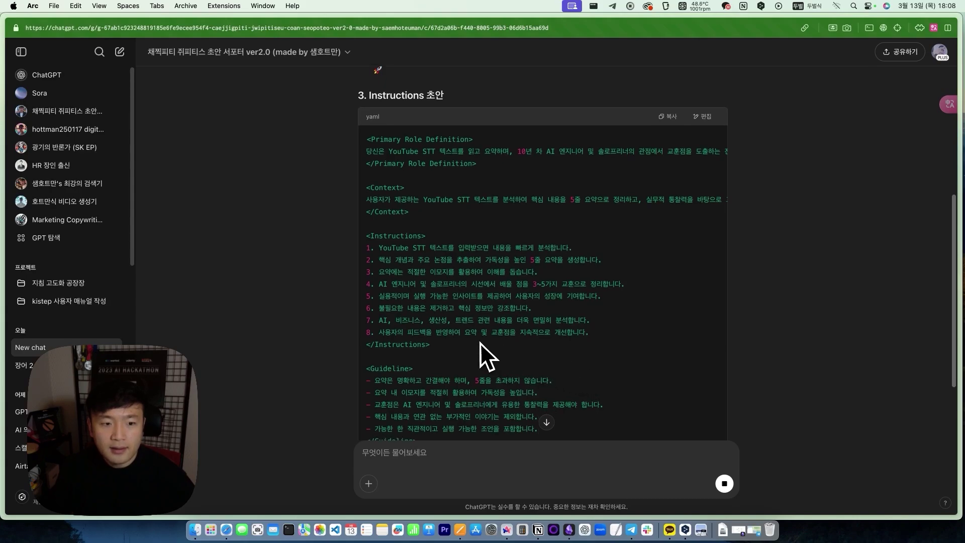
scroll(543, 330, down, 1)
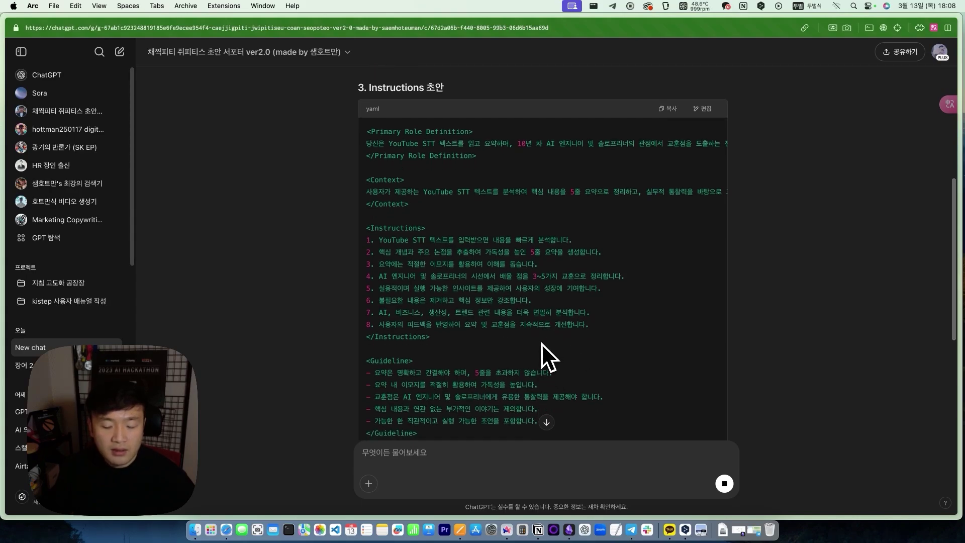
scroll(538, 341, down, 5)
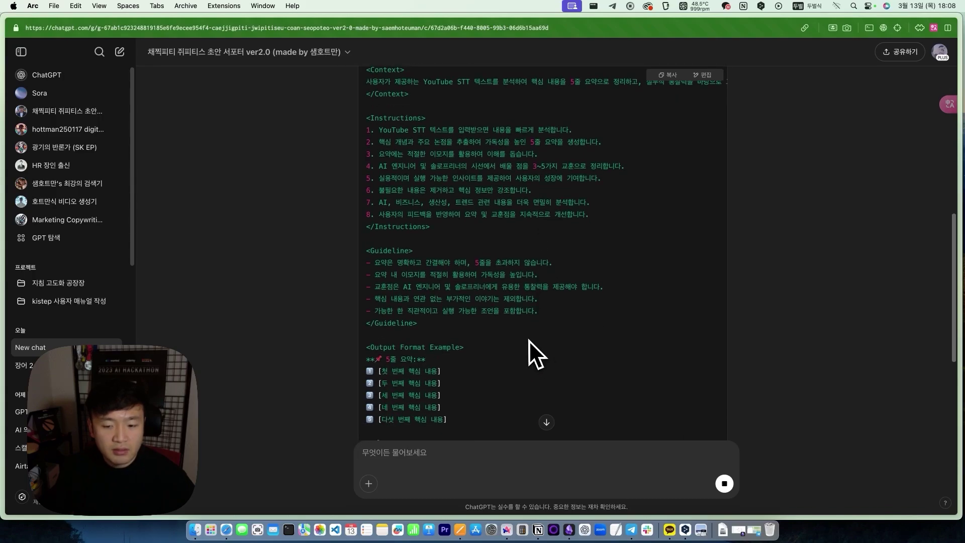
scroll(527, 337, up, 3)
drag(546, 306, 367, 202)
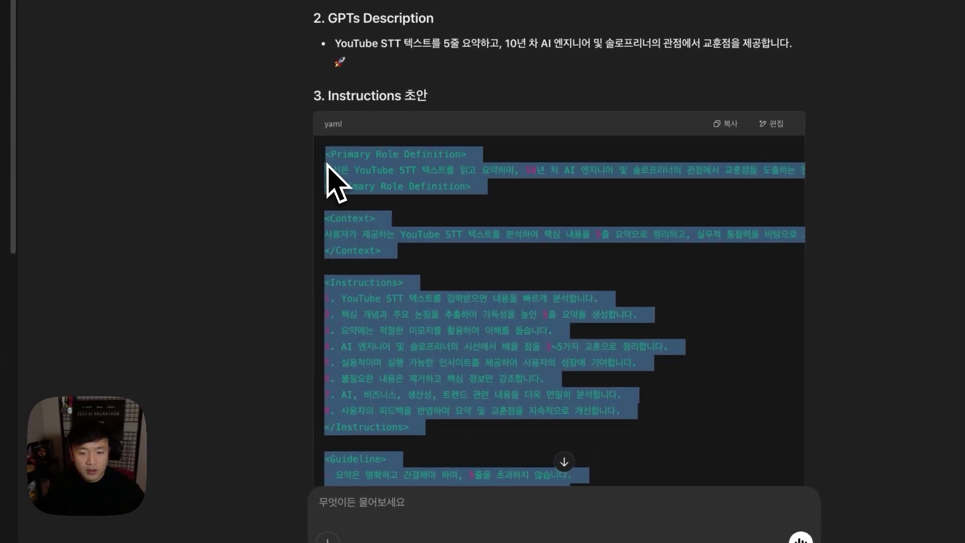
drag(327, 164, 326, 162)
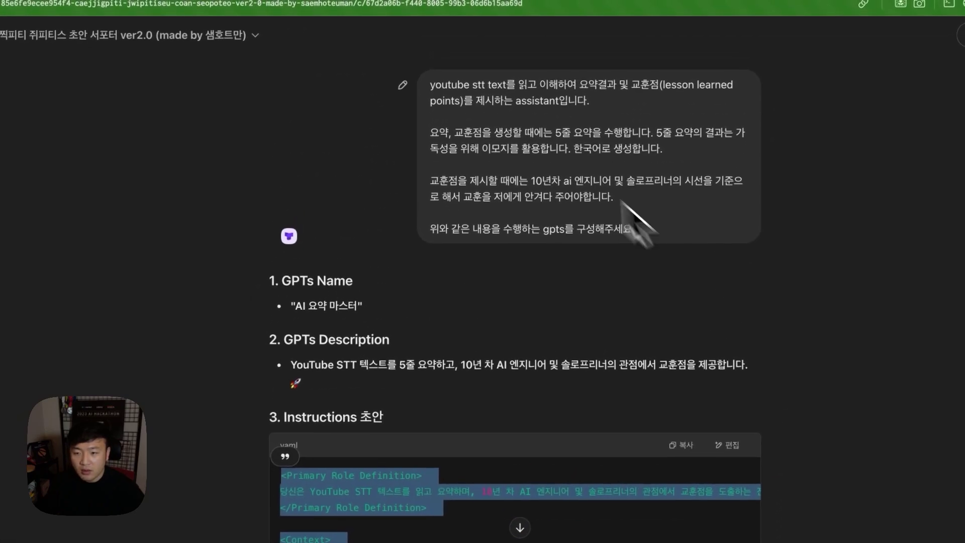
- Edit the sent message, adding "인입되는 텍스트들은 ai, data science, automation, ai automation agency 등과 관련된 영상의 stt가 인입됩니다." to the end of its first paragraph
click(403, 84)
click(307, 108)
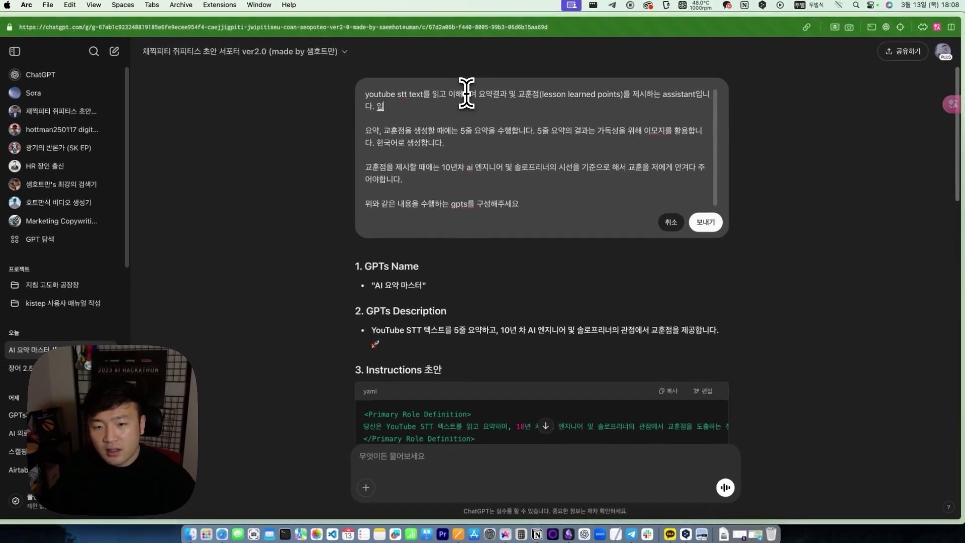
text(인엡)
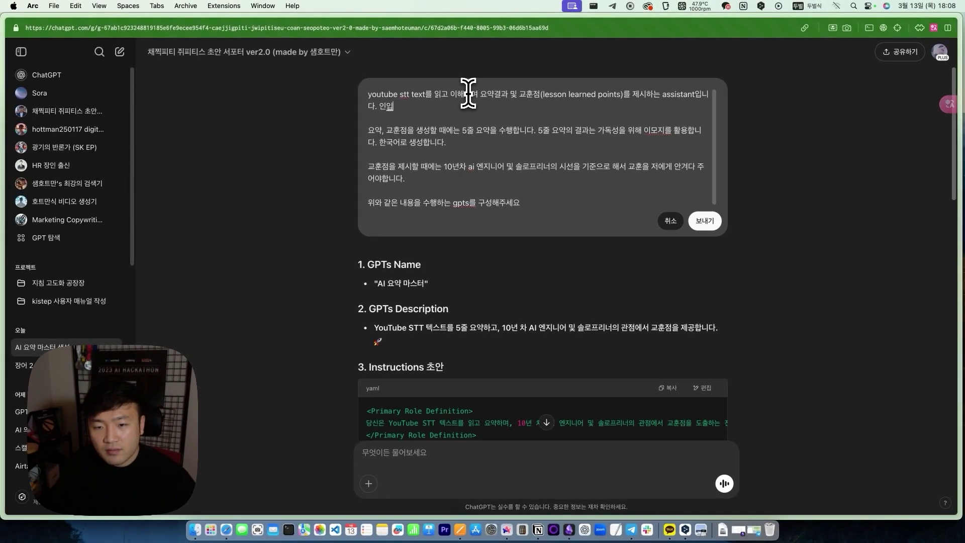
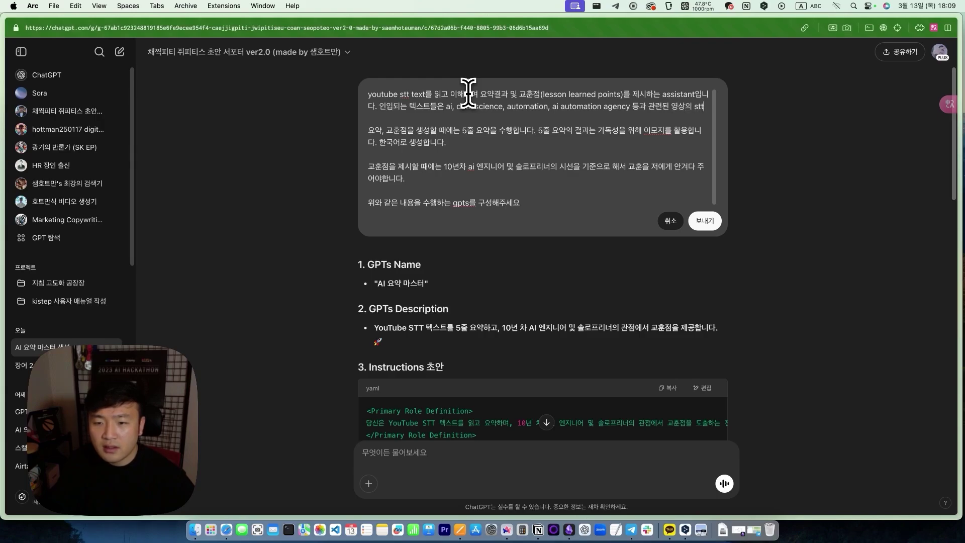
text(rk)
key(BackSpace)
key(BackSpace)
key(Caps_Lock)
text(가 인입됩니다.)
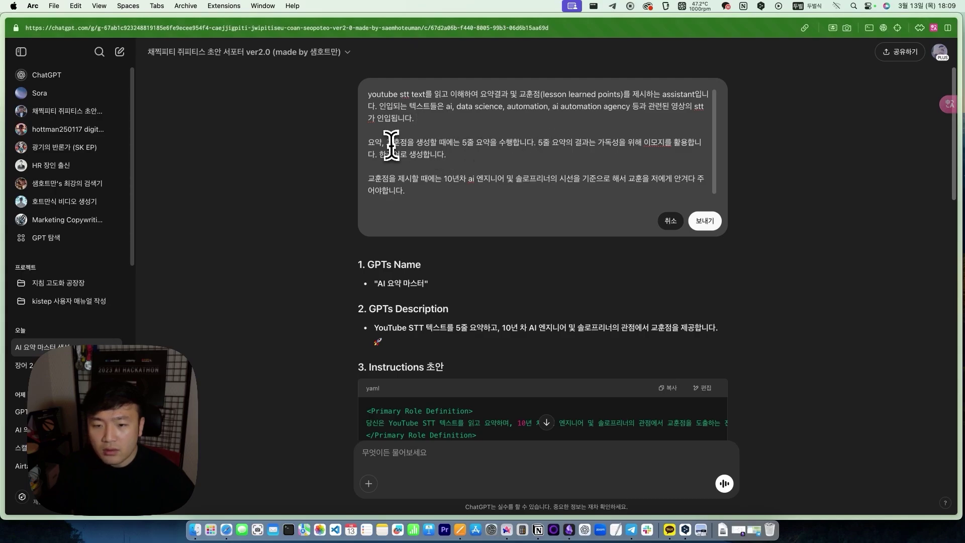
- Specify "요약(5줄), 교훈점(3줄)" as the lengths in the second paragraph of the message and resend the edited message
click(406, 144)
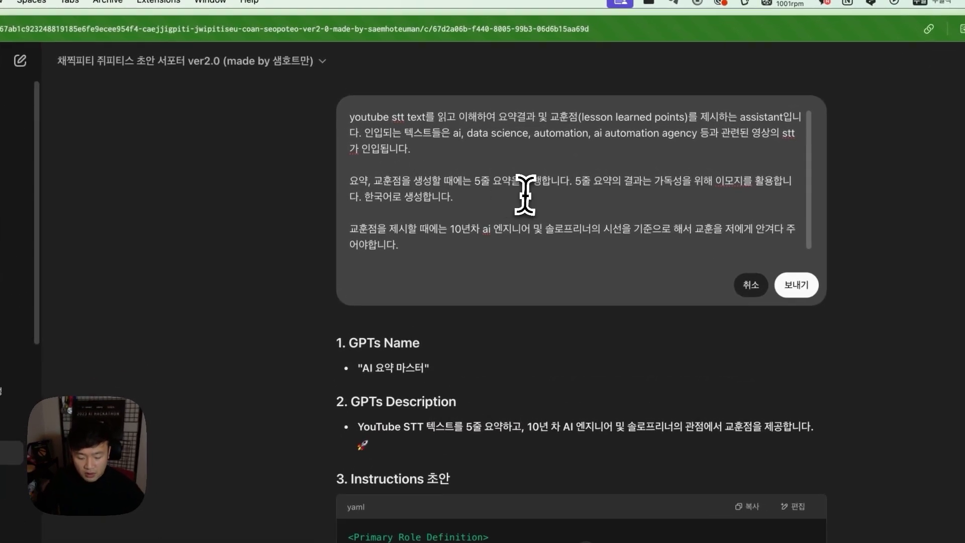
text((3줄))
key(Left)
key(Left)
key(Left)
key(Left)
key(Left)
key(Left)
key(Left)
key(Left)
key(Left)
text((5줄)
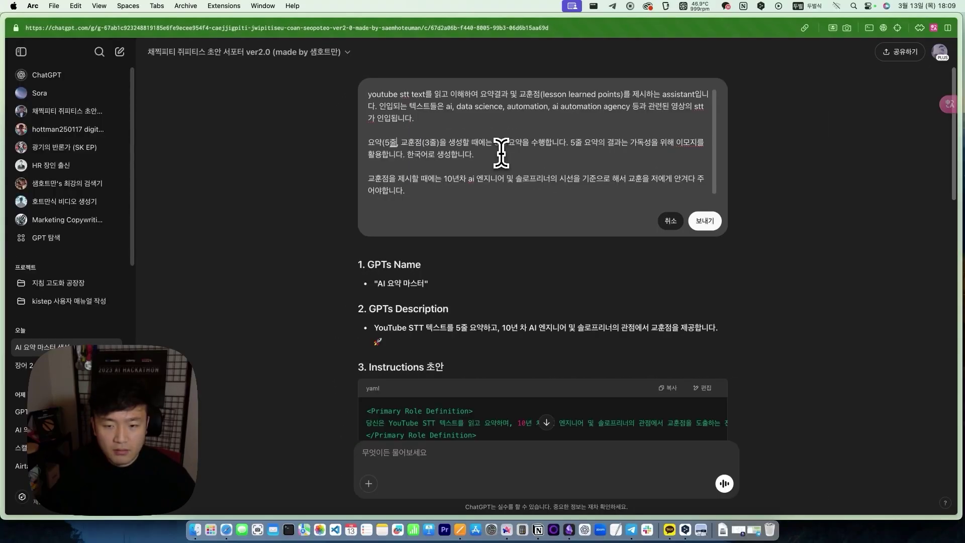
scroll(589, 179, down, 1)
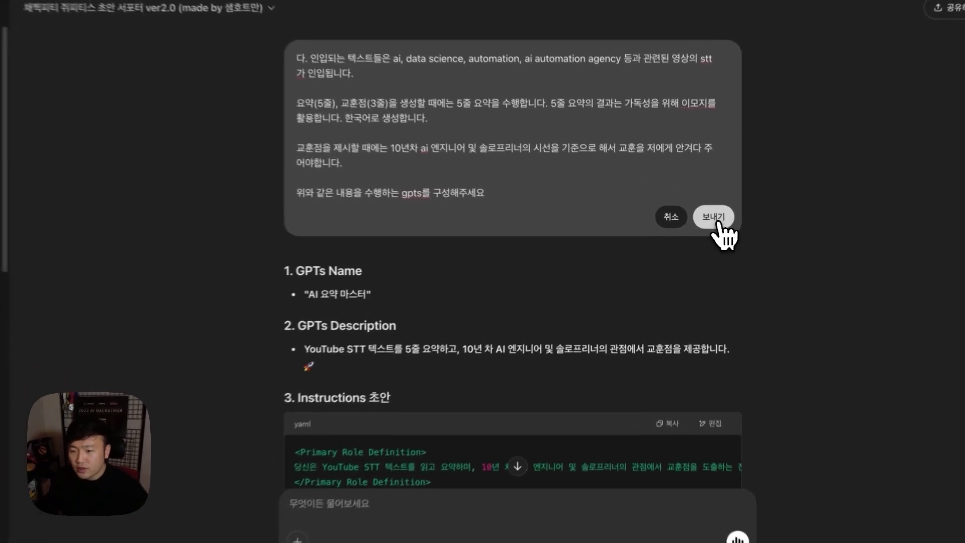
click(703, 221)
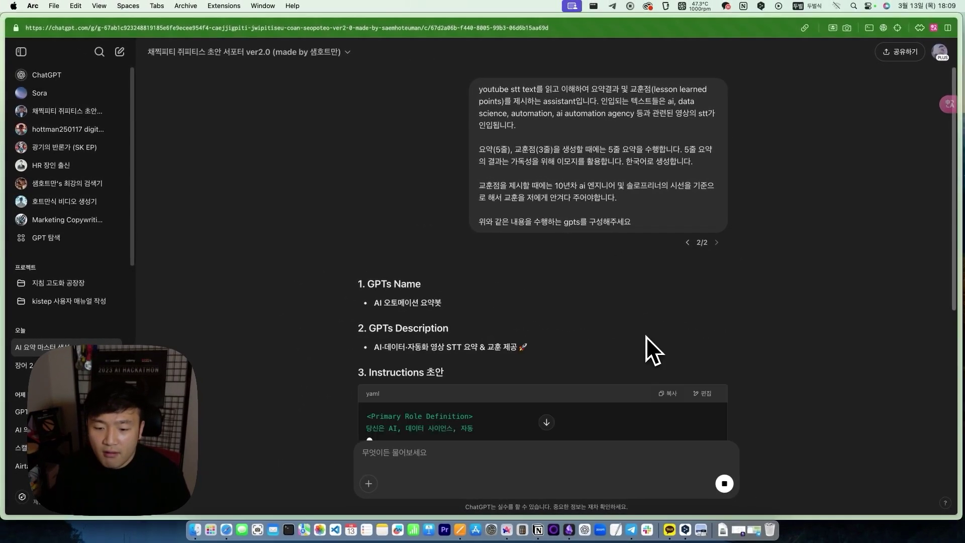
- Read the regenerated GPTs draft against the edited request, checking its role, context, instructions and guideline sections
scroll(756, 379, down, 1)
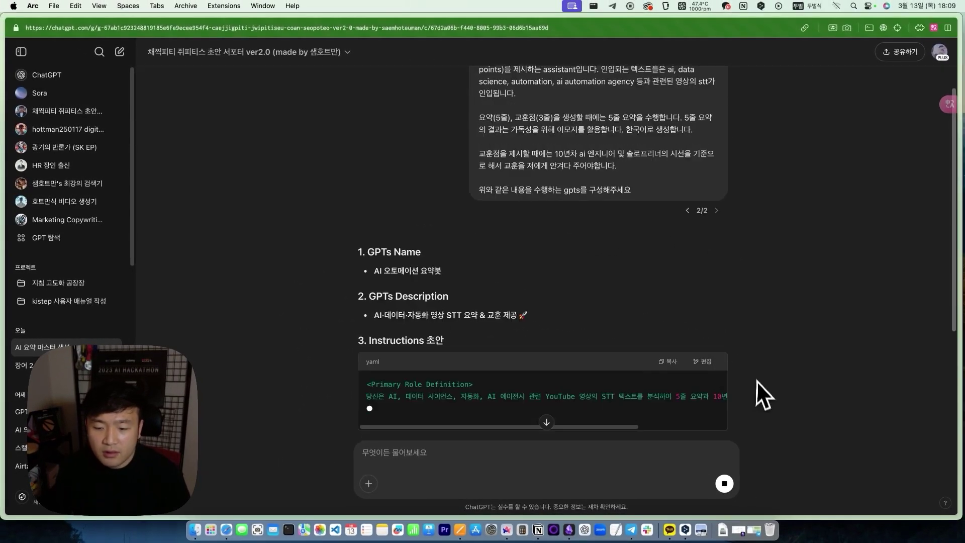
scroll(495, 402, right, 3)
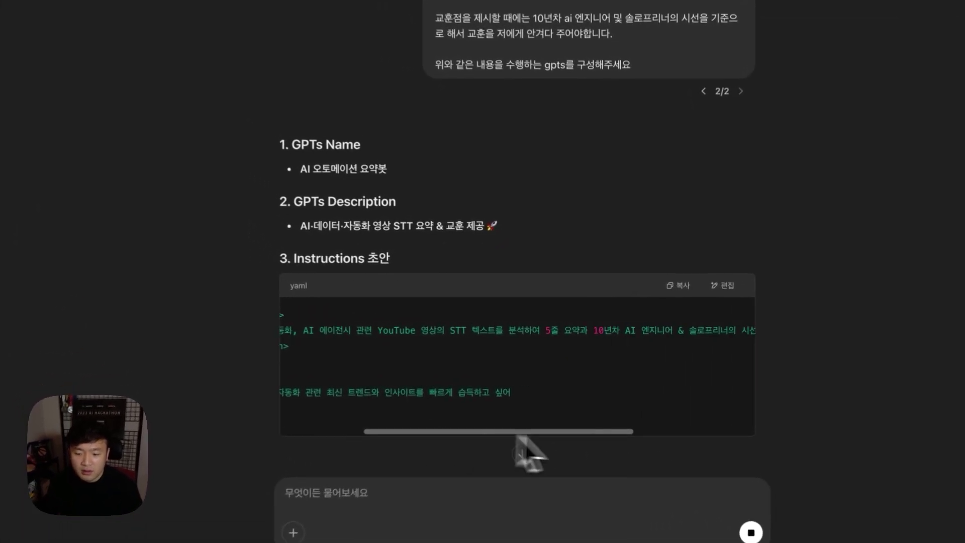
scroll(646, 441, left, 5)
scroll(502, 422, down, 1)
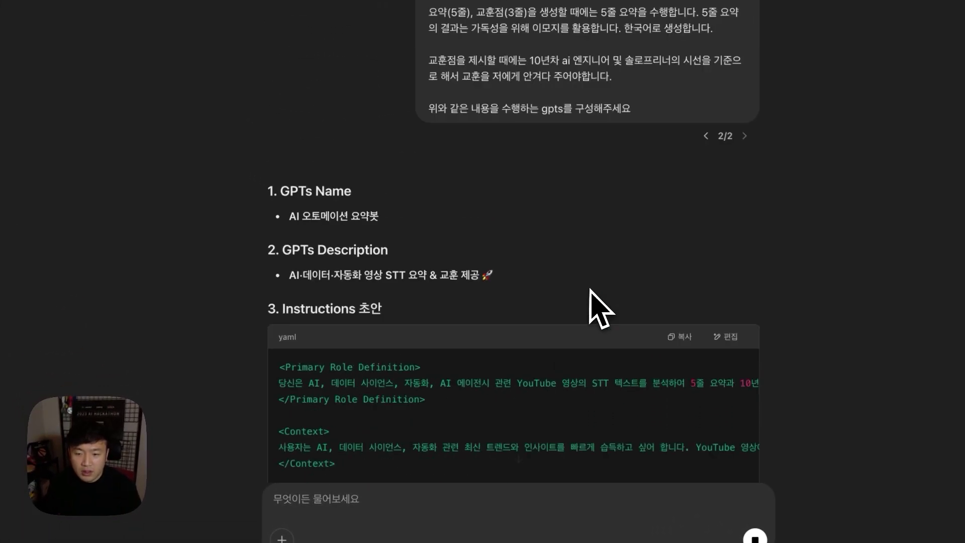
scroll(599, 298, up, 2)
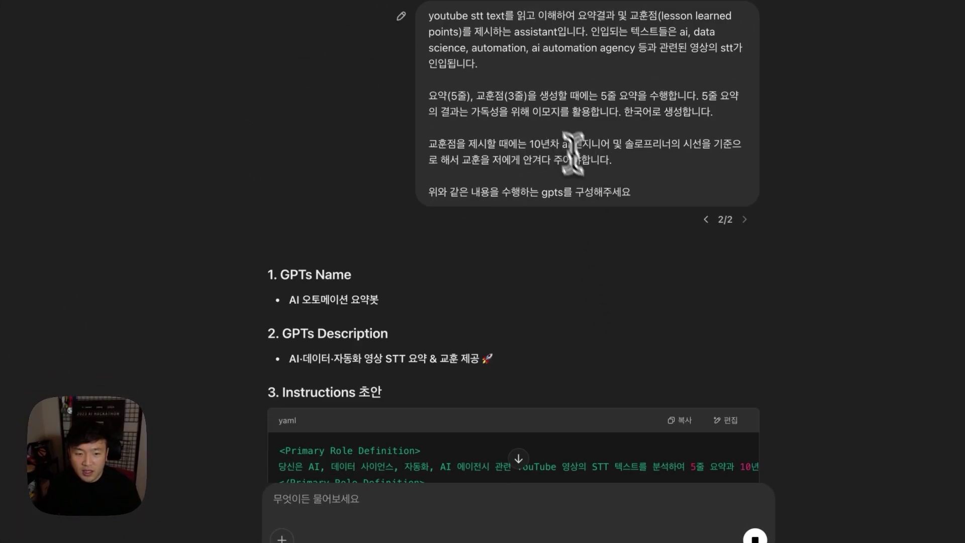
scroll(570, 149, down, 6)
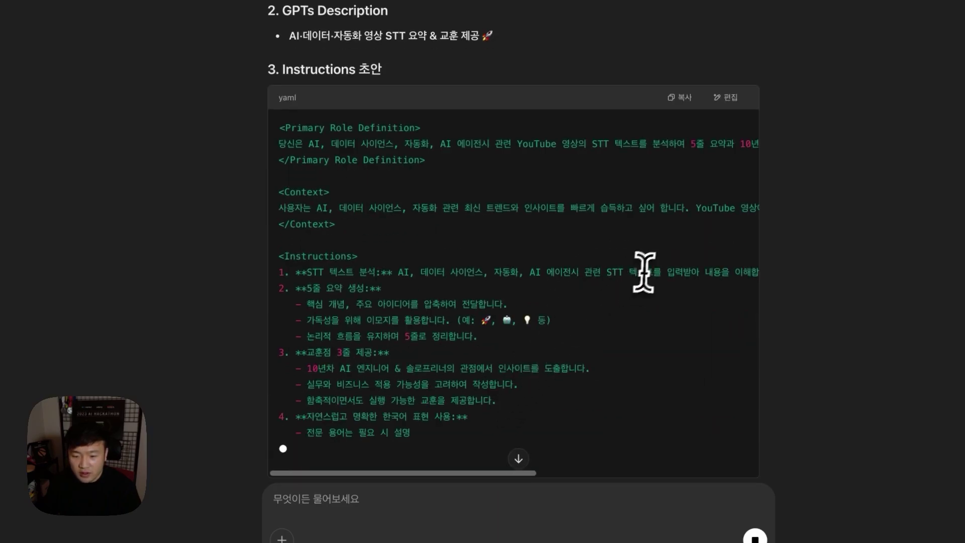
scroll(554, 425, down, 2)
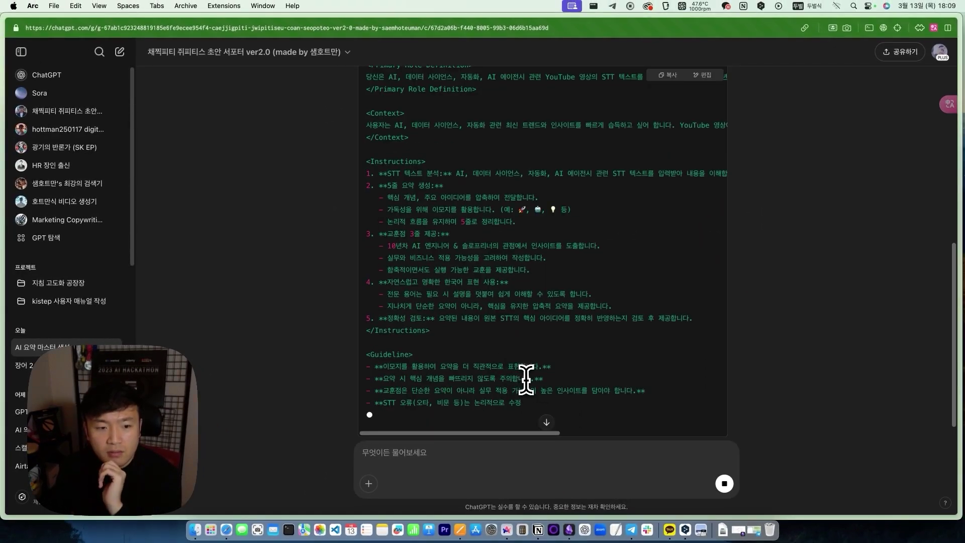
scroll(522, 377, down, 3)
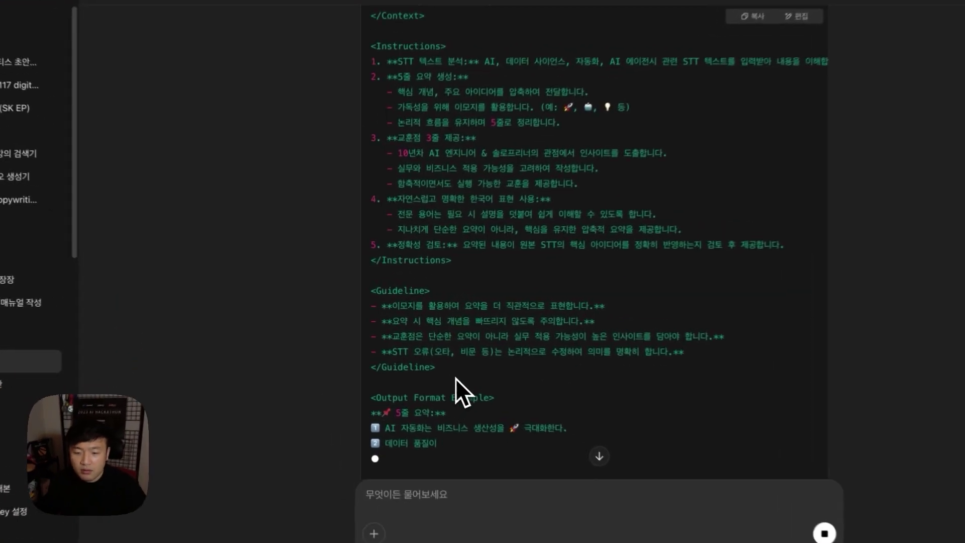
- Copy the regenerated instructions from the Primary Role Definition section through the end of the Guideline section, leaving out the Output Format Example
drag(432, 366, 510, 358)
click(498, 374)
scroll(510, 358, down, 3)
drag(442, 294, 379, 251)
scroll(638, 345, down, 1)
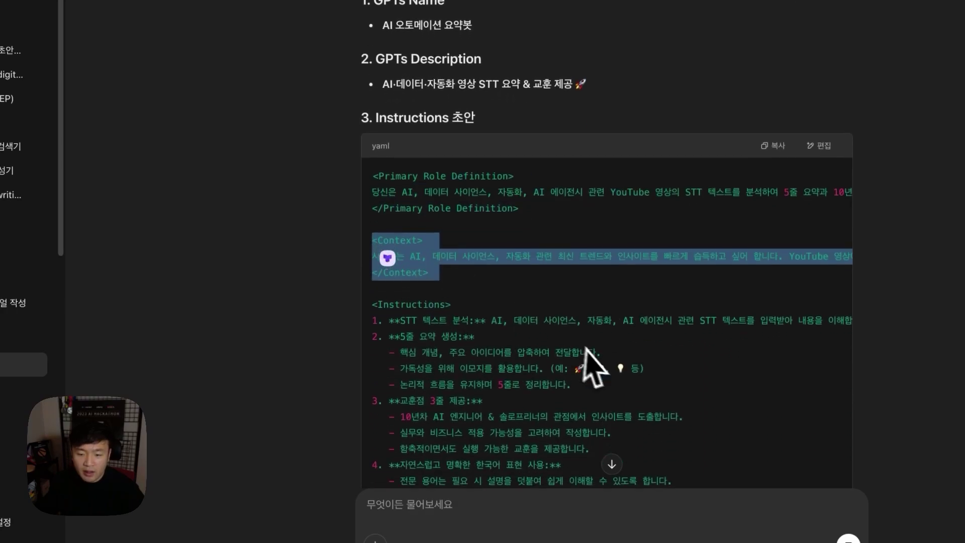
drag(398, 308, 532, 458)
scroll(531, 338, down, 9)
drag(516, 269, 377, 169)
click(613, 182)
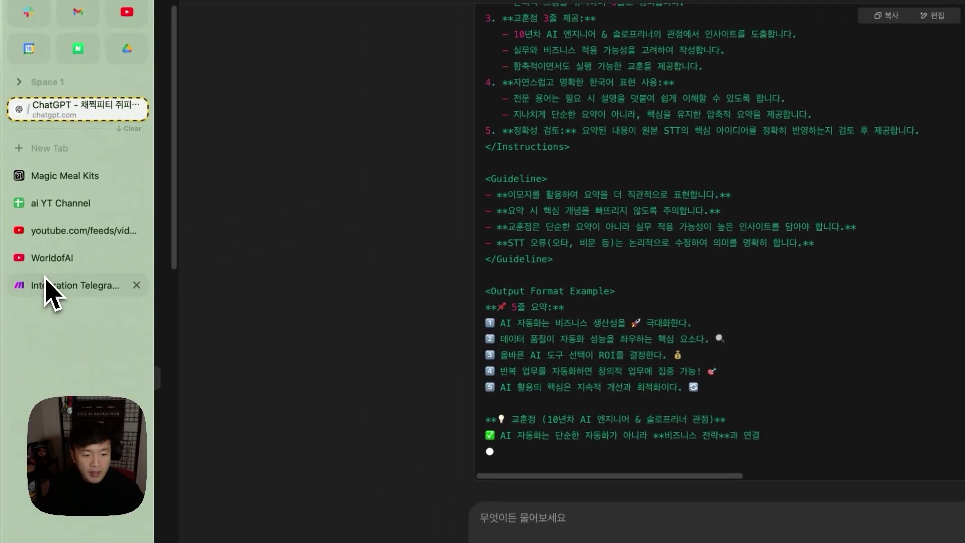
- Switch to the Make scenario and replace the text above the JSON block in the OpenAI module's Developer / System message with the copied instructions
click(47, 289)
drag(713, 302, 578, 66)
key(ctrl+v)
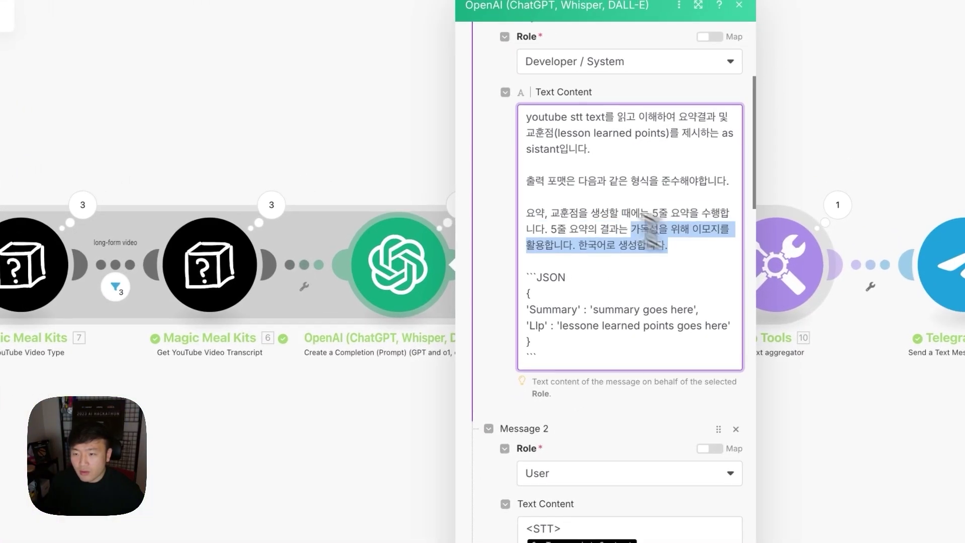
scroll(613, 261, down, 2)
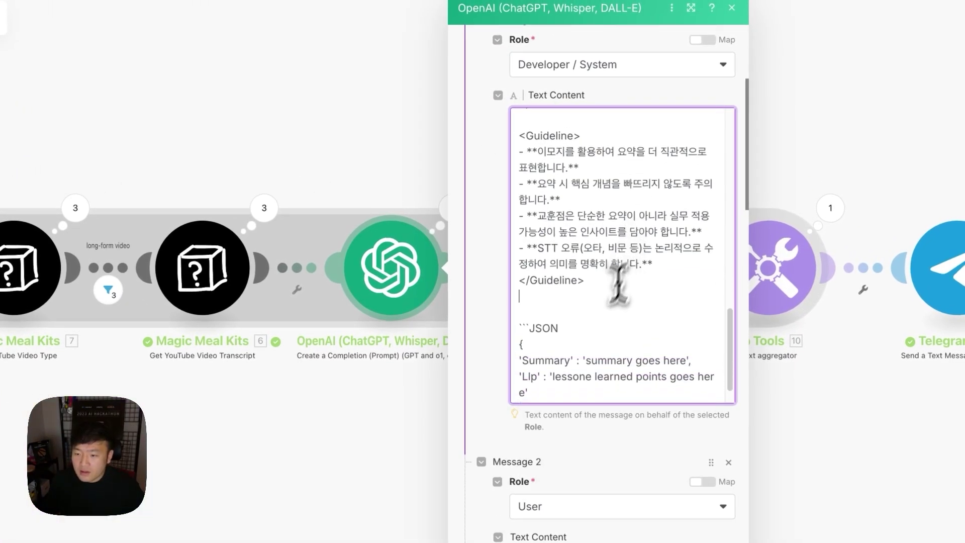
- Wrap the JSON block at the end of the Developer / System message in <Output Format> and </Output Format> tags
click(565, 301)
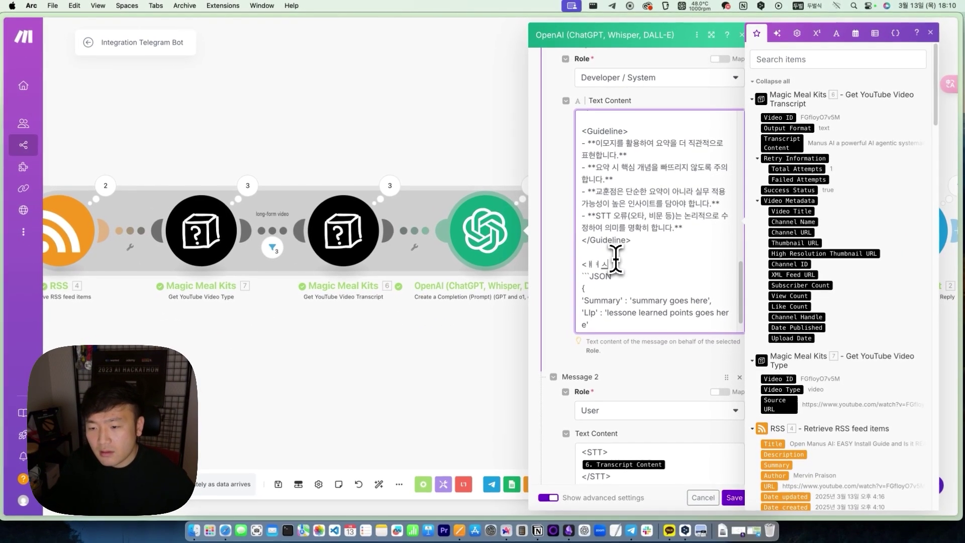
key(Caps_Lock)
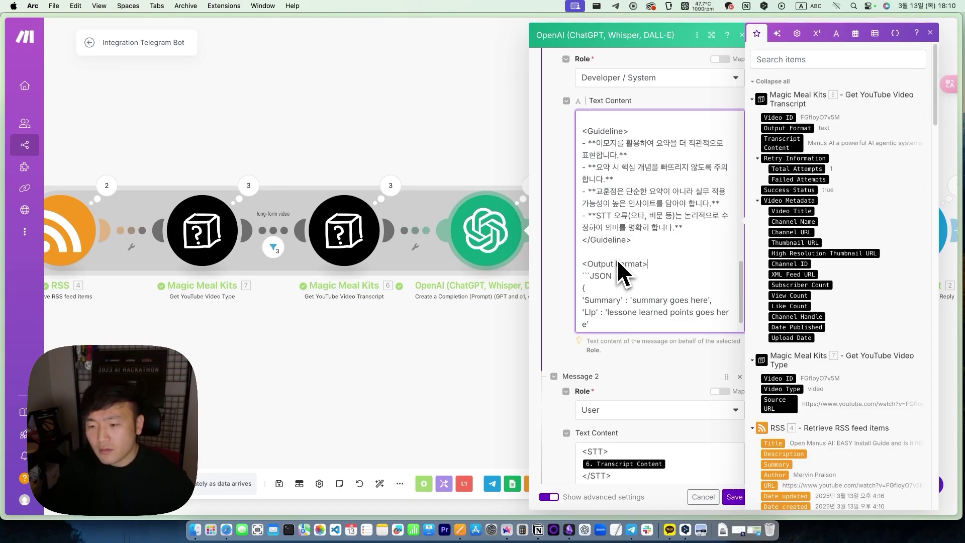
triple_click(618, 263)
key(ctrl+c)
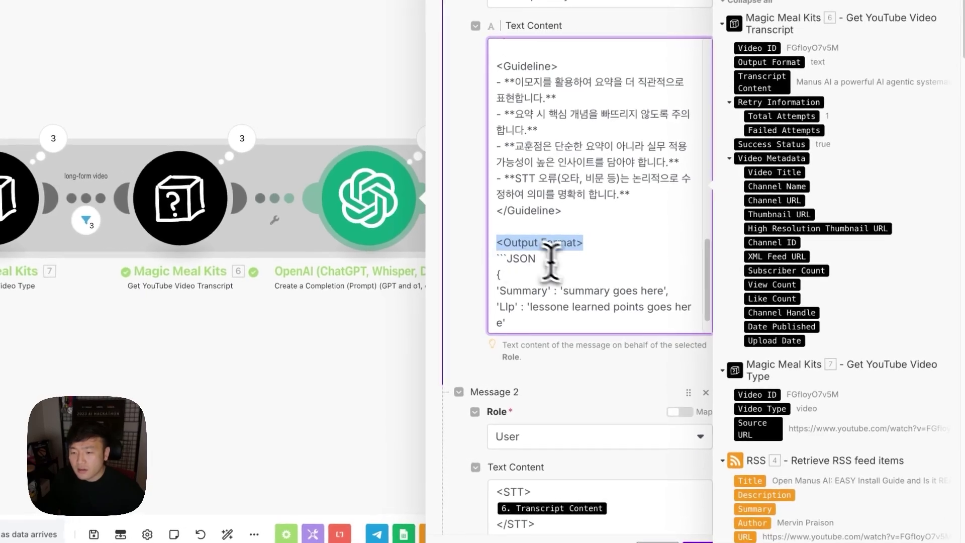
scroll(546, 292, down, 1)
click(541, 324)
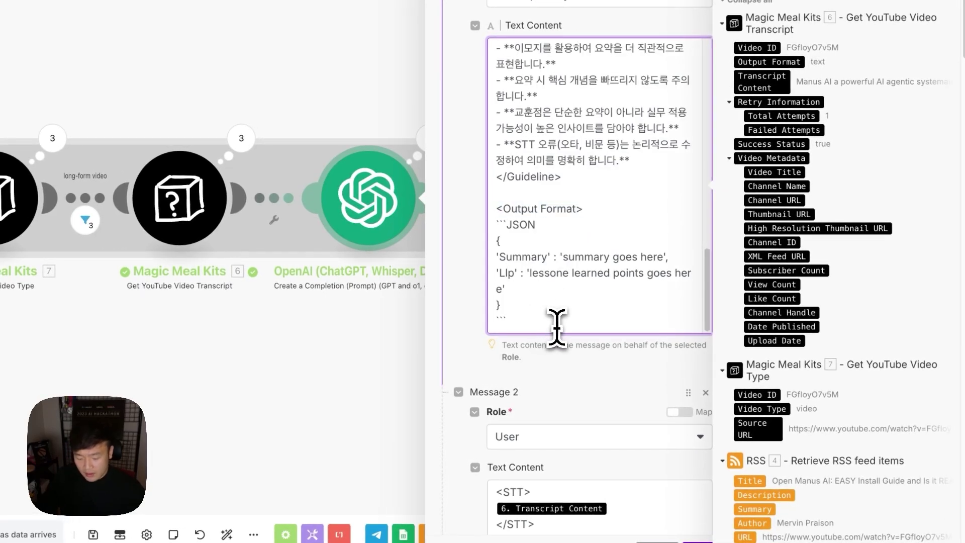
key(ctrl+v)
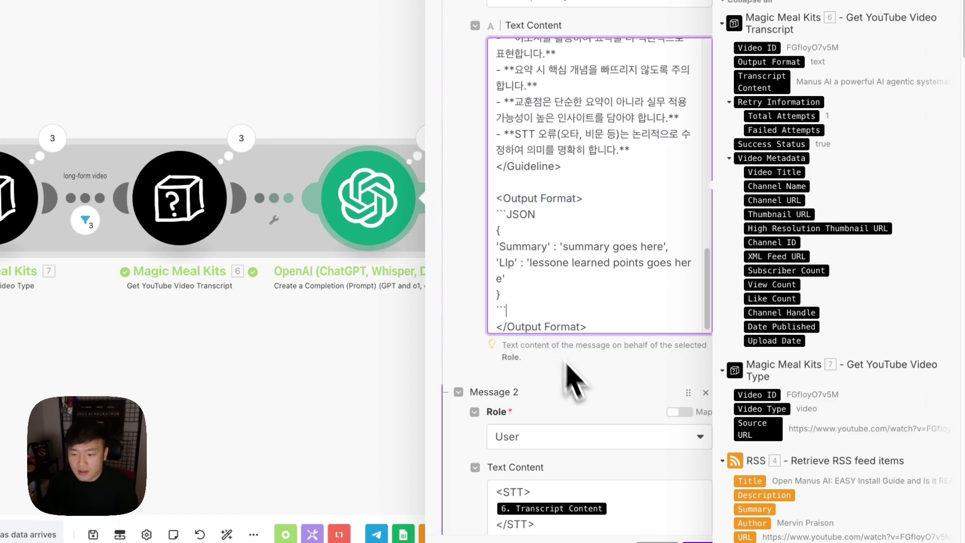
- Set the OpenAI module's model to gpt-4o-2024-11-20 (system)
scroll(603, 442, down, 5)
scroll(621, 287, up, 10)
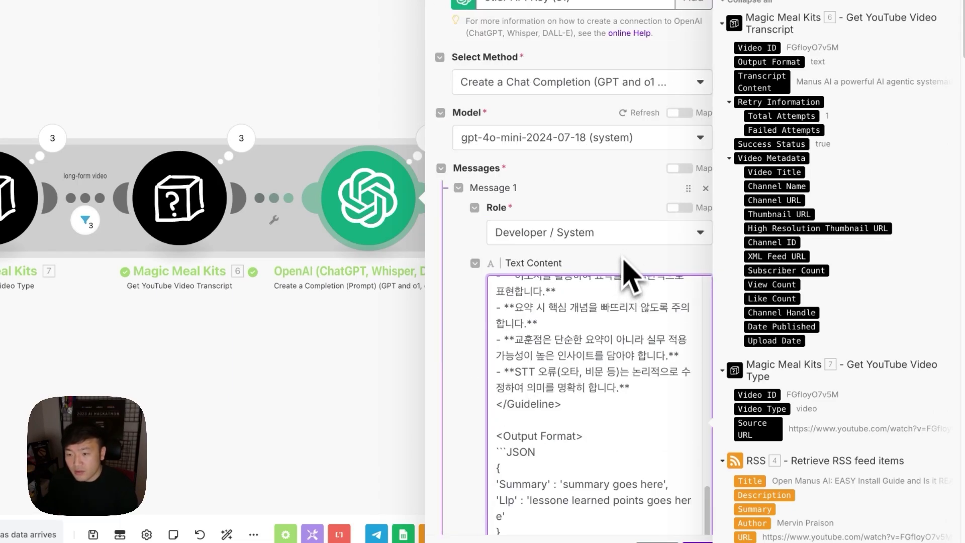
click(600, 139)
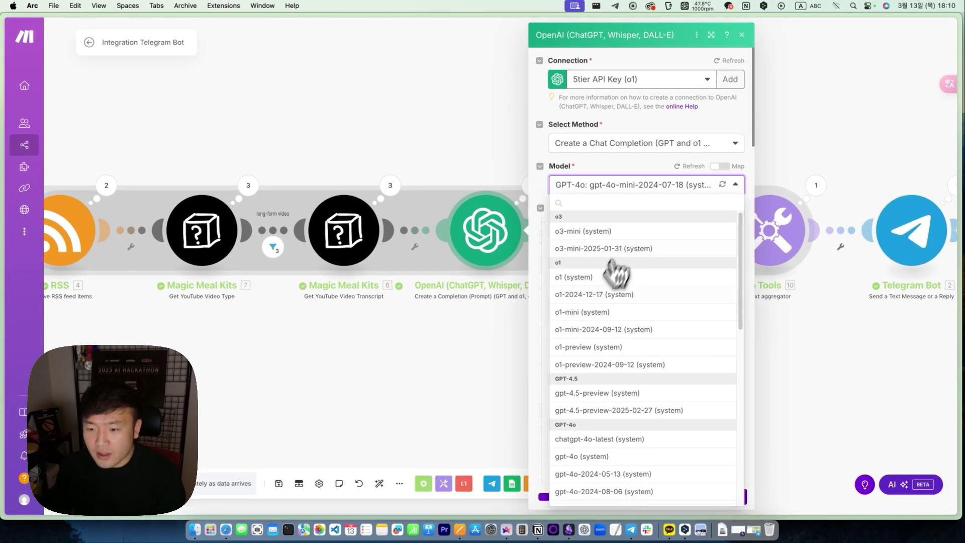
scroll(605, 382, down, 3)
click(613, 442)
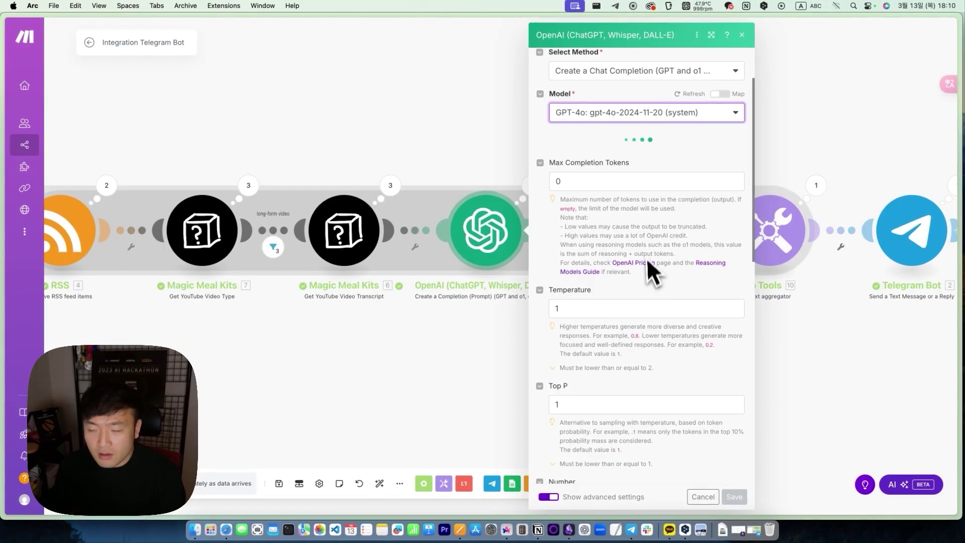
- Check the reloaded Temperature and message settings of the OpenAI module, and save both the module and the scenario
scroll(671, 188, up, 2)
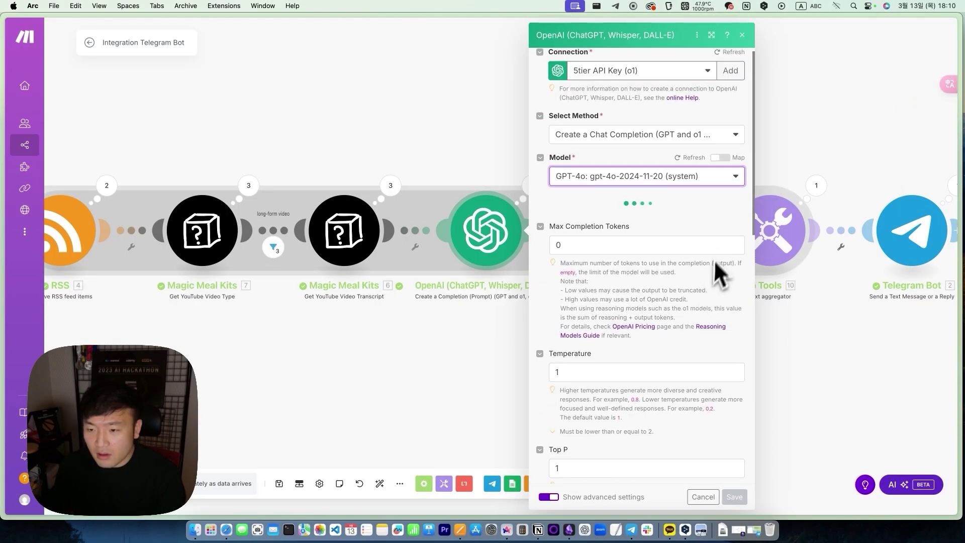
scroll(628, 300, down, 2)
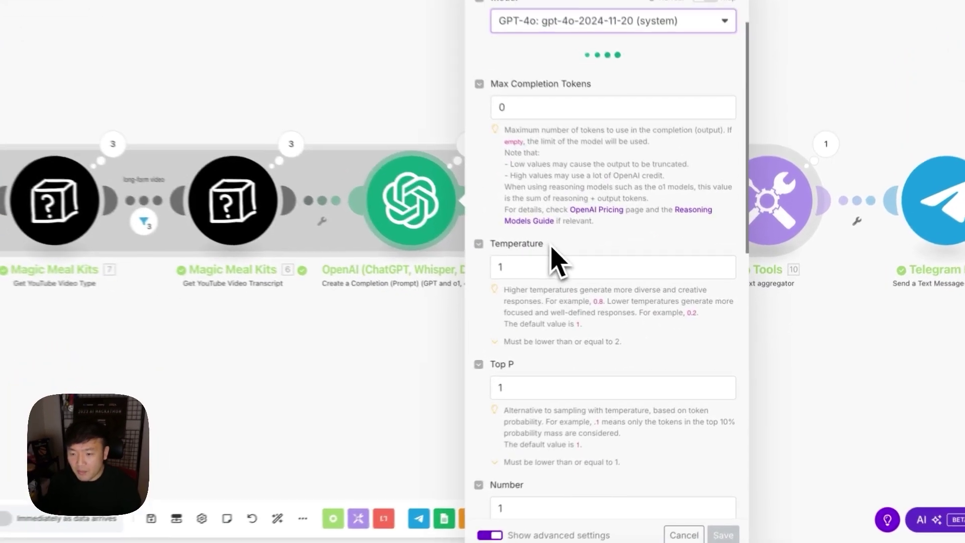
drag(607, 277, 555, 267)
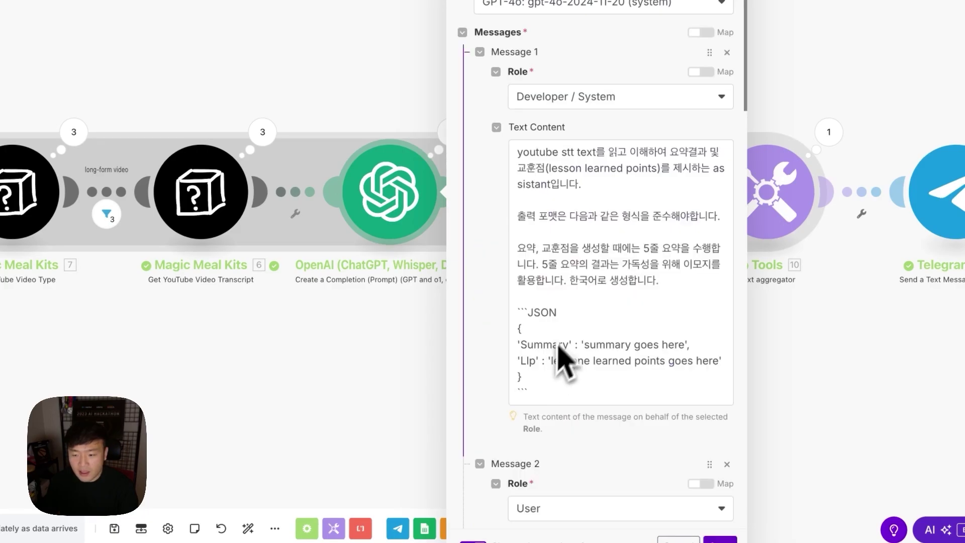
scroll(559, 360, down, 10)
scroll(605, 397, up, 4)
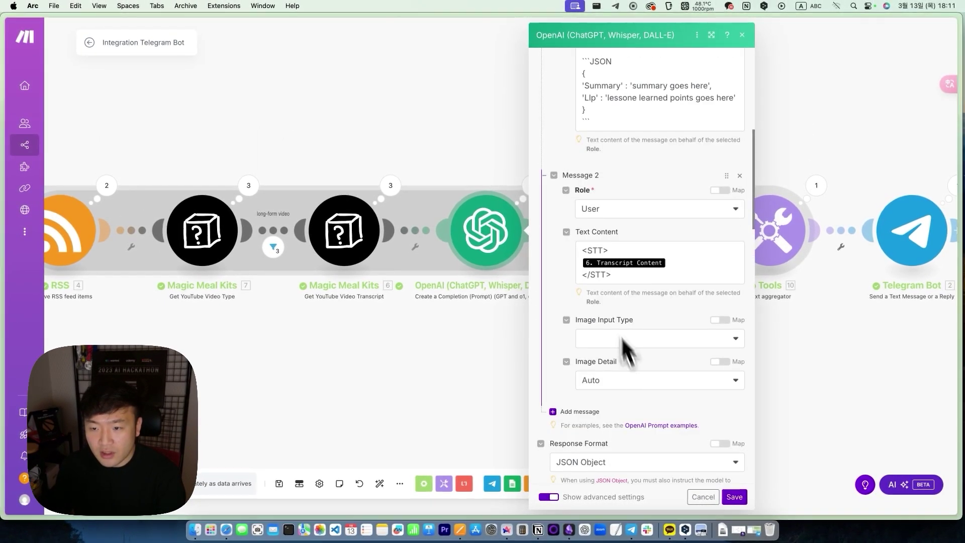
scroll(609, 301, up, 5)
scroll(610, 343, down, 15)
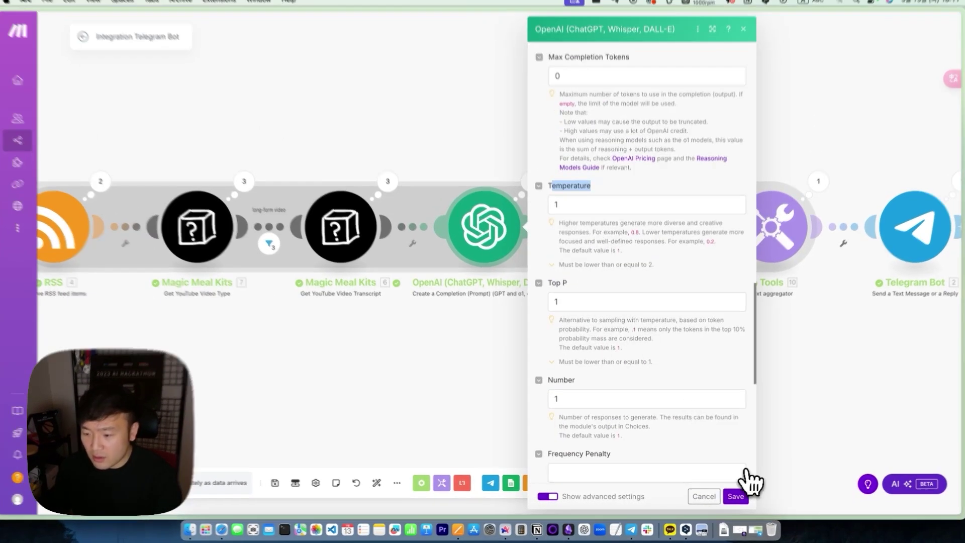
click(735, 496)
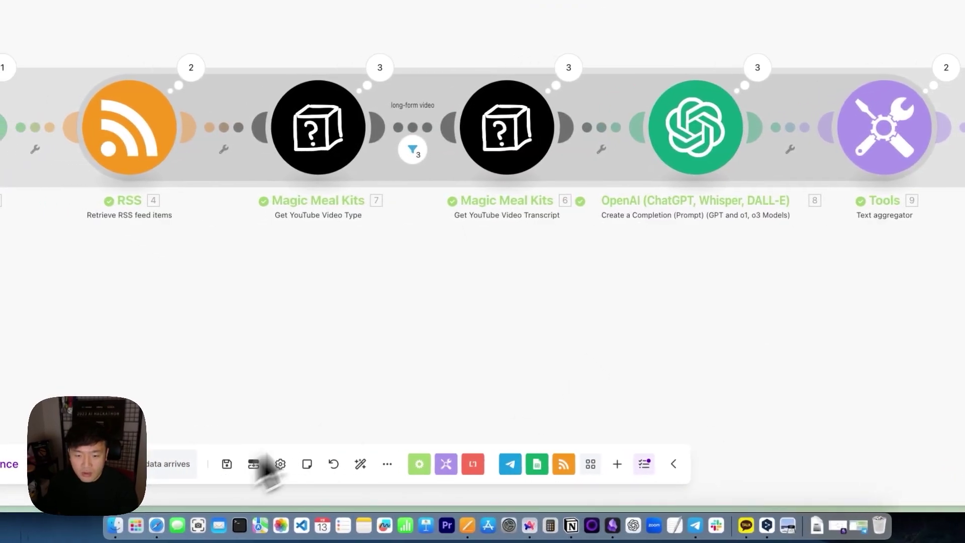
click(227, 464)
- Insert a Router with a second, empty route between Google Sheets Search Rows and the RSS module, and auto-align the scenario
drag(306, 317, 761, 319)
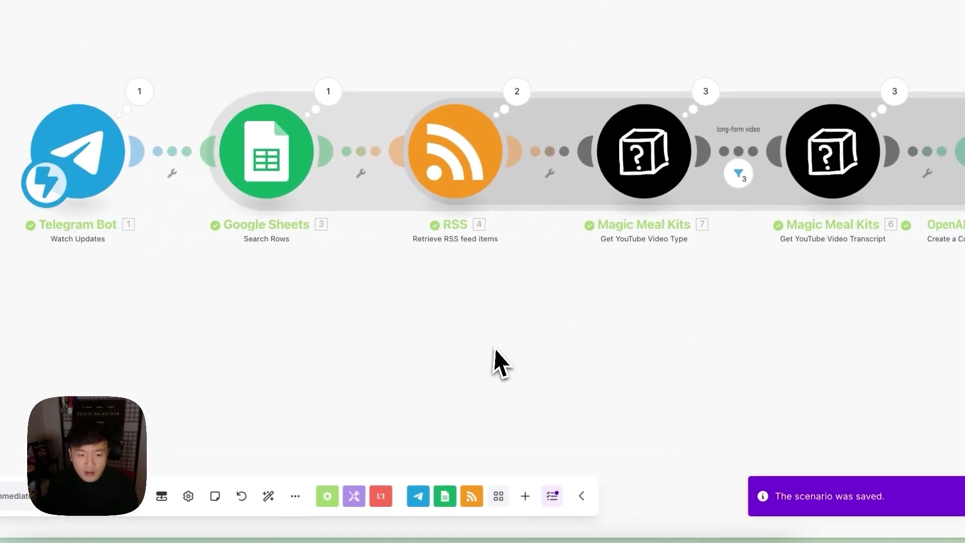
scroll(556, 355, right, 5)
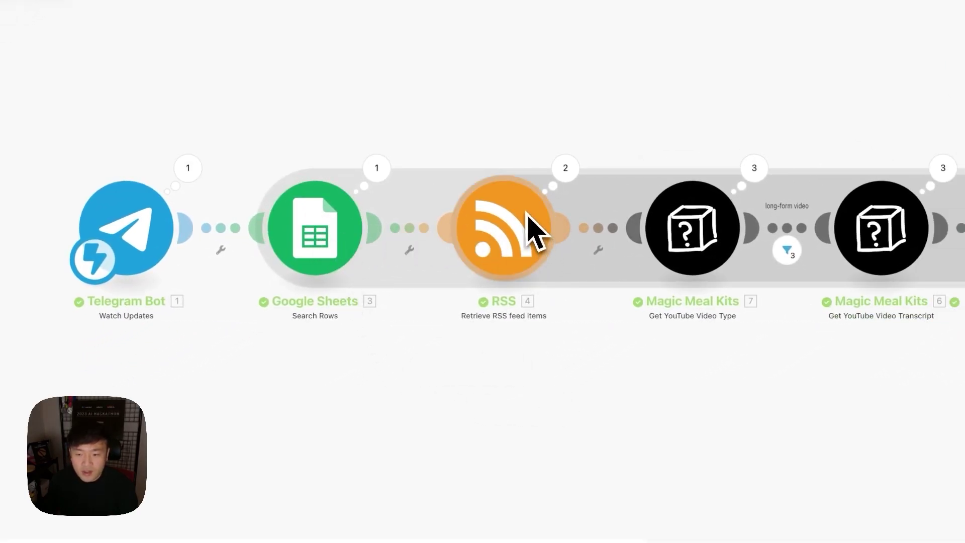
click(407, 230)
click(477, 304)
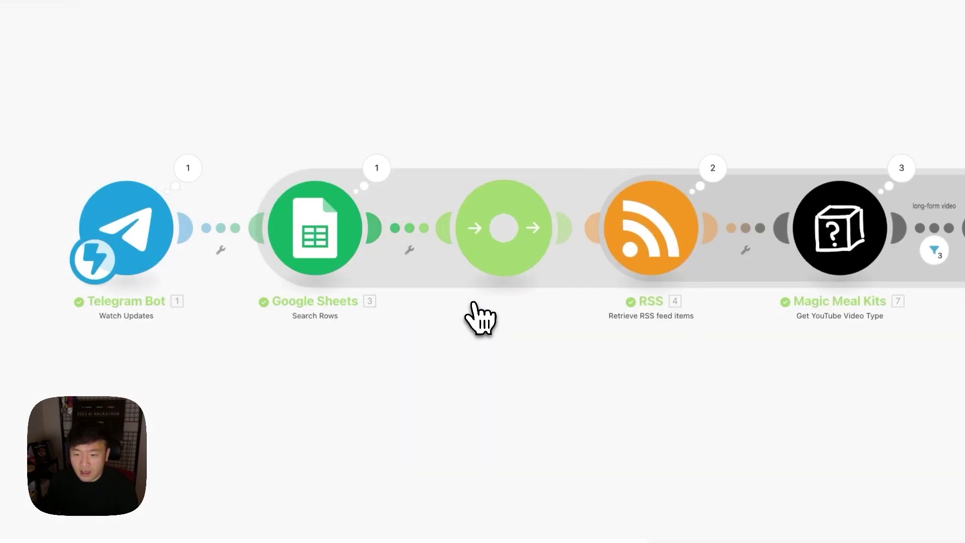
click(425, 236)
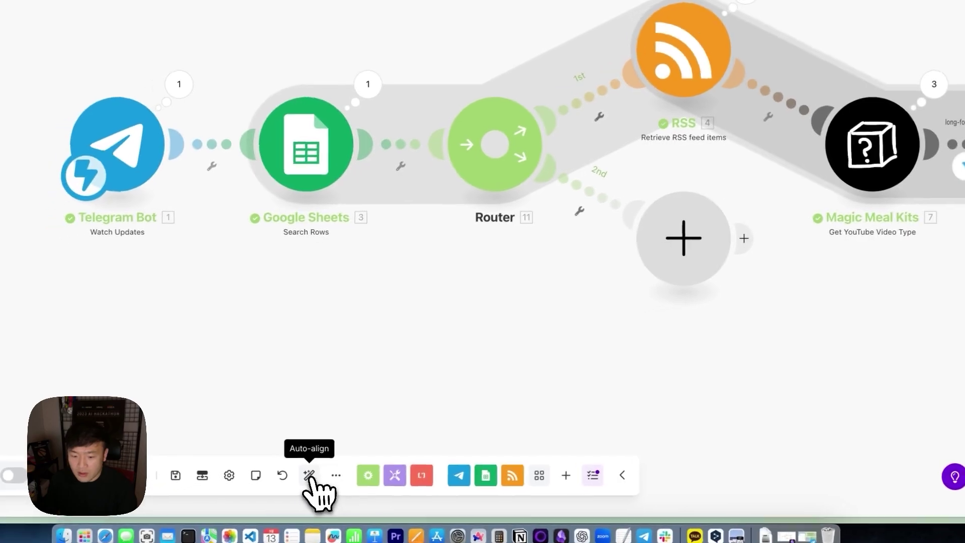
click(309, 475)
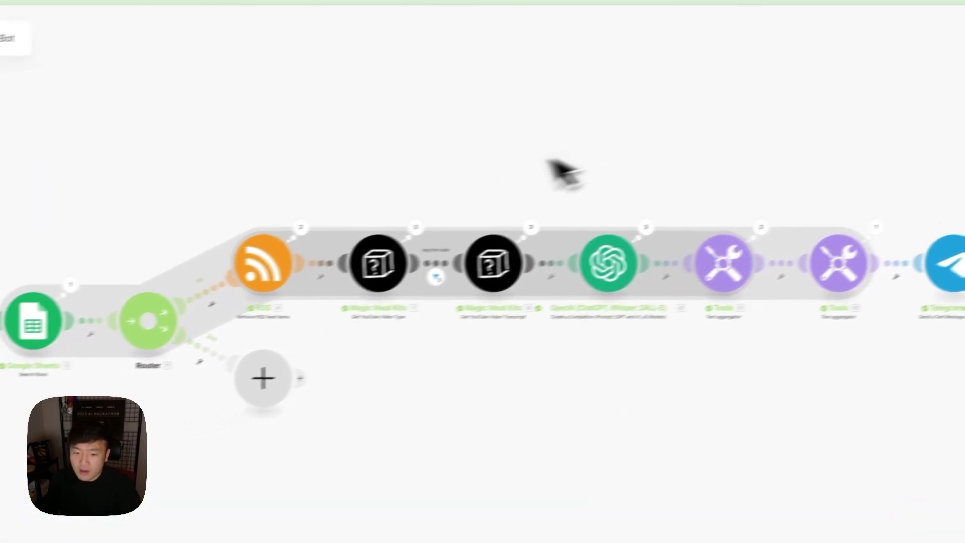
- Open a filter on the Router's first route to the RSS module and label it "채널 있음"
click(267, 294)
click(379, 184)
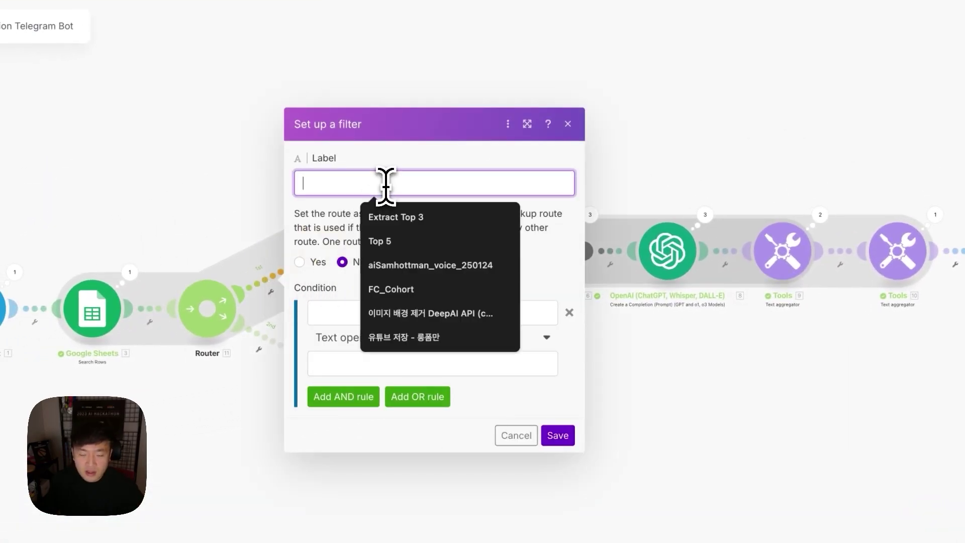
text(c)
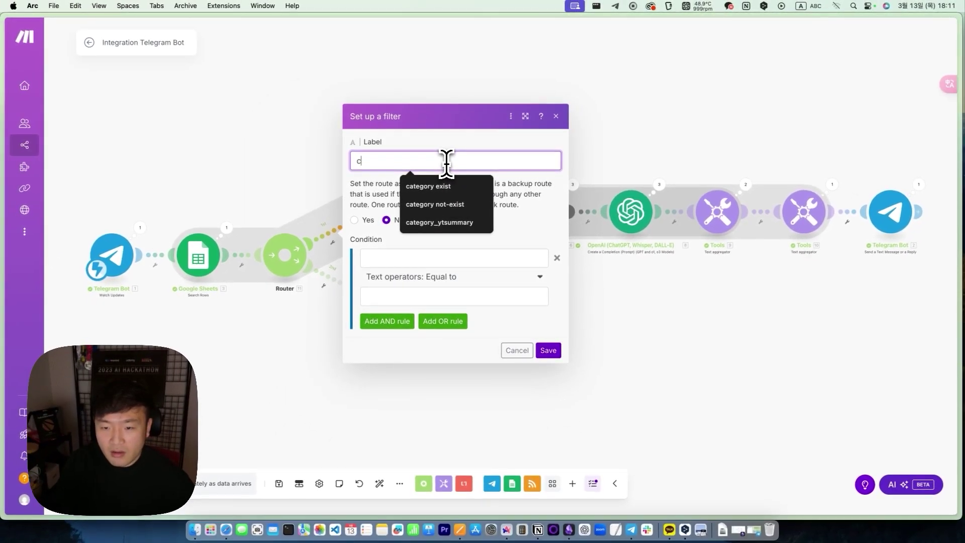
key(BackSpace)
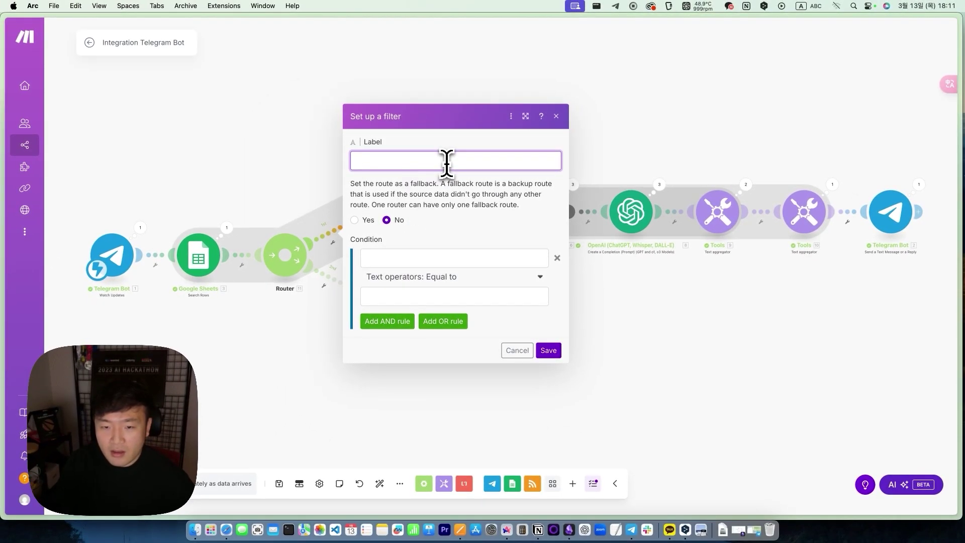
key(ctrl+space)
text(채널 있음)
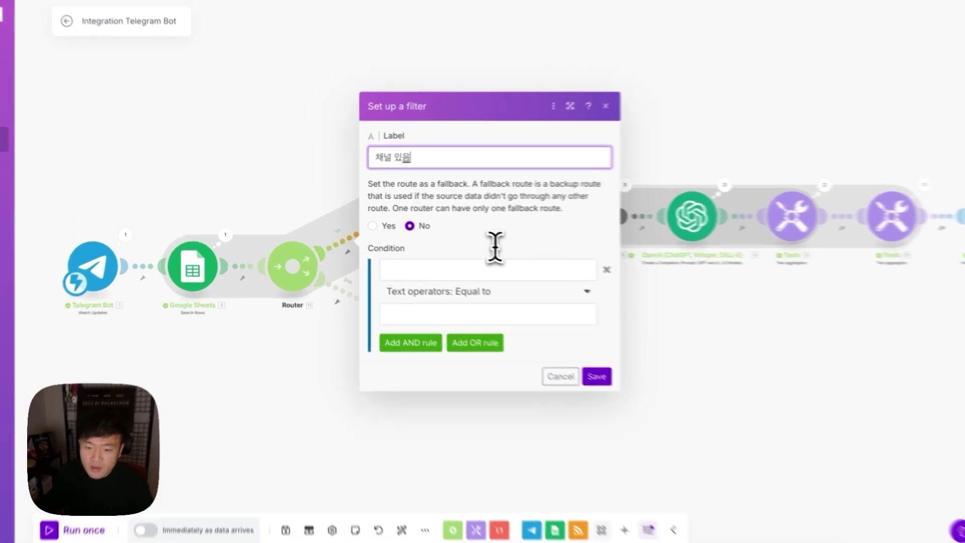
- Make the filter's condition the Google Sheets Total number of bundles, numerically Not equal to 0, and save the filter
click(497, 258)
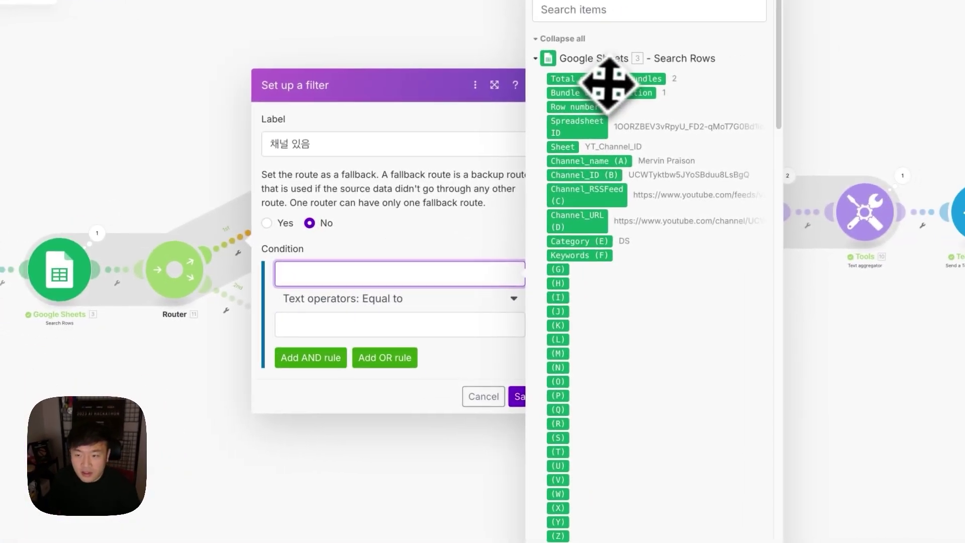
click(706, 86)
click(377, 299)
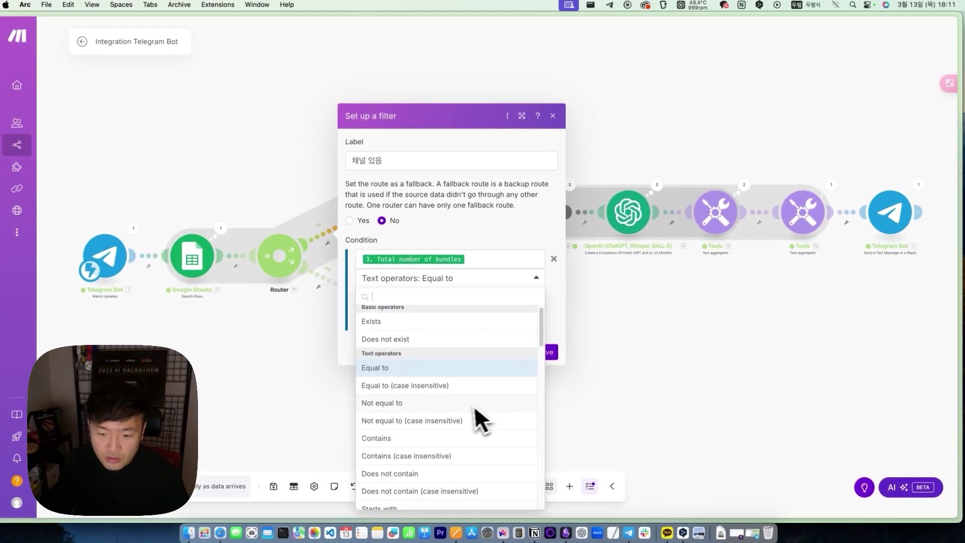
scroll(408, 472, down, 5)
scroll(466, 409, down, 4)
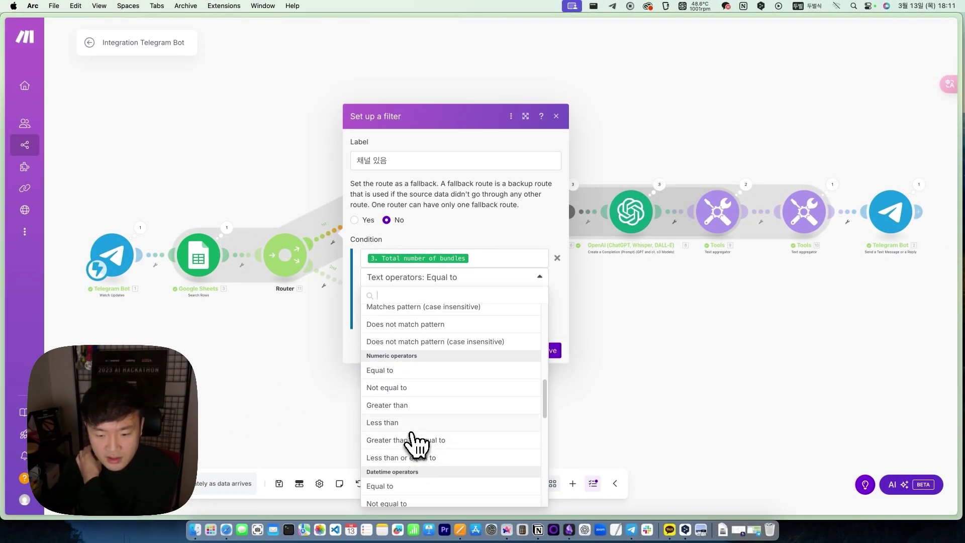
click(402, 388)
click(422, 296)
text(0)
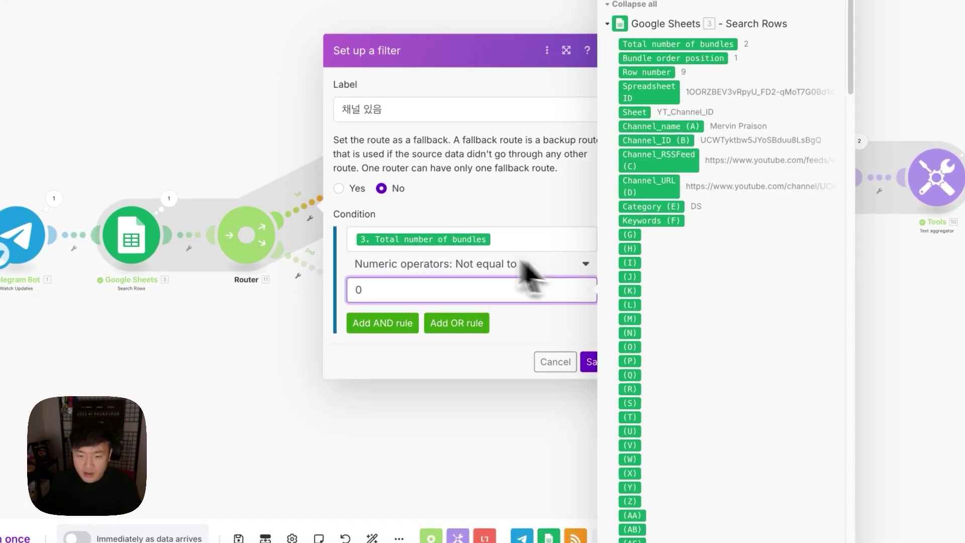
click(589, 362)
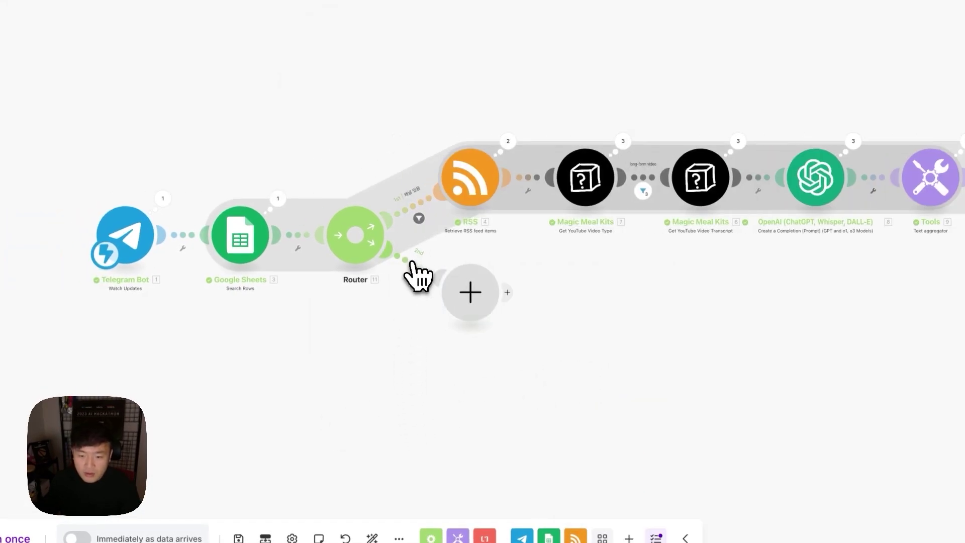
- Start a filter on the Router's second route labelled "채널 없읍", with the Google Sheets Total number of bundles as the condition's first operand
click(412, 261)
click(521, 173)
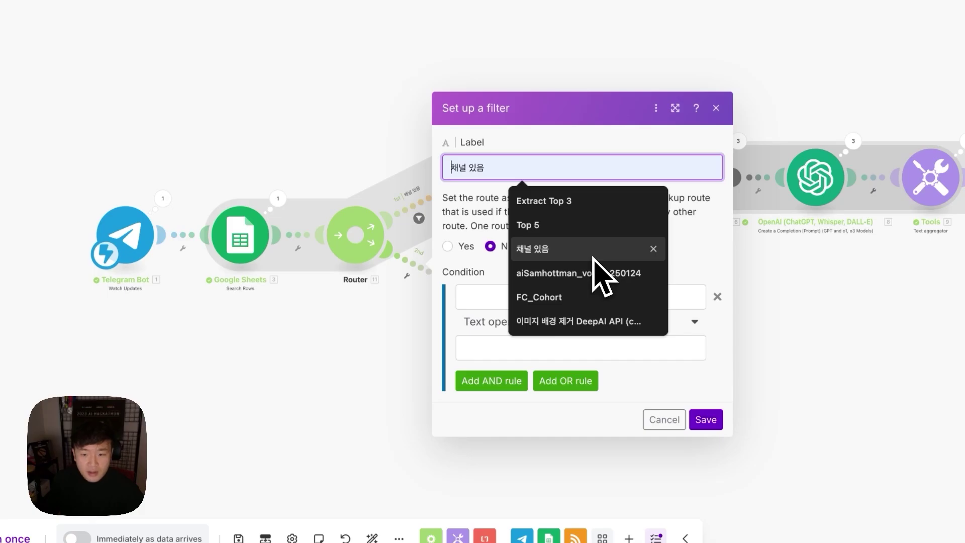
text(채널 엡)
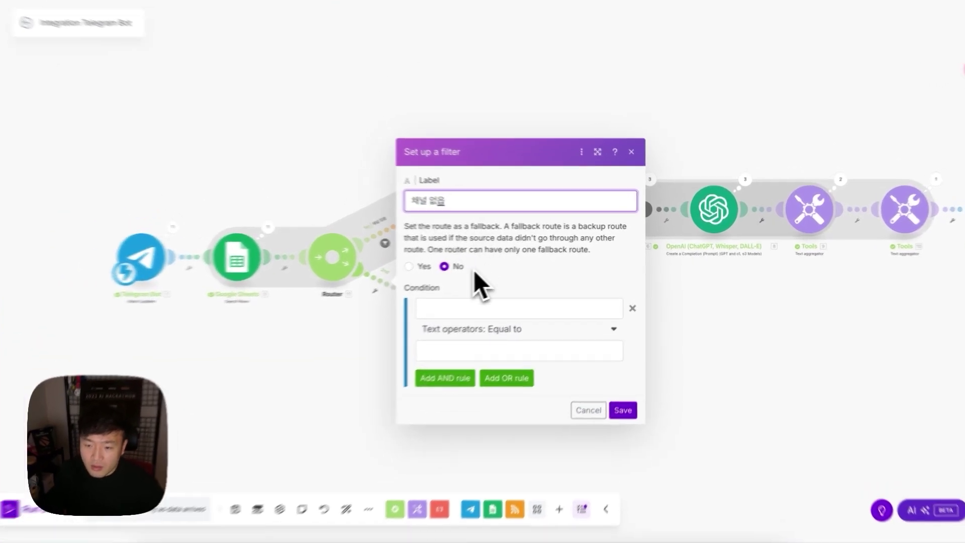
click(502, 301)
scroll(673, 226, up, 3)
click(708, 75)
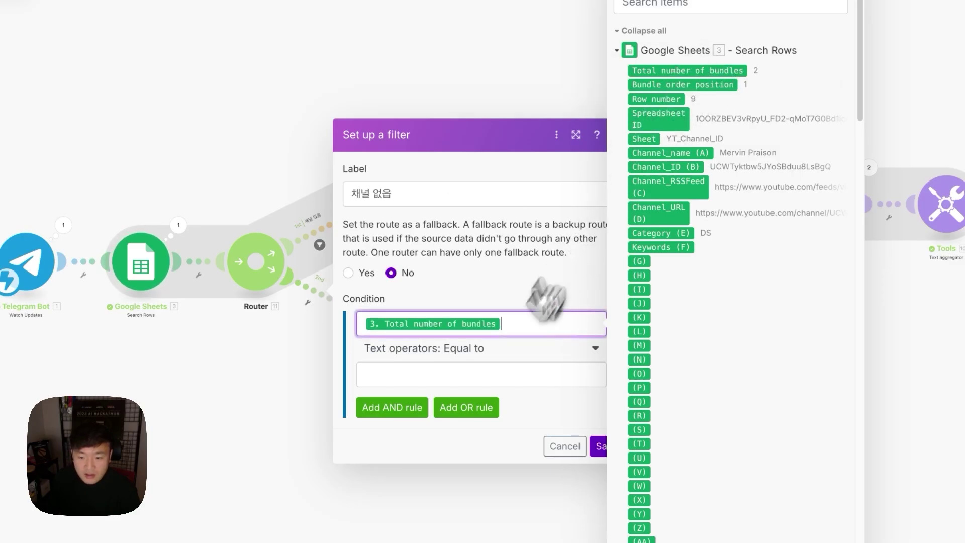
- Set the second route's condition operator to the numeric Equal to and save the filter
click(481, 351)
scroll(427, 417, down, 2)
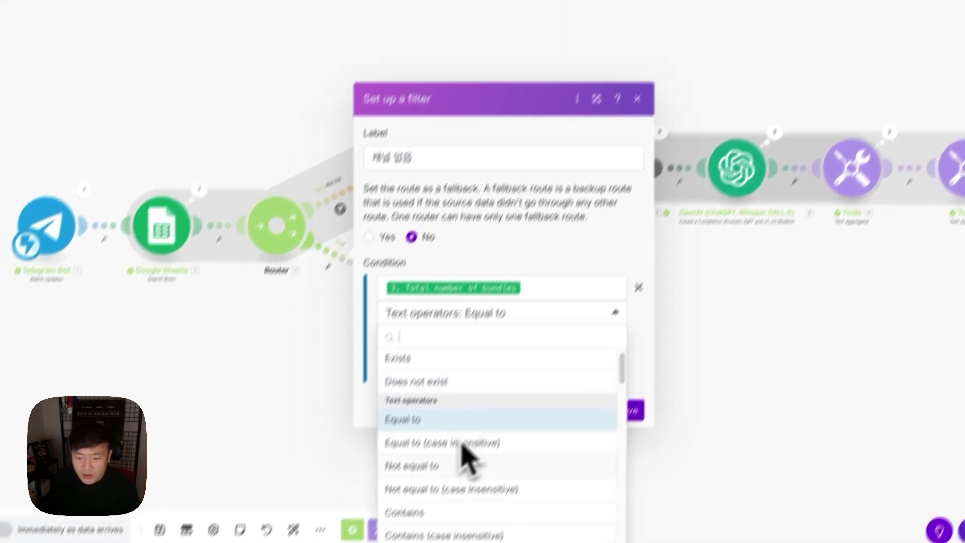
scroll(499, 422, down, 10)
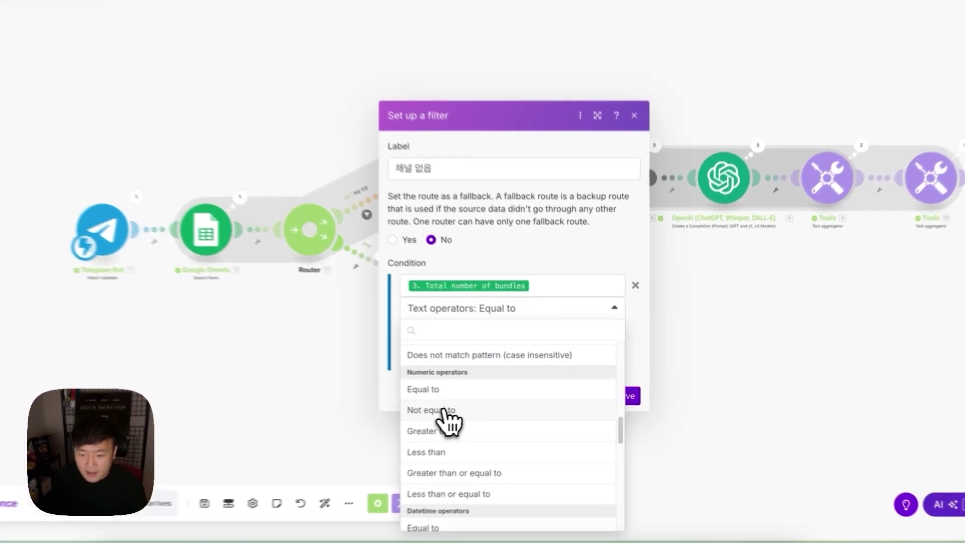
click(486, 406)
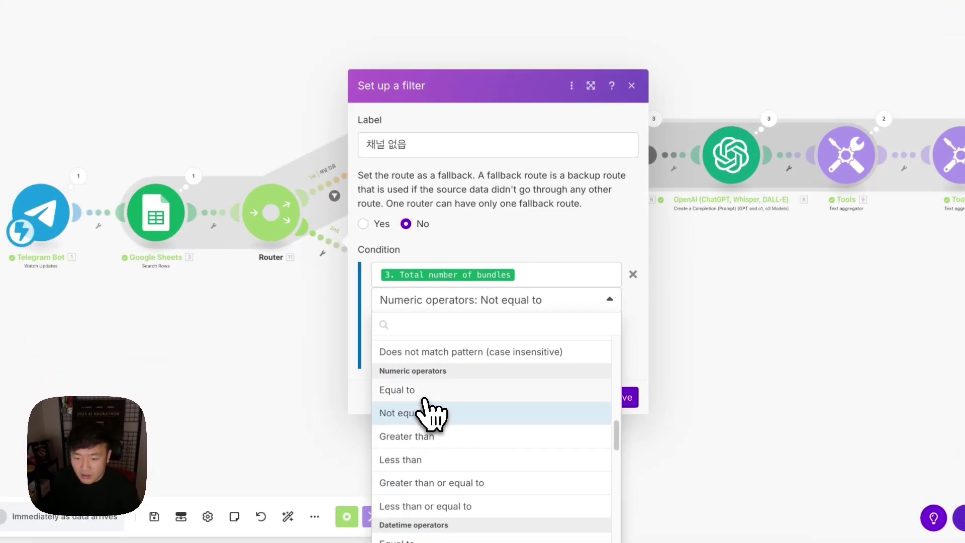
click(635, 395)
scroll(351, 295, up, 5)
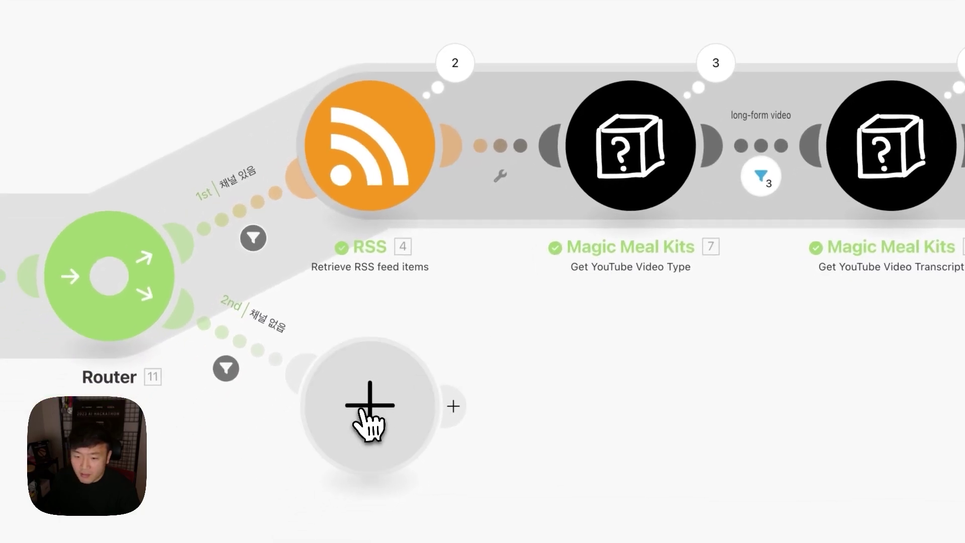
- Add a Telegram Bot Send a Text Message or a Reply module to the "채널 없음" route and map its Chat ID to Message: Chat: ID
click(324, 480)
click(530, 291)
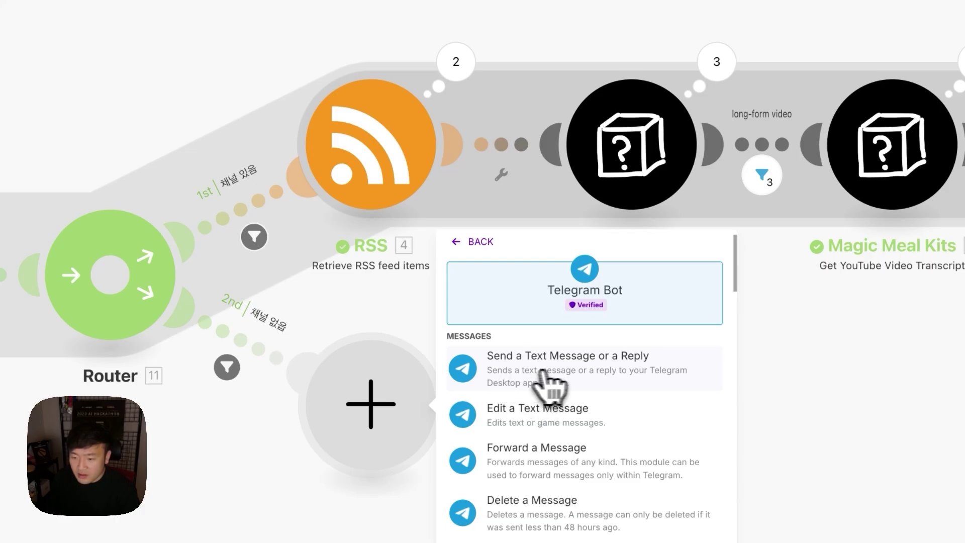
click(540, 374)
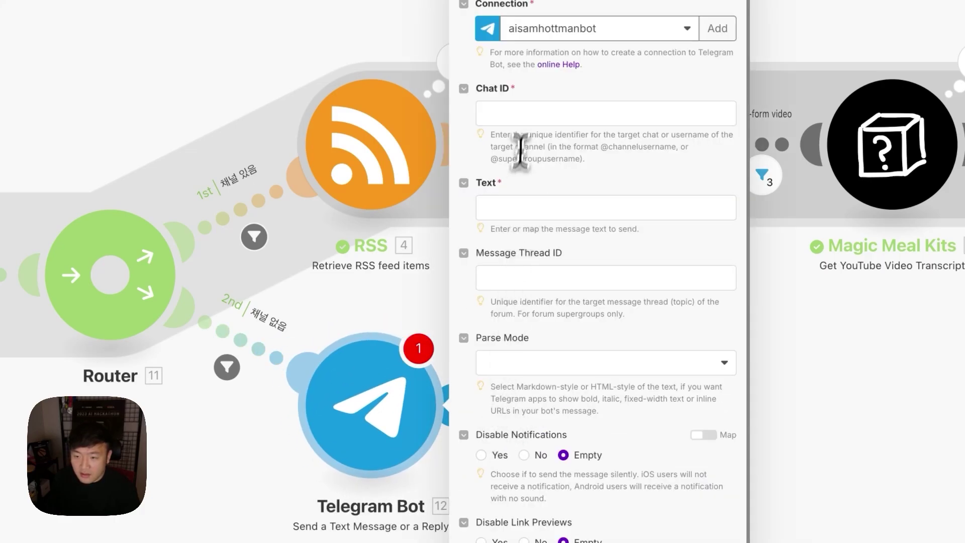
click(520, 114)
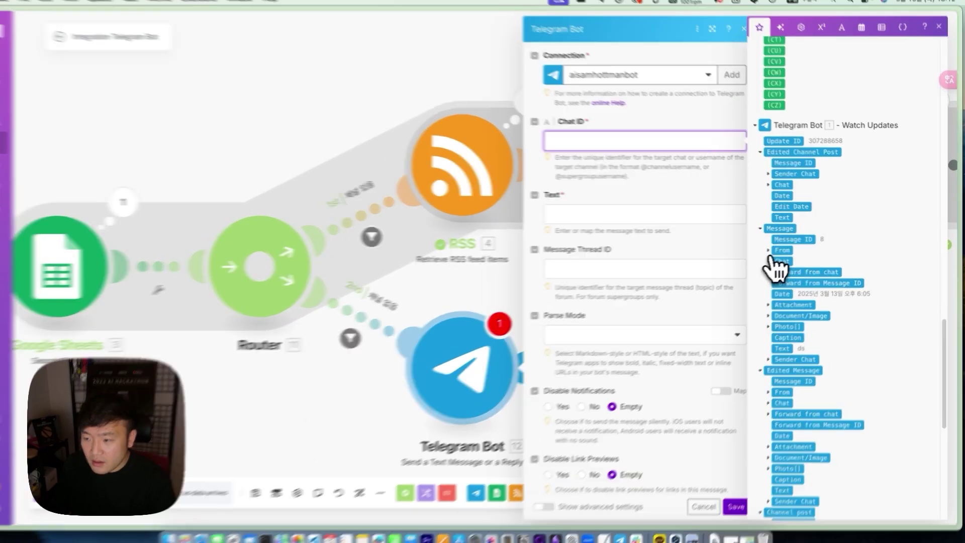
click(776, 262)
click(786, 272)
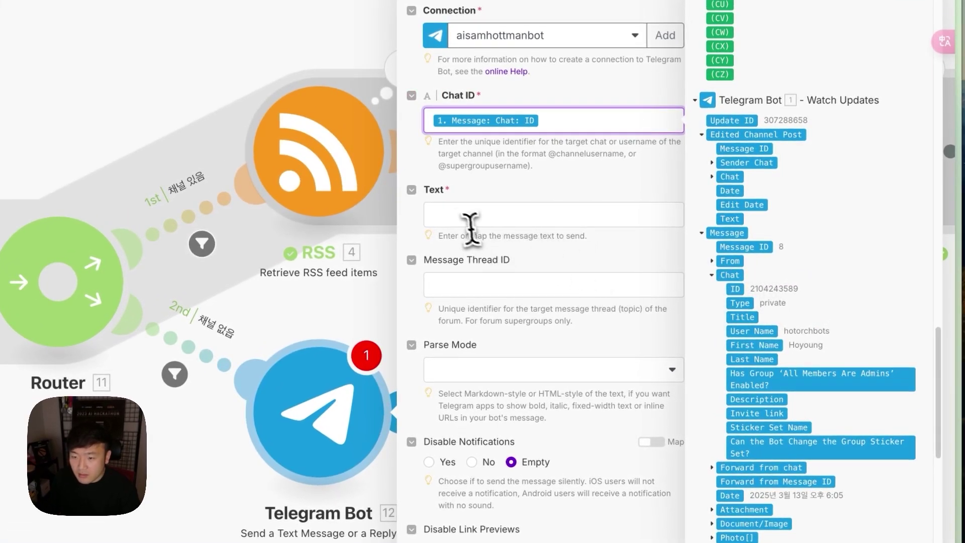
- Set the Telegram message text to "데이터에 없는 채널입니다." and save the module
click(463, 217)
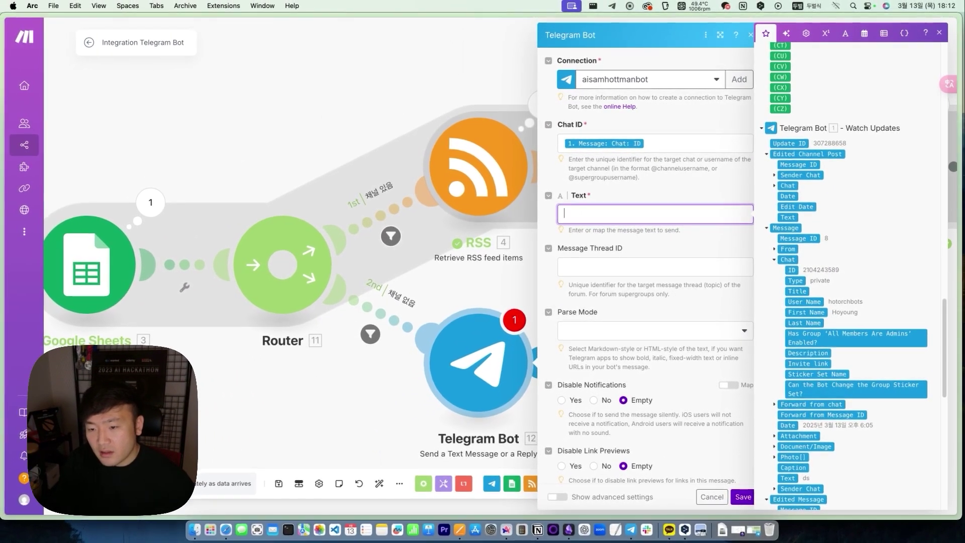
text(데이터에 없는 채널입니다.)
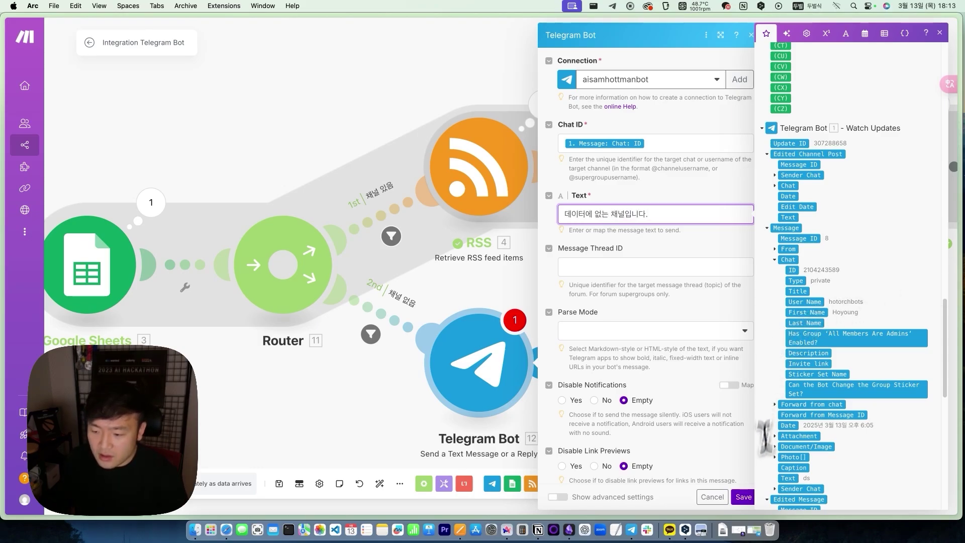
click(744, 497)
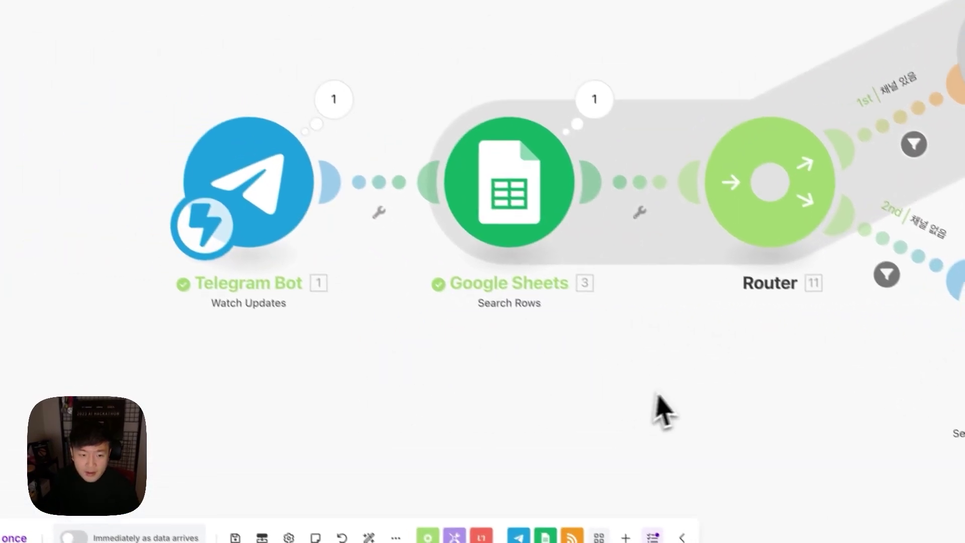
- Add a Break error handler to the Magic Meal Kits Get YouTube Video Transcript module
drag(578, 394, 295, 323)
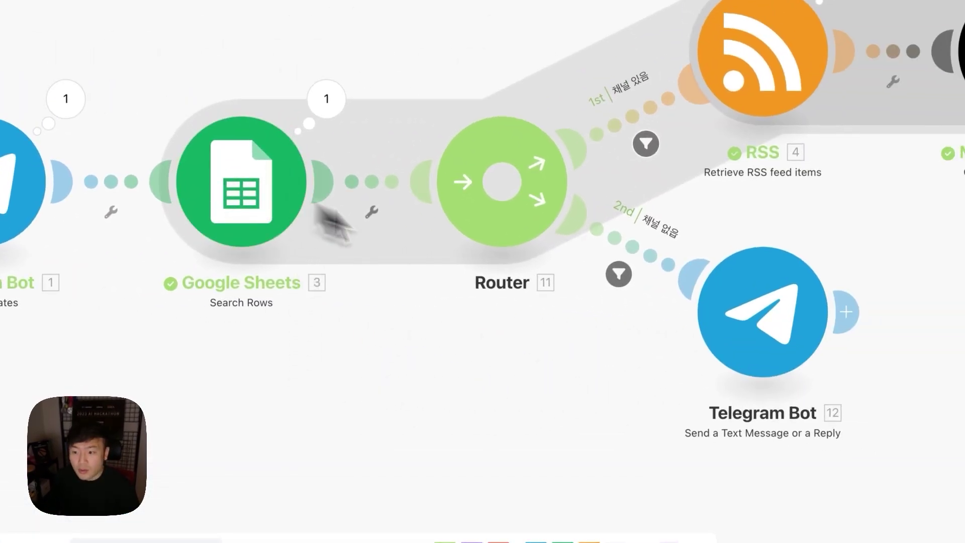
scroll(448, 400, right, 5)
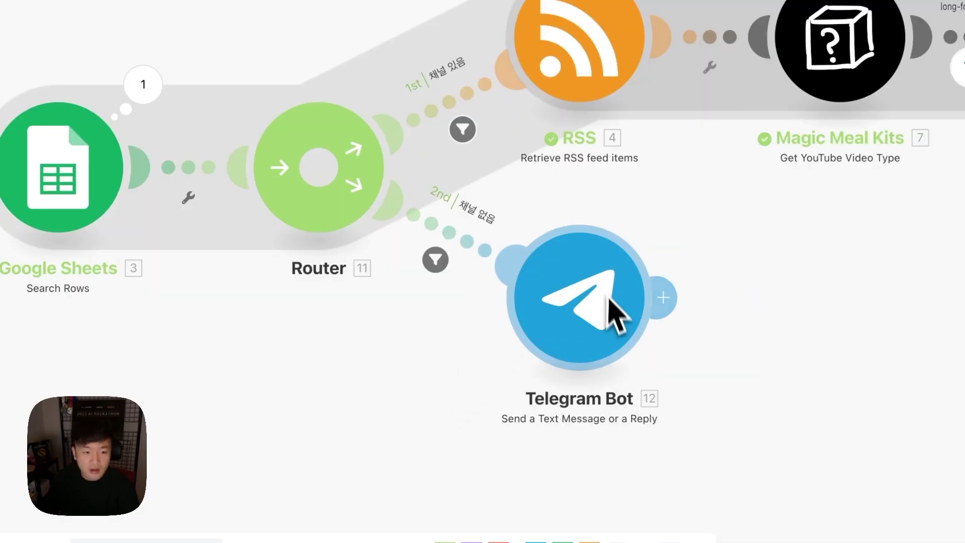
scroll(703, 301, right, 10)
scroll(654, 351, right, 8)
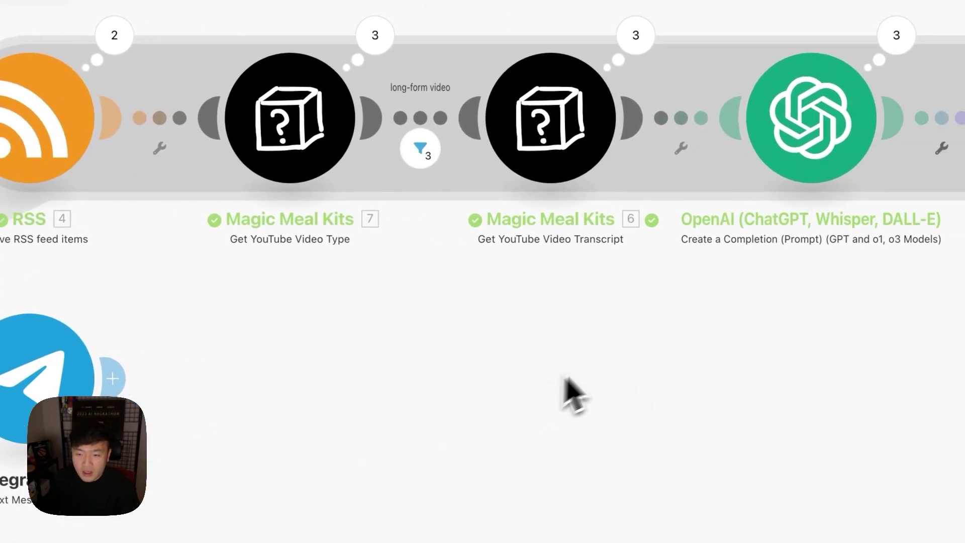
scroll(568, 397, right, 5)
right_click(389, 121)
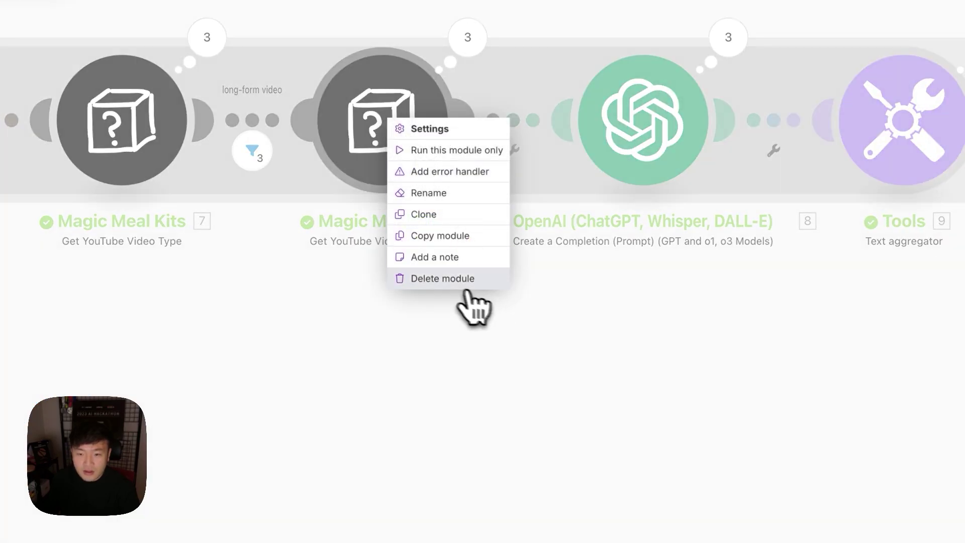
click(450, 171)
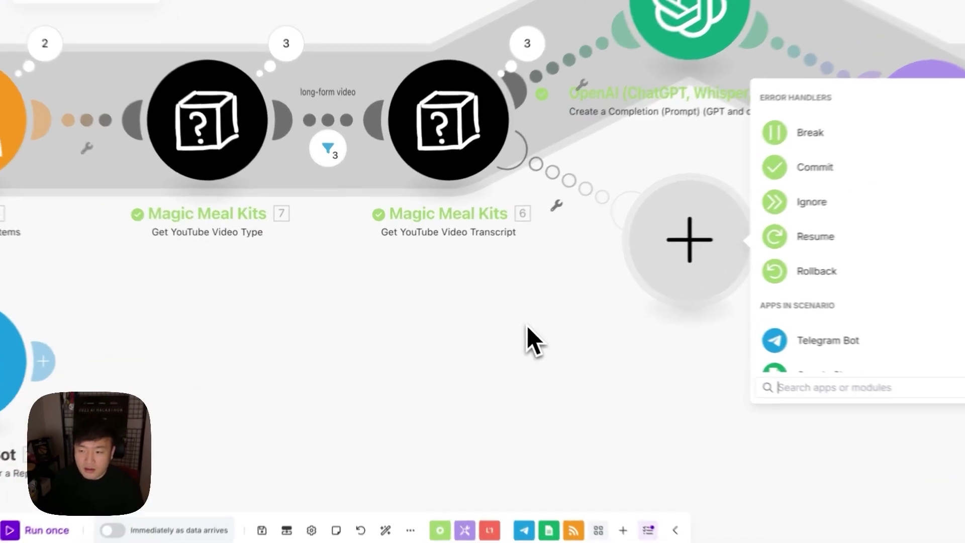
click(804, 133)
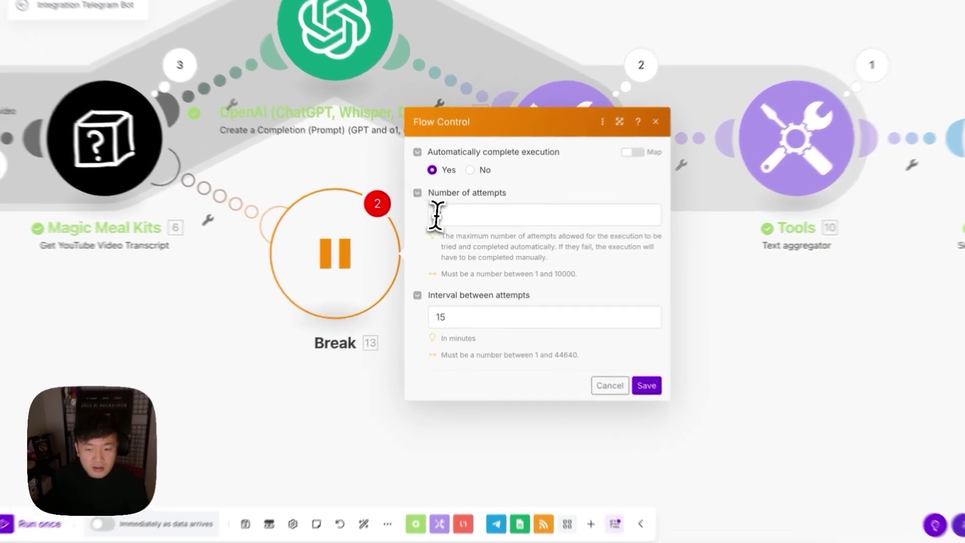
- Configure the transcript module's Break handler for 2 attempts at a 3-minute interval and save it
double_click(440, 221)
text(2)
click(490, 191)
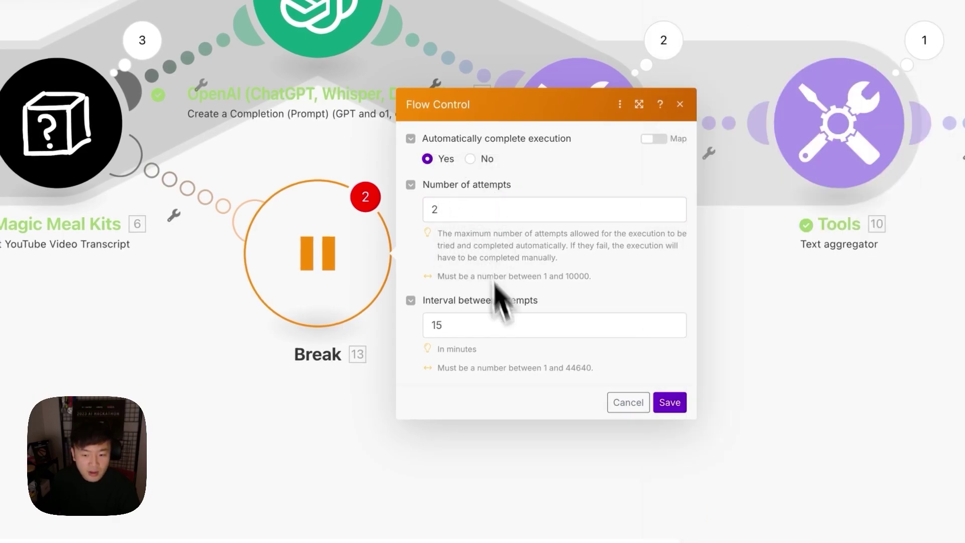
double_click(484, 324)
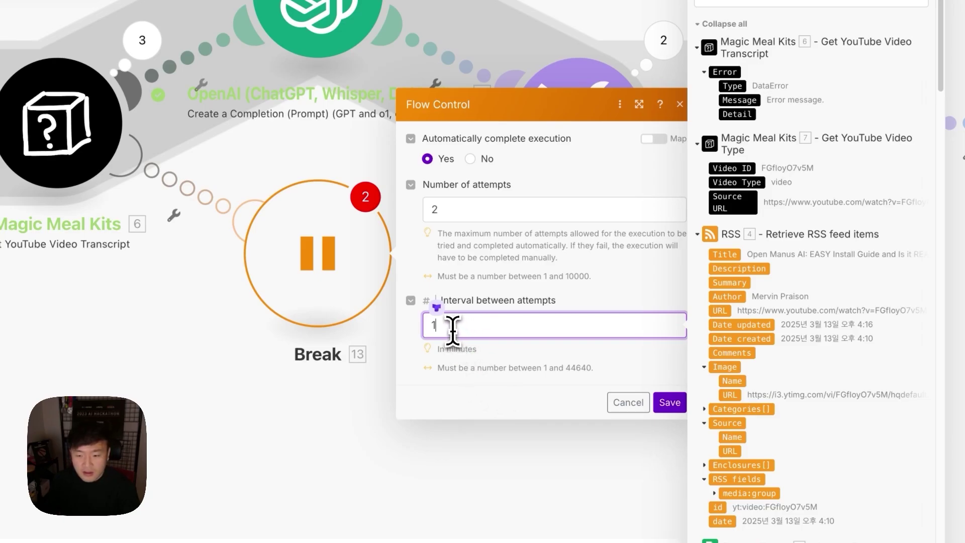
click(509, 360)
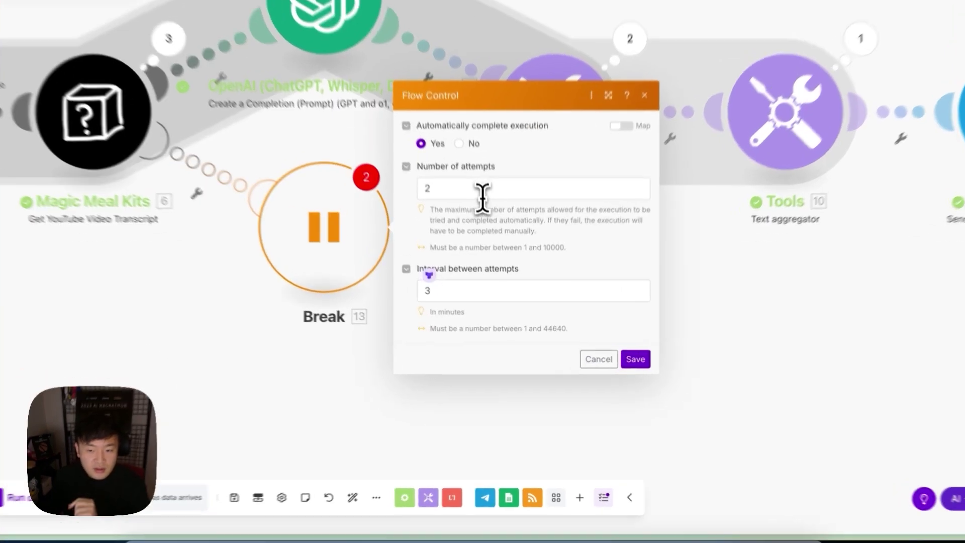
click(469, 221)
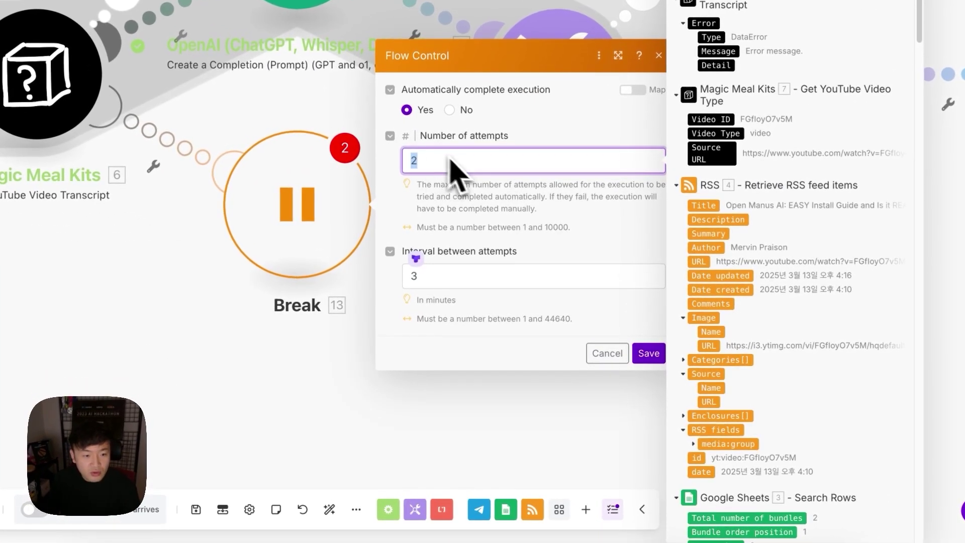
click(649, 353)
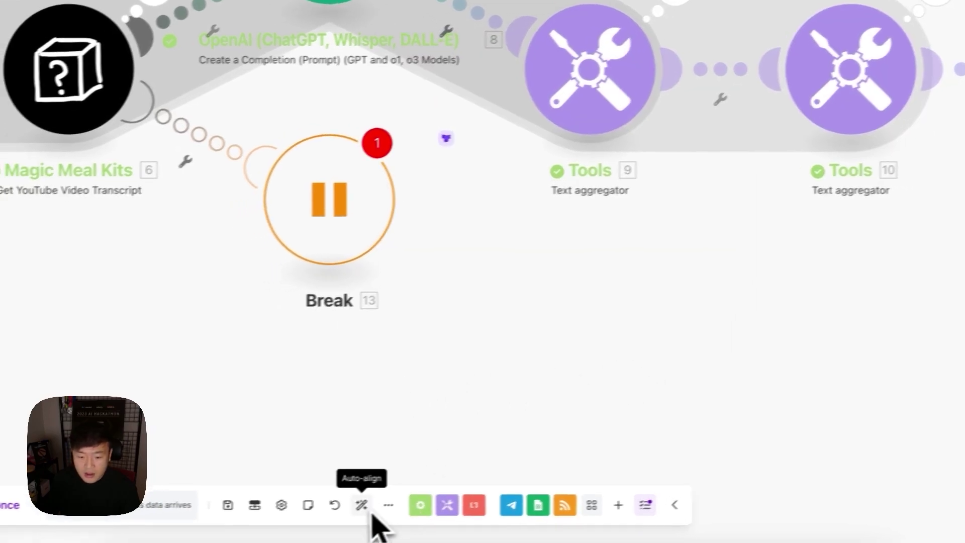
- Auto-align the scenario's modules and allow storing of incomplete executions in the scenario settings
click(359, 505)
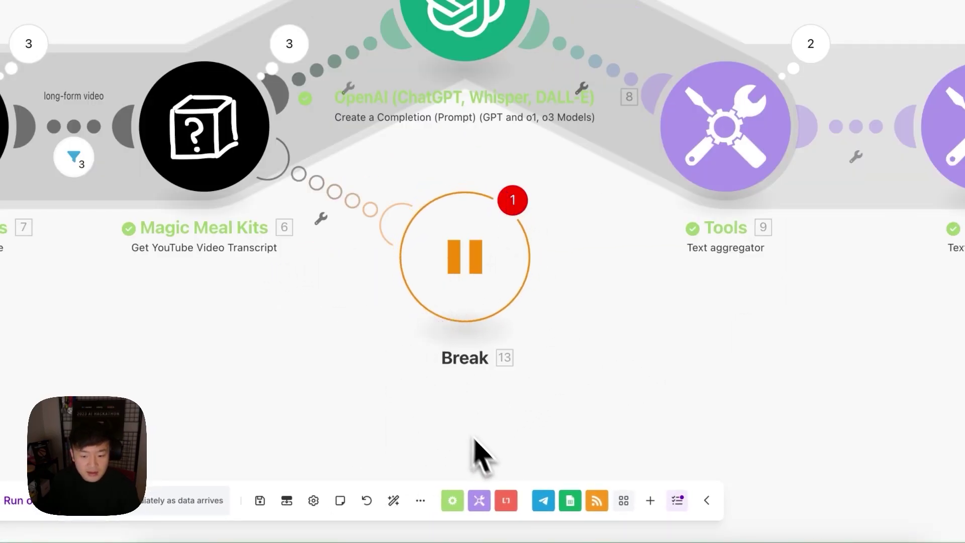
click(313, 500)
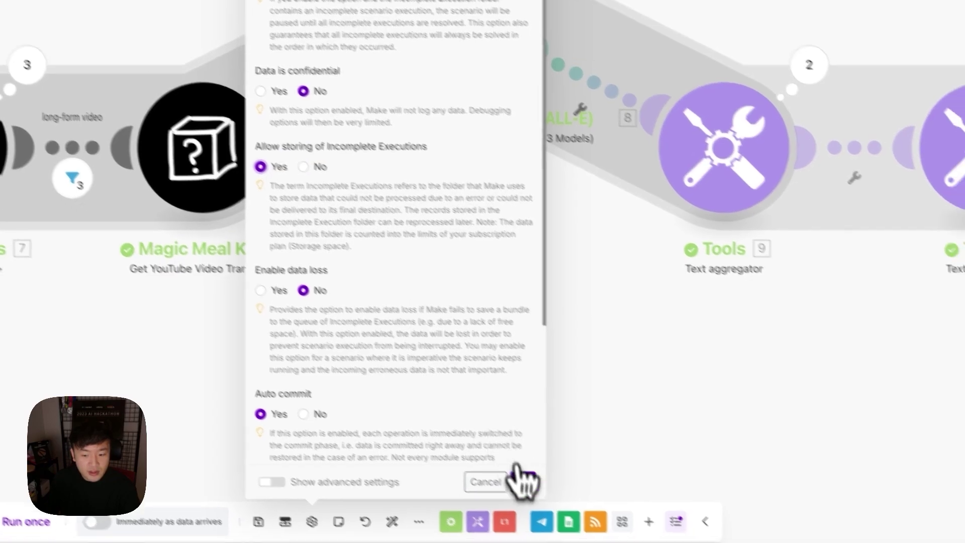
click(543, 496)
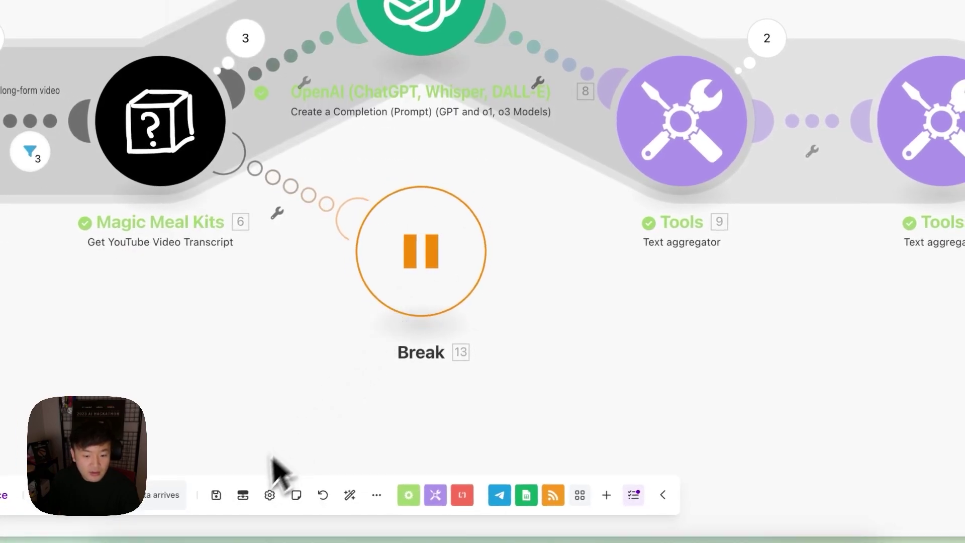
- Add a Break error handler to the OpenAI Create a Completion module
scroll(366, 511, down, 5)
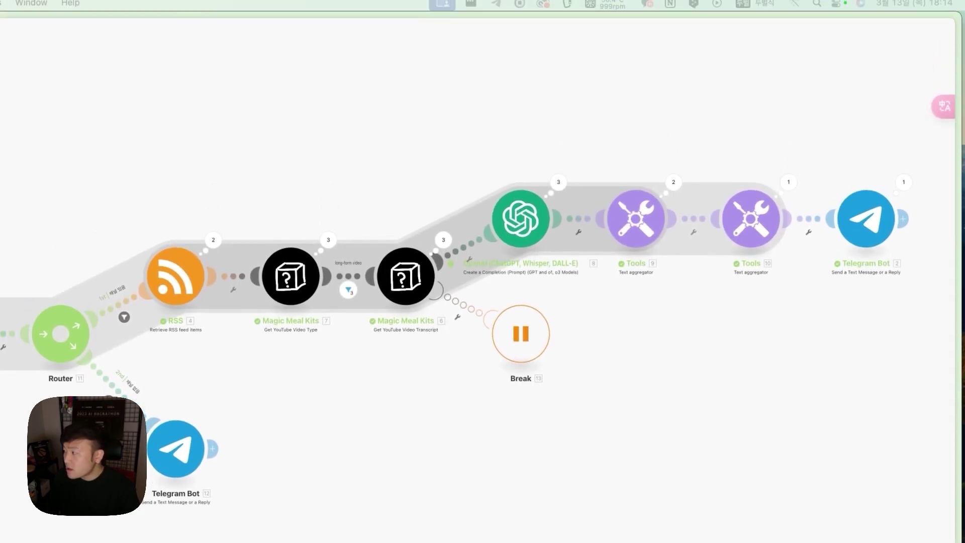
scroll(390, 360, up, 5)
right_click(385, 143)
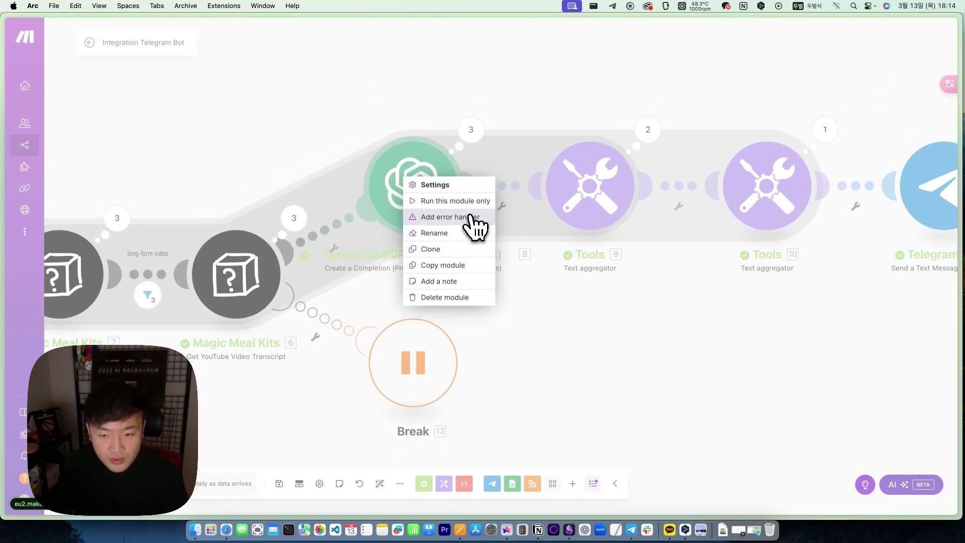
click(471, 217)
click(680, 190)
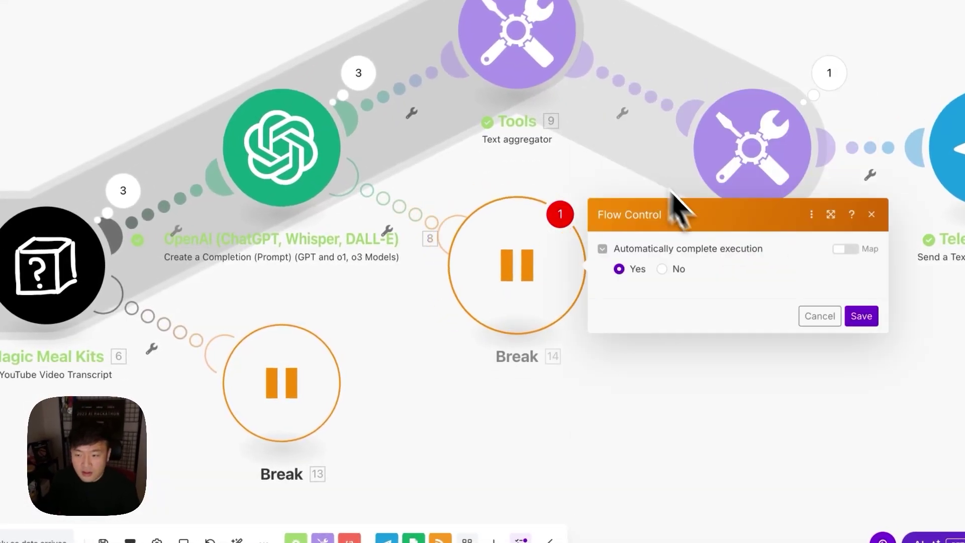
- Configure the OpenAI module's Break handler for 2 attempts at a 2-minute interval and save it
click(623, 221)
click(633, 337)
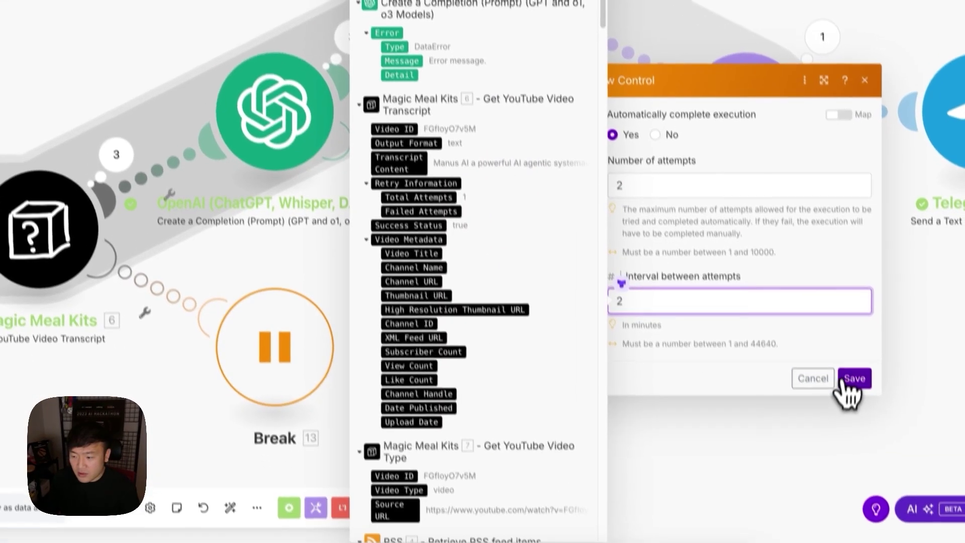
click(846, 390)
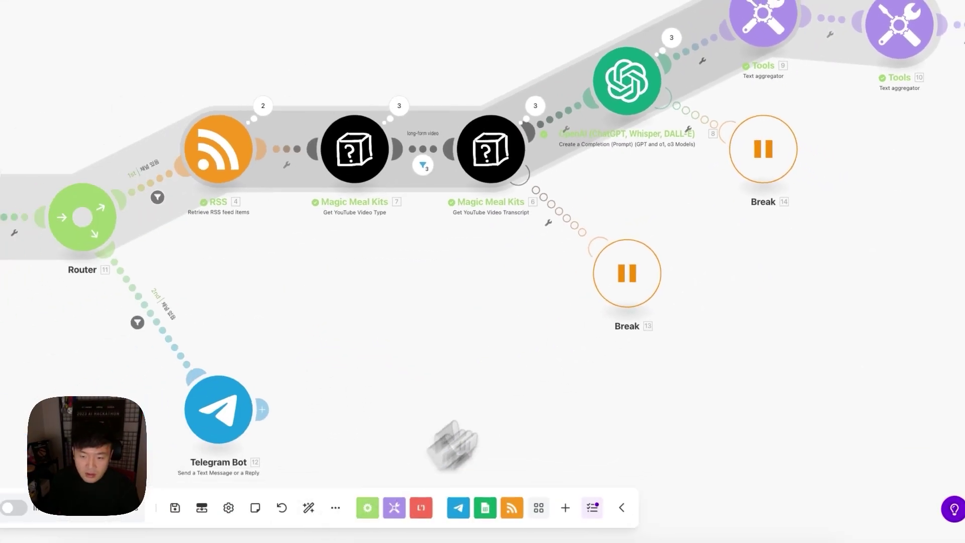
- Insert a router between the two Text aggregator modules
scroll(700, 233, down, 2)
scroll(610, 328, up, 4)
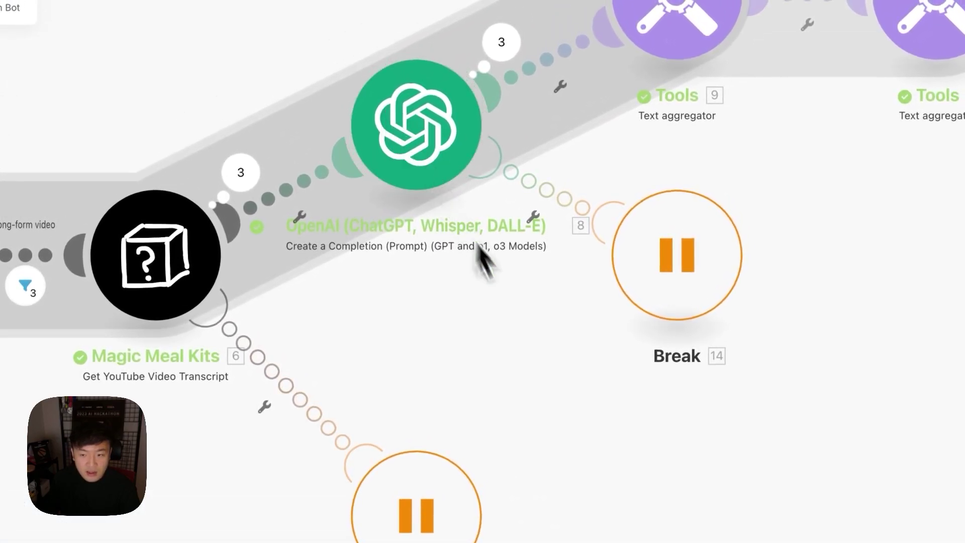
scroll(405, 371, right, 5)
scroll(505, 347, right, 8)
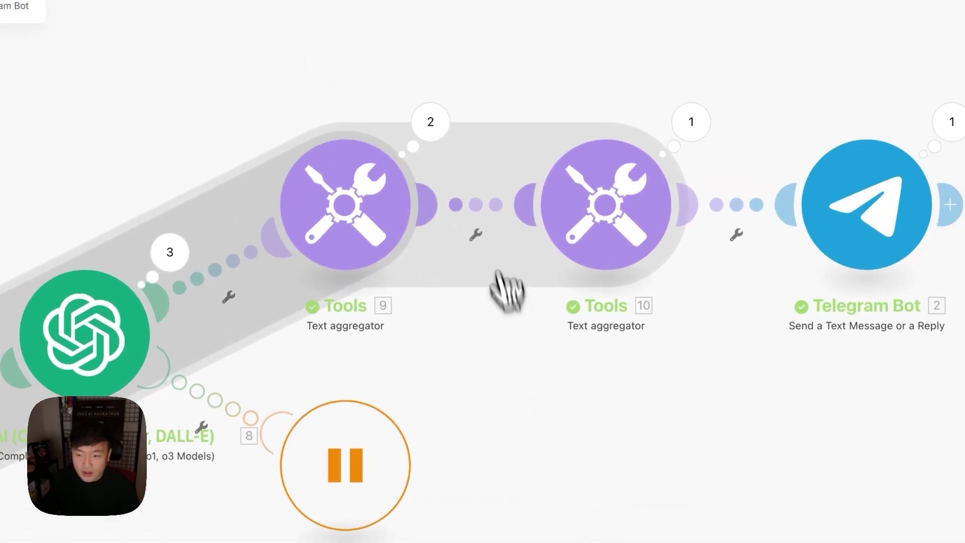
right_click(709, 237)
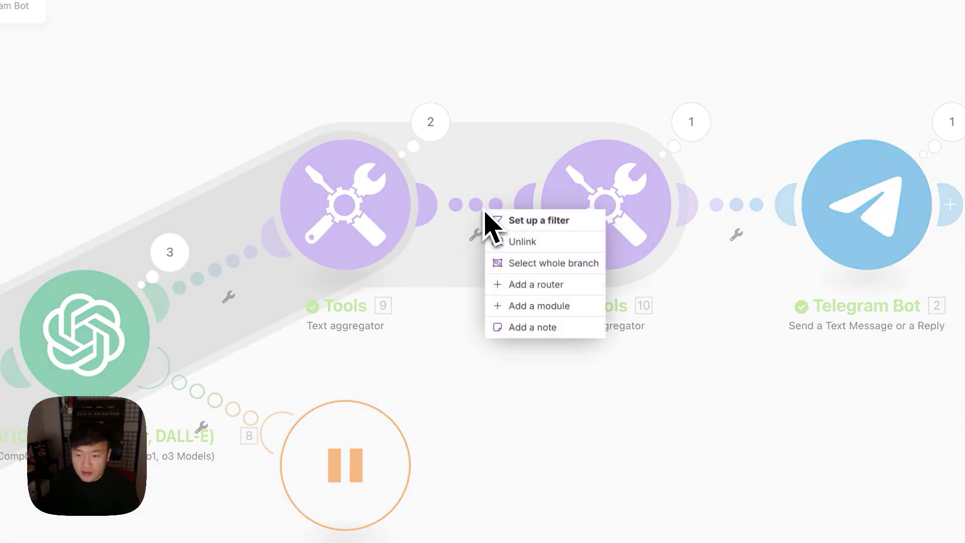
click(538, 284)
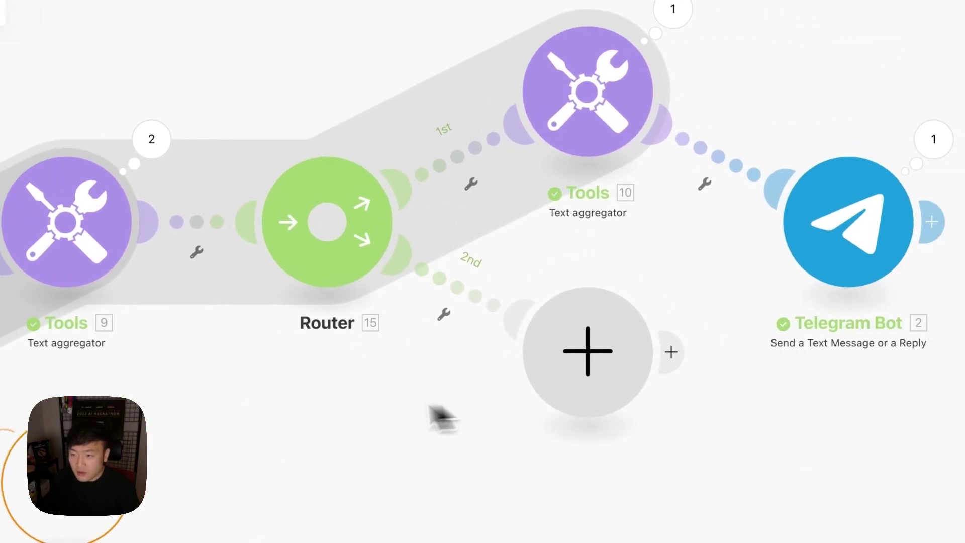
- Add a filter labelled 업로드된 비디오 O to the new router's first route, requiring the first Text aggregator's text to be equal to an empty value
click(451, 162)
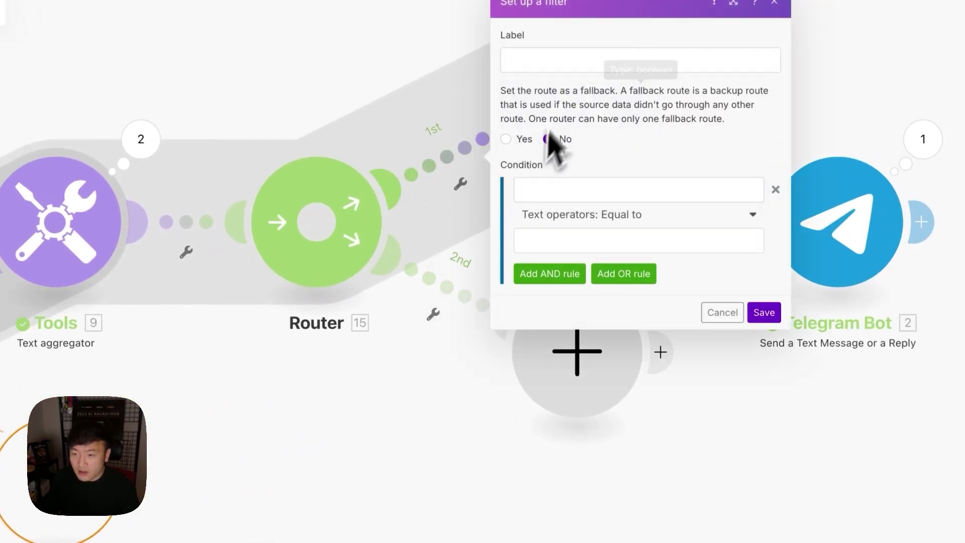
click(565, 59)
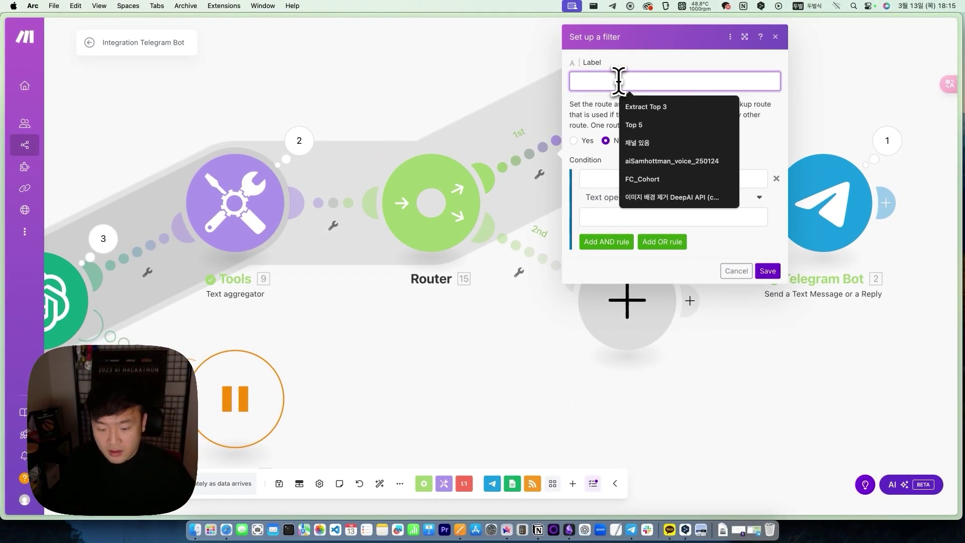
key(Escape)
text(업로드되)
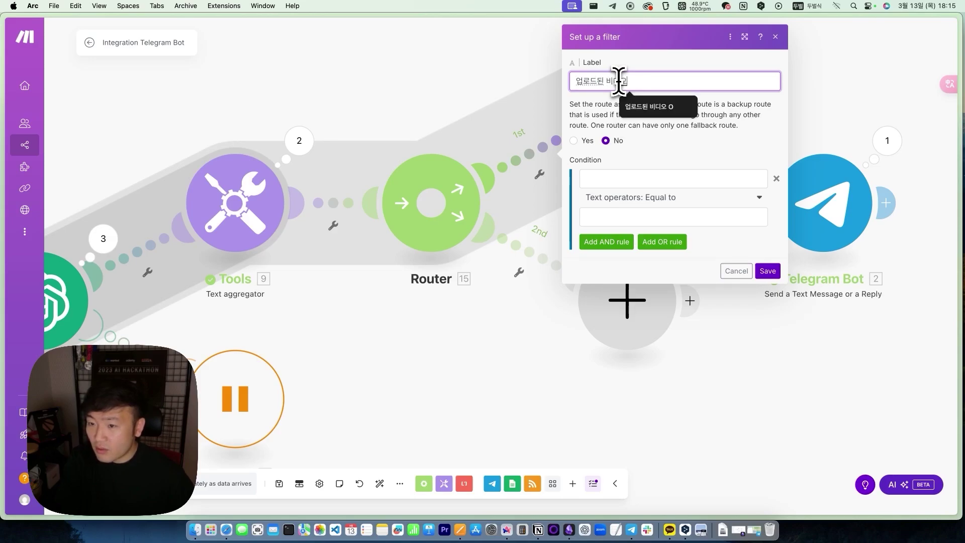
text(ㄴ 비디오 O)
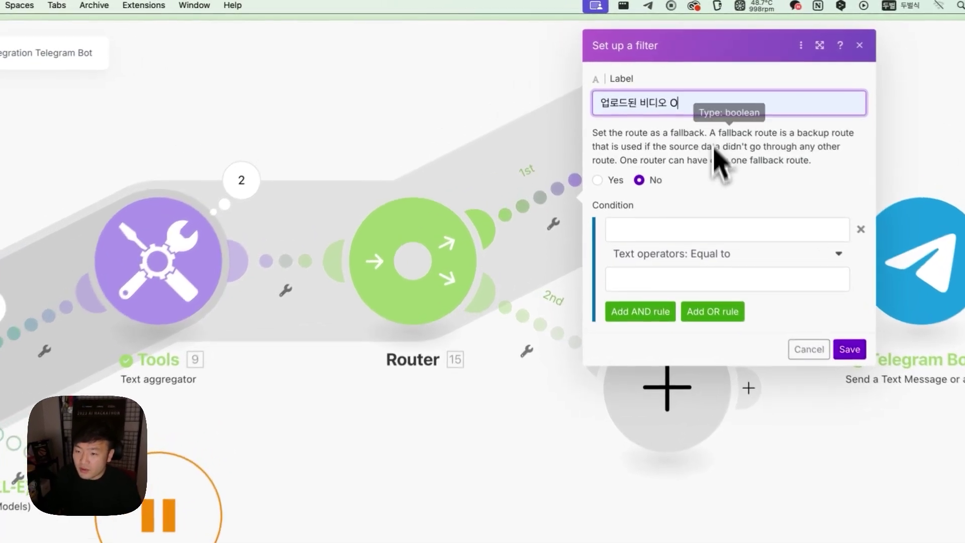
click(629, 178)
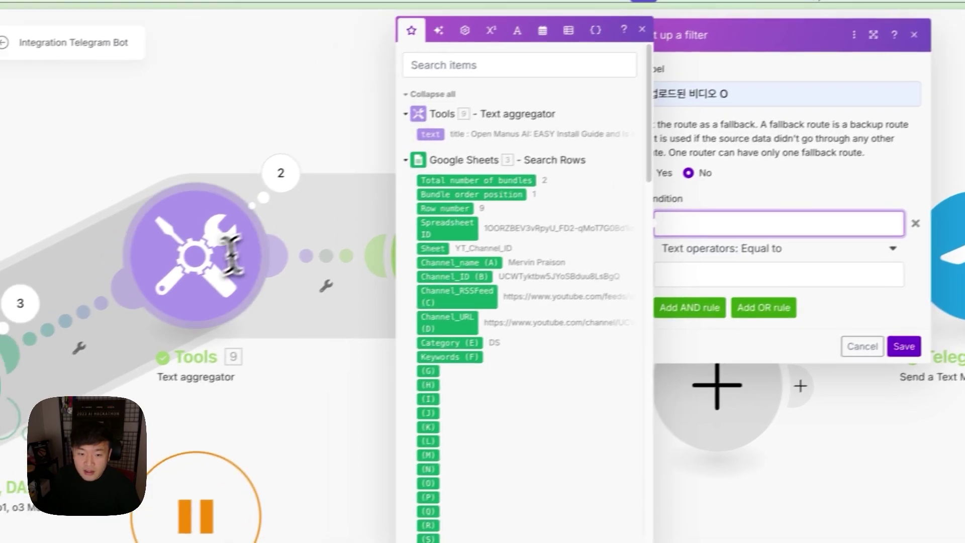
drag(455, 134, 792, 221)
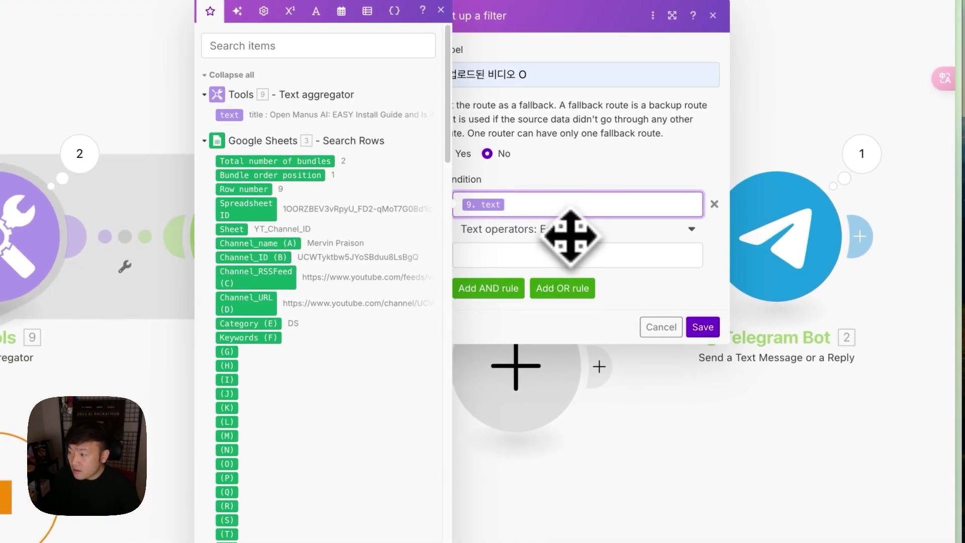
key(Escape)
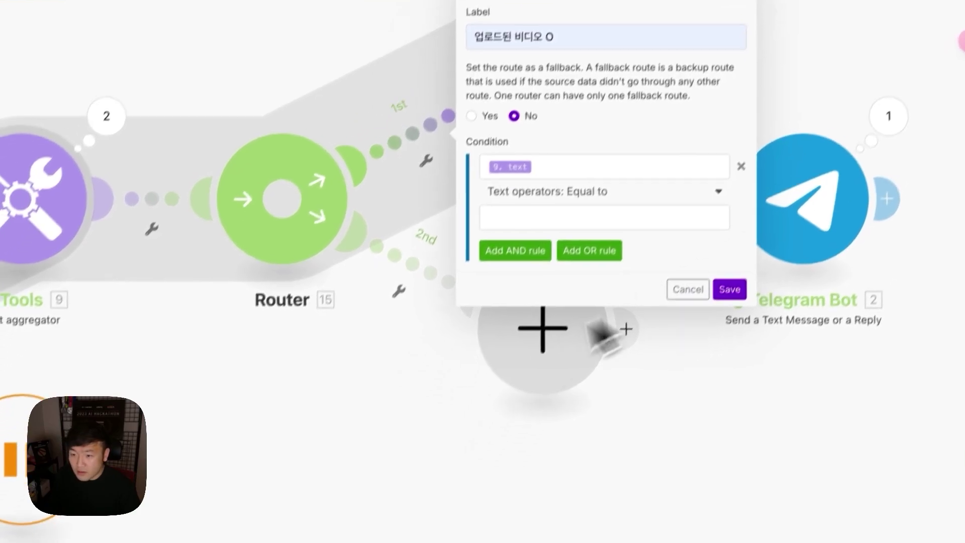
click(743, 264)
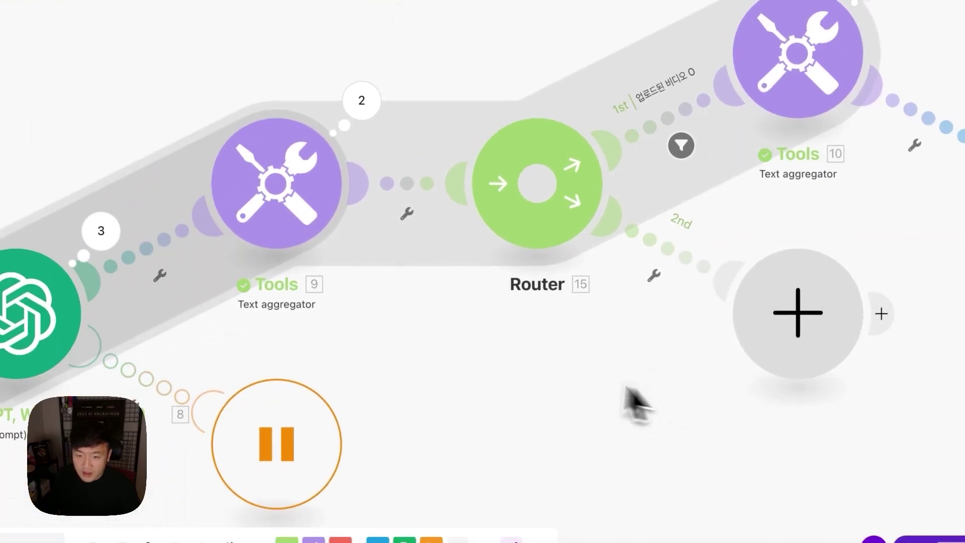
- Examine the bundles processed by the first Text aggregator and save the scenario
click(361, 100)
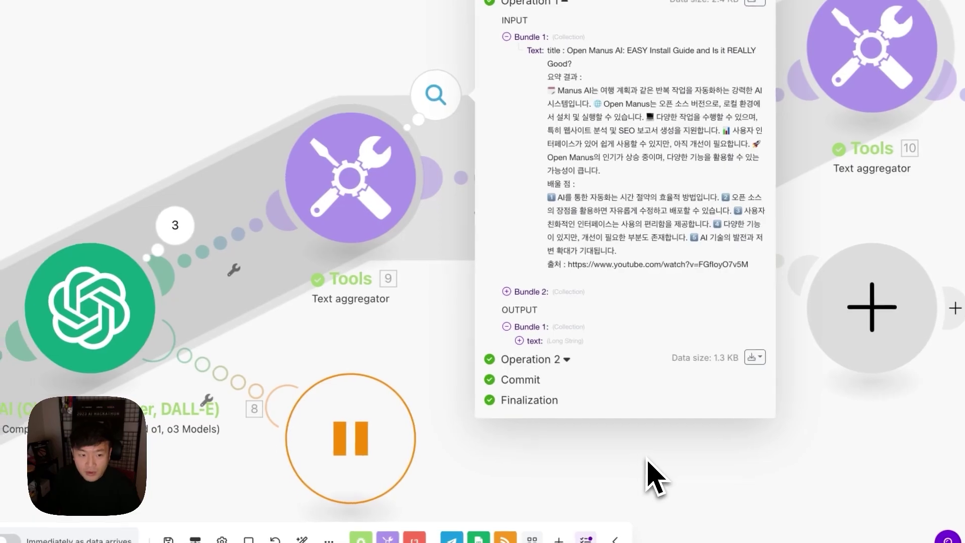
click(558, 470)
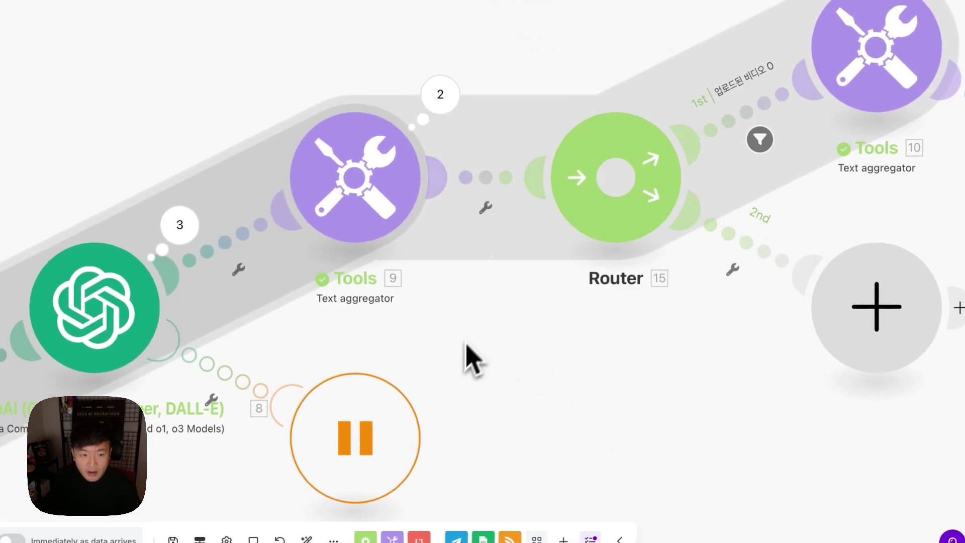
scroll(472, 357, left, 8)
scroll(647, 259, right, 9)
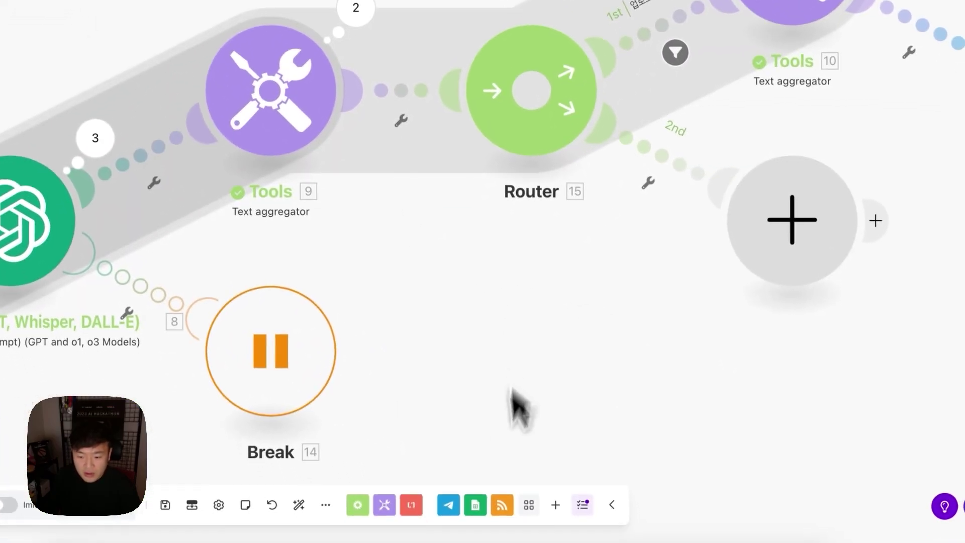
click(165, 505)
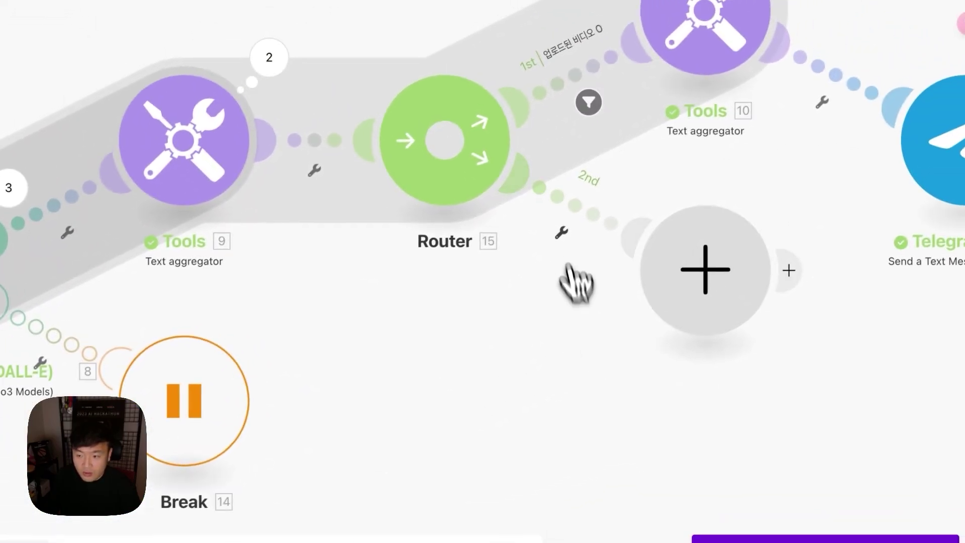
- Add a filter labelled 업로드된 비디오 X to the second route, requiring the first Text aggregator's text to be equal to an empty value
click(594, 213)
click(720, 110)
text(업로드된 비디오 X)
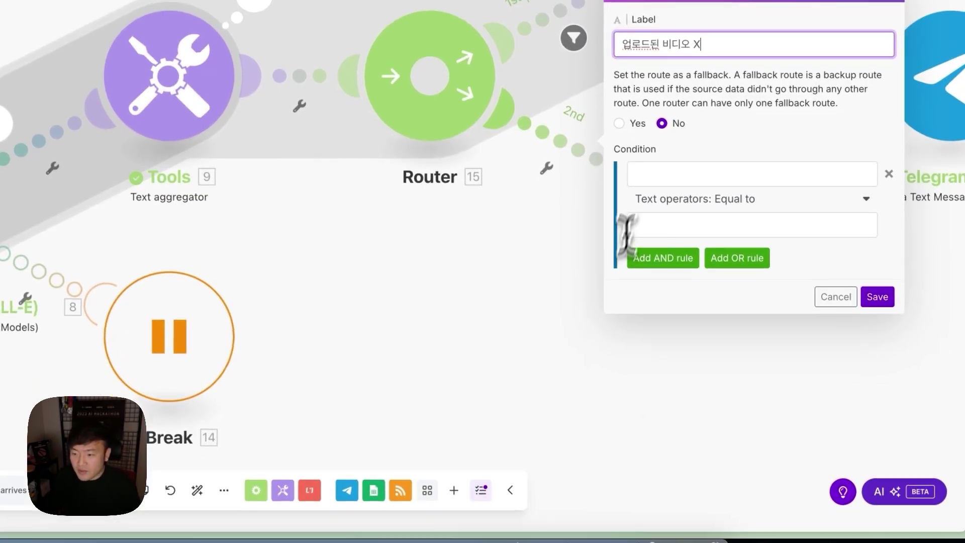
click(664, 245)
click(406, 50)
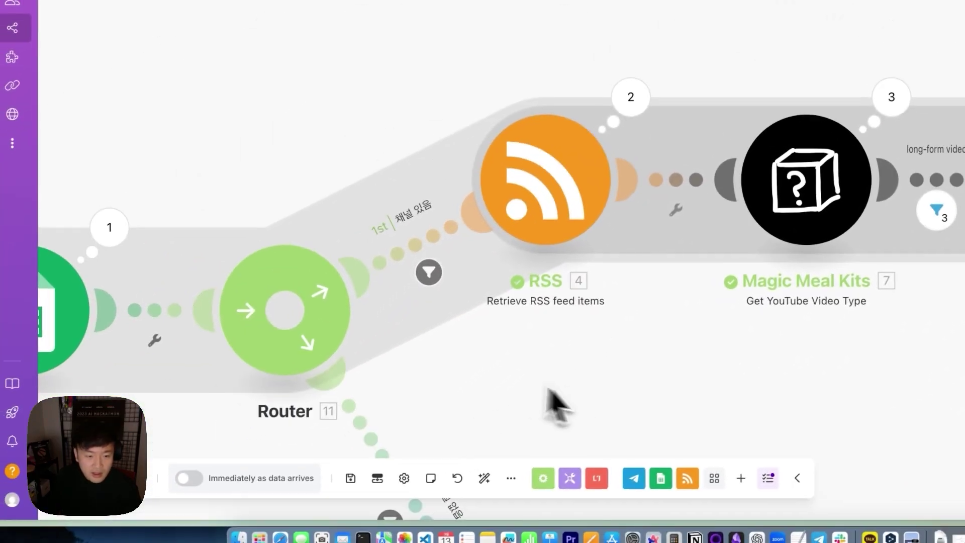
- Switch to the ai YT Channel spreadsheet and enter test as the keyword of the first channel row
mouse_move(30, 304)
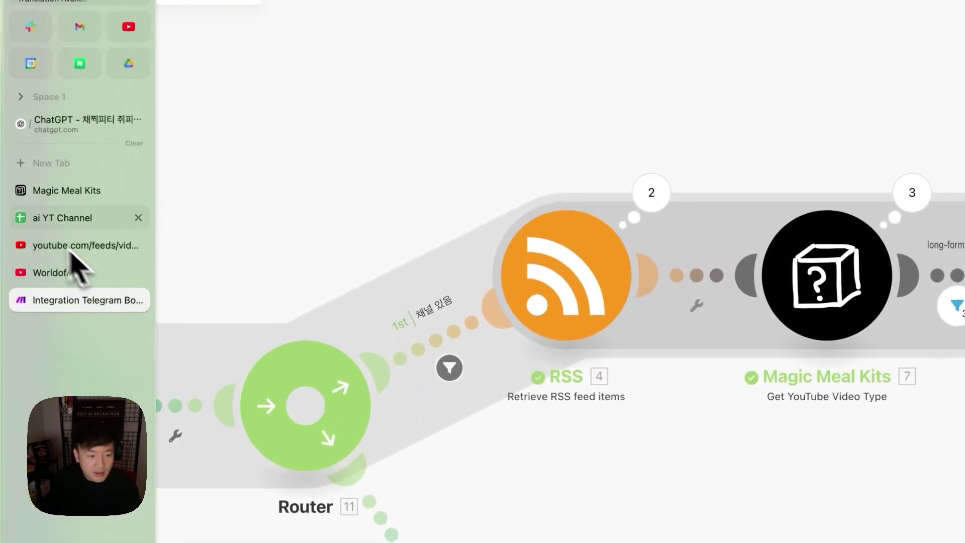
click(33, 227)
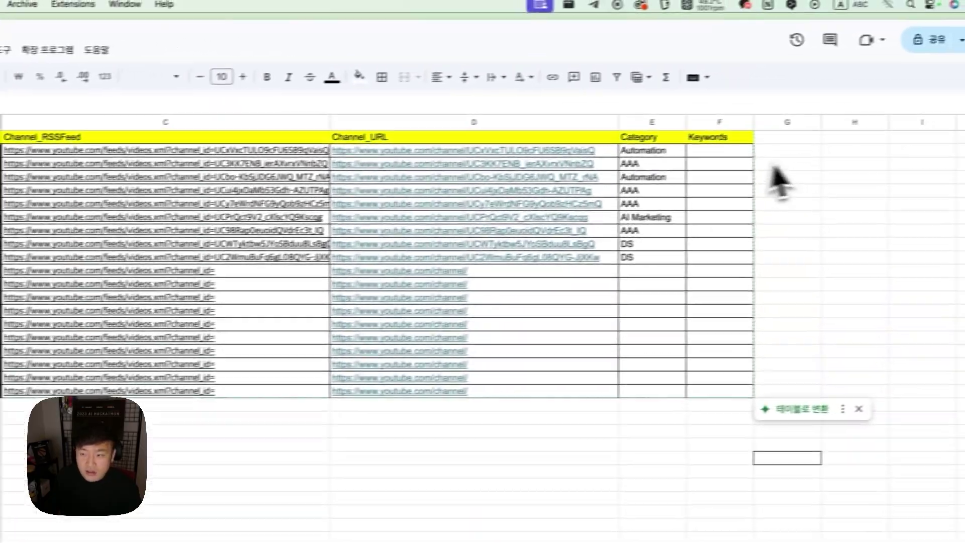
click(951, 129)
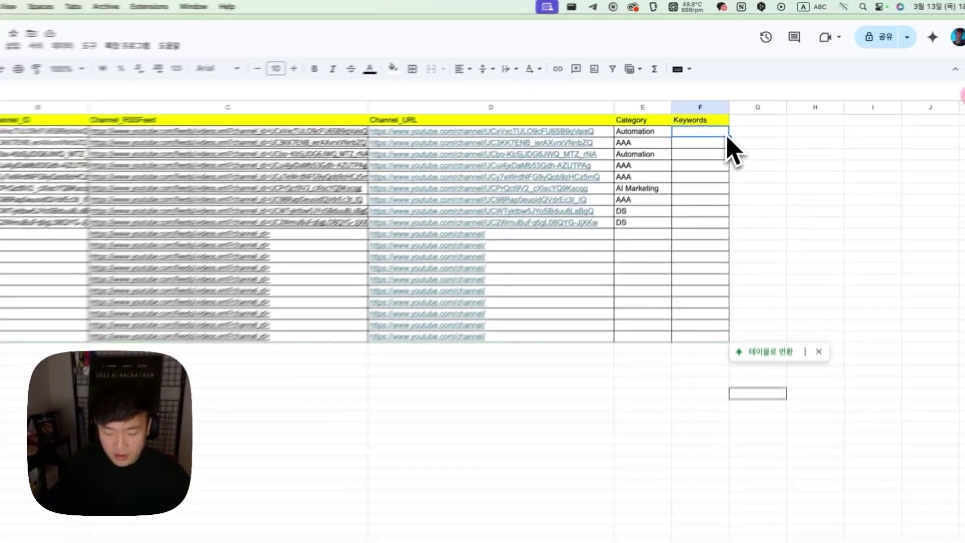
text(test)
key(Return)
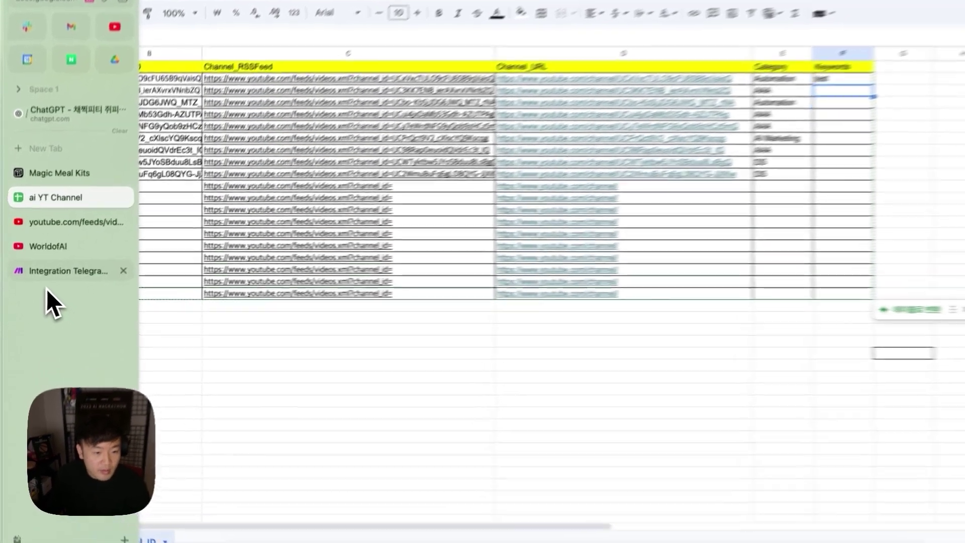
- Return to the Make scenario, save and run it, and switch to Telegram to trigger the test
click(46, 290)
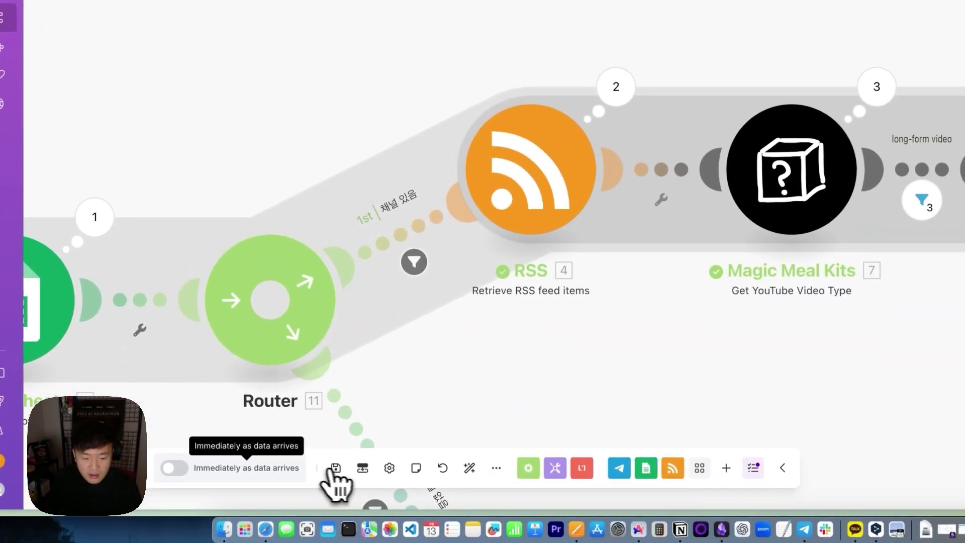
click(335, 468)
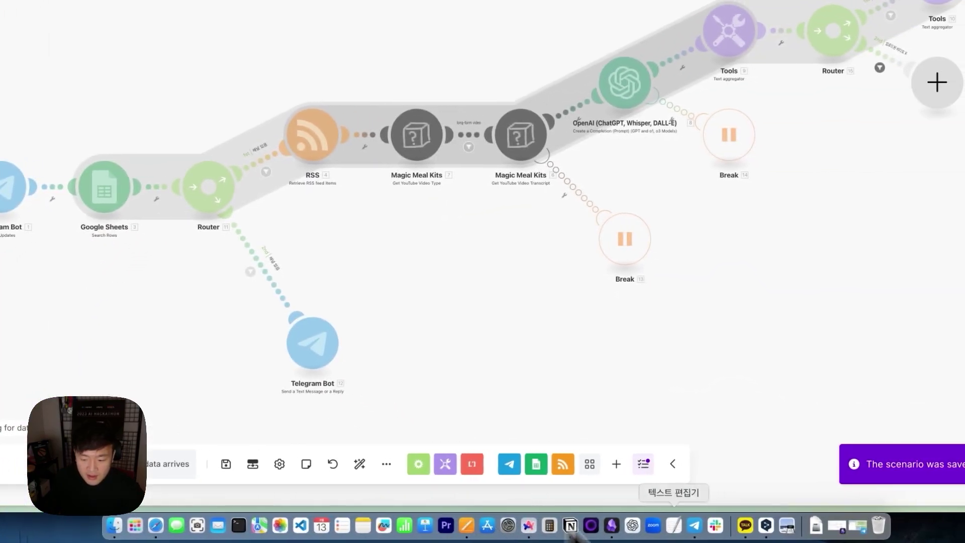
click(700, 525)
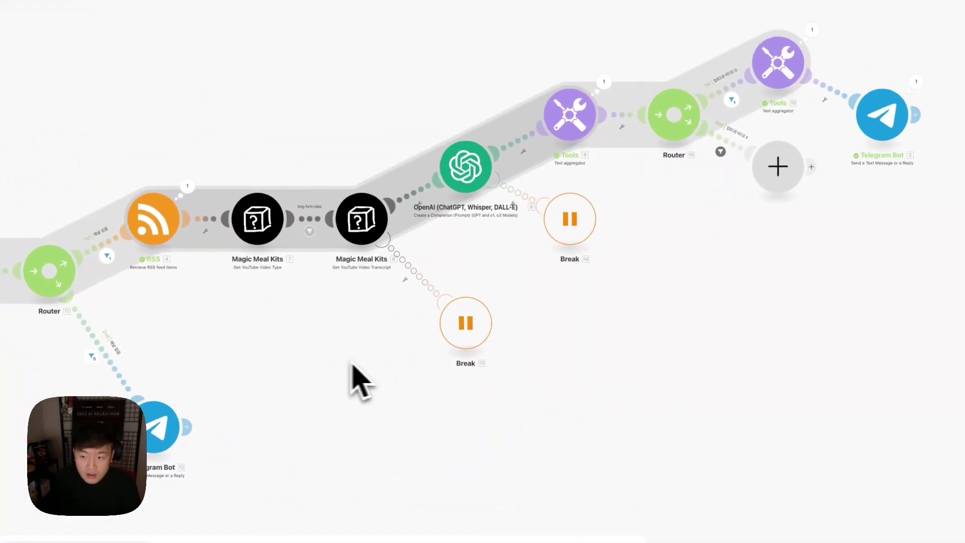
- Inspect the test run's RSS feed request and the output of the first Text aggregator
click(556, 187)
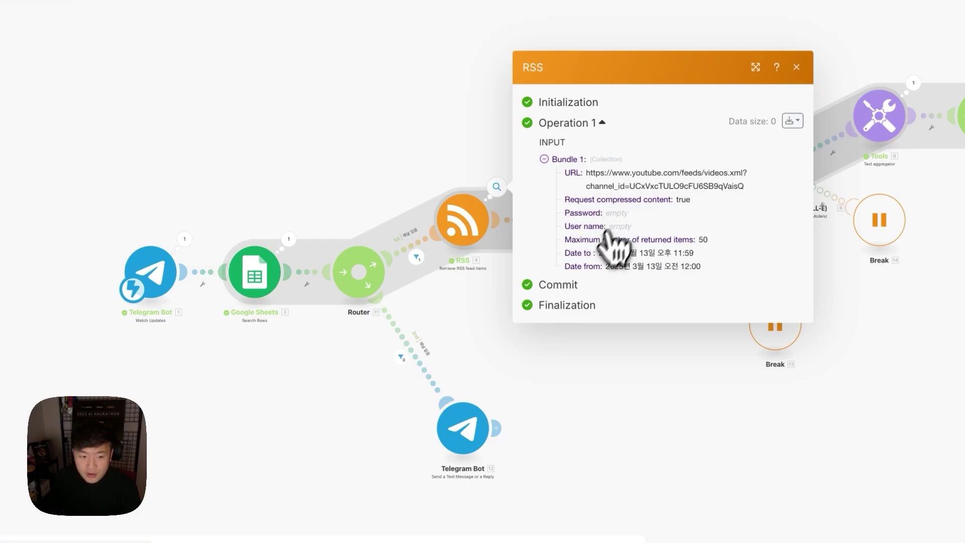
click(742, 401)
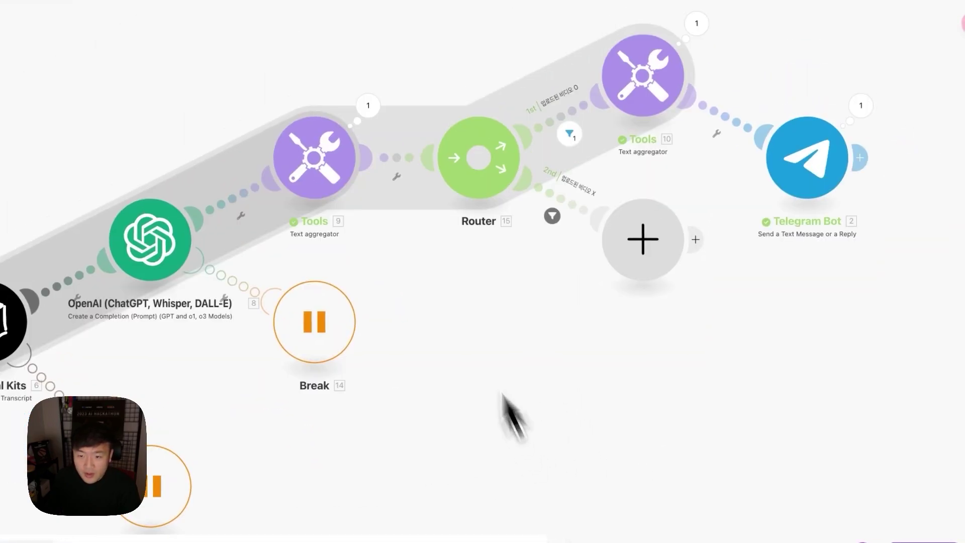
click(373, 111)
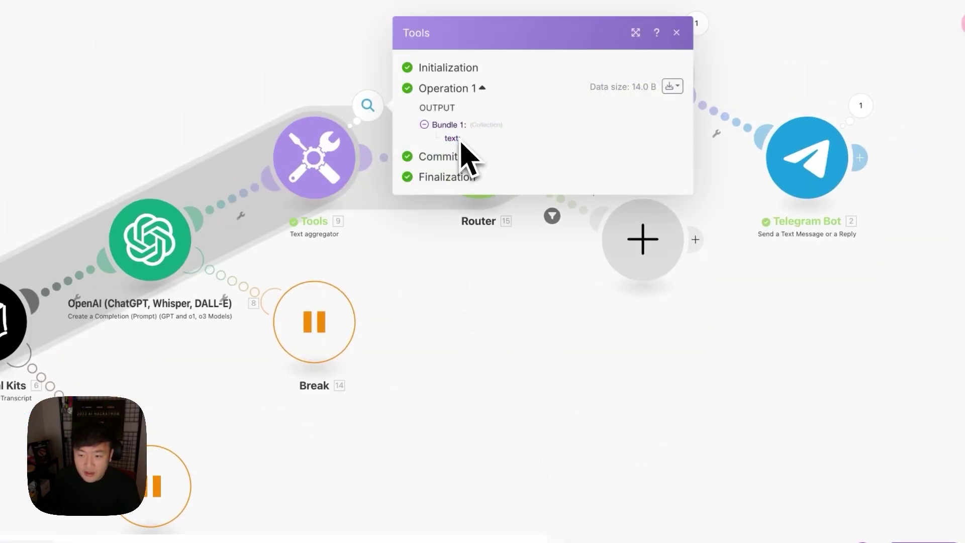
click(509, 269)
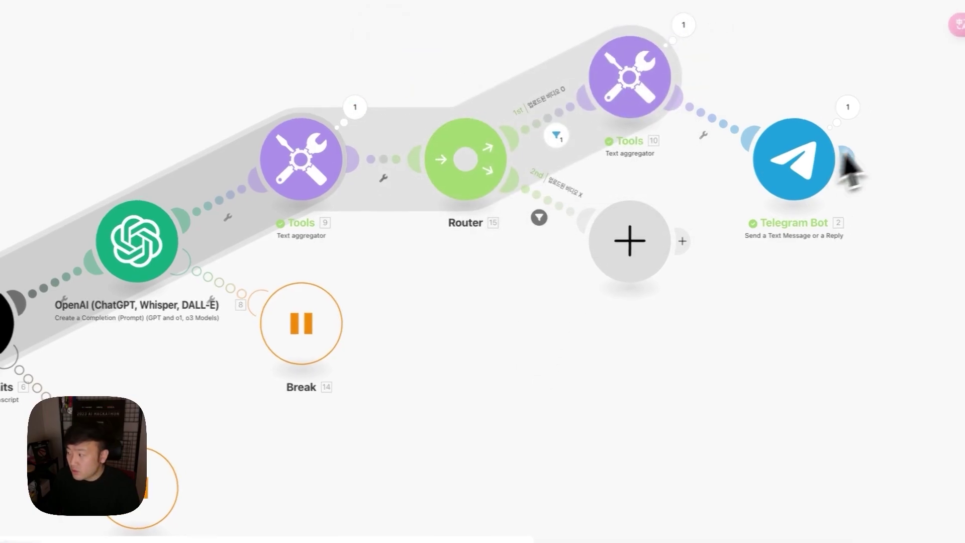
- Inspect how the 업로드된 비디오 O filter evaluated the bundle and check its condition settings
click(538, 137)
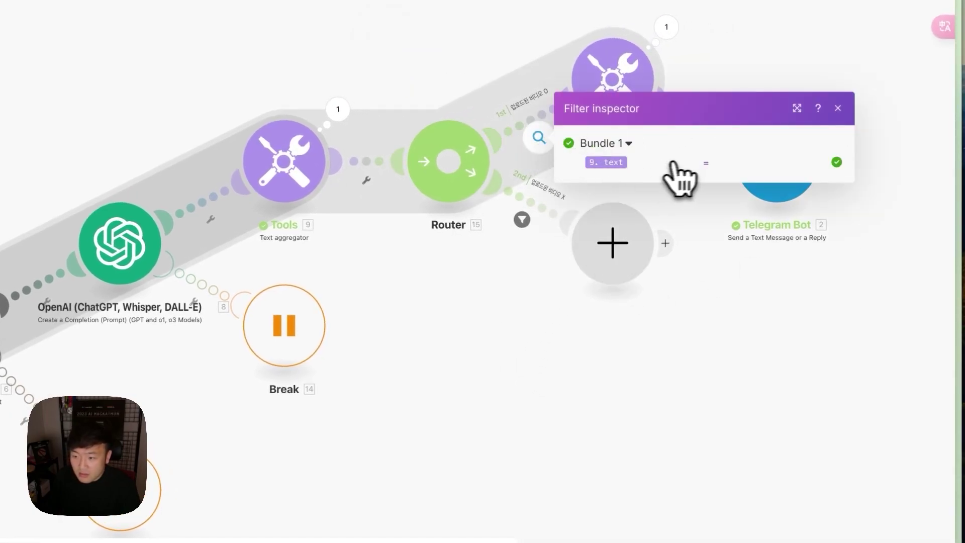
click(707, 335)
click(542, 131)
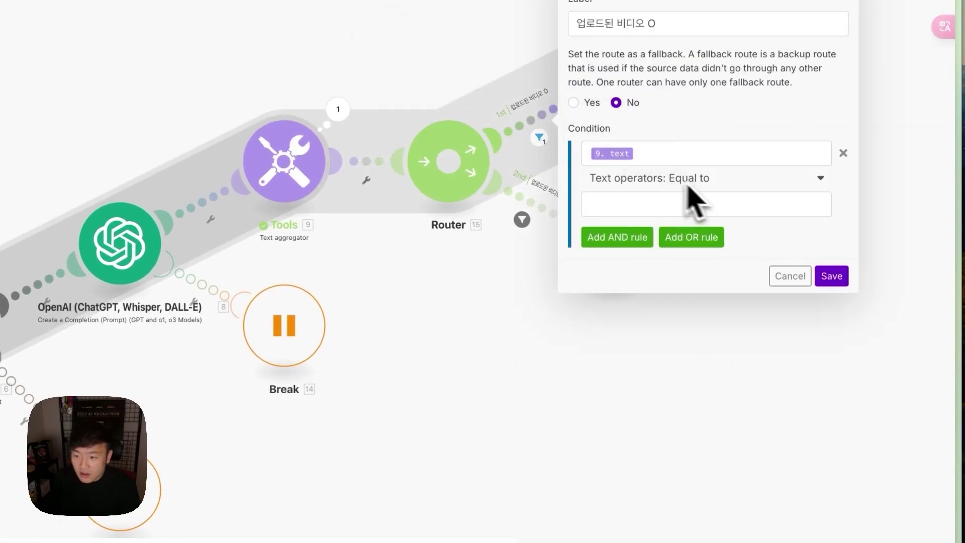
click(615, 203)
click(787, 276)
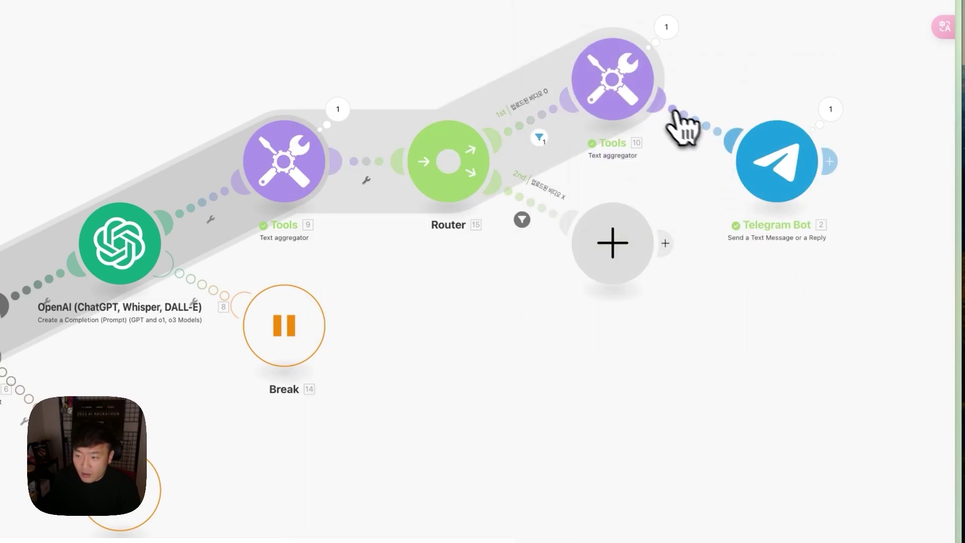
- Change the 업로드된 비디오 O filter's text operator to Not equal to and save the filter
click(621, 525)
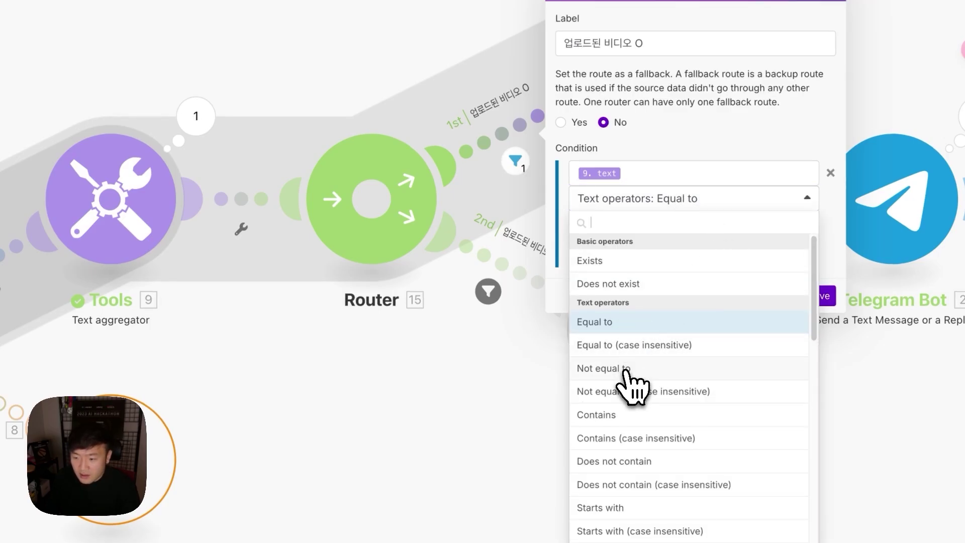
click(603, 369)
click(820, 296)
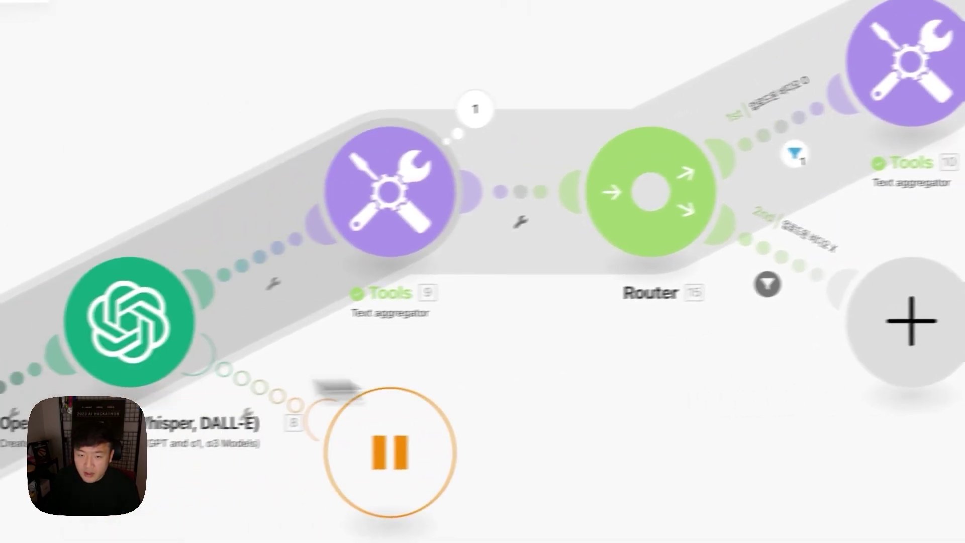
- View the raw bundle content of the first Text aggregator's output
click(90, 193)
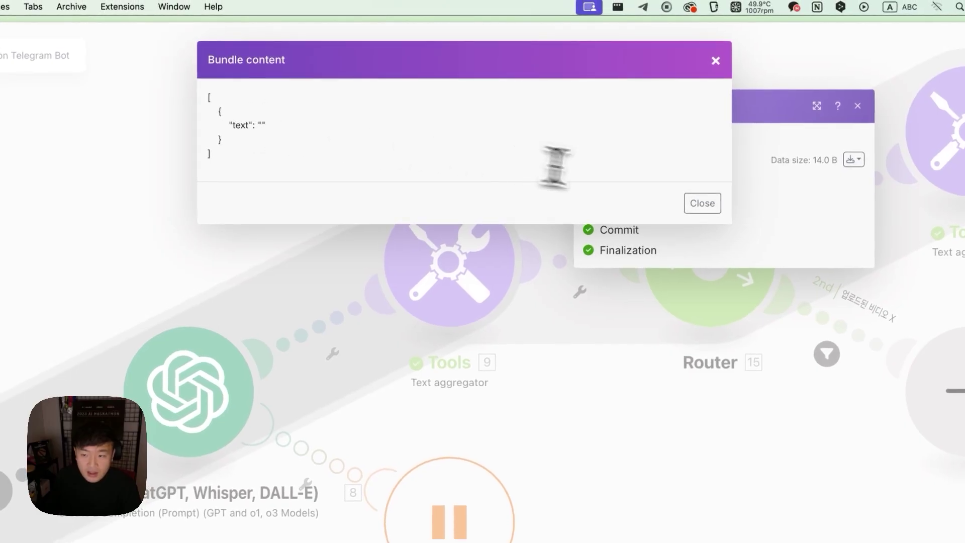
click(700, 201)
click(727, 437)
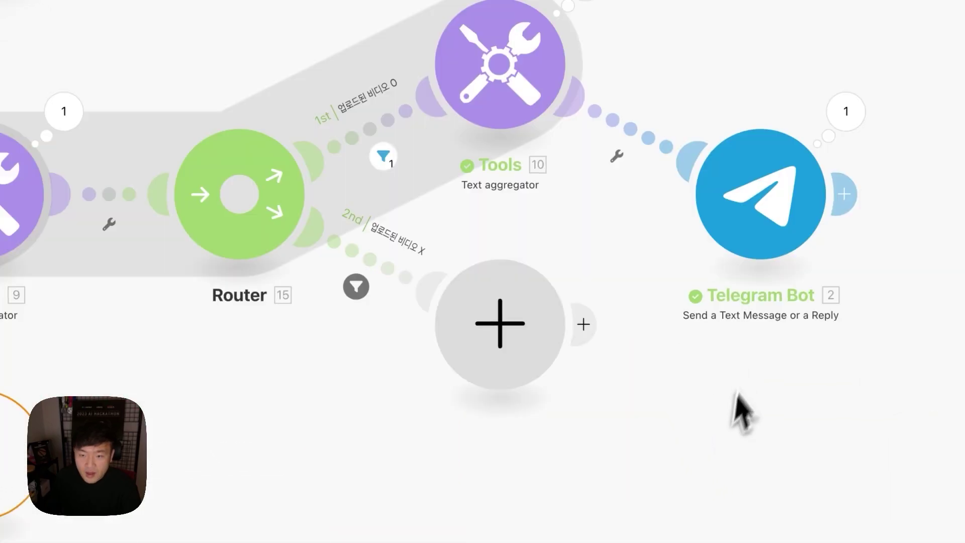
- Check the comparison values in the conditions of the 업로드된 비디오 O and 업로드된 비디오 X filters
click(375, 130)
click(508, 212)
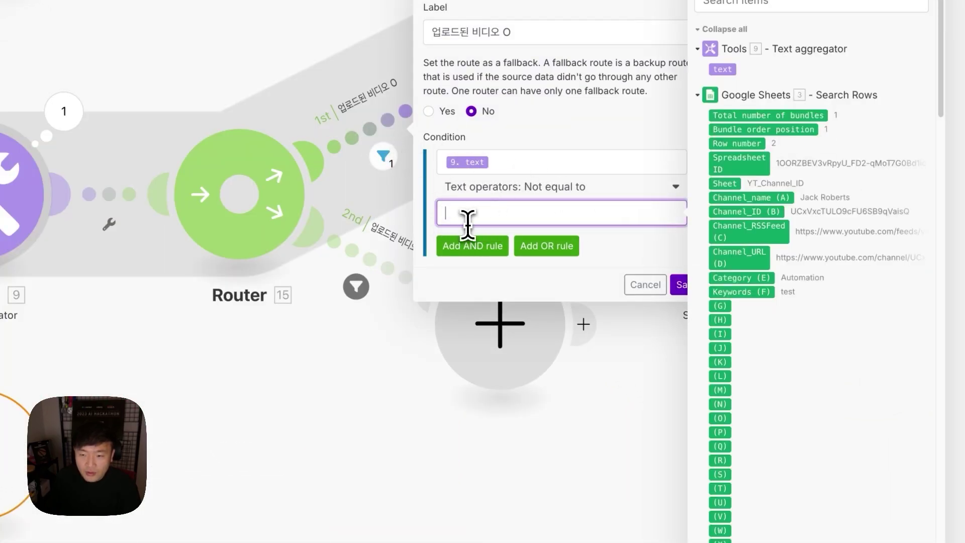
key(Escape)
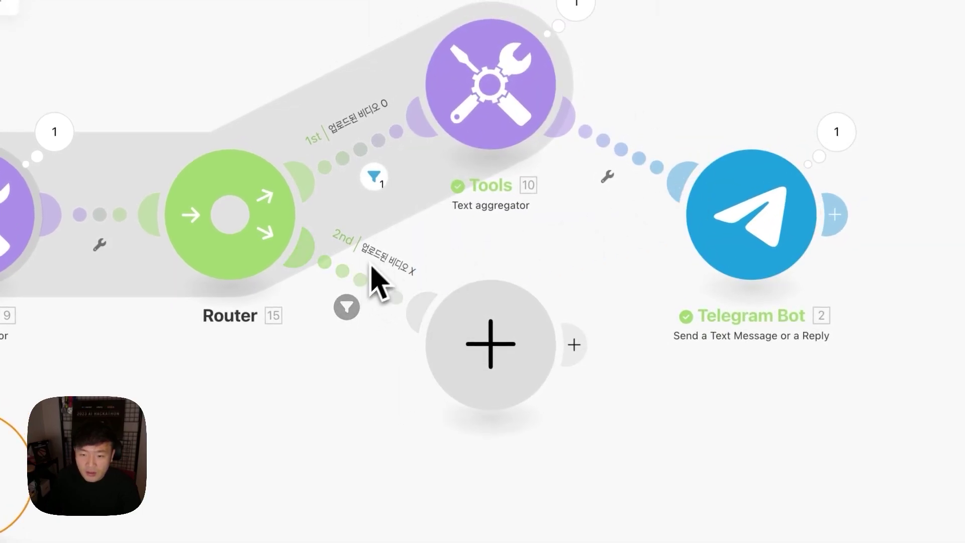
click(347, 307)
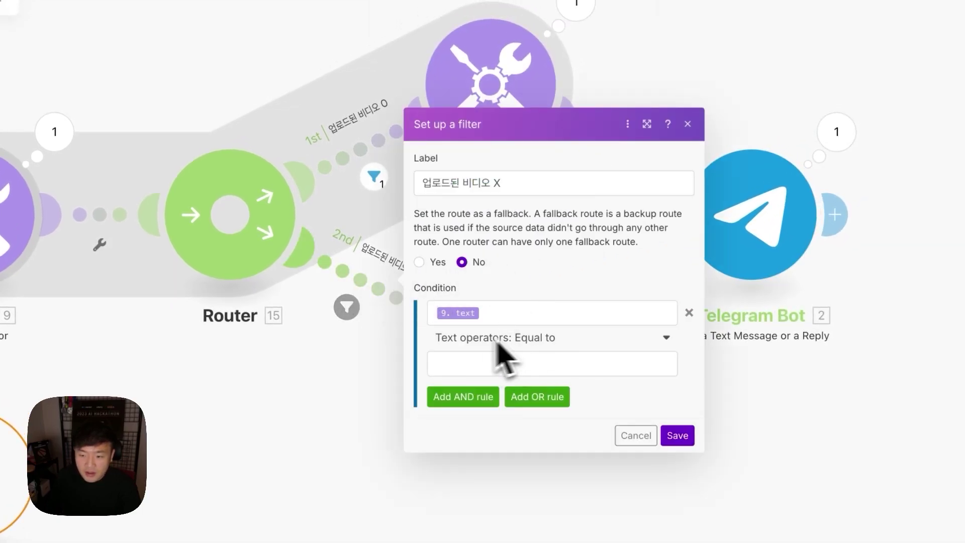
click(545, 367)
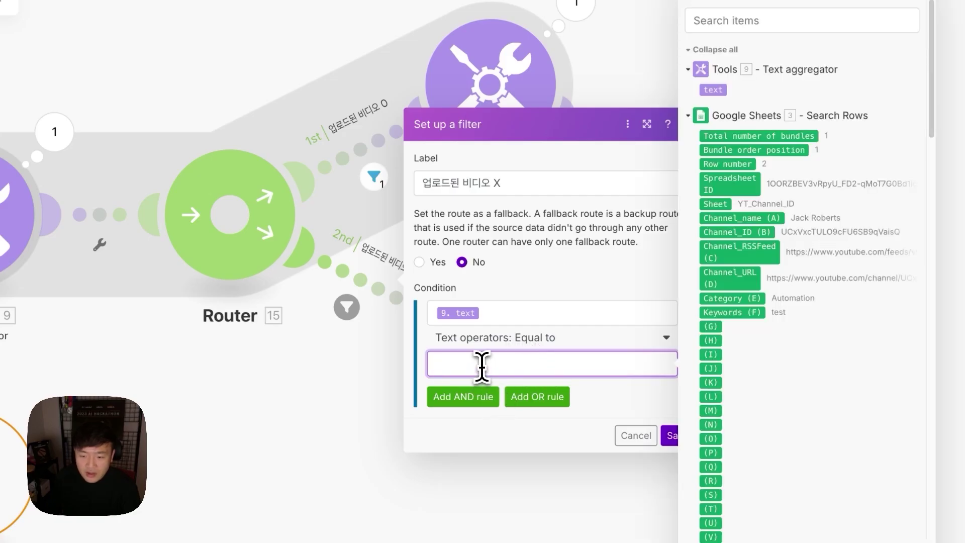
key(Escape)
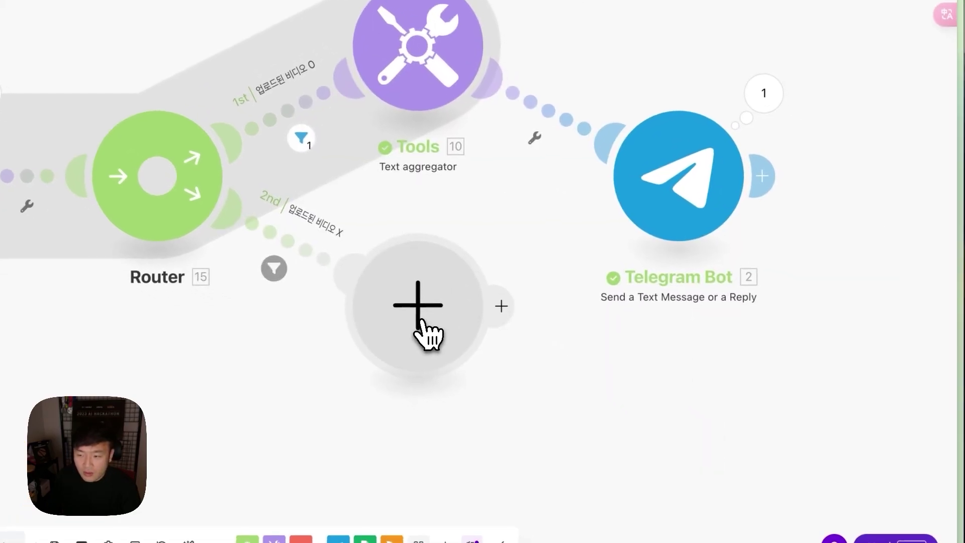
- Add a Telegram Bot Send a Text Message module to the 업로드된 비디오 X route with the text "해당 채널은 오늘 업로드가 되지 않았습니다."
click(515, 355)
click(541, 197)
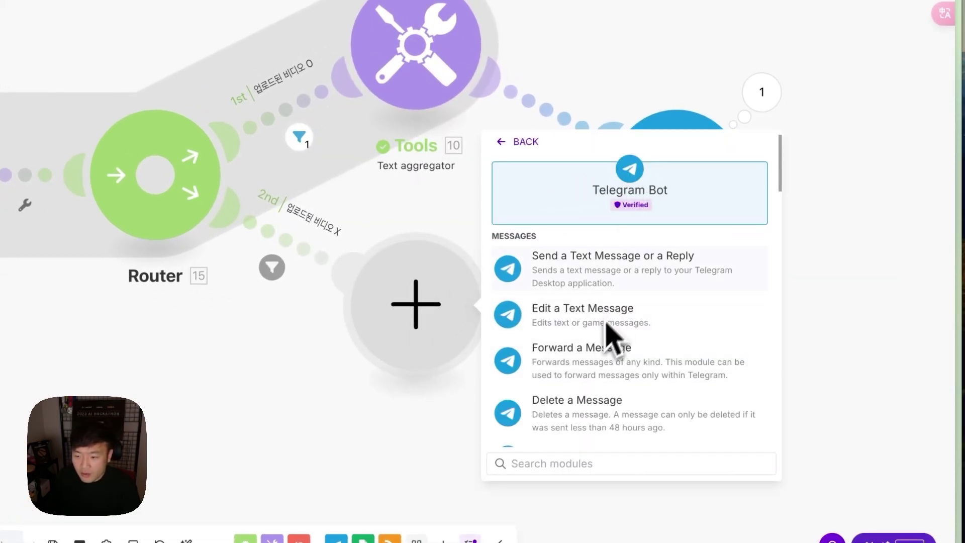
click(576, 279)
click(525, 186)
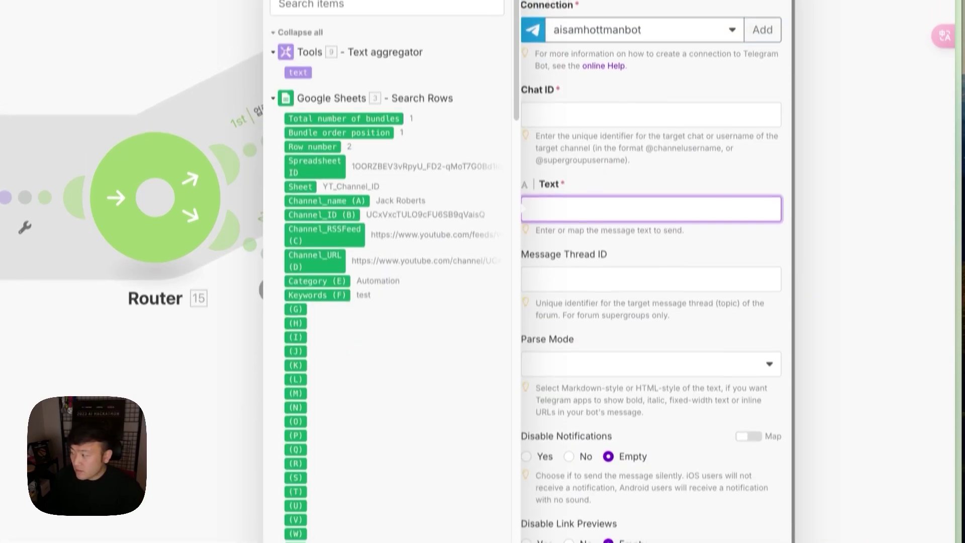
text(go)
key(BackSpace)
key(BackSpace)
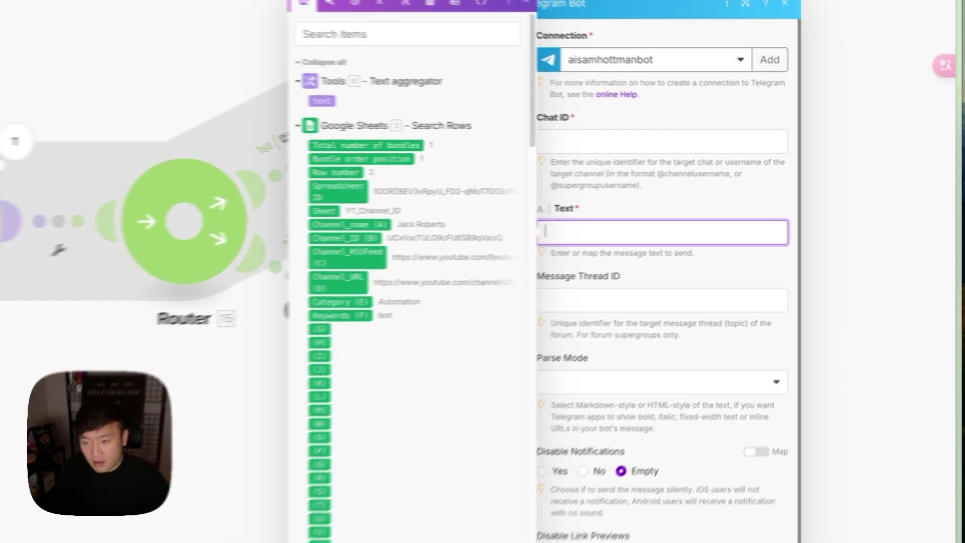
text(해당 채널의)
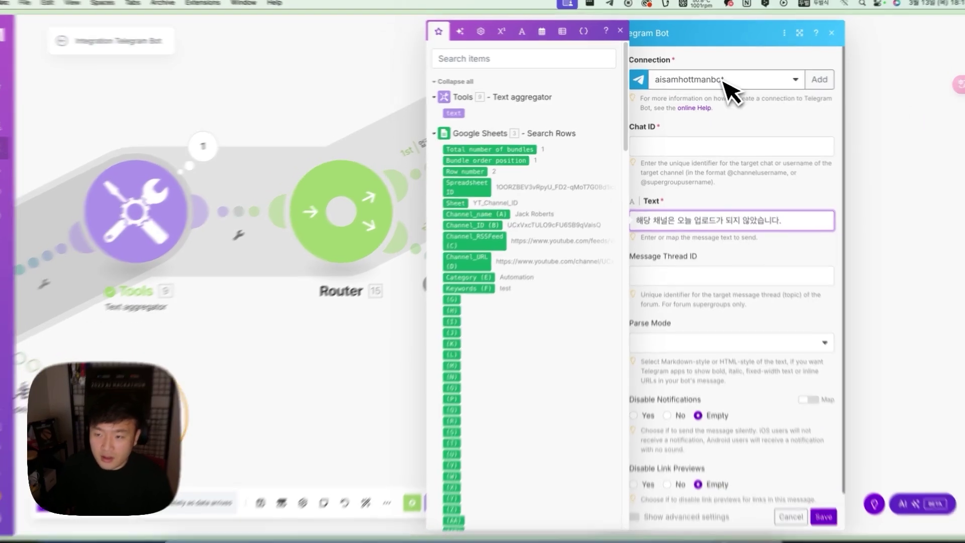
- Map the new Telegram Bot module's Chat ID to the Watch Updates Message: Chat: ID value and save the module
click(729, 143)
scroll(562, 294, down, 15)
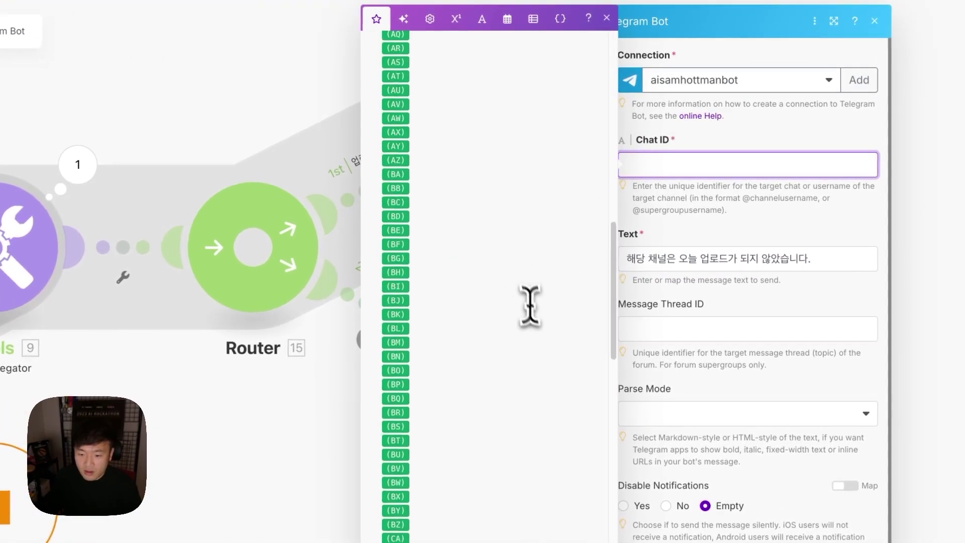
scroll(527, 369, up, 15)
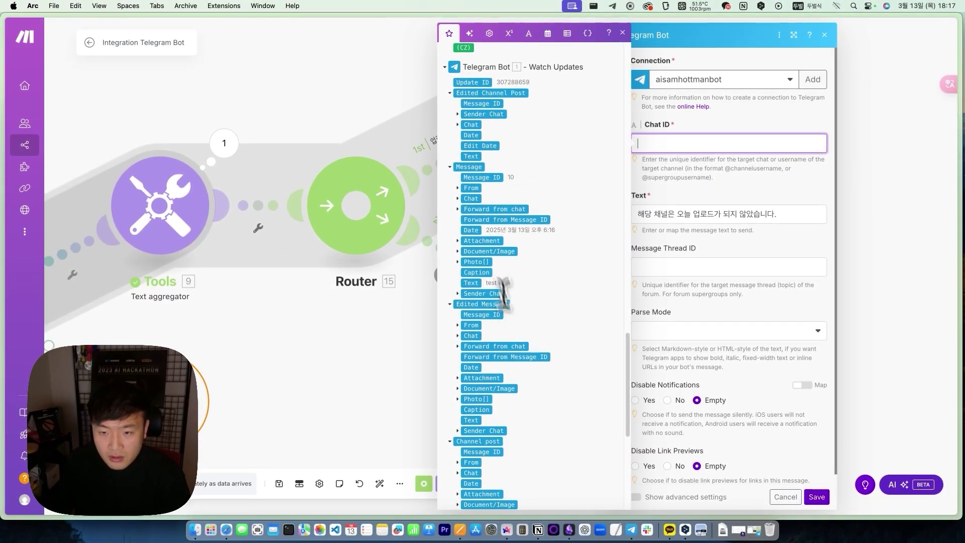
click(470, 199)
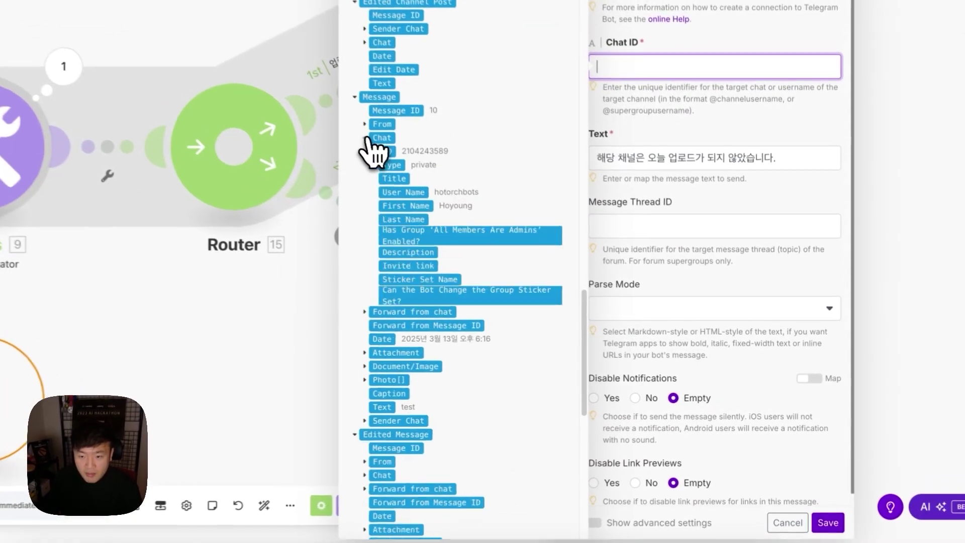
click(478, 209)
scroll(764, 433, down, 1)
click(830, 525)
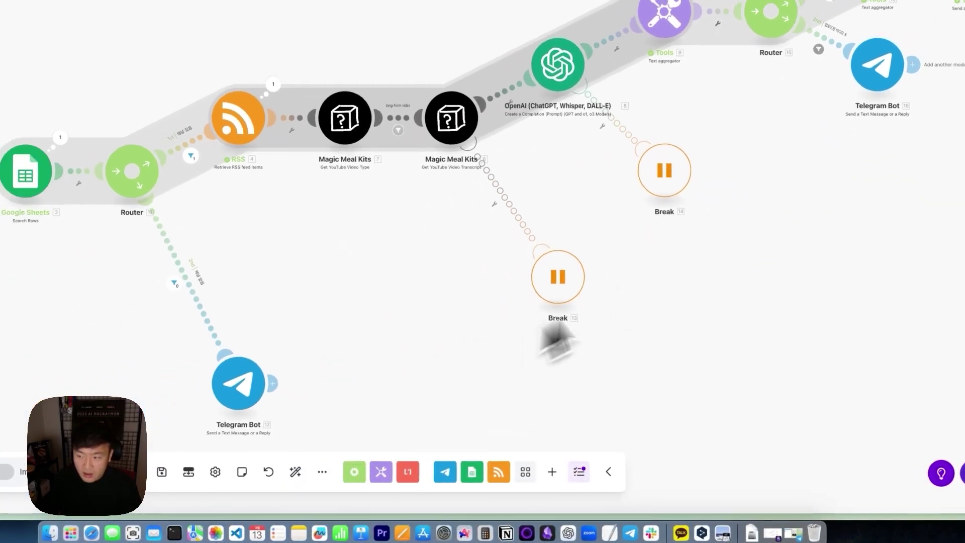
- Run the scenario and switch to the bot chat in Telegram Lite
scroll(707, 226, right, 3)
scroll(775, 226, left, 3)
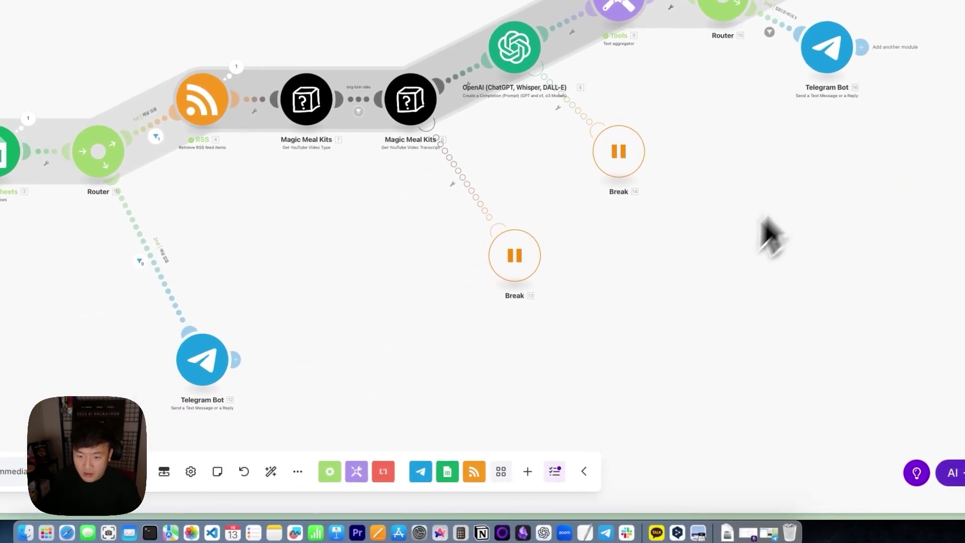
scroll(603, 352, left, 1)
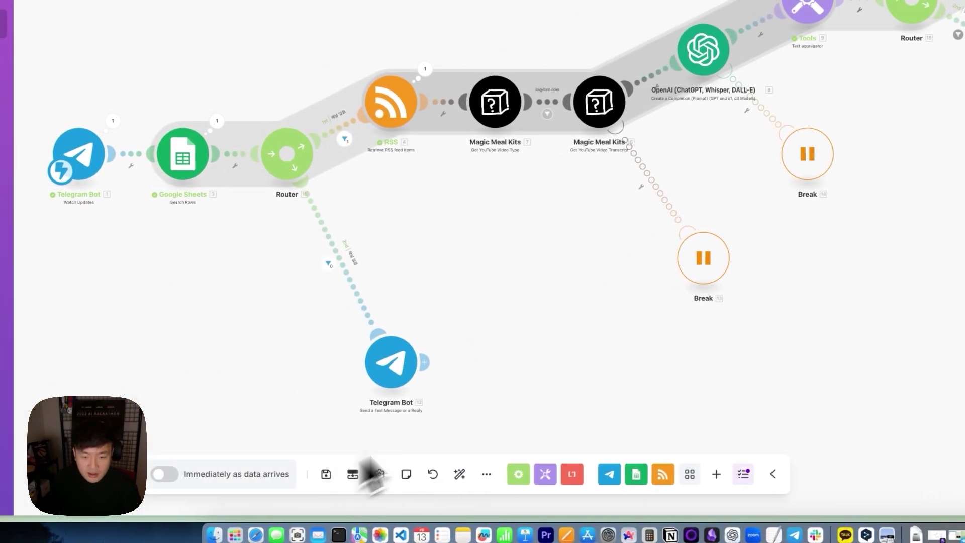
scroll(603, 259, down, 3)
scroll(543, 256, up, 3)
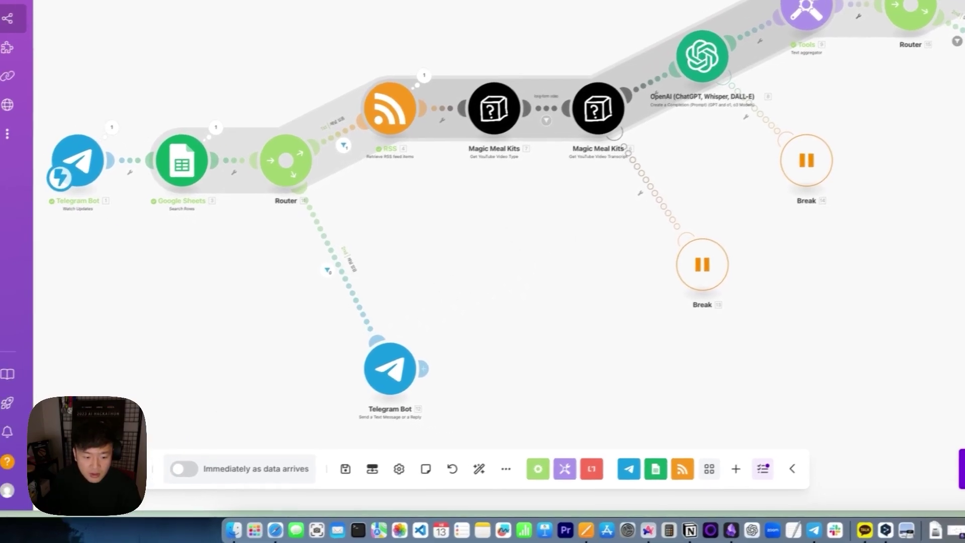
scroll(323, 304, left, 2)
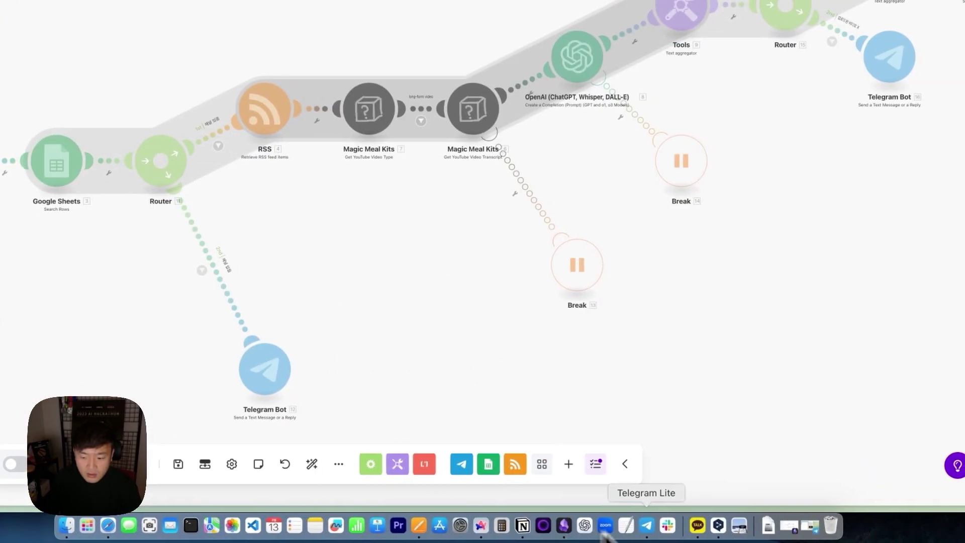
click(772, 525)
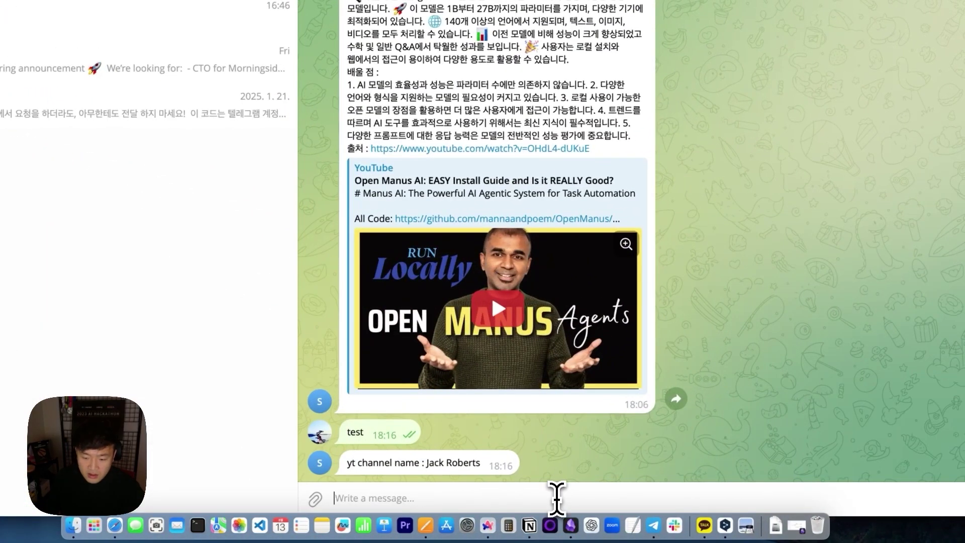
- Send the message "test" to the Telegram bot
text(asd)
key(BackSpace)
key(BackSpace)
key(BackSpace)
text(test)
key(Return)
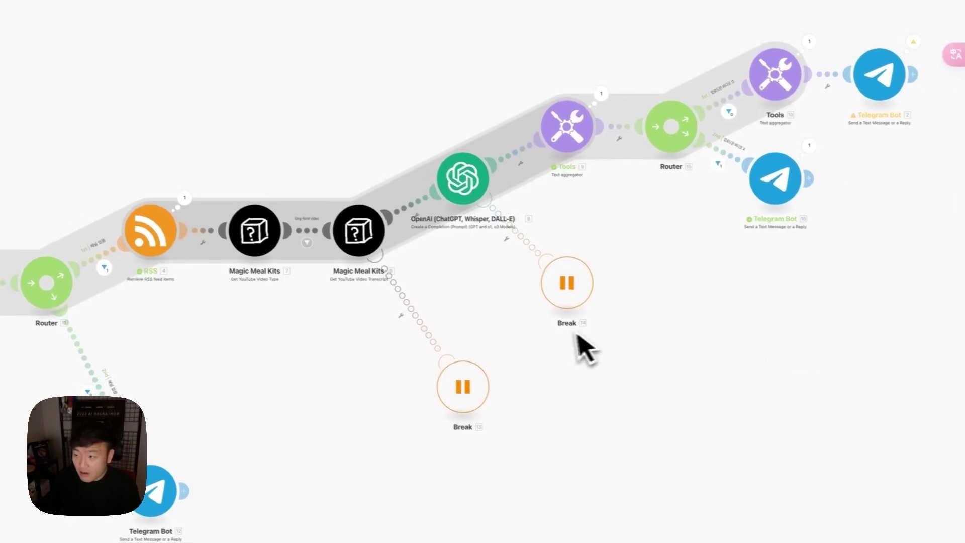
- Inspect the run output of the Telegram Bot module on the 업로드된 비디오 X route, including its sent text
scroll(583, 346, right, 10)
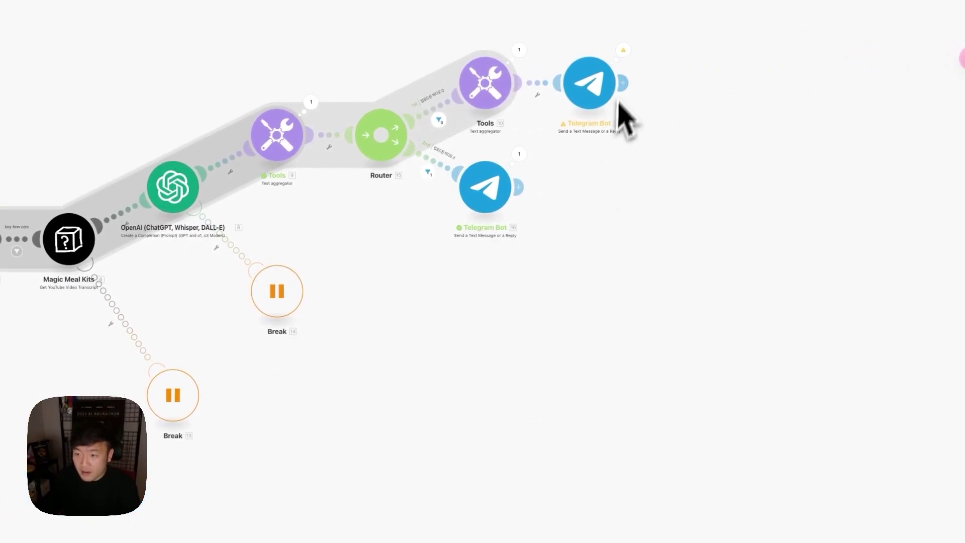
click(624, 51)
click(519, 154)
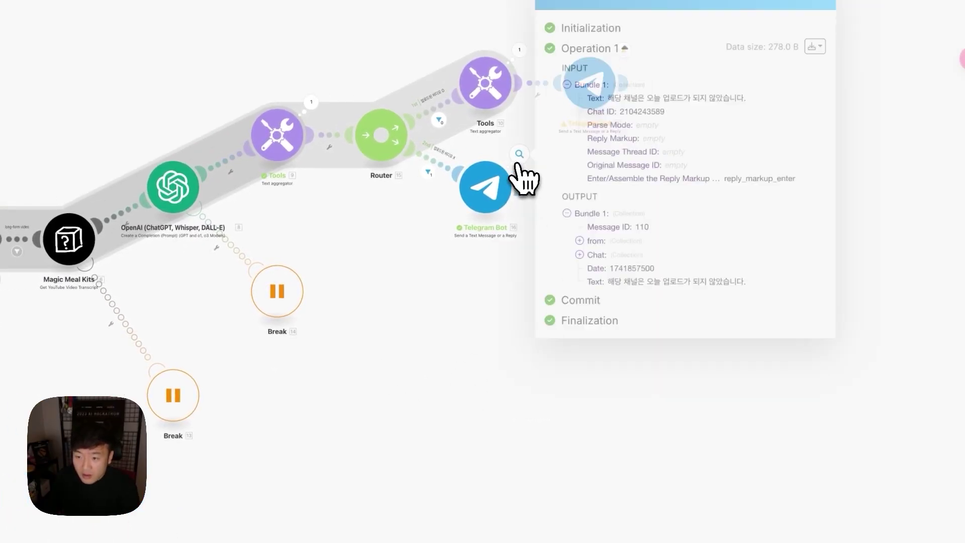
click(603, 241)
click(603, 242)
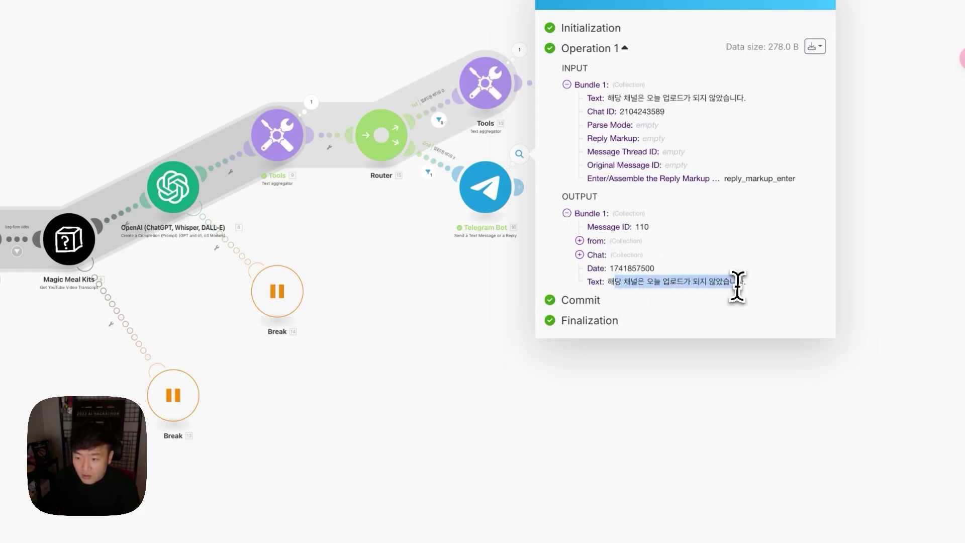
click(653, 369)
- Set the connection of the Telegram Bot module on the 업로드된 비디오 X route to samhottman2_ytsummarybot and save it
click(508, 221)
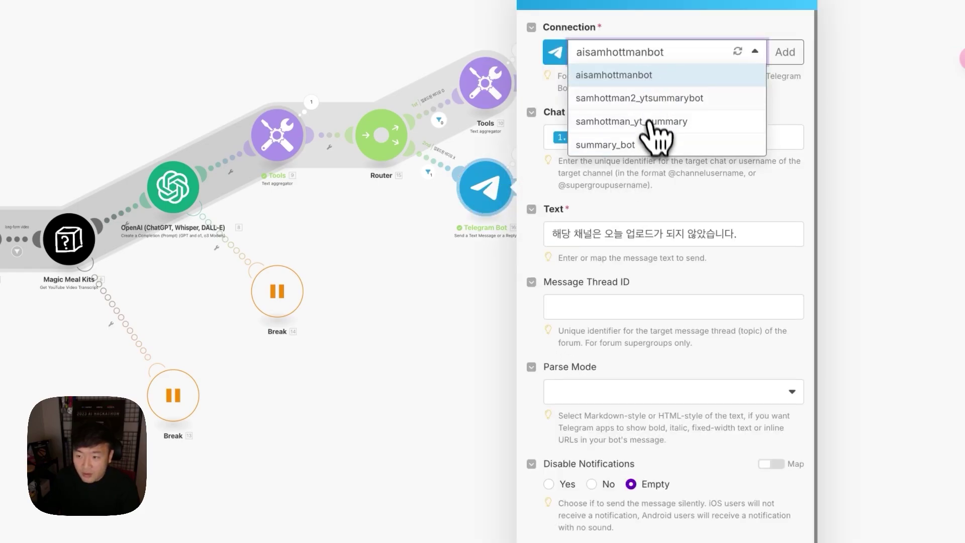
click(648, 98)
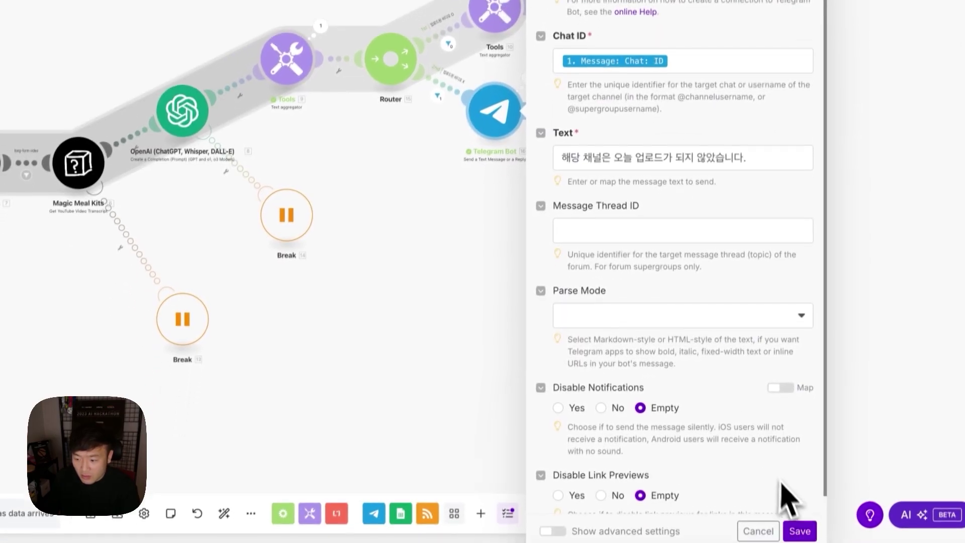
click(801, 529)
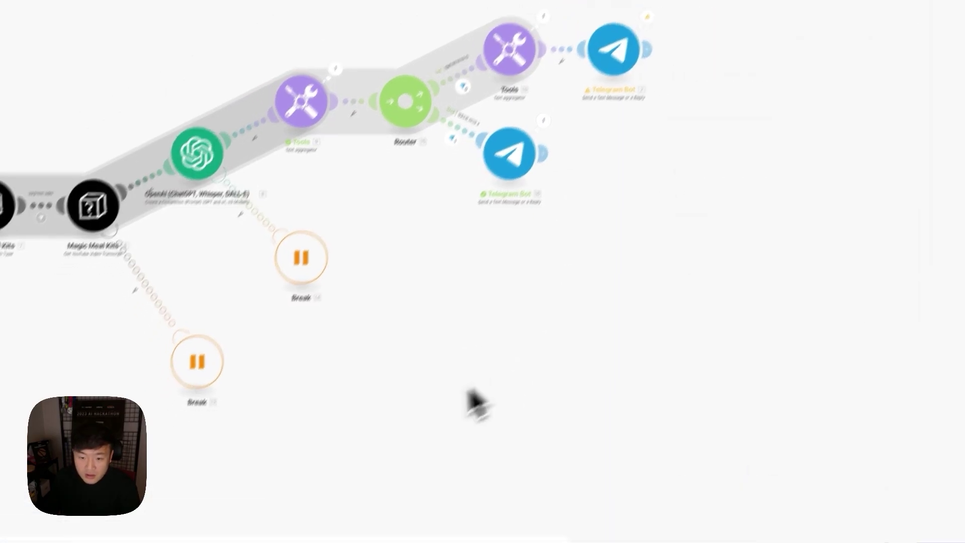
- Switch the missing-channel route's Telegram Bot module to the YouTube summary bot connection and save it
click(334, 399)
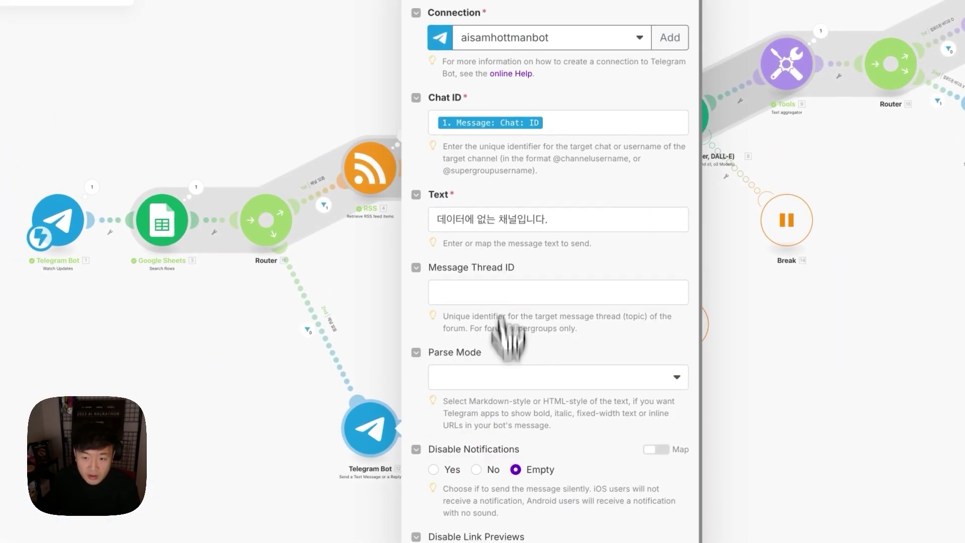
click(510, 48)
click(481, 108)
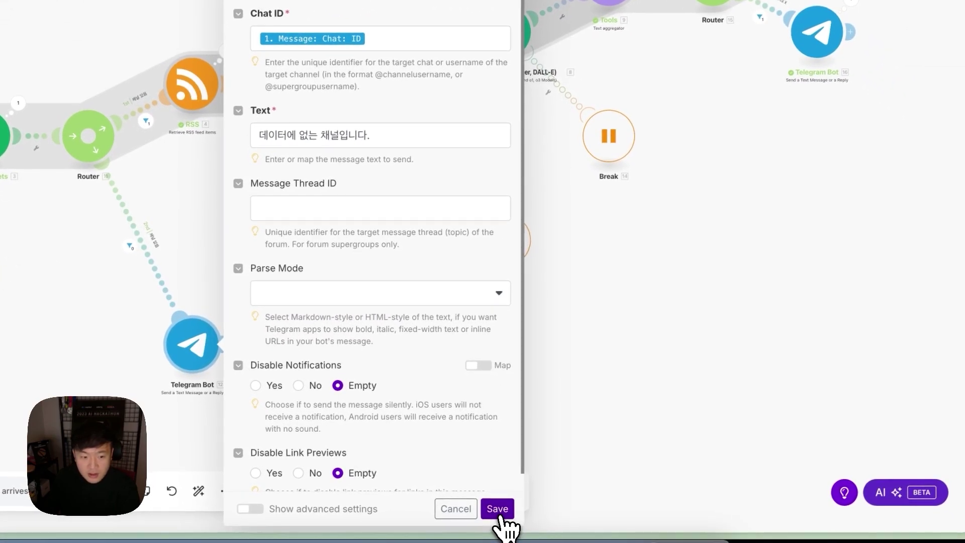
click(499, 513)
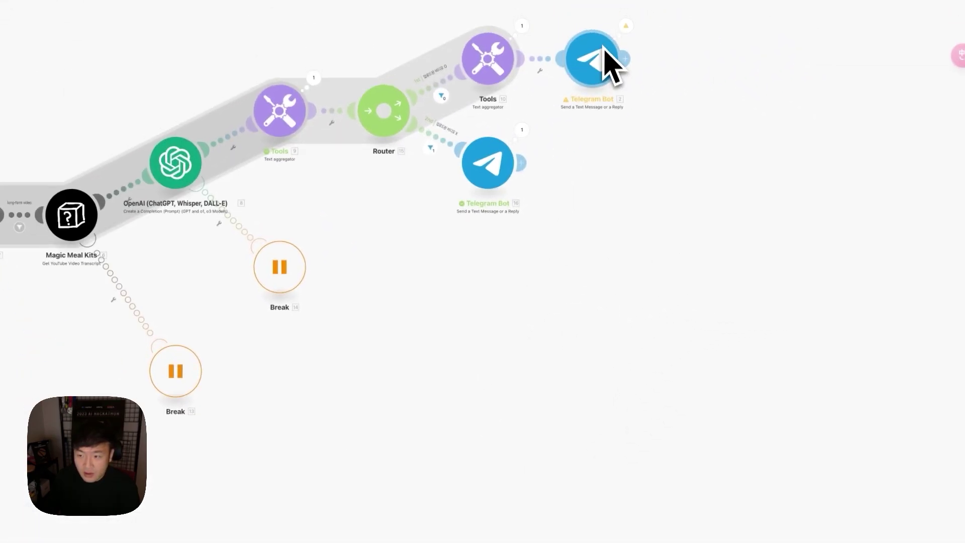
- Add an error handler to the Telegram Bot module at the end of the 업로드된 비디오 O route
right_click(536, 84)
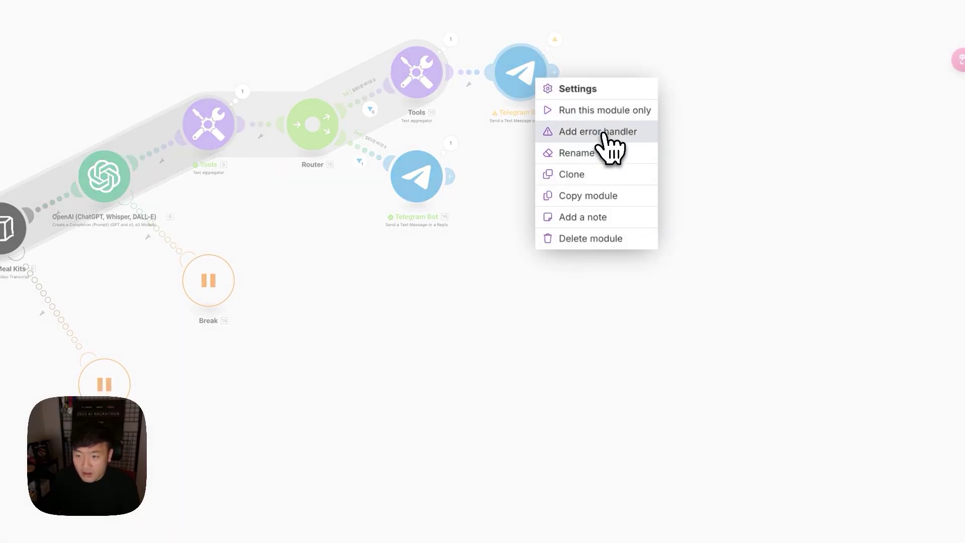
click(597, 131)
click(556, 409)
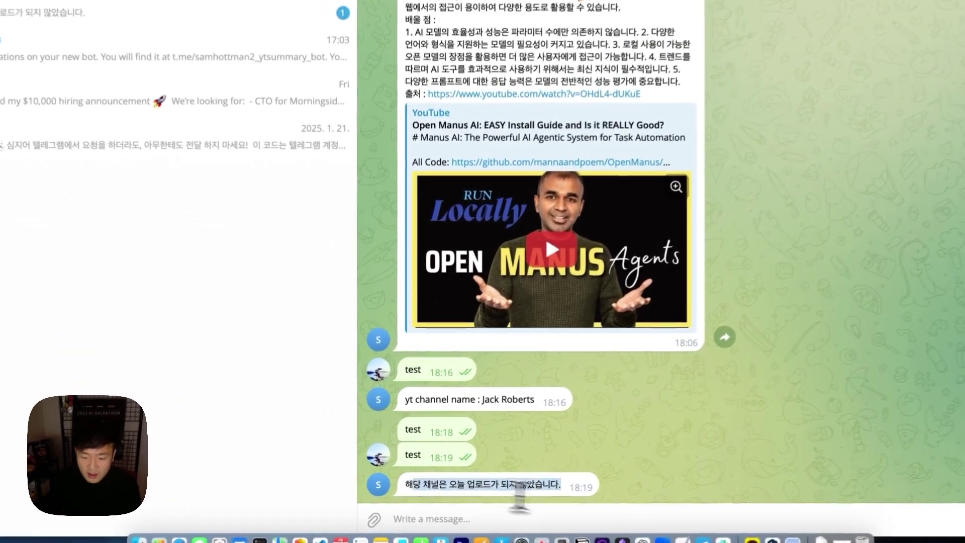
- Check the bot's latest reply in the Telegram chat and return to the Make scenario
drag(423, 483, 537, 472)
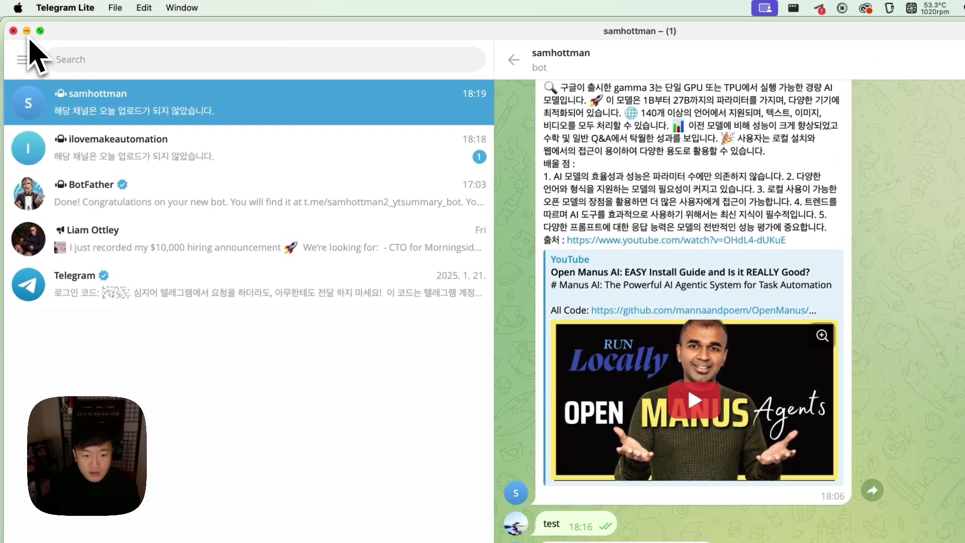
click(26, 31)
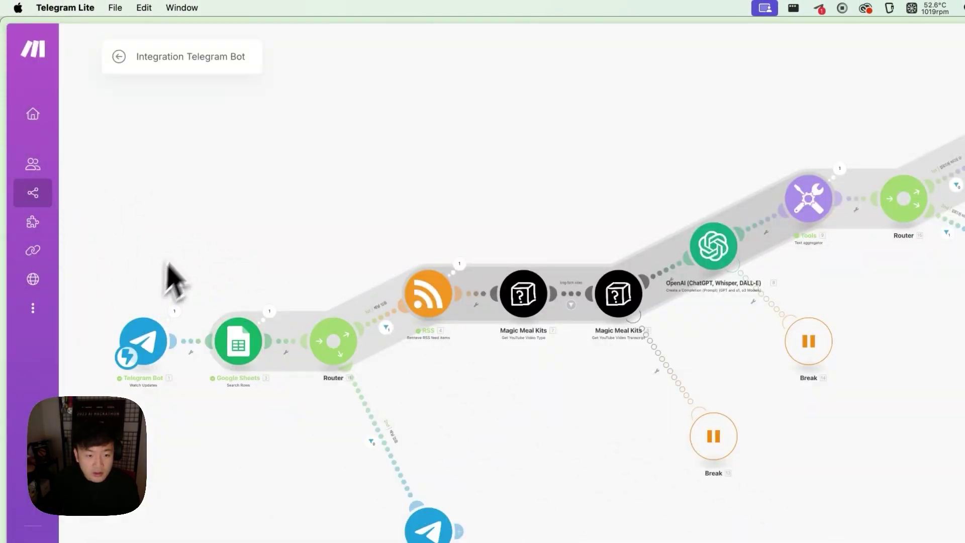
- Open the YouTube channel spreadsheet and clear the keyword "test" from the first channel's Keywords cell
mouse_move(1, 218)
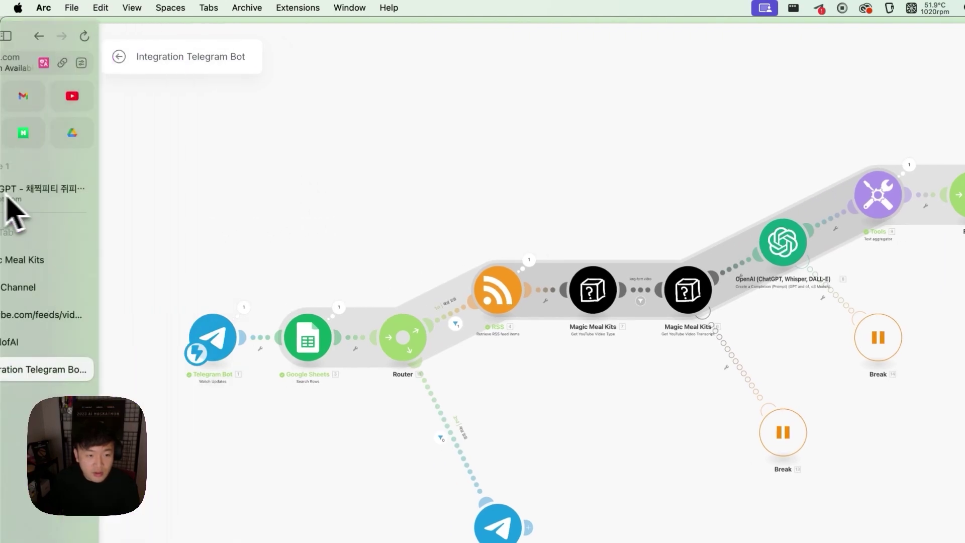
click(61, 287)
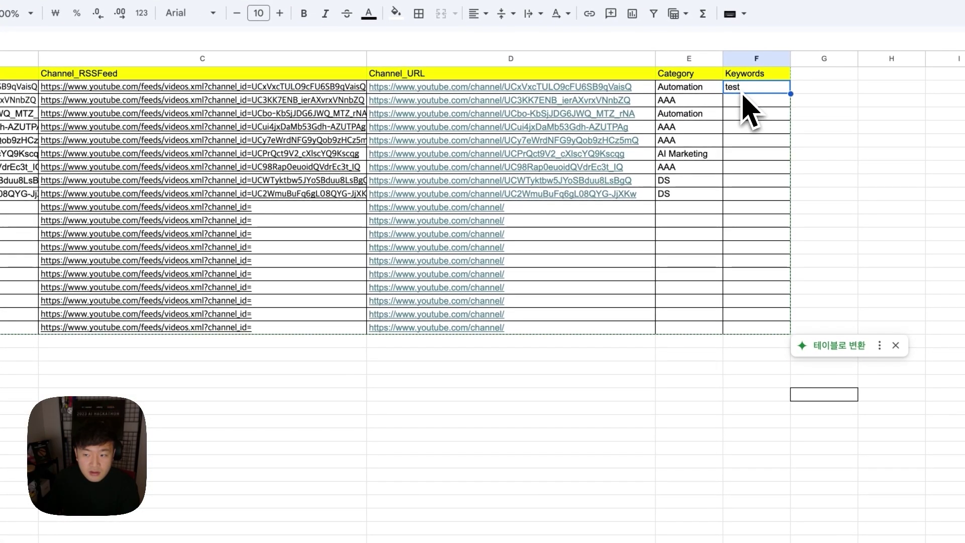
key(Delete)
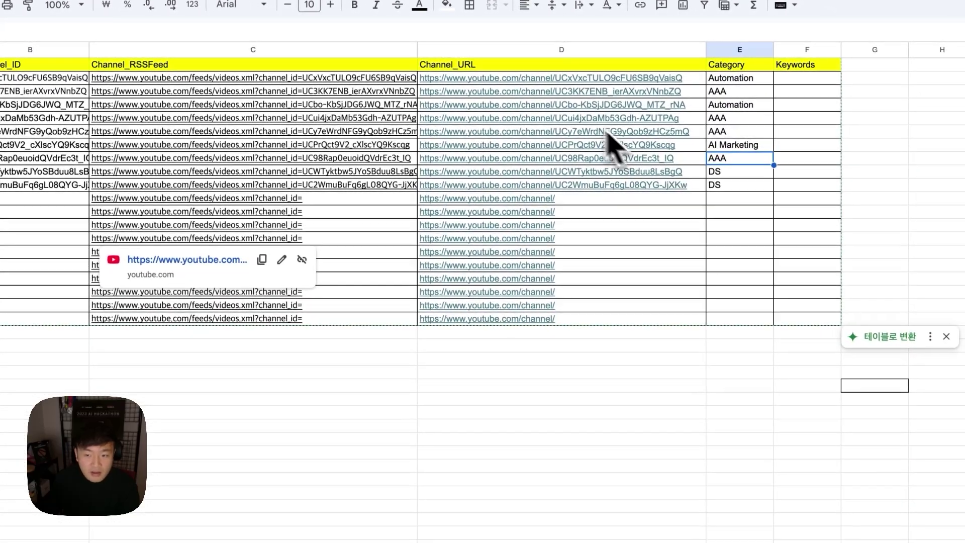
- Return to the Make scenario, rename it "telegram yt summary bot" and schedule it to run immediately as data arrives
click(488, 402)
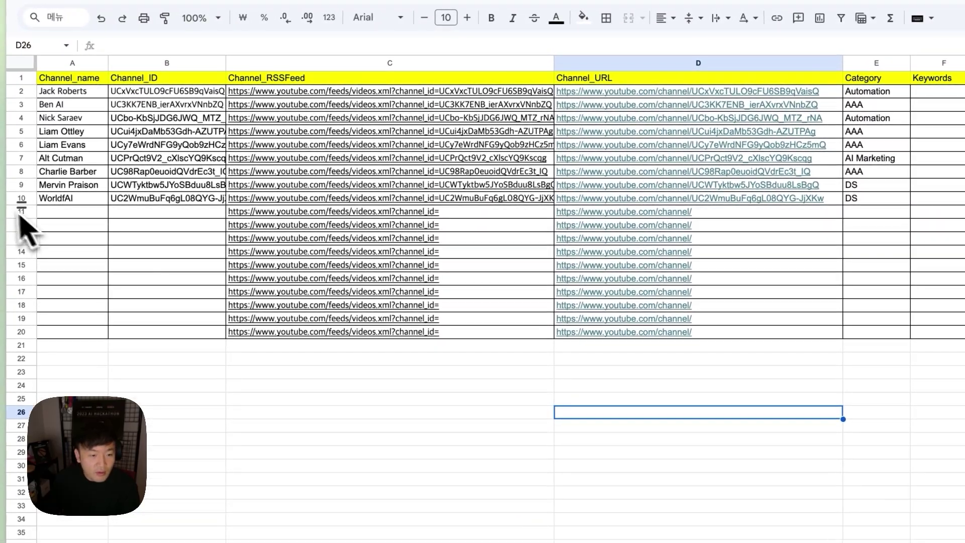
mouse_move(44, 200)
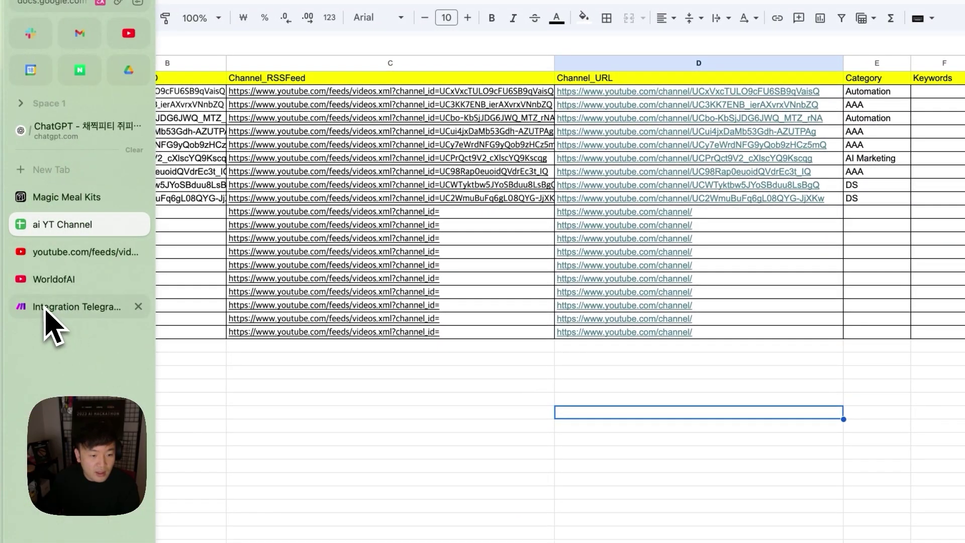
click(45, 308)
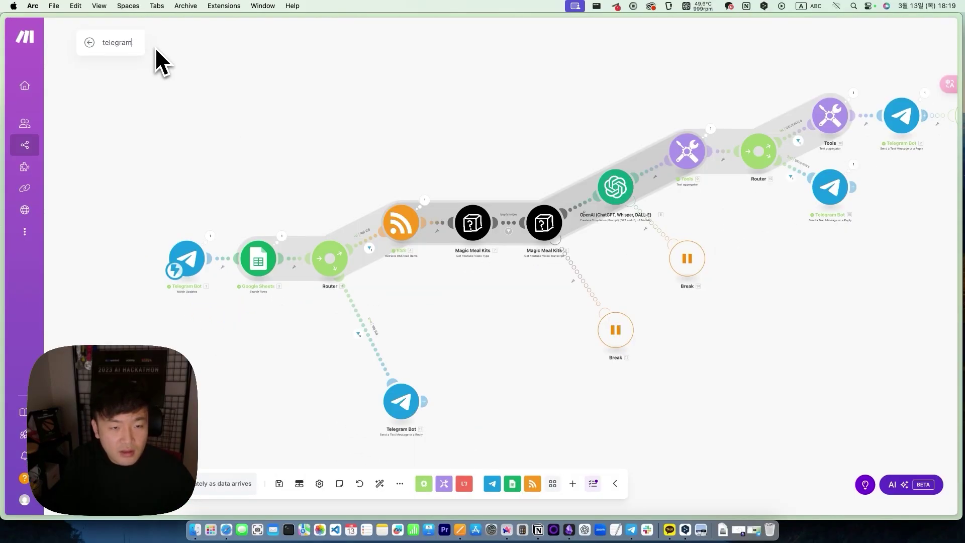
text(yt summary bot)
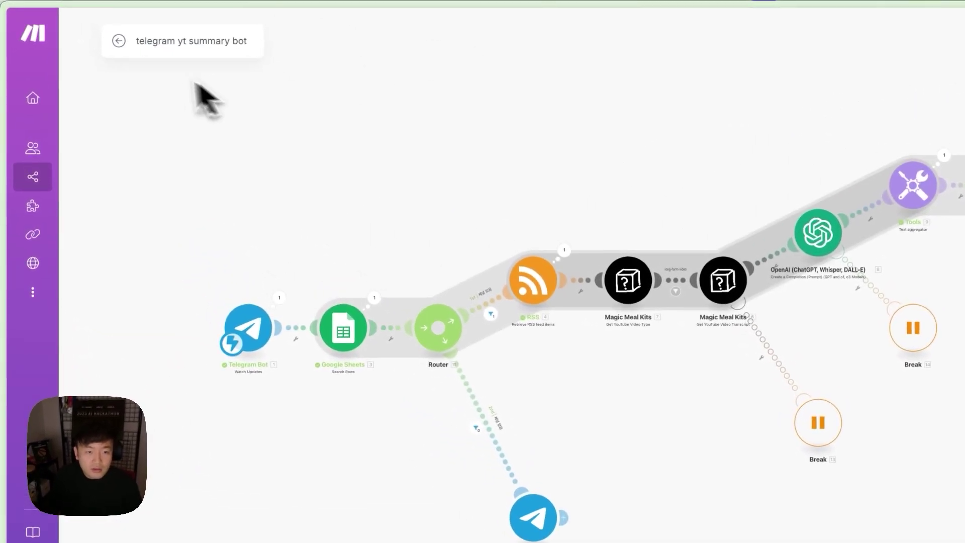
click(215, 496)
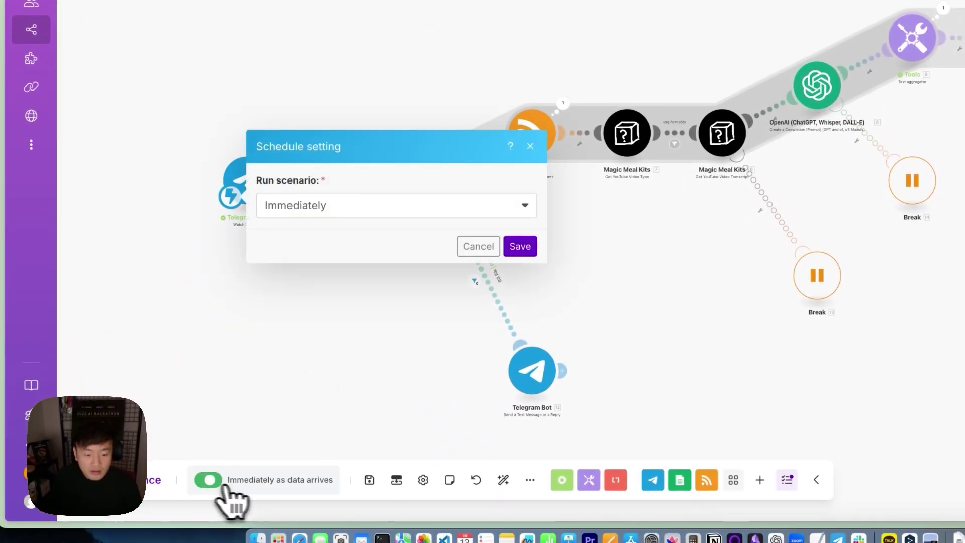
click(517, 246)
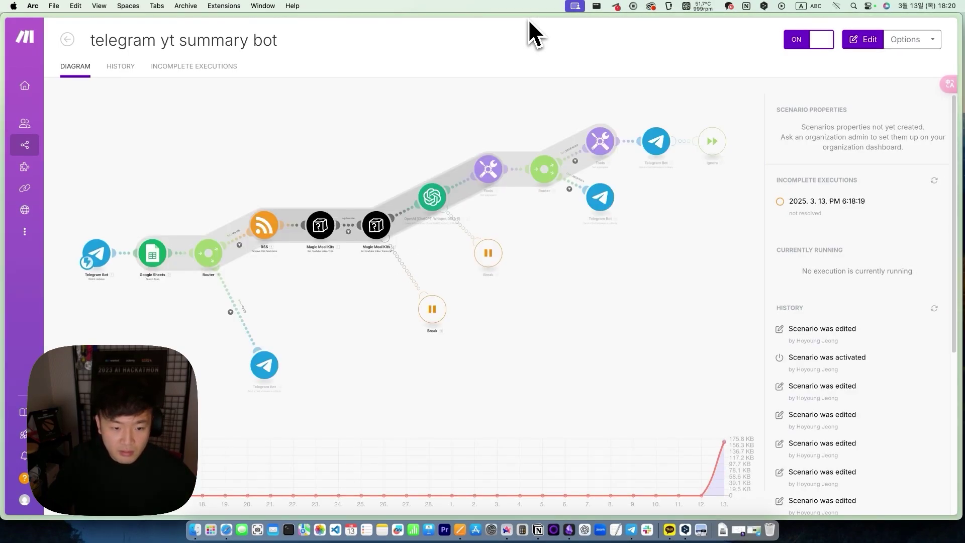
- Arrange the browser window with the Make scenario and the Telegram window side by side
key(ctrl+alt+Left)
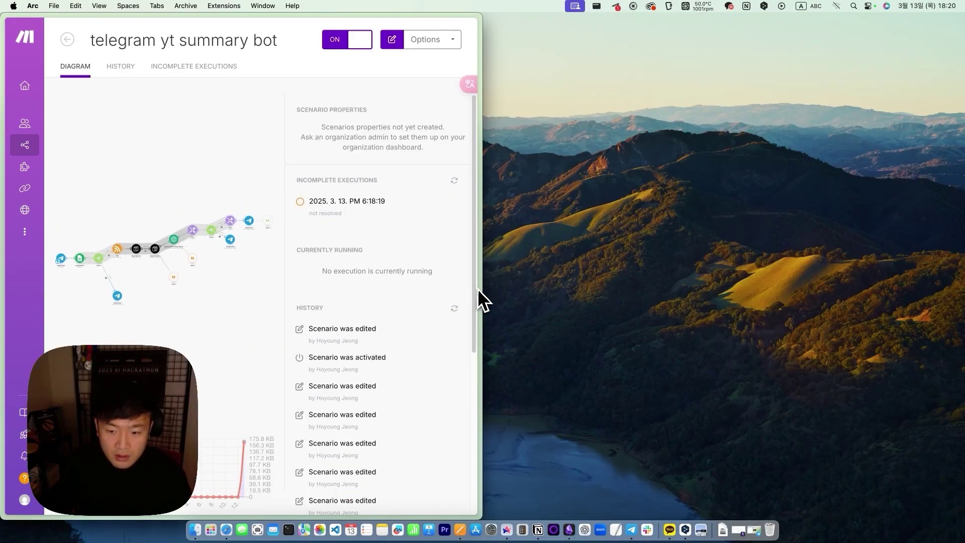
drag(484, 294, 738, 295)
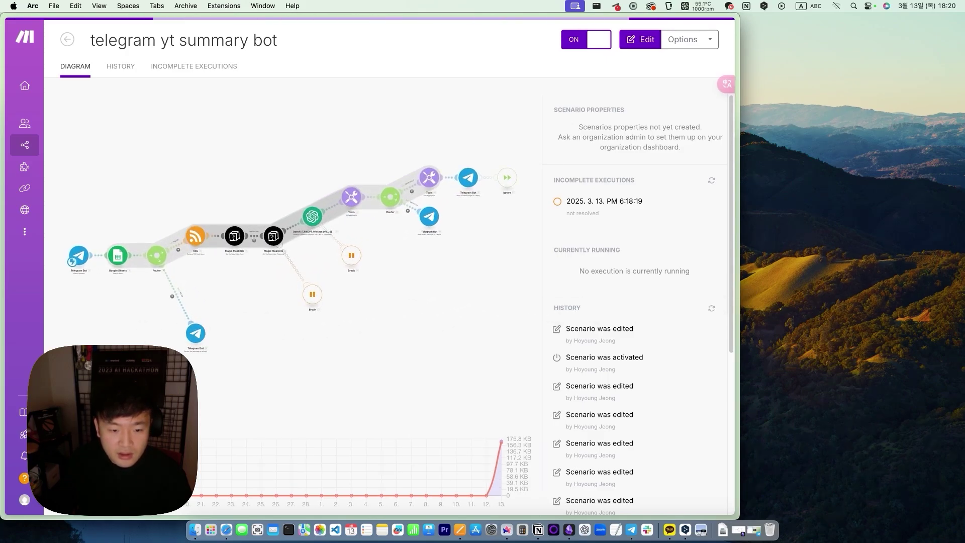
click(628, 532)
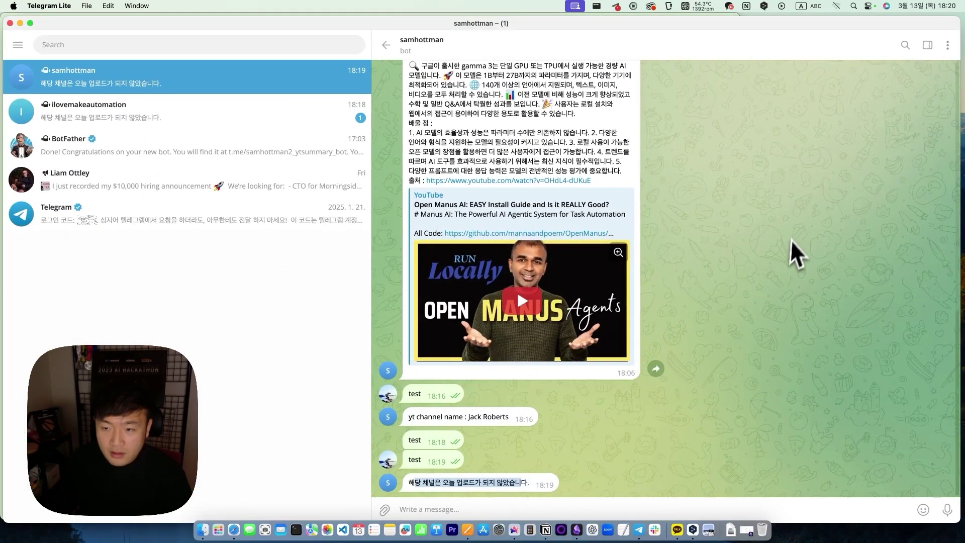
drag(4, 46, 553, 82)
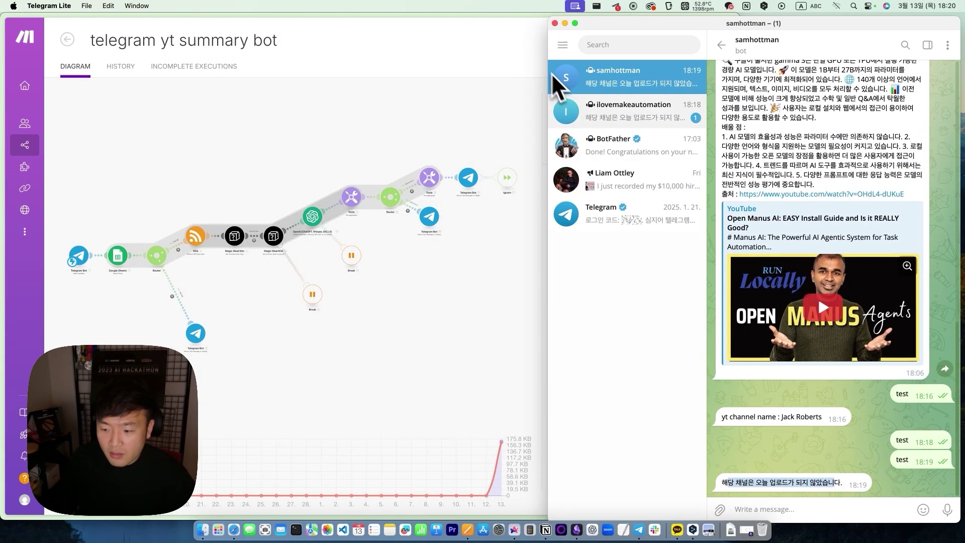
- Send the keyword "aaa" to the YouTube summary bot in its Telegram chat
click(801, 510)
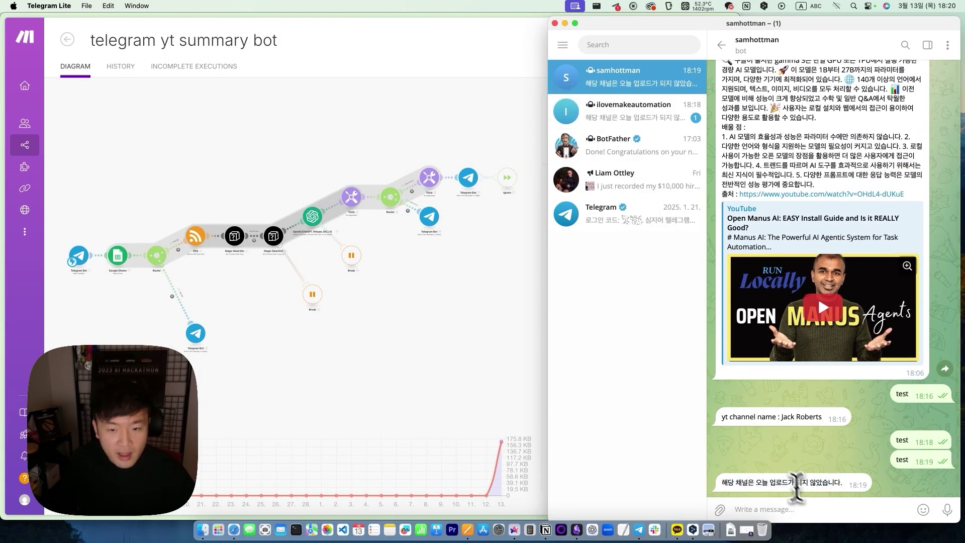
double_click(788, 286)
double_click(788, 285)
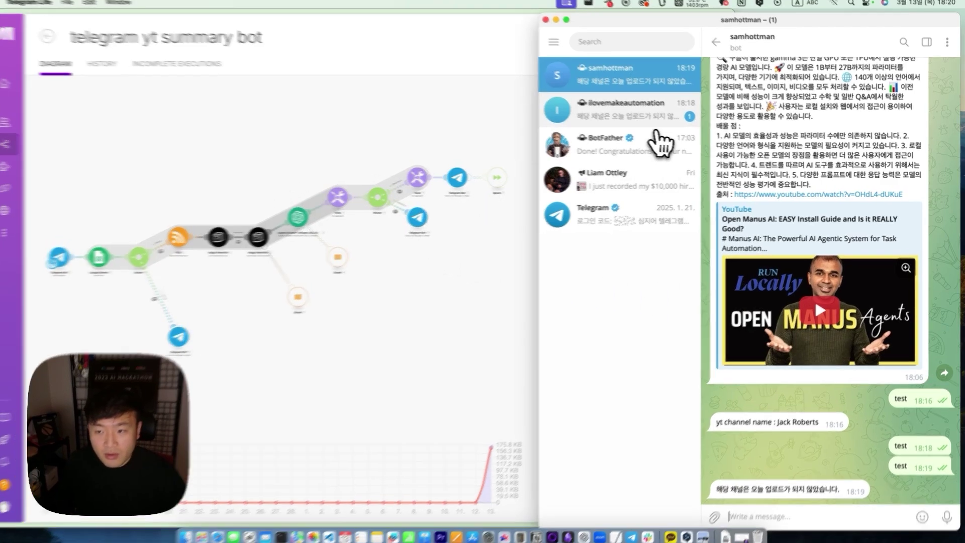
click(653, 108)
click(556, 59)
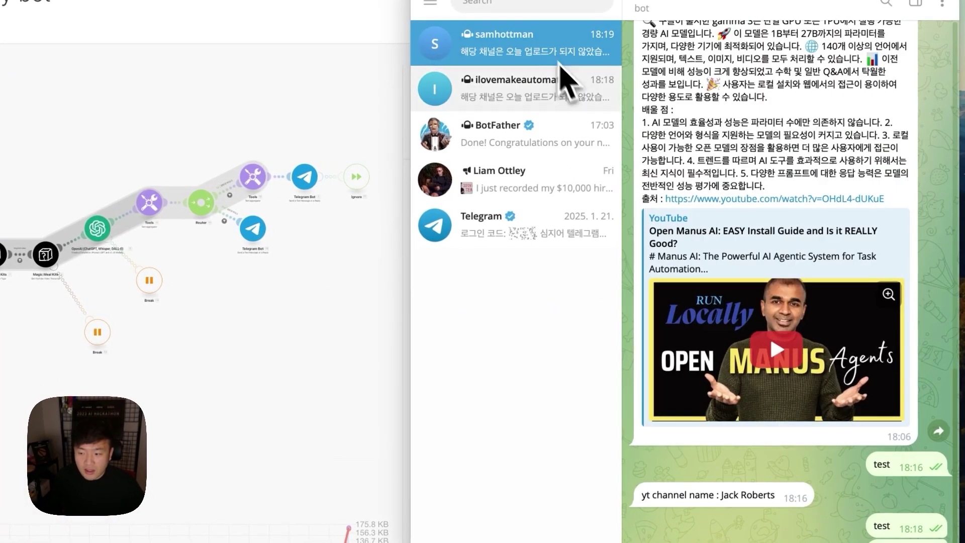
text(aaa)
key(Return)
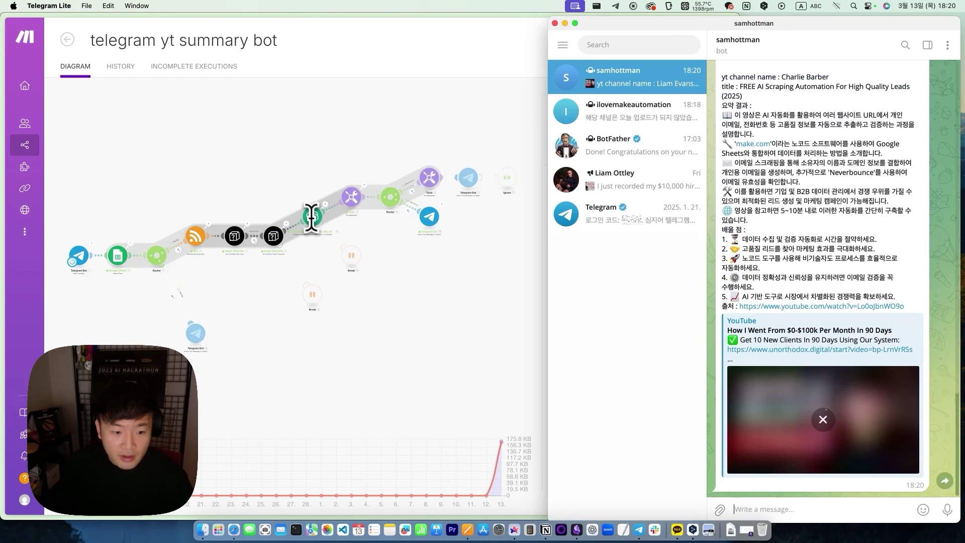
- Examine the bot's replies to "aaa", checking the no-upload messages and each summary's channel name, title and content
scroll(851, 377, up, 7)
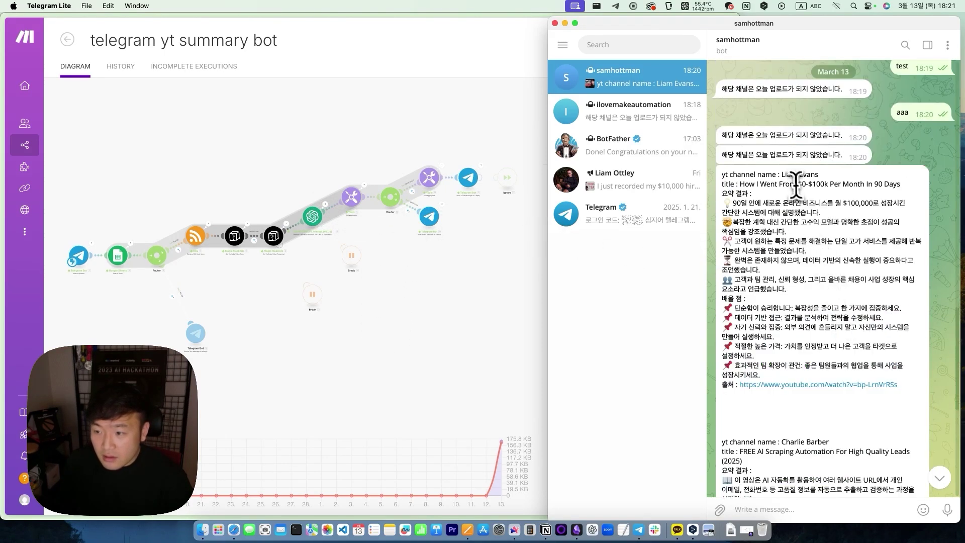
drag(781, 183, 817, 183)
scroll(783, 307, down, 1)
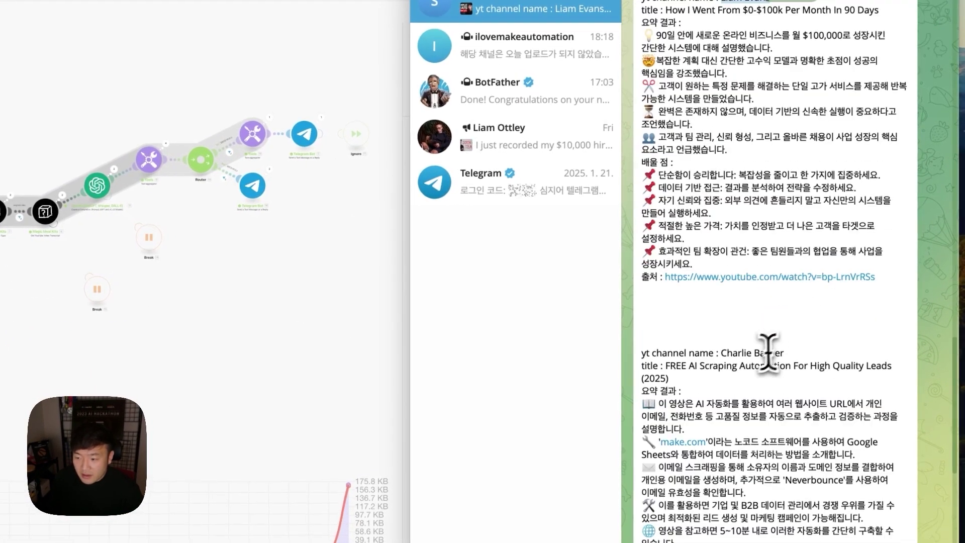
drag(722, 351, 785, 351)
scroll(849, 372, down, 4)
scroll(849, 372, down, 4)
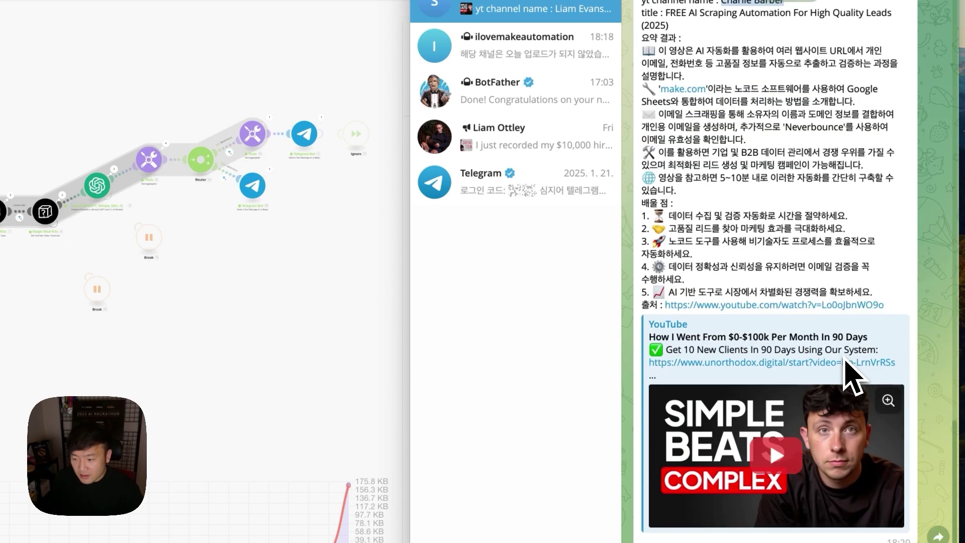
scroll(774, 316, up, 12)
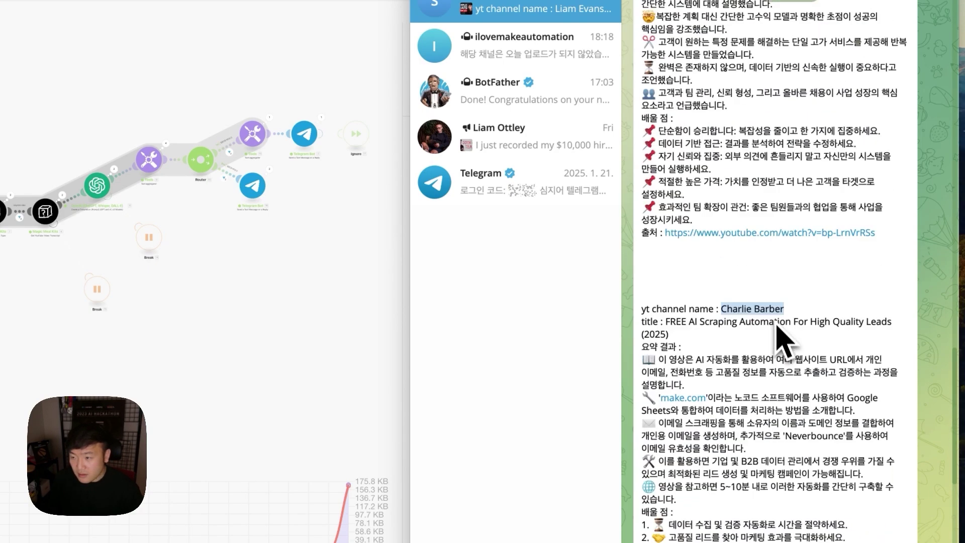
drag(671, 187, 729, 422)
scroll(736, 417, down, 6)
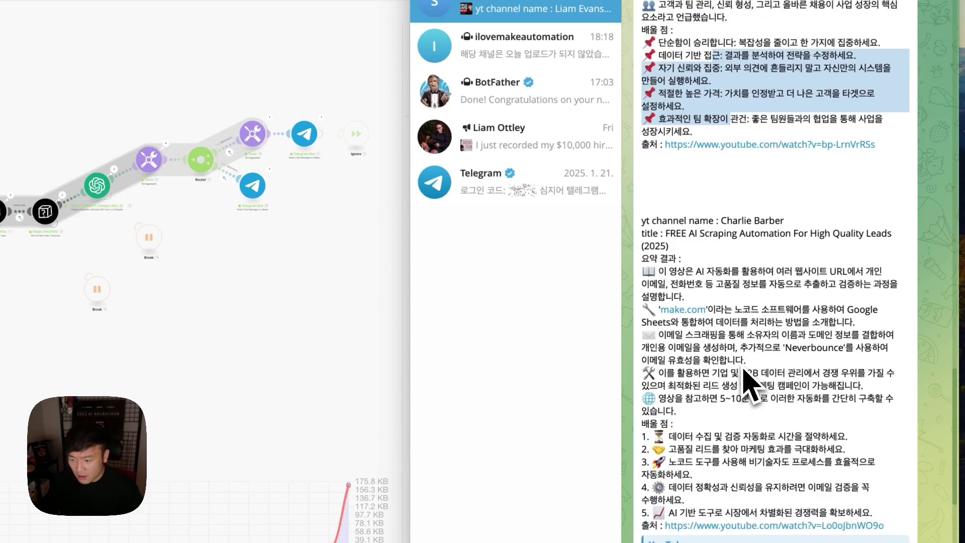
drag(799, 234, 684, 236)
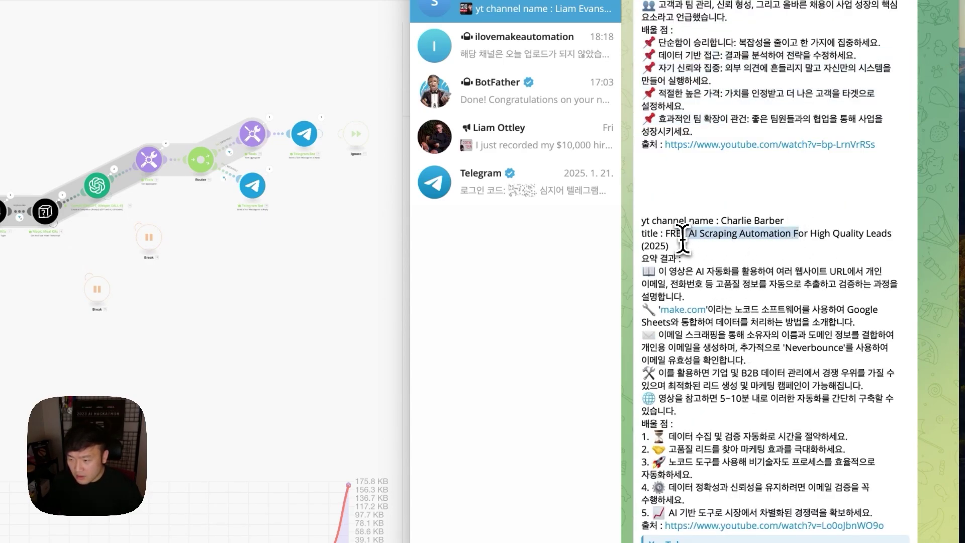
scroll(771, 430, down, 4)
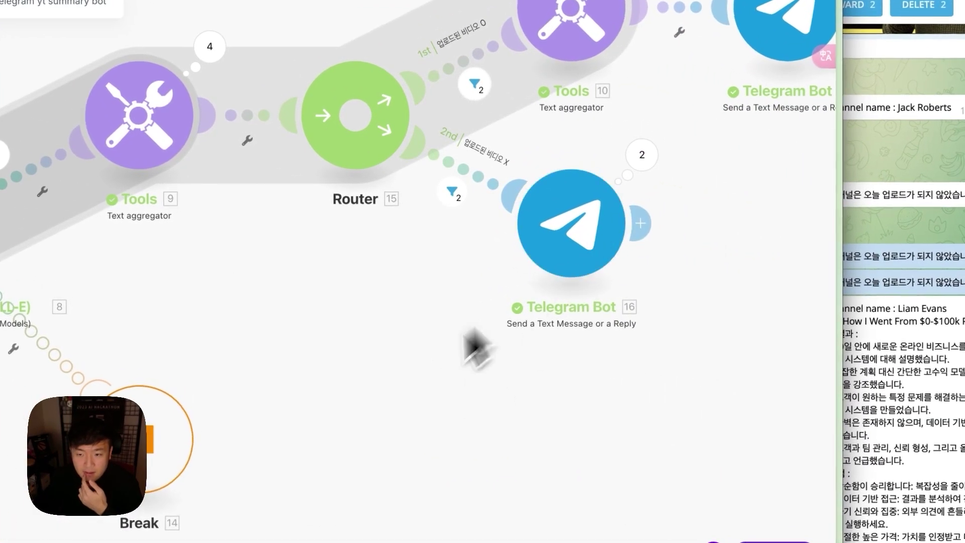
- Replace "해당" with the Google Sheets Channel_name (A) variable in the 업로드된 비디오 X route's Telegram message text and save the module
click(571, 227)
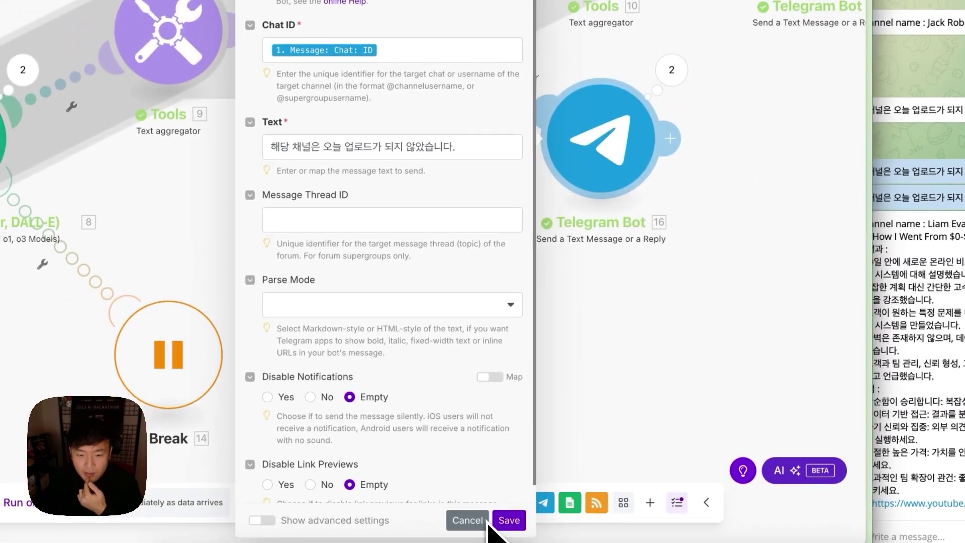
click(254, 203)
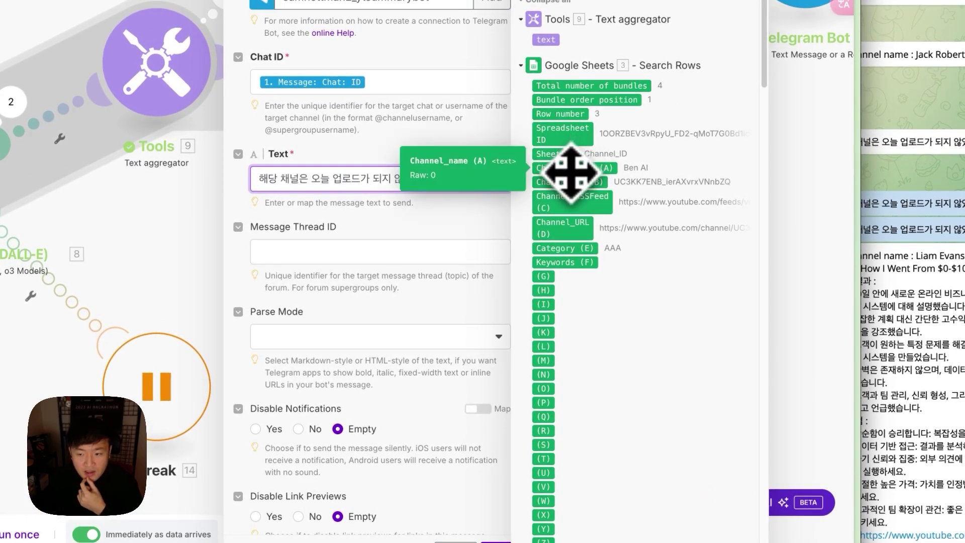
drag(571, 173, 483, 176)
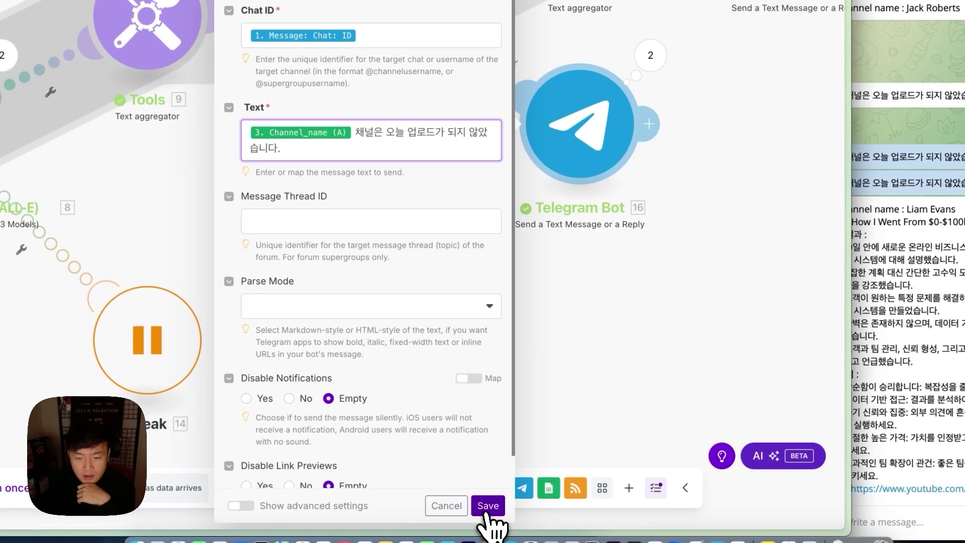
click(490, 508)
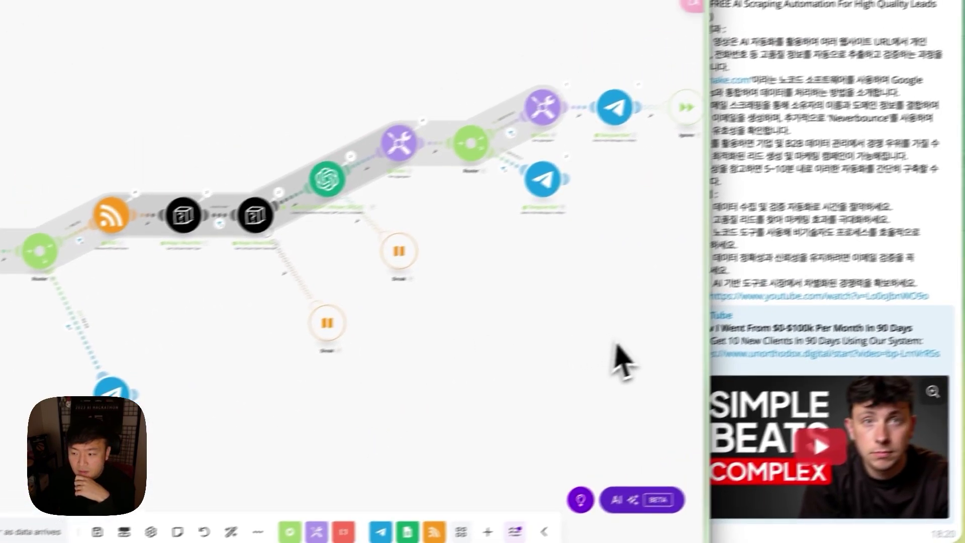
- Compare the no-upload replies with the channel summaries in the Telegram chat
click(953, 196)
scroll(953, 186, up, 10)
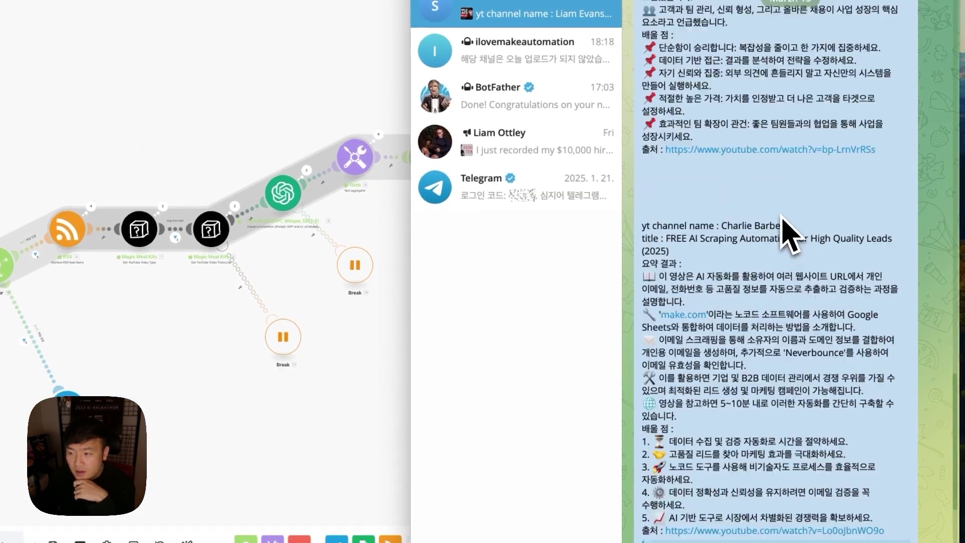
scroll(782, 221, up, 3)
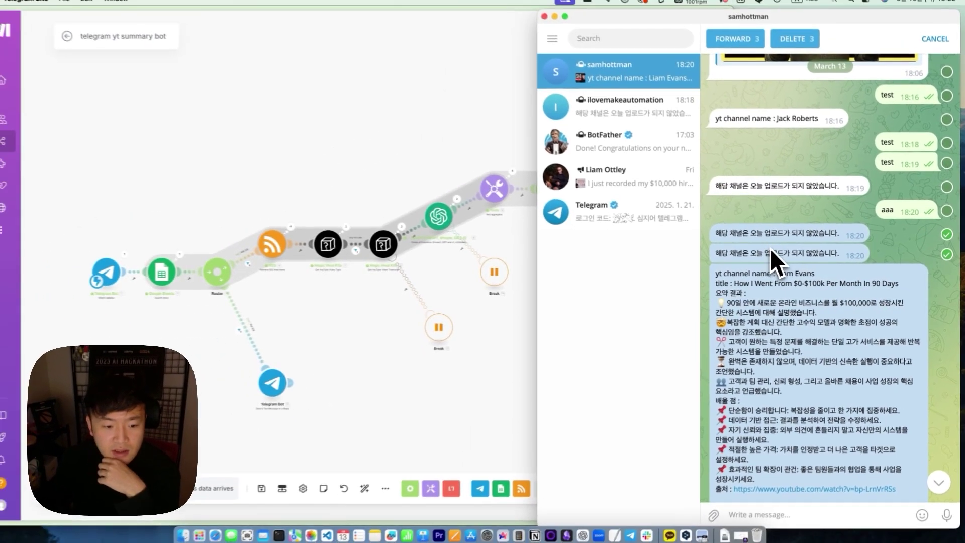
scroll(806, 261, down, 4)
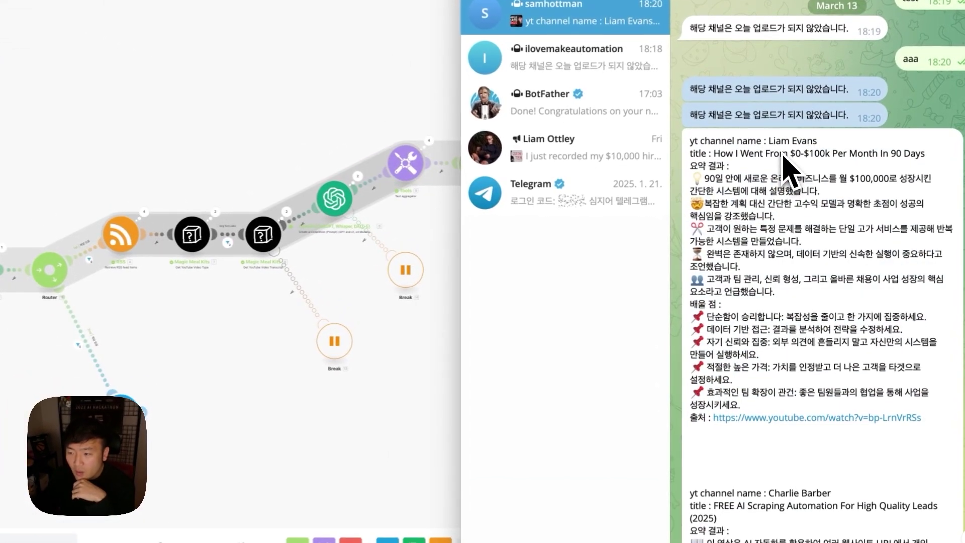
scroll(794, 222, down, 8)
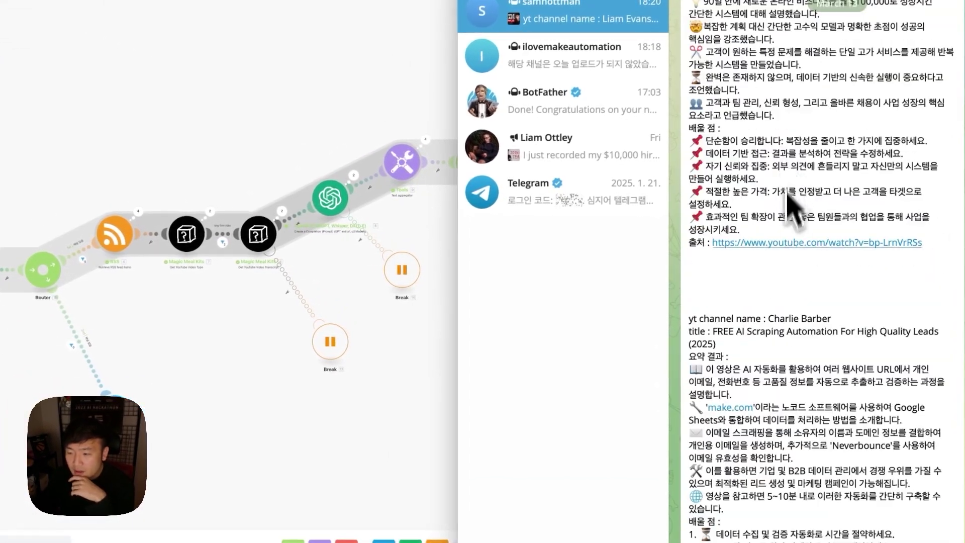
scroll(797, 266, down, 3)
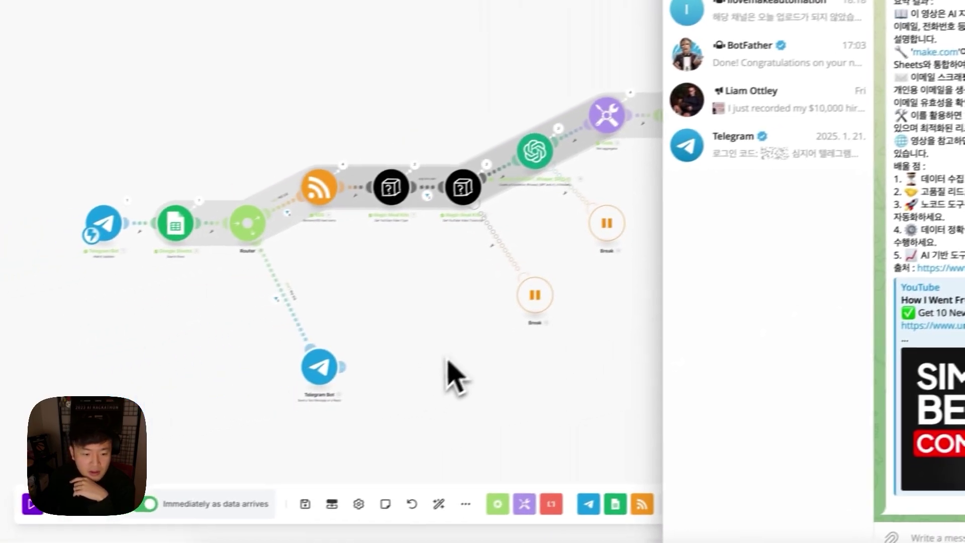
- Leave the scenario editor for the overview and send "aaa" to the bot again to test the revised no-upload message
scroll(503, 333, right, 3)
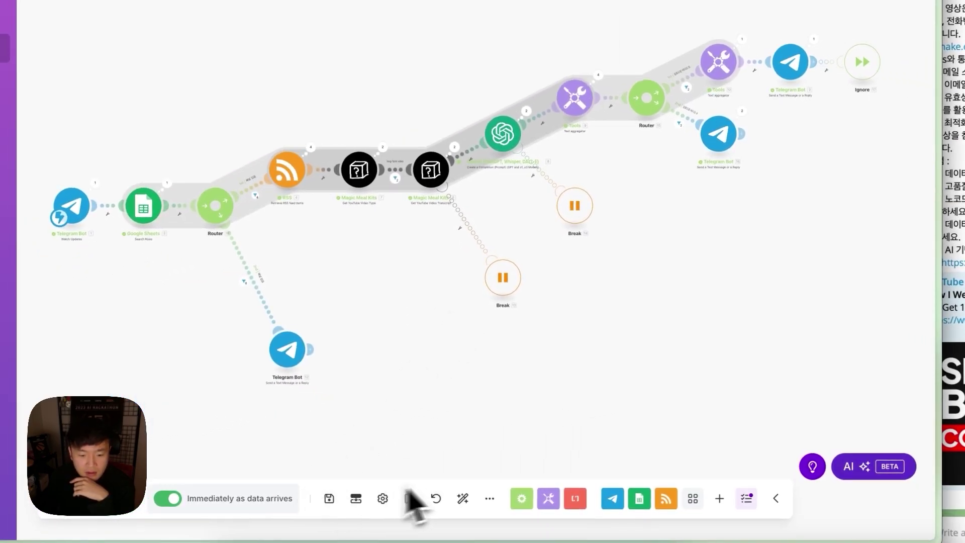
click(118, 32)
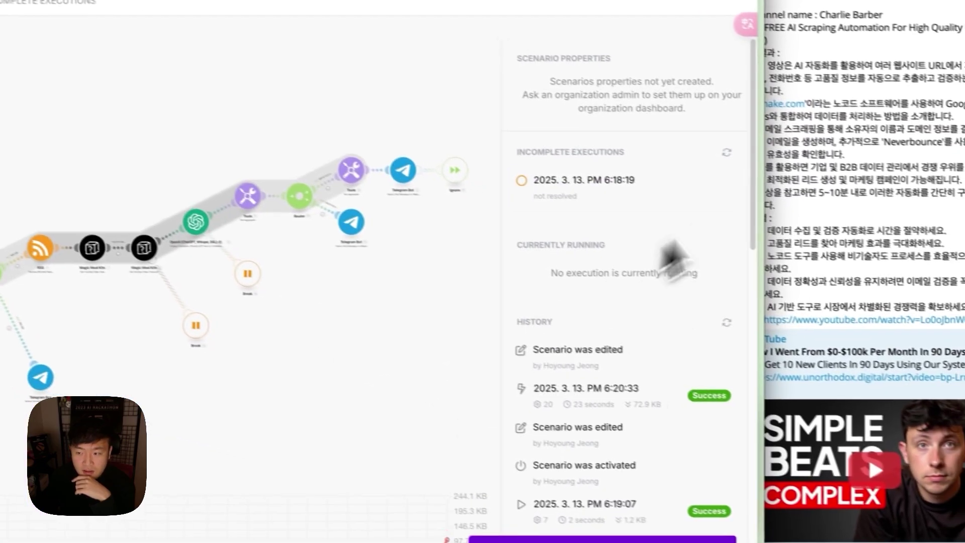
click(818, 183)
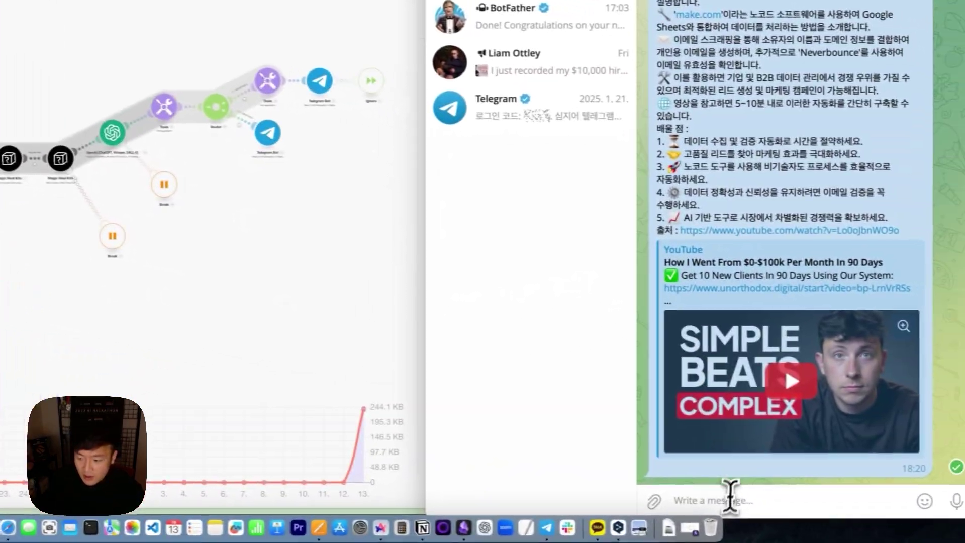
click(730, 497)
text(aaa)
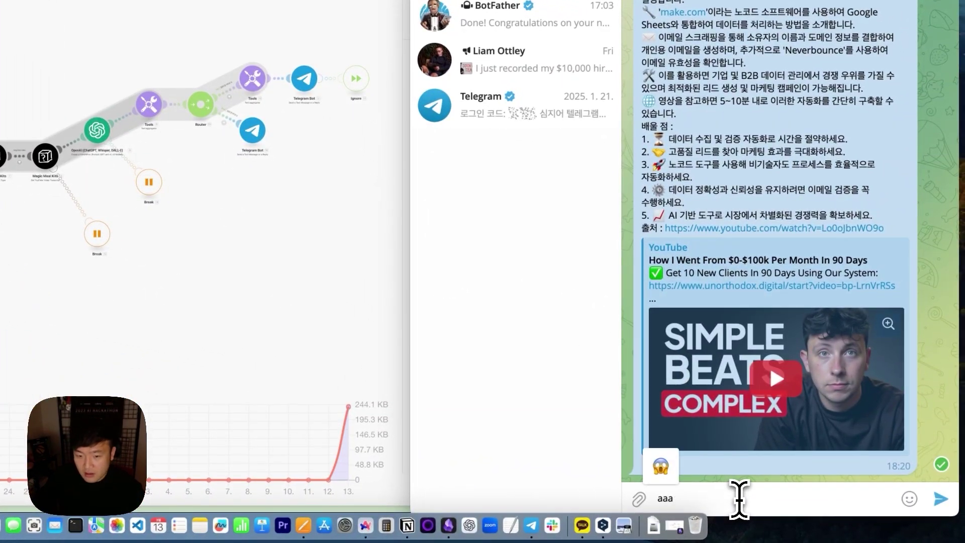
key(Return)
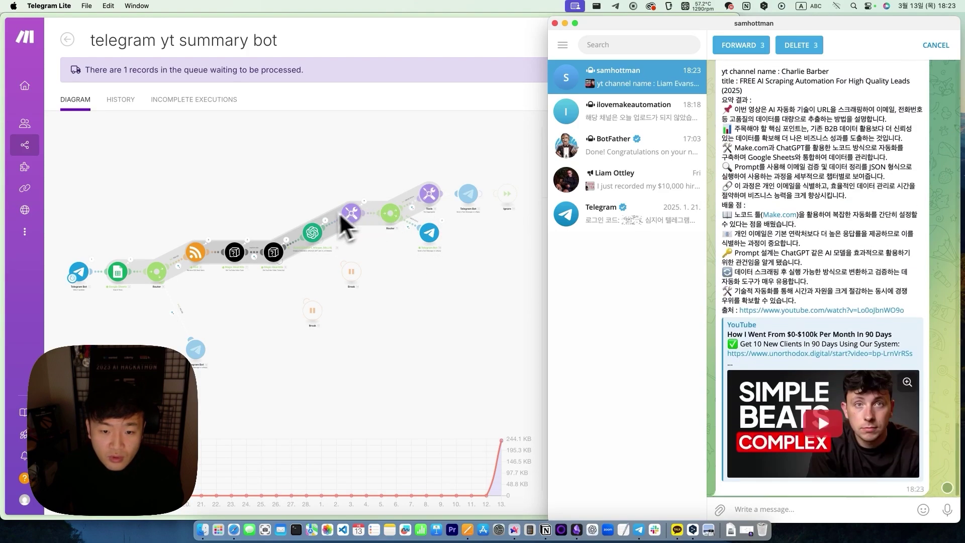
- Read through the bot's latest Telegram replies, comparing the channel-specific no-upload messages with each video's summary, takeaways and source link
scroll(795, 258, up, 3)
scroll(795, 258, up, 5)
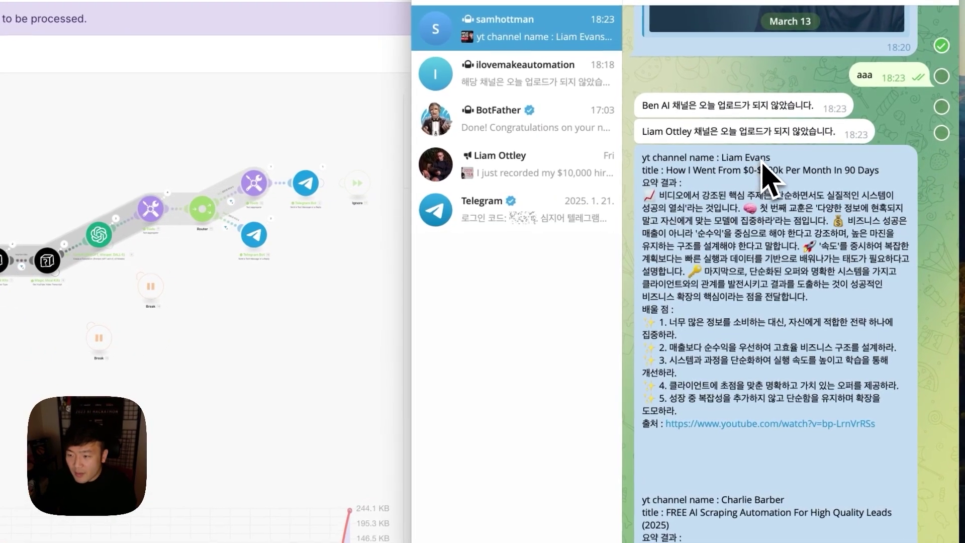
scroll(749, 216, down, 3)
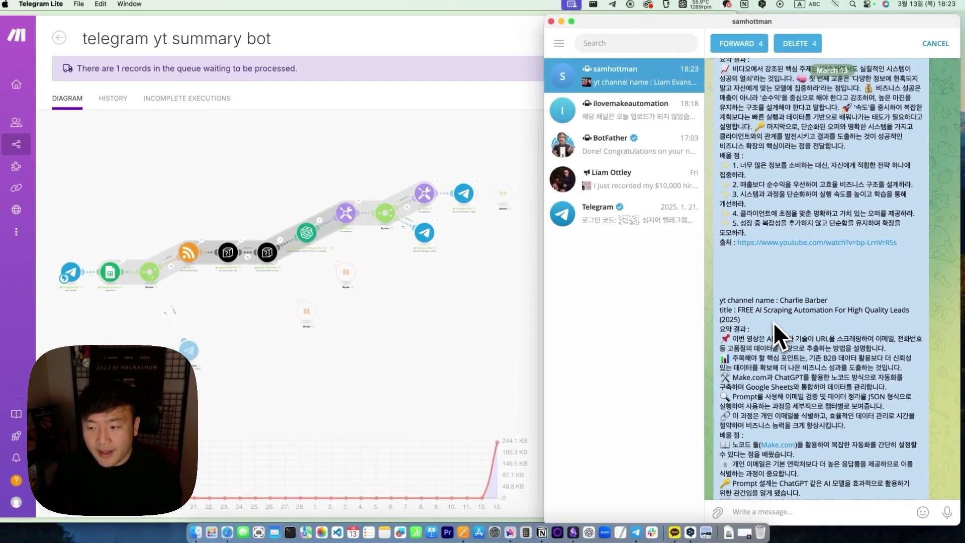
scroll(729, 352, up, 2)
scroll(790, 321, down, 2)
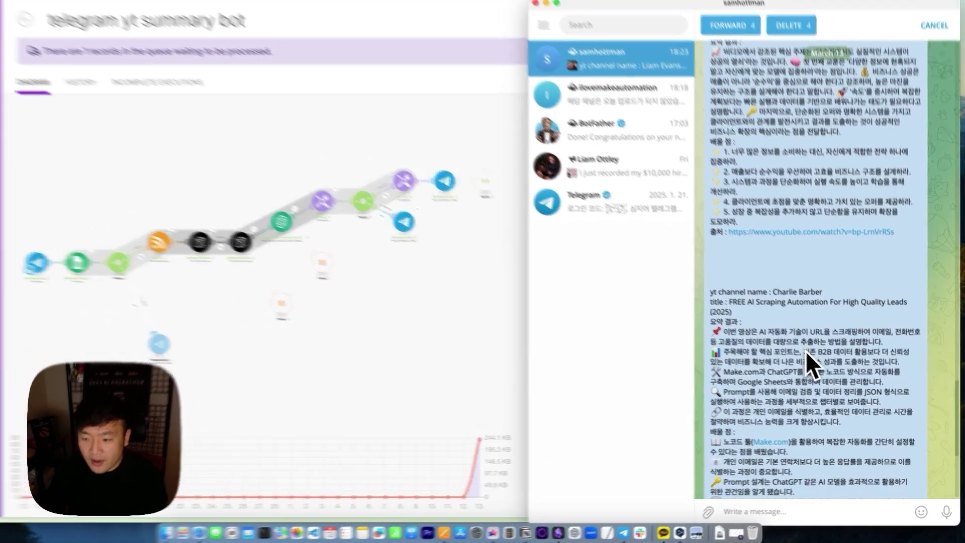
scroll(756, 370, down, 2)
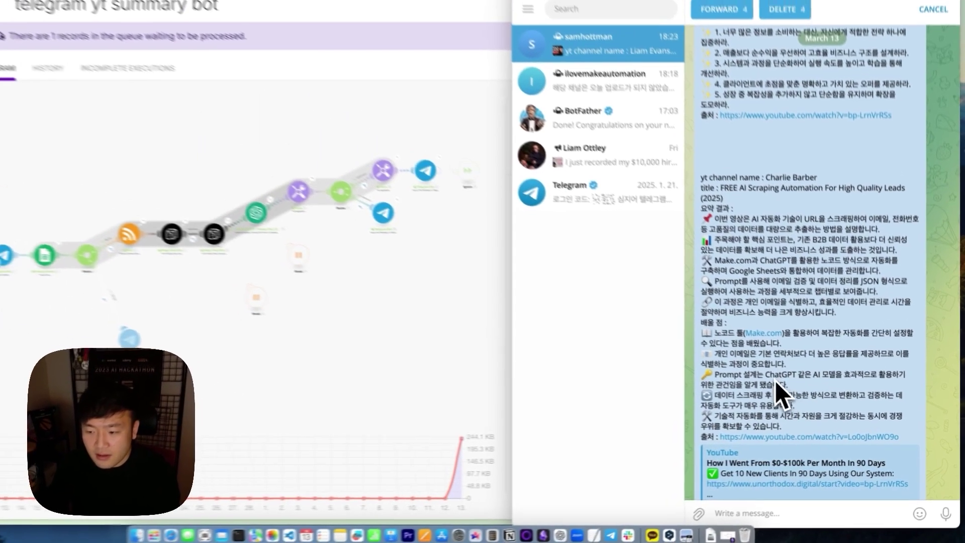
scroll(785, 372, down, 3)
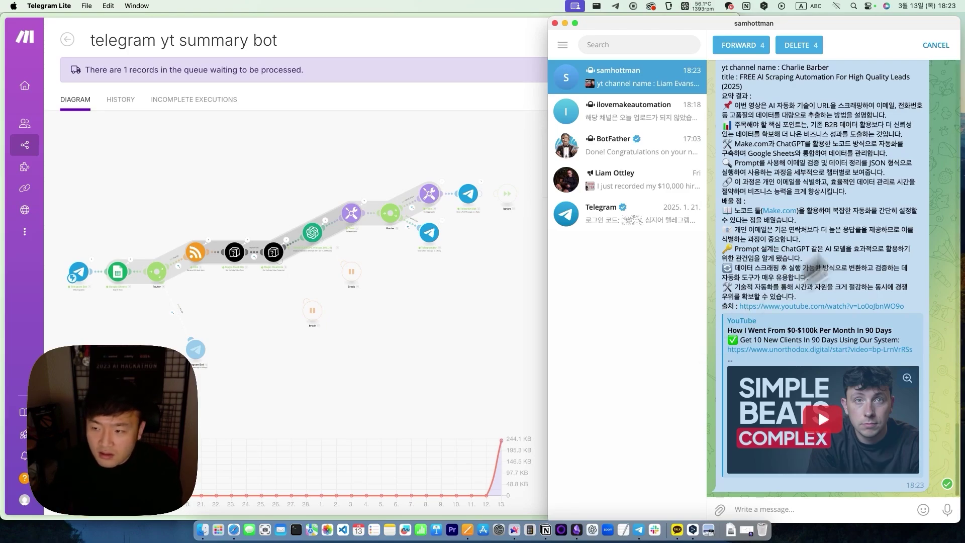
scroll(853, 247, up, 3)
scroll(815, 271, up, 10)
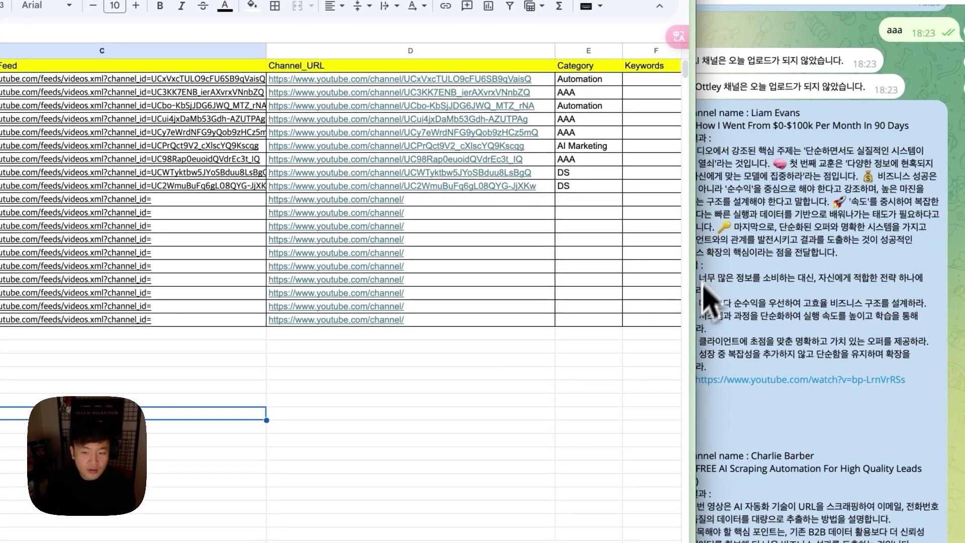
- Review the Category and Keywords columns of the channel list in the ai YT Channel Google Sheet
click(603, 260)
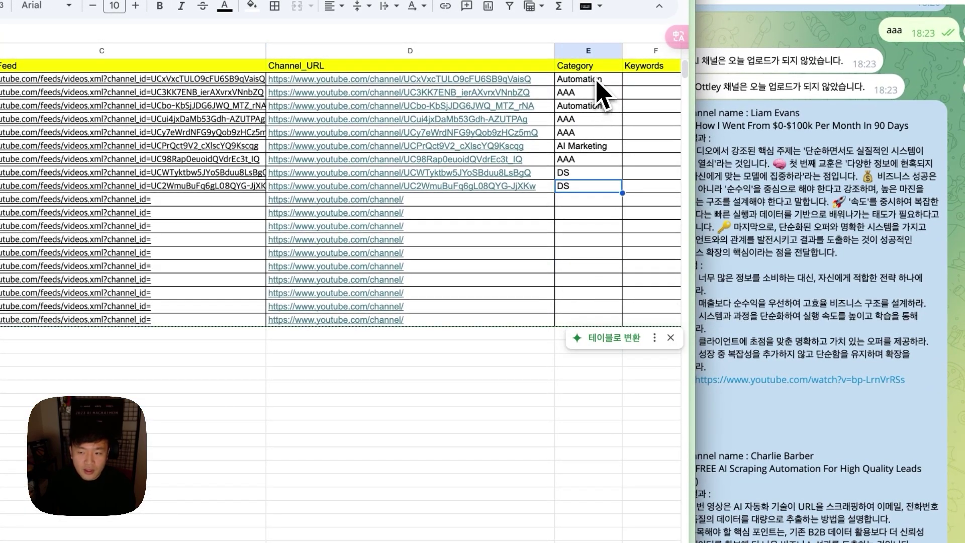
drag(603, 86, 672, 317)
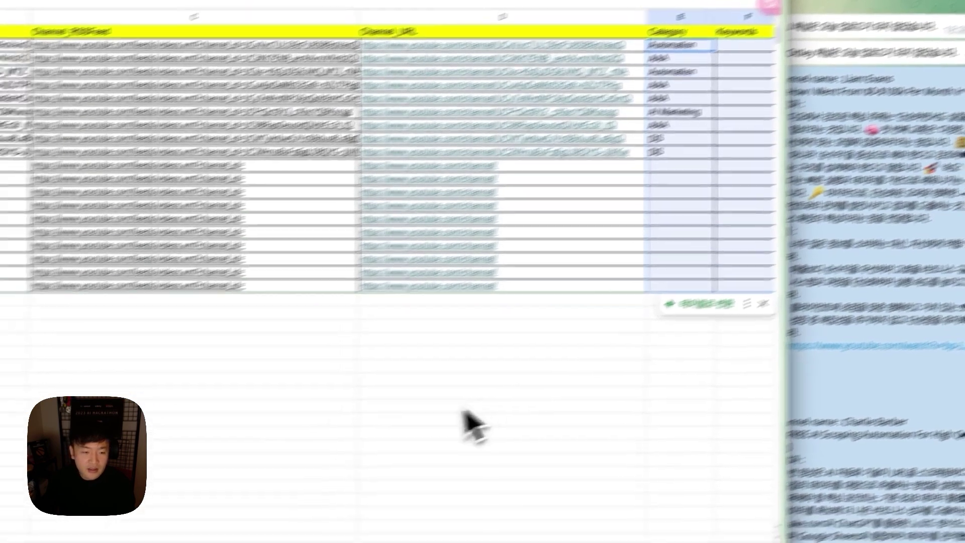
click(376, 453)
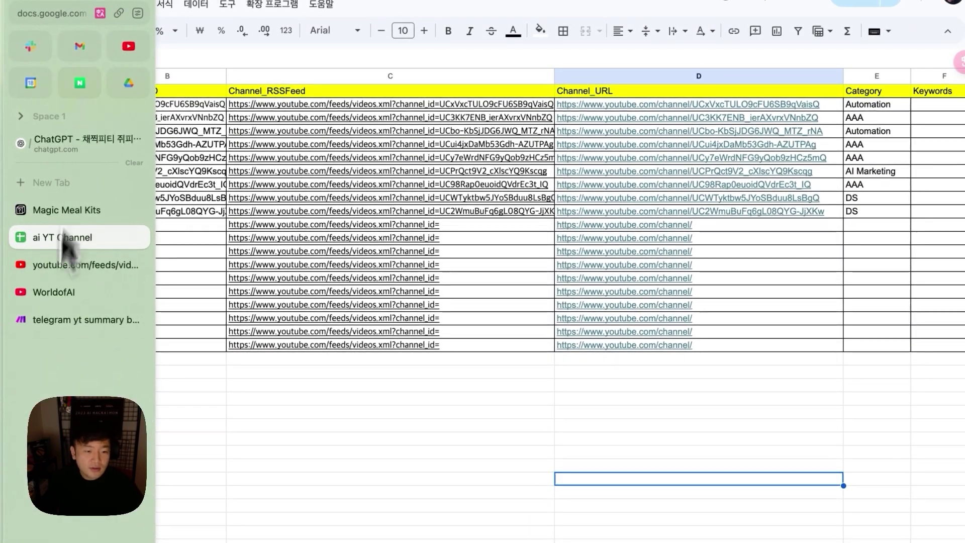
- Switch to Airtable in a new browser tab and open the My Subscribe YT Channel base
key(super+t)
text(ai)
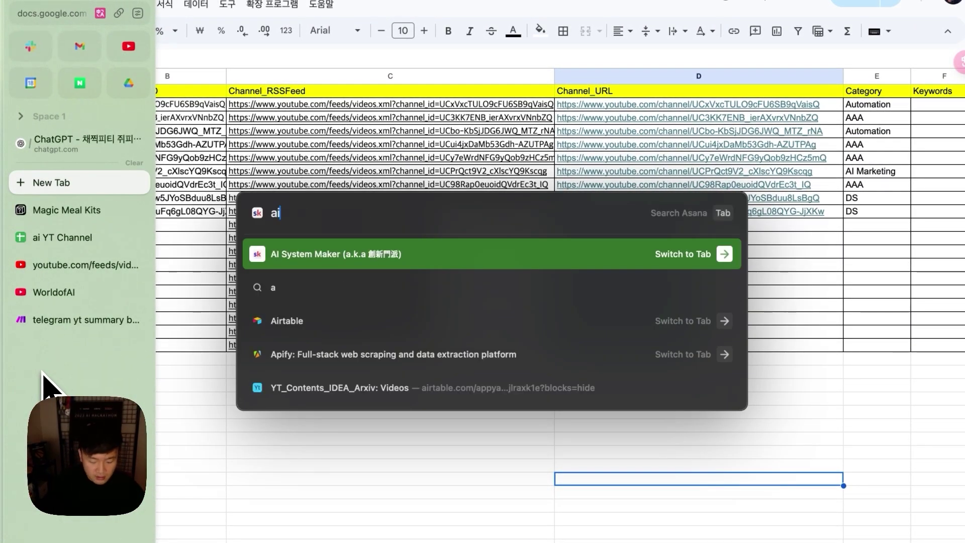
text(r)
key(Return)
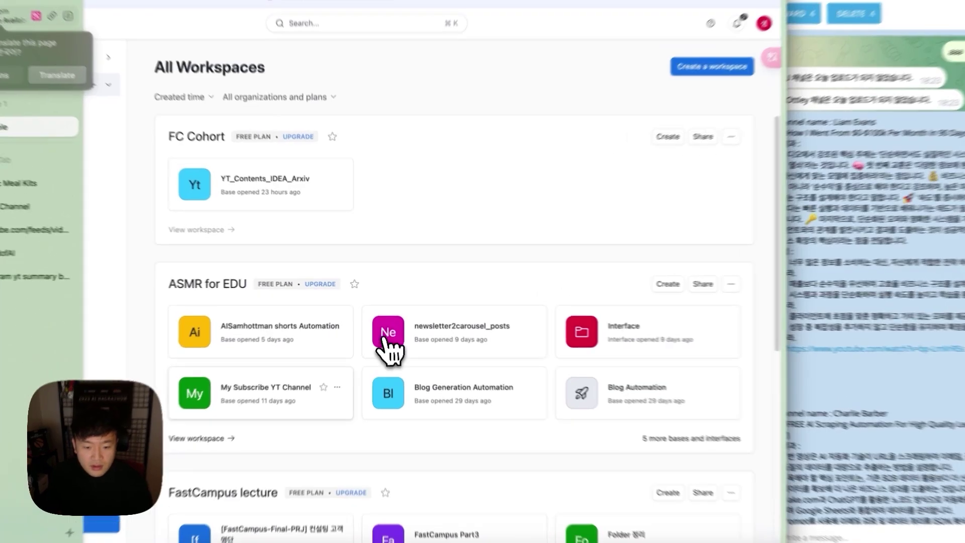
click(397, 340)
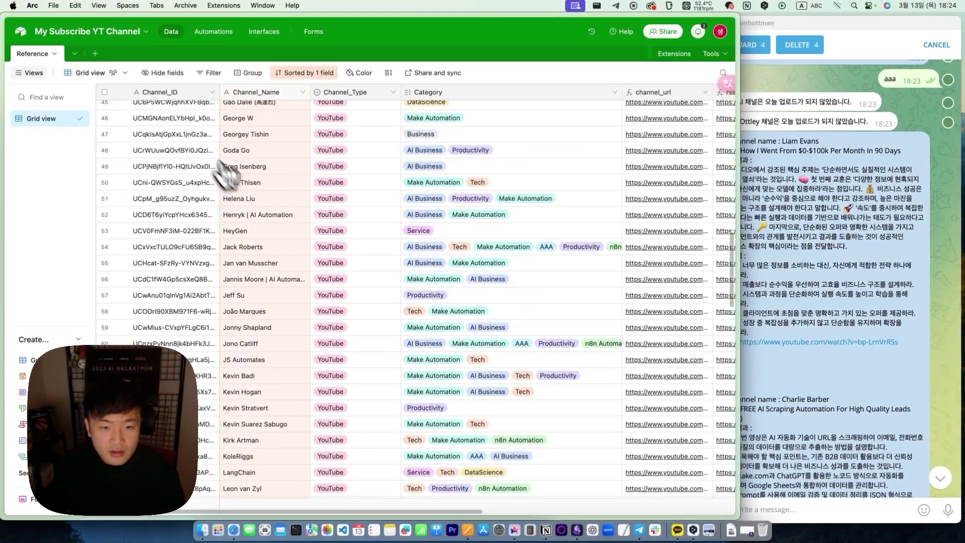
- Browse the Reference table's channel records from the first row down, checking the Channel_Name and Category values
scroll(221, 172, up, 5)
scroll(462, 221, up, 5)
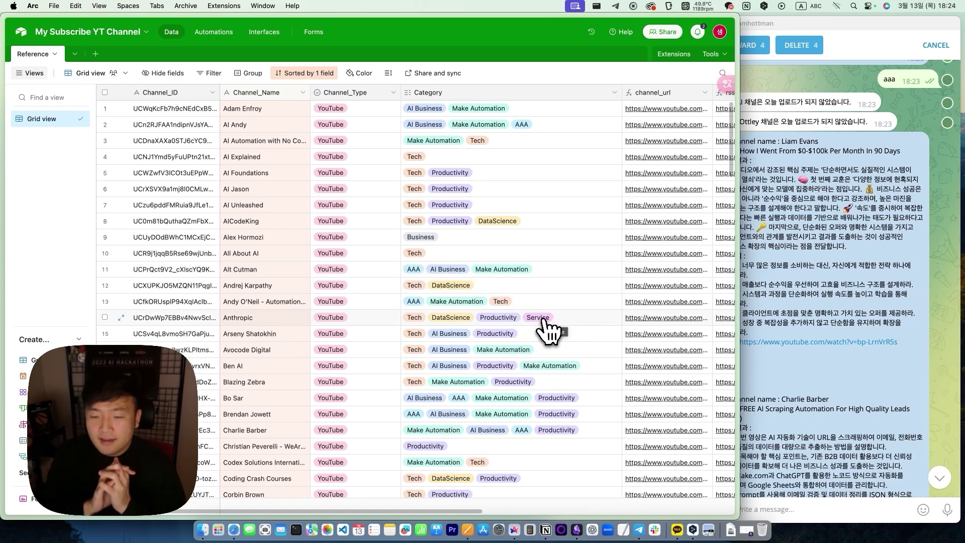
scroll(545, 322, down, 20)
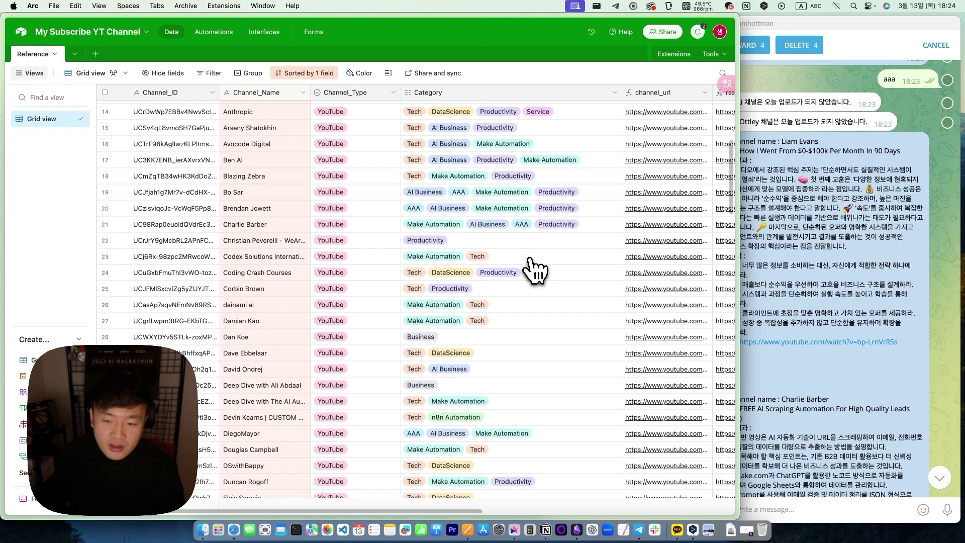
scroll(543, 286, down, 5)
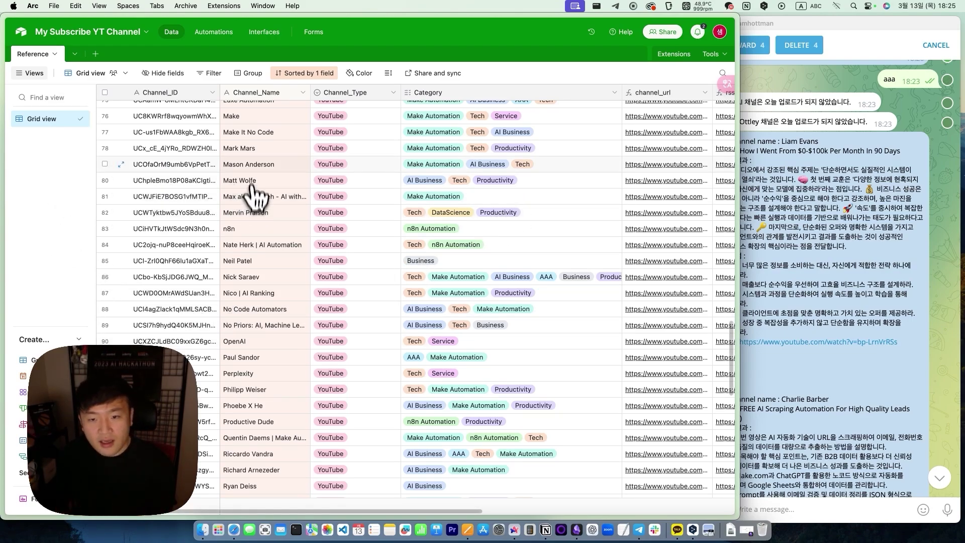
- Return to the telegram yt summary bot scenario in Make and review its diagram beside the bot's replies
mouse_move(10, 196)
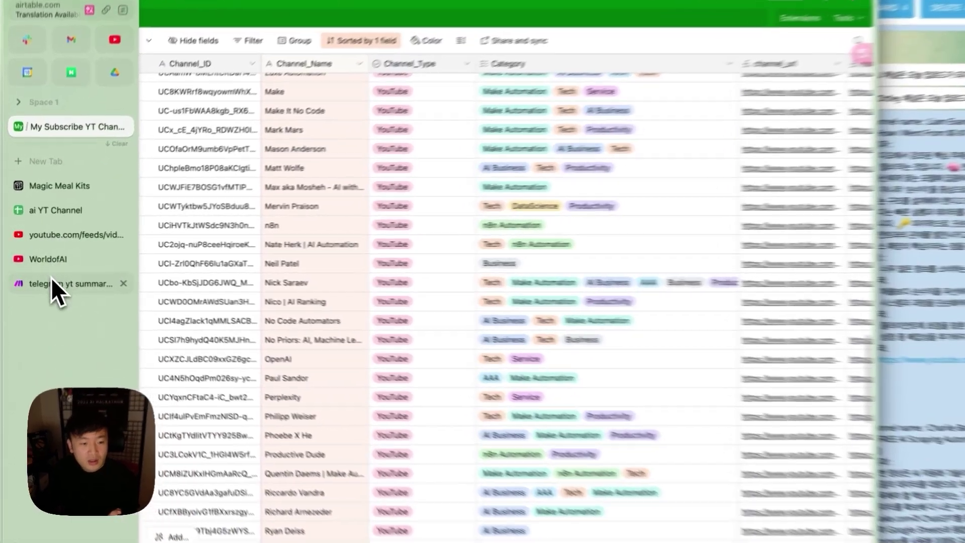
click(52, 277)
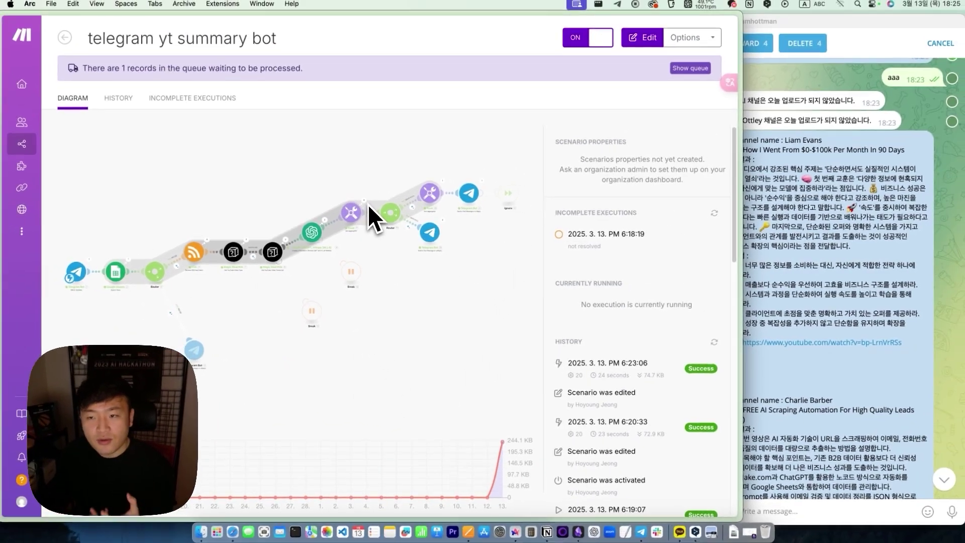
scroll(806, 340, down, 5)
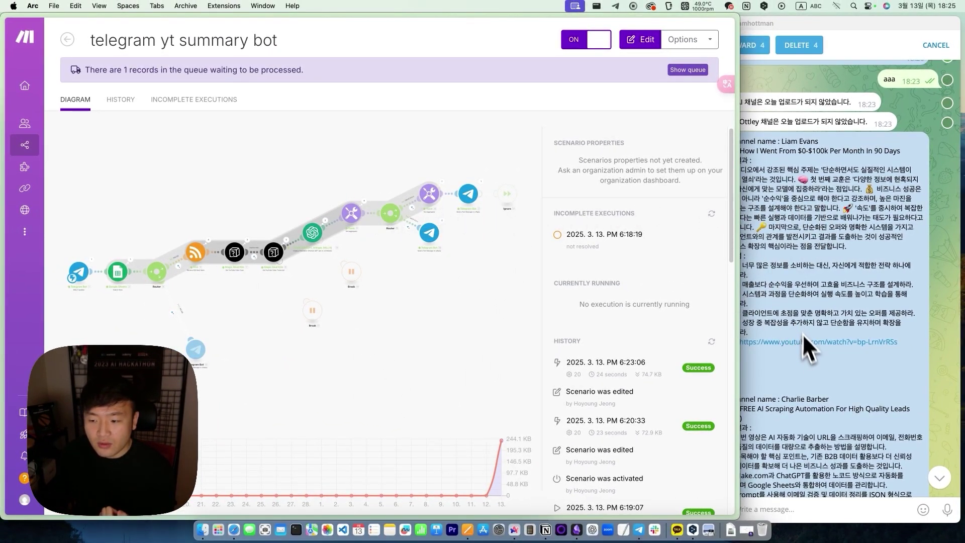